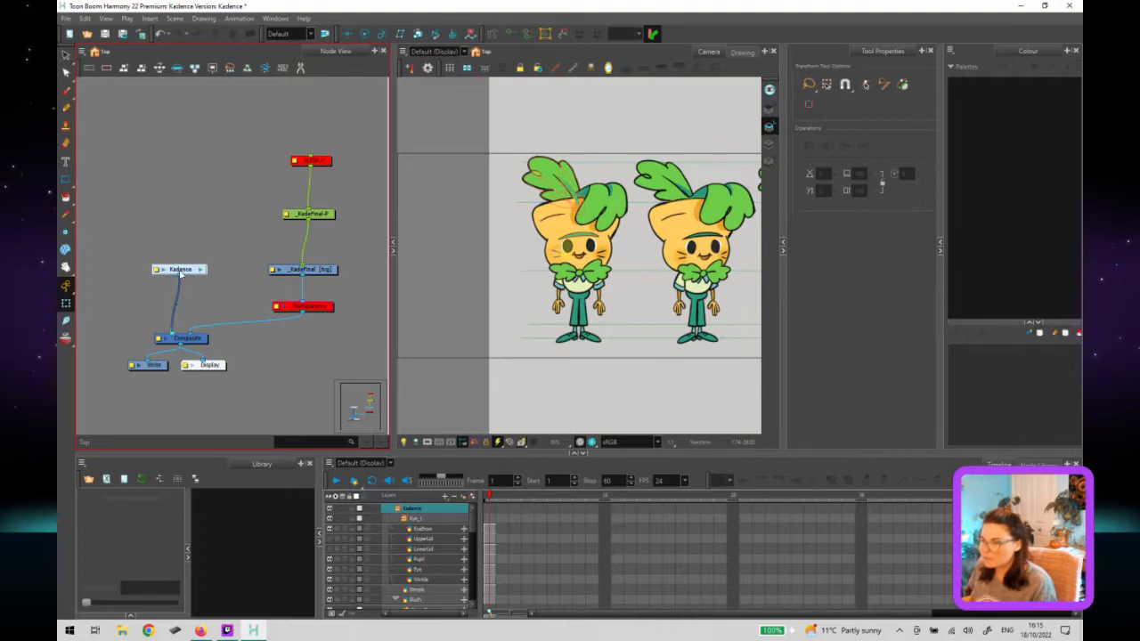
Enter the Kadence group in the node view and delete the "Monday To Do" note around the hair nodes.
click(192, 272)
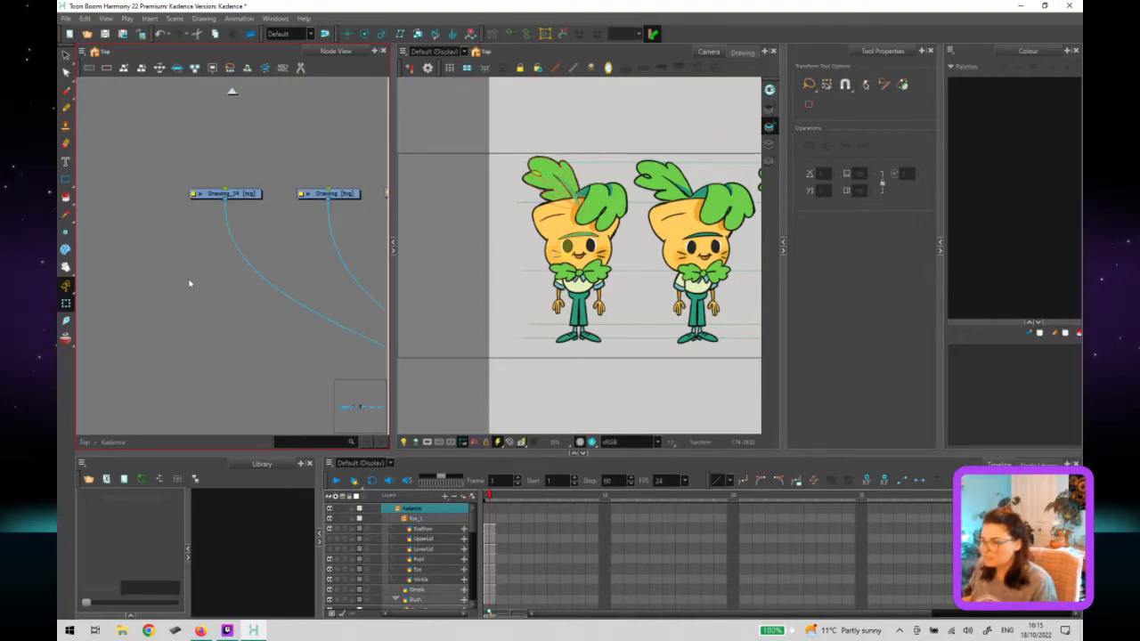
scroll(183, 279, down, 2)
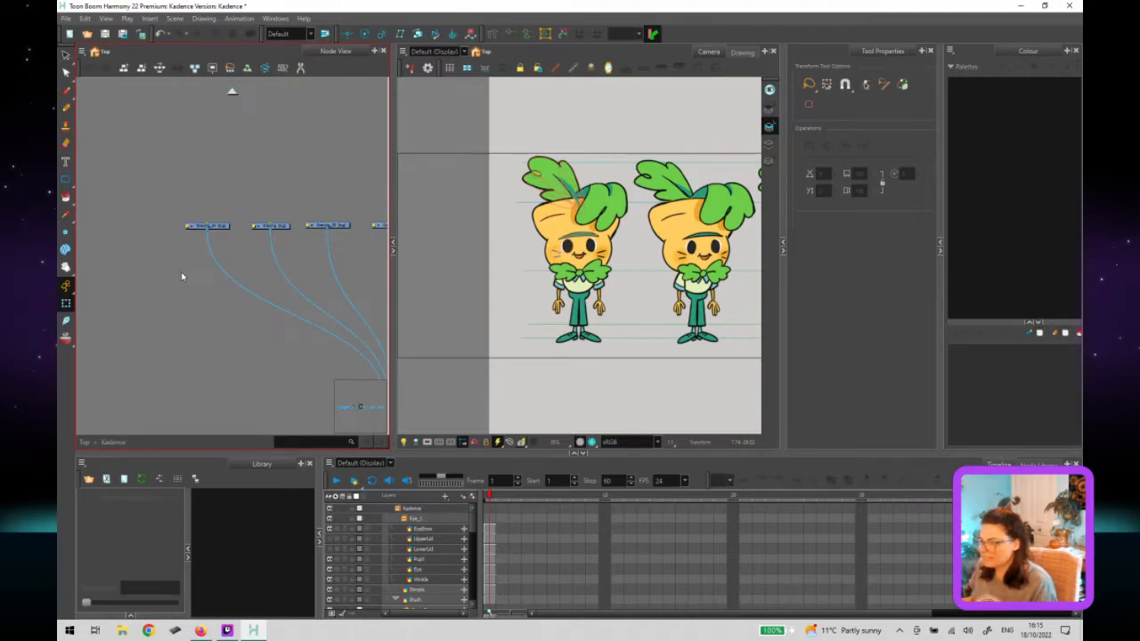
scroll(228, 348, down, 2)
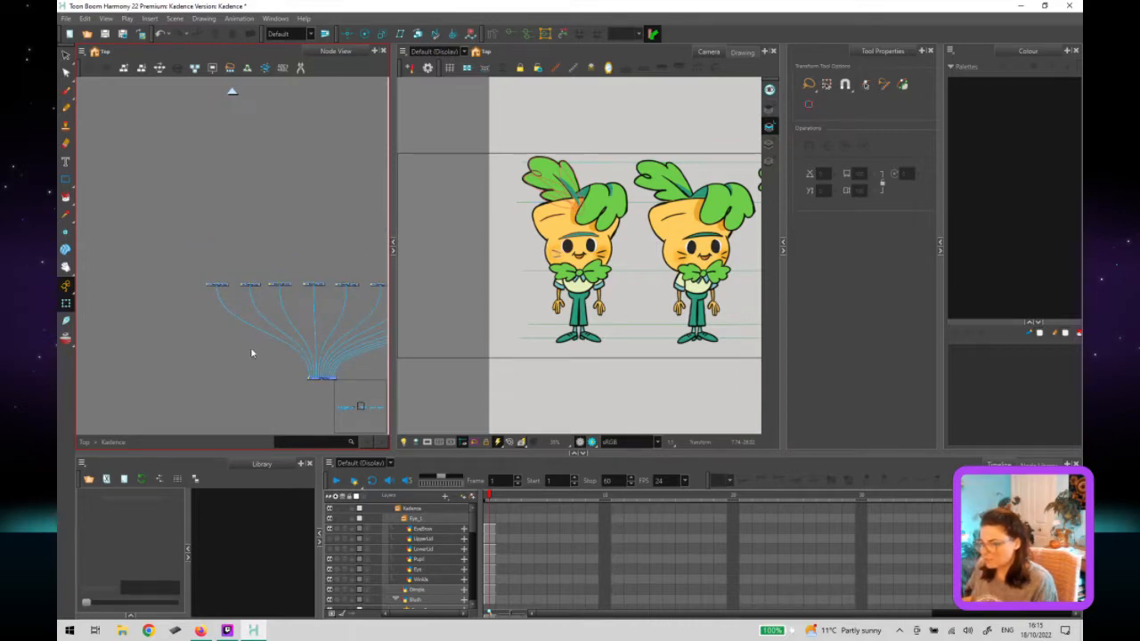
drag(360, 407, 354, 406)
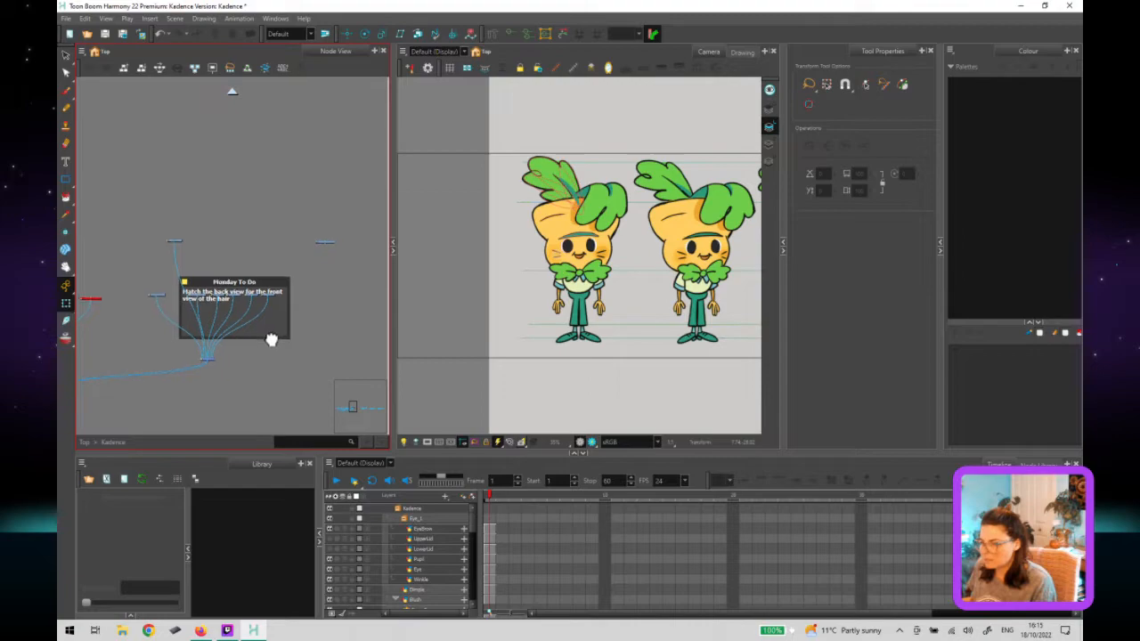
scroll(272, 339, up, 1)
scroll(223, 267, up, 1)
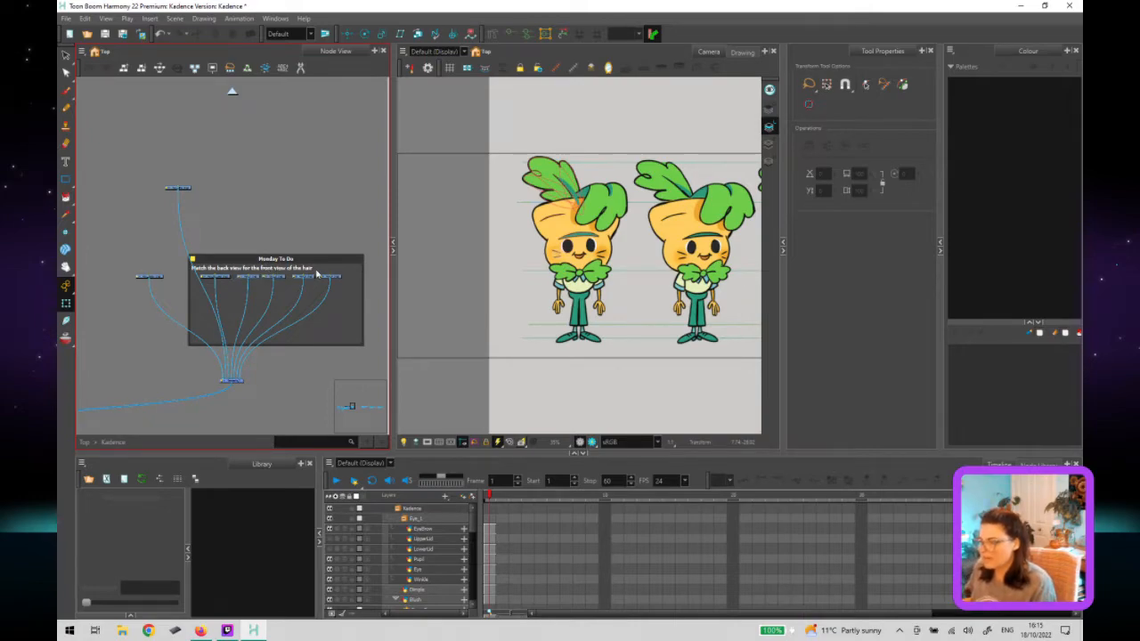
click(364, 346)
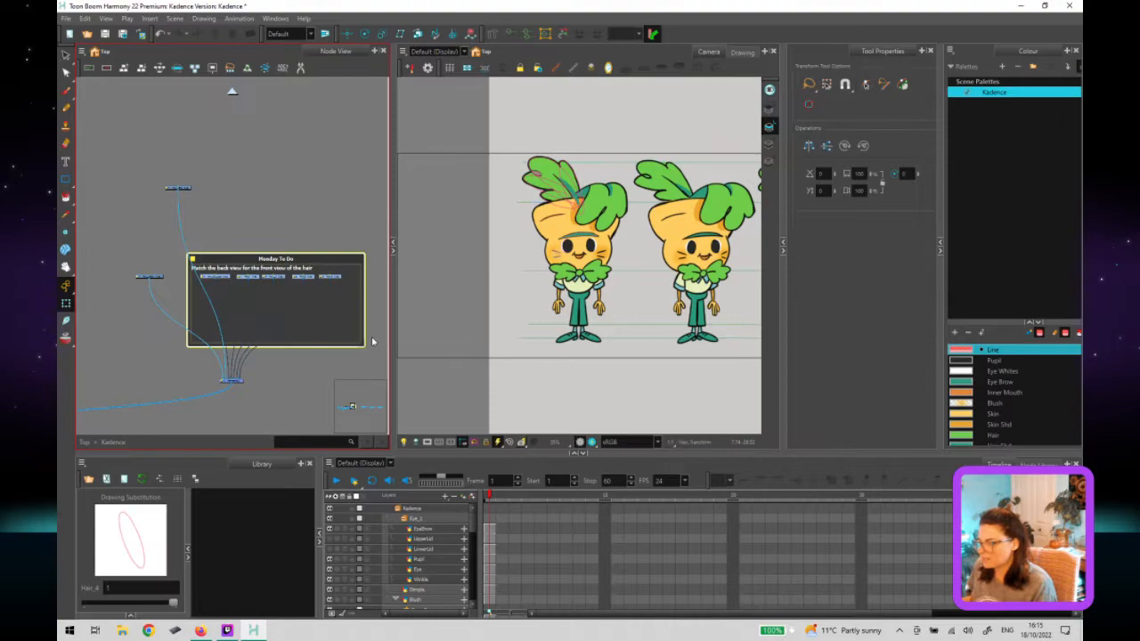
key(Delete)
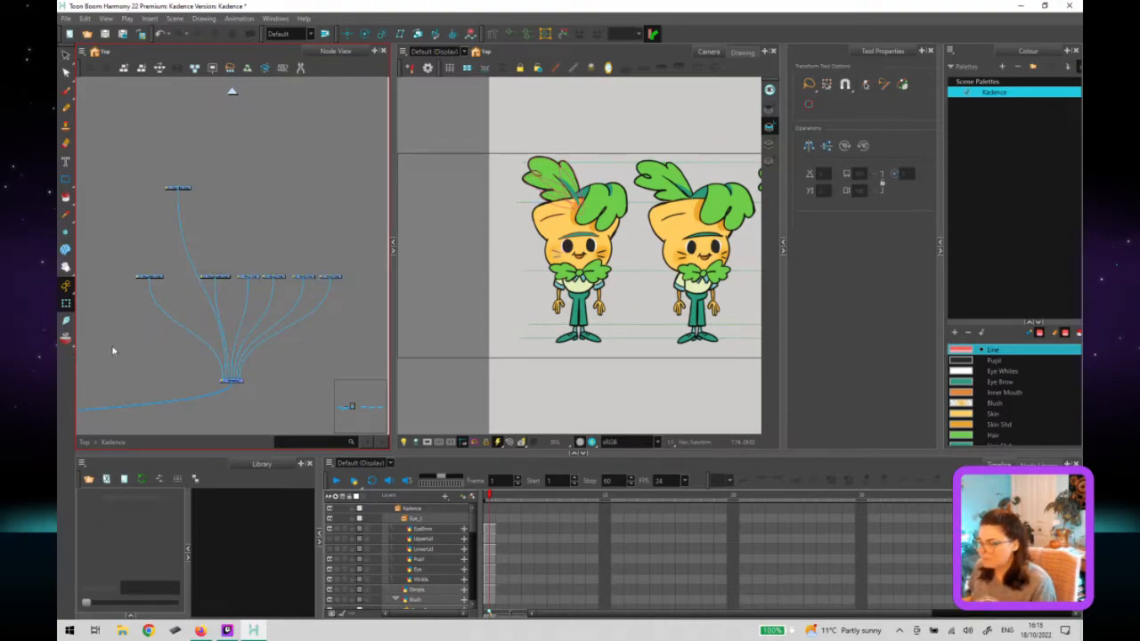
Examine the hair node cluster and its neighbours in the Kadence group, checking which drawing the Hair_Detail node holds.
scroll(239, 322, down, 3)
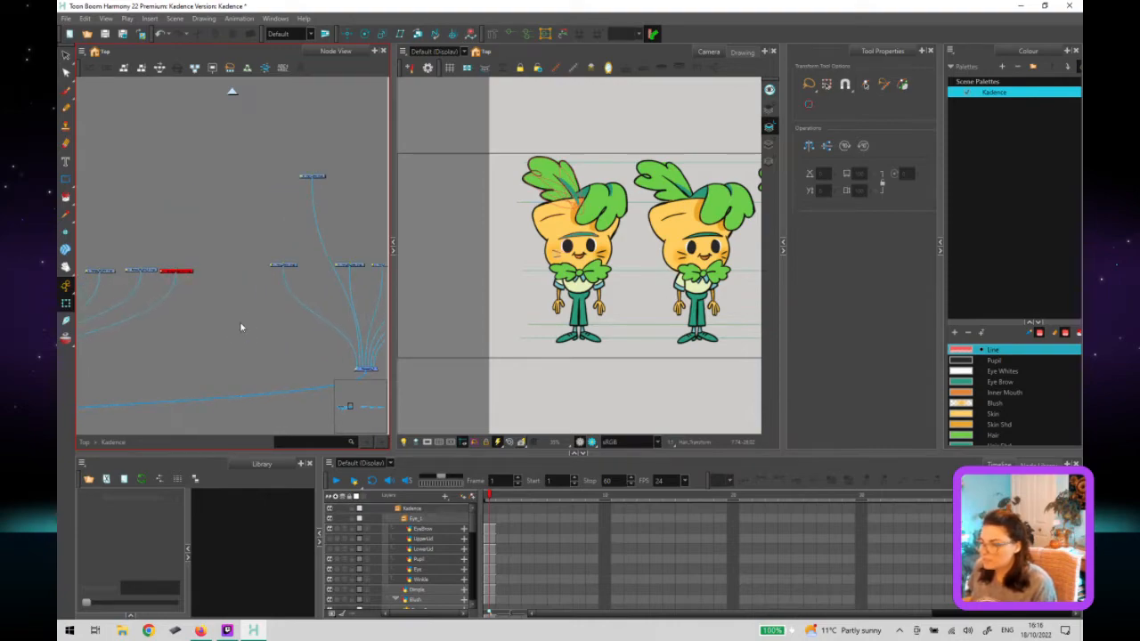
scroll(221, 316, up, 2)
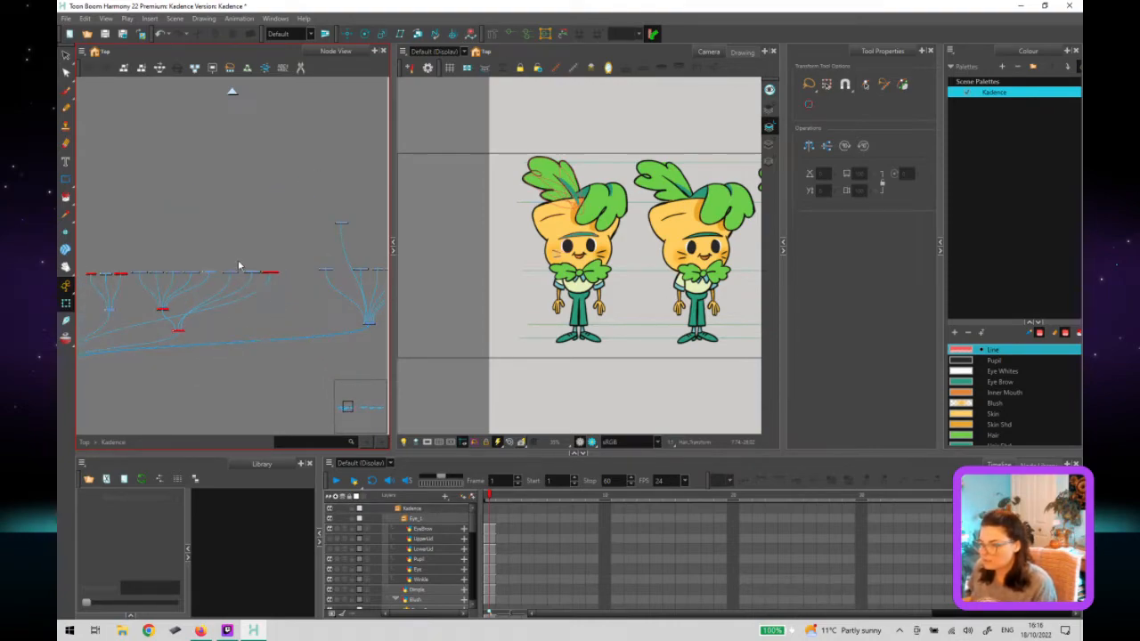
drag(170, 303, 120, 296)
scroll(265, 271, up, 2)
drag(293, 252, 205, 279)
click(222, 273)
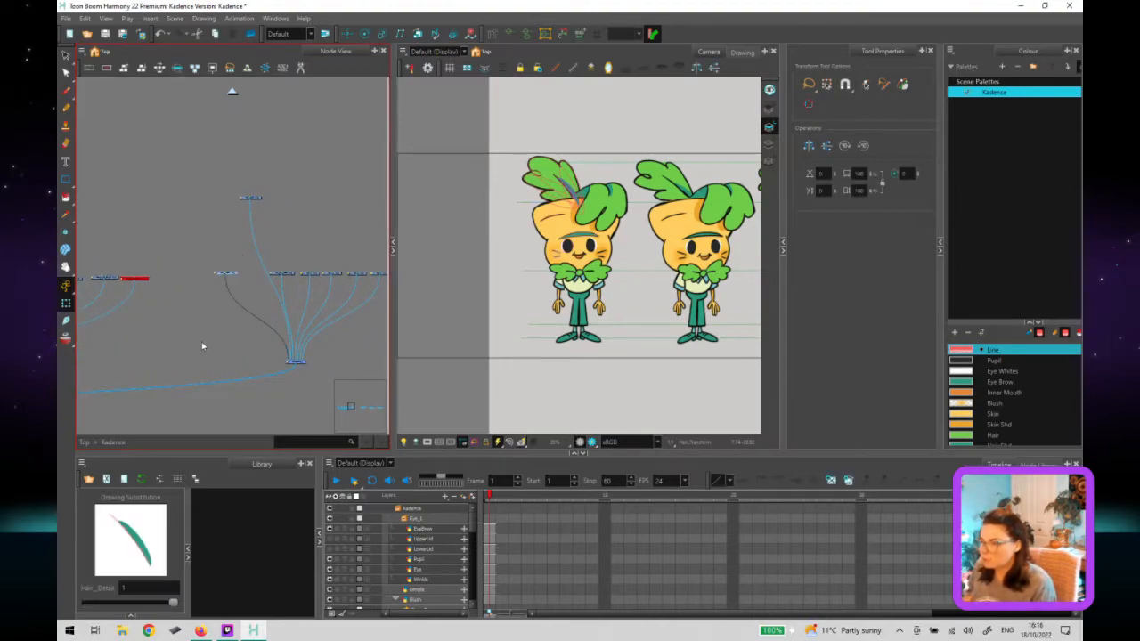
scroll(214, 297, up, 2)
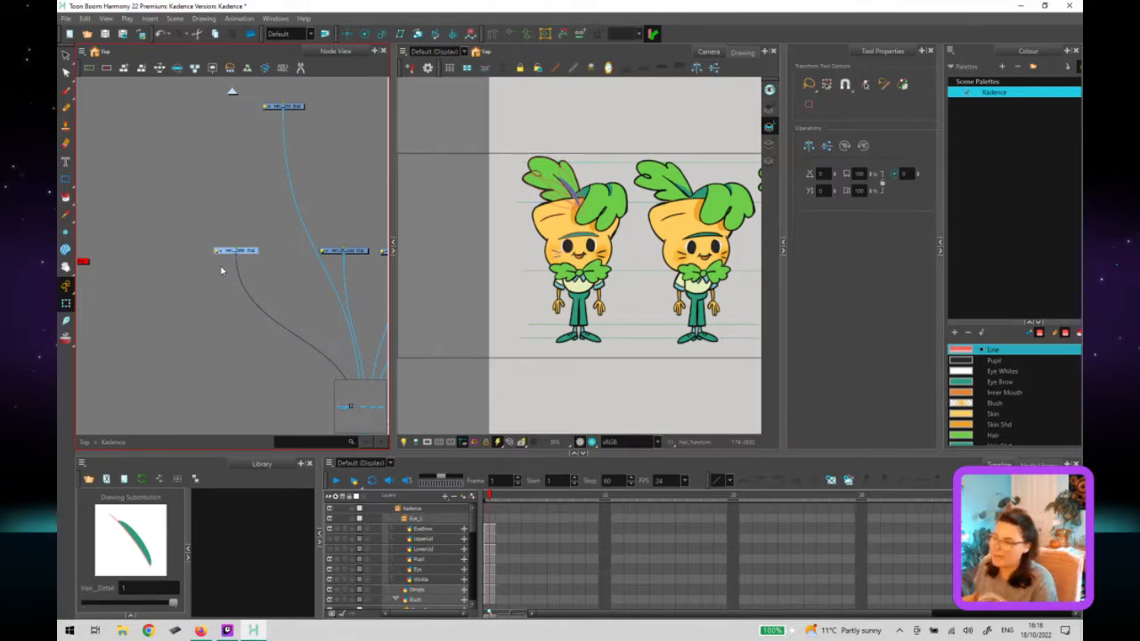
click(265, 258)
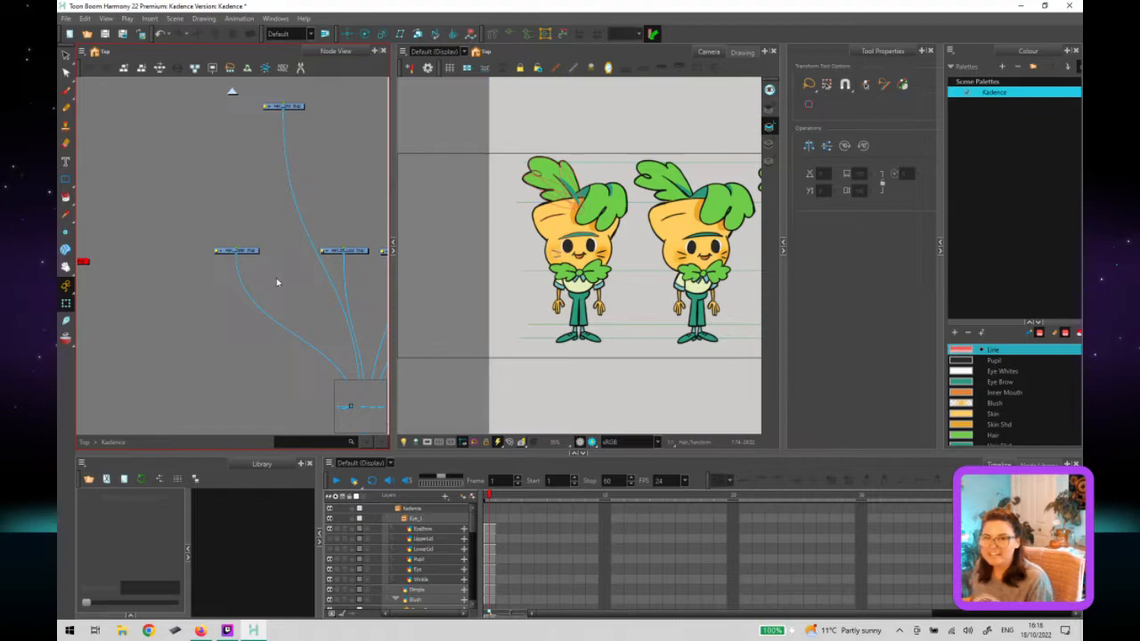
scroll(258, 251, up, 2)
click(254, 251)
drag(313, 233, 247, 315)
scroll(249, 324, down, 2)
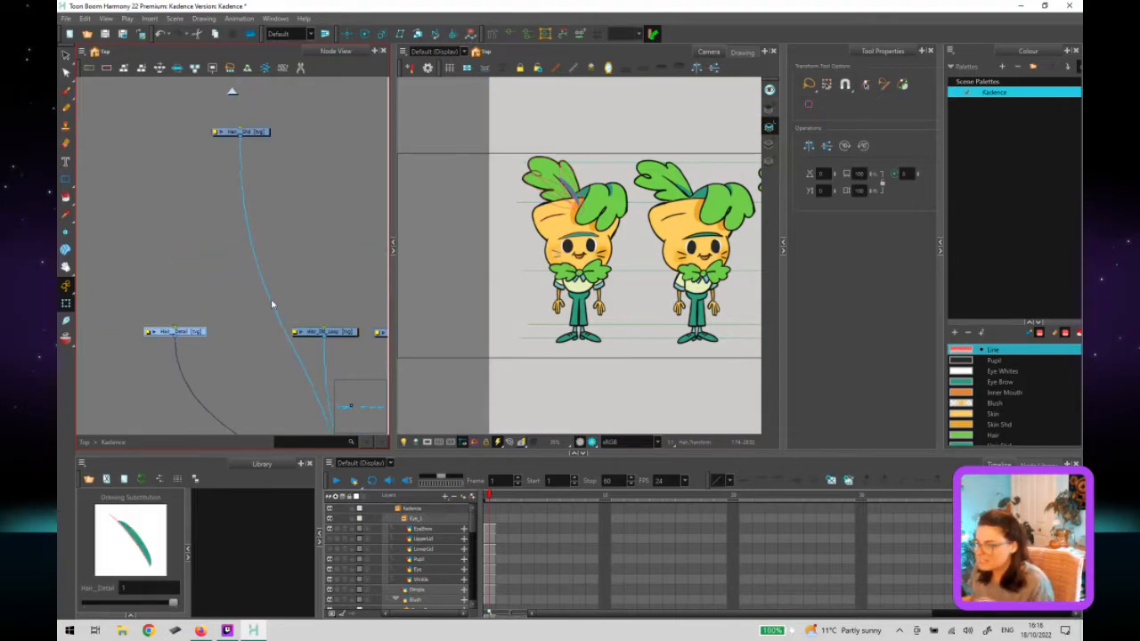
Inspect the hair shadow and hair loop nodes, comparing their drawings with the front-view hair up close.
click(258, 132)
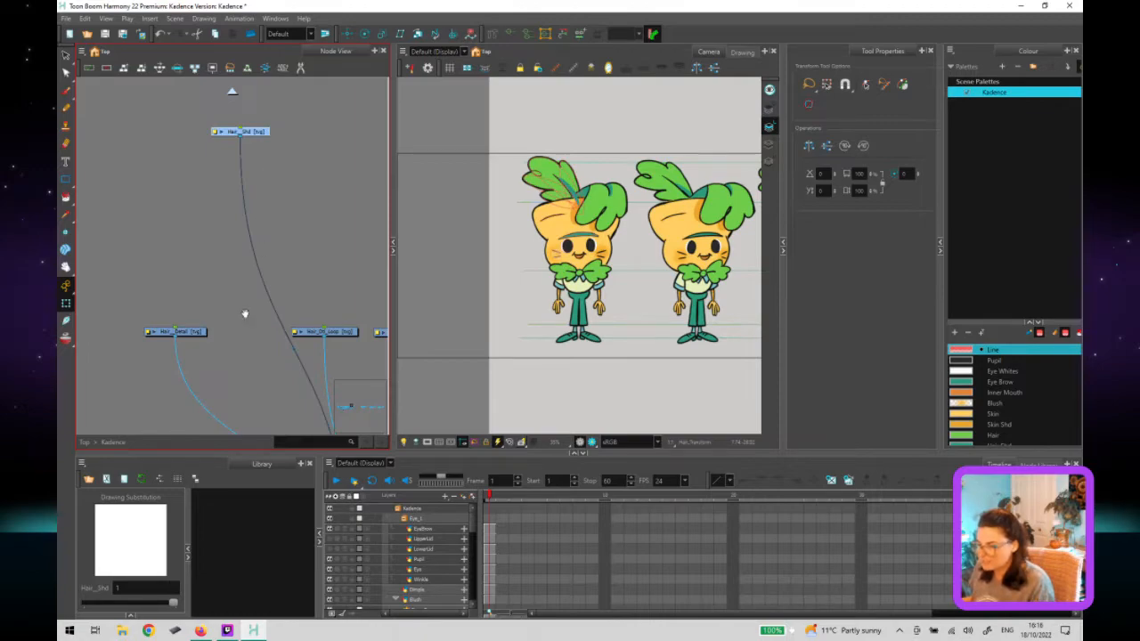
drag(345, 337, 310, 302)
click(312, 300)
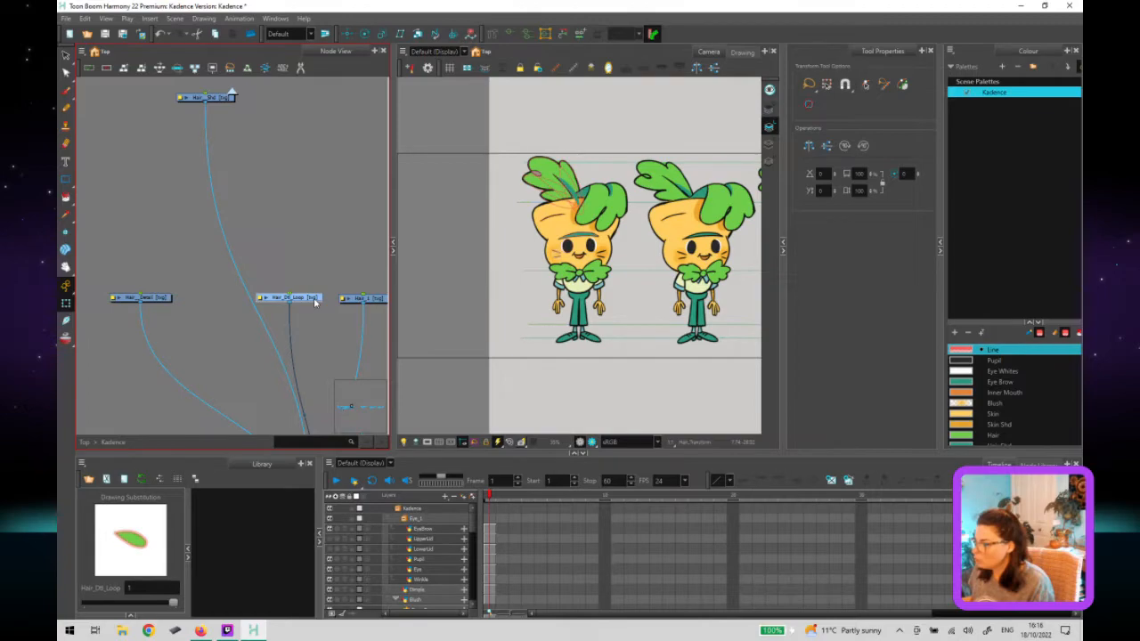
click(536, 171)
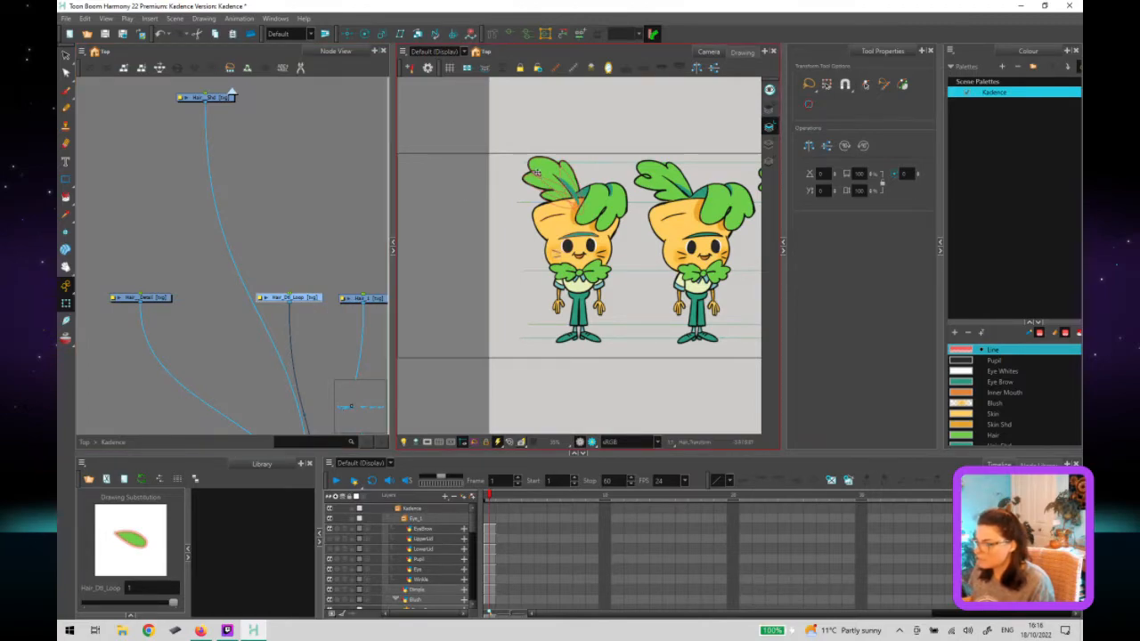
scroll(531, 269, up, 5)
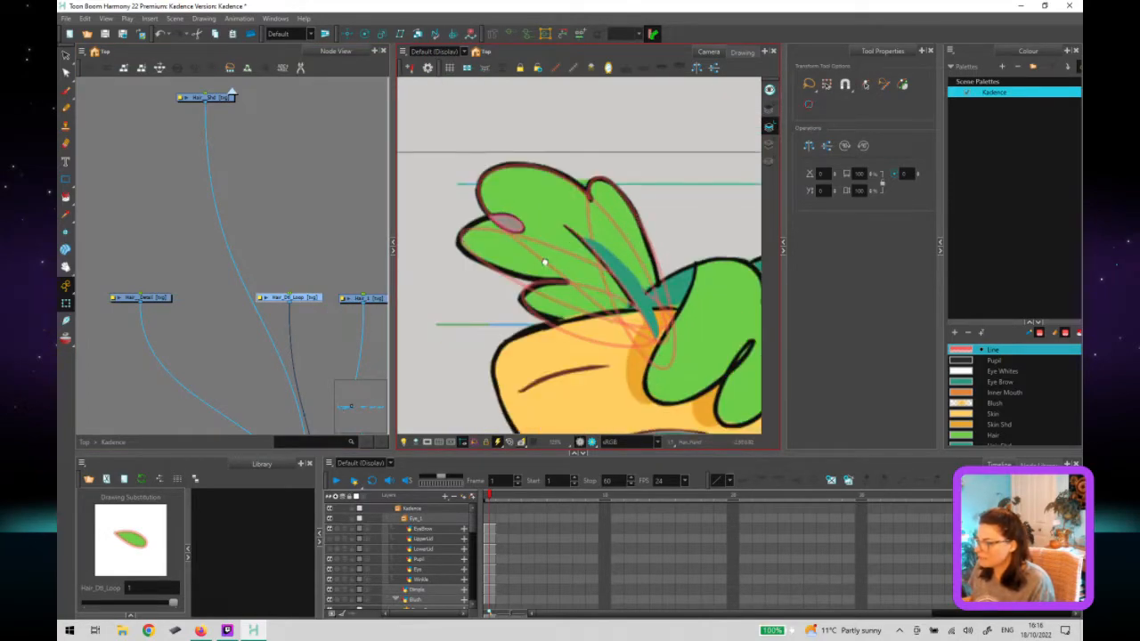
scroll(531, 269, up, 1)
click(293, 328)
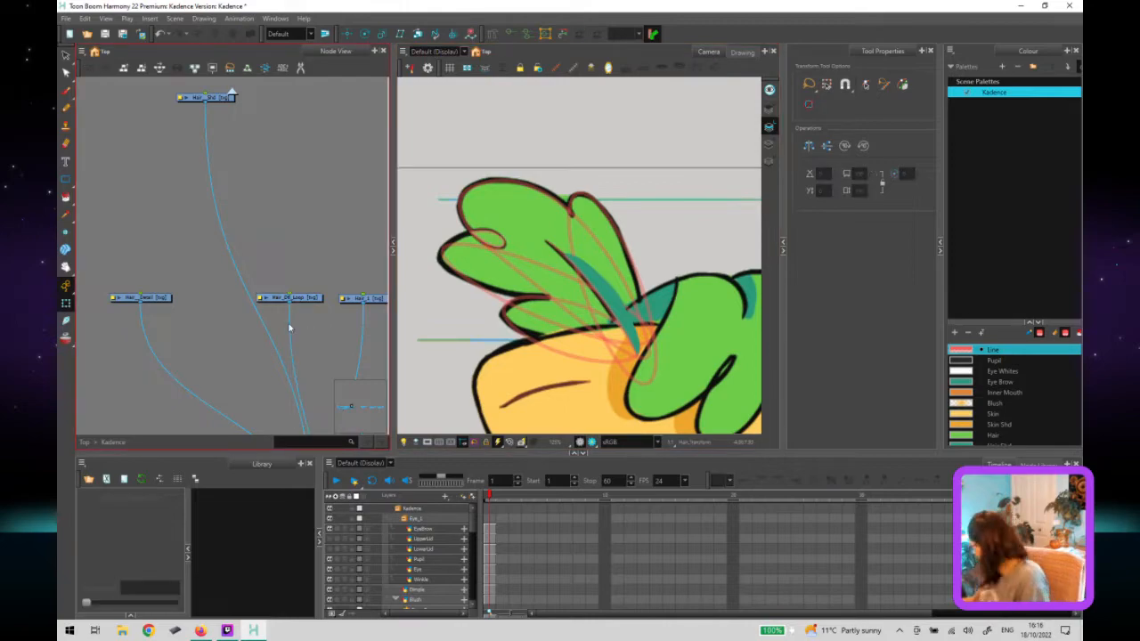
drag(318, 312, 205, 300)
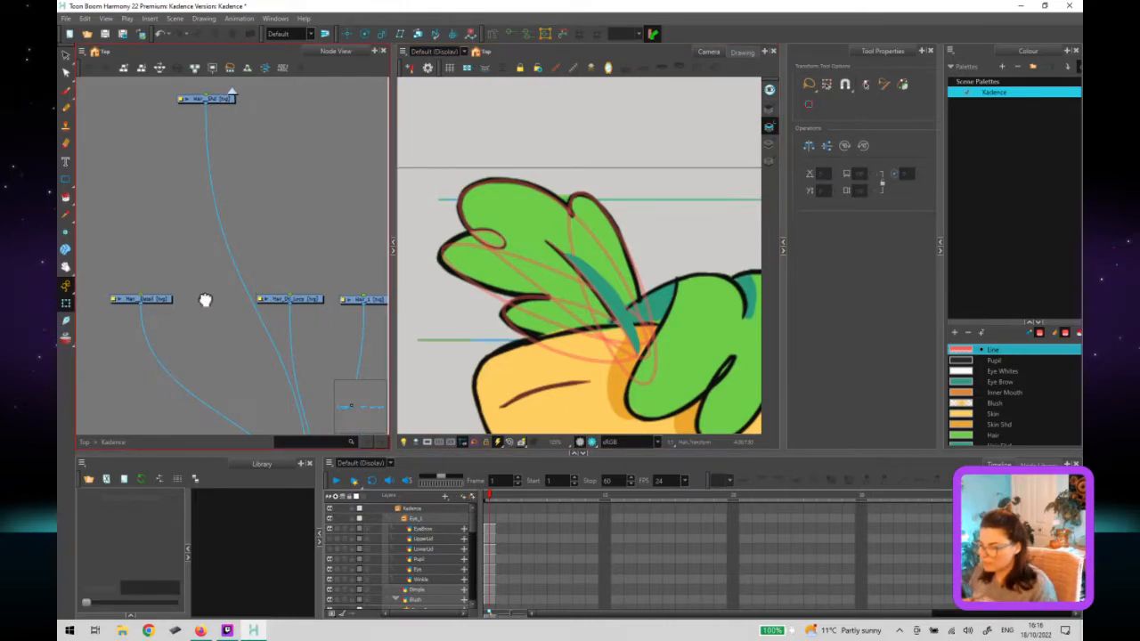
click(191, 288)
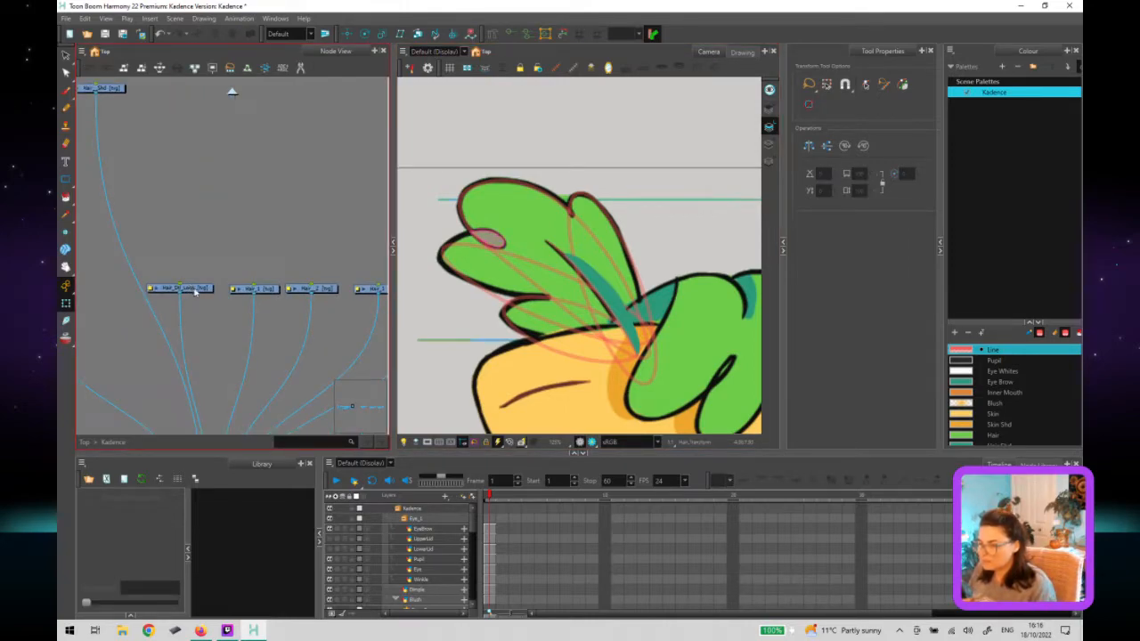
Activate the Hair_1 drawing for editing with the light table on, and enlarge the colour list to show all swatches.
click(276, 290)
drag(593, 300, 570, 267)
key(alt+s)
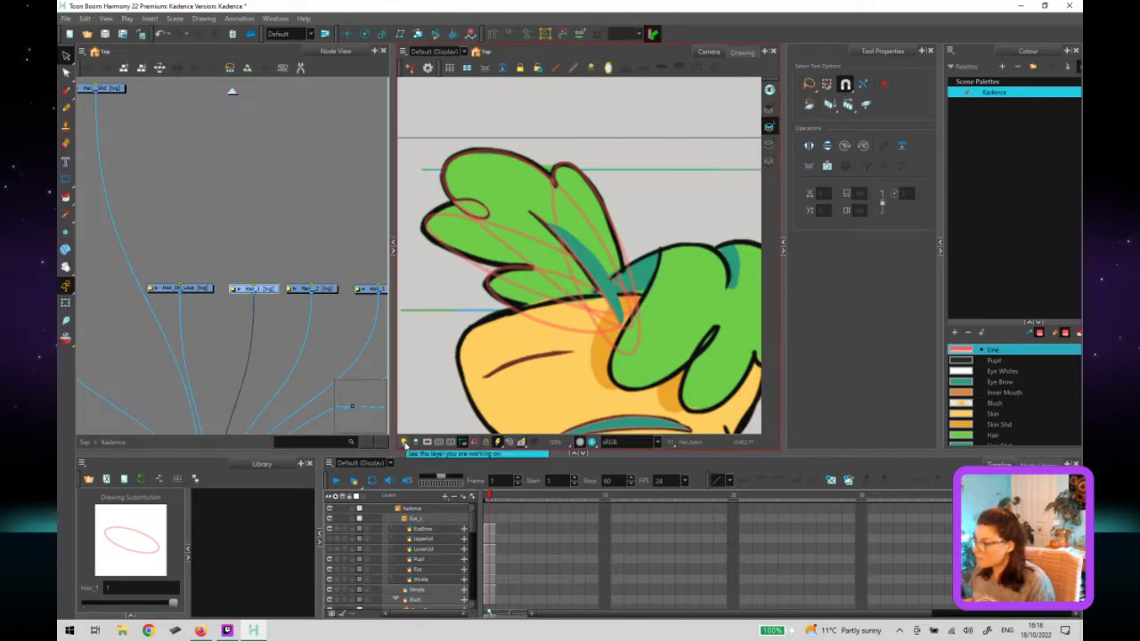
click(404, 443)
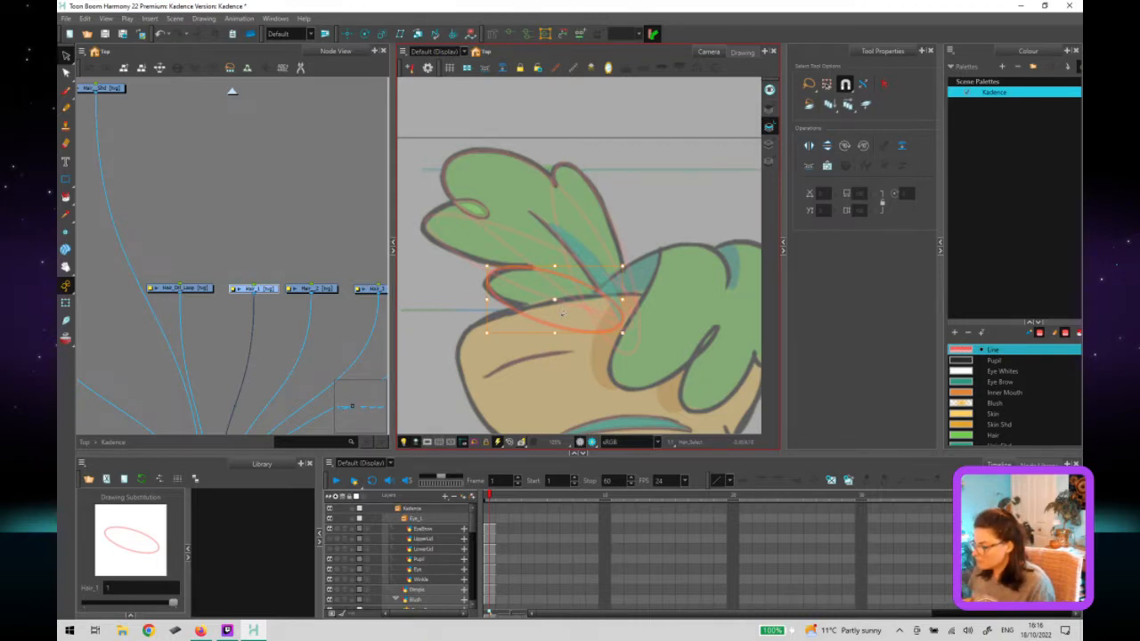
key(Escape)
drag(990, 325, 987, 154)
Fill the Hair_1 ellipse with the Hair colour.
click(585, 306)
click(585, 305)
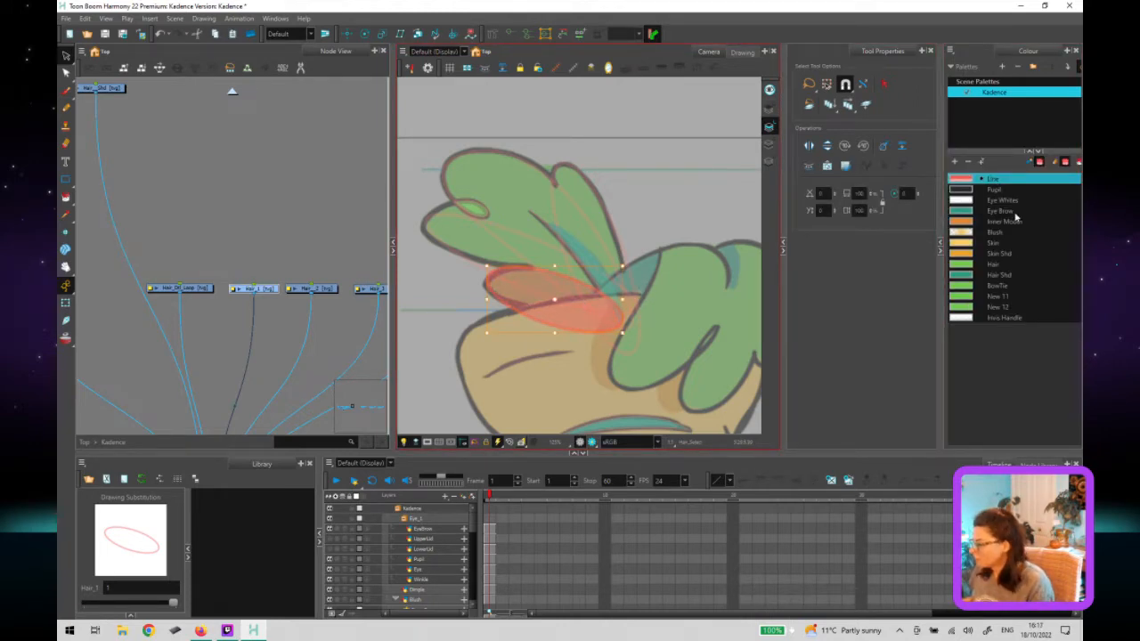
click(1006, 265)
Delete the green fill from the Hair_1 drawing.
click(325, 295)
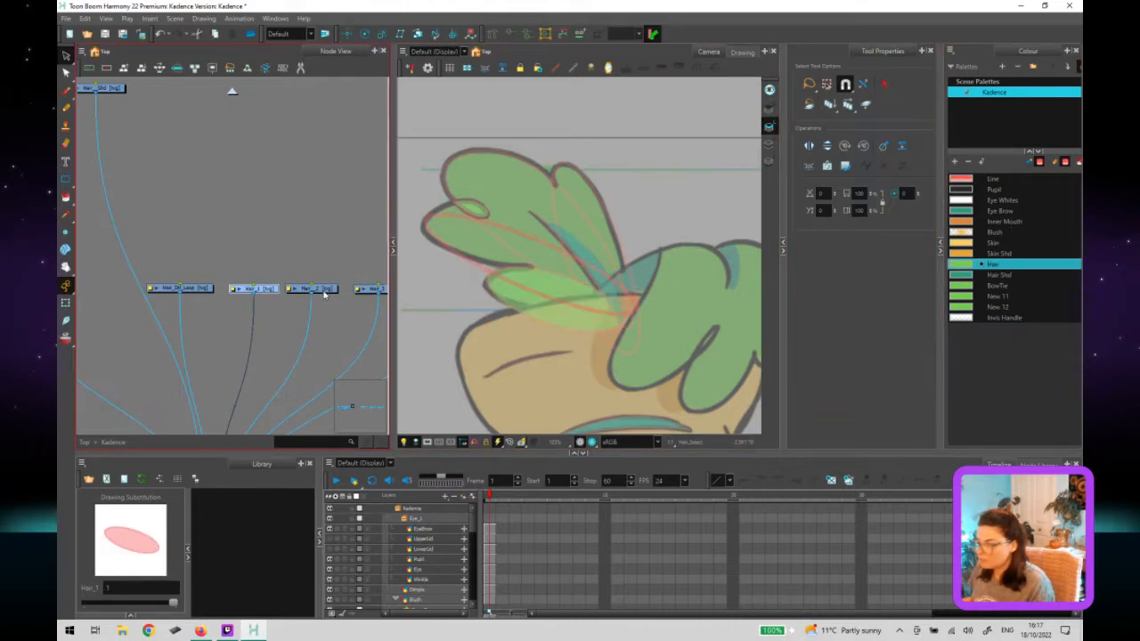
click(513, 256)
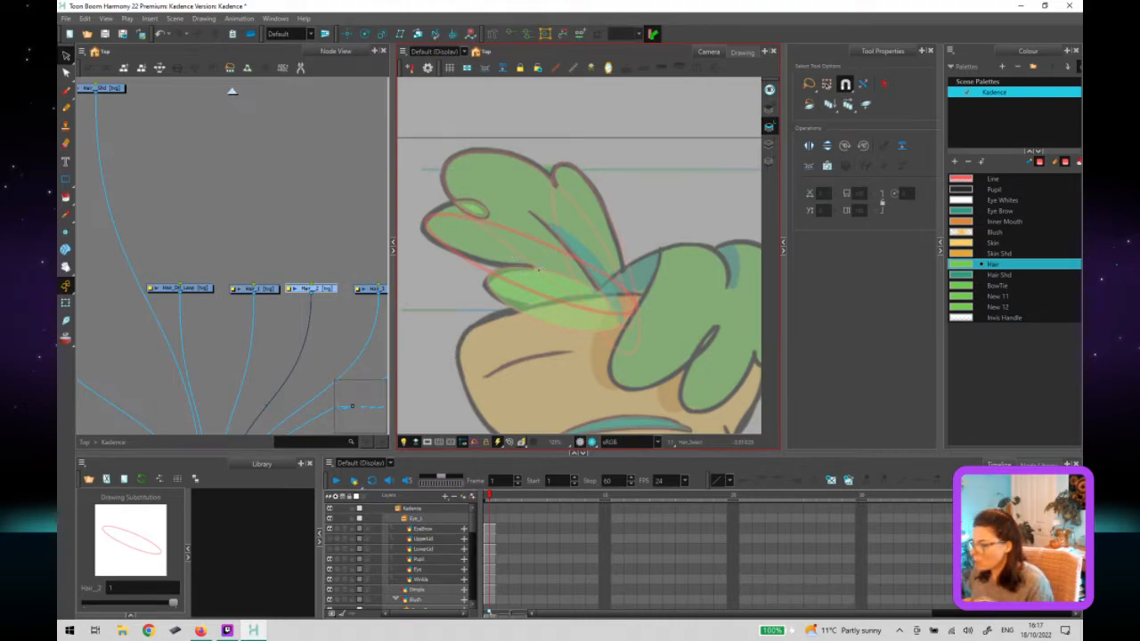
click(270, 290)
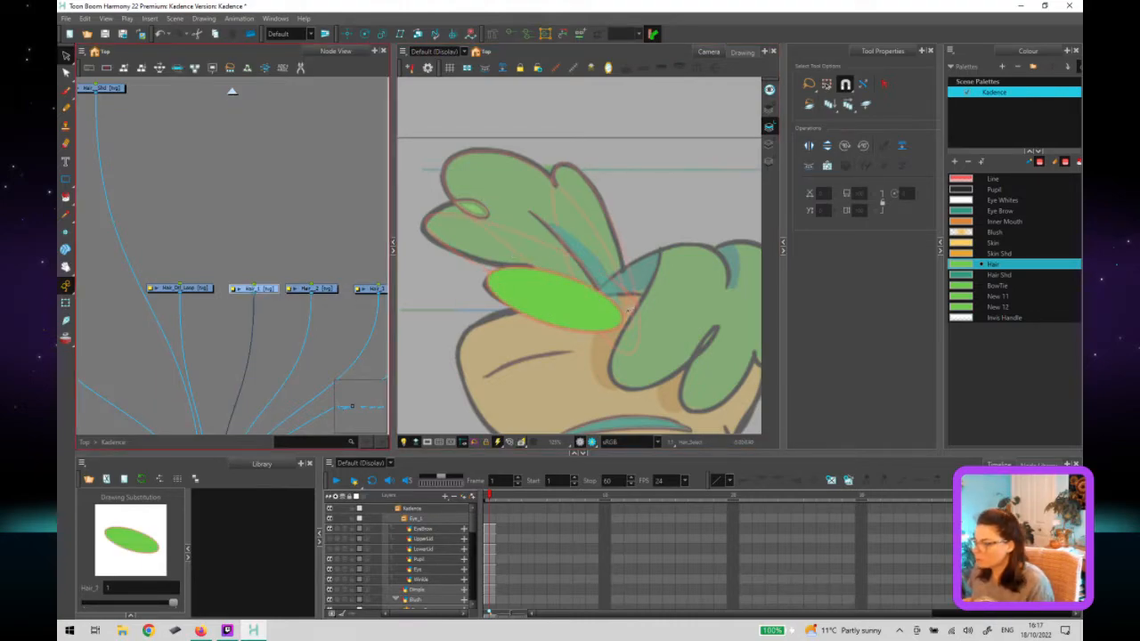
click(582, 301)
key(Delete)
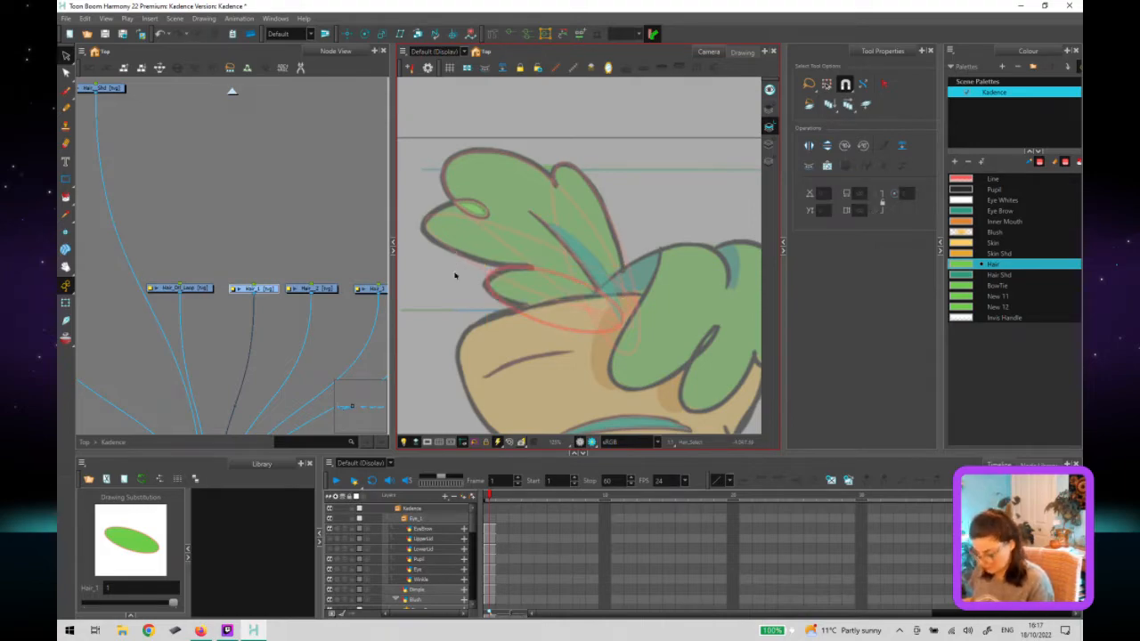
Reshape the Hair_1 ellipse outline with the Contour Editor to follow the lowest lobe of the front-view hair tuft.
key(alt+q)
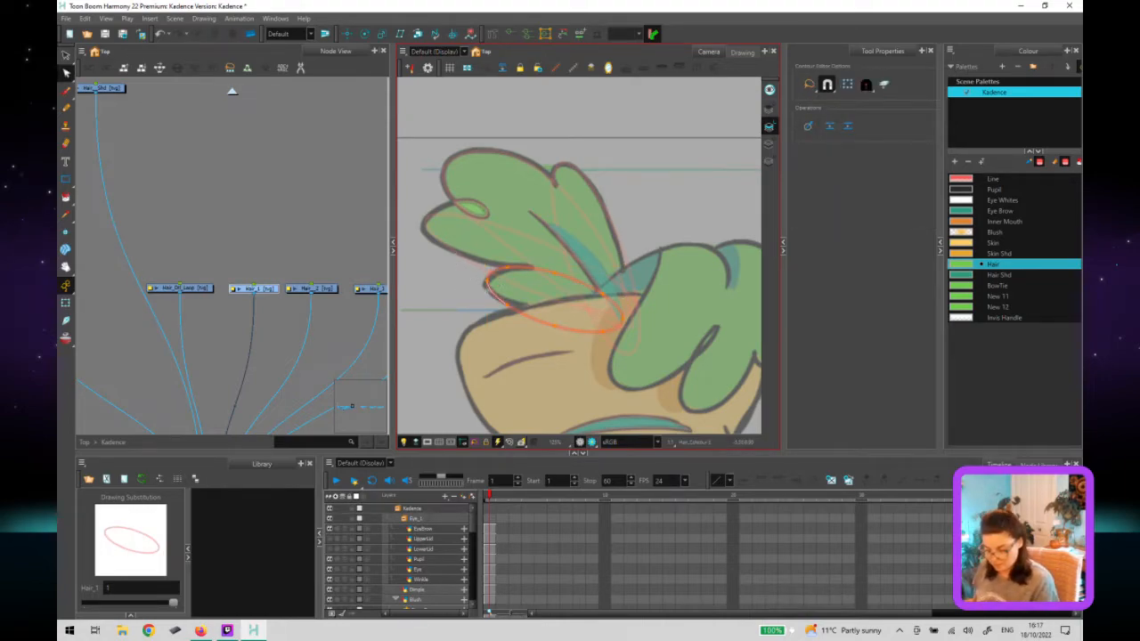
drag(474, 258, 484, 283)
click(807, 126)
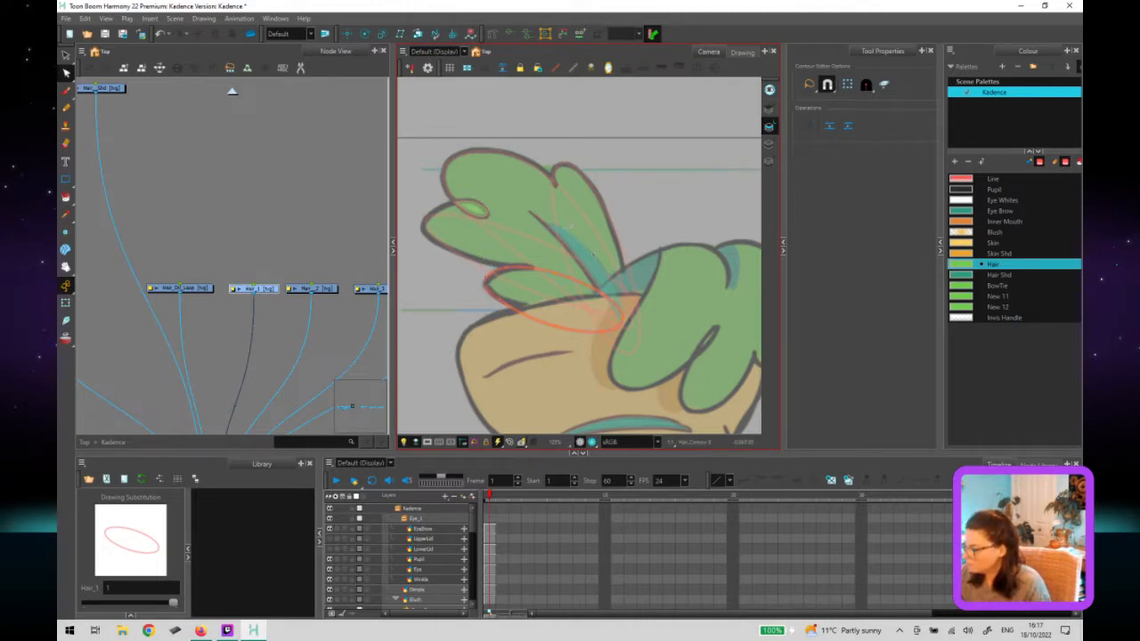
drag(580, 243, 585, 232)
drag(574, 340, 557, 317)
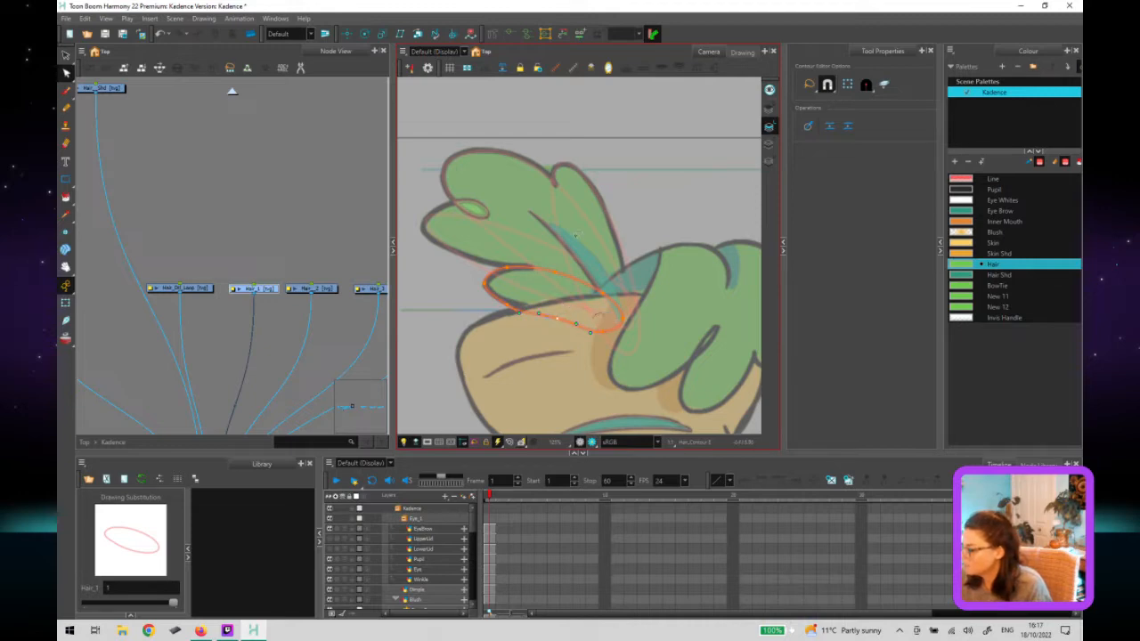
drag(615, 333, 624, 314)
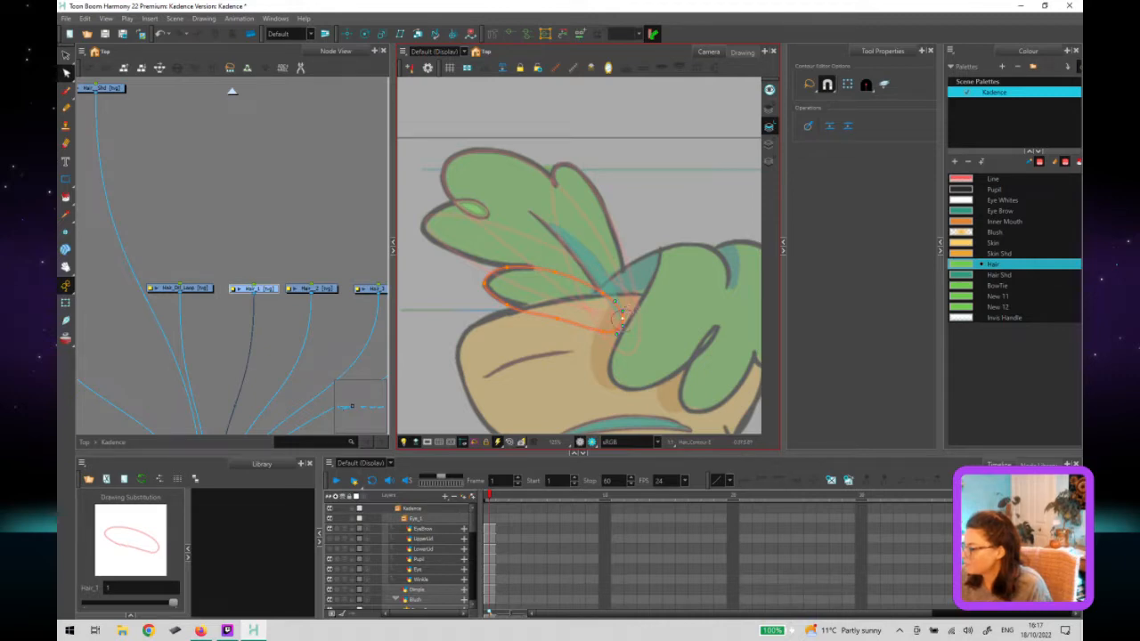
Refine the root end of the Hair_1 outline with the Contour Editor so it meets the edge of the large front hair clump.
scroll(626, 316, up, 2)
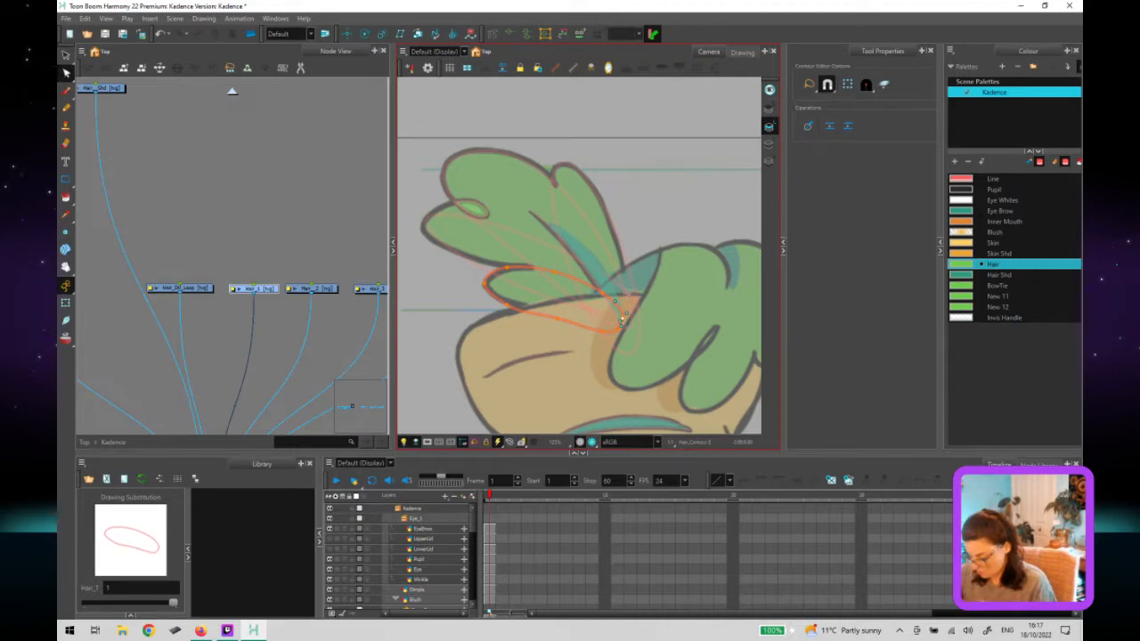
scroll(695, 381, up, 2)
drag(695, 381, 615, 296)
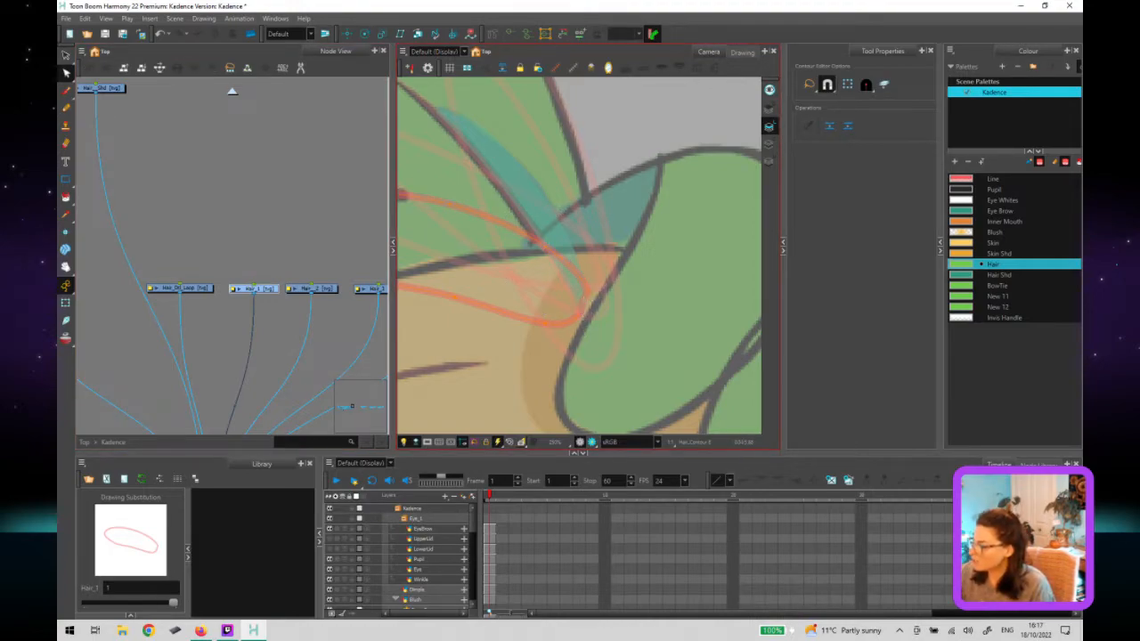
click(595, 305)
click(595, 301)
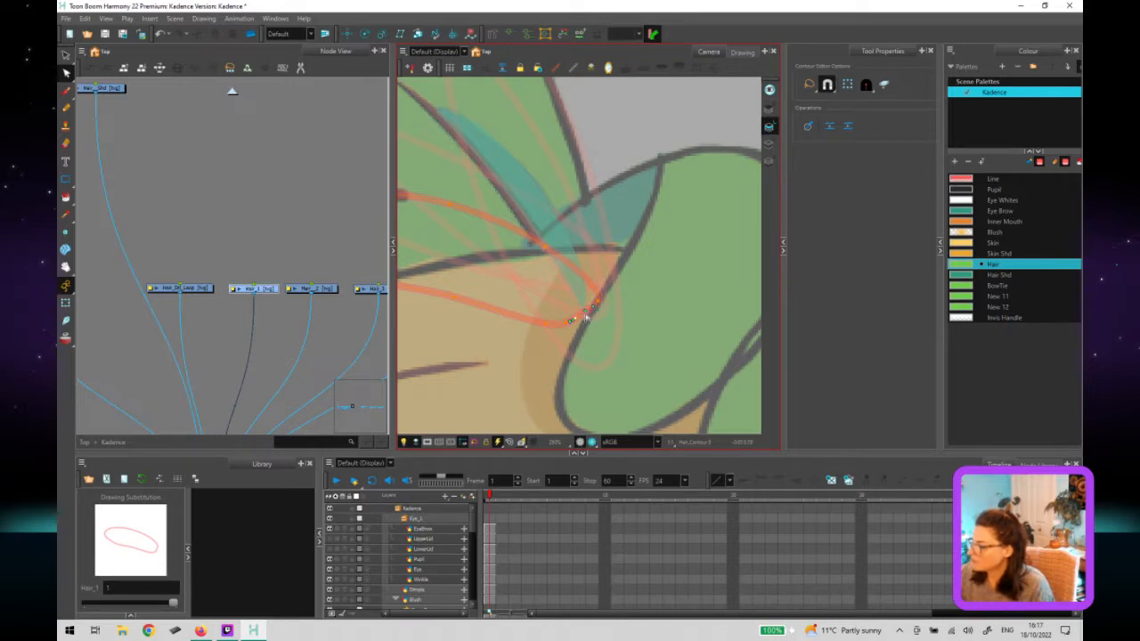
click(581, 320)
click(578, 322)
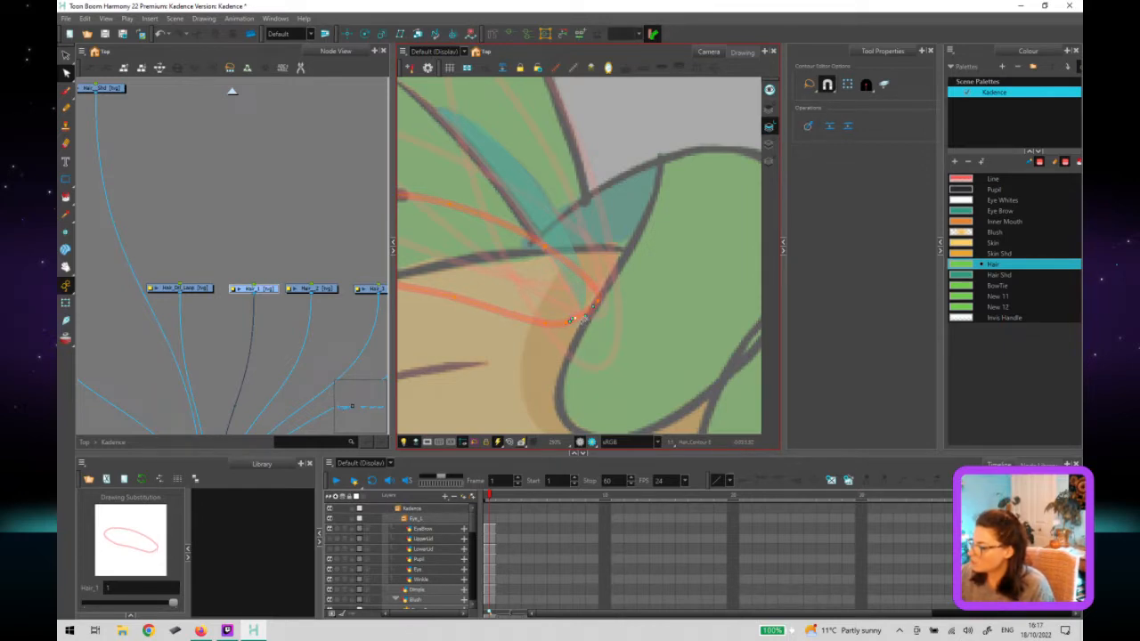
click(573, 324)
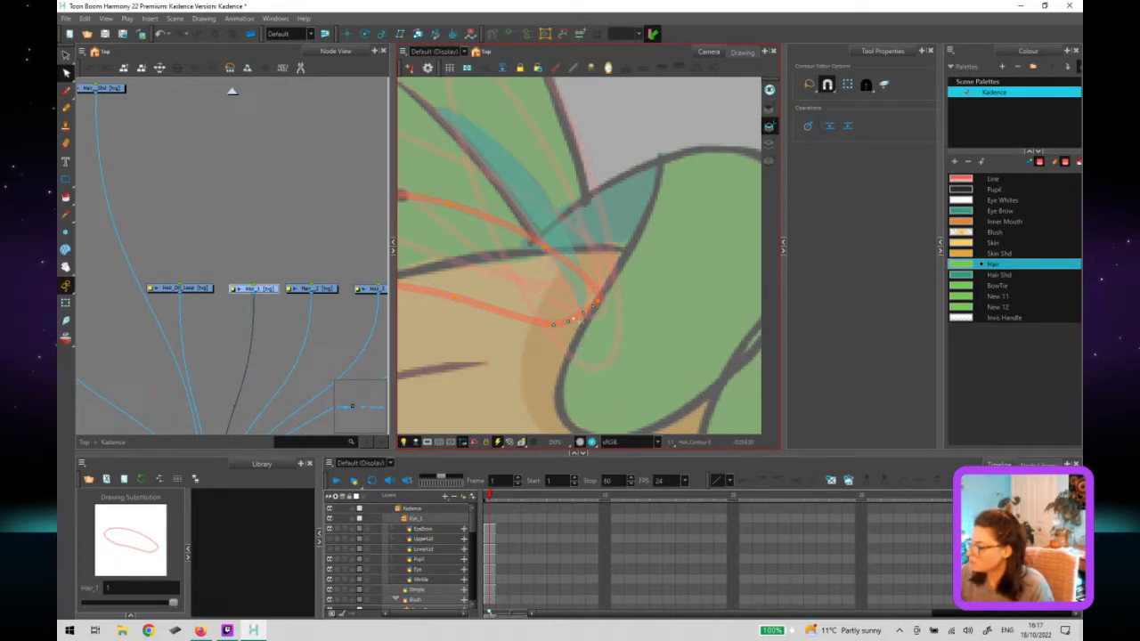
click(584, 322)
click(579, 323)
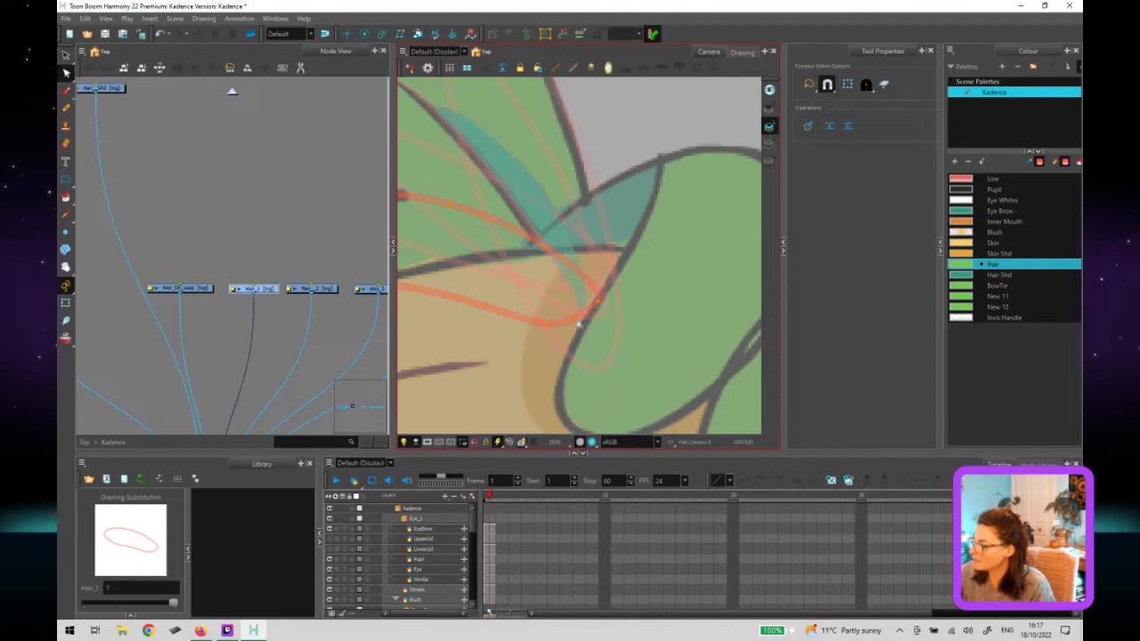
click(580, 323)
Reshape the outer edge of the Hair_4 outline with the Contour Editor to follow the tuft's slim upright lobe in the front view.
scroll(605, 312, down, 5)
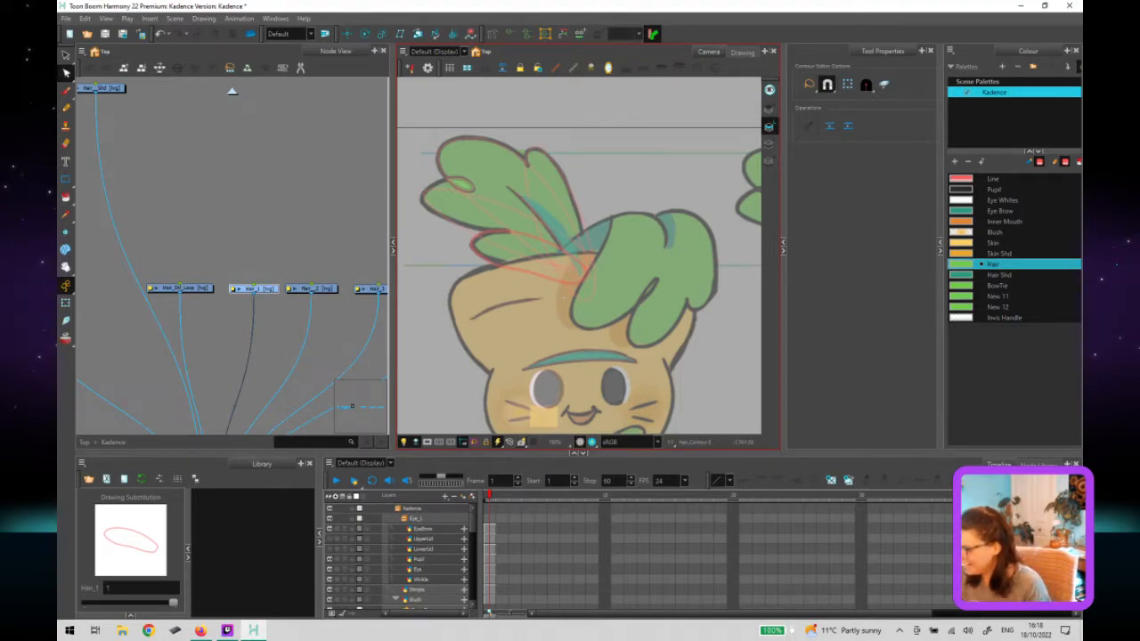
click(546, 240)
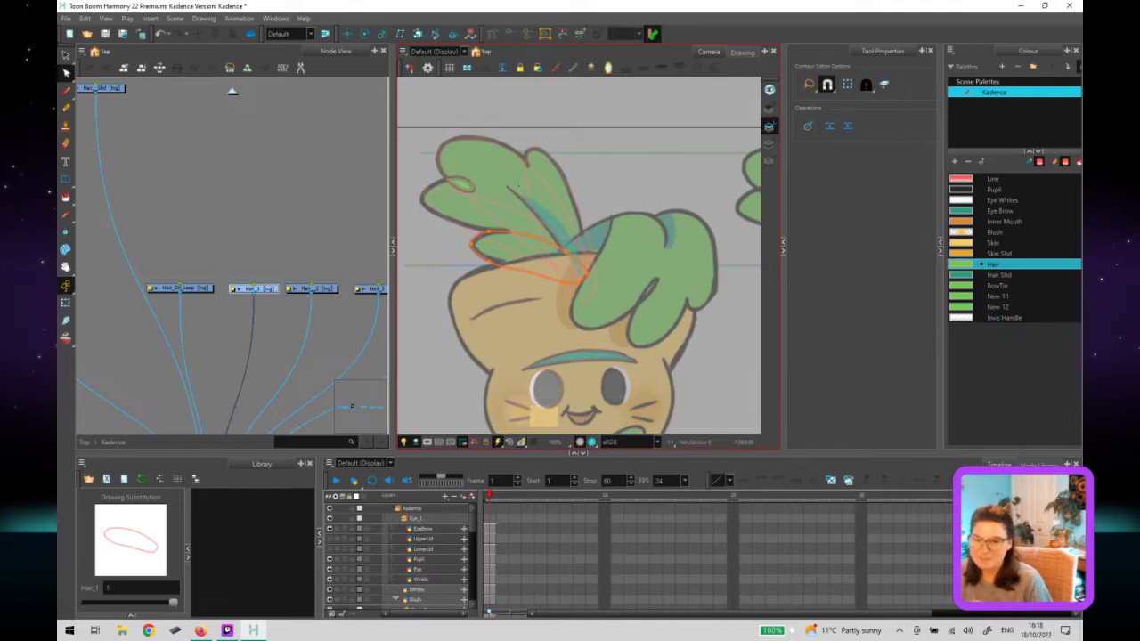
click(574, 176)
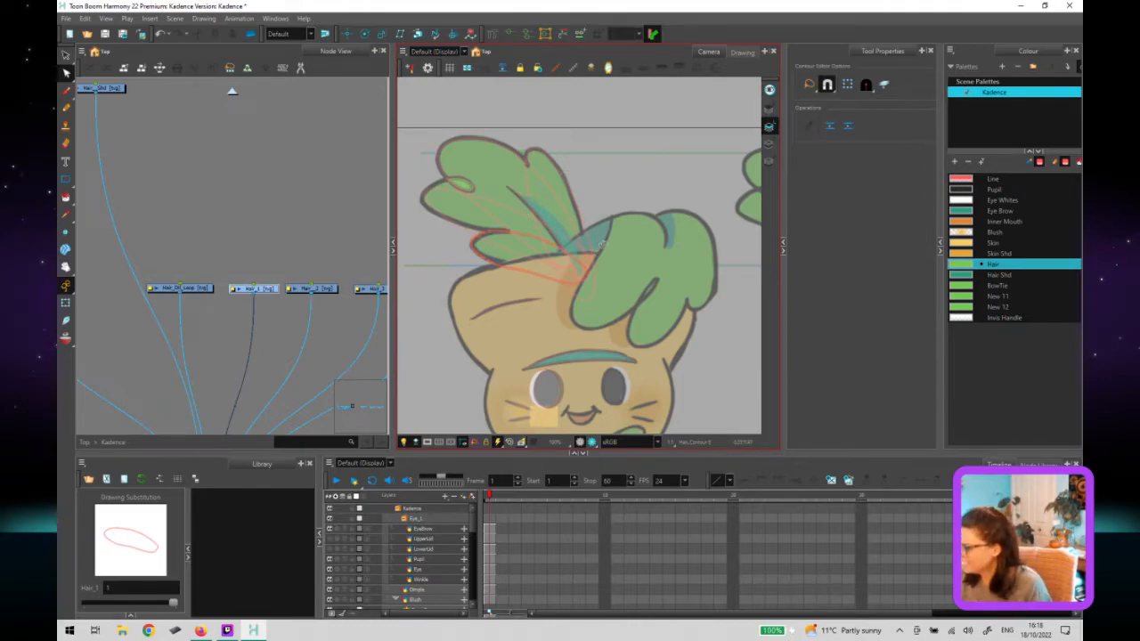
click(589, 230)
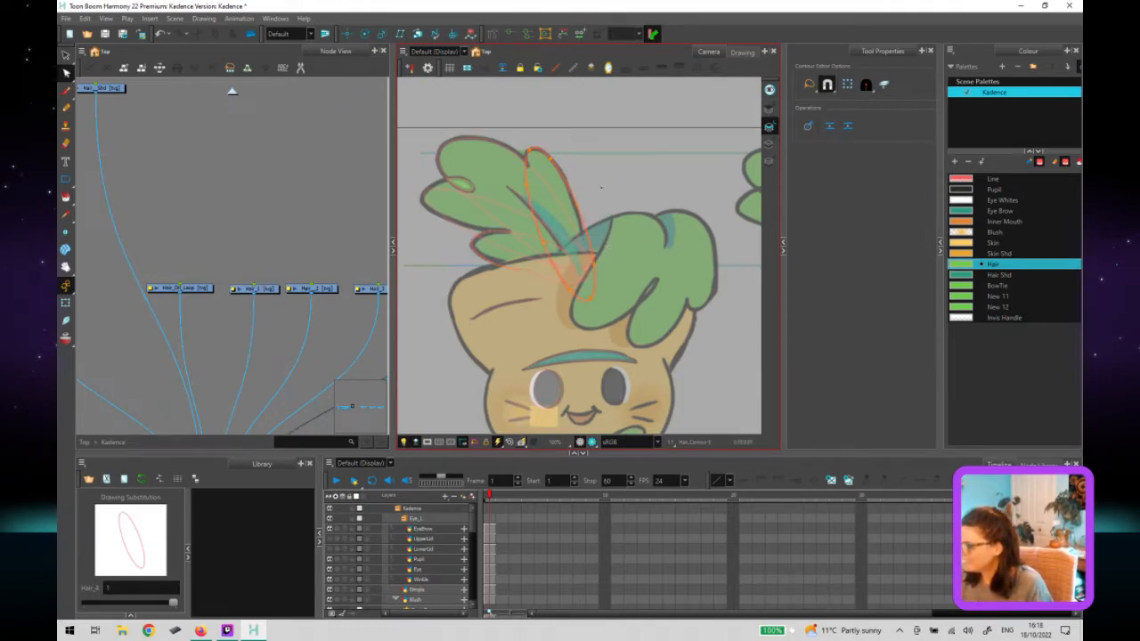
scroll(605, 280, up, 5)
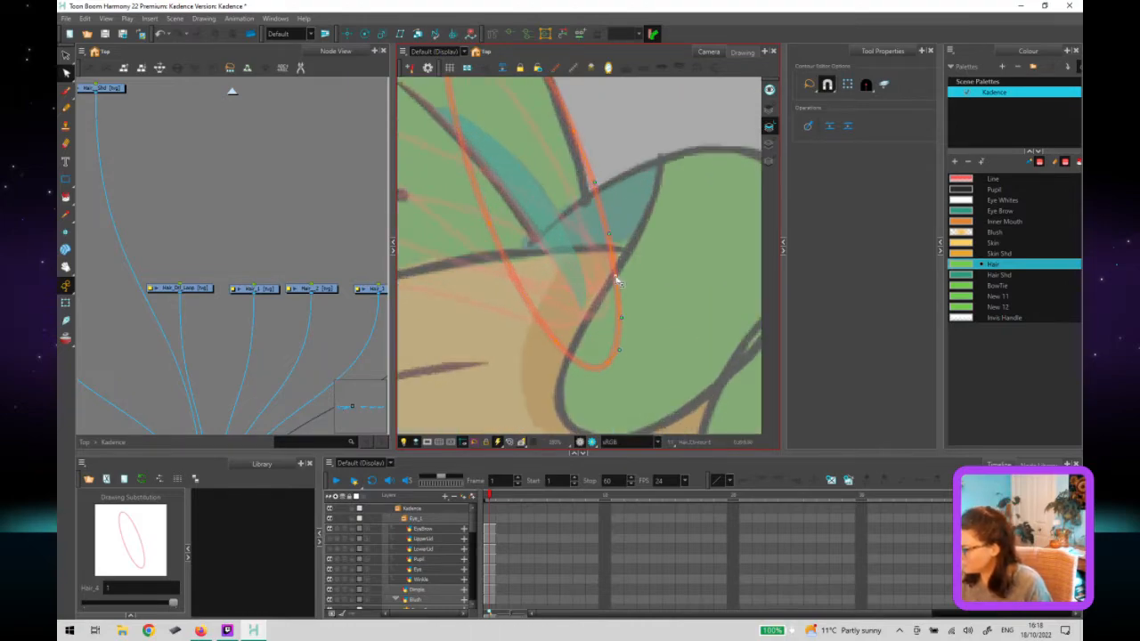
drag(609, 279, 598, 274)
drag(595, 183, 590, 189)
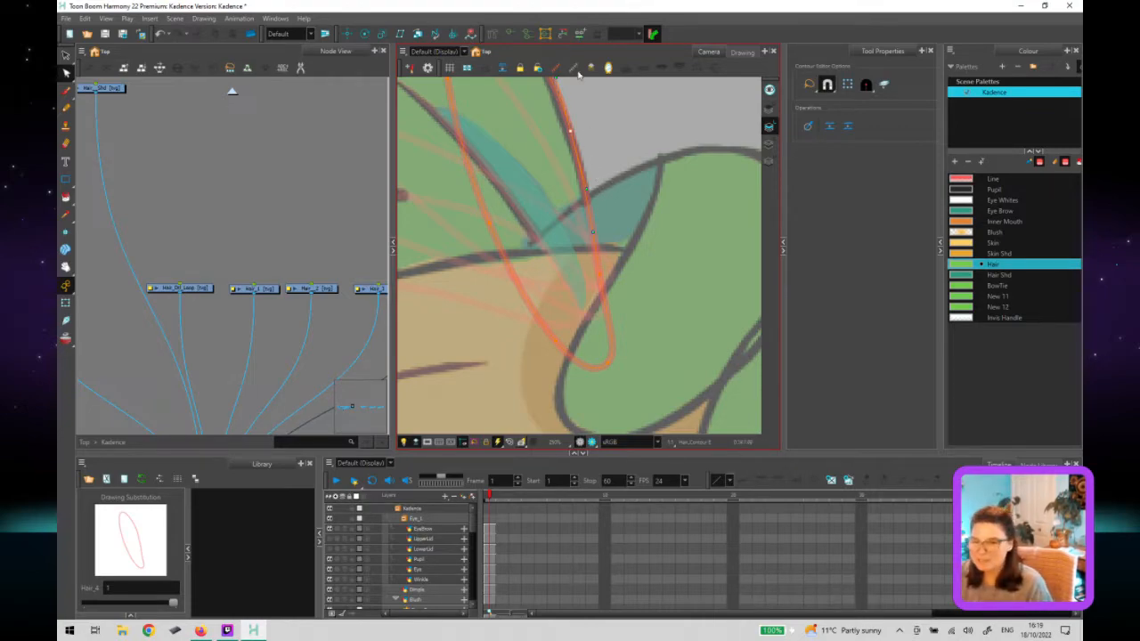
scroll(609, 192, down, 4)
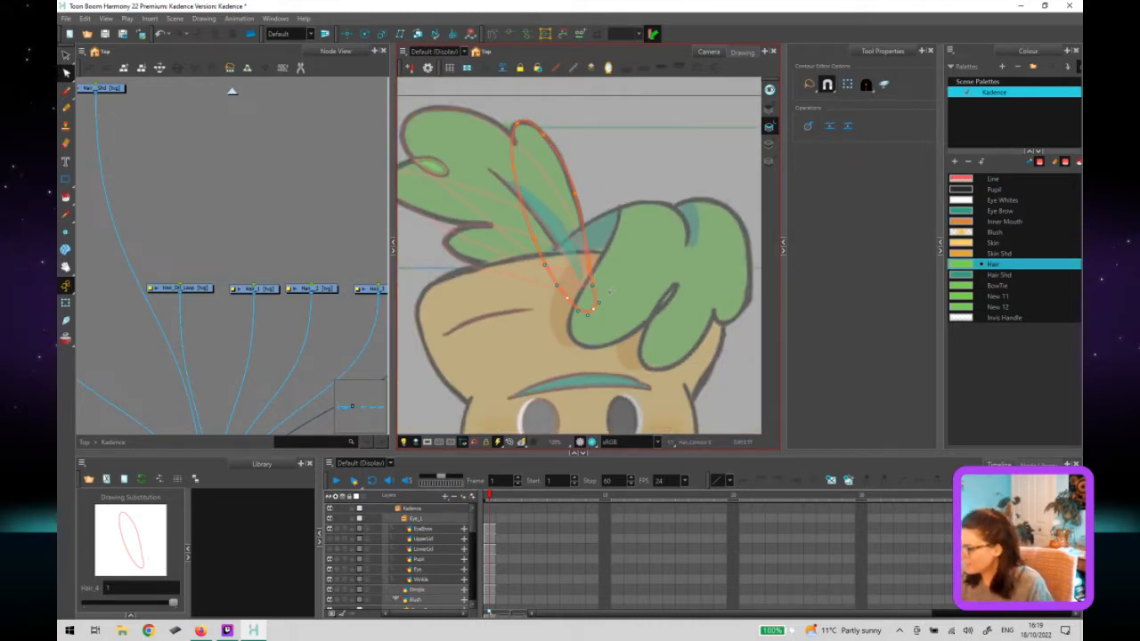
scroll(624, 279, down, 2)
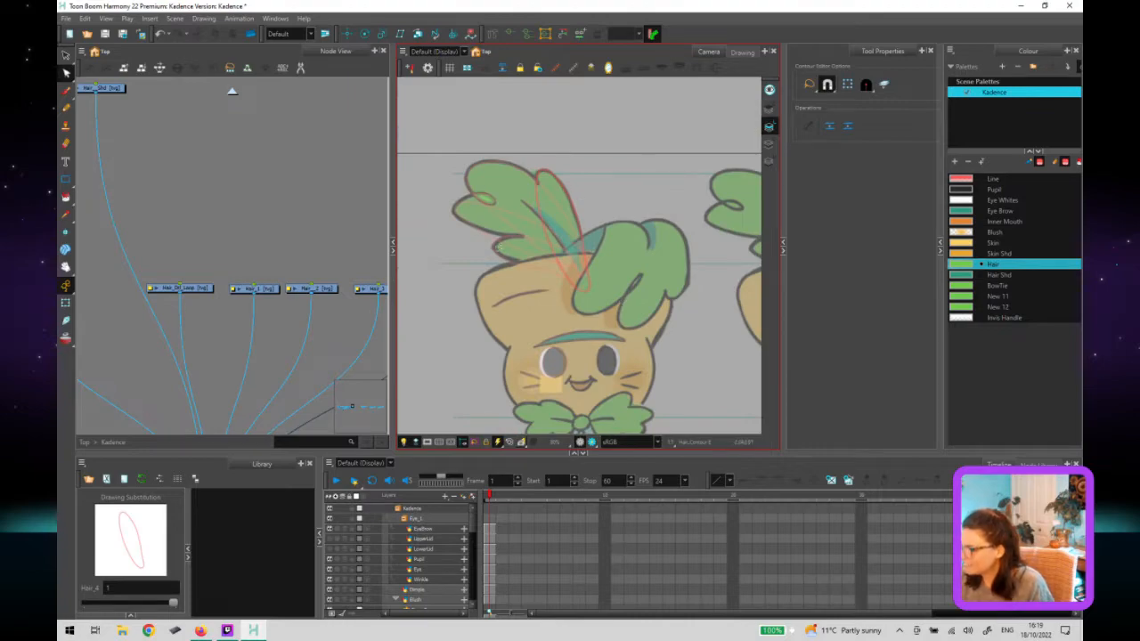
Bend the upper edge of the Hair_2 outline to follow the top of the middle hair lobe in the front-view design.
click(513, 195)
scroll(575, 313, up, 4)
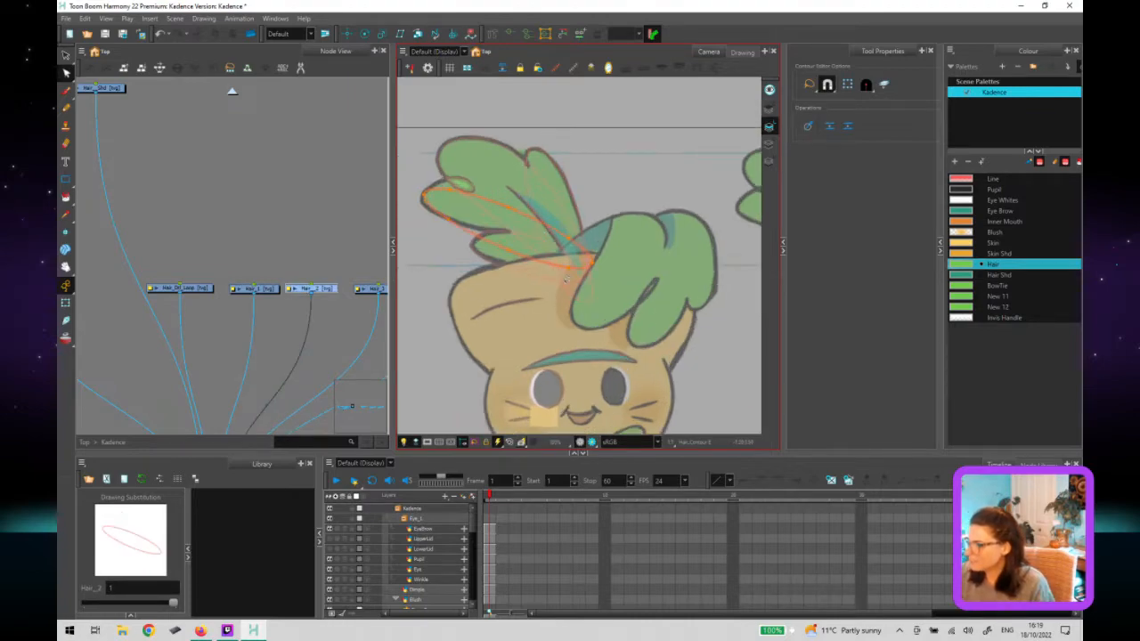
drag(651, 378, 661, 422)
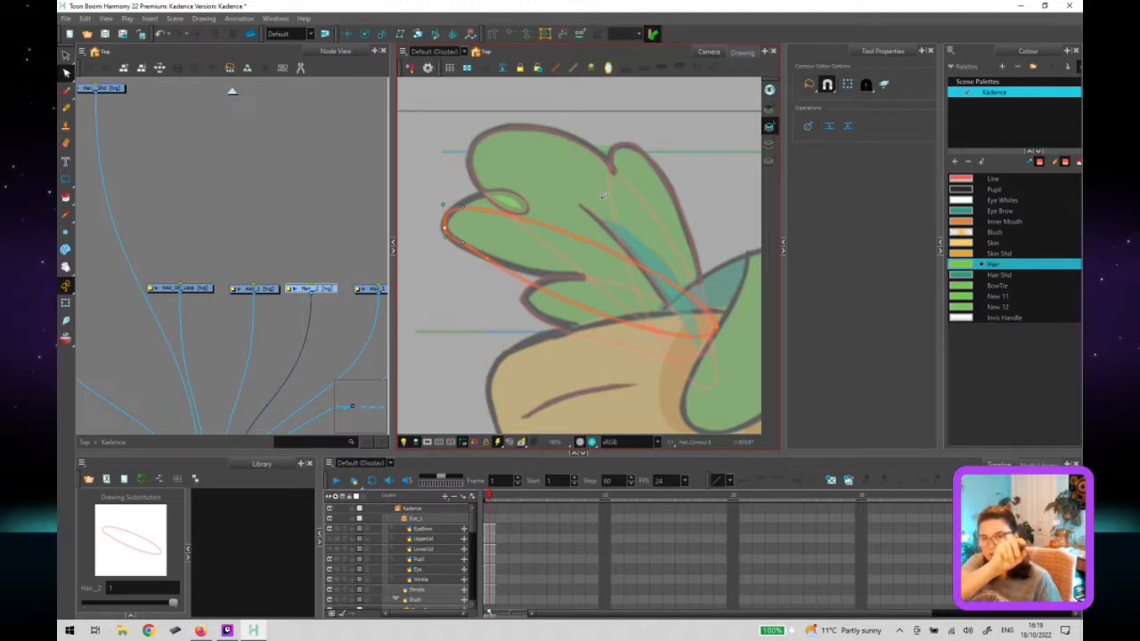
drag(602, 194, 705, 193)
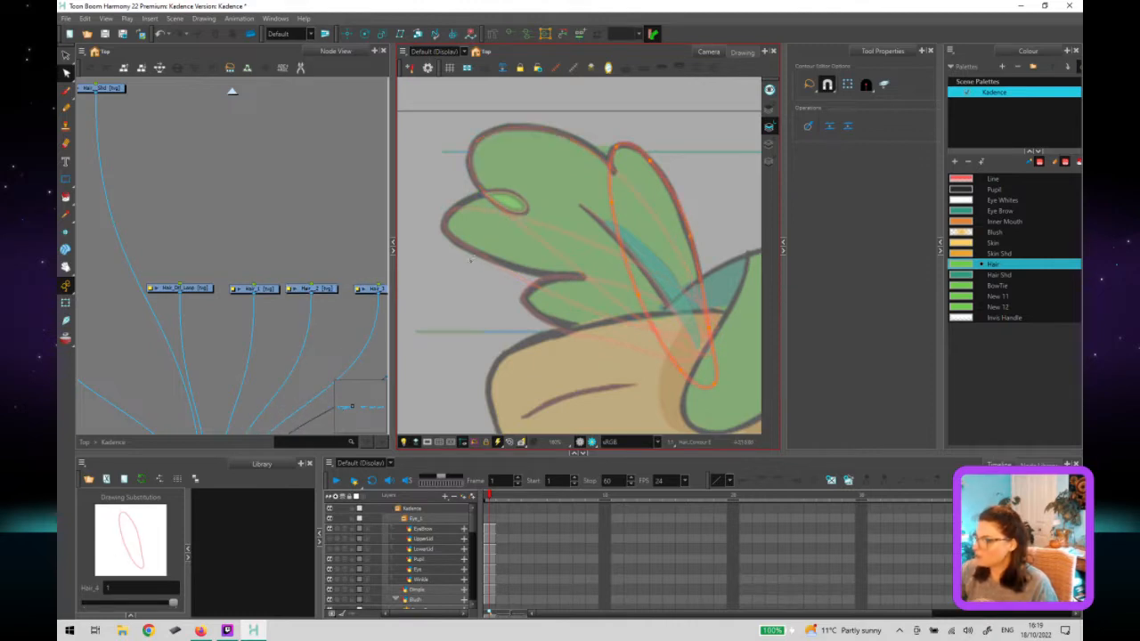
key(ctrl+z)
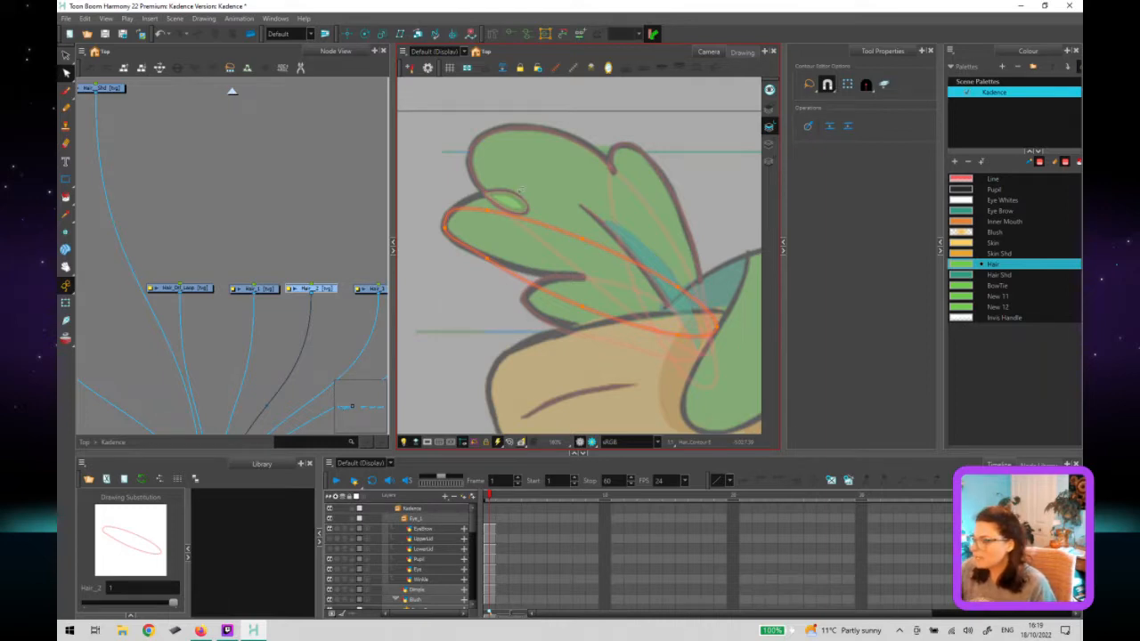
drag(490, 212, 489, 192)
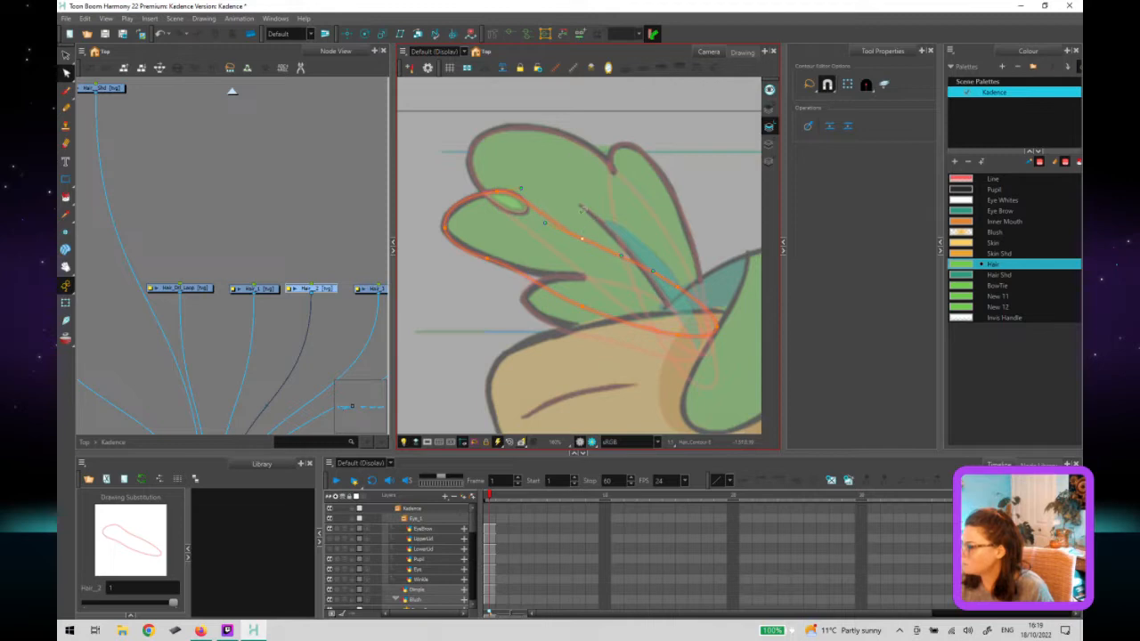
click(631, 212)
Curve the Hair_2 outline's lower edge along the middle lobe and narrow its root to a point at the front hair clump.
drag(654, 309, 596, 282)
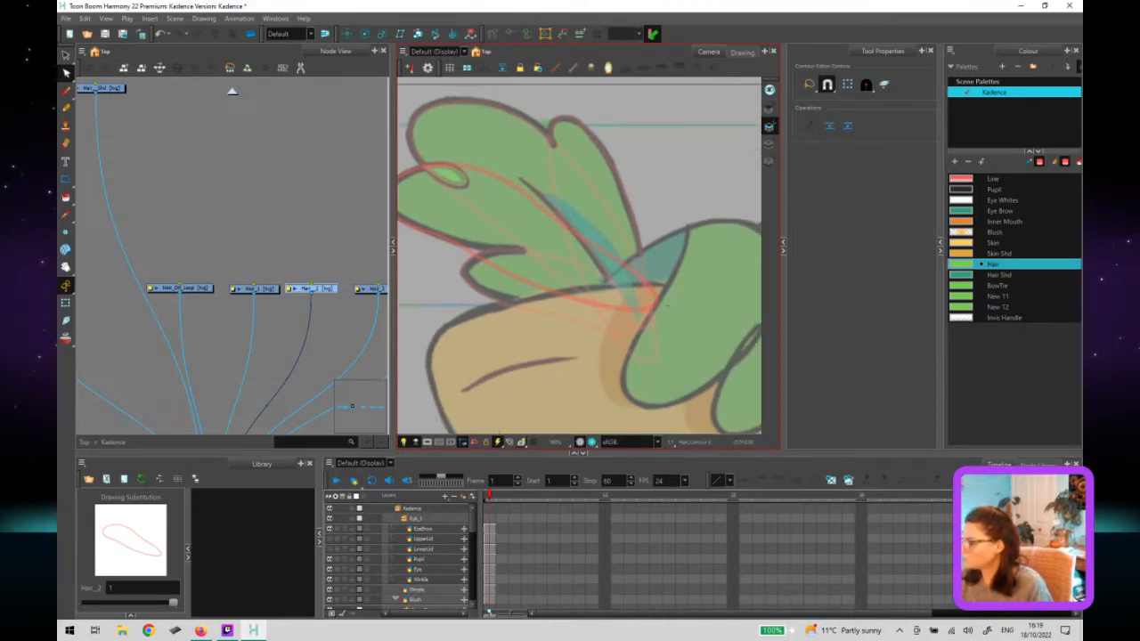
click(659, 306)
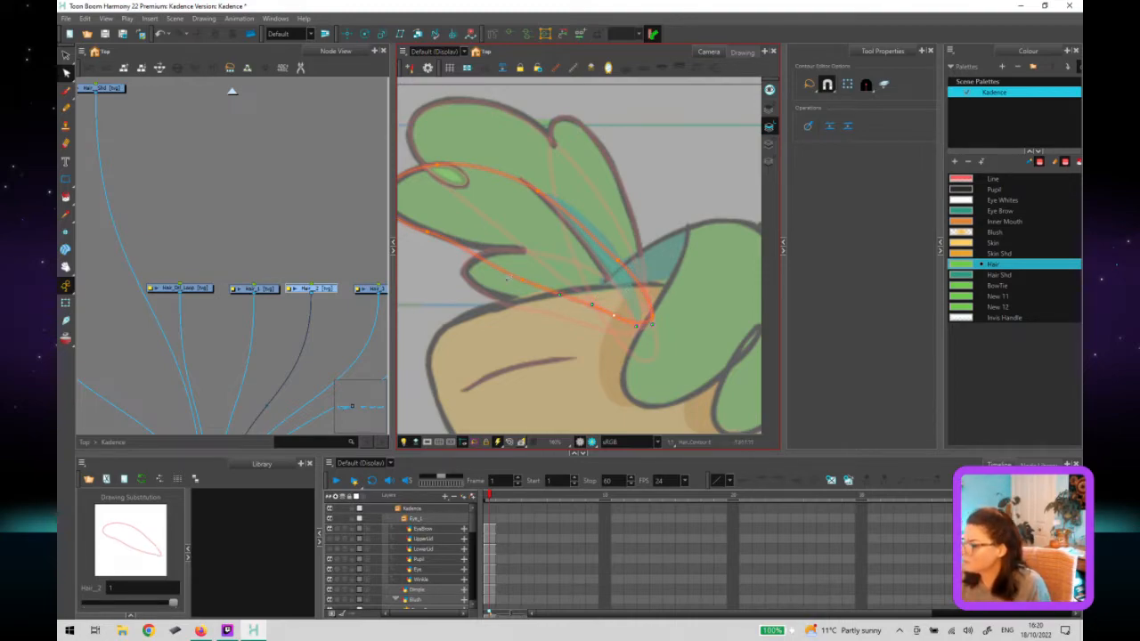
drag(534, 277, 576, 279)
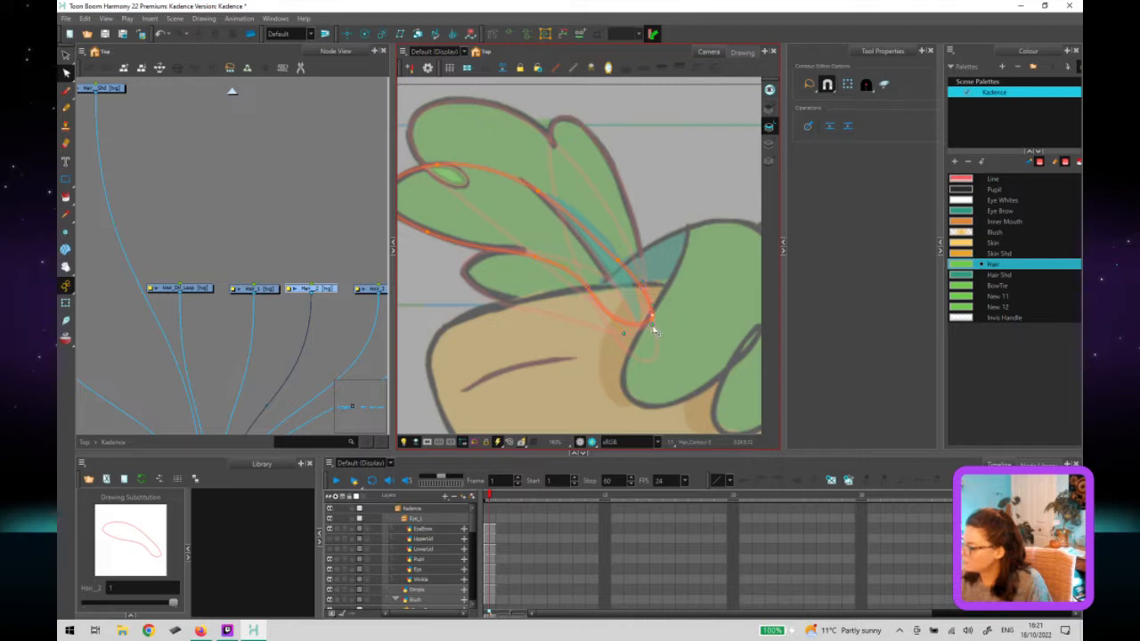
click(651, 307)
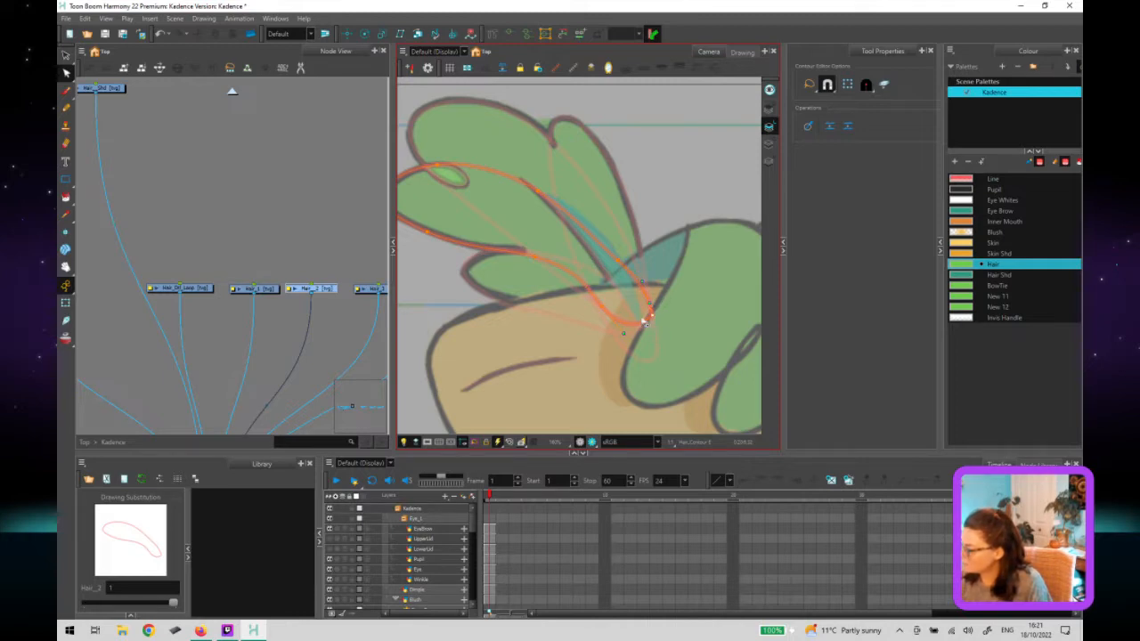
drag(624, 335, 595, 292)
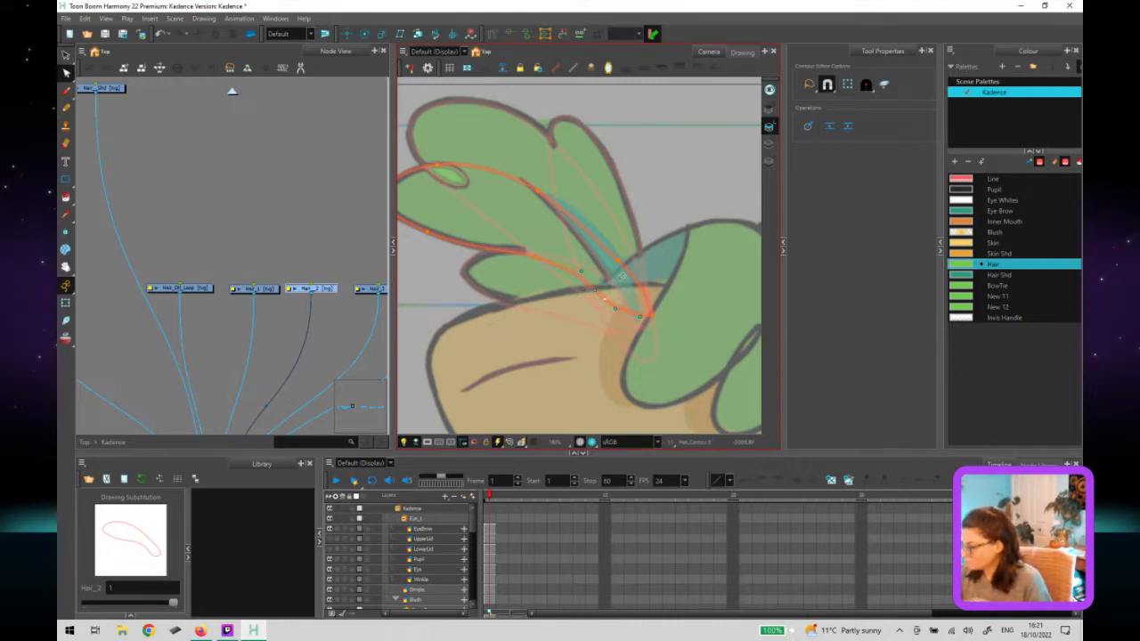
mouse_move(593, 320)
mouse_down()
mouse_move(596, 284)
mouse_move(595, 318)
mouse_move(647, 321)
mouse_up()
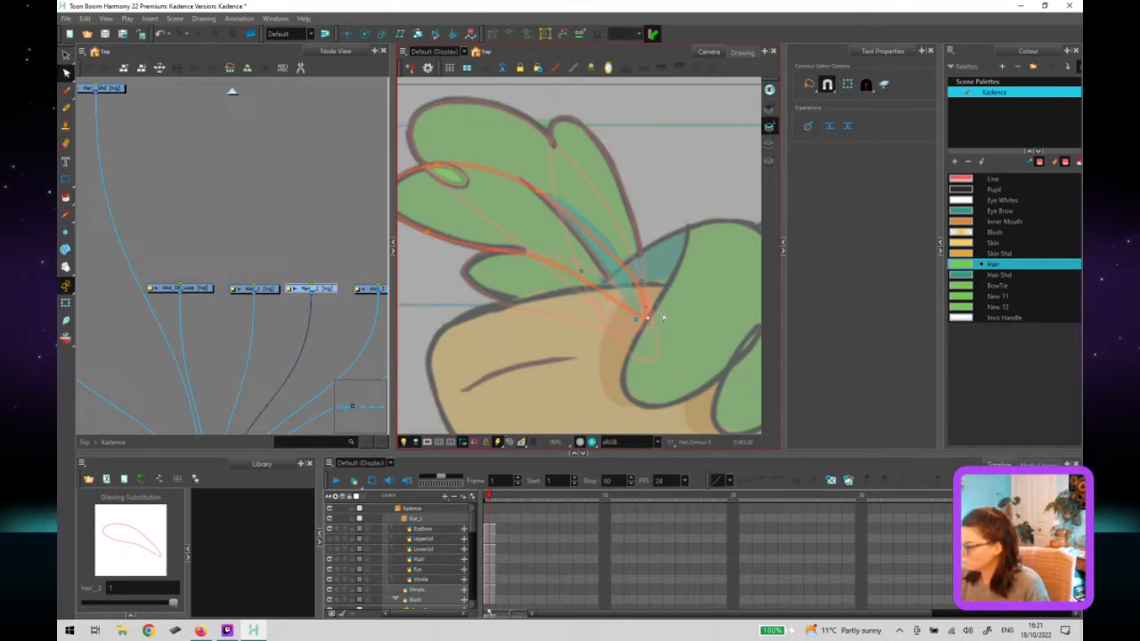
click(650, 322)
click(668, 290)
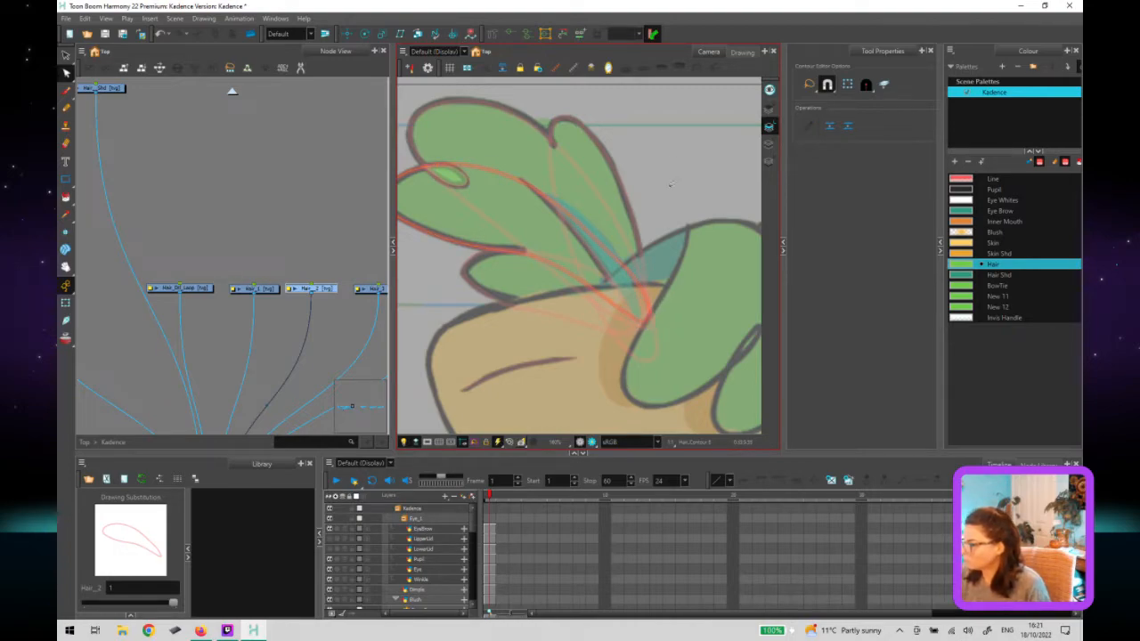
Fill the Hair_2 and Hair_1 shapes with the Hair colour.
scroll(670, 184, down, 3)
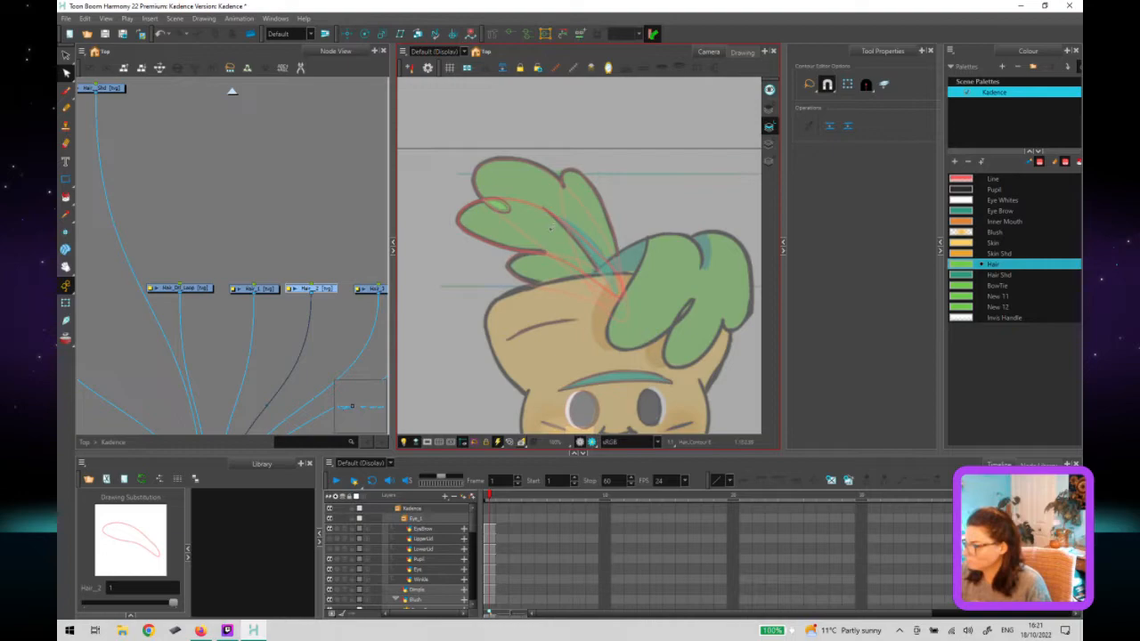
click(575, 249)
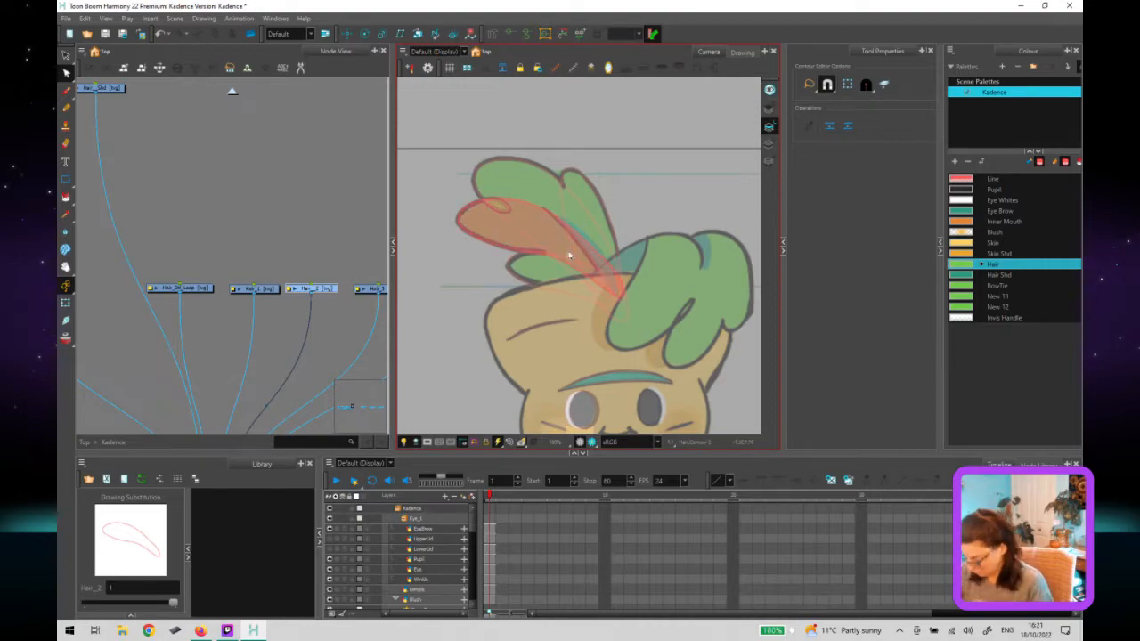
key(alt+s)
click(997, 263)
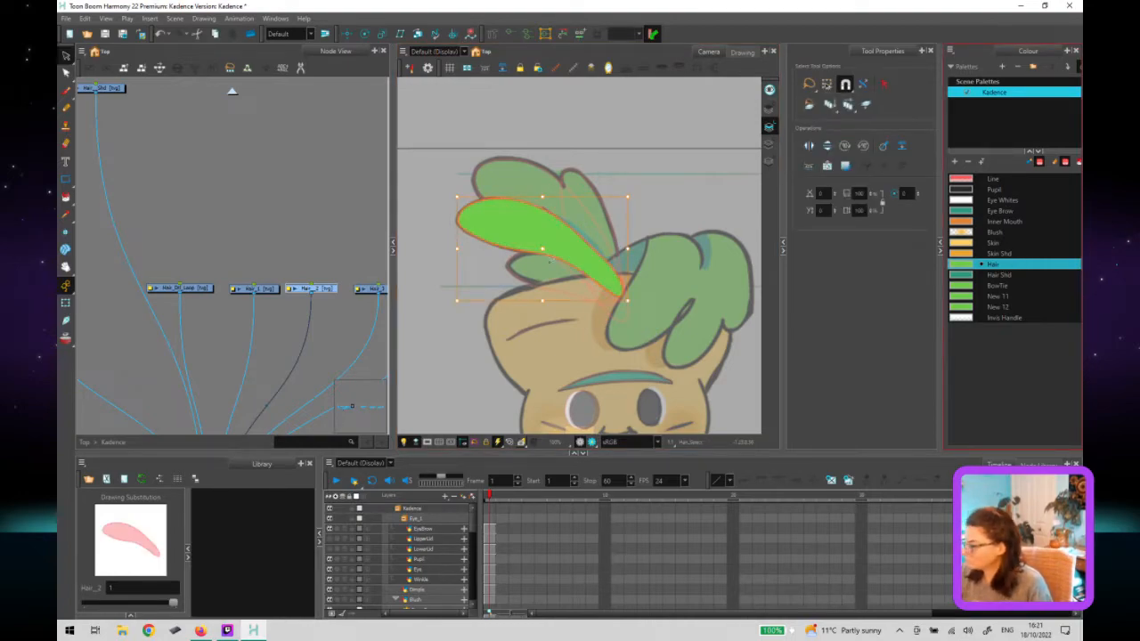
key(ctrl+z)
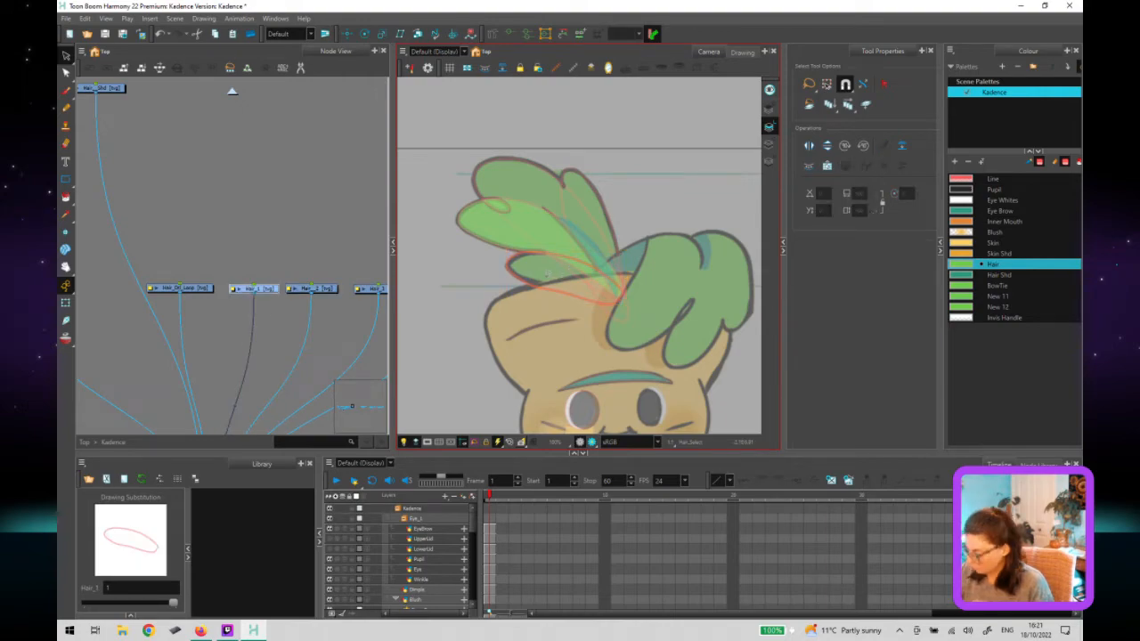
click(549, 278)
click(995, 265)
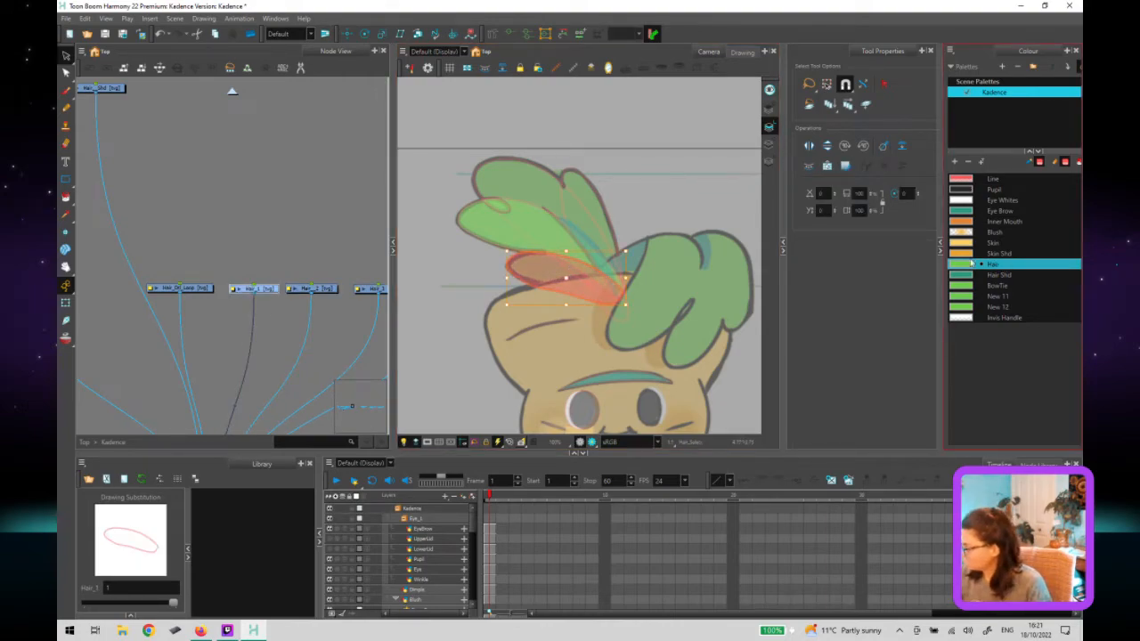
key(ctrl+z)
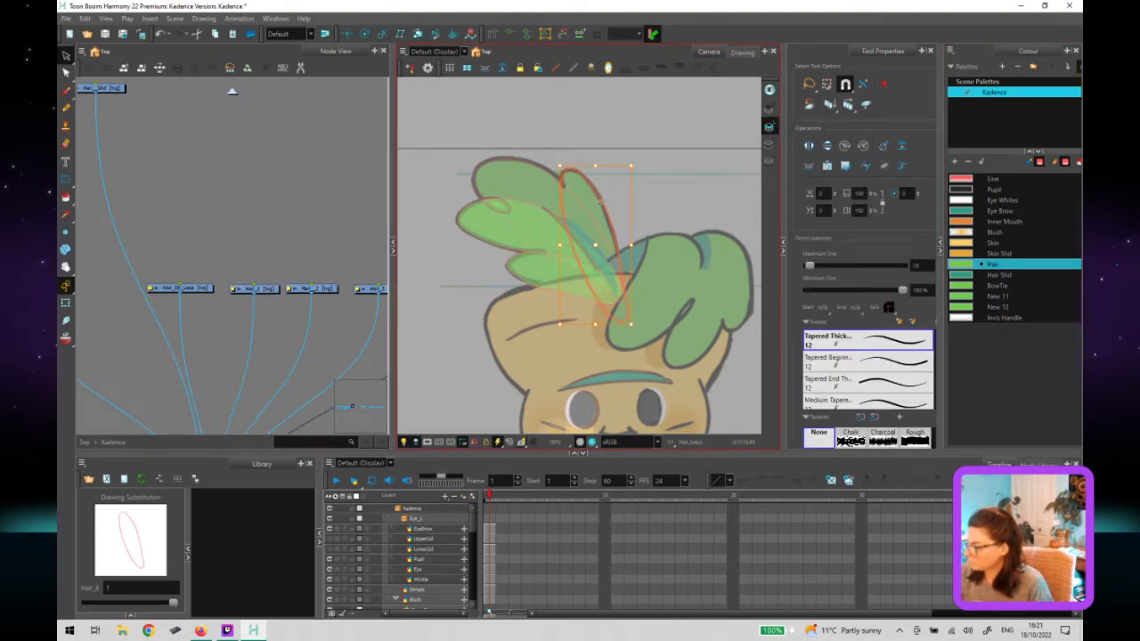
Fill the Hair_4 and Hair_3 shapes with the Hair colour.
click(596, 220)
click(995, 264)
key(ctrl+z)
click(542, 189)
click(995, 264)
click(665, 211)
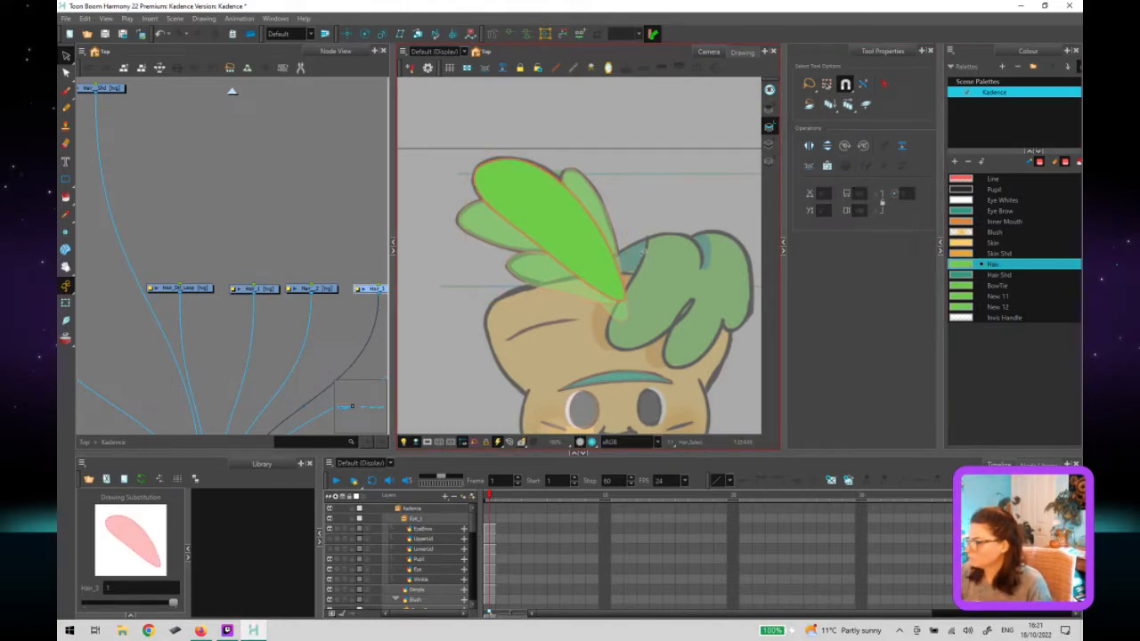
Check the Hair_3 outline's contour points against the front-view design and review the filled hair pieces on the whole head.
key(alt+q)
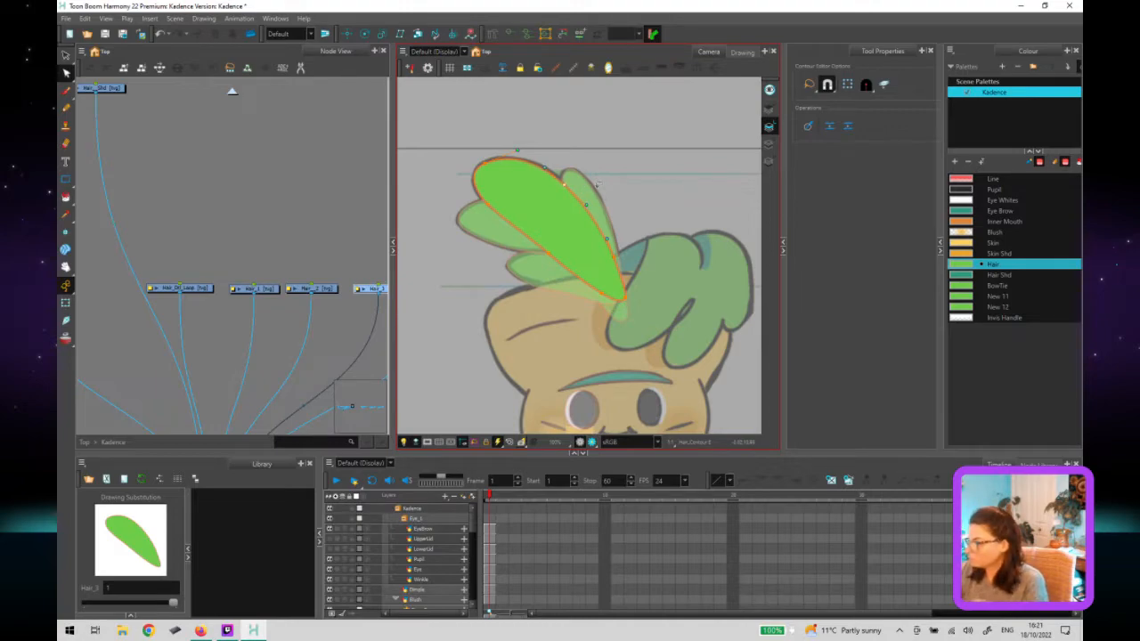
click(476, 167)
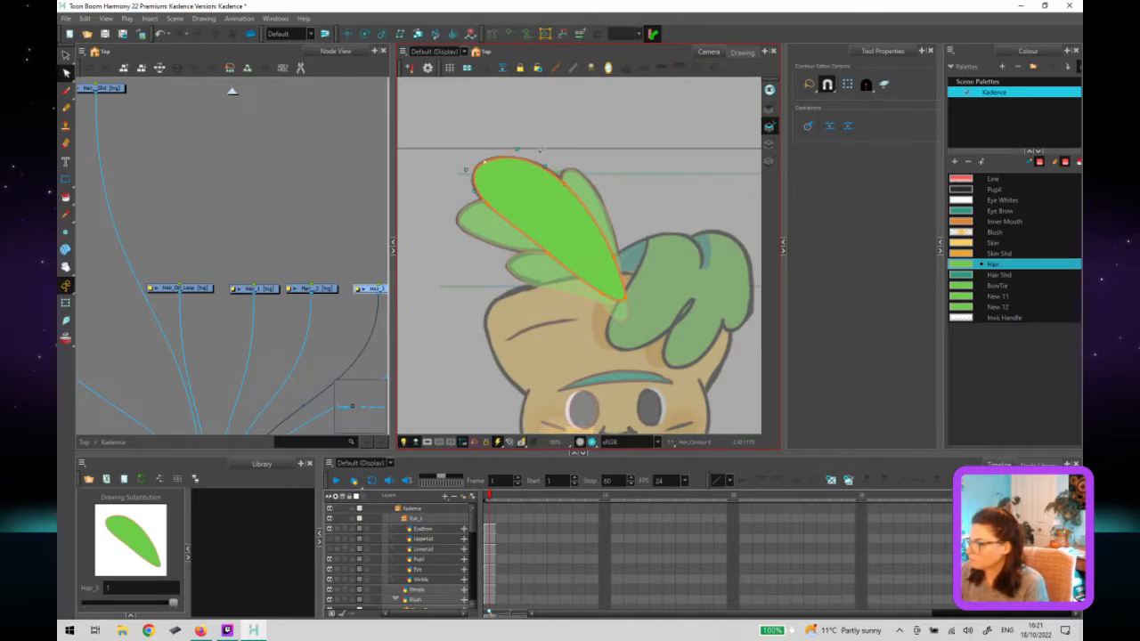
click(652, 291)
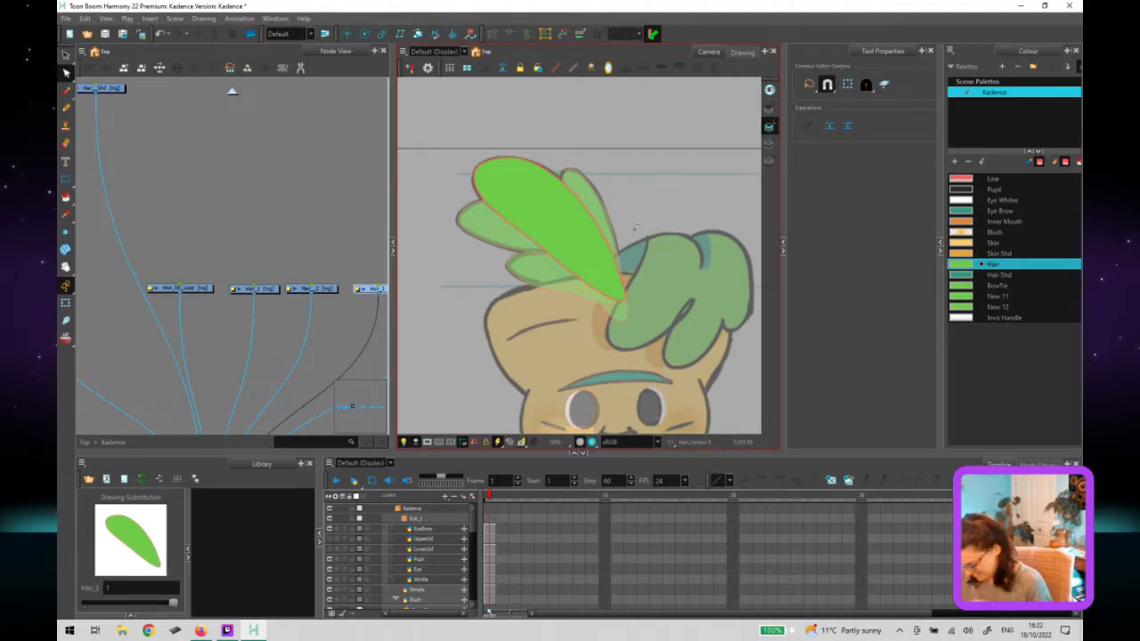
key(shift+t)
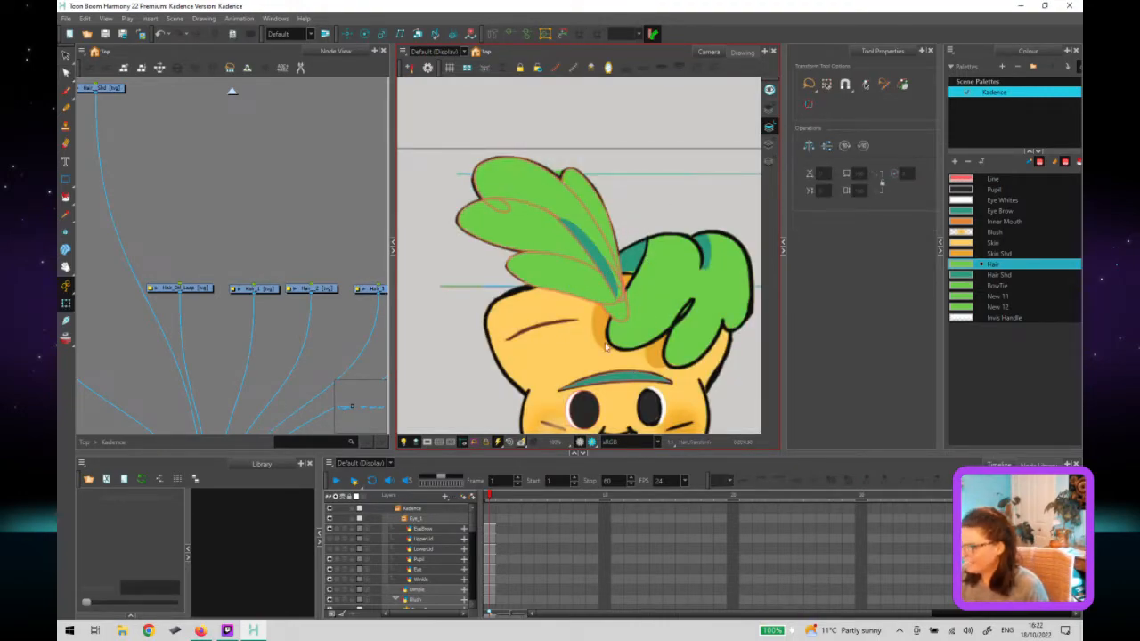
scroll(621, 383, down, 1)
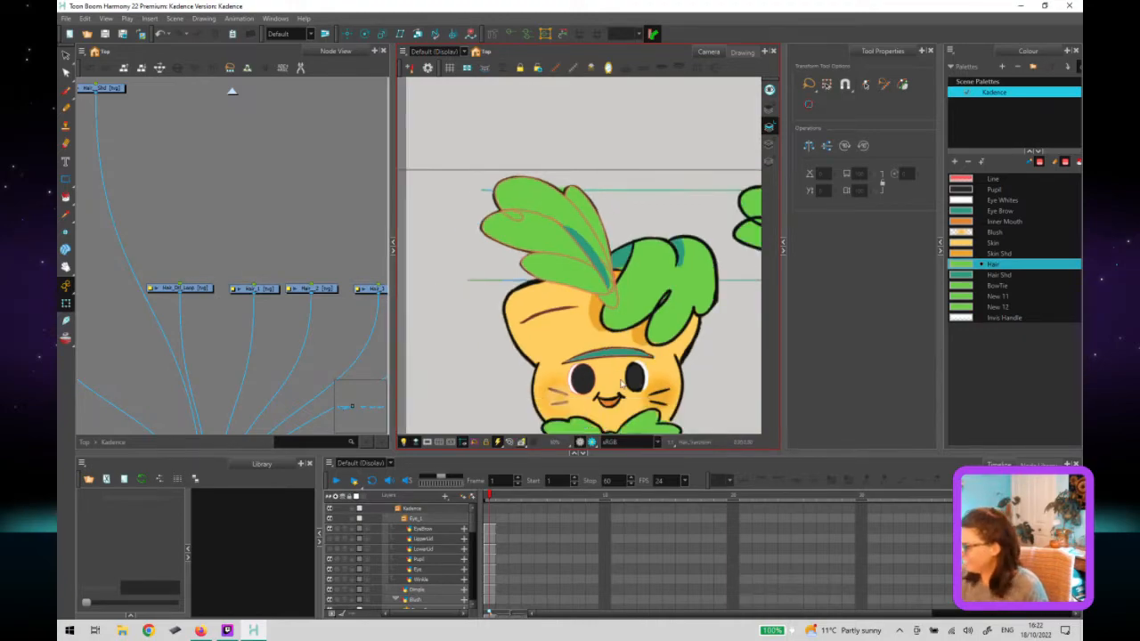
scroll(267, 392, down, 4)
scroll(236, 393, down, 1)
Re-enable the disabled bangs and forehead nodes and the bangs composites in the Kadence group.
drag(237, 392, 465, 351)
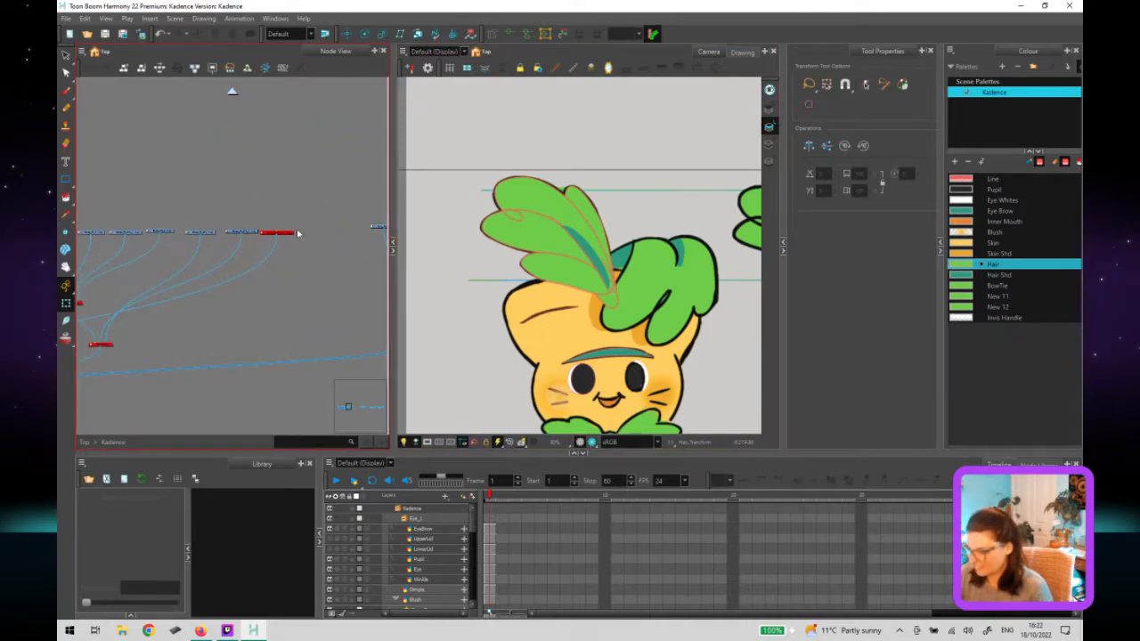
click(254, 257)
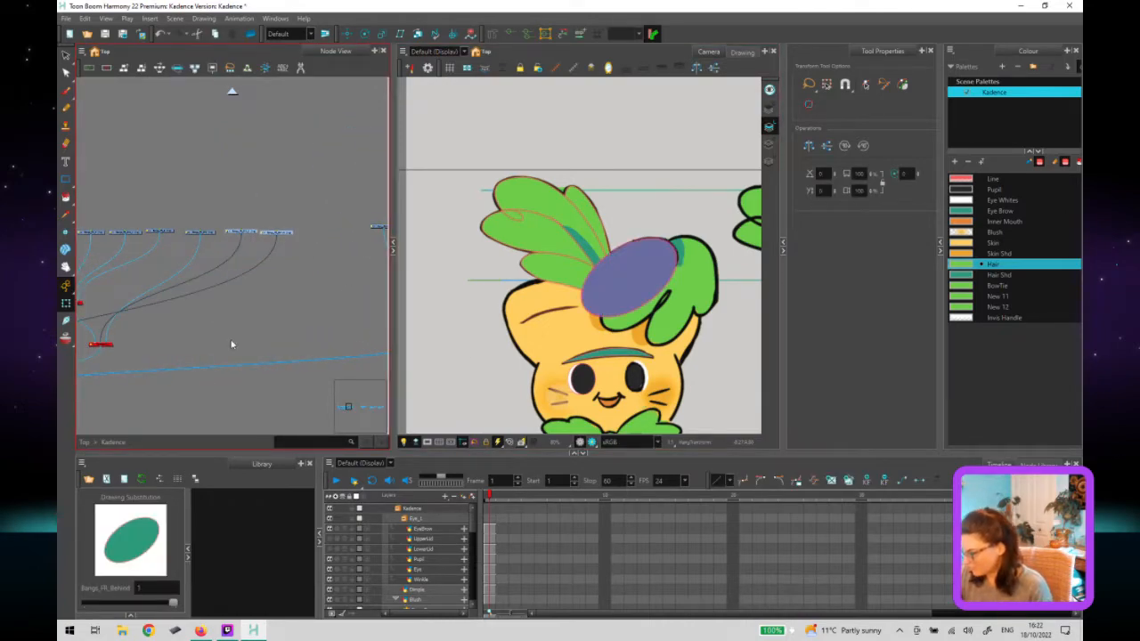
click(231, 344)
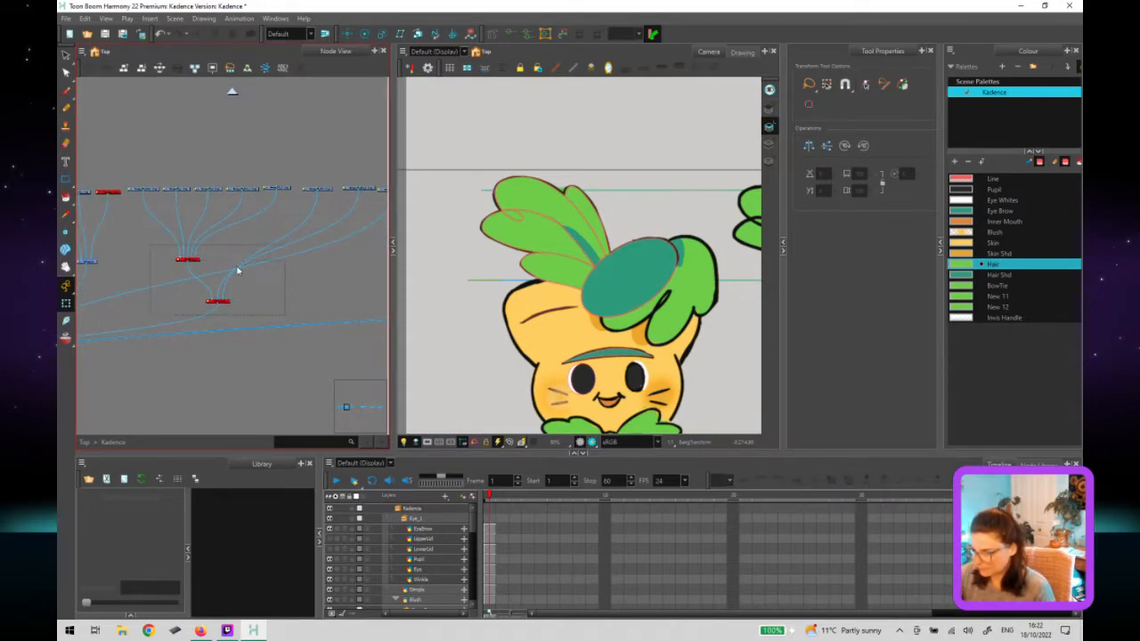
click(169, 334)
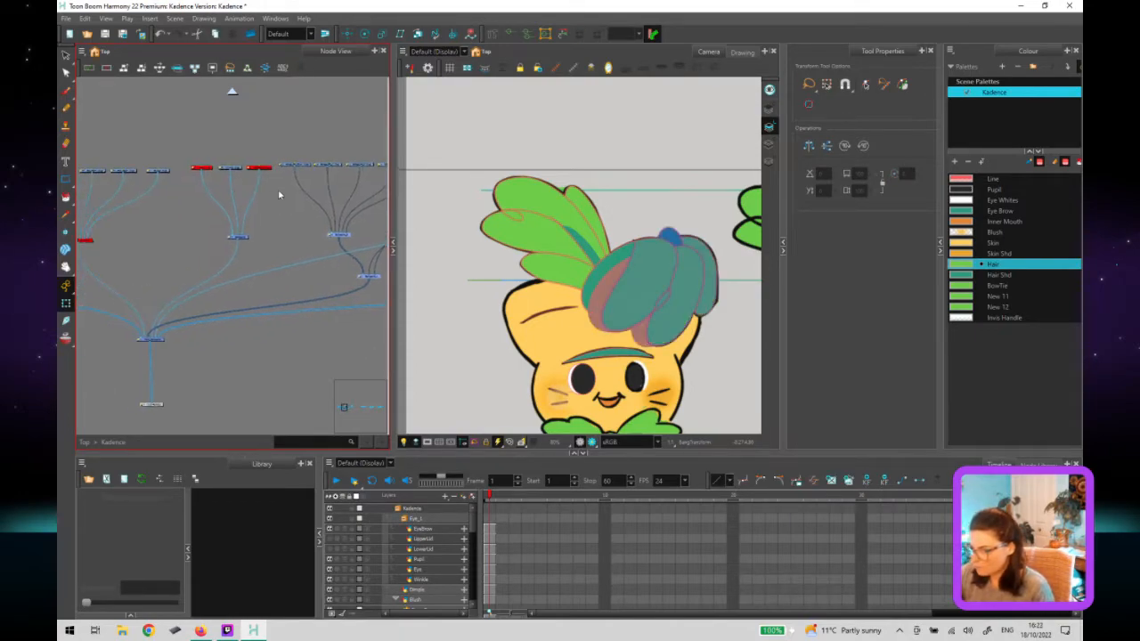
click(243, 316)
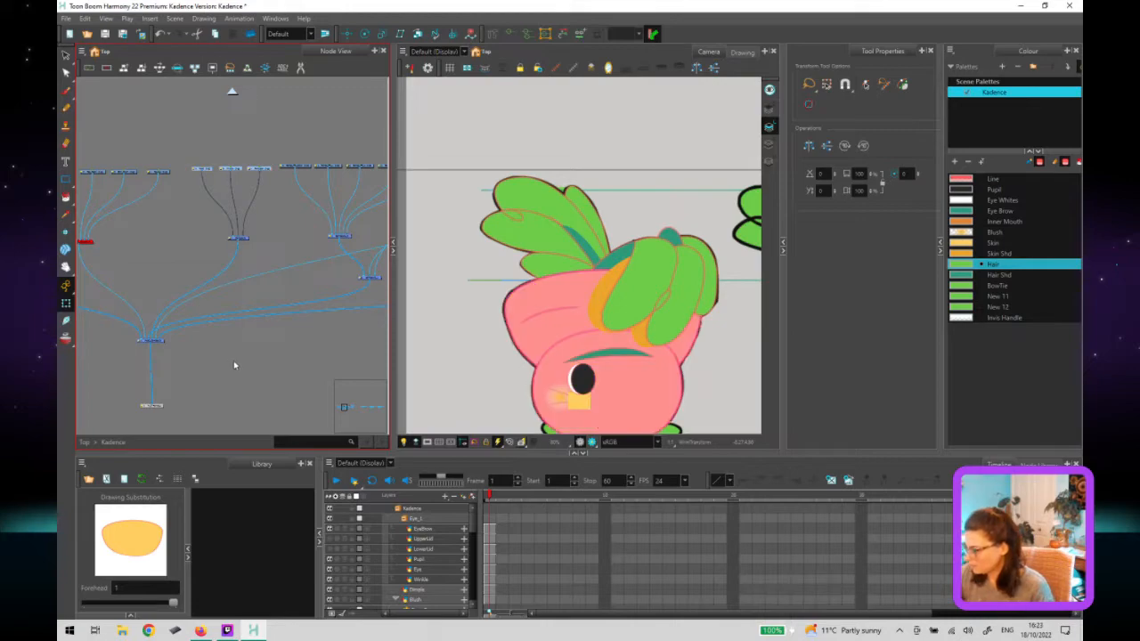
click(236, 368)
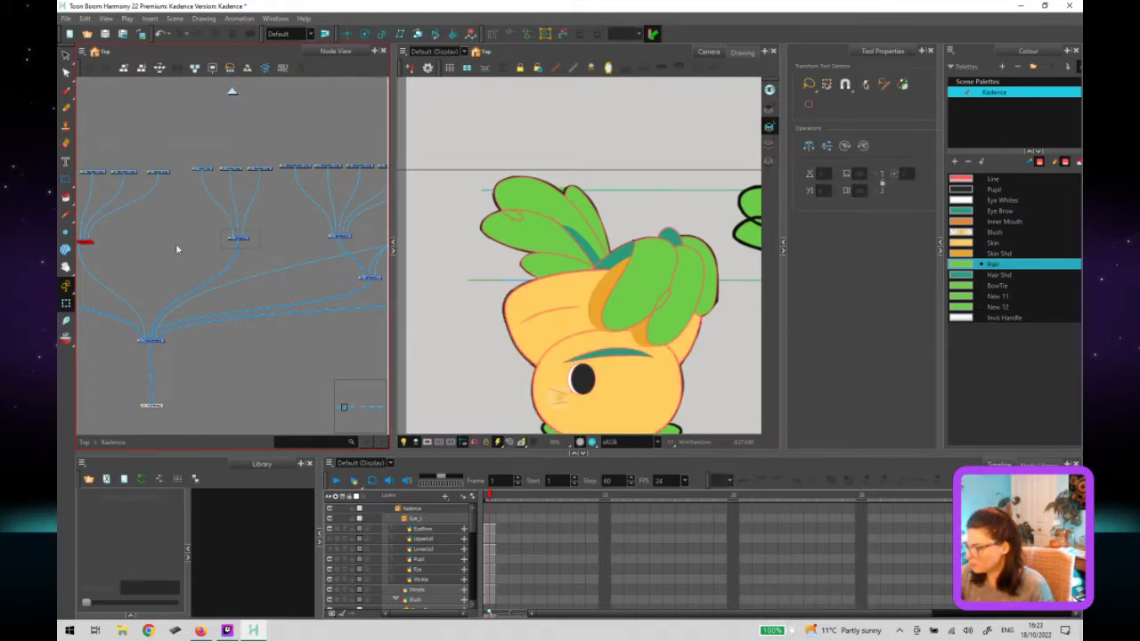
click(237, 237)
click(243, 325)
Leave the Kadence group for the scene's top-level node network.
click(714, 372)
drag(701, 361, 667, 345)
scroll(622, 353, down, 3)
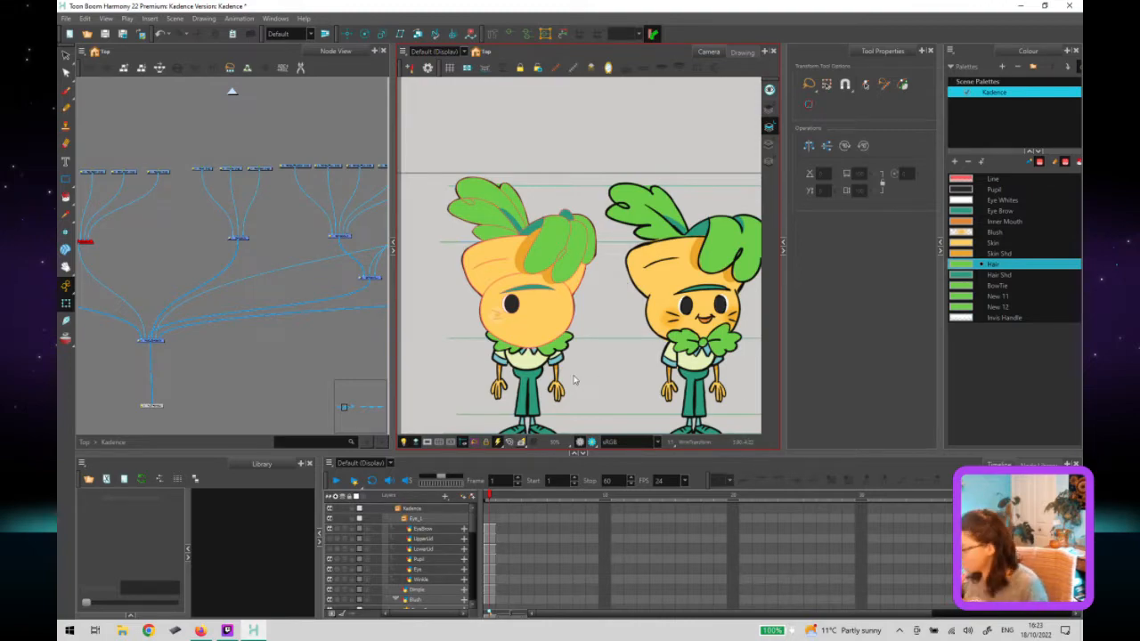
scroll(549, 286, down, 2)
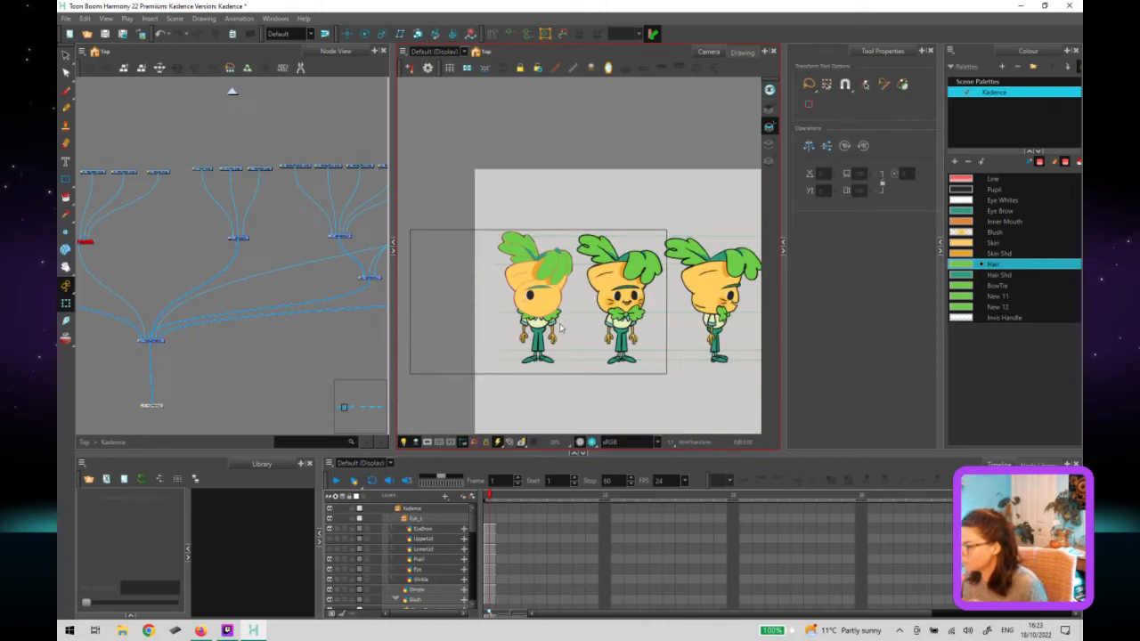
click(292, 252)
click(233, 92)
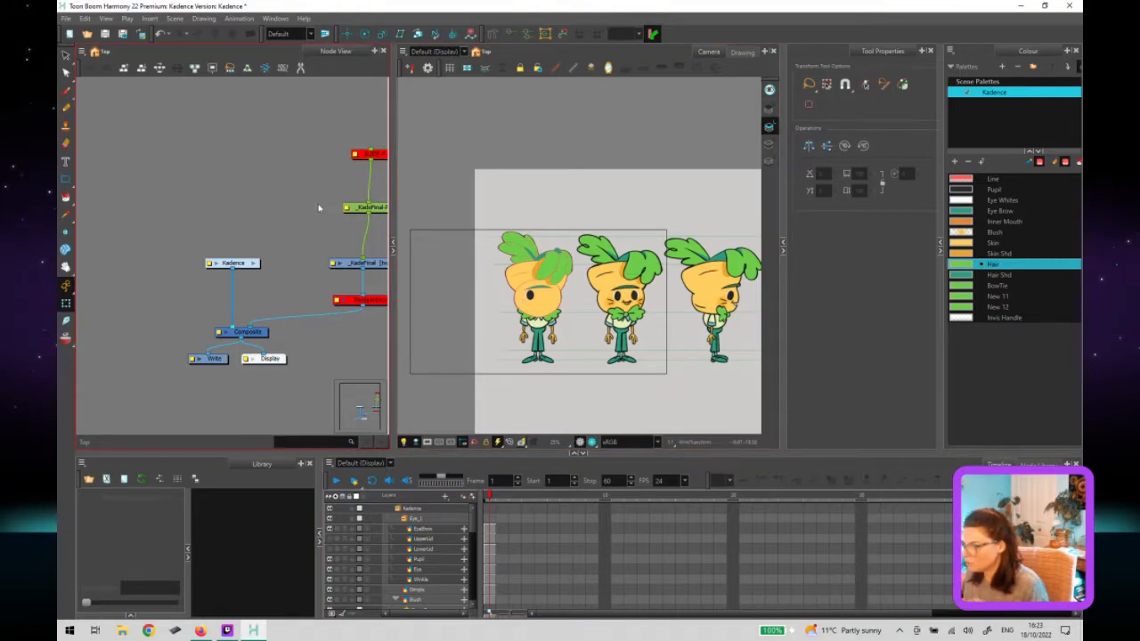
Add a parent peg above _KadeFinal-P and place it between that peg and the disabled peg above.
click(384, 208)
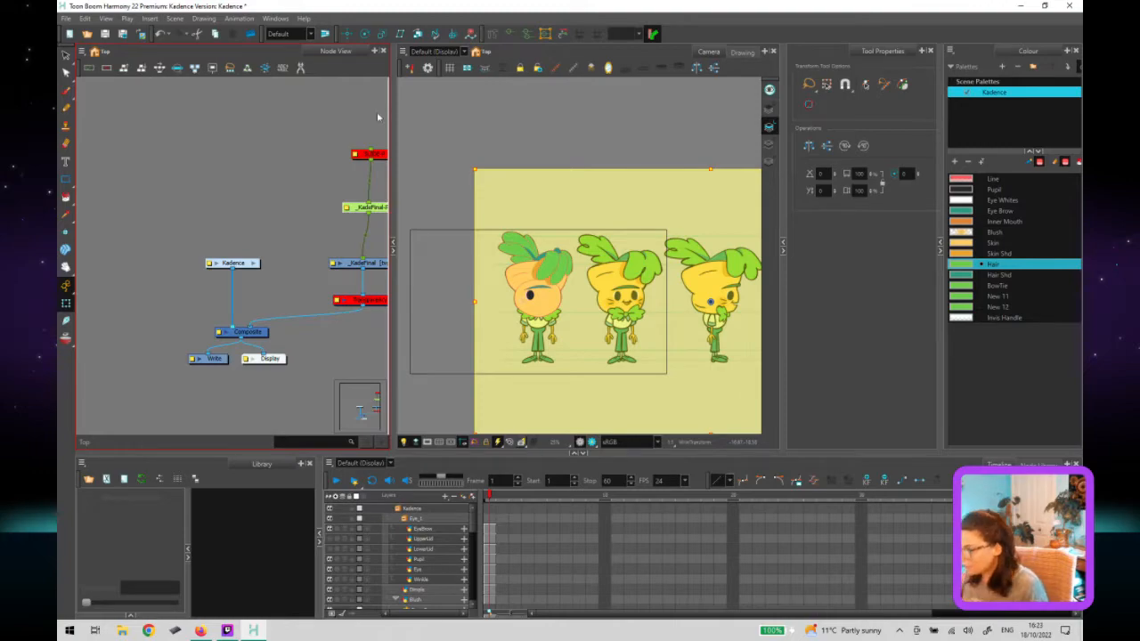
drag(319, 212, 252, 206)
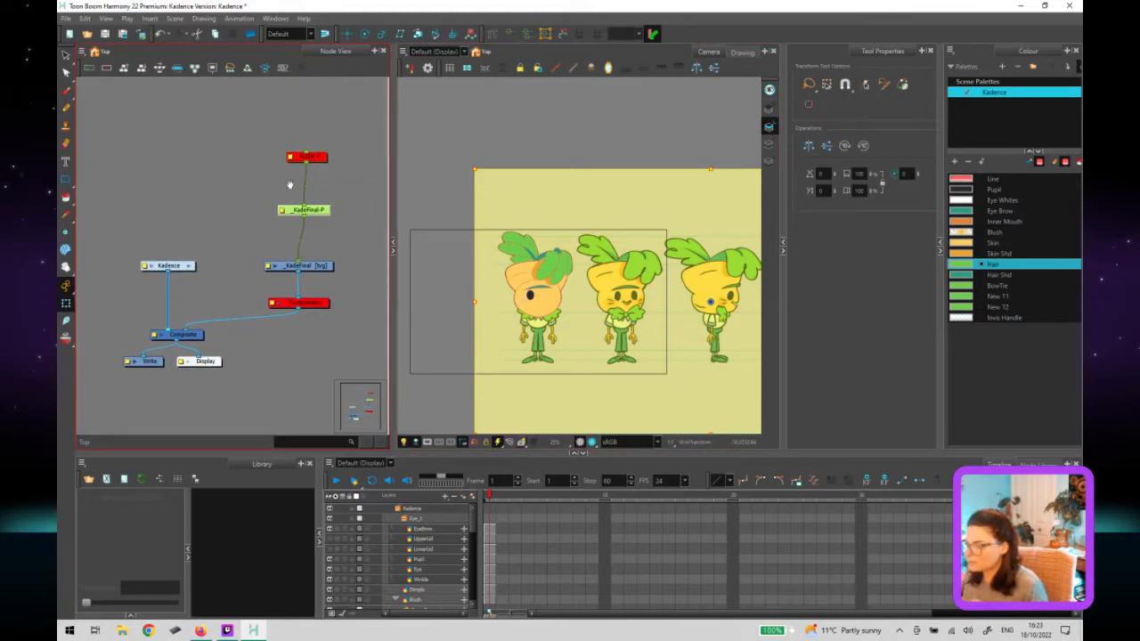
click(319, 156)
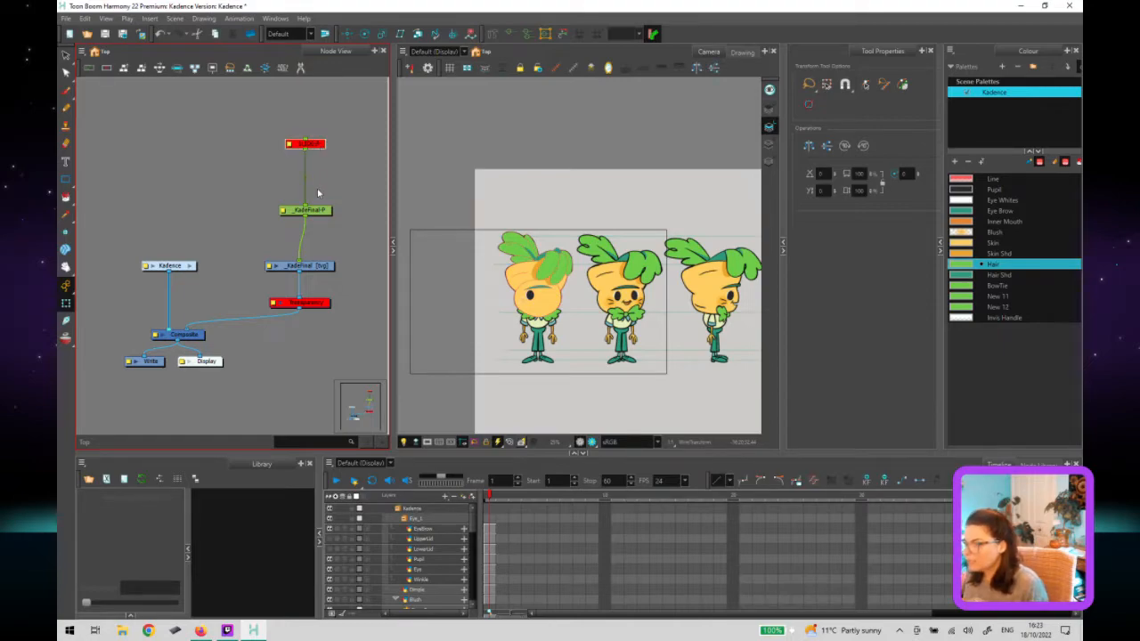
click(321, 211)
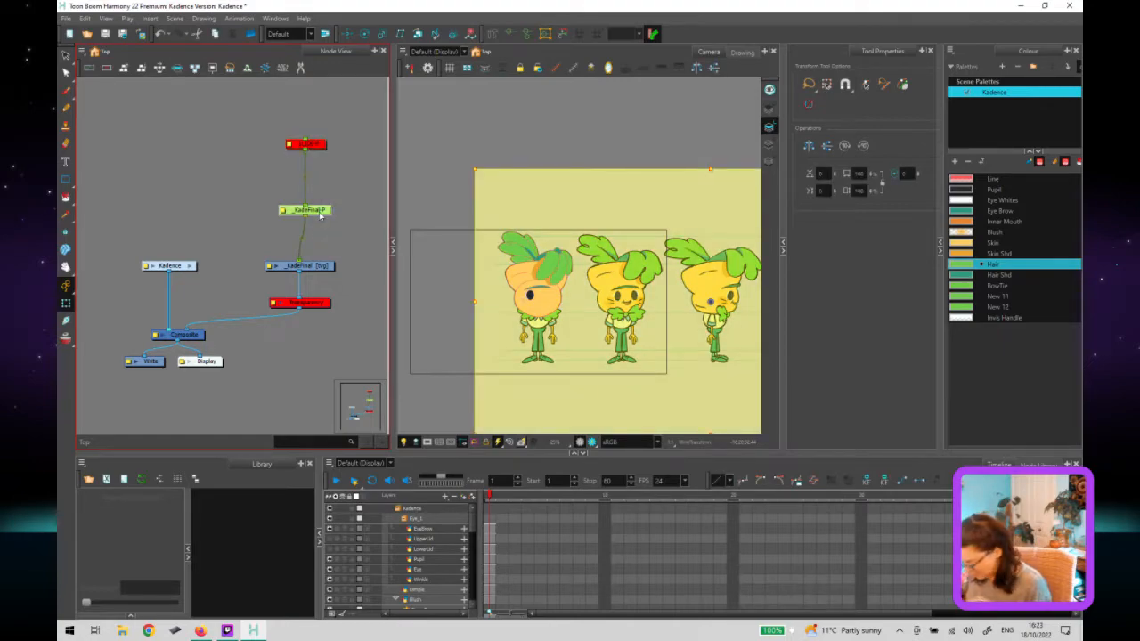
key(ctrl+p)
mouse_move(325, 166)
mouse_down()
mouse_move(324, 214)
mouse_move(311, 178)
mouse_up()
click(335, 188)
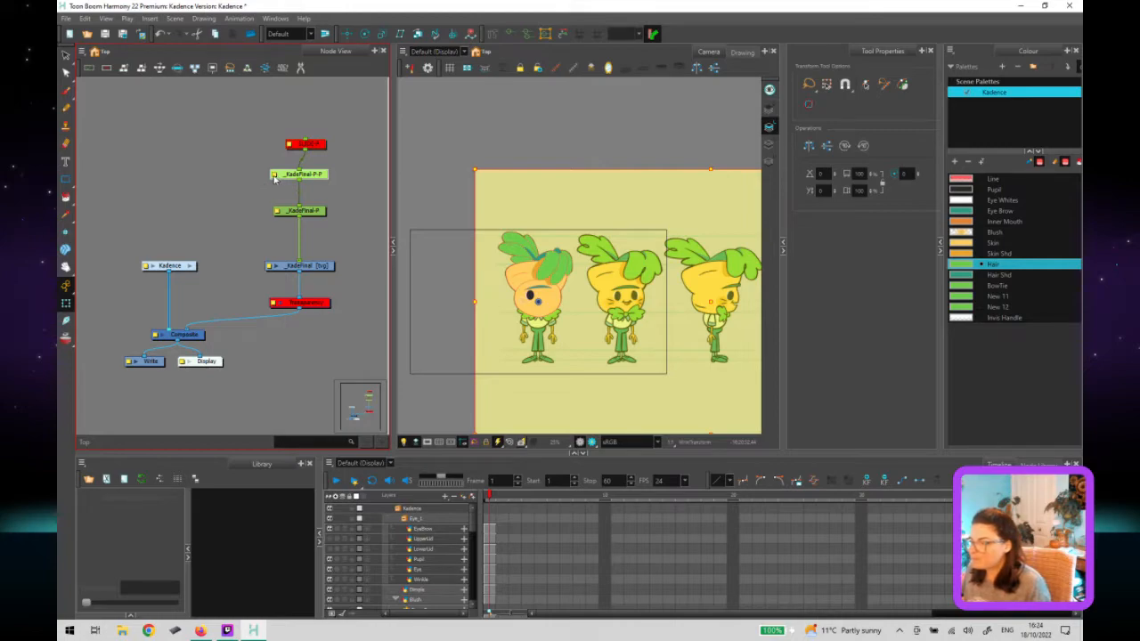
Rename the new parent peg as BKVW-P.
double_click(299, 173)
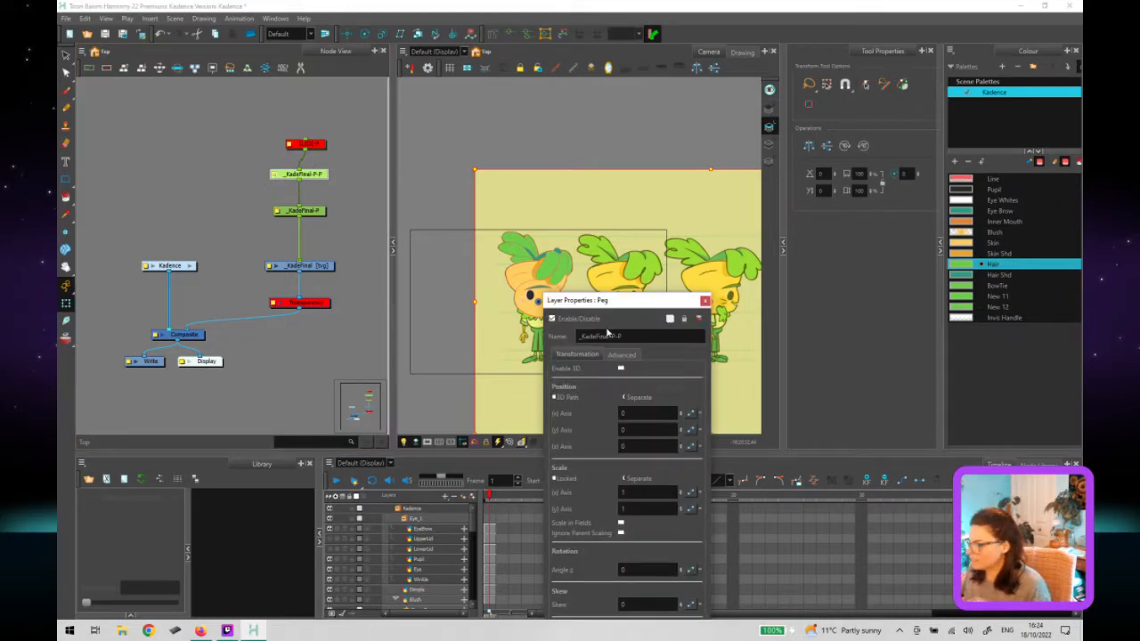
click(612, 335)
key(BackSpace)
key(BackSpace)
key(BackSpace)
key(BackSpace)
key(BackSpace)
key(BackSpace)
key(BackSpace)
key(BackSpace)
key(BackSpace)
key(BackSpace)
key(BackSpace)
key(BackSpace)
key(Caps_Lock)
text(BKV)
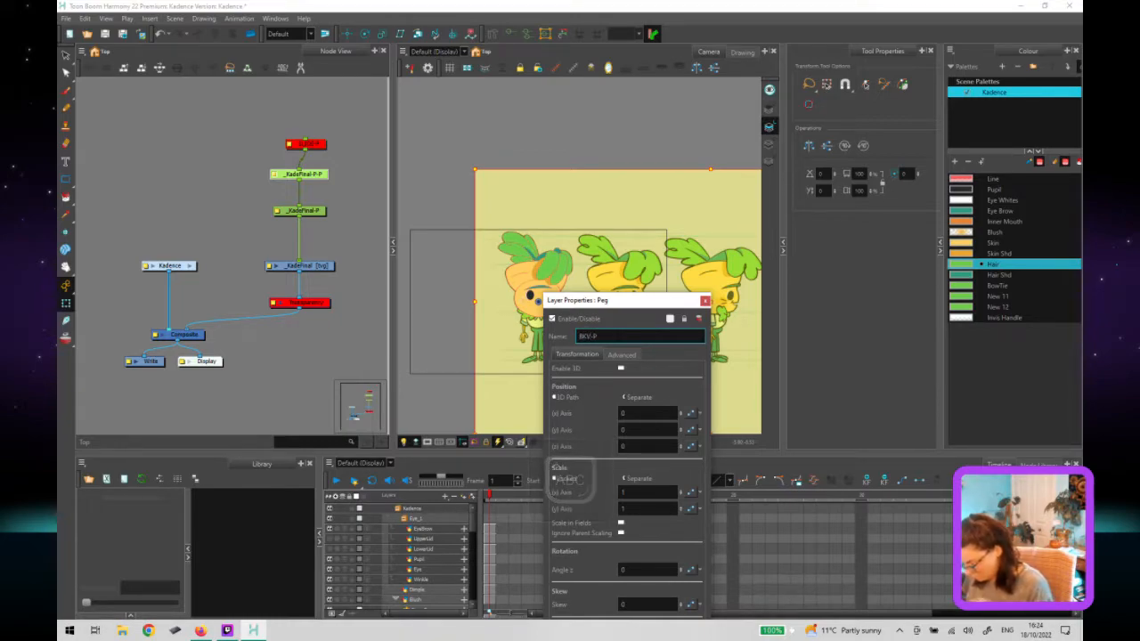
text(W)
key(Caps_Lock)
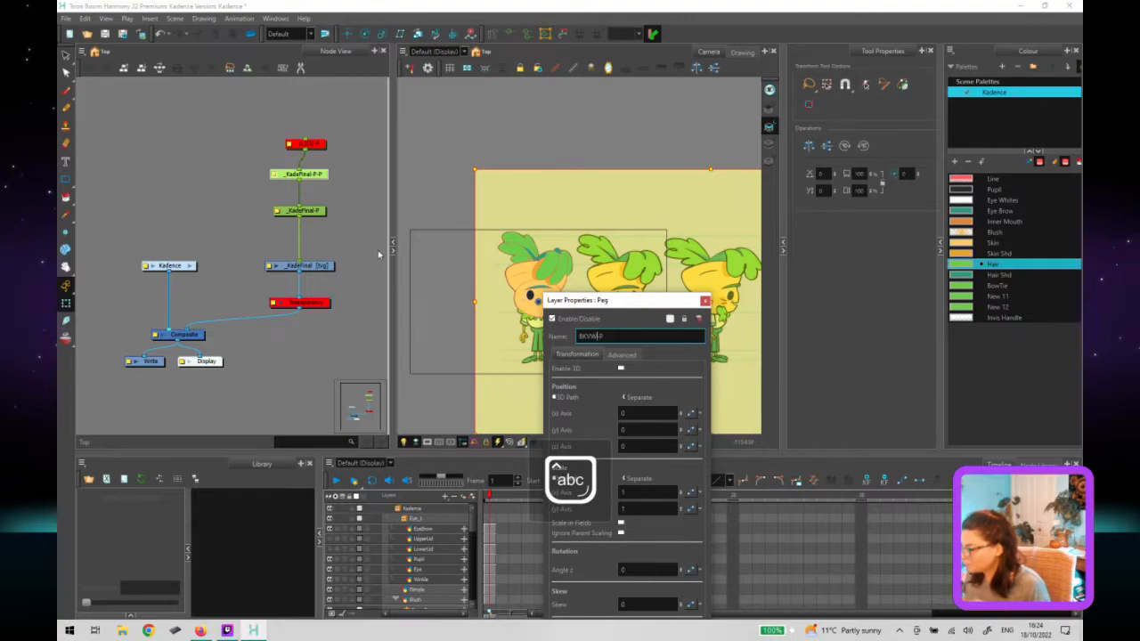
key(Return)
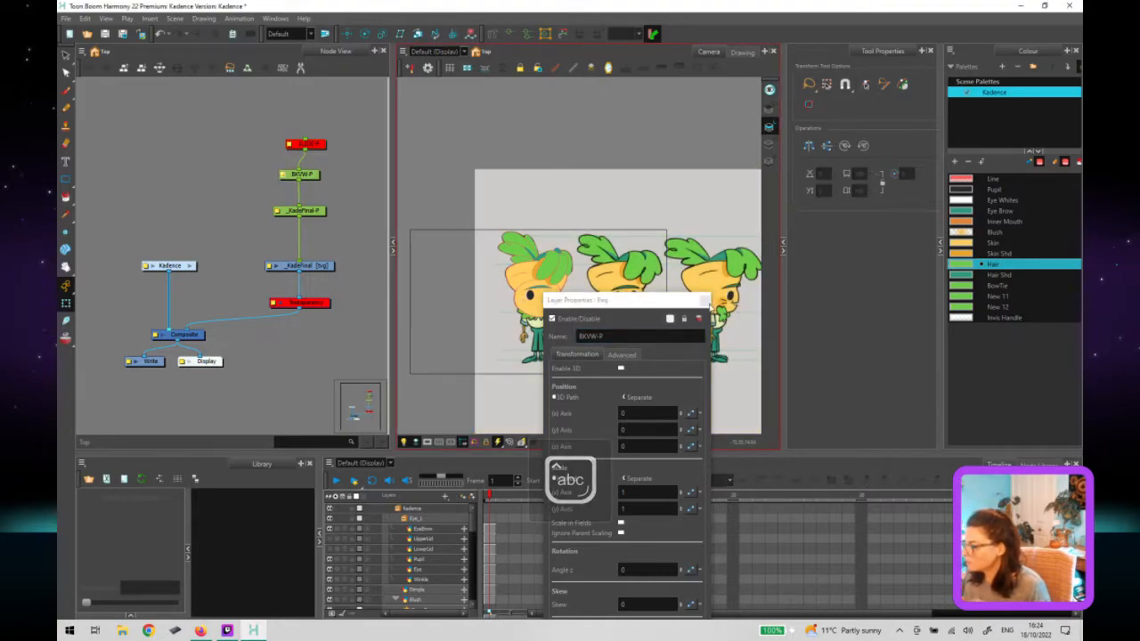
click(703, 300)
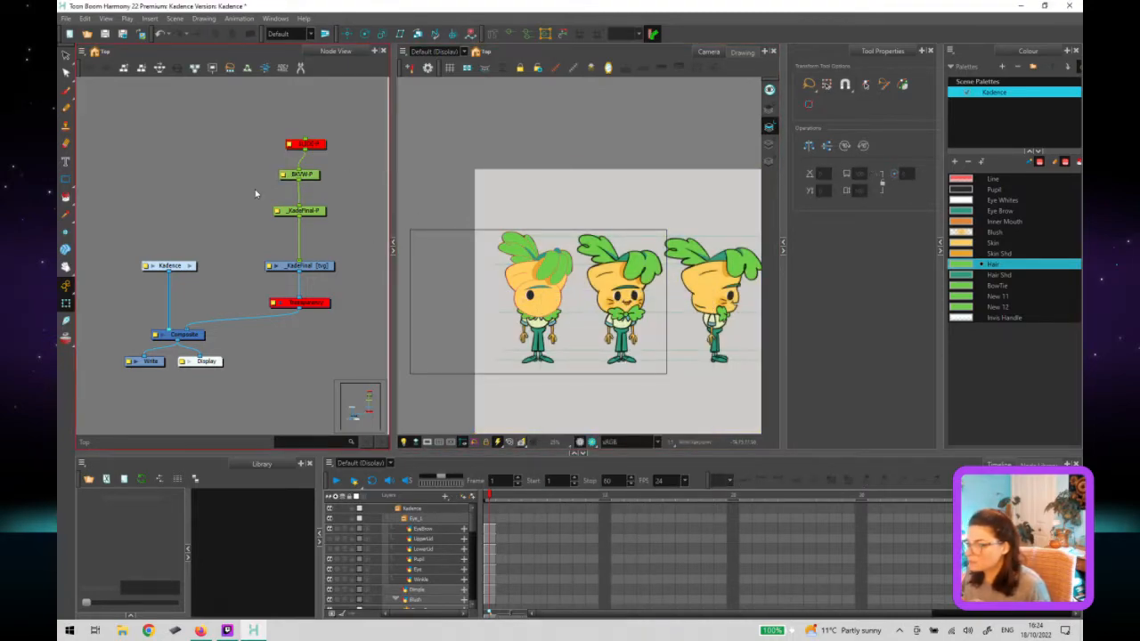
Try to shift the turnaround design left with the BKVW-P peg until its back views reach the rig's head.
click(608, 315)
key(Left)
key(Left)
key(Left)
key(Left)
key(Left)
key(Left)
key(Left)
key(Left)
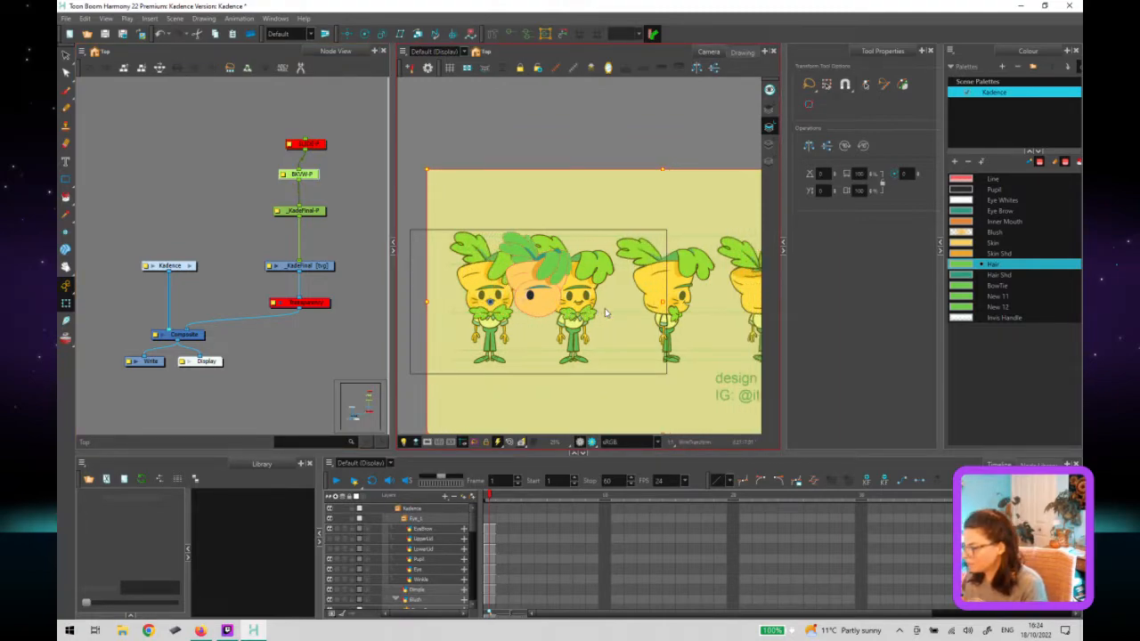
key(Left)
key(Left)
key(Left)
key(Left)
key(Left)
key(Left)
key(Left)
key(Left)
key(Left)
key(Left)
key(Left)
key(Left)
key(Left)
key(Left)
key(Left)
key(Left)
key(Left)
key(Left)
key(Left)
key(Left)
key(Left)
key(Left)
key(Left)
key(Left)
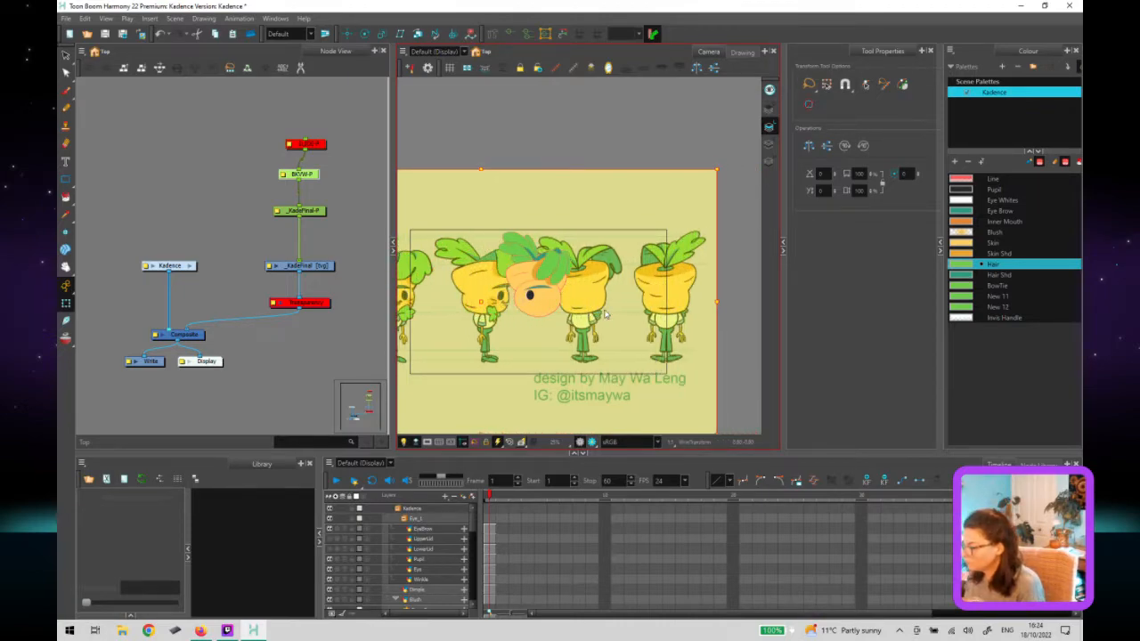
key(Left)
key(Left)
key(Left)
key(Left)
key(Left)
key(Left)
key(Left)
key(Left)
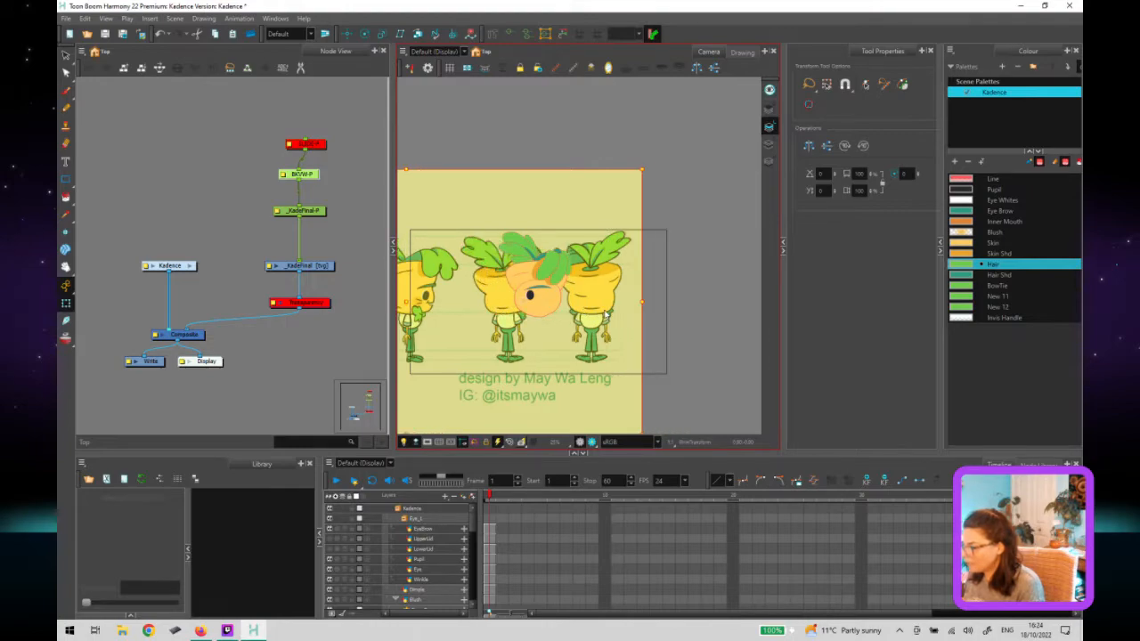
key(Left)
key(Left)
key(Left)
key(Left)
key(Left)
key(Left)
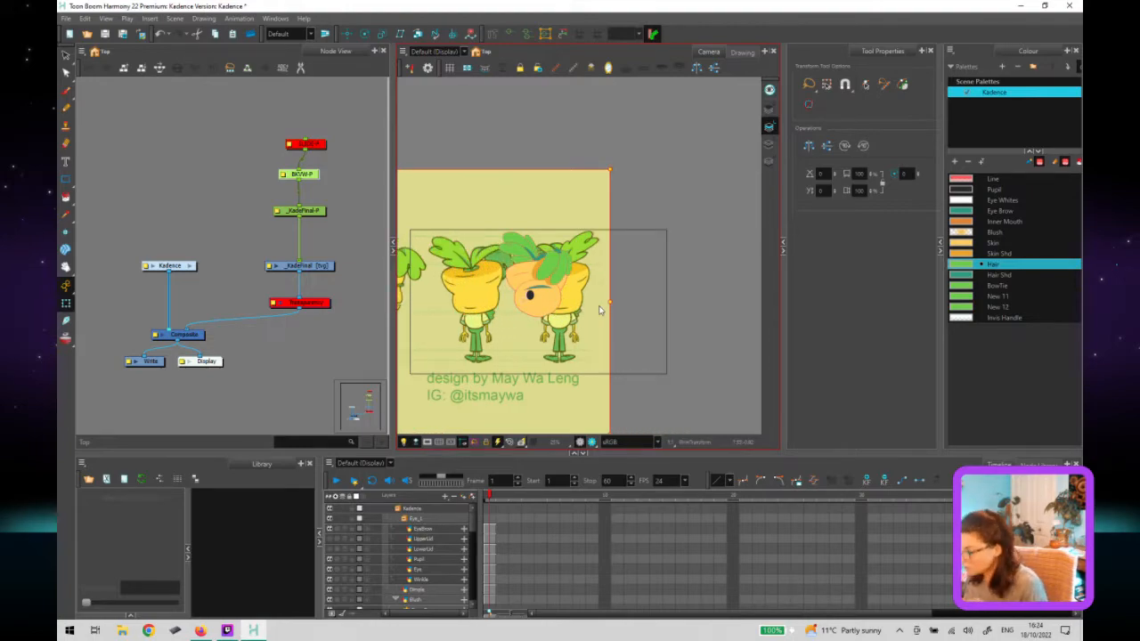
Return the turnaround design to its former position, with the front view behind the rig's head.
scroll(599, 309, down, 6)
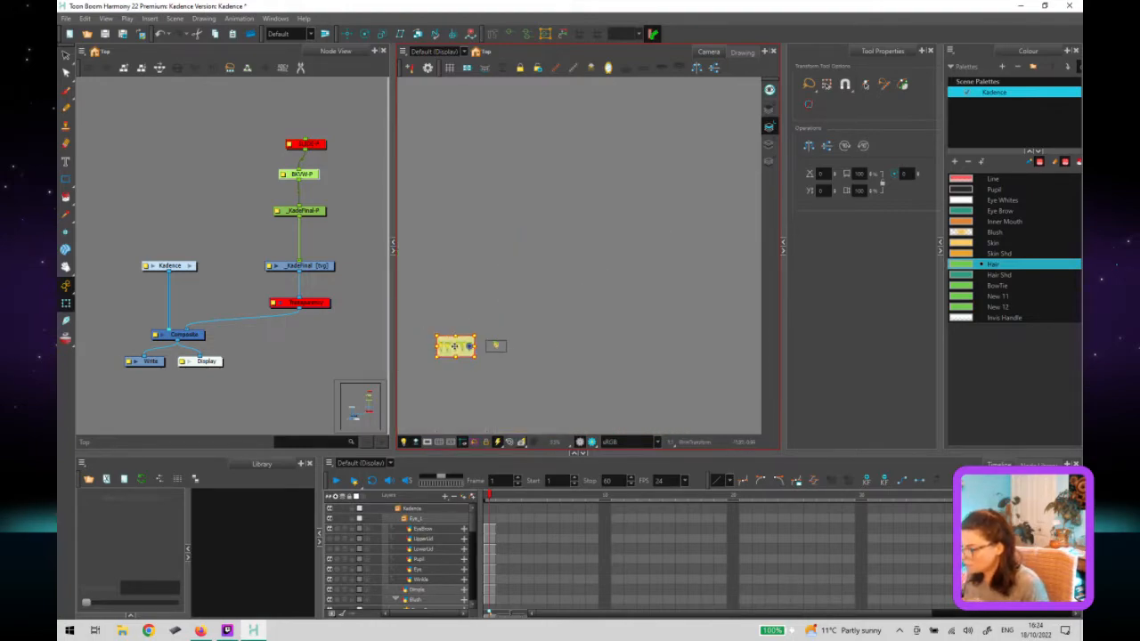
key(Right)
key(Right)
key(Right)
key(Right)
key(Right)
scroll(482, 368, up, 3)
scroll(534, 236, up, 4)
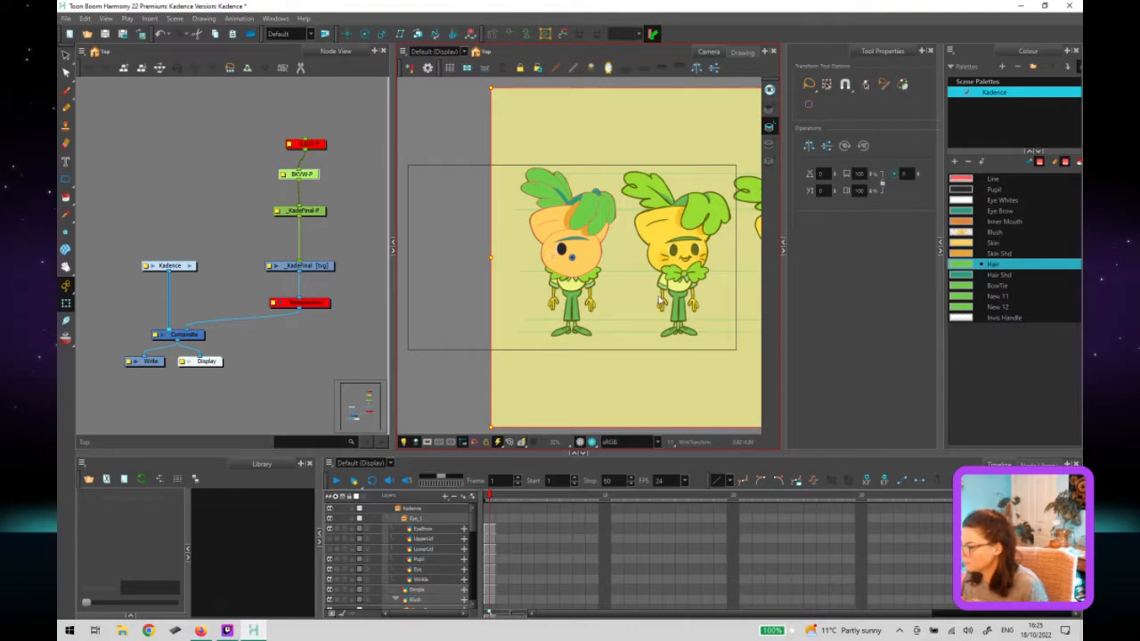
Flip the turnaround design horizontally with the BKVW-P peg and shift it right so its back view sits roughly behind the rig.
scroll(441, 270, down, 5)
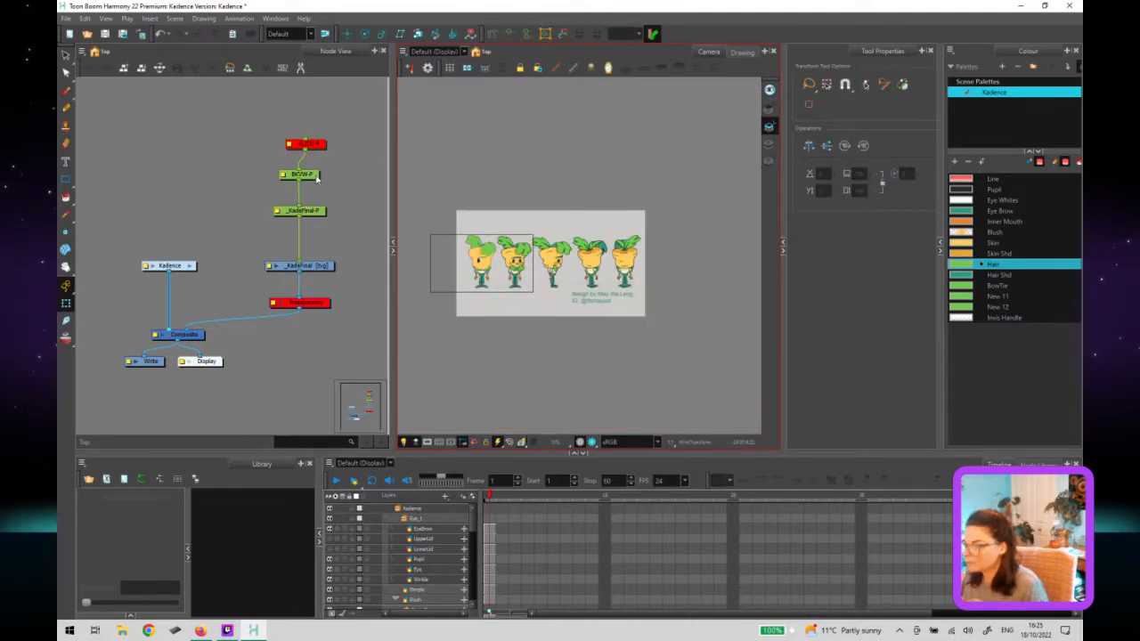
click(311, 174)
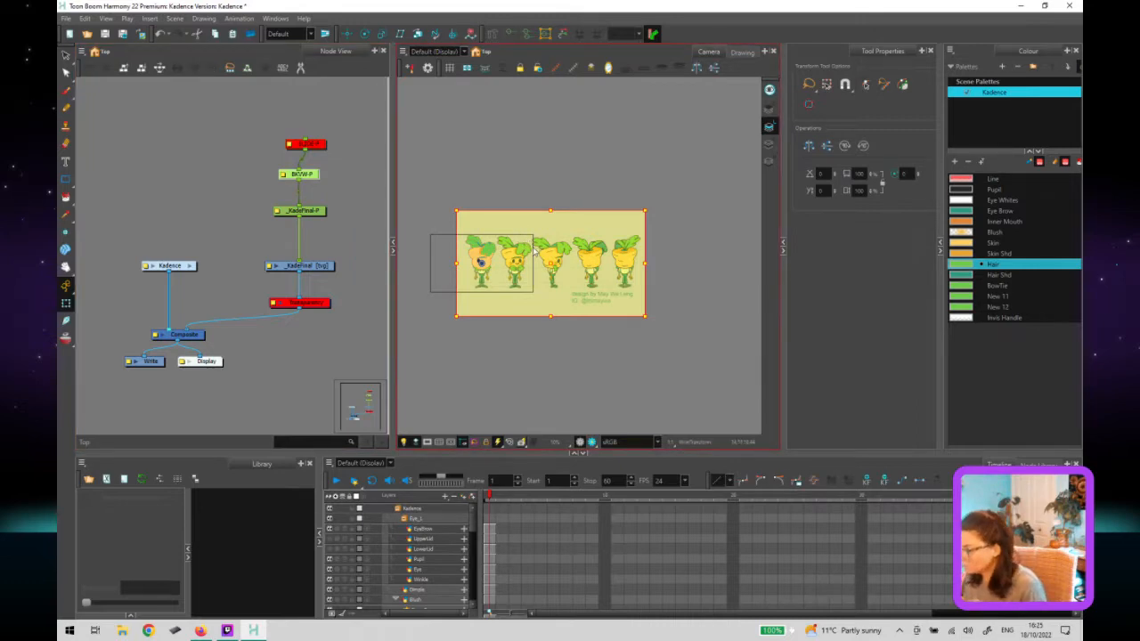
key(4)
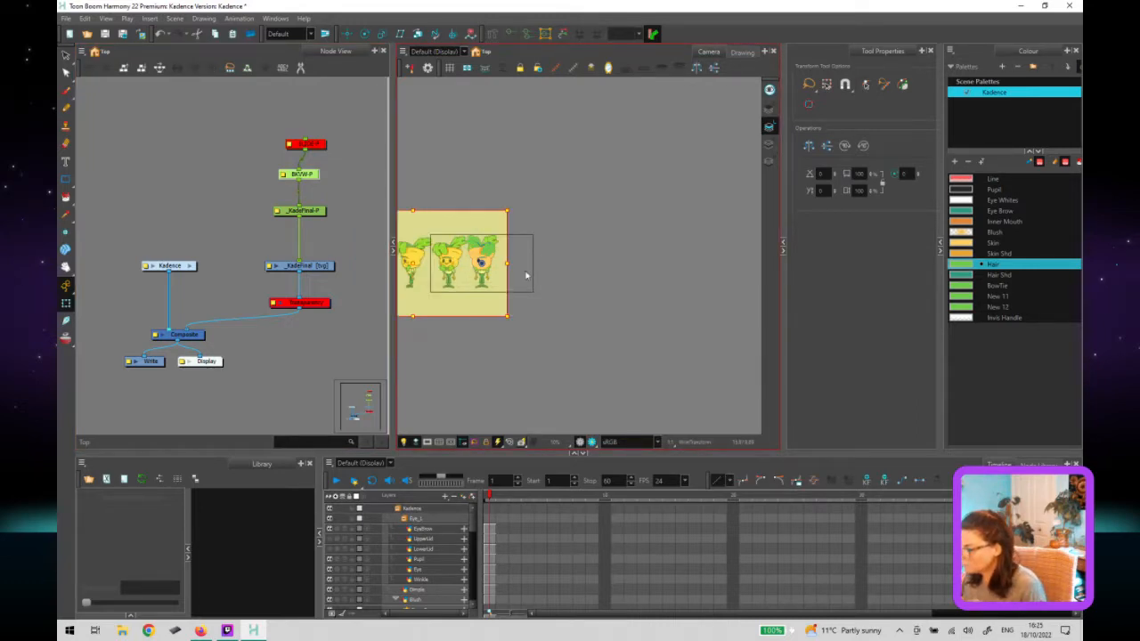
drag(413, 272, 384, 273)
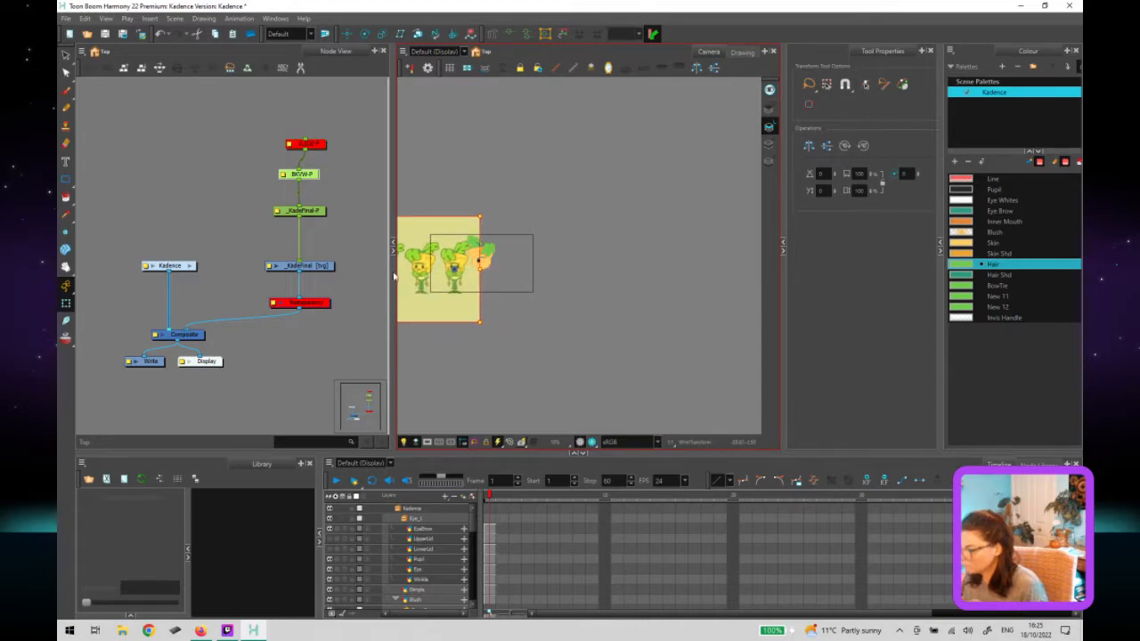
key(ctrl+z)
drag(420, 264, 546, 261)
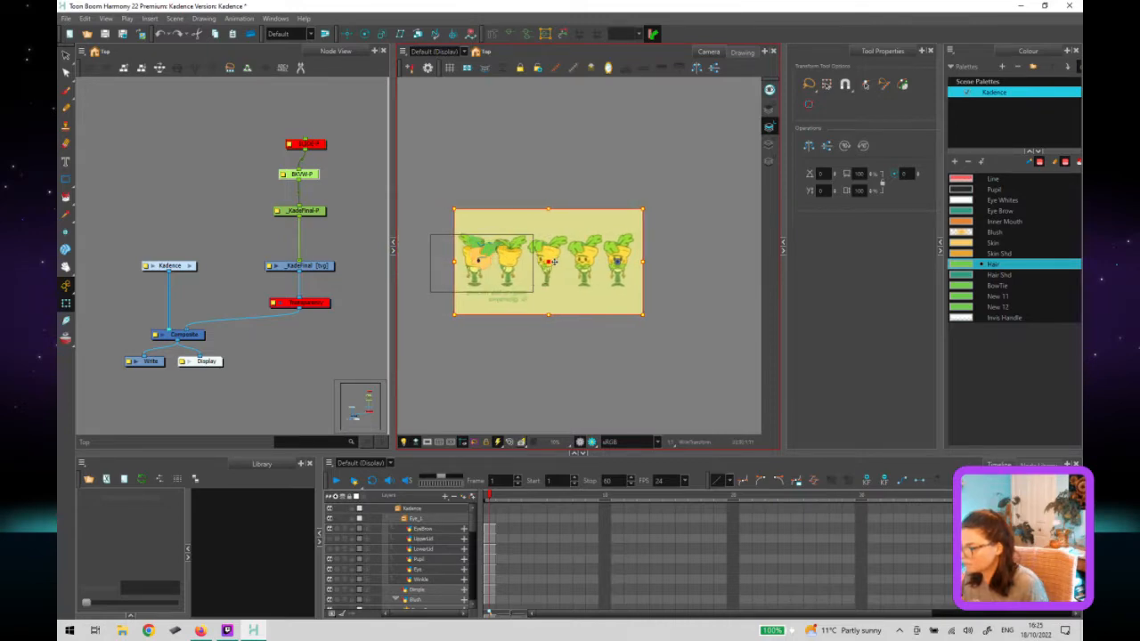
Open the Kadence group's node network and disable its Forehead and Head drawings.
scroll(473, 261, up, 8)
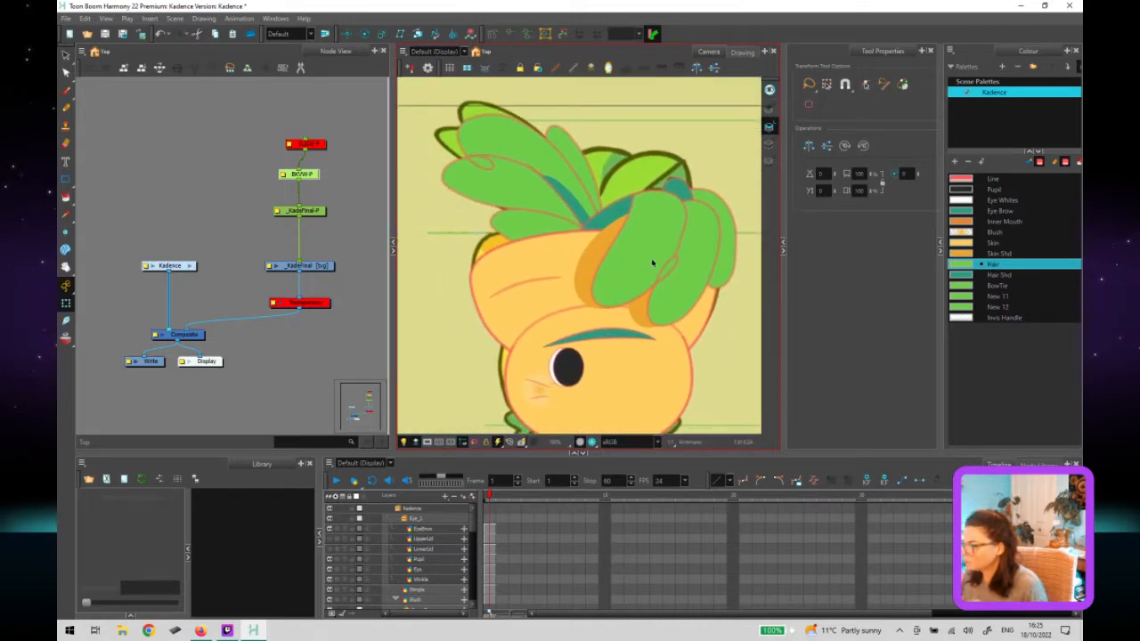
scroll(652, 262, down, 3)
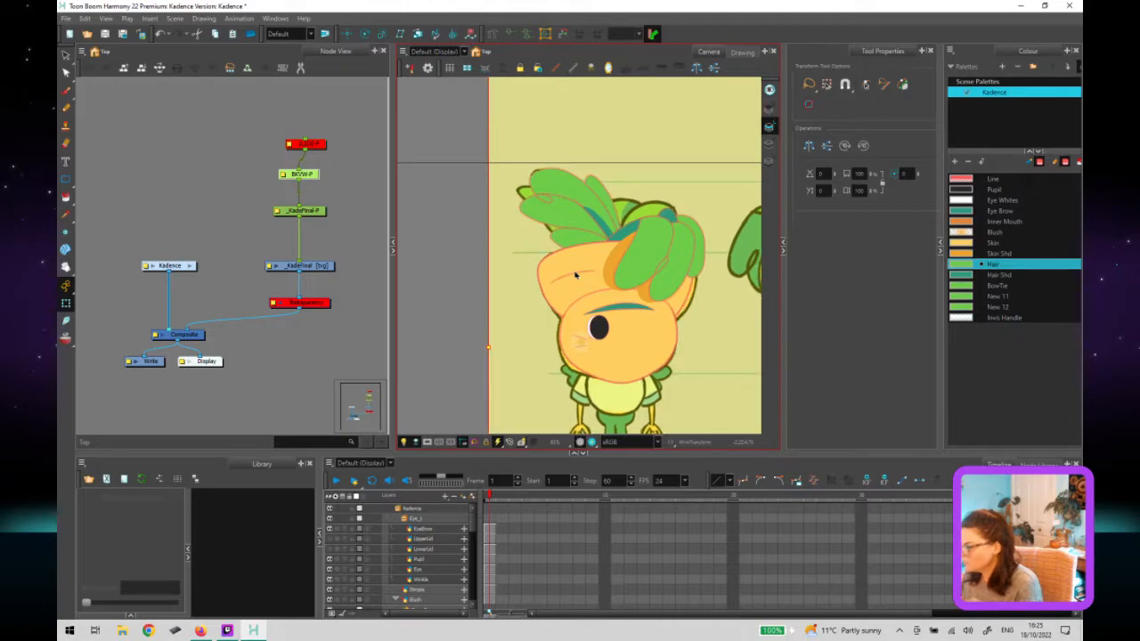
click(185, 246)
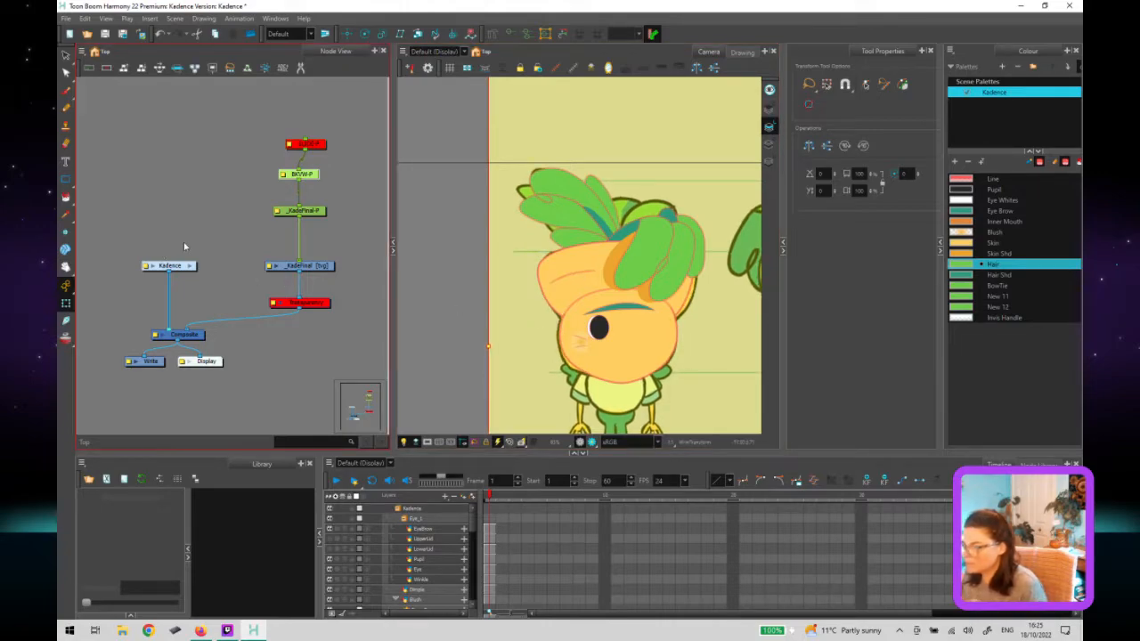
key(o)
click(151, 347)
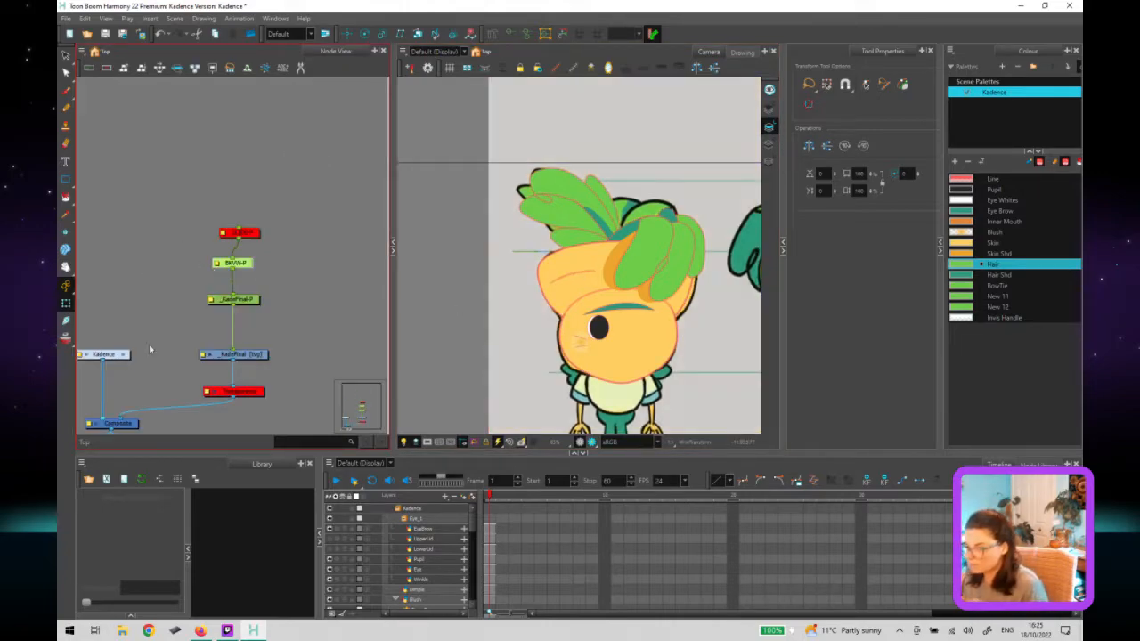
click(124, 355)
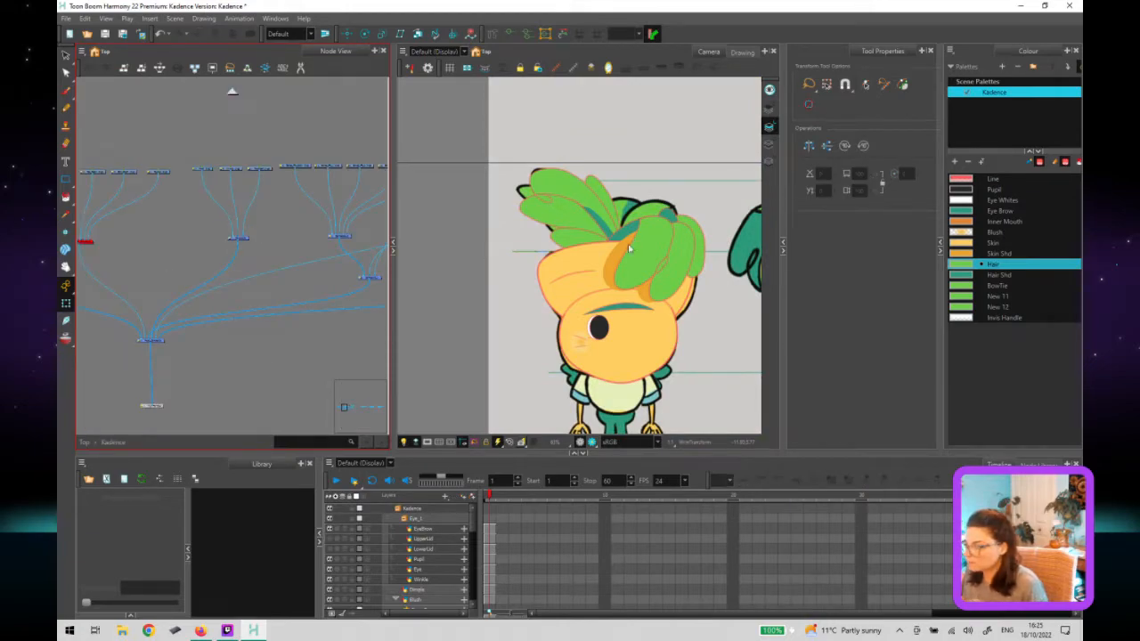
click(584, 255)
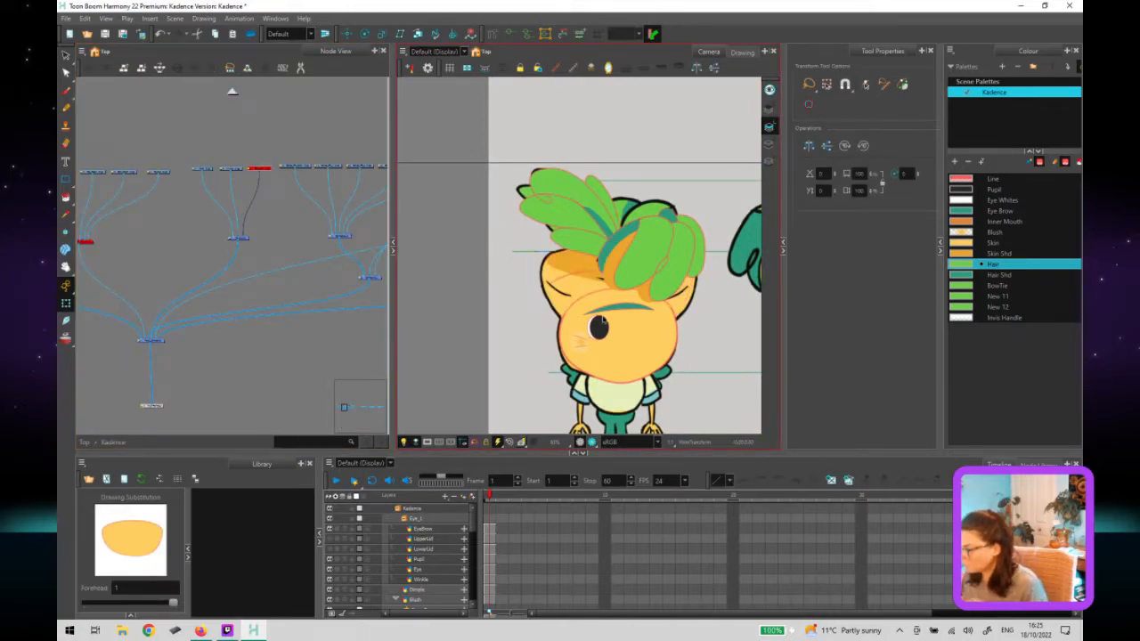
click(578, 305)
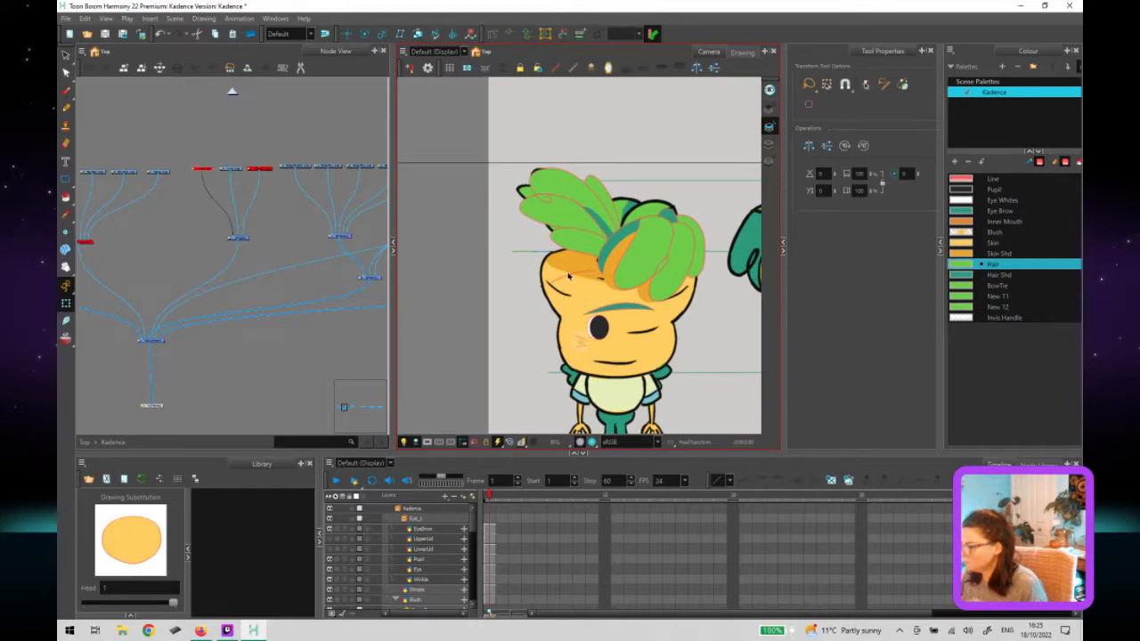
Locate the front bangs drawings in the Kadence network and disable the composite that joins them.
click(649, 255)
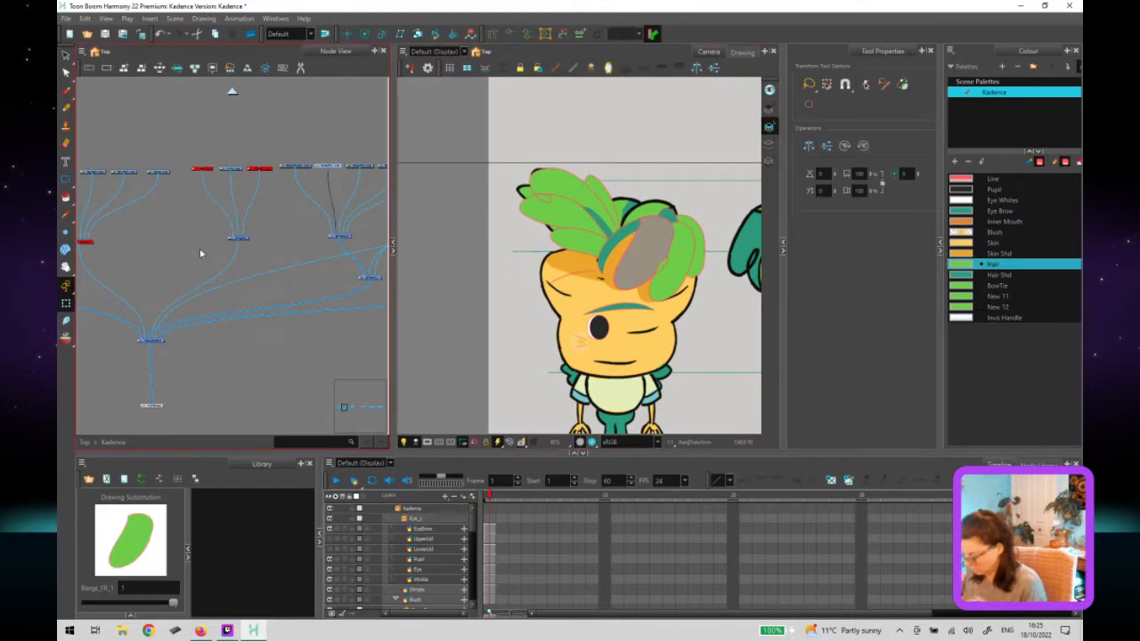
drag(297, 156, 206, 252)
drag(169, 190, 127, 109)
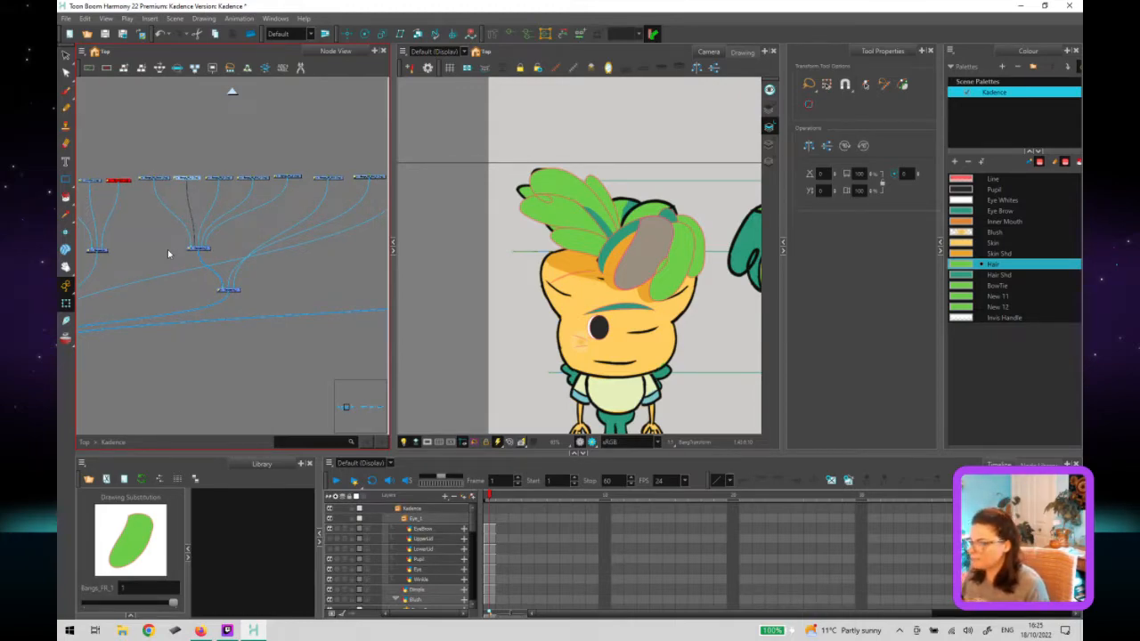
drag(246, 183, 286, 265)
click(679, 261)
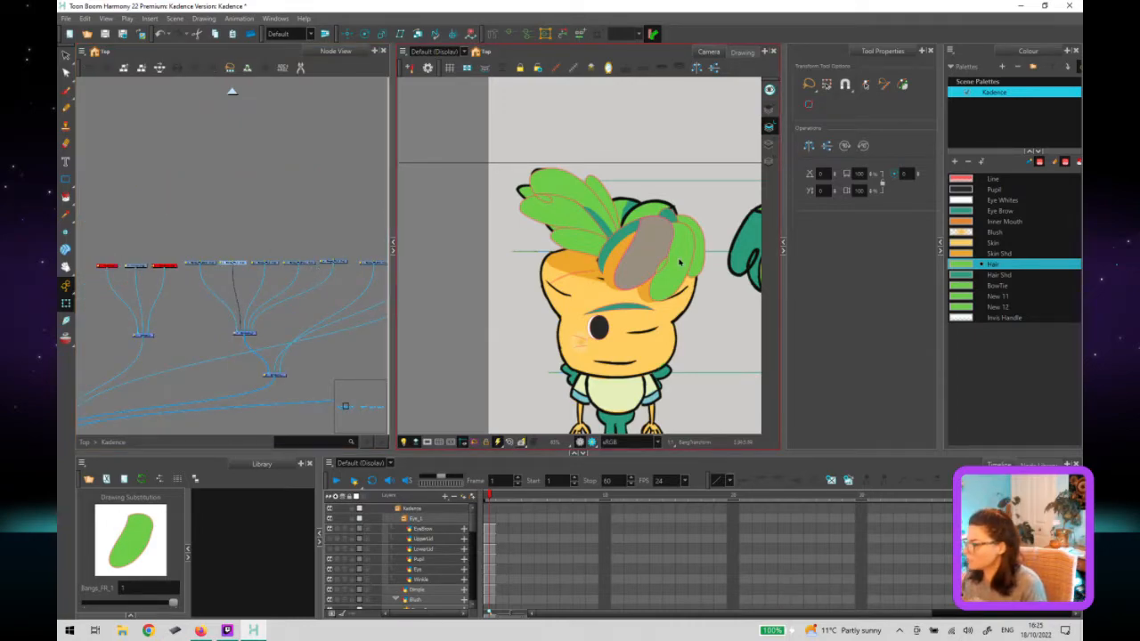
click(241, 291)
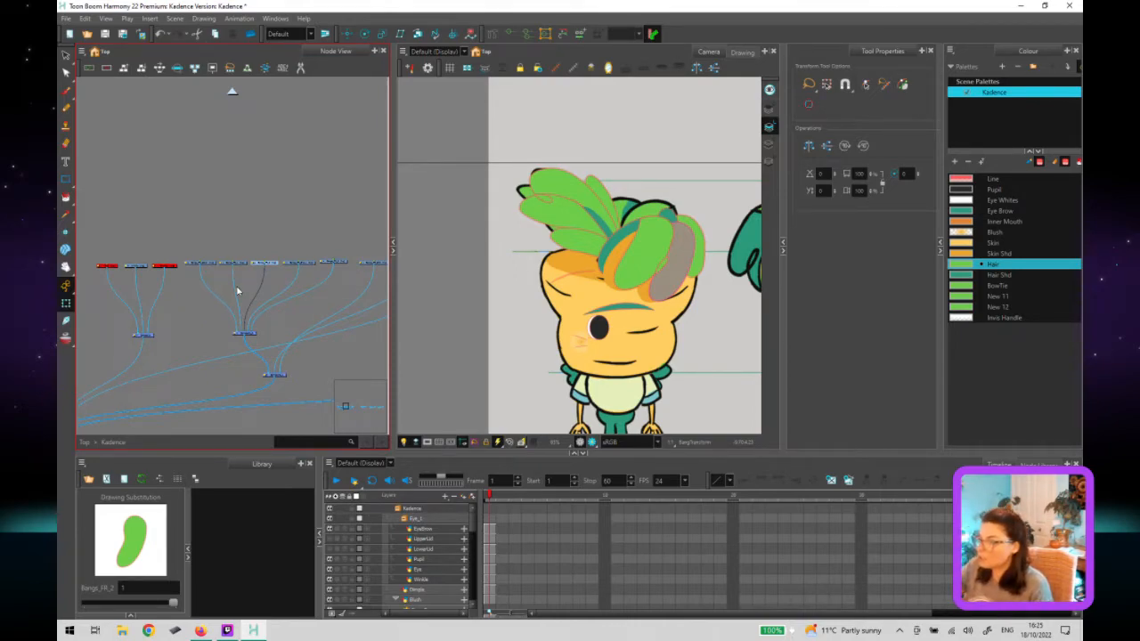
drag(296, 257, 264, 257)
click(518, 332)
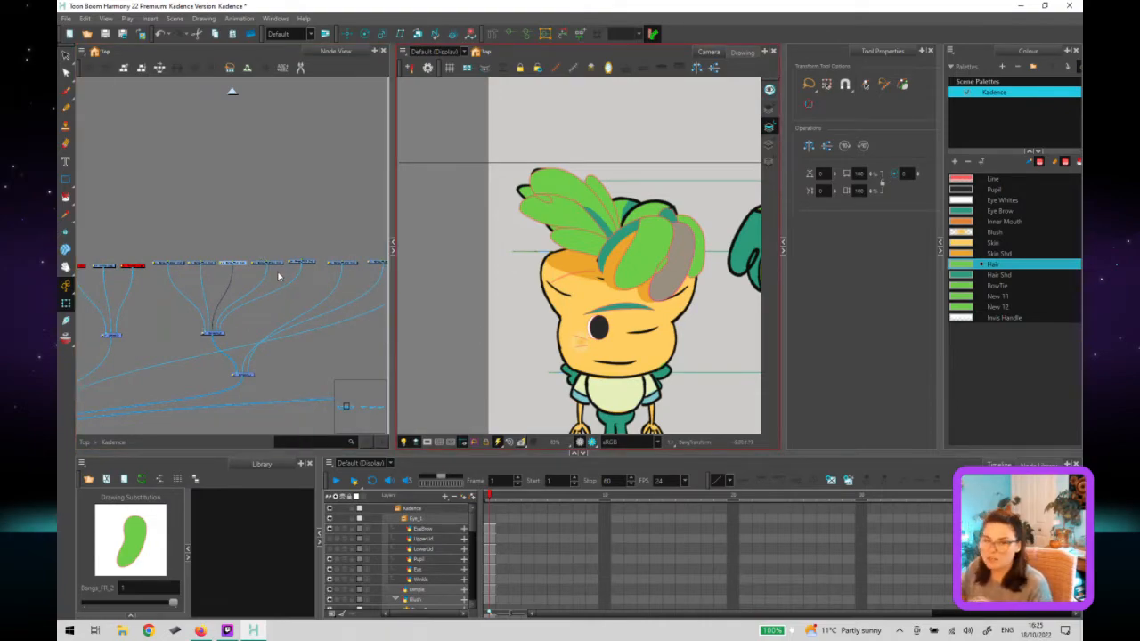
click(277, 277)
click(562, 255)
click(338, 254)
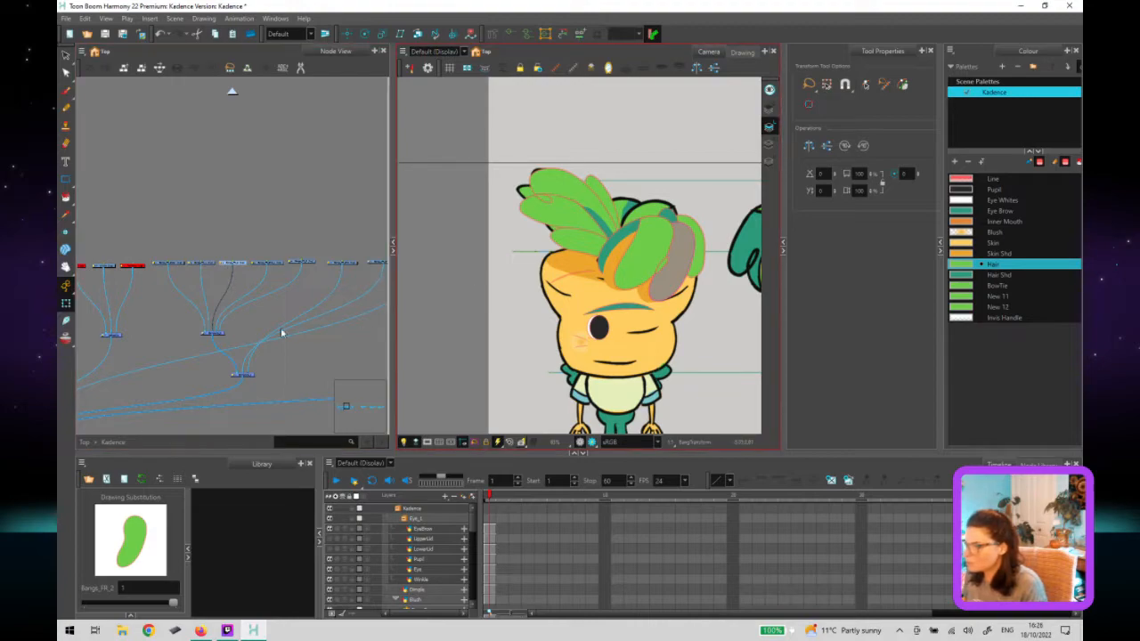
click(211, 335)
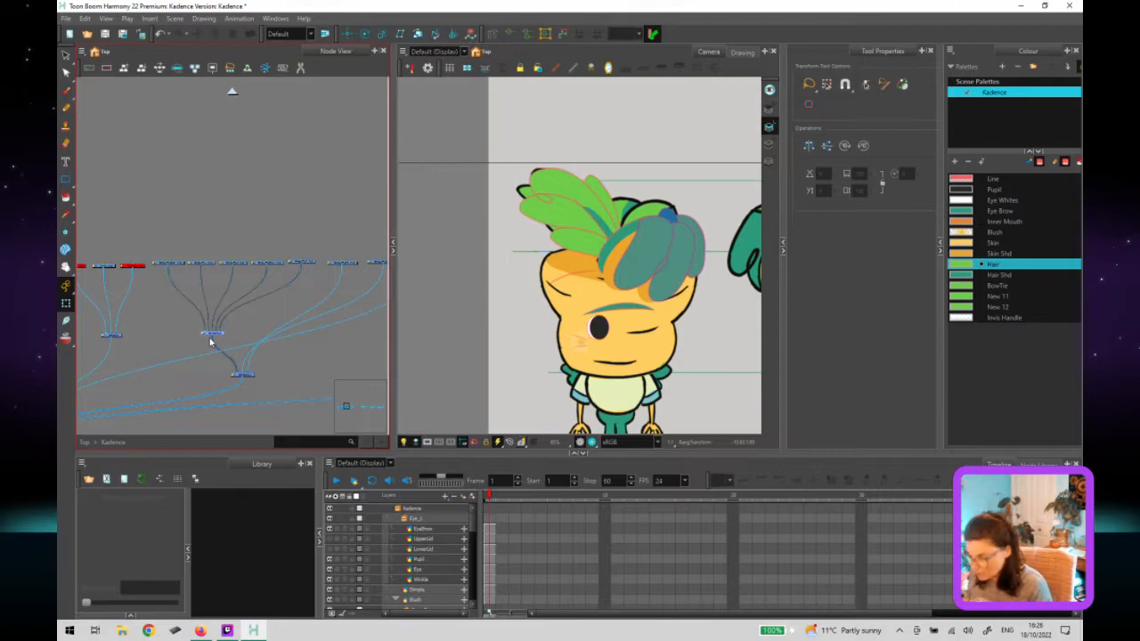
key(d)
click(578, 246)
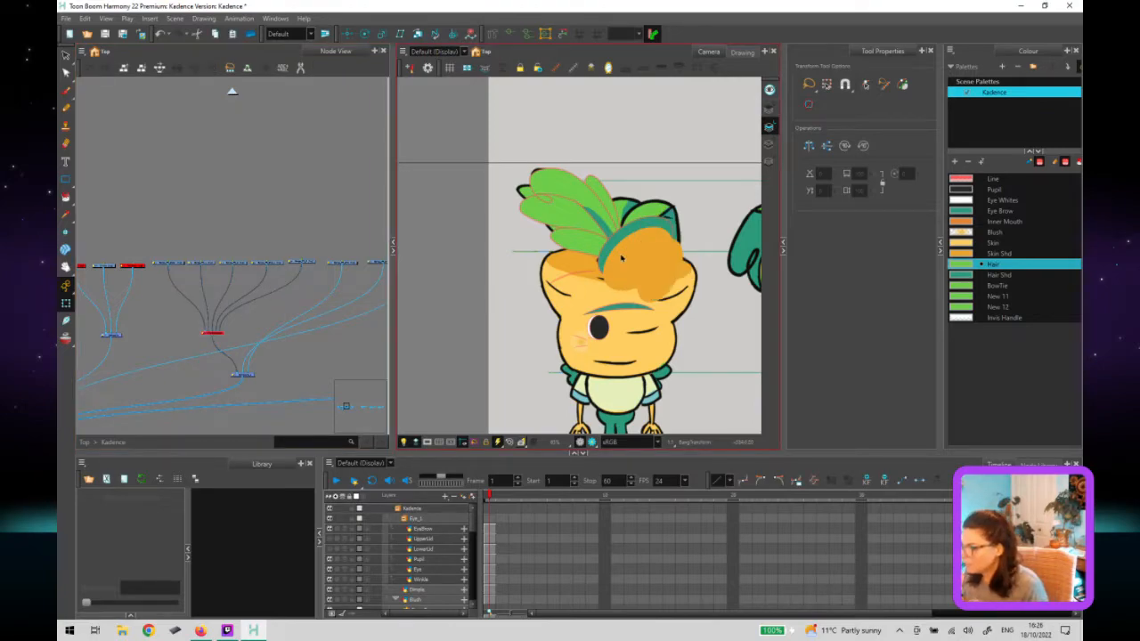
Disable the composite downstream of the front bangs and the Bangs_FR_Behind drawing.
click(244, 374)
click(243, 376)
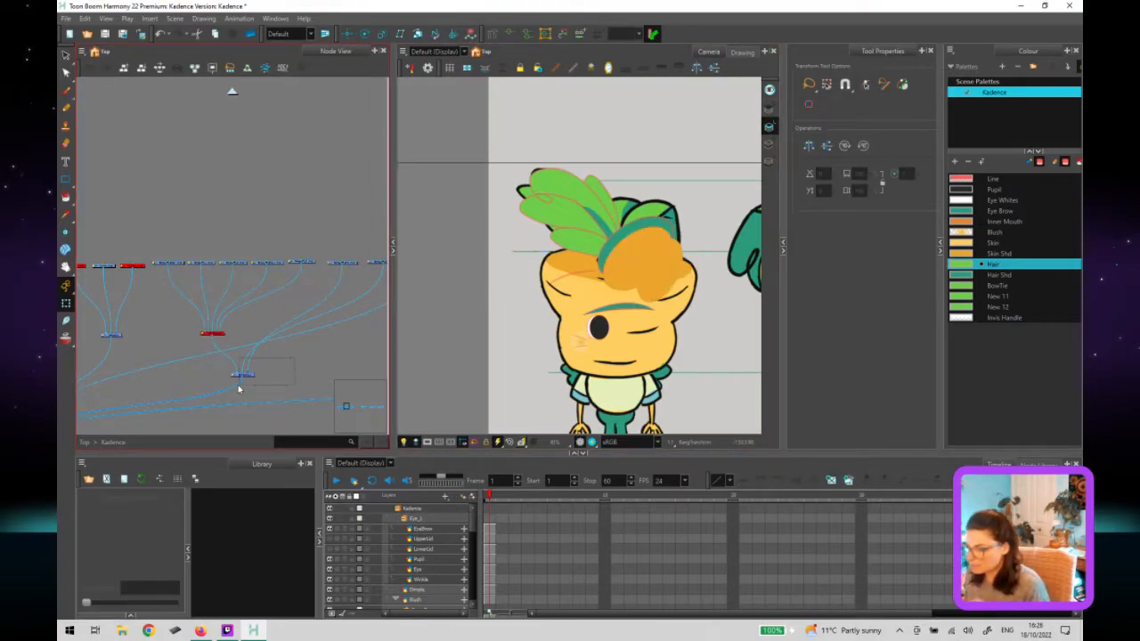
key(d)
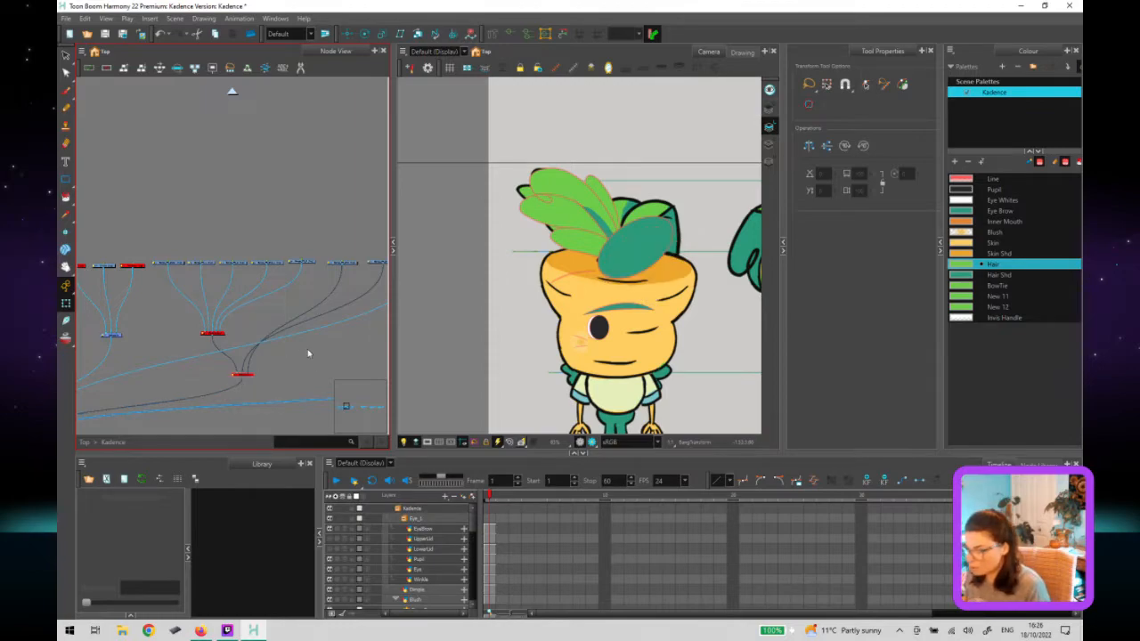
click(611, 271)
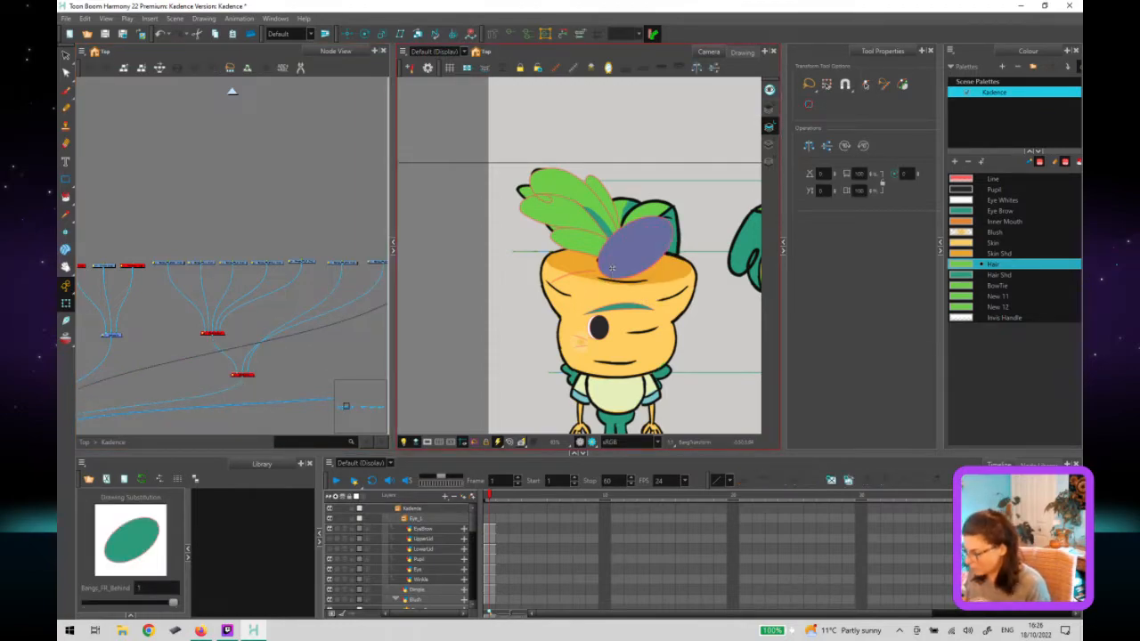
key(Delete)
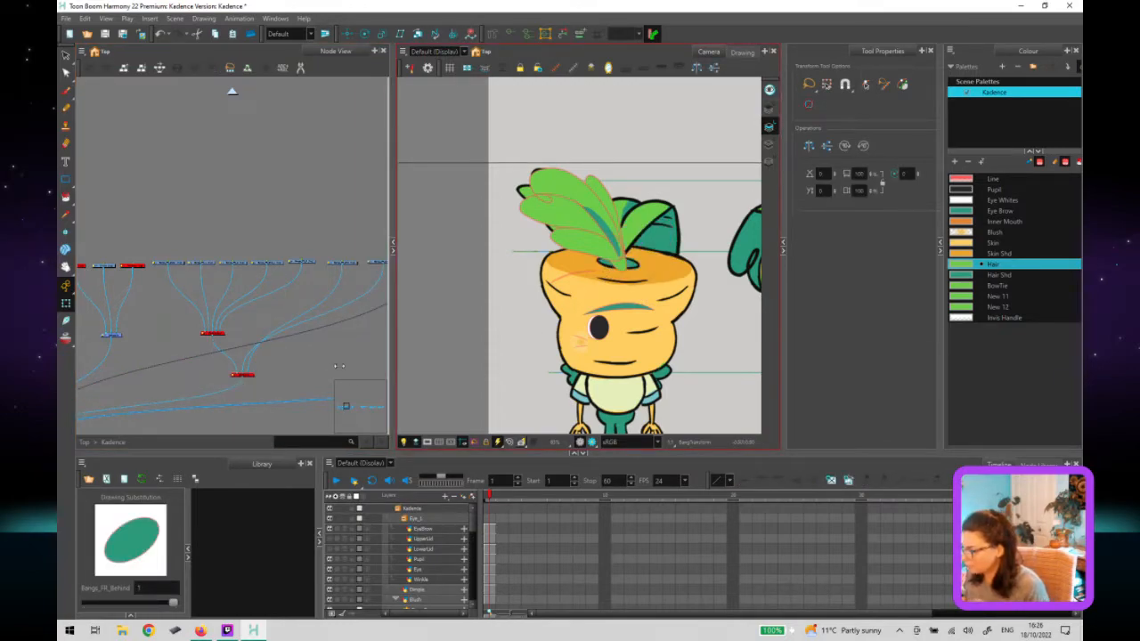
click(340, 371)
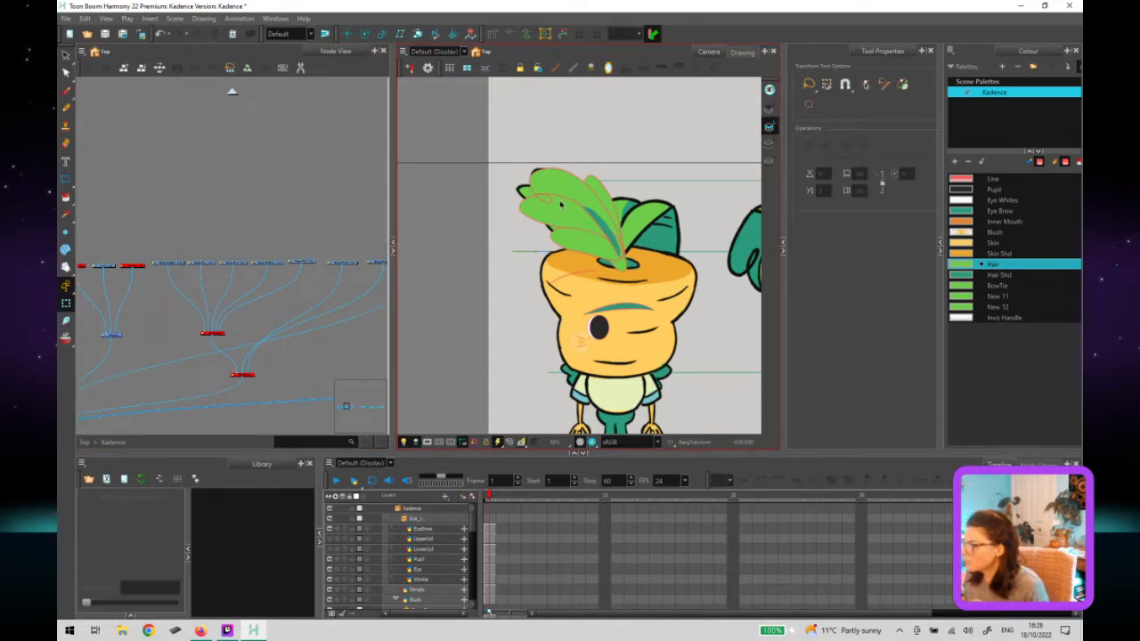
scroll(637, 264, up, 1)
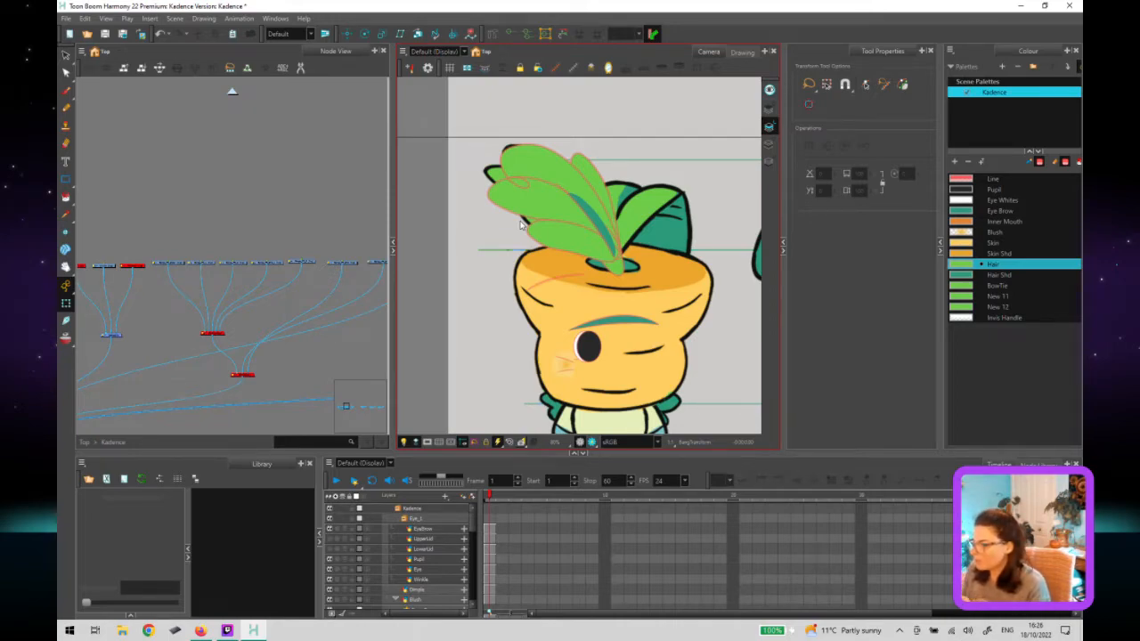
Select the Hair_1 drawing for shape editing and examine its base against the design's hair socket.
click(596, 254)
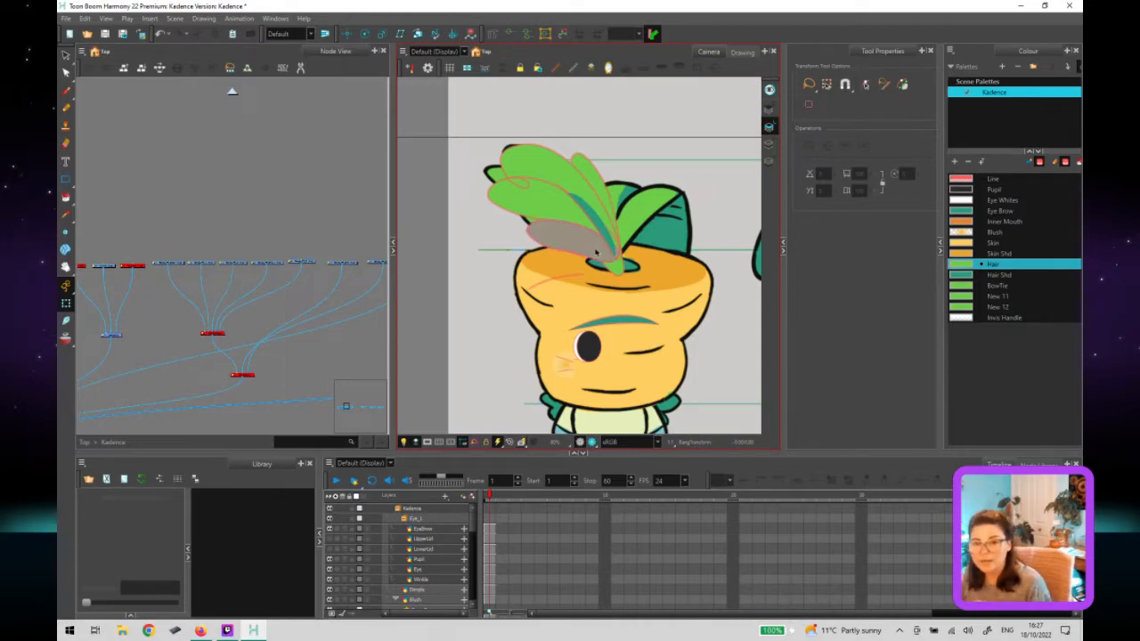
click(597, 252)
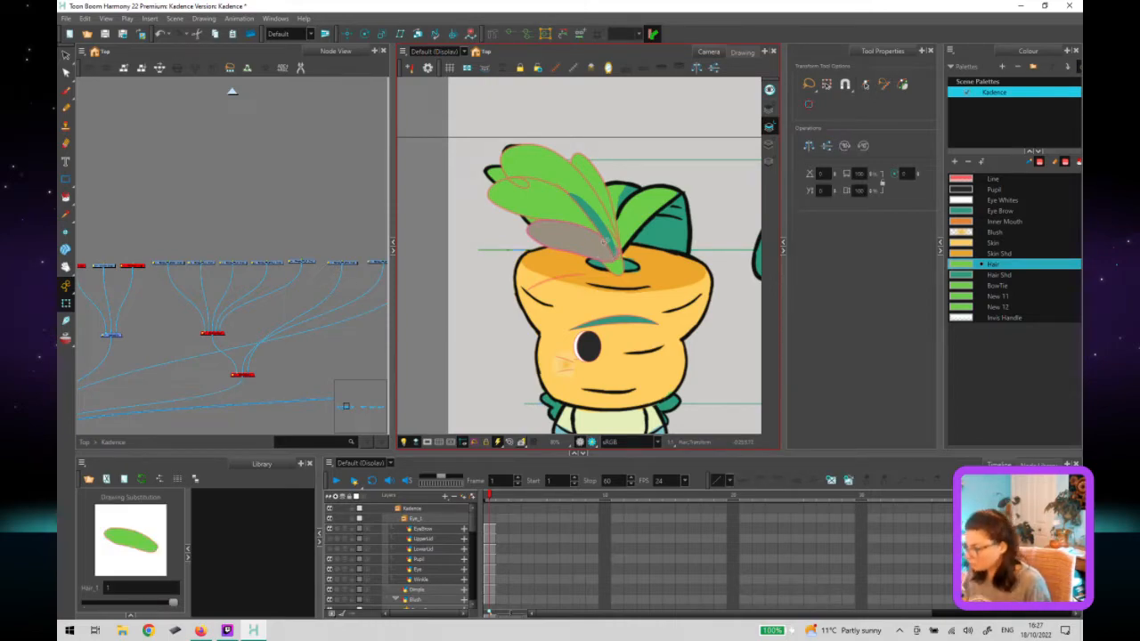
key(alt+s)
scroll(634, 227, up, 6)
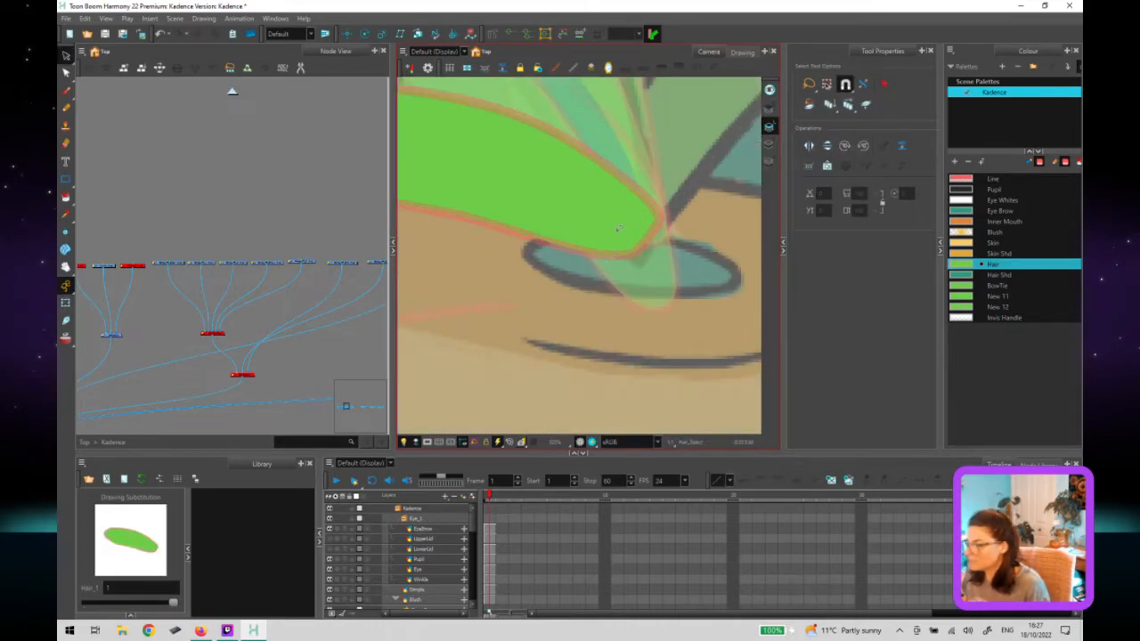
Disable the composite joining the back hair drawings and examine where the design's leaves meet the head in the back views.
click(237, 89)
scroll(166, 308, down, 2)
drag(139, 348, 210, 306)
scroll(210, 306, down, 2)
drag(328, 318, 213, 316)
click(292, 318)
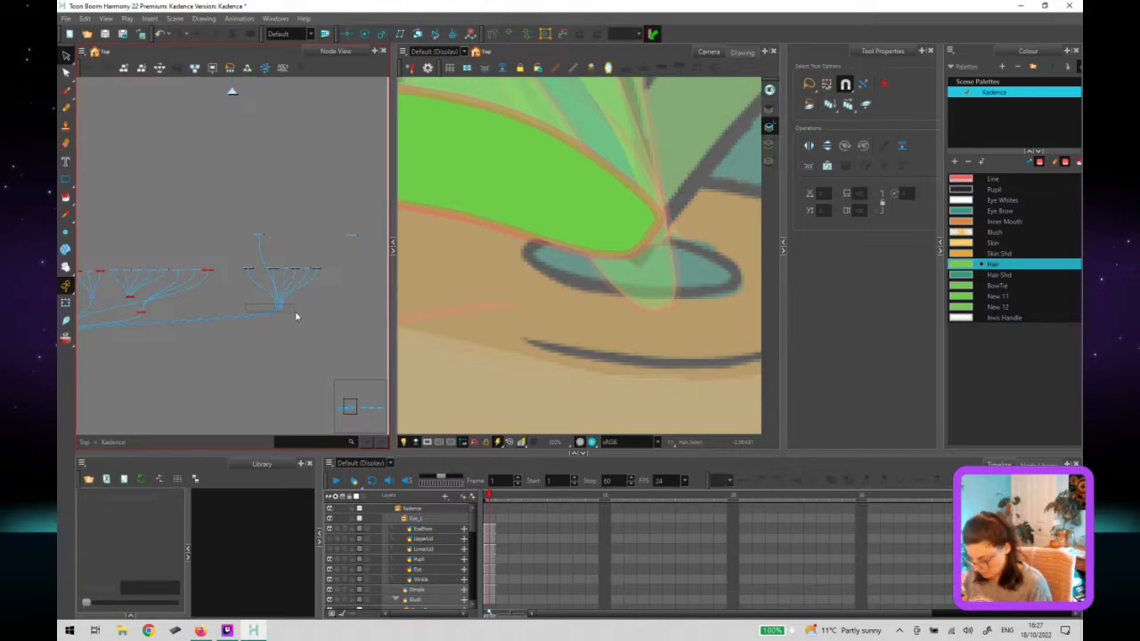
click(282, 308)
click(290, 323)
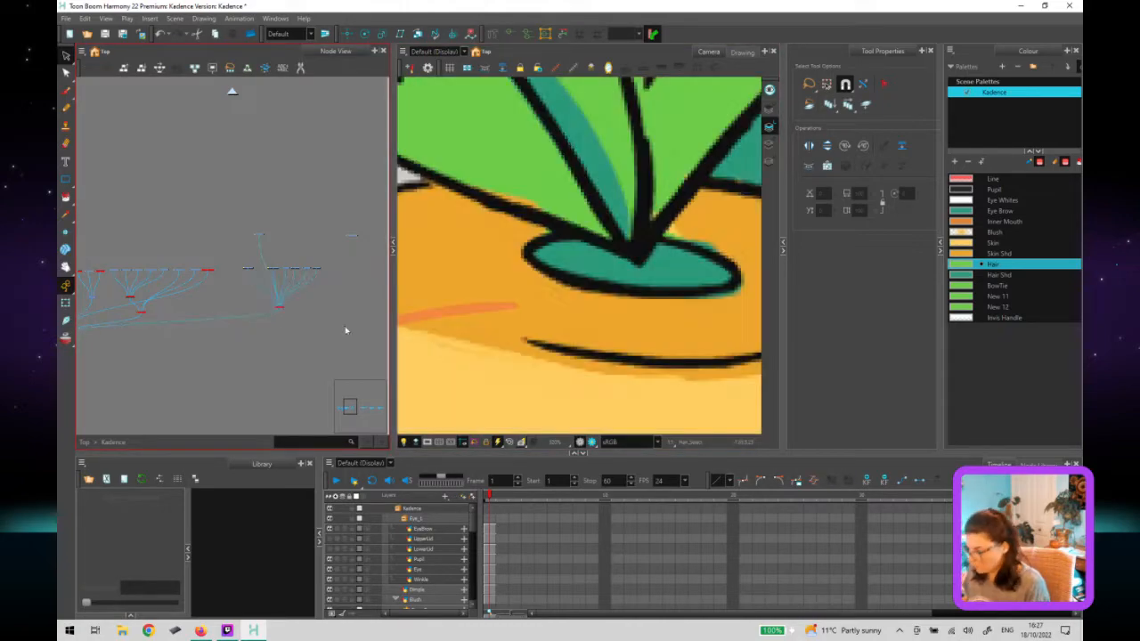
key(shift+t)
drag(635, 241, 592, 281)
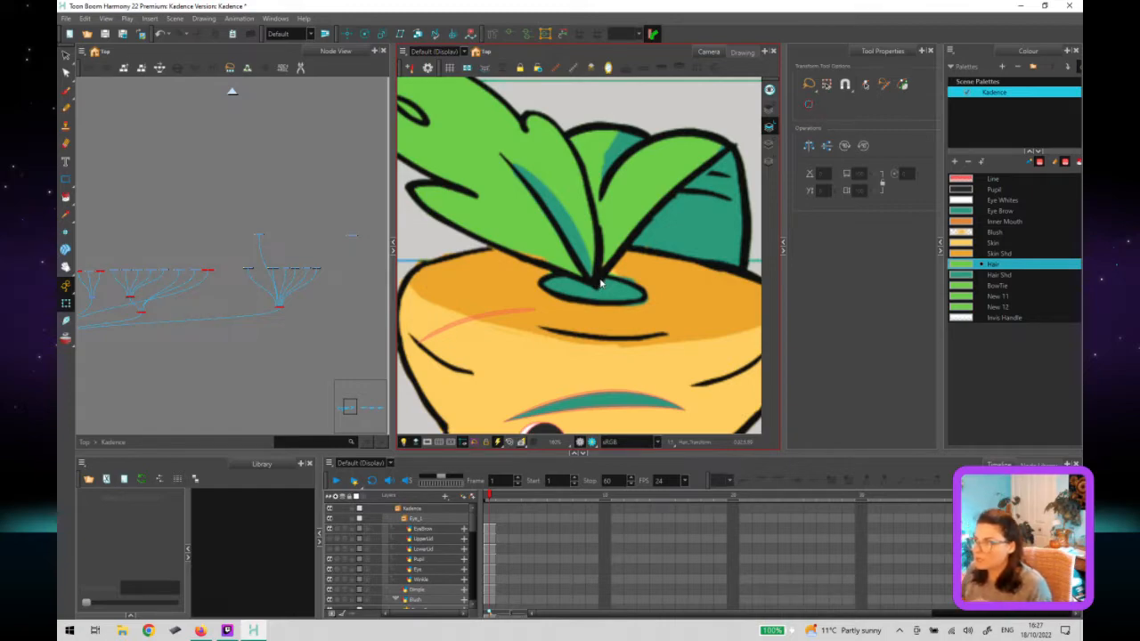
scroll(600, 283, down, 10)
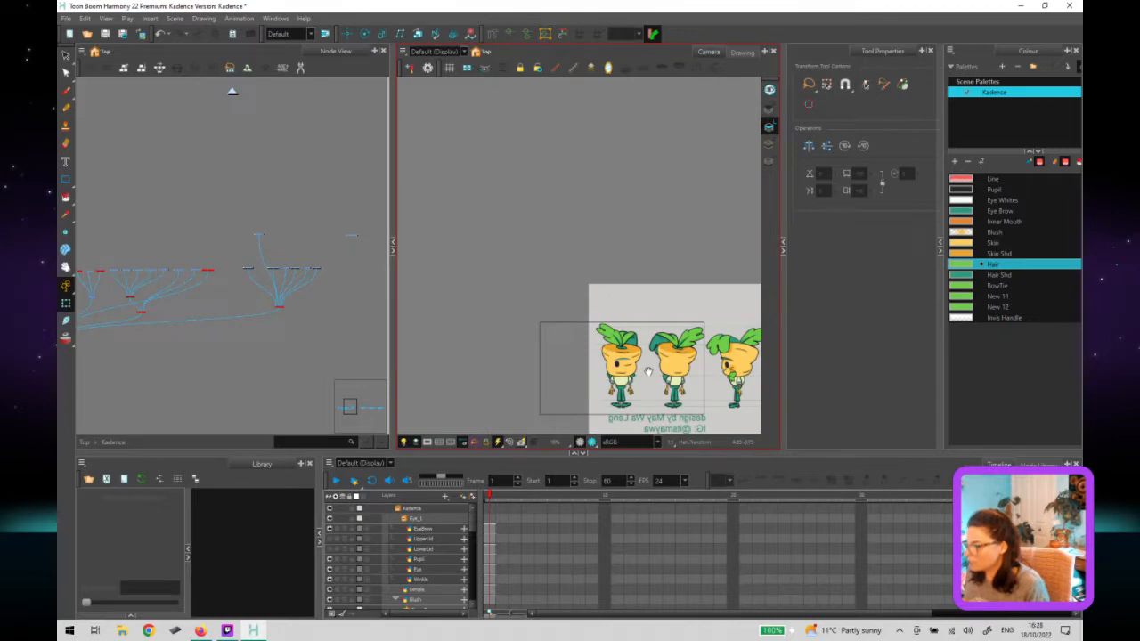
drag(648, 372, 518, 317)
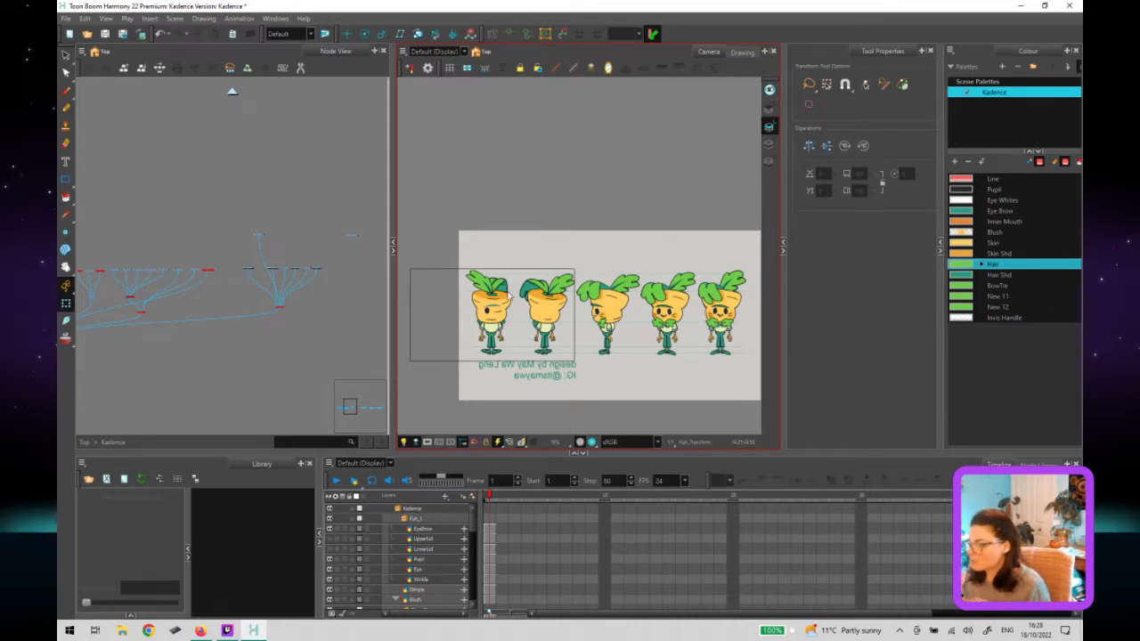
scroll(504, 301, up, 10)
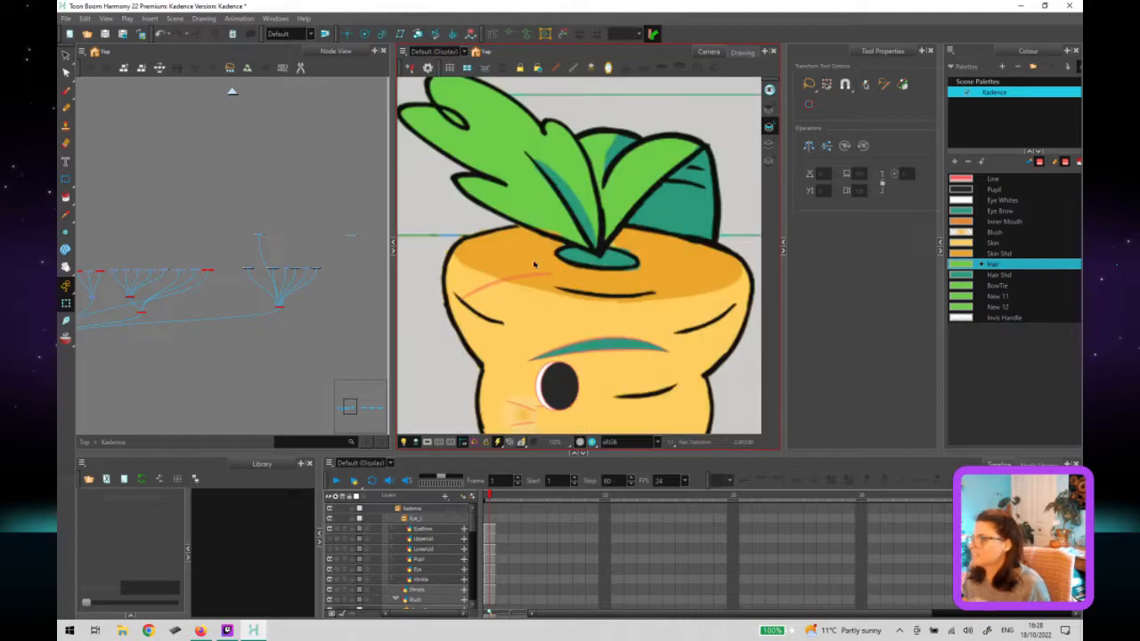
scroll(534, 263, up, 3)
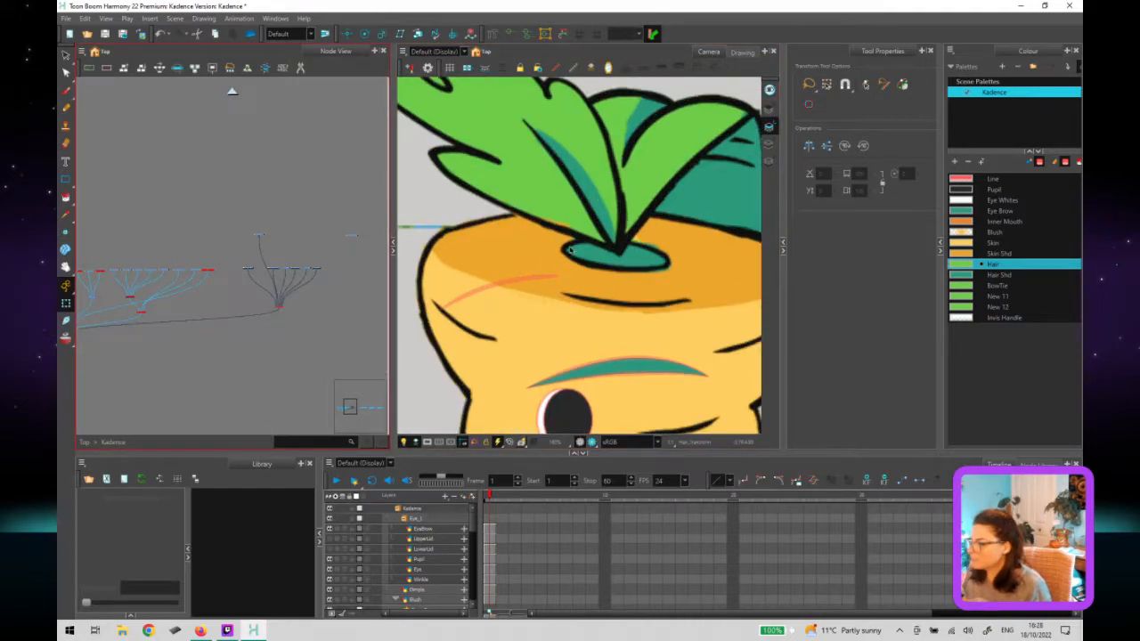
Re-enable the composite joining the back hair drawings.
click(570, 250)
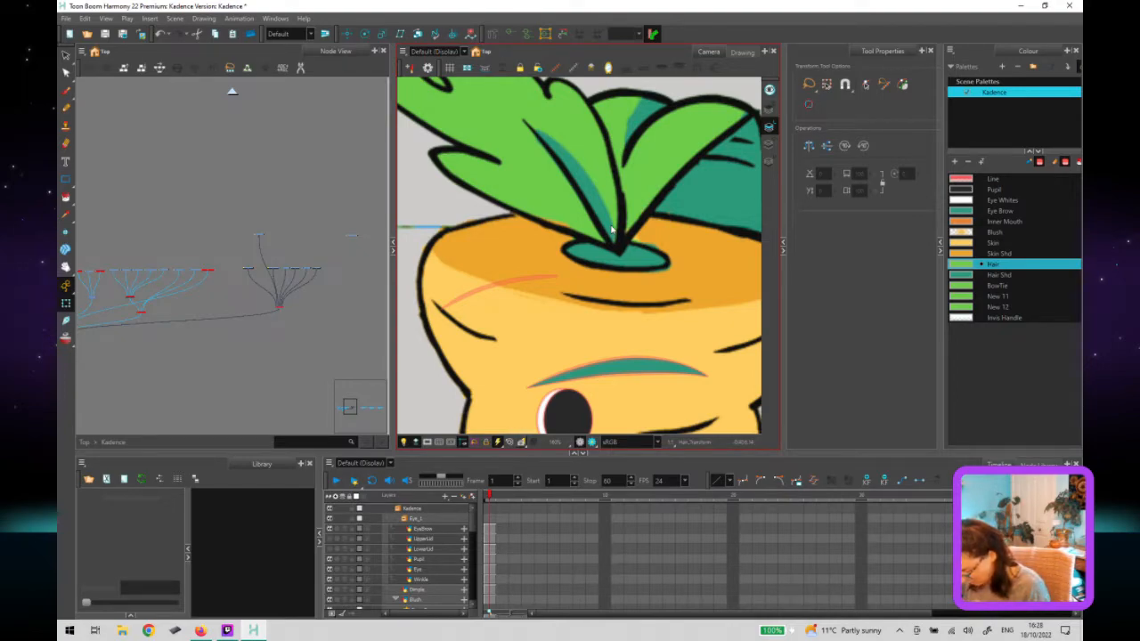
click(611, 229)
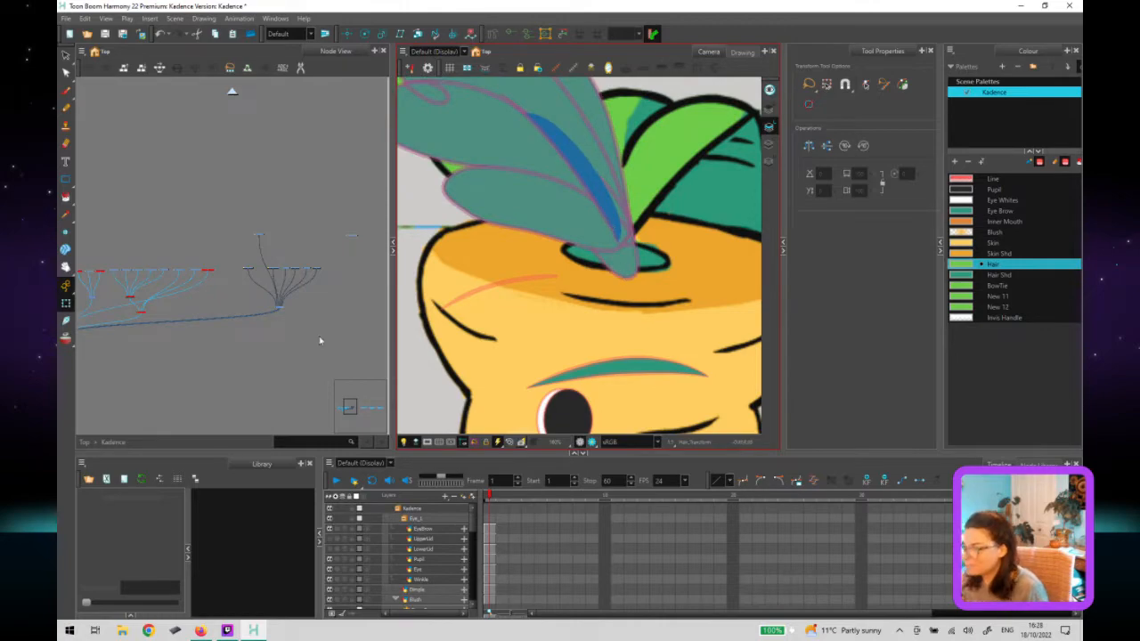
click(263, 357)
Disable the five back hair leaf drawings, including Hair_1 to Hair_4, leaving Hair_Detail enabled.
click(630, 267)
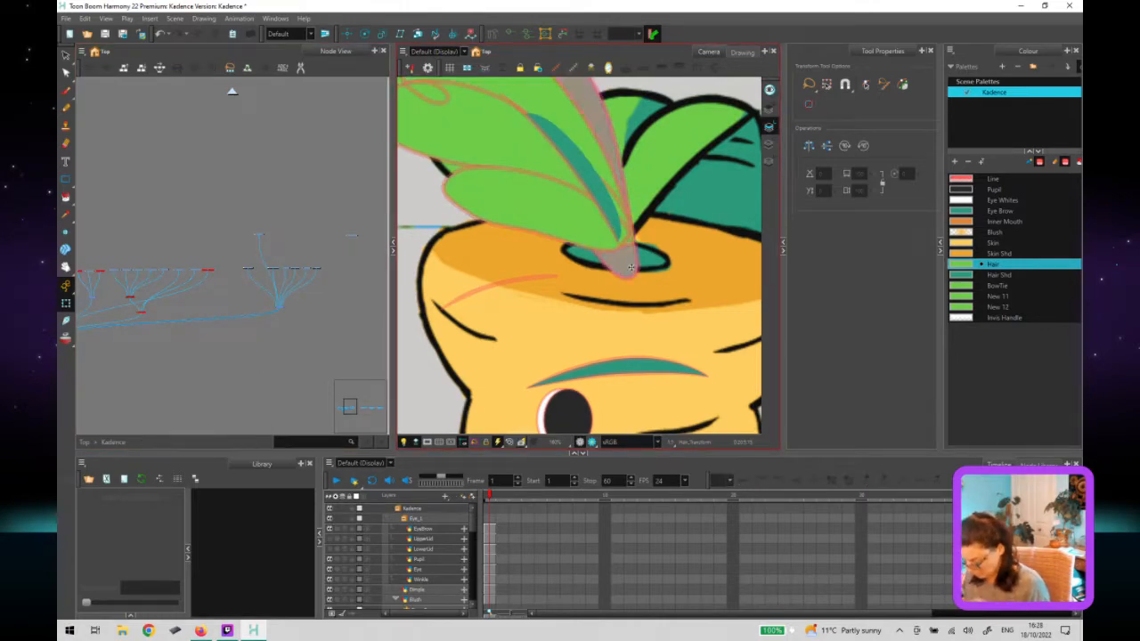
double_click(600, 241)
scroll(599, 300, up, 1)
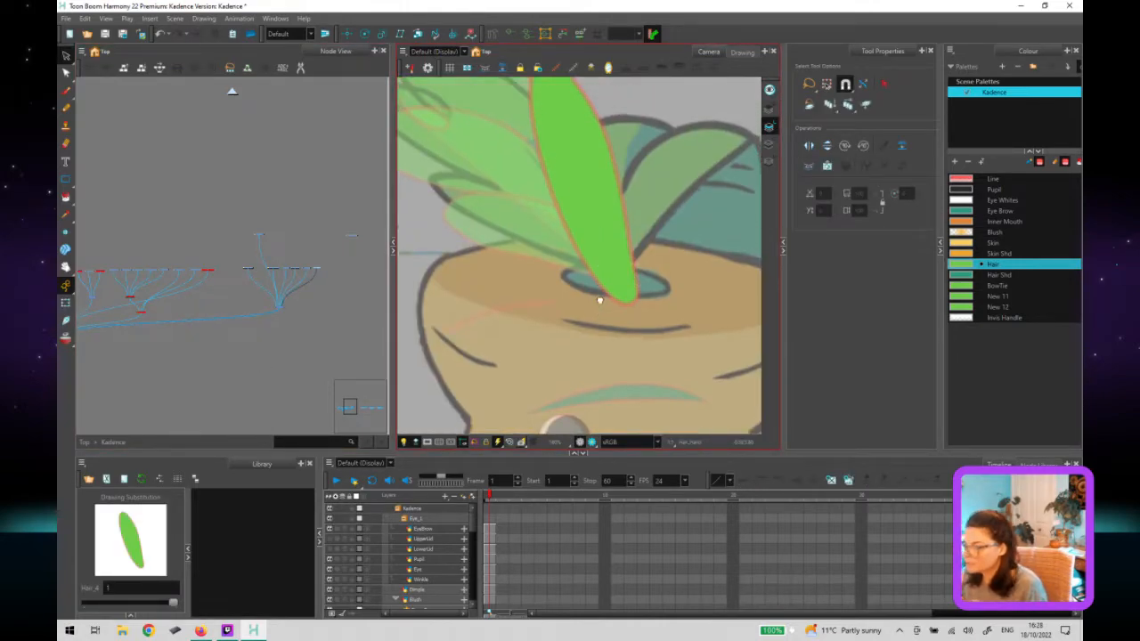
scroll(600, 300, up, 1)
scroll(264, 265, up, 2)
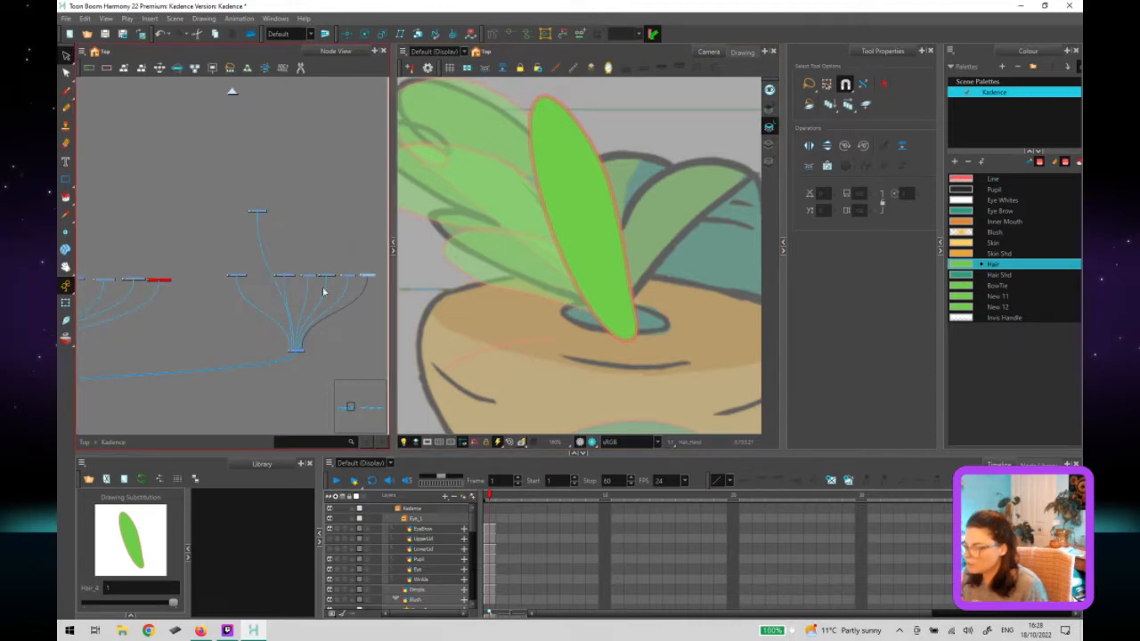
drag(380, 256, 293, 297)
key(d)
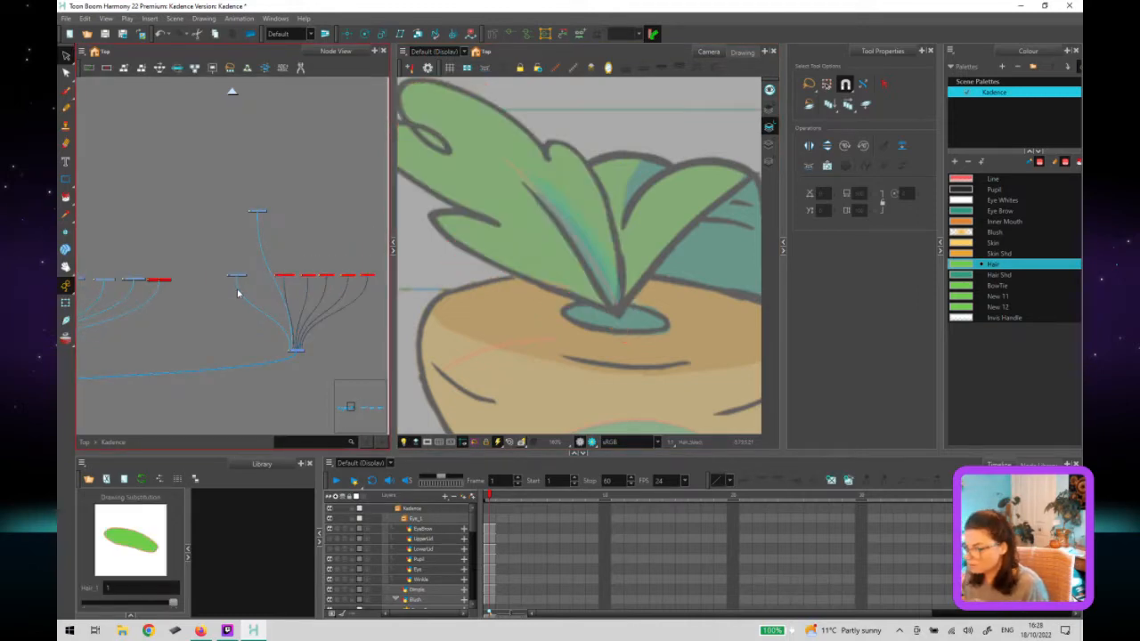
Disable the Hair_Detail drawing and re-enable only the Hair_1 leaf drawing.
click(238, 293)
click(236, 274)
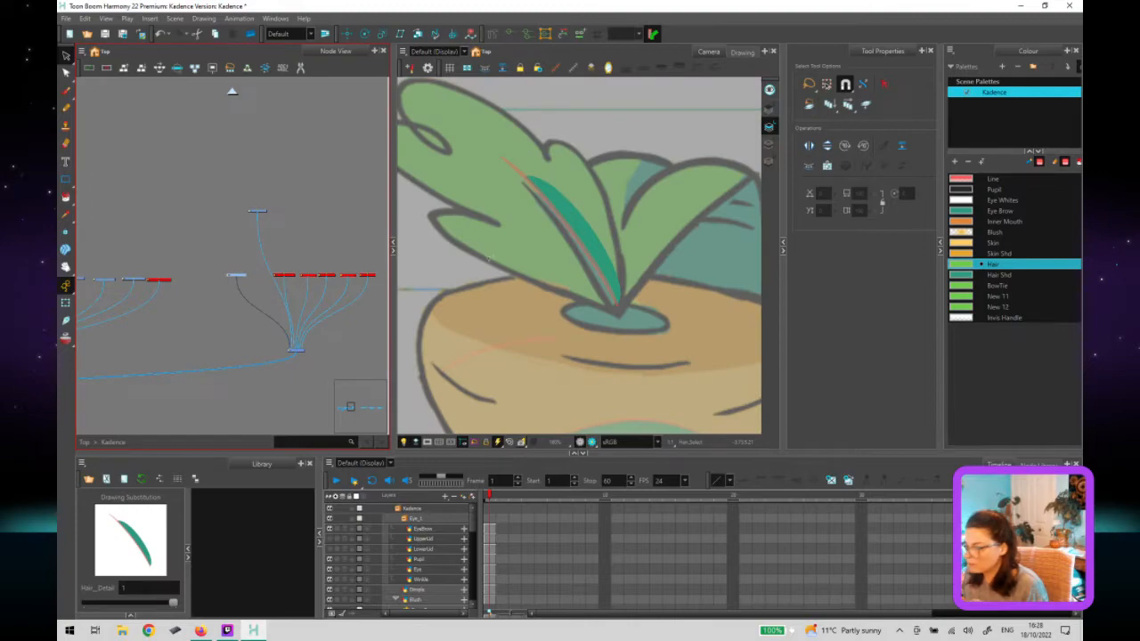
scroll(330, 242, up, 2)
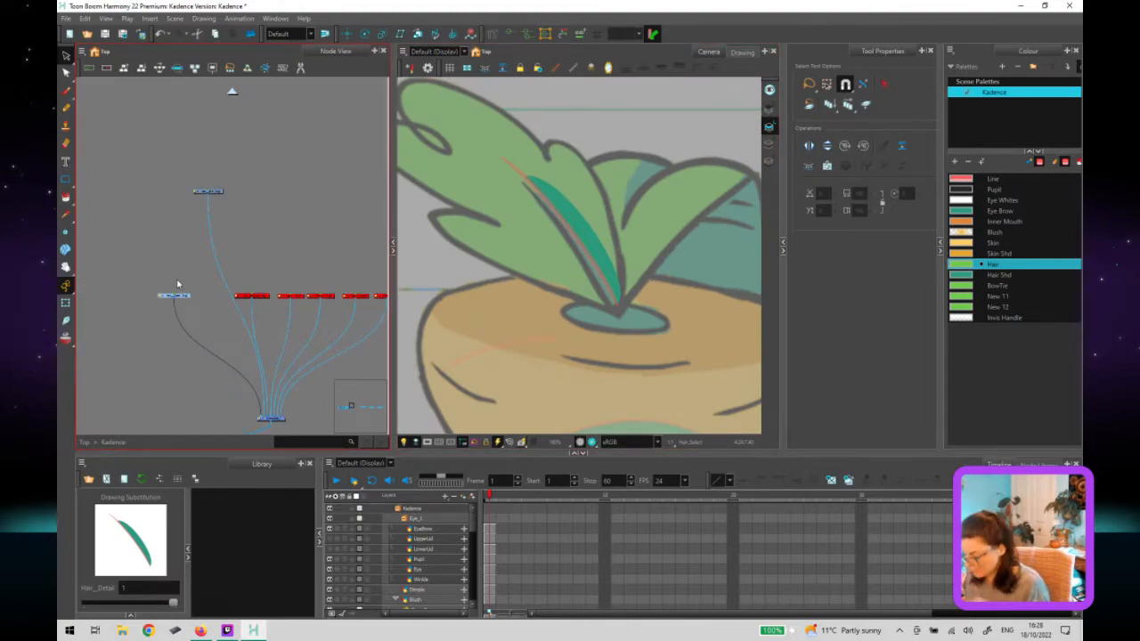
key(d)
drag(265, 269, 250, 314)
key(d)
key(d)
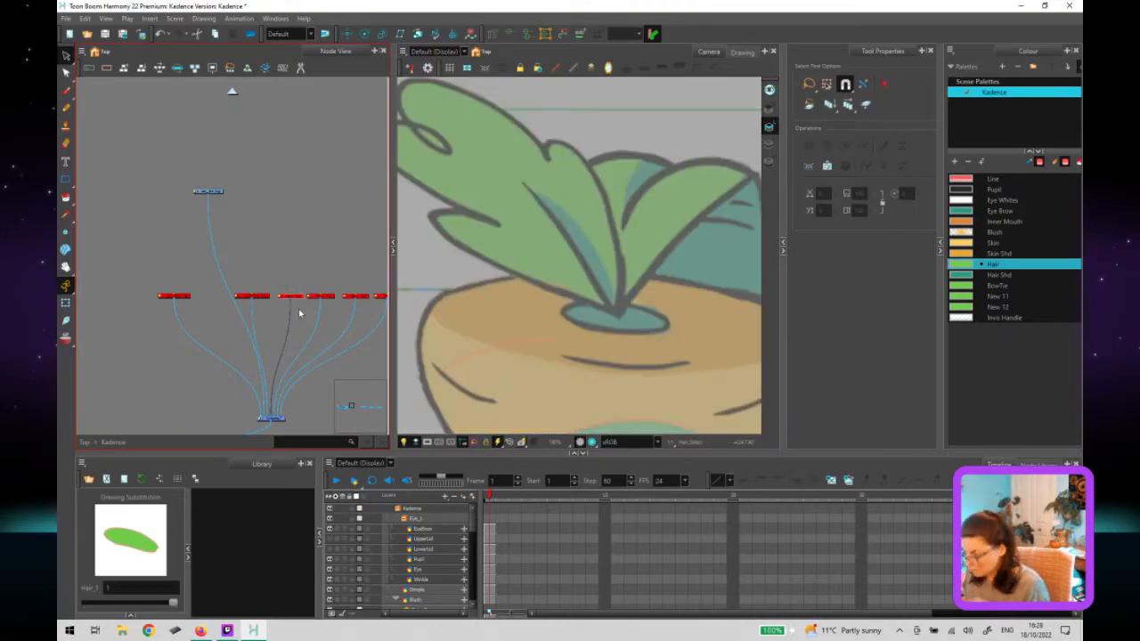
key(d)
Reshape the base of the Hair_1 leaf with the Contour Editor so it tapers to a point at the hair socket.
click(605, 305)
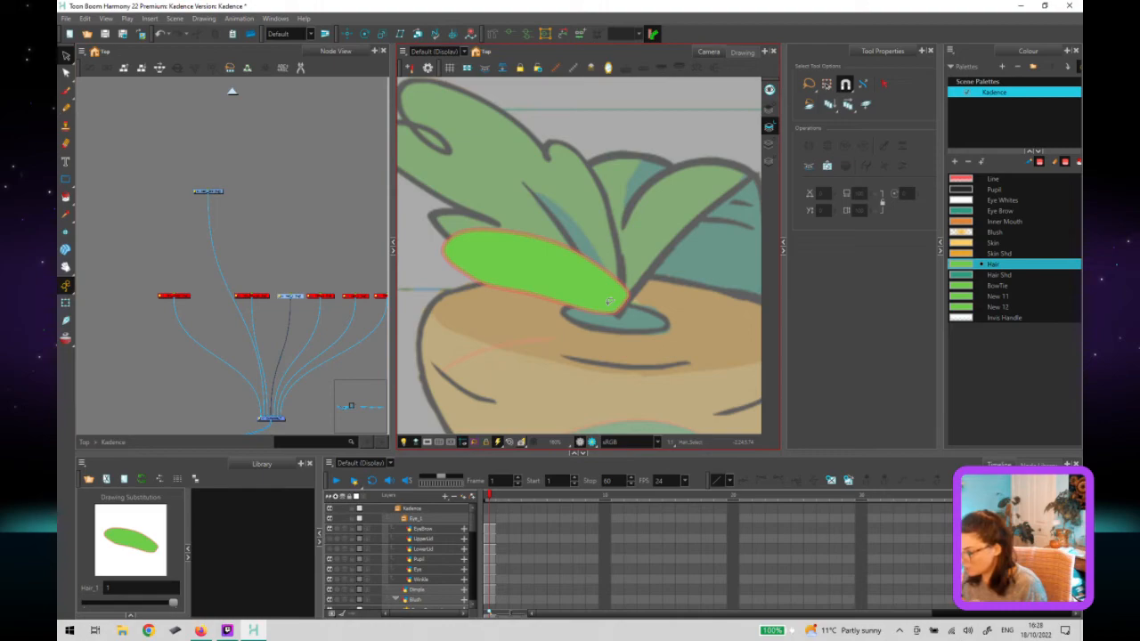
key(alt+q)
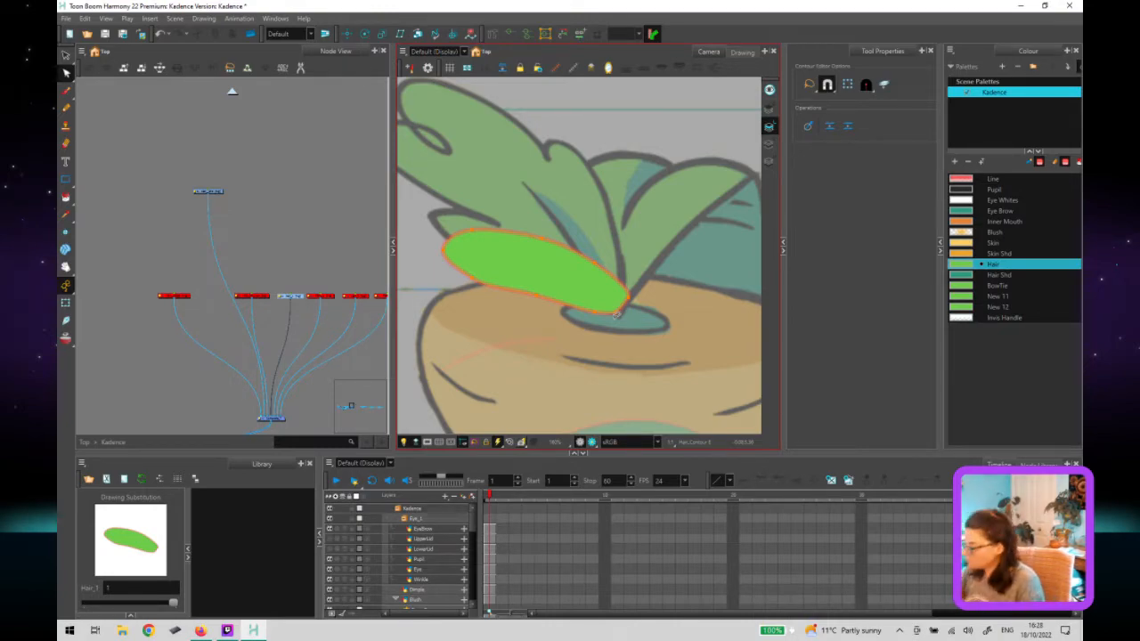
scroll(624, 311, up, 1)
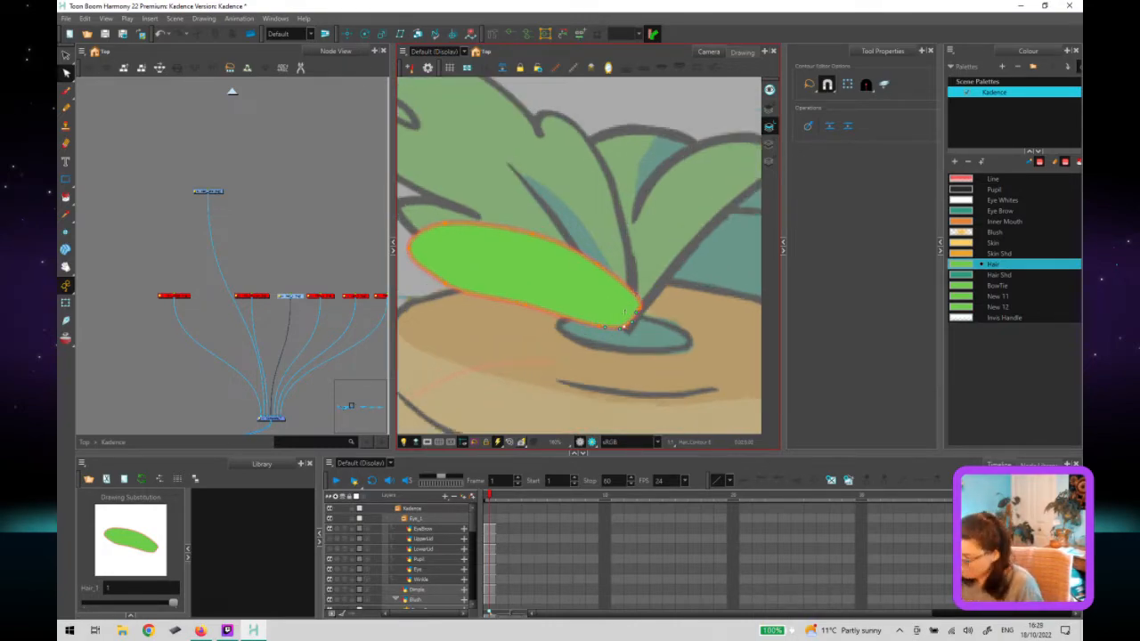
scroll(624, 311, up, 2)
scroll(593, 288, down, 1)
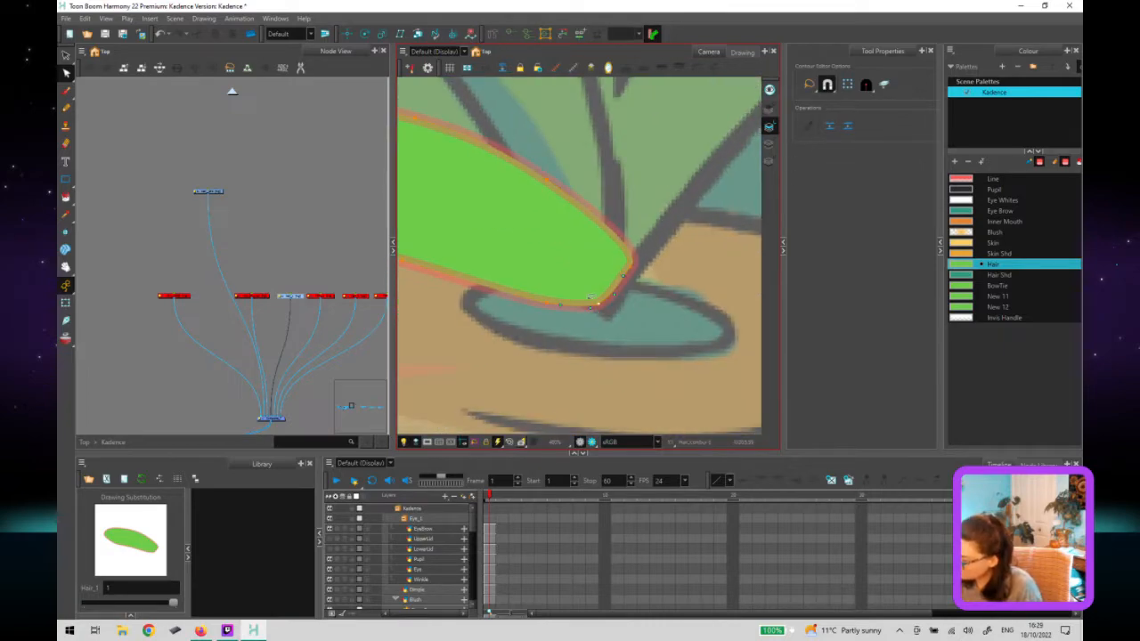
drag(598, 302, 605, 254)
click(630, 267)
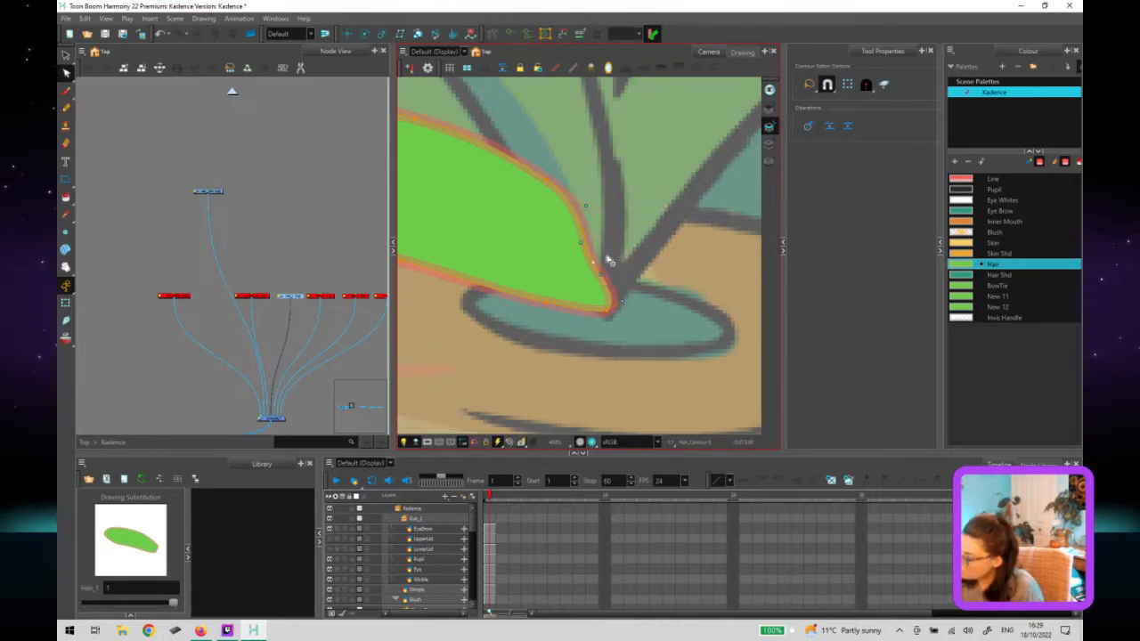
Move the Hair_1 leaf's colour fill up and away from its pencil outline to expose the line.
key(alt+s)
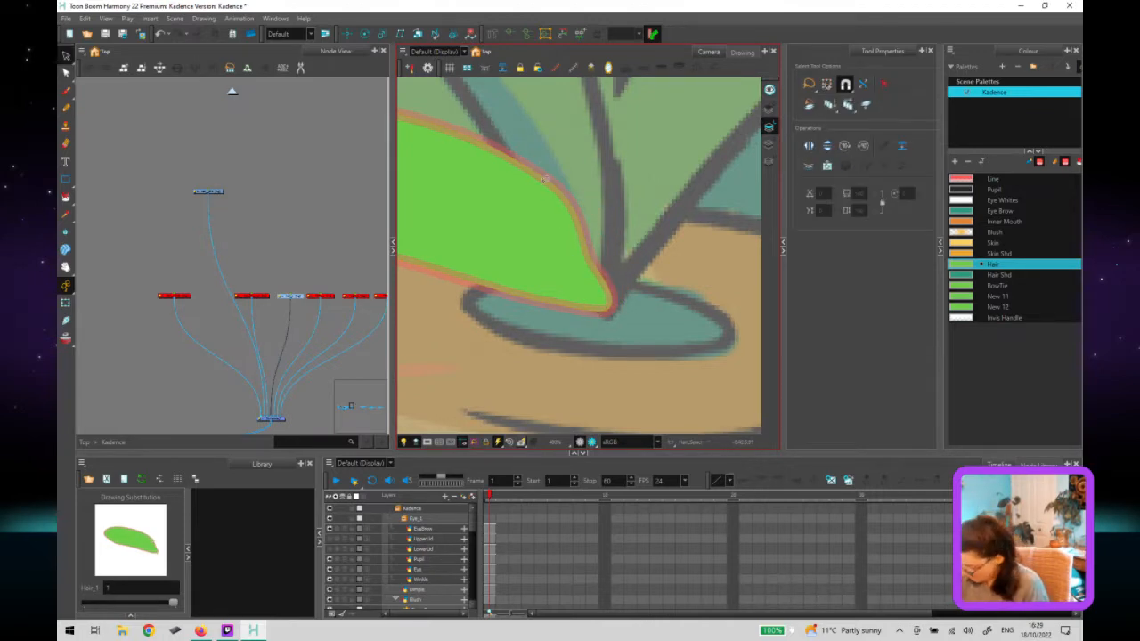
click(579, 268)
scroll(583, 282, down, 1)
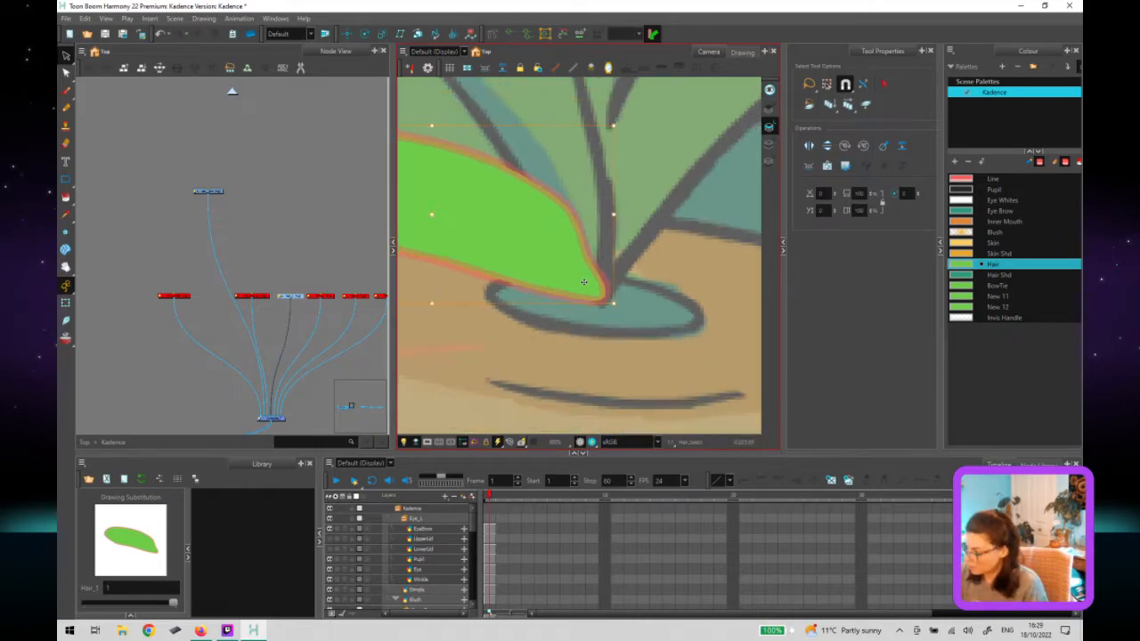
scroll(584, 281, down, 2)
drag(545, 241, 627, 153)
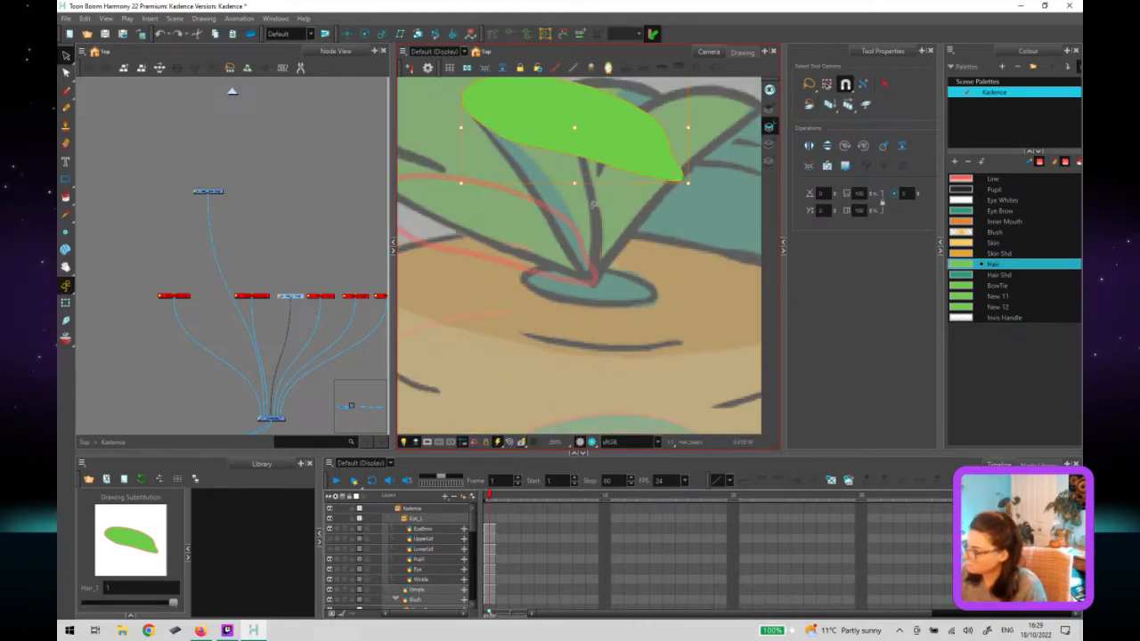
Reshape the exposed Hair_1 outline with the Contour Editor so its upper edge curves smoothly down to the socket.
scroll(596, 276, up, 4)
click(620, 298)
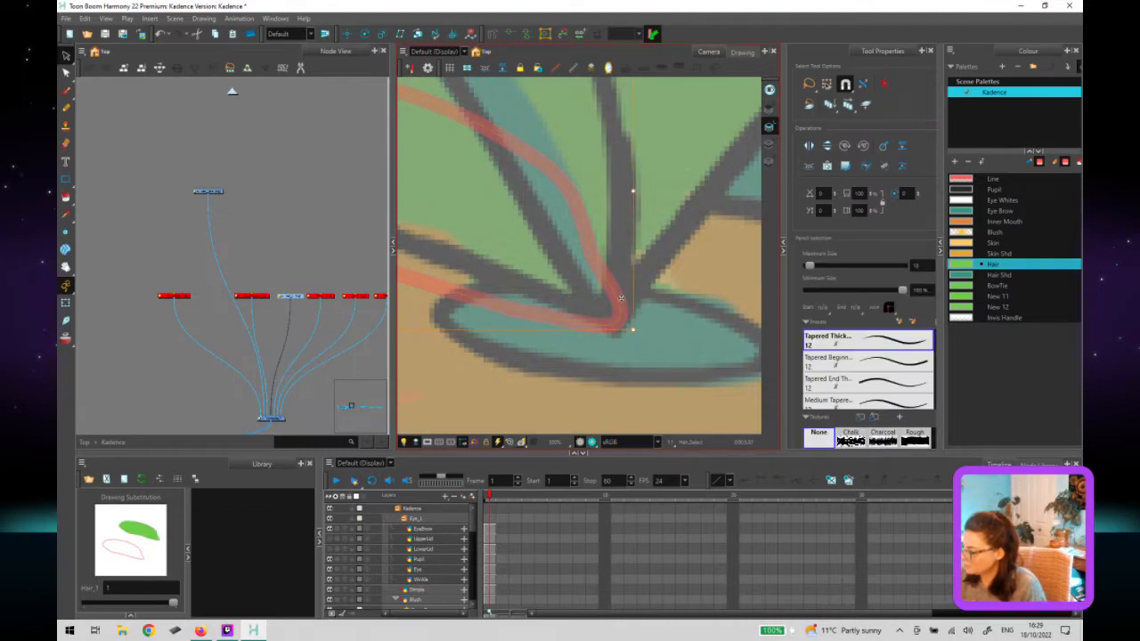
key(alt+q)
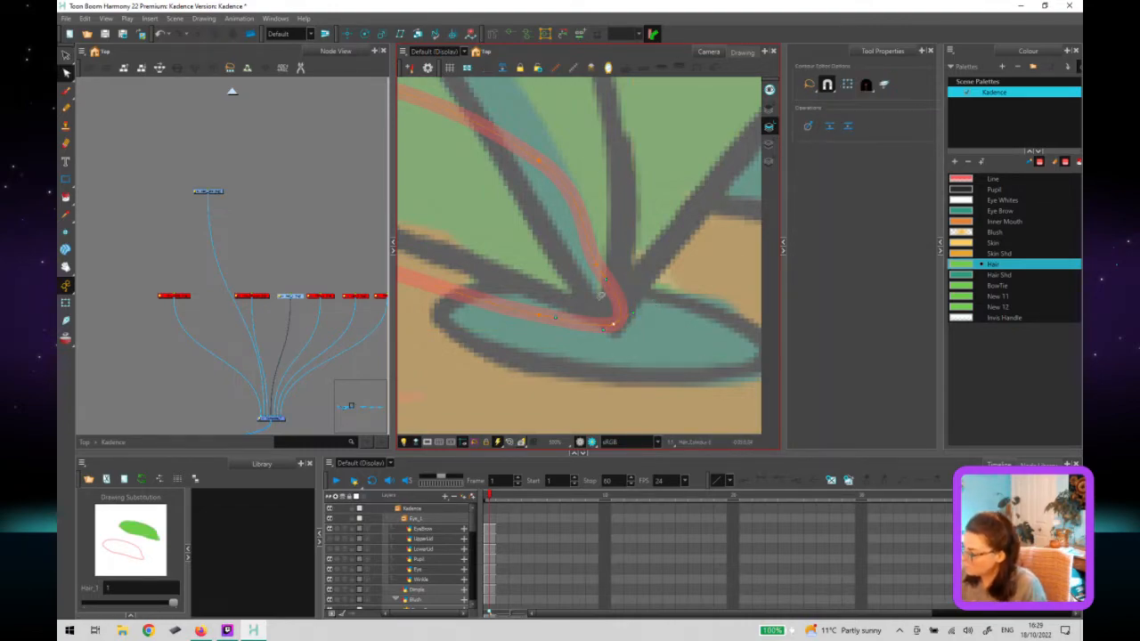
scroll(632, 269, down, 2)
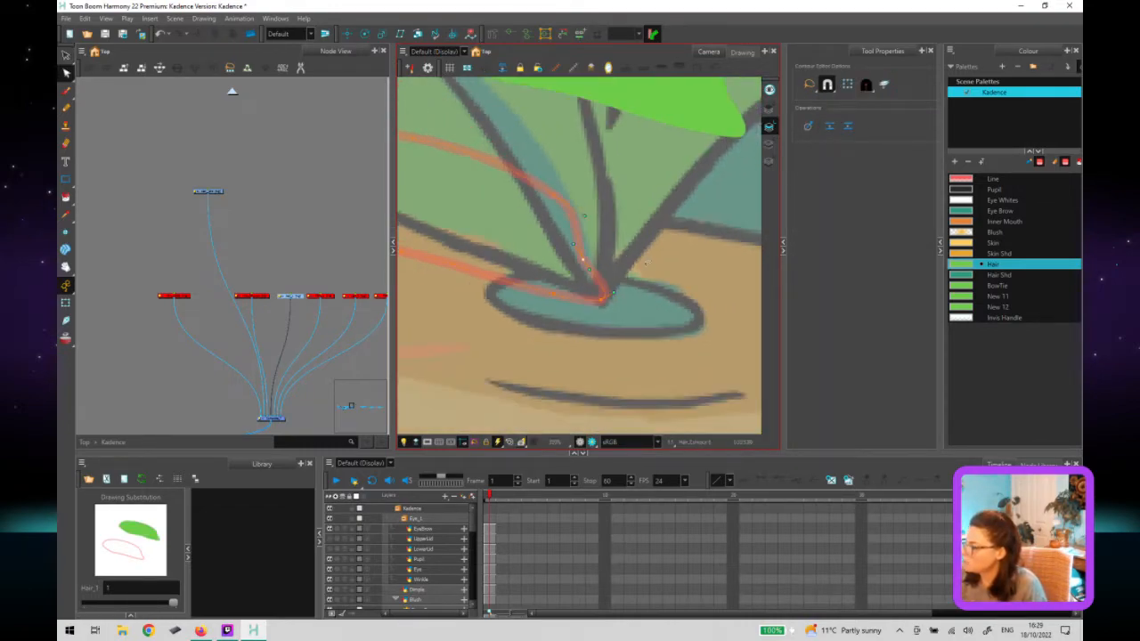
scroll(598, 249, down, 3)
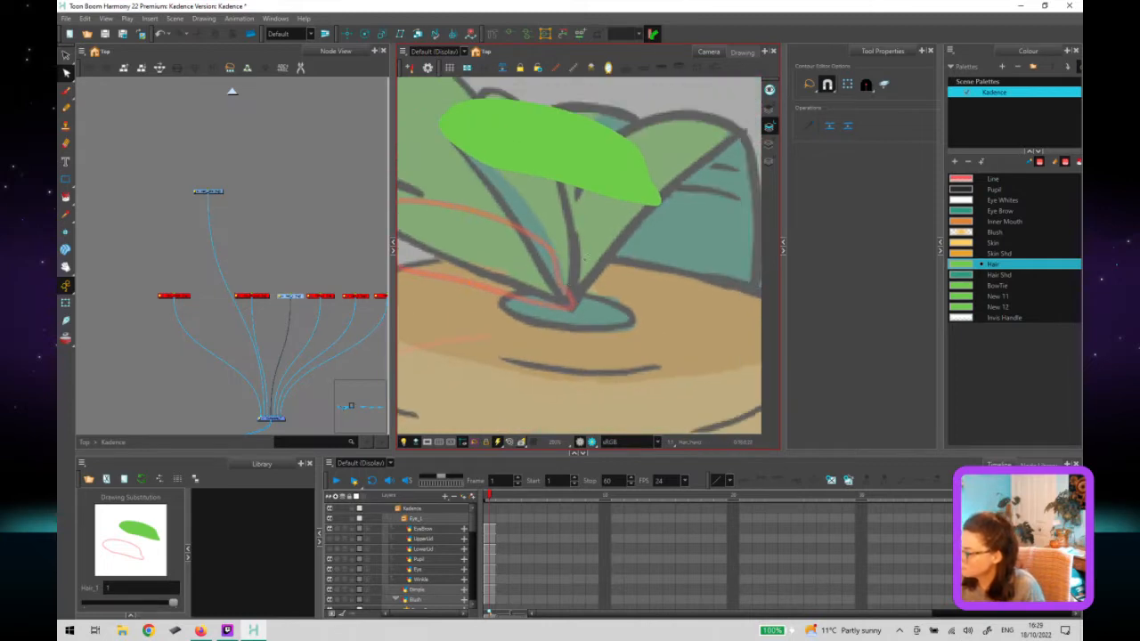
scroll(584, 258, left, 1)
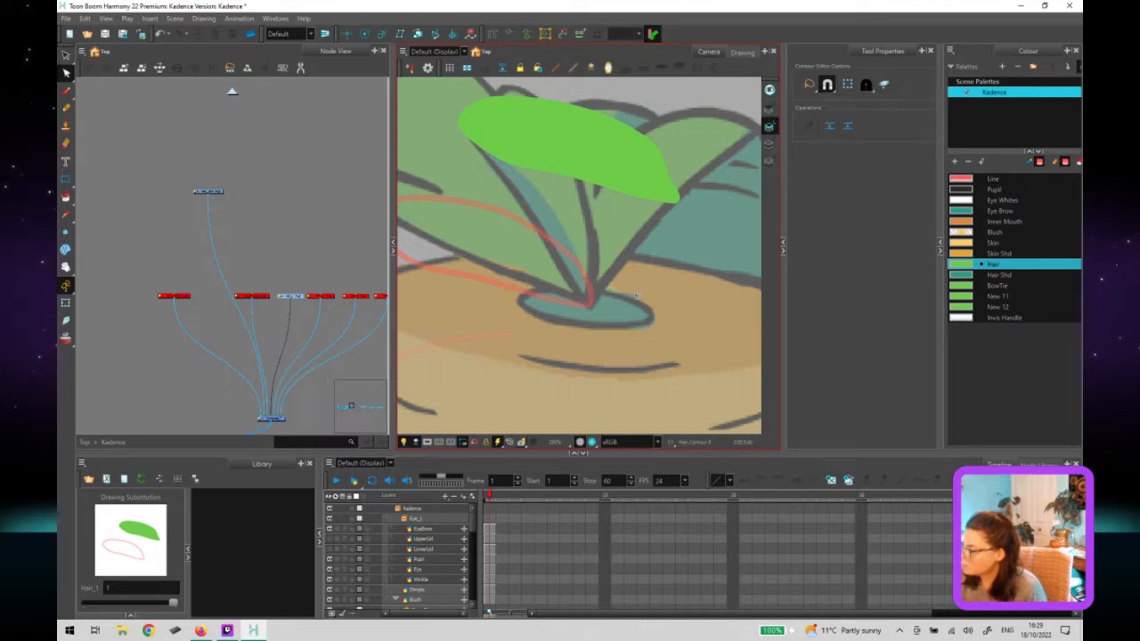
scroll(587, 250, down, 2)
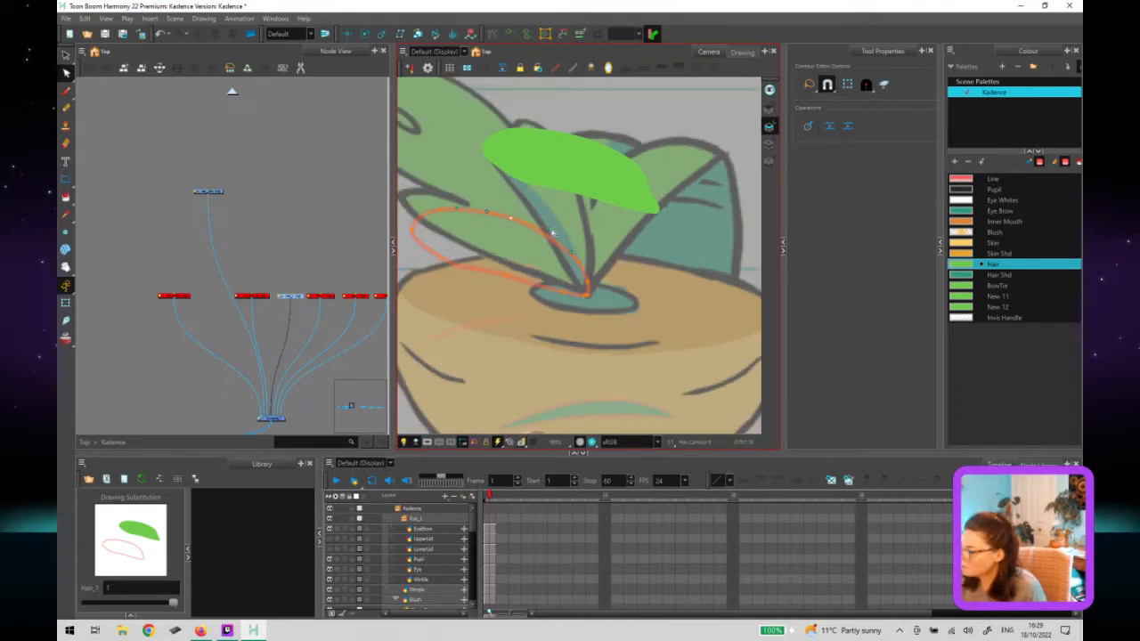
scroll(622, 323, down, 1)
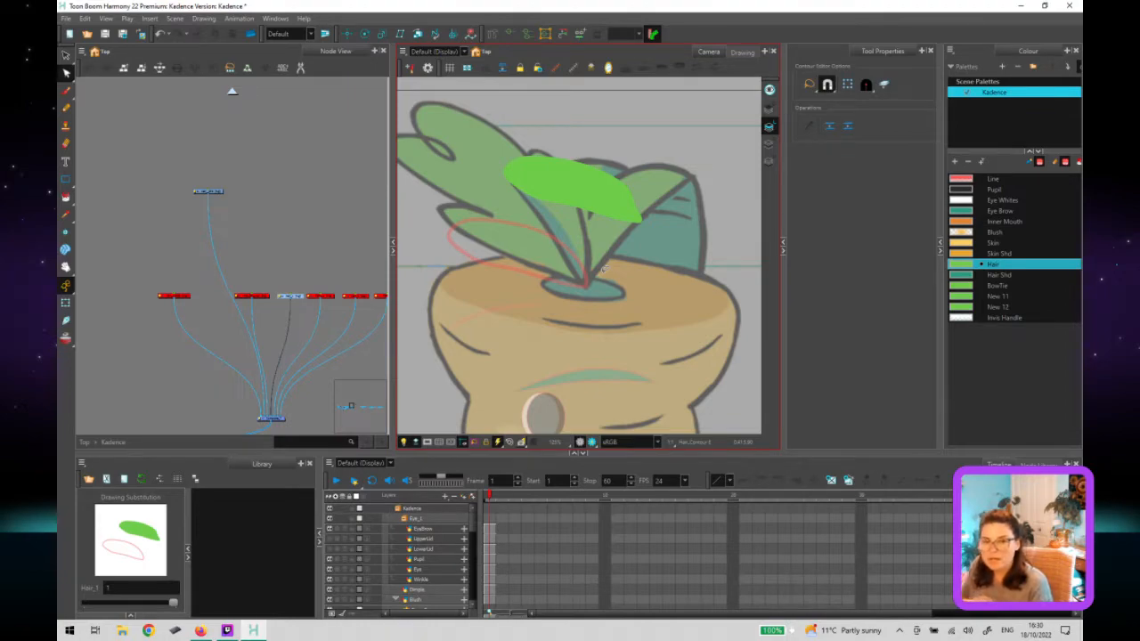
Fine-tune the Hair_1 outline's curve just above its base against the design's leaf.
click(608, 172)
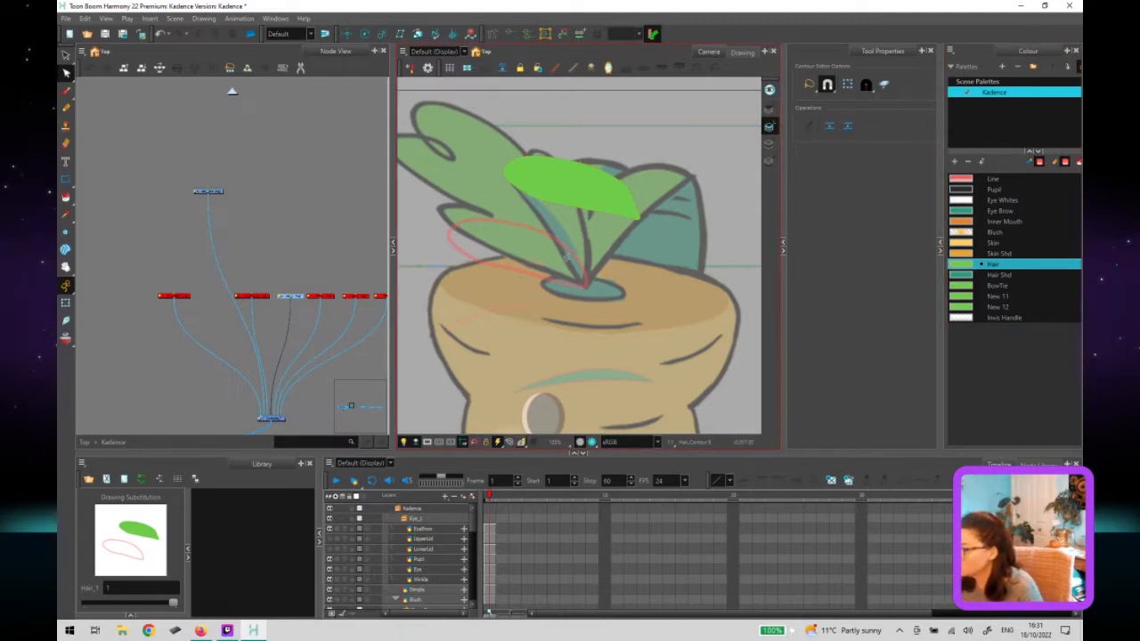
scroll(575, 251, up, 2)
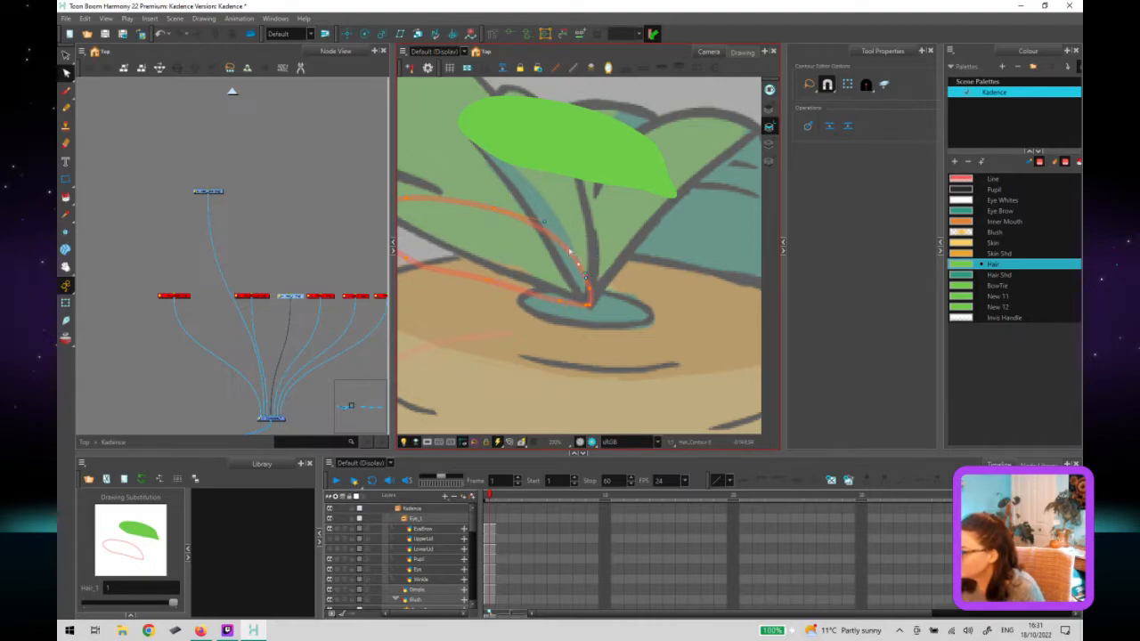
key(Escape)
click(565, 249)
key(Escape)
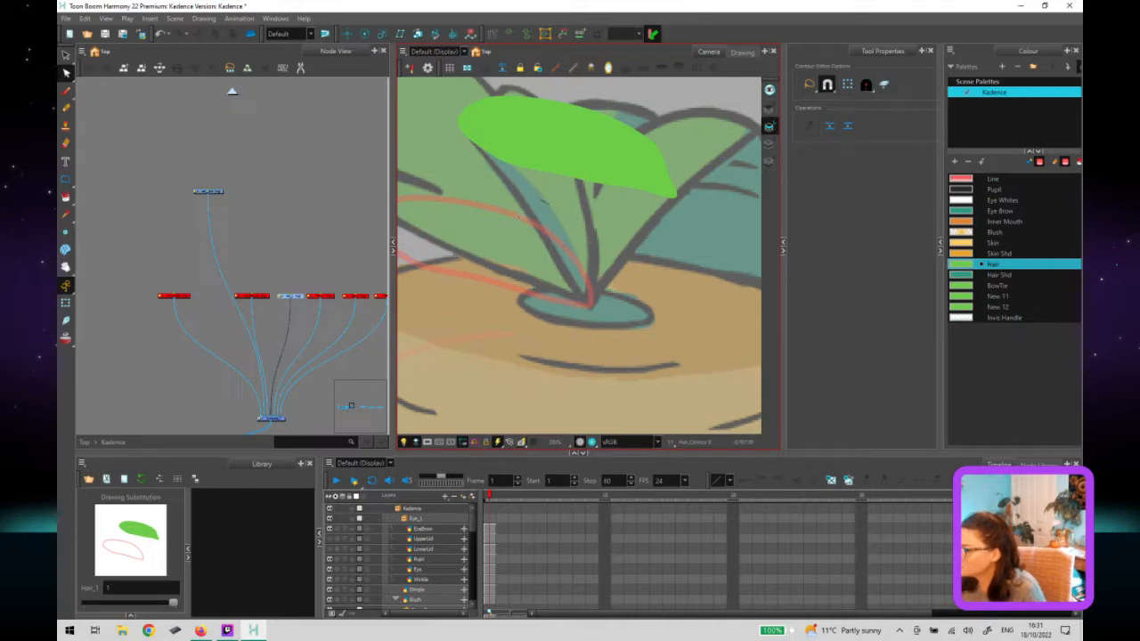
key(2)
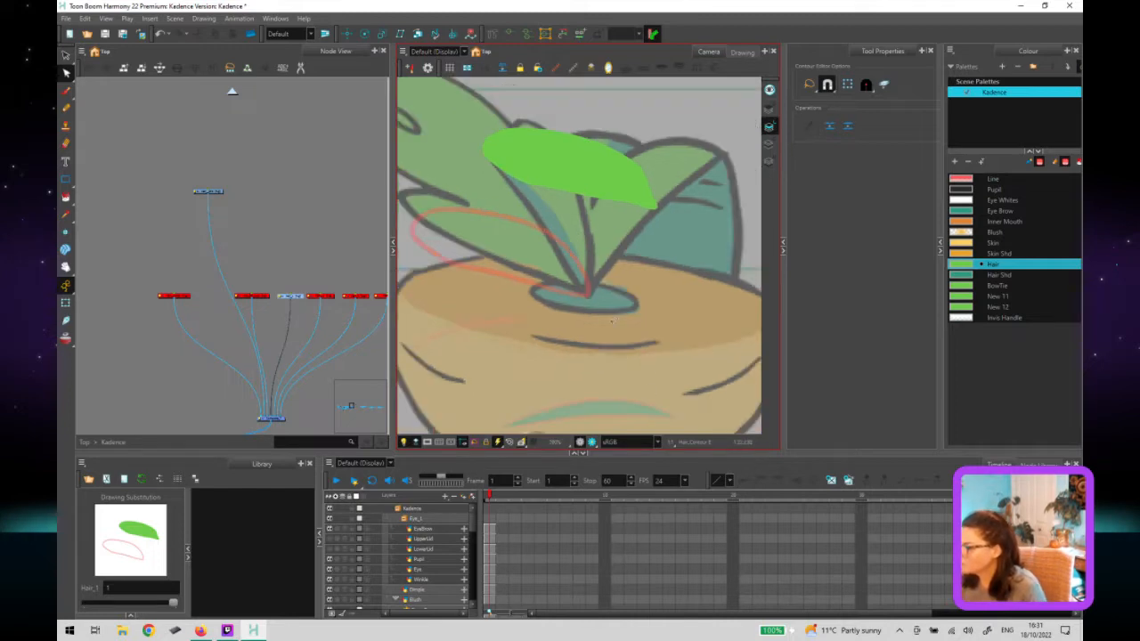
Paint the reshaped Hair_1 outline with the Hair colour and delete the detached old fill.
click(613, 178)
key(Escape)
click(554, 268)
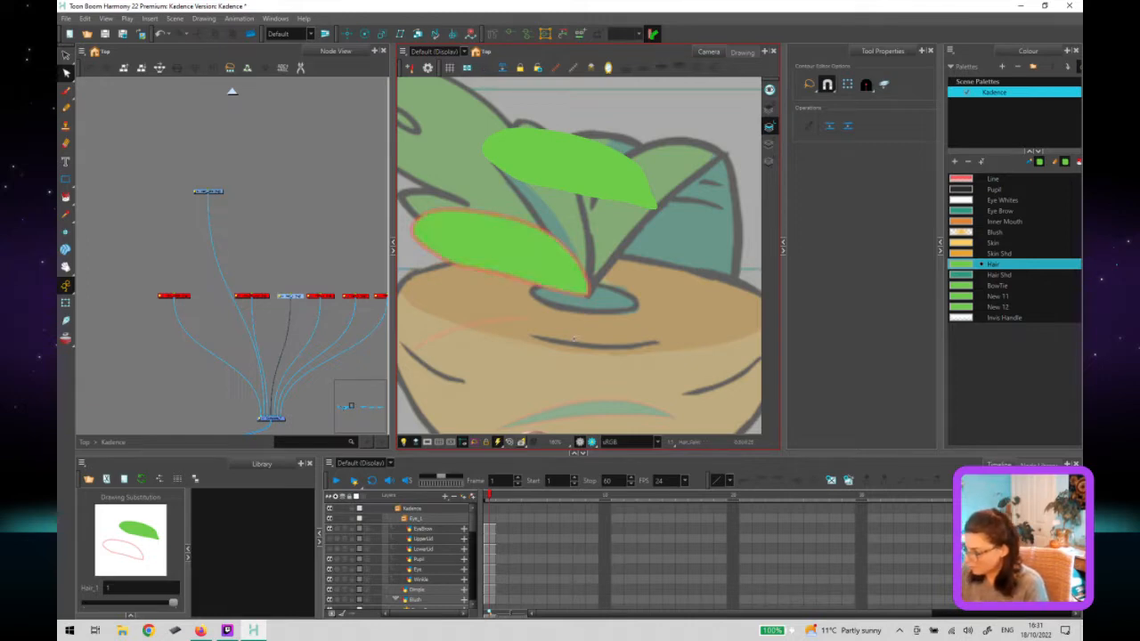
key(alt+s)
click(635, 187)
key(Delete)
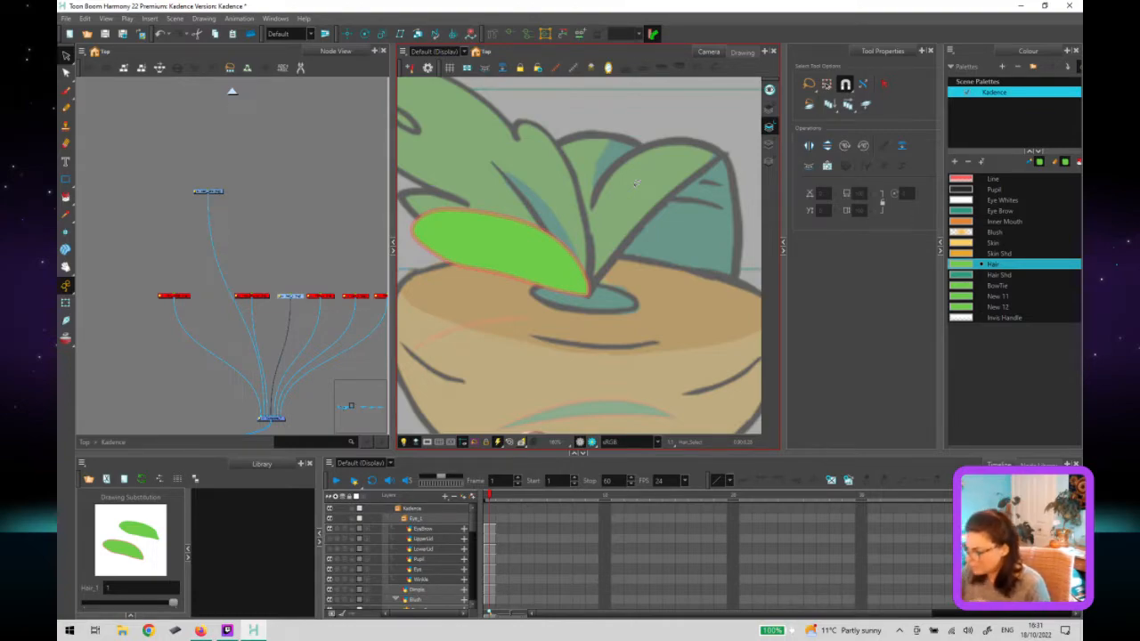
Disable the Hair_1 drawing and enable the neighbouring Hair_2 drawing.
click(303, 307)
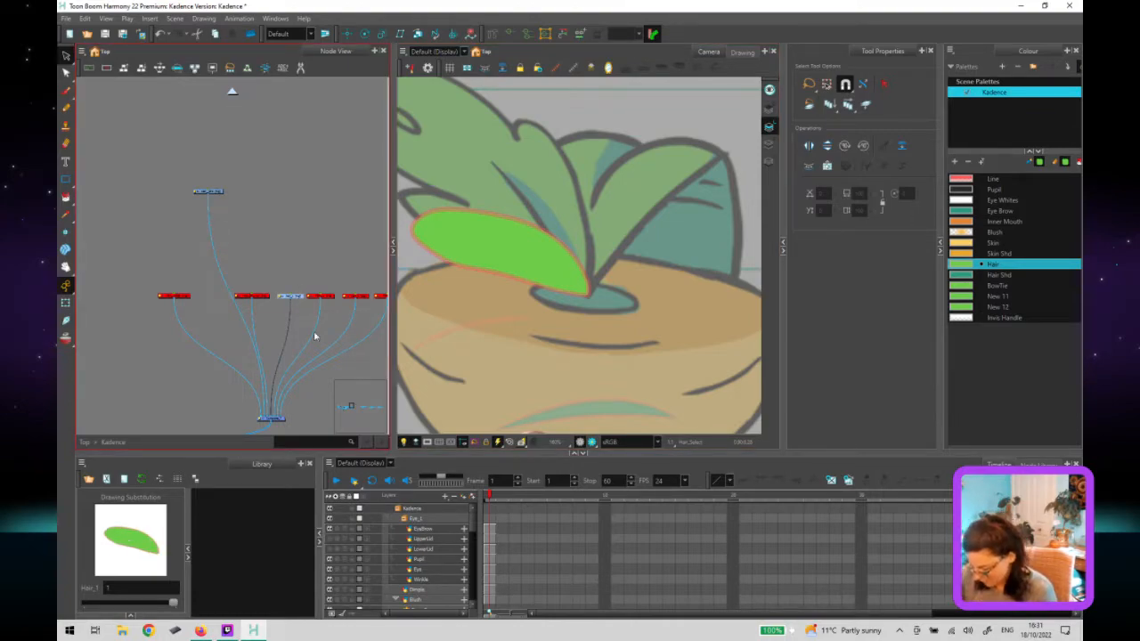
key(Delete)
key(ctrl+z)
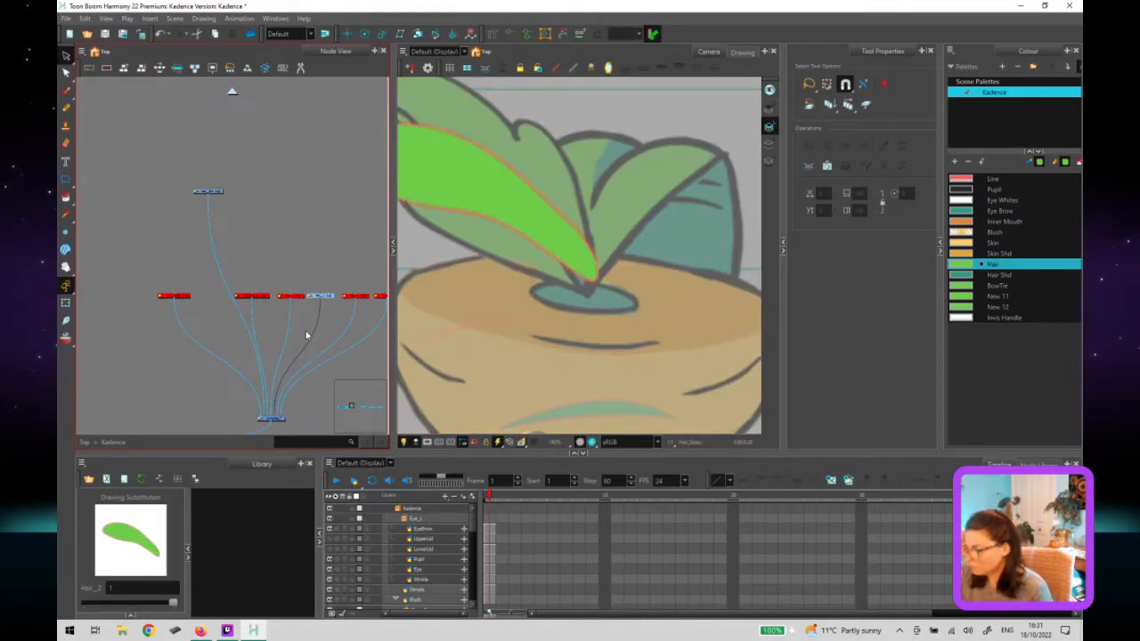
Reshape the base of the Hair_2 leaf with the Contour Editor so it narrows to a point at the hair socket.
click(602, 303)
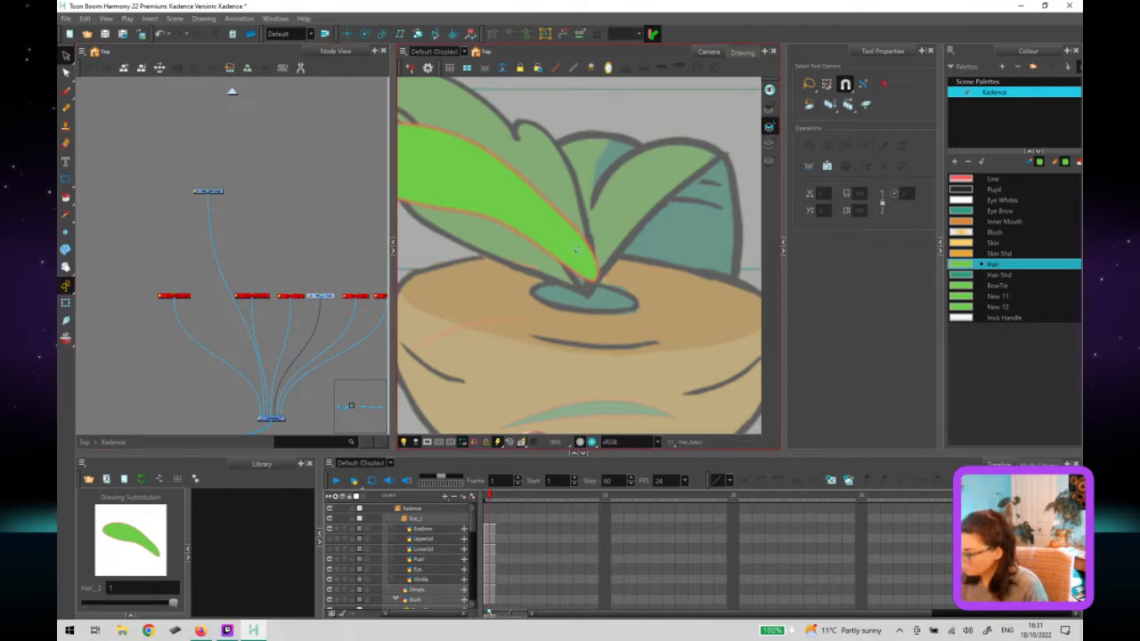
key(alt+q)
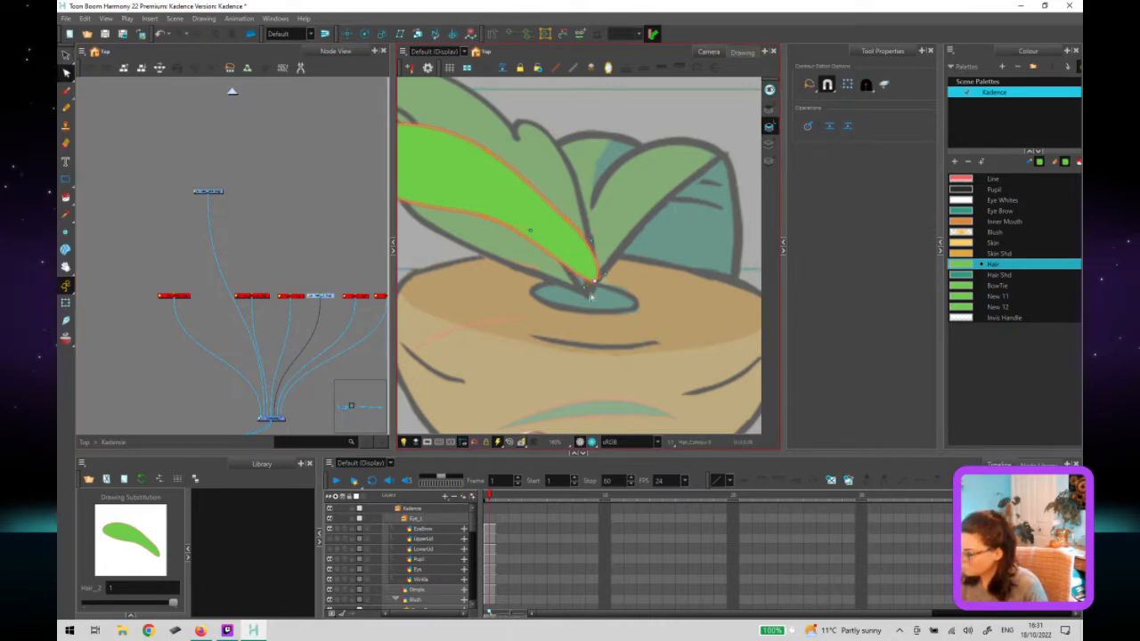
click(589, 283)
drag(587, 286, 579, 301)
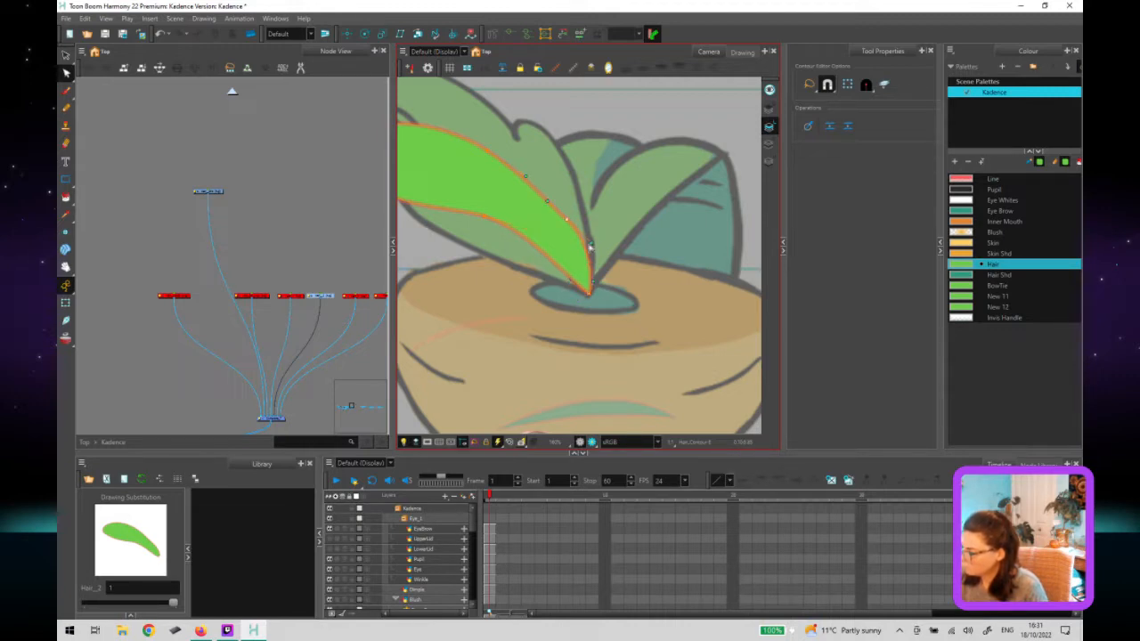
click(598, 163)
scroll(611, 312, down, 2)
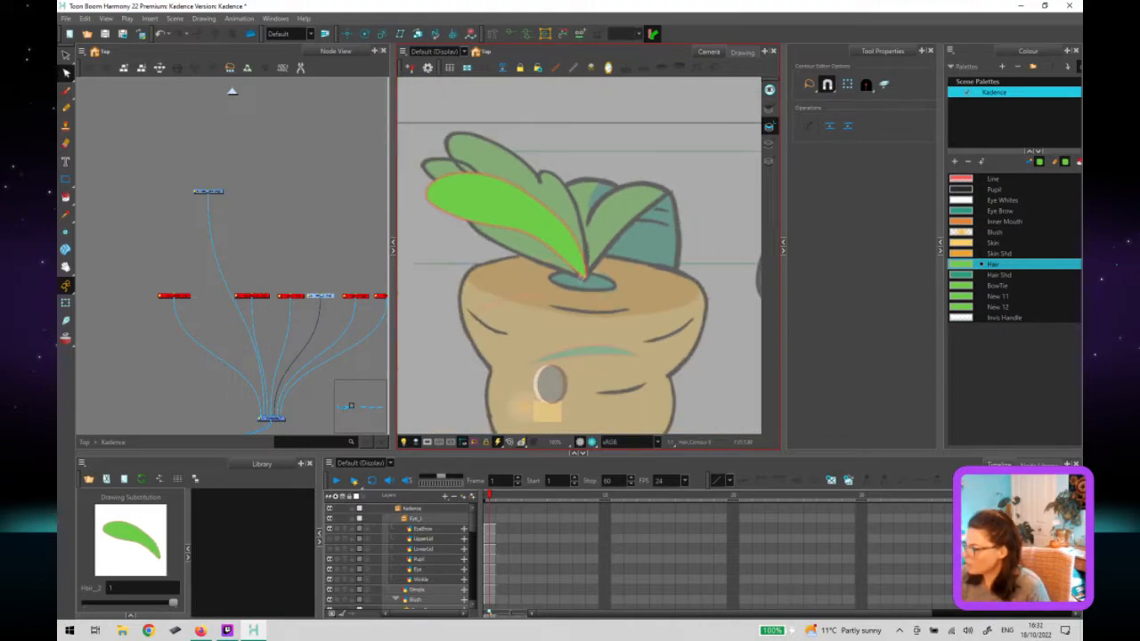
click(326, 300)
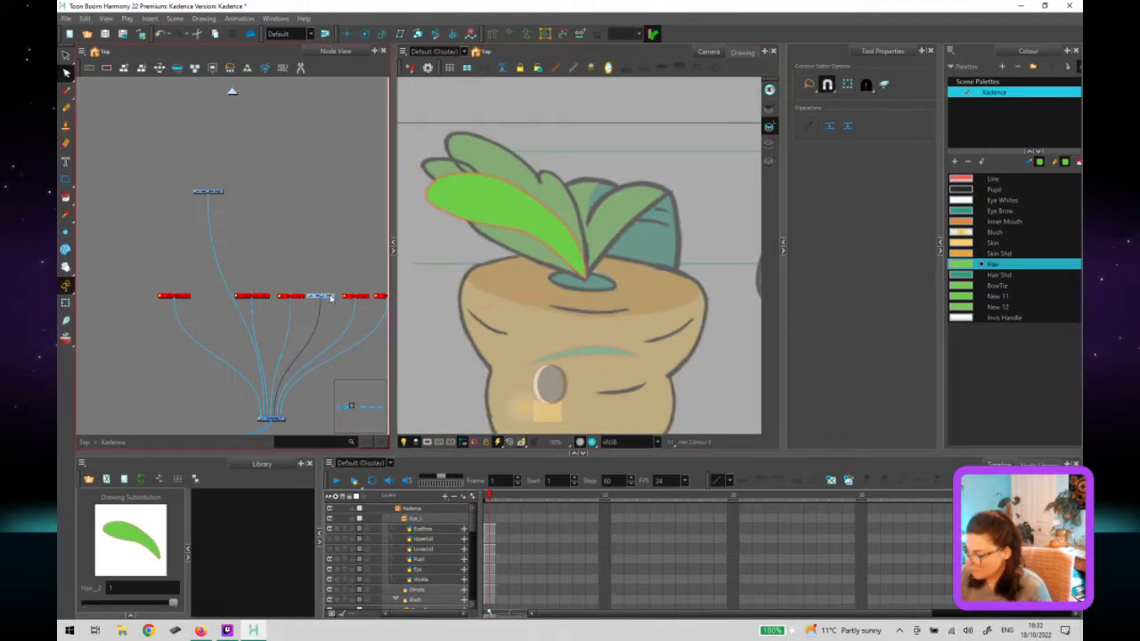
Disable the Hair_2 drawing and enable the neighbouring Hair_3 drawing.
key(d)
click(363, 330)
click(357, 297)
click(358, 307)
click(358, 306)
key(d)
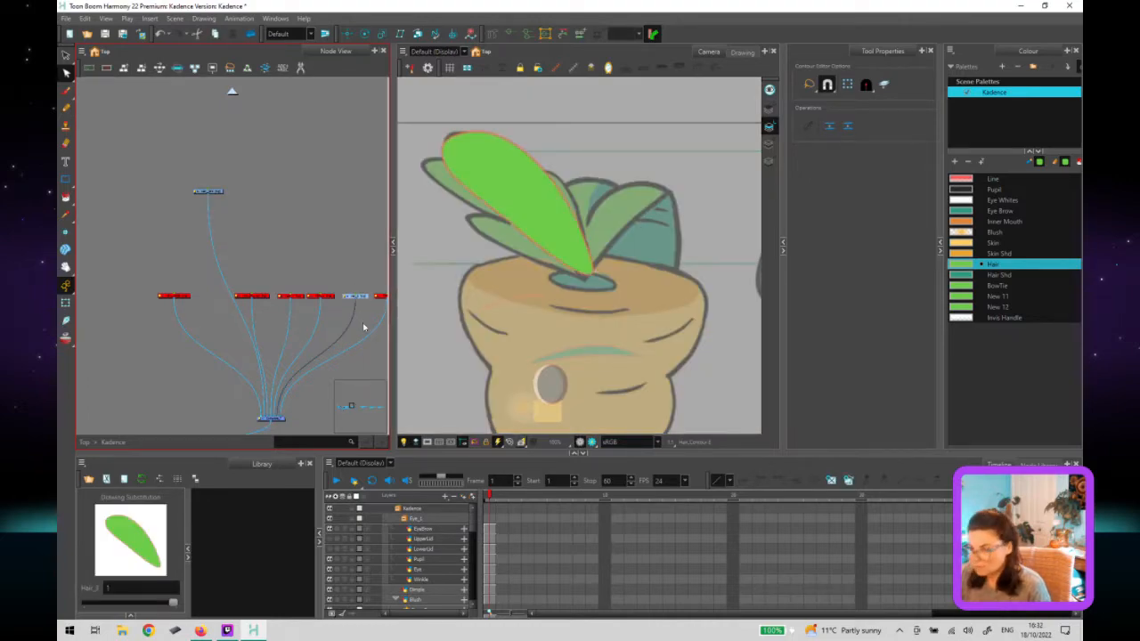
Move the green fill of the Hair_3 leaf aside so its outline is left over the design's leaf.
drag(330, 340, 290, 341)
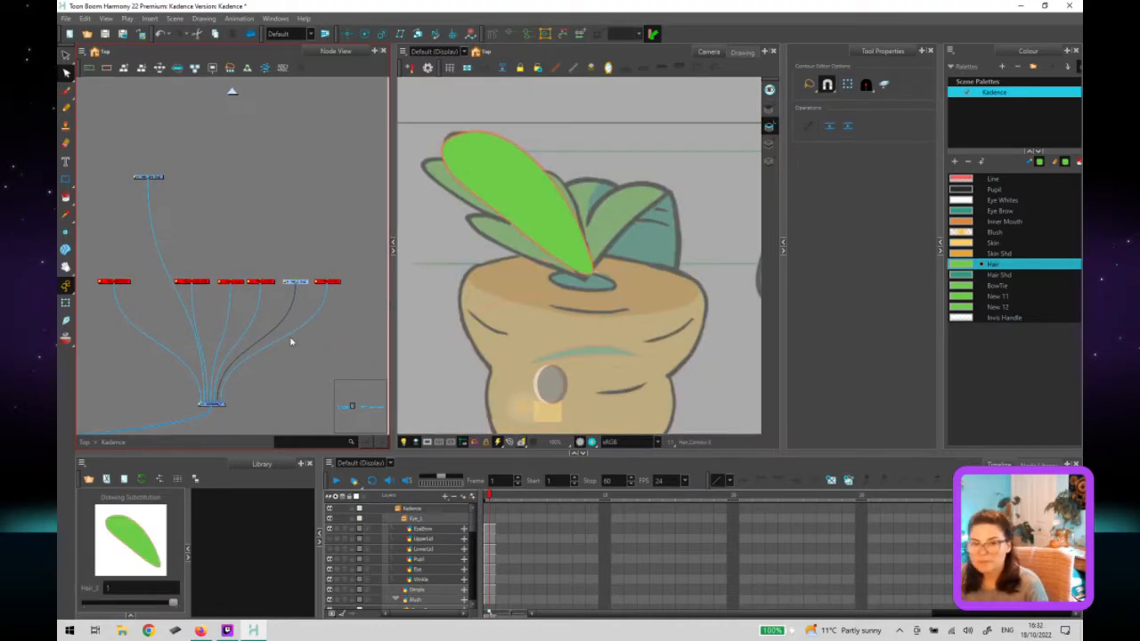
click(561, 162)
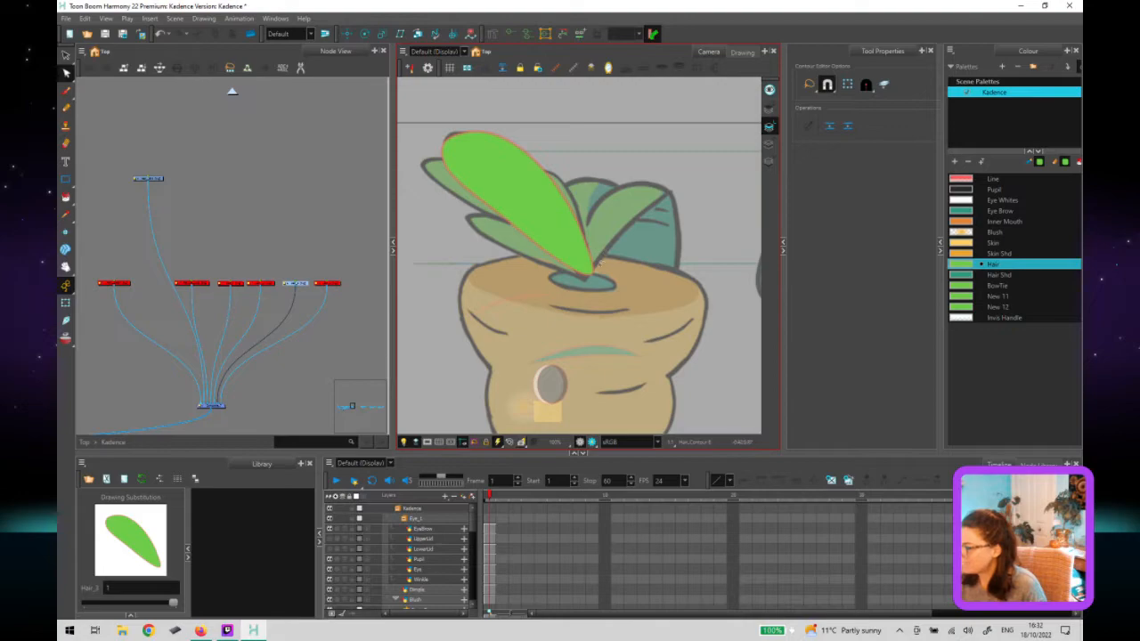
key(alt+s)
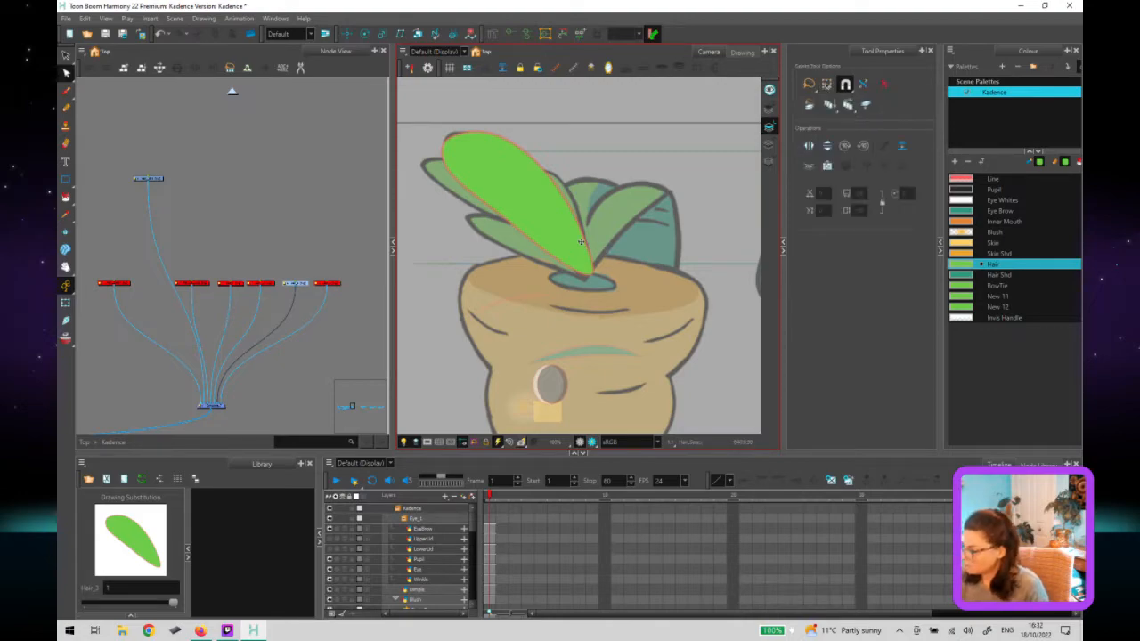
drag(568, 252, 654, 204)
Reshape the base of the Hair_3 outline with the Contour Editor so it narrows to a point at the hair socket.
scroll(607, 297, up, 4)
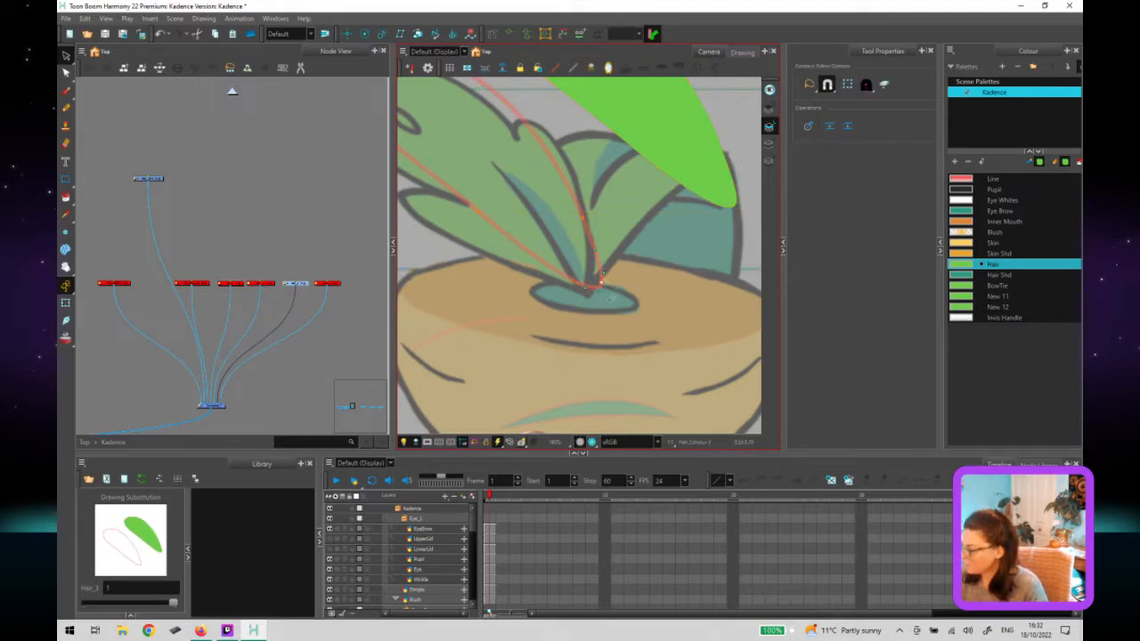
mouse_move(602, 279)
mouse_down()
mouse_move(606, 289)
mouse_move(589, 290)
mouse_up()
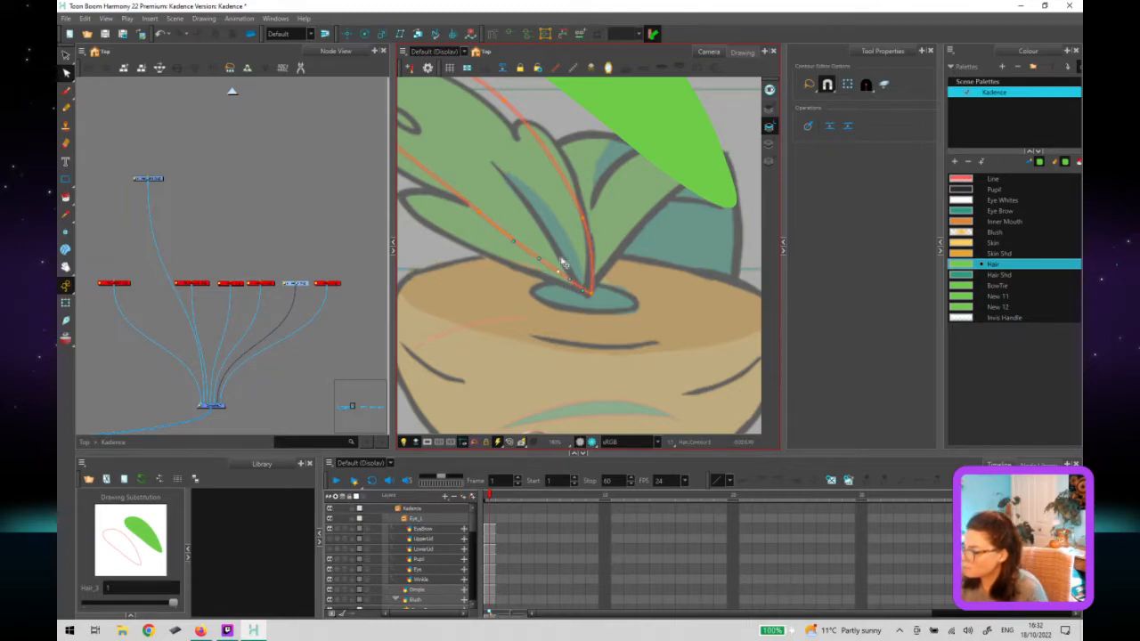
drag(586, 292, 593, 258)
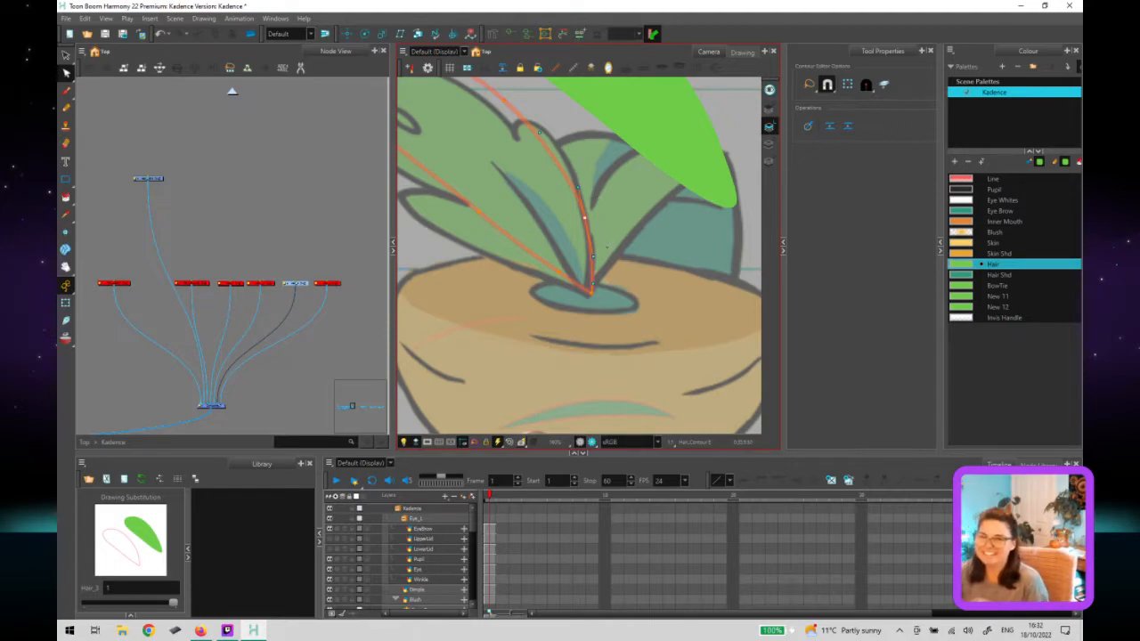
click(628, 227)
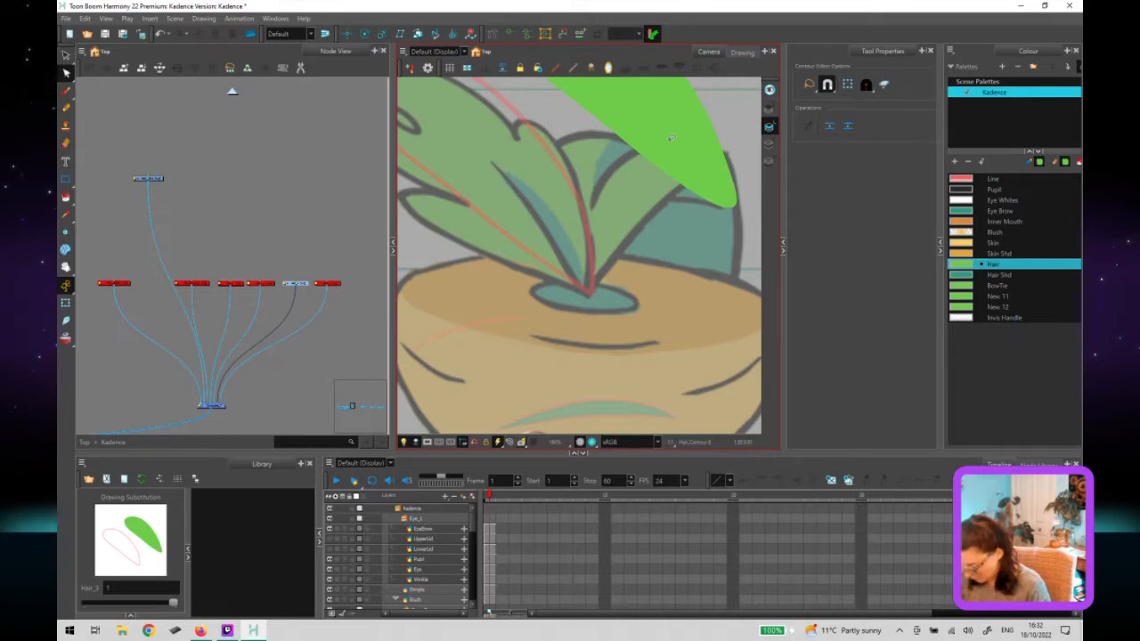
Paint the reshaped Hair_3 outline with the Hair colour and delete the detached old fill.
key(ctrl+z)
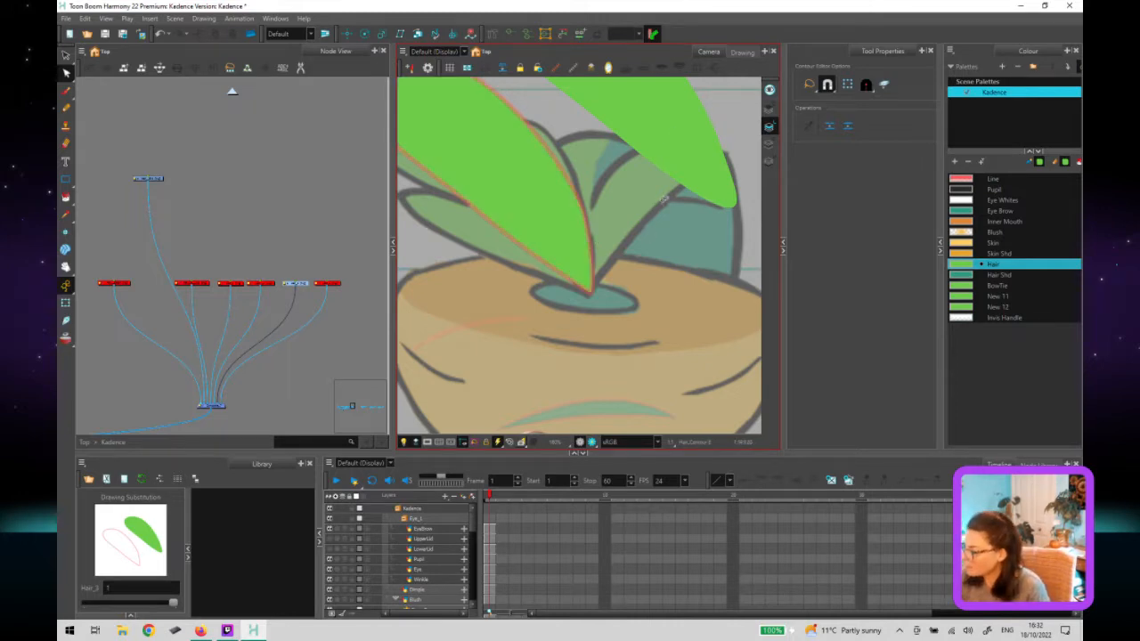
key(alt+s)
click(701, 189)
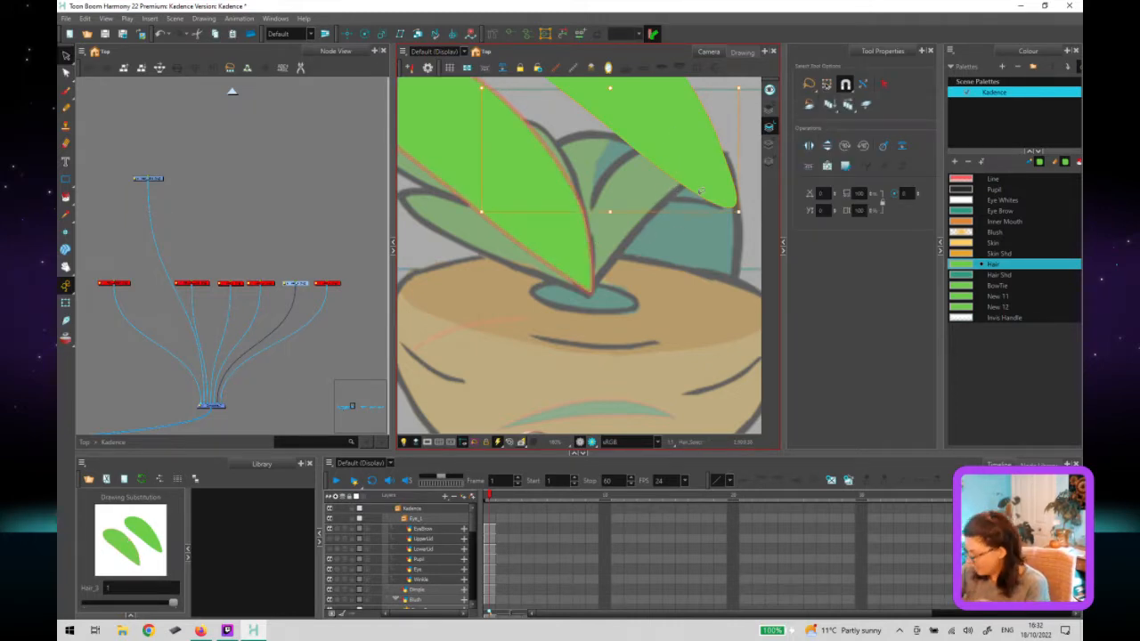
key(Delete)
scroll(634, 258, down, 4)
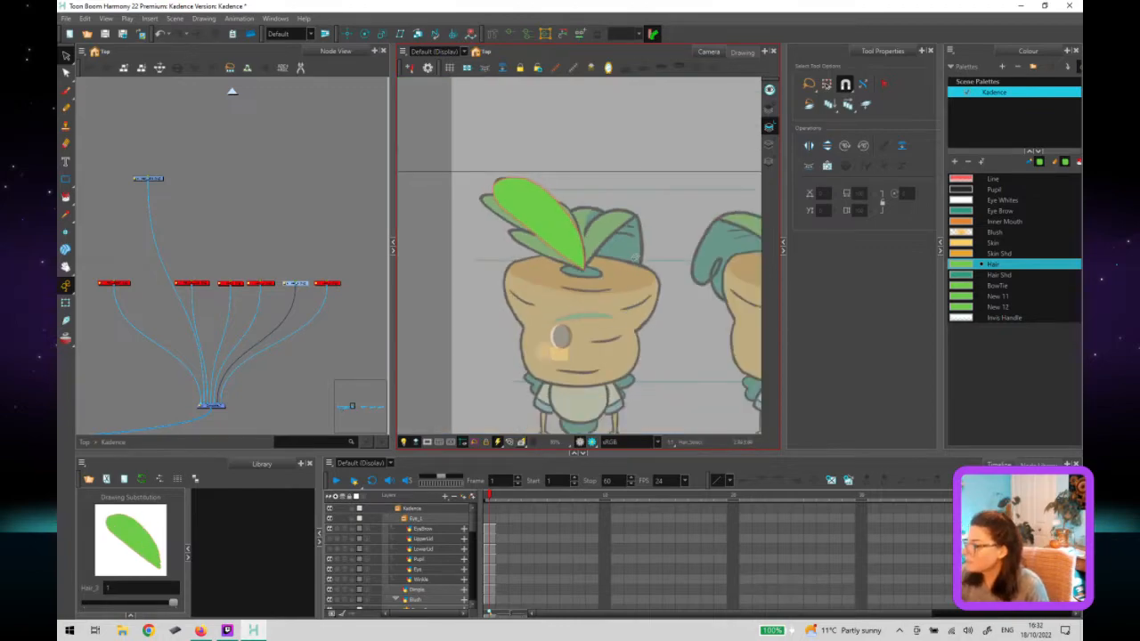
Enable the Hair_4 drawing and disable the Hair_3 drawing.
click(307, 280)
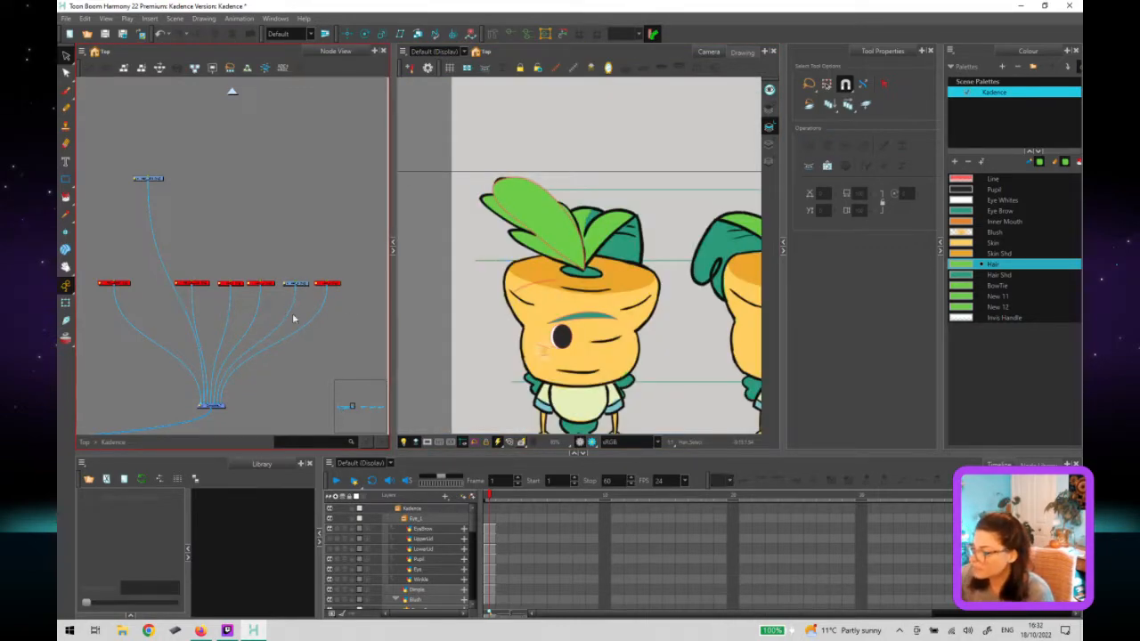
click(296, 317)
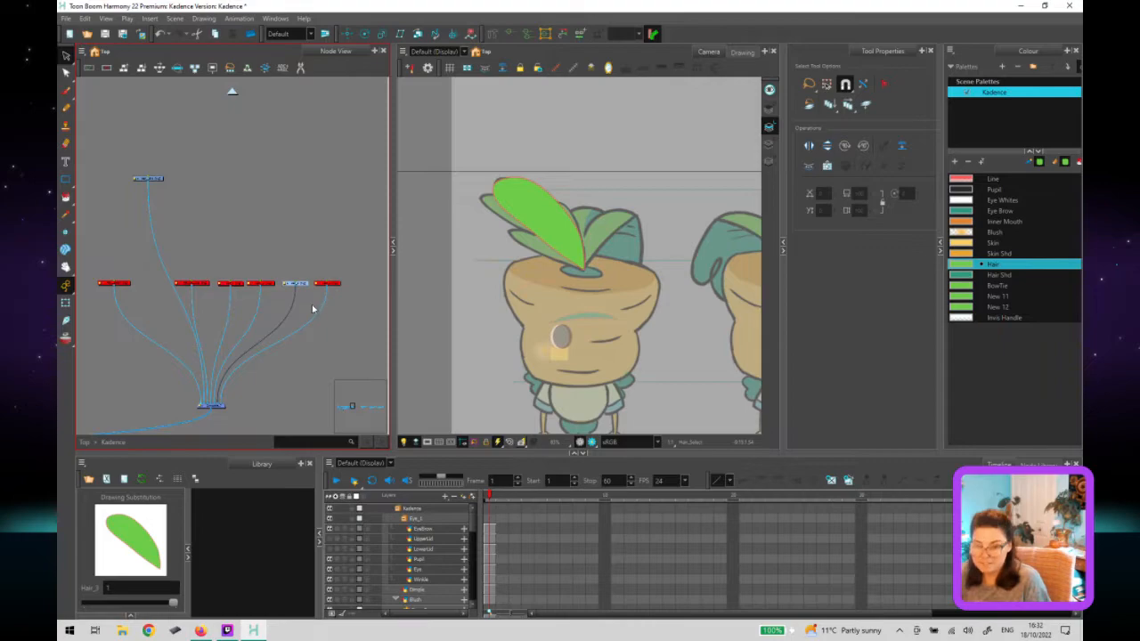
click(349, 274)
click(328, 284)
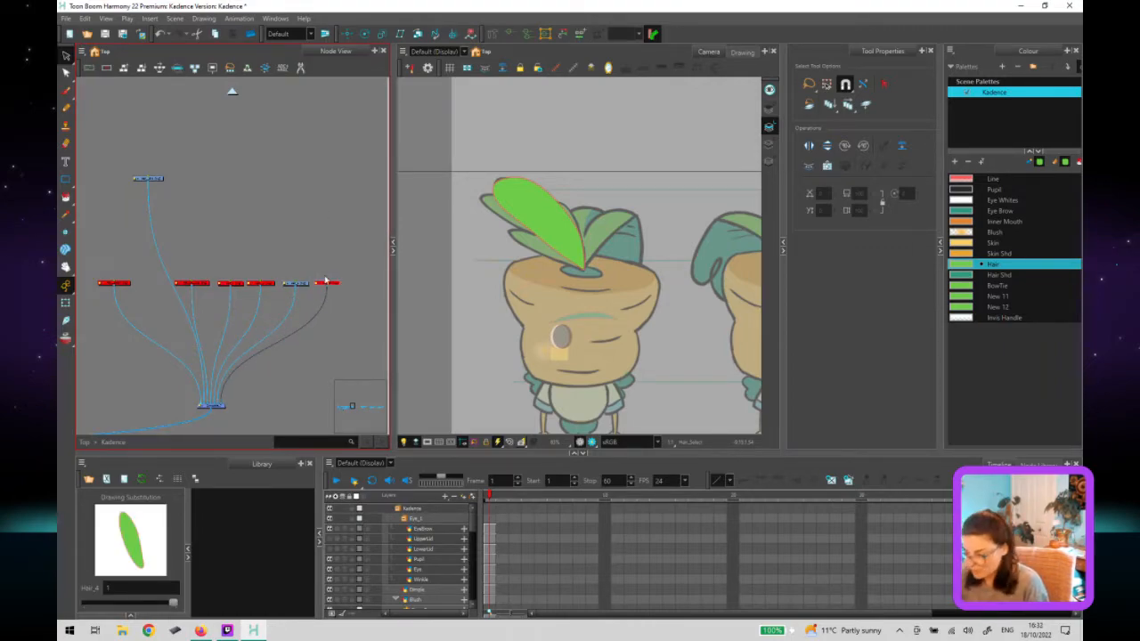
click(338, 283)
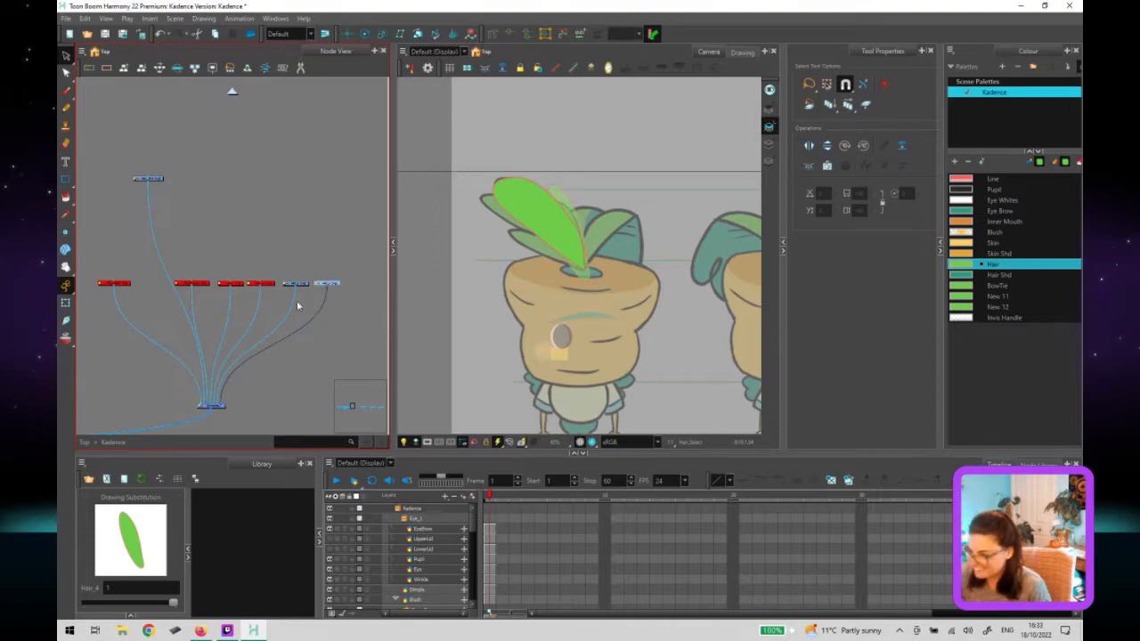
click(296, 283)
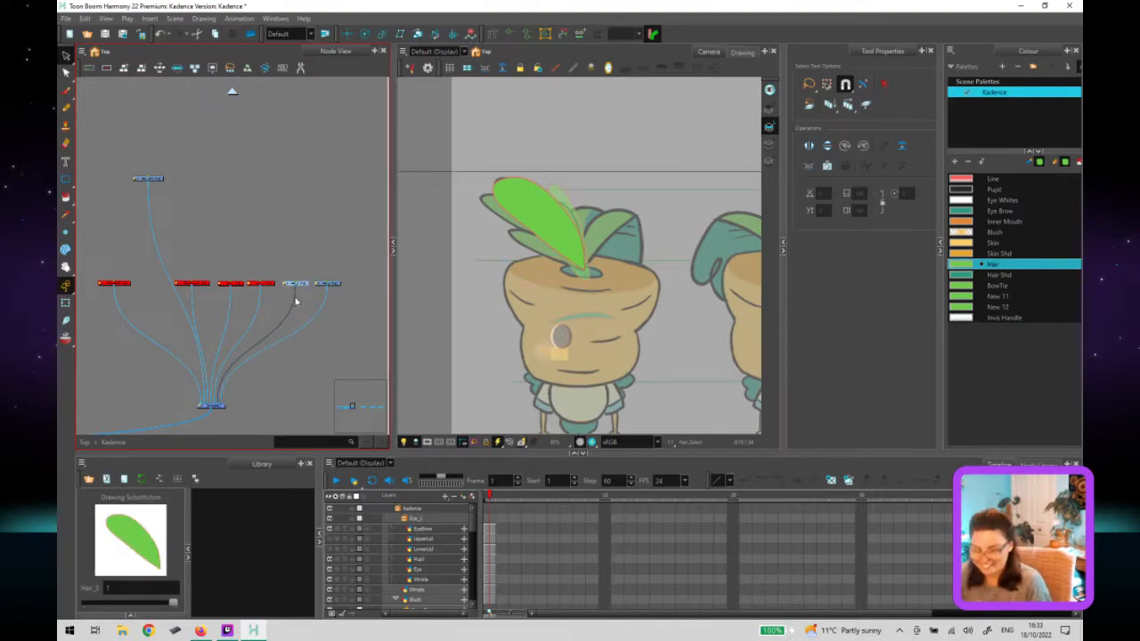
click(307, 283)
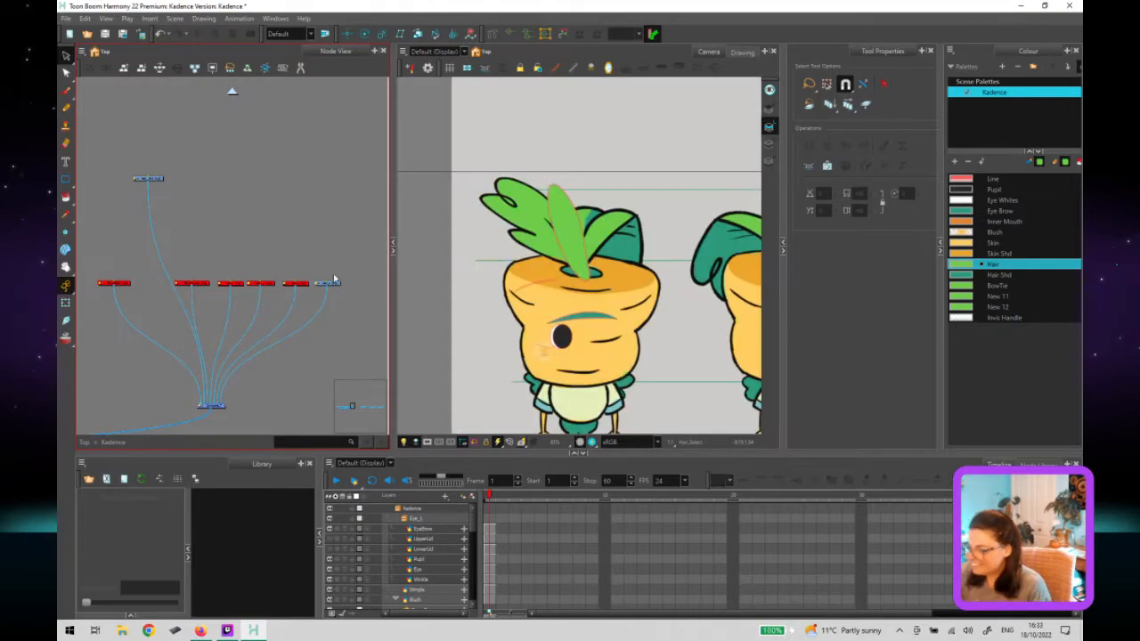
Move the green fill of the Hair_4 leaf aside, away from its outline.
scroll(601, 257, up, 2)
click(571, 272)
drag(656, 251, 660, 246)
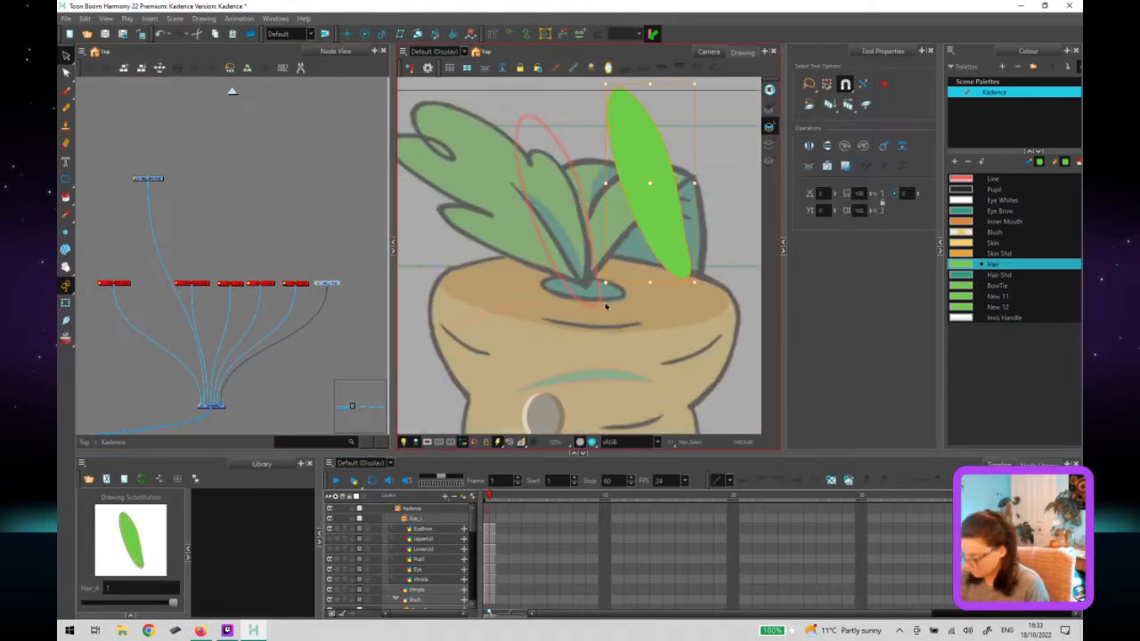
Pull both sides and the bottom of the Hair_4 outline inward with the Contour Editor so its base sits within the hair socket.
key(alt+q)
scroll(592, 287, up, 4)
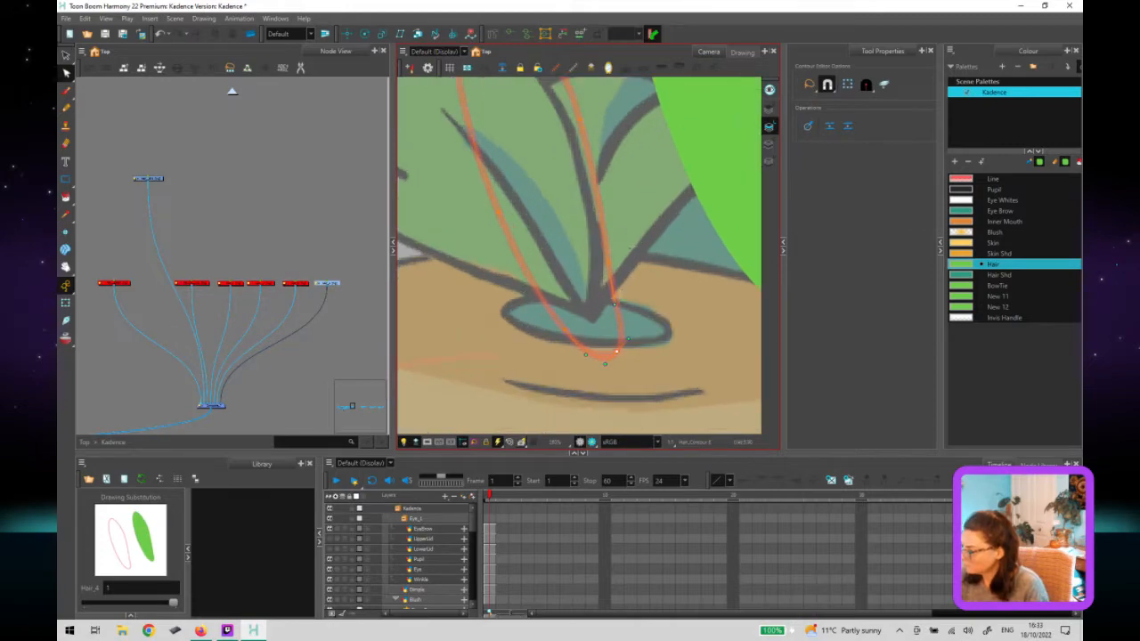
drag(629, 248, 607, 220)
drag(610, 272, 599, 269)
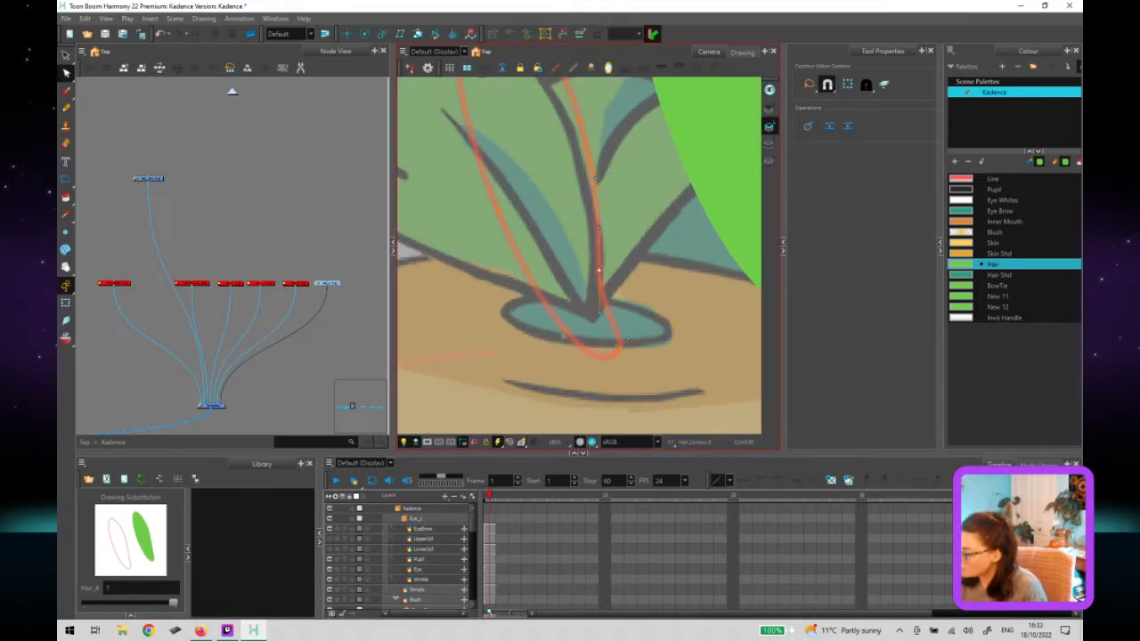
click(559, 305)
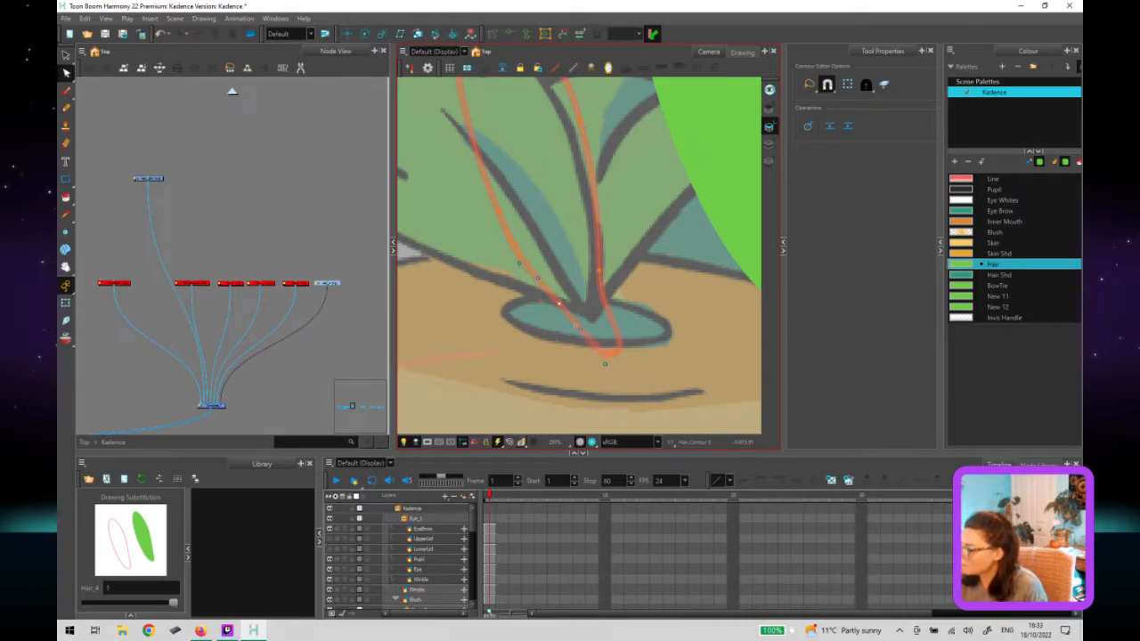
drag(559, 304, 553, 299)
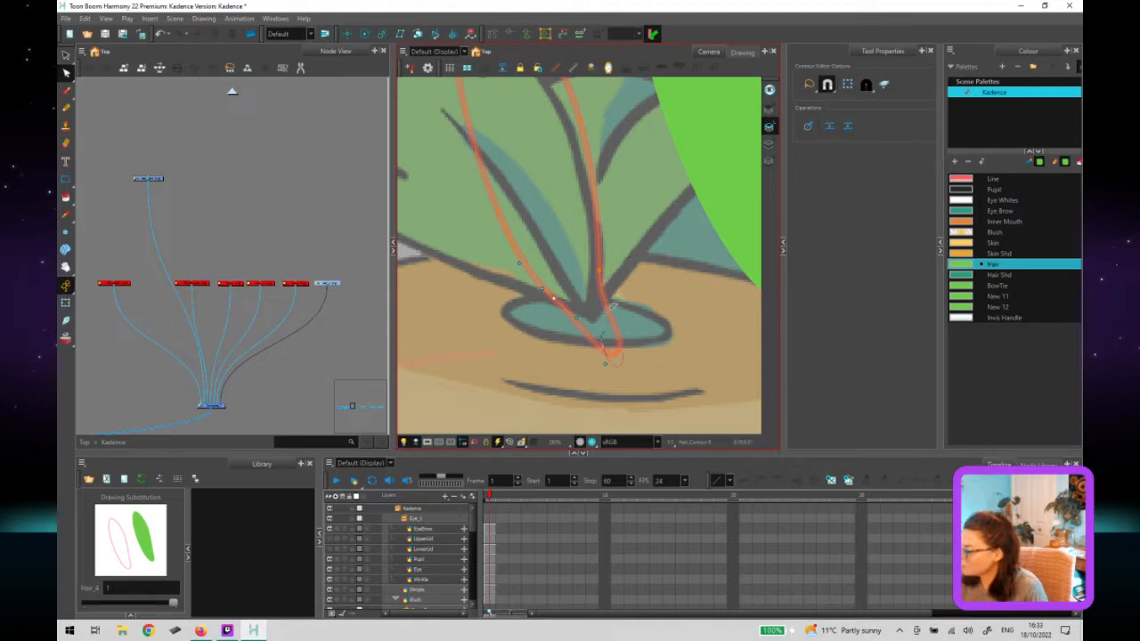
drag(606, 355, 601, 317)
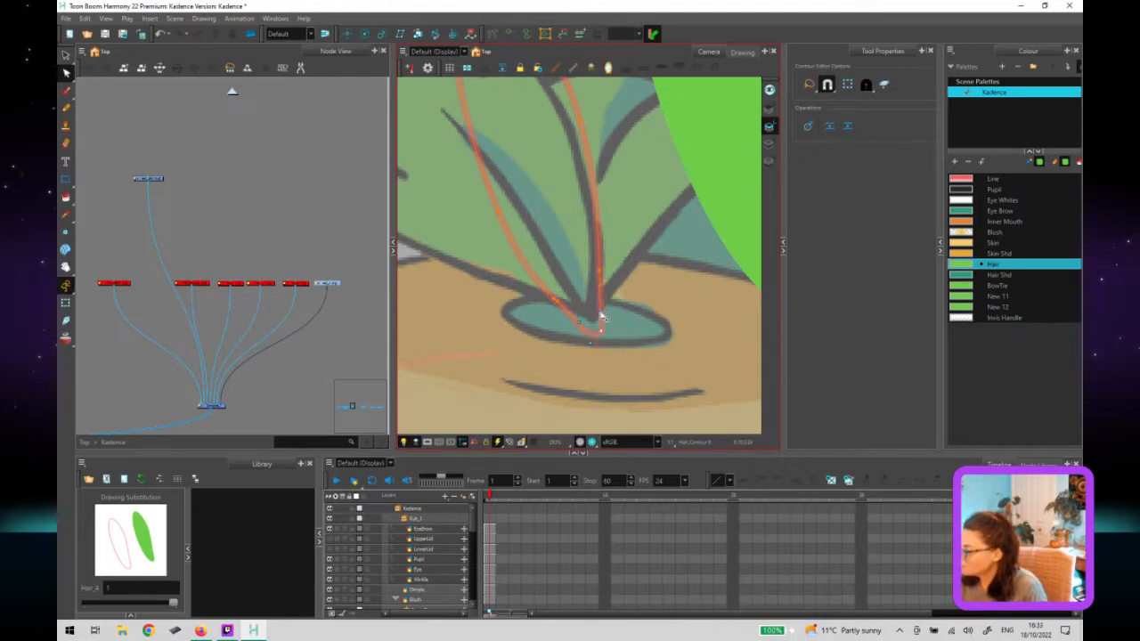
Narrow the bottom of the Hair_4 outline to a point where the design's leaves meet in the socket.
click(601, 317)
click(591, 339)
drag(603, 336, 594, 322)
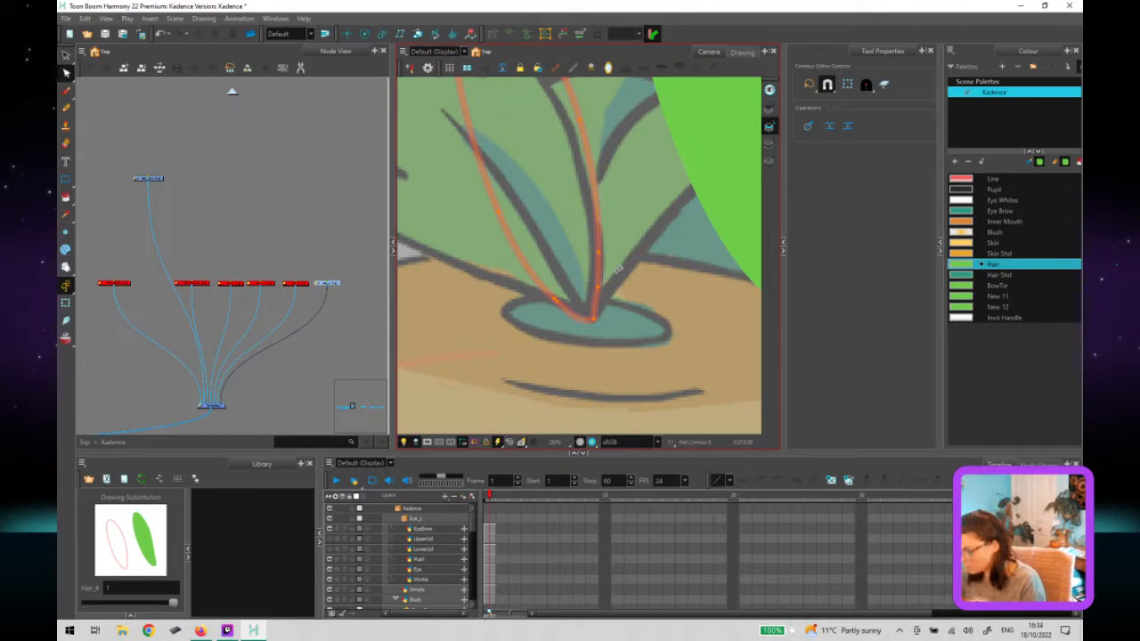
click(619, 269)
scroll(624, 250, down, 3)
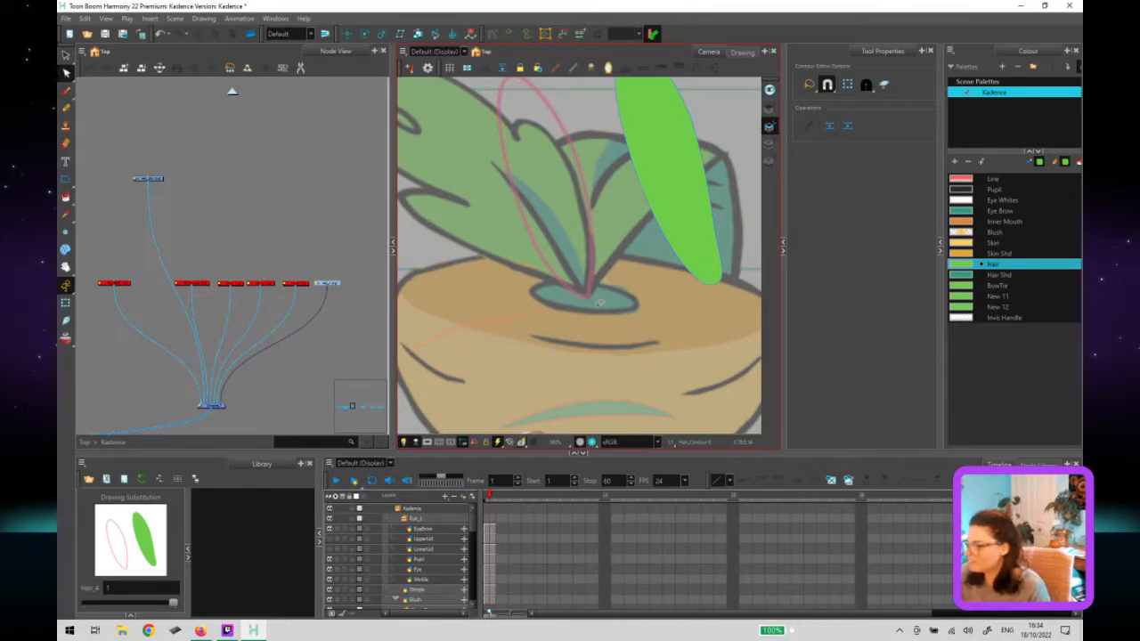
Fine-tune the pointed tip of the Hair_4 outline and the curve just above it against the design's lines.
click(589, 294)
scroll(583, 298, up, 3)
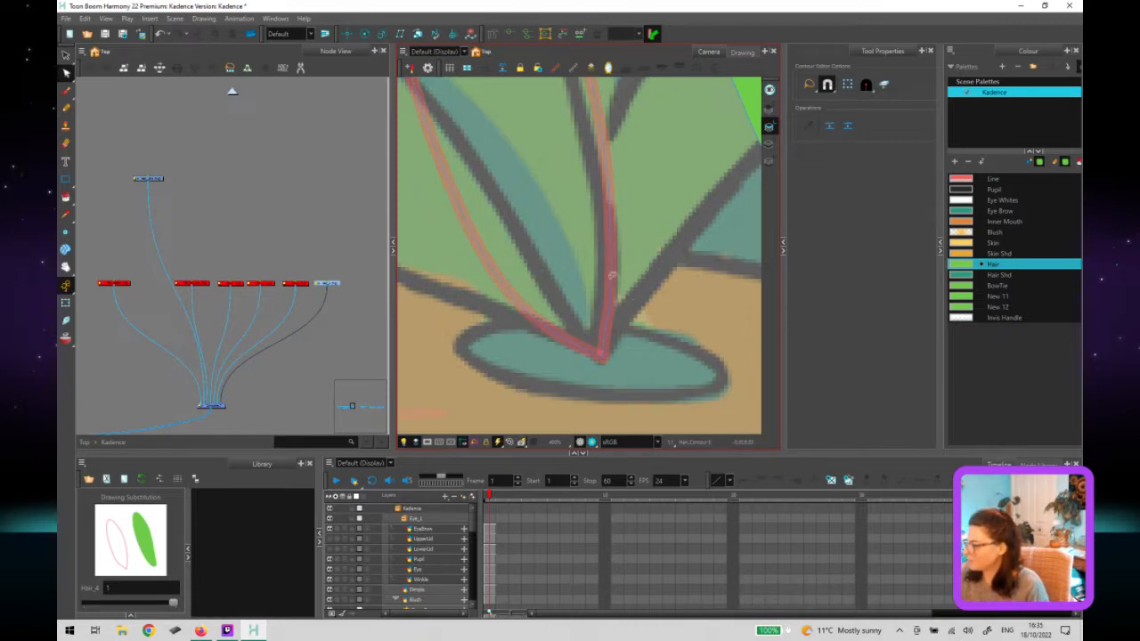
click(634, 312)
click(618, 304)
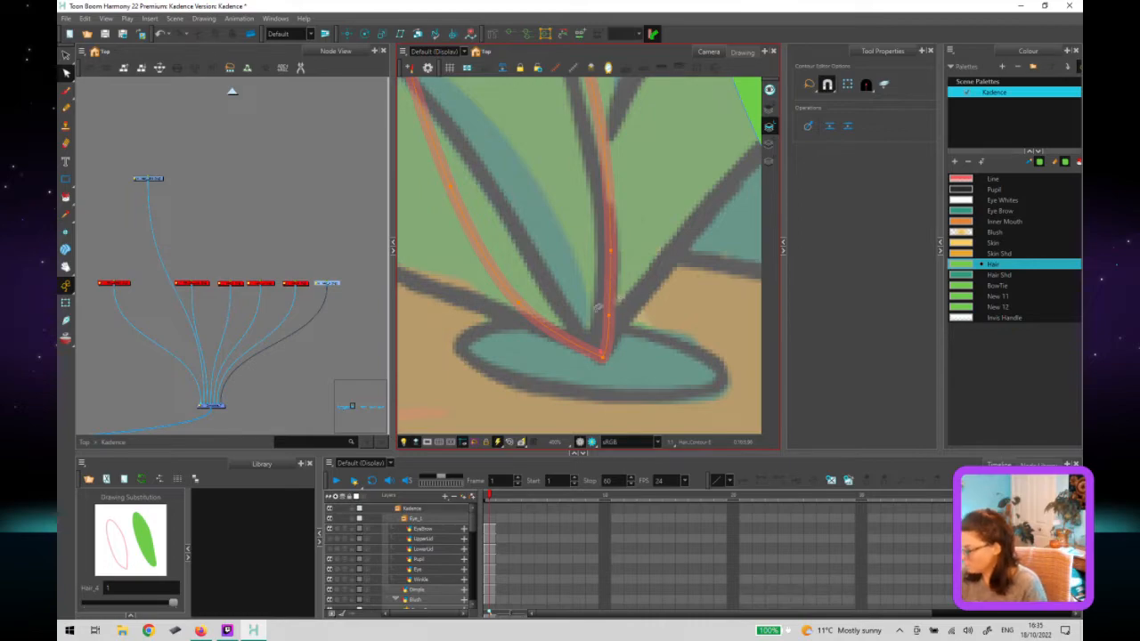
key(Escape)
scroll(634, 330, down, 2)
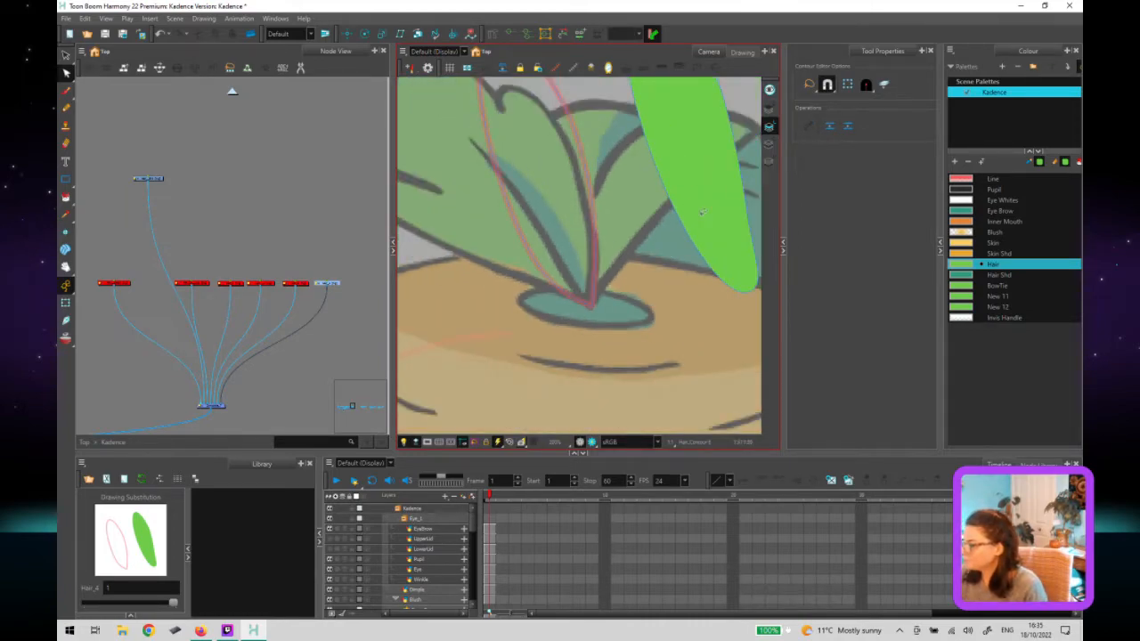
scroll(701, 212, down, 1)
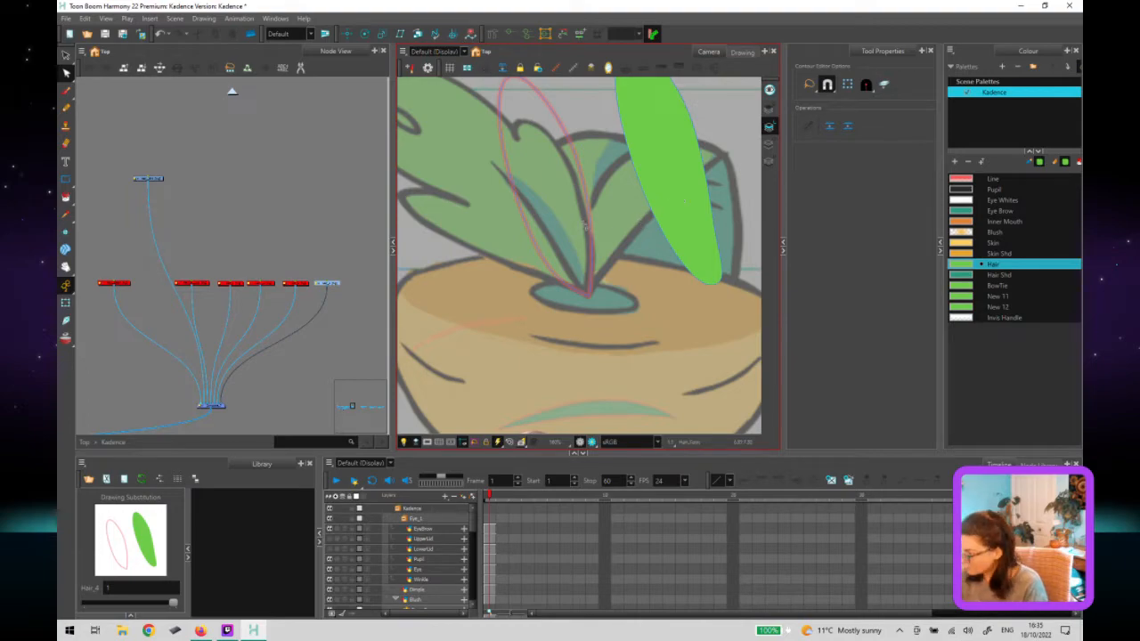
Paint the reshaped Hair_4 outline with the Hair colour and delete the detached old fill.
click(568, 215)
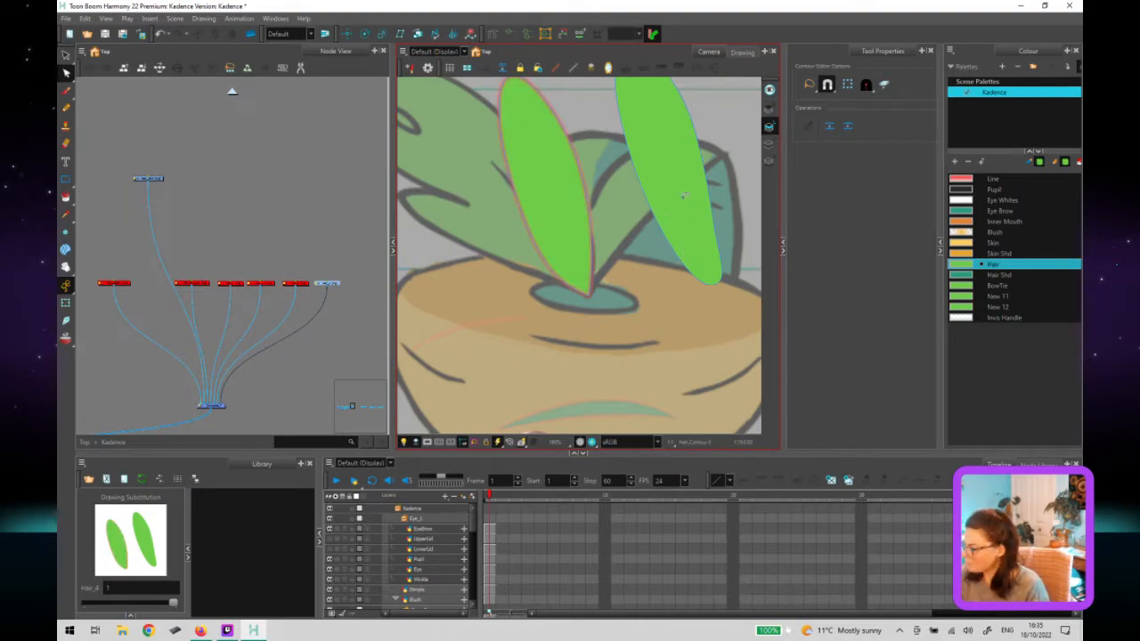
key(alt+s)
click(700, 197)
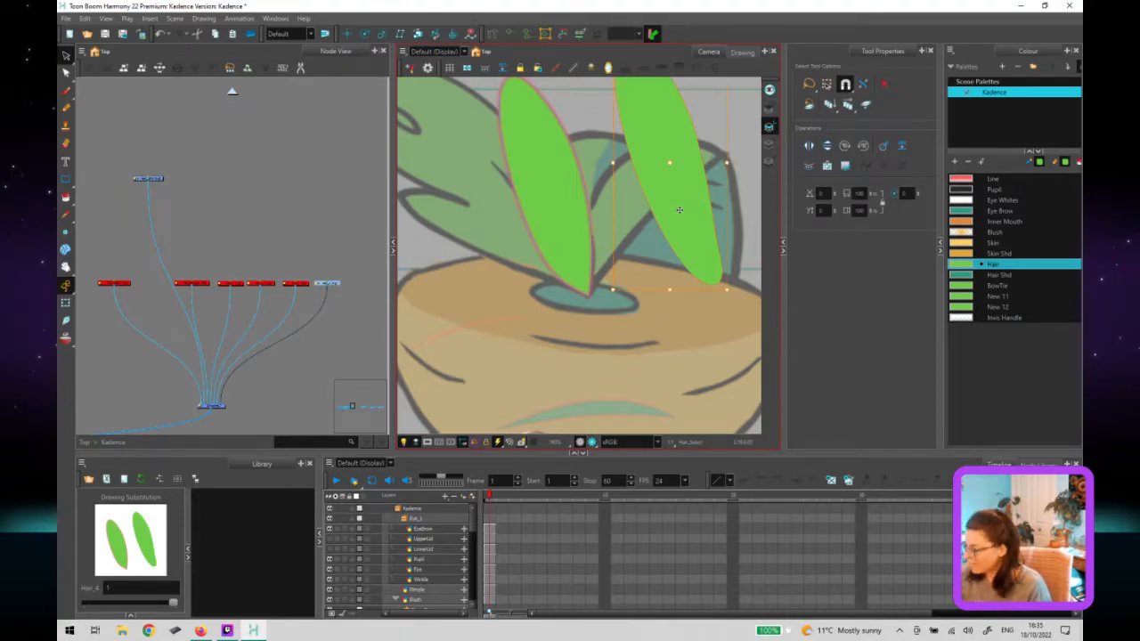
key(Delete)
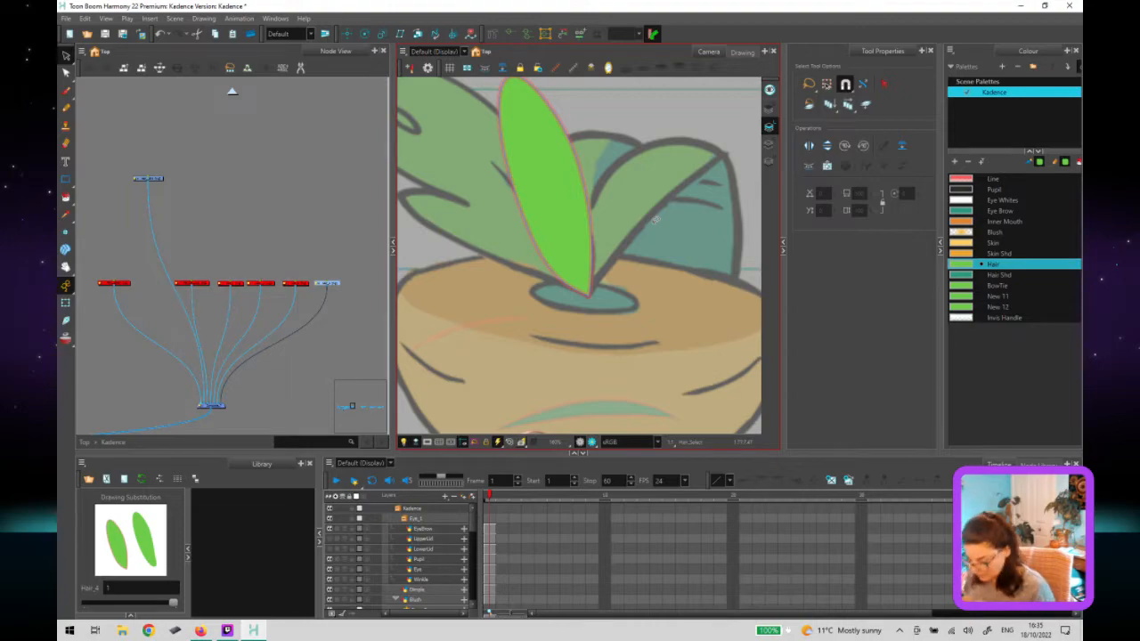
scroll(653, 219, down, 3)
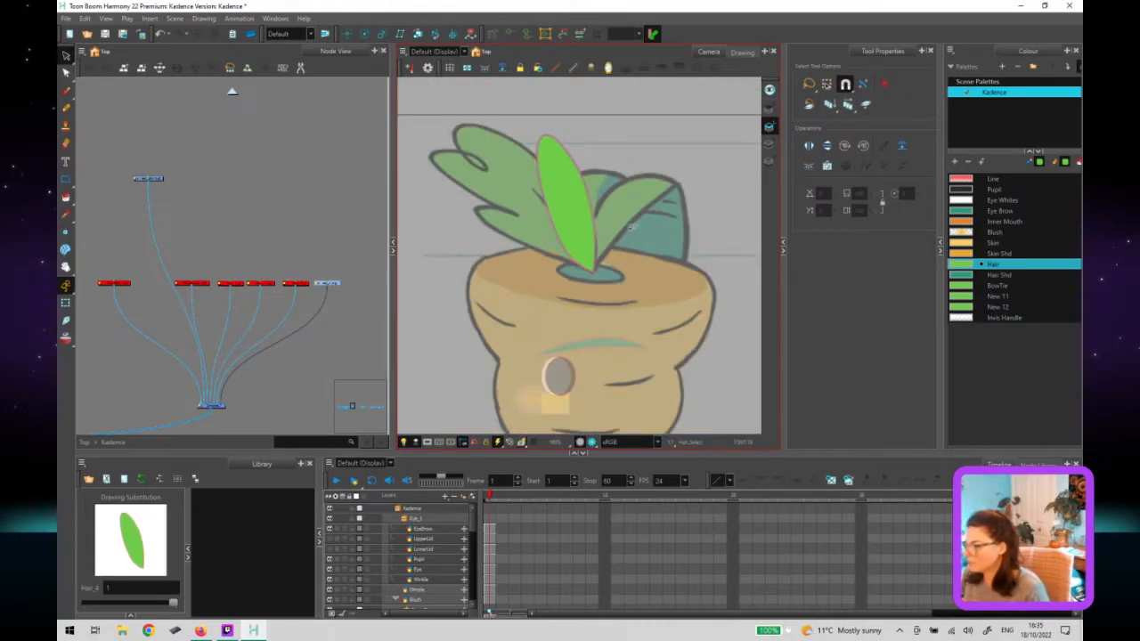
Disable the Hair_4 drawing and bring the rig's other node groups into view.
click(316, 273)
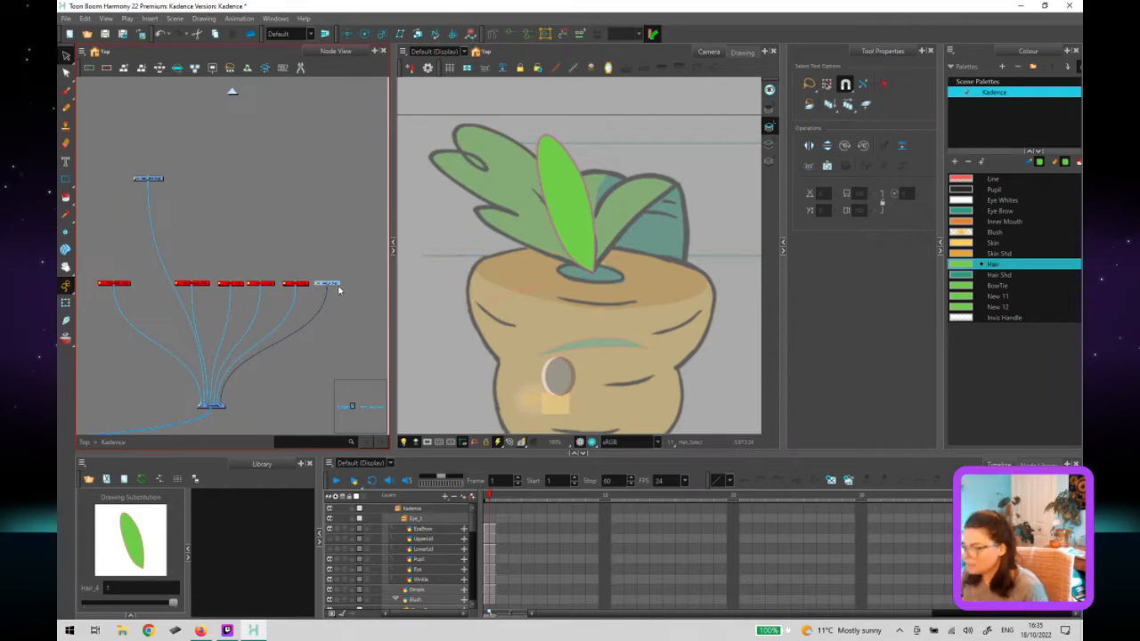
key(d)
scroll(142, 336, down, 3)
drag(146, 336, 437, 297)
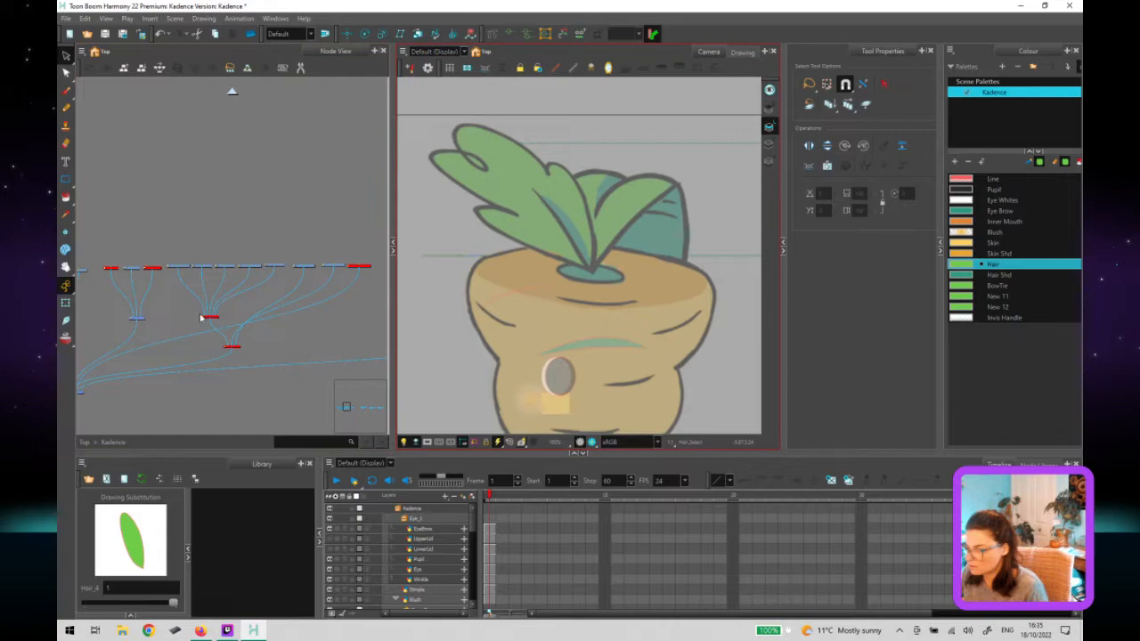
Enable the lower composite that joins the front bangs and their shadows, keeping the upper bangs composite disabled.
drag(190, 307, 253, 365)
key(d)
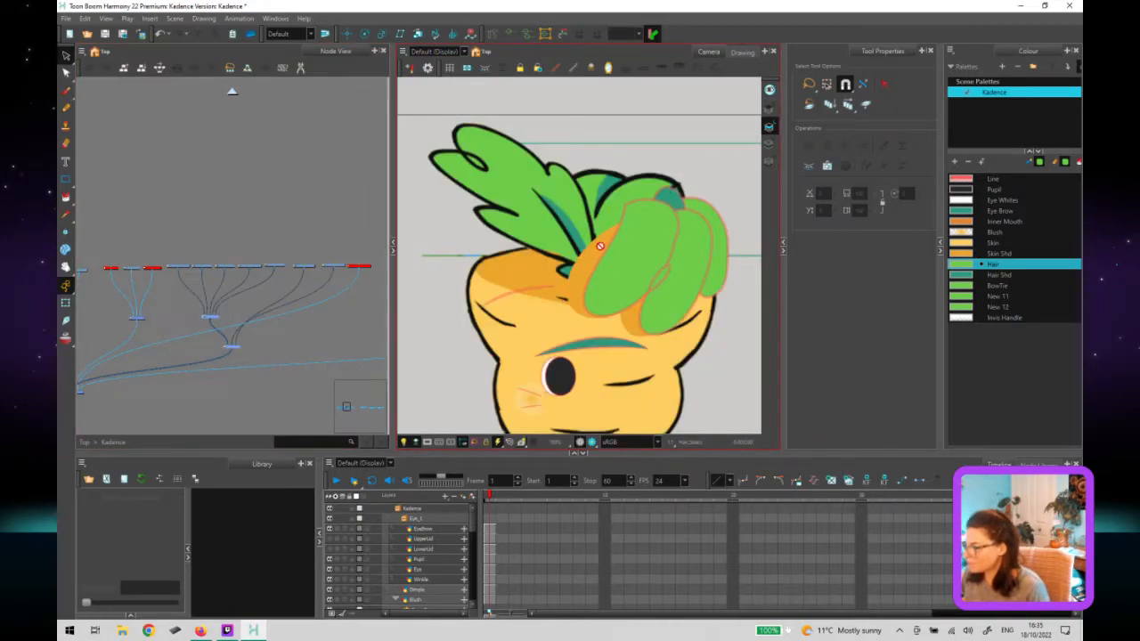
click(191, 324)
click(192, 329)
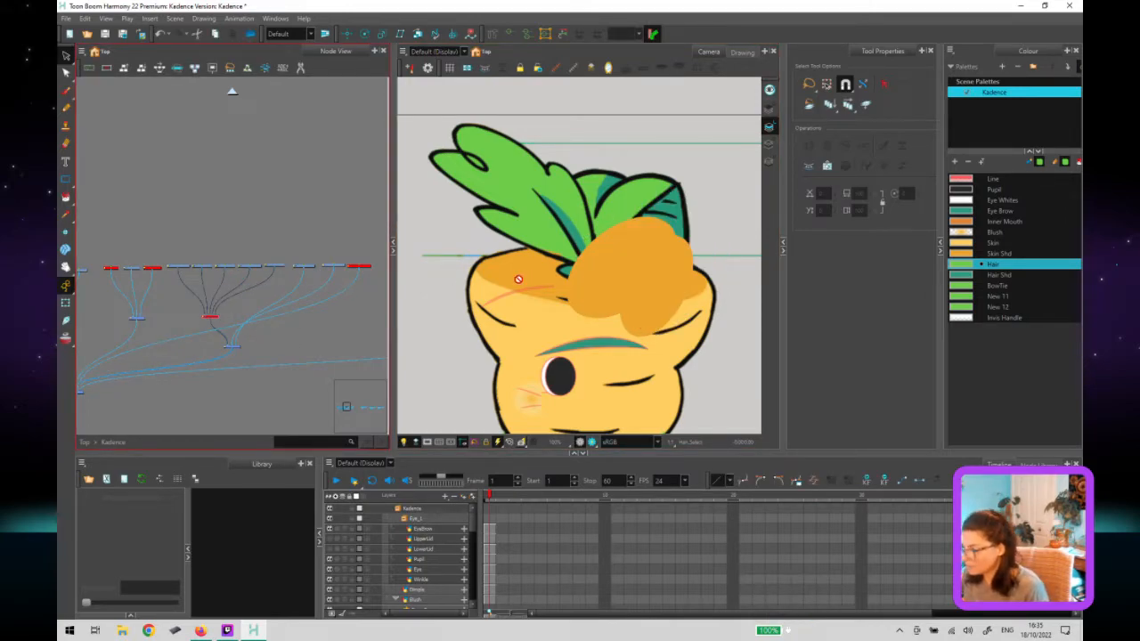
Enable the Bangs_FR_Behind drawing and disable the Bangs_FR_Shd and Bangs_FR_Shd_2 shadow drawings.
key(shift+t)
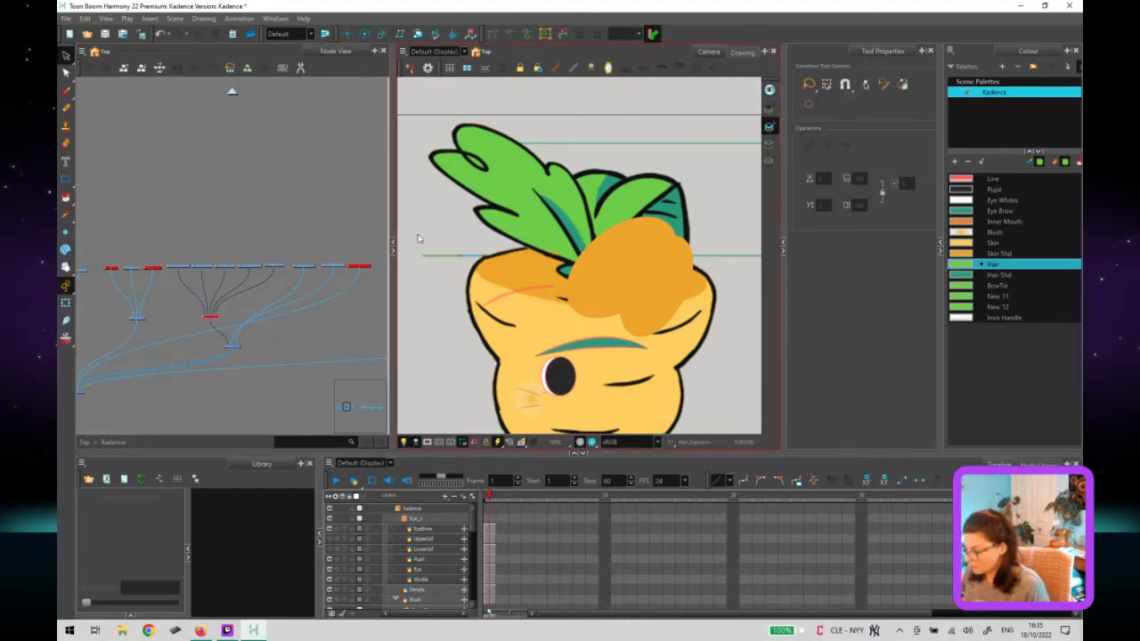
click(359, 266)
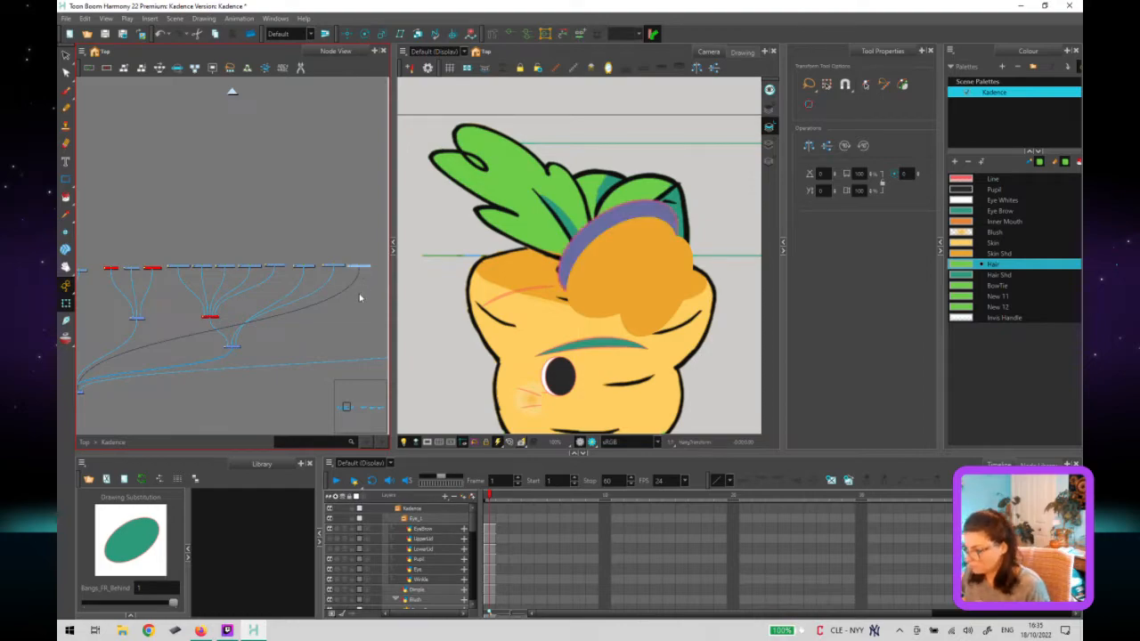
click(576, 292)
drag(575, 292, 627, 300)
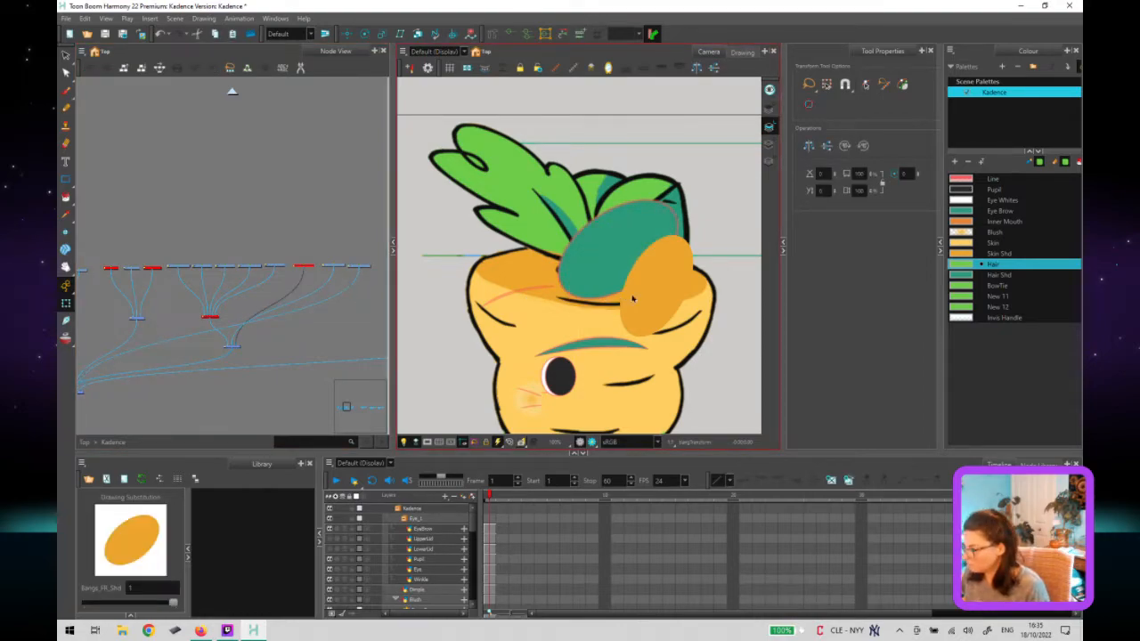
click(632, 298)
key(d)
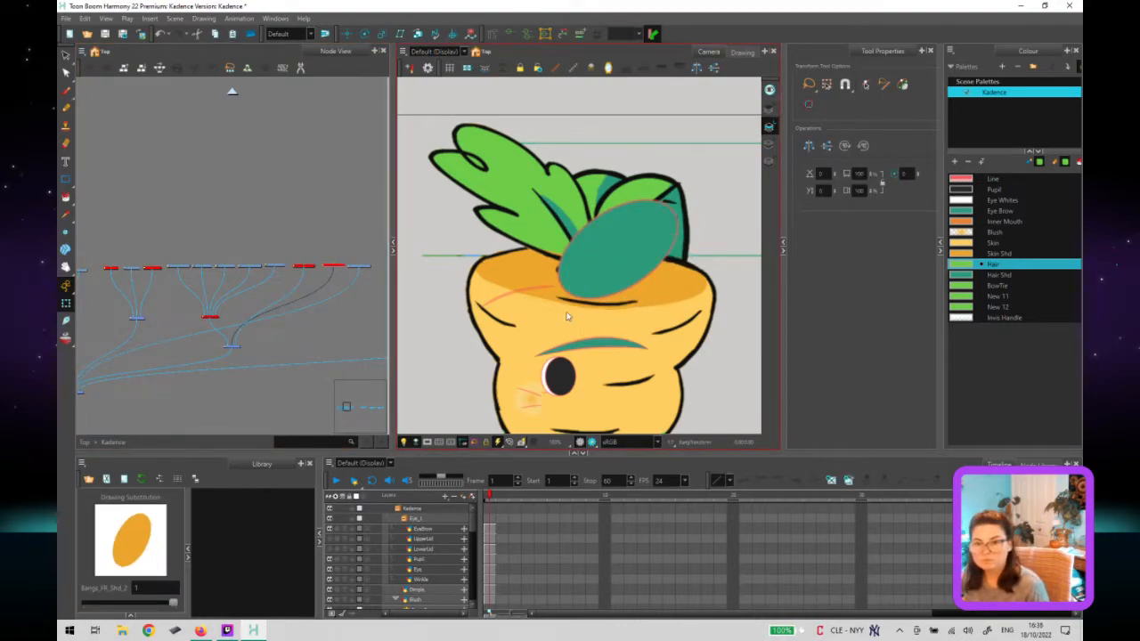
Select the Bangs_FR_Behind artwork and separate its teal fill from the outline, leaving the outline over the design's hair socket.
click(606, 270)
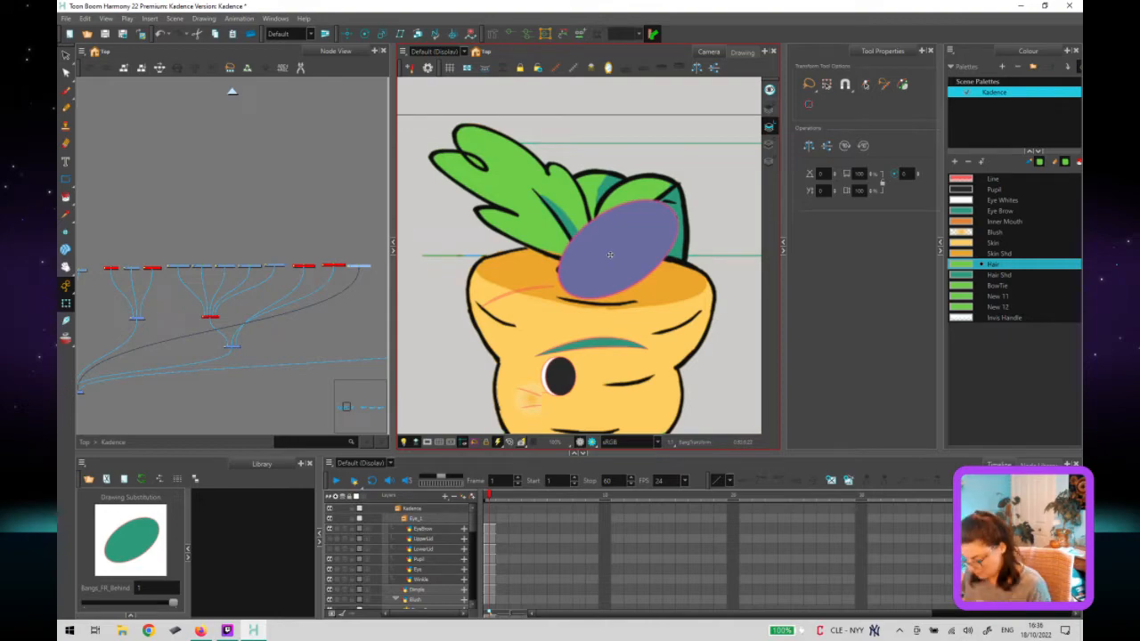
double_click(609, 254)
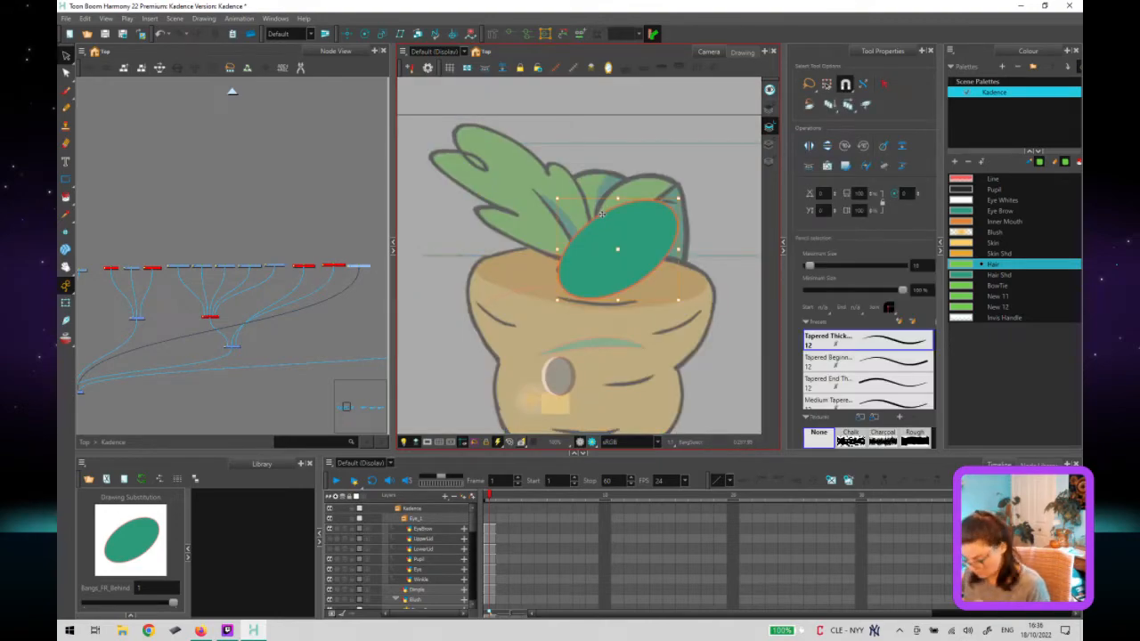
key(alt+q)
scroll(602, 212, up, 5)
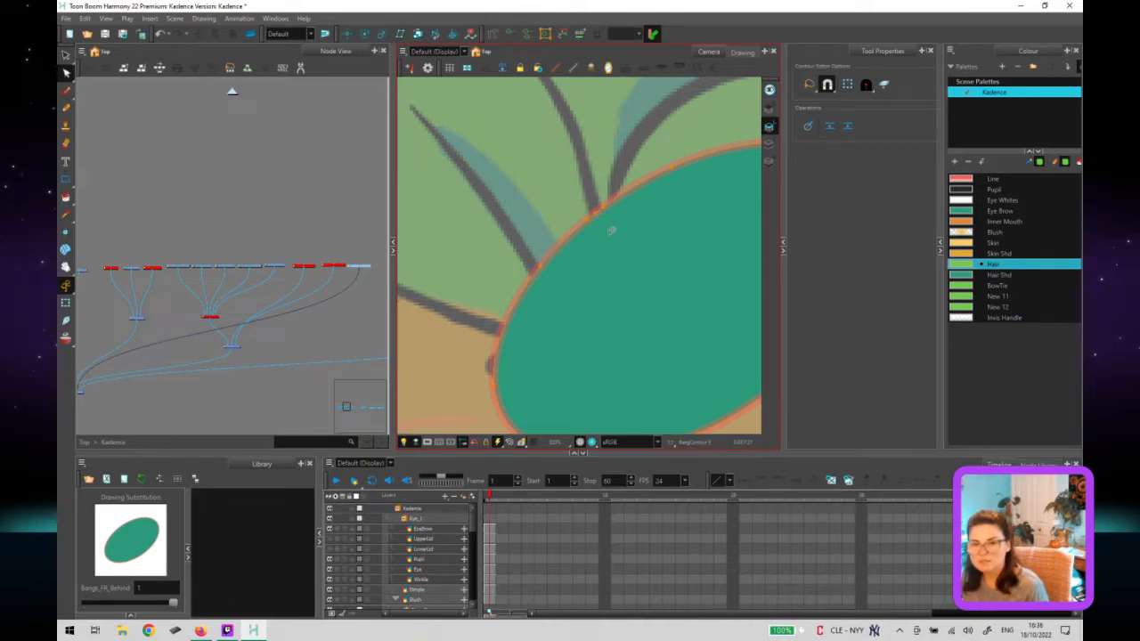
scroll(610, 231, down, 6)
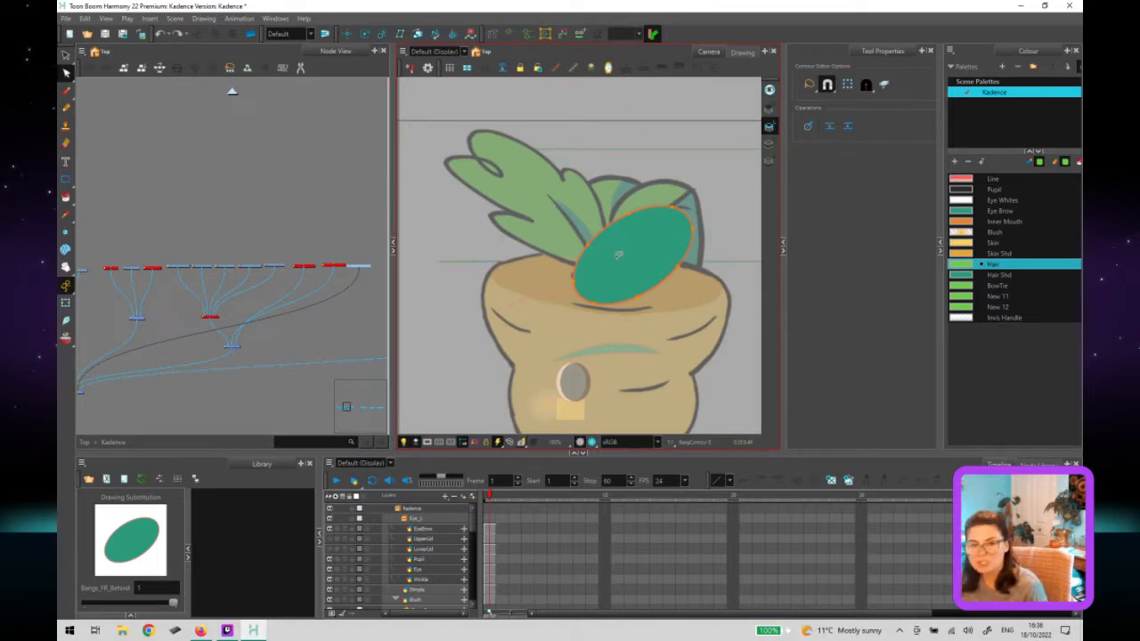
key(alt+s)
key(Escape)
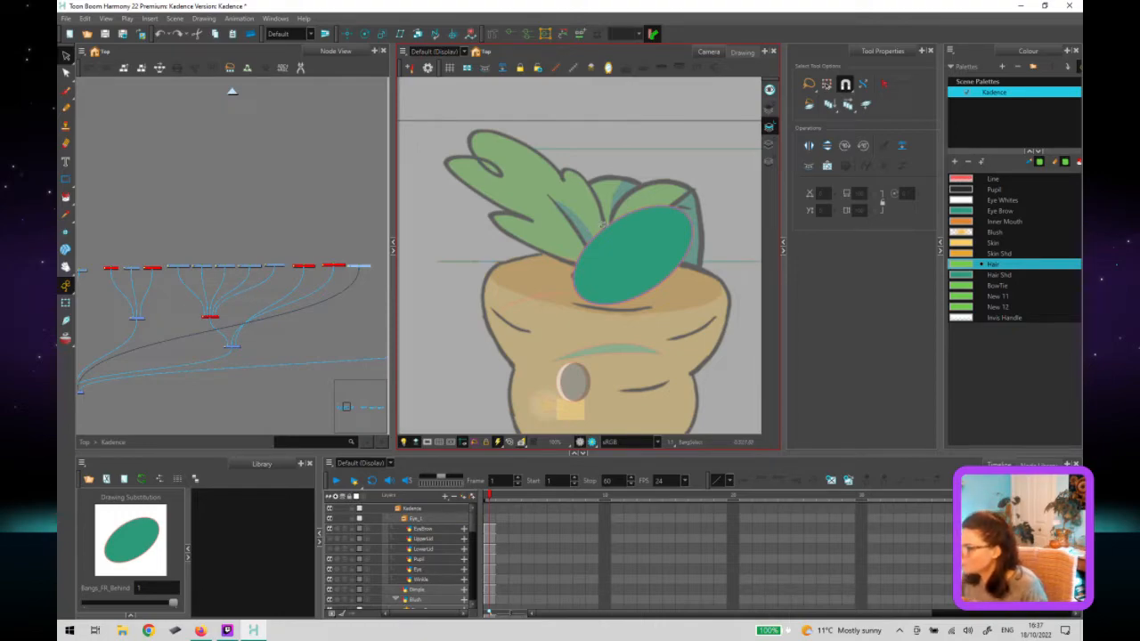
click(605, 230)
key(alt+q)
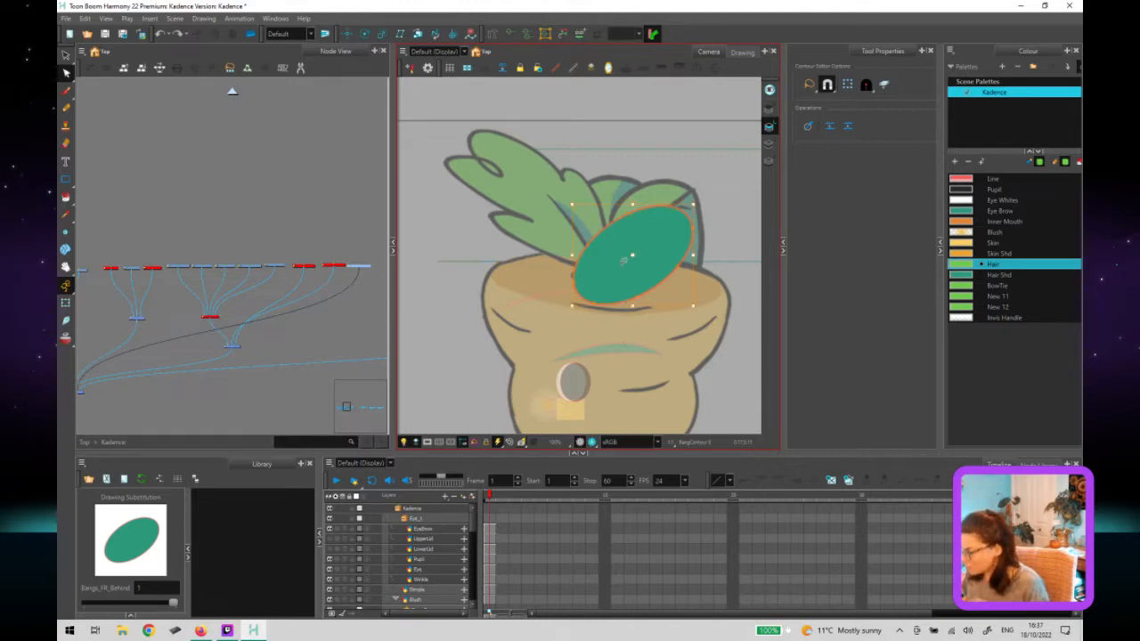
key(alt+s)
key(ctrl+z)
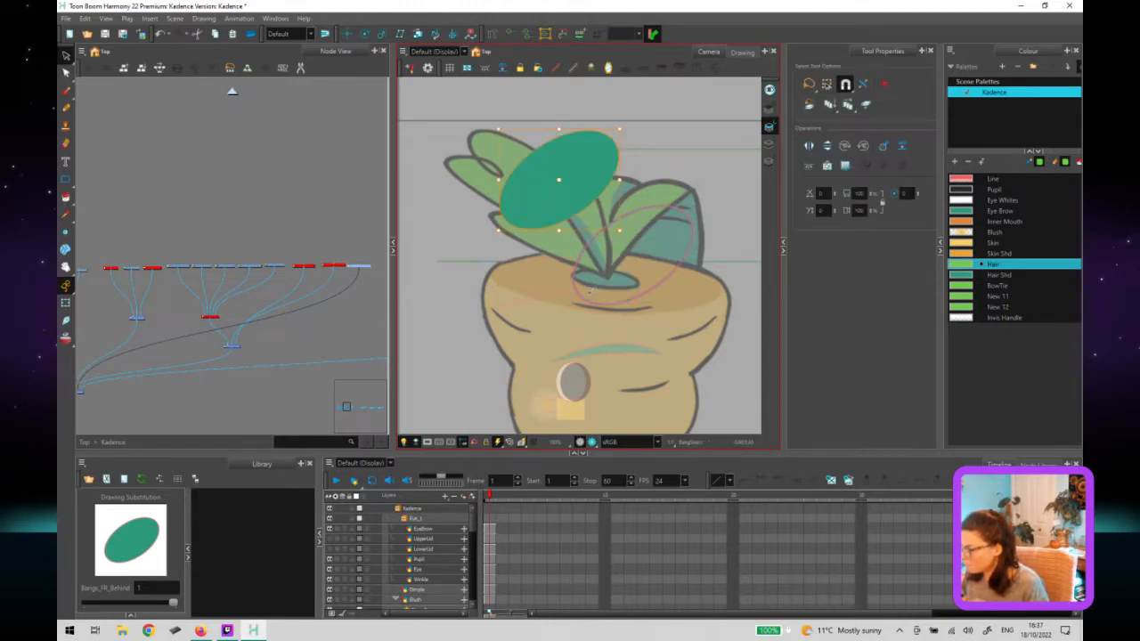
Compare the design's other views, then pull the Bangs_FR_Behind outline's bottom point up to a sharp corner where the leaves meet in the socket.
key(alt+q)
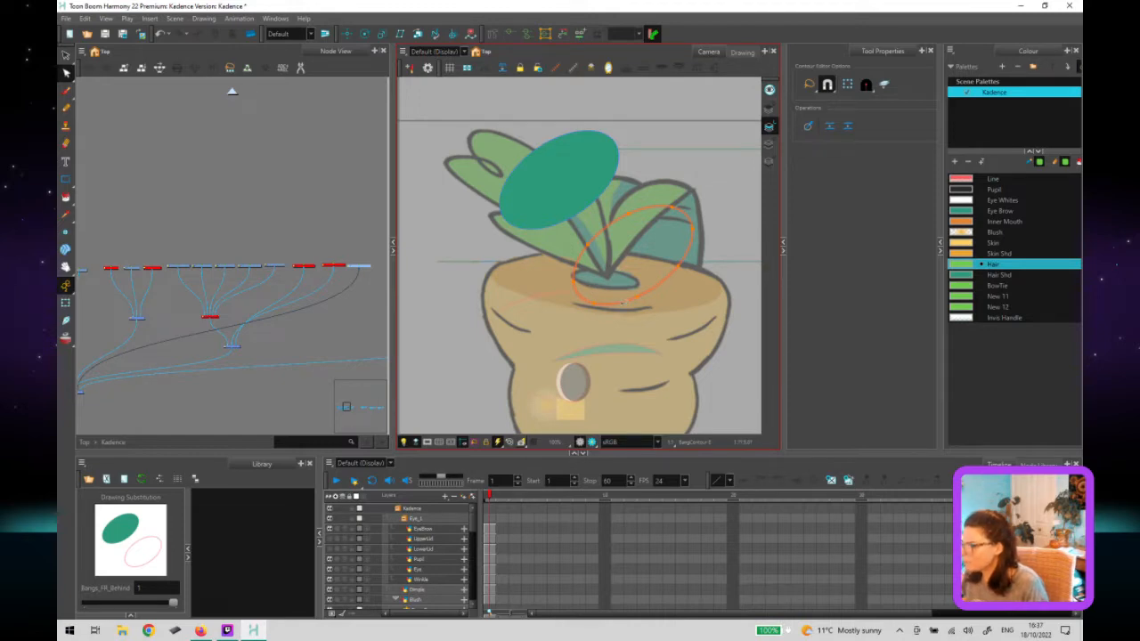
scroll(621, 229, down, 4)
mouse_move(701, 319)
mouse_down()
mouse_move(513, 311)
mouse_move(93, 326)
mouse_up()
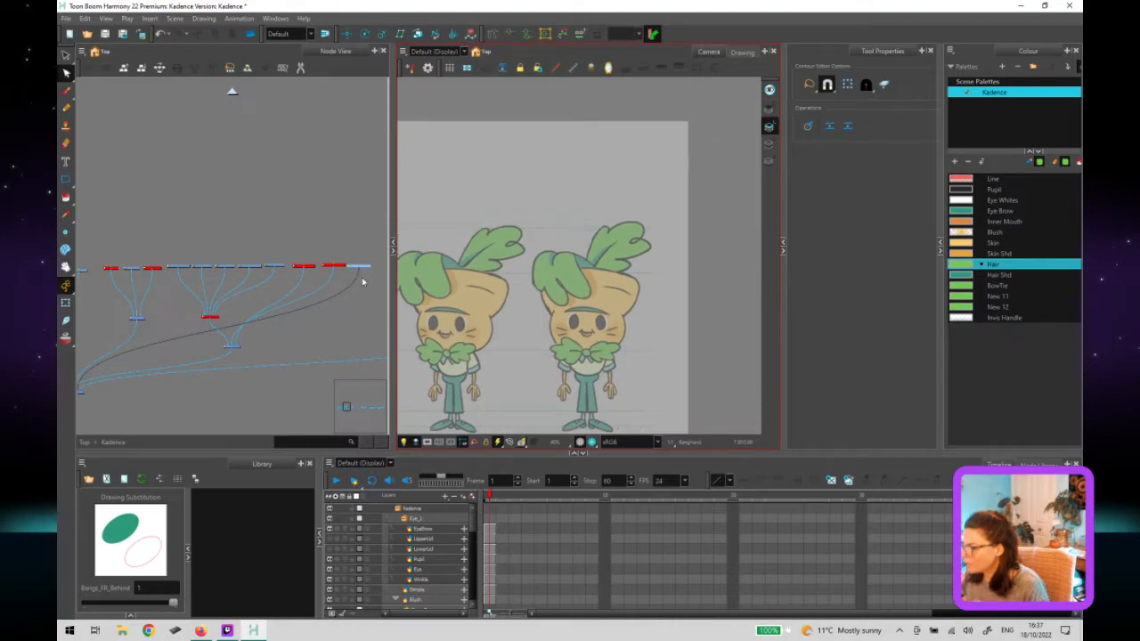
click(574, 252)
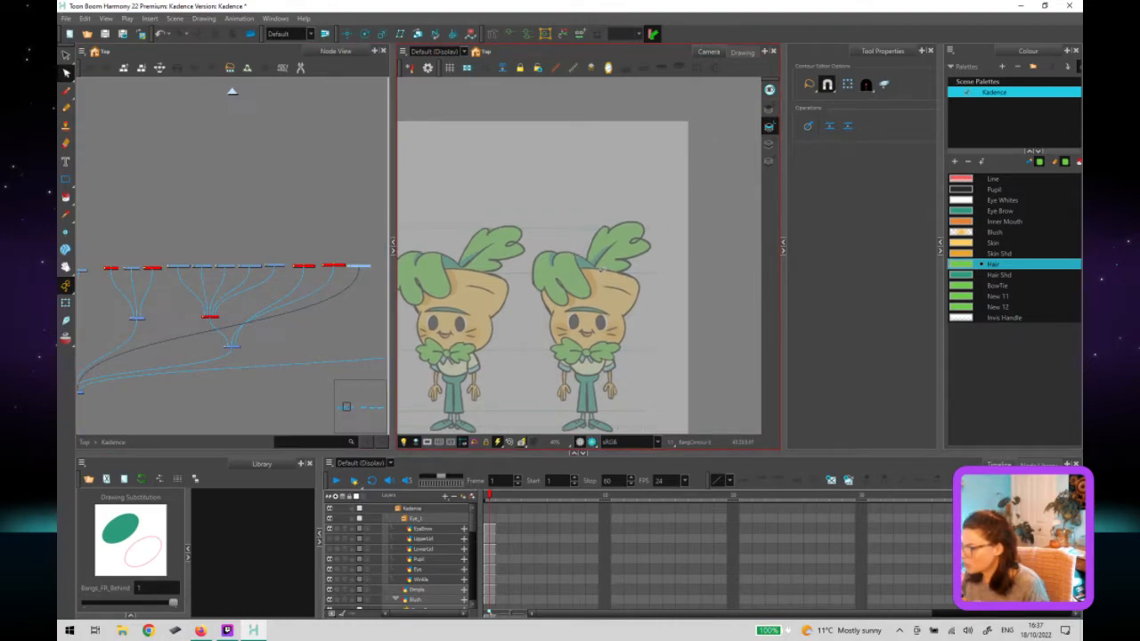
drag(505, 292, 964, 260)
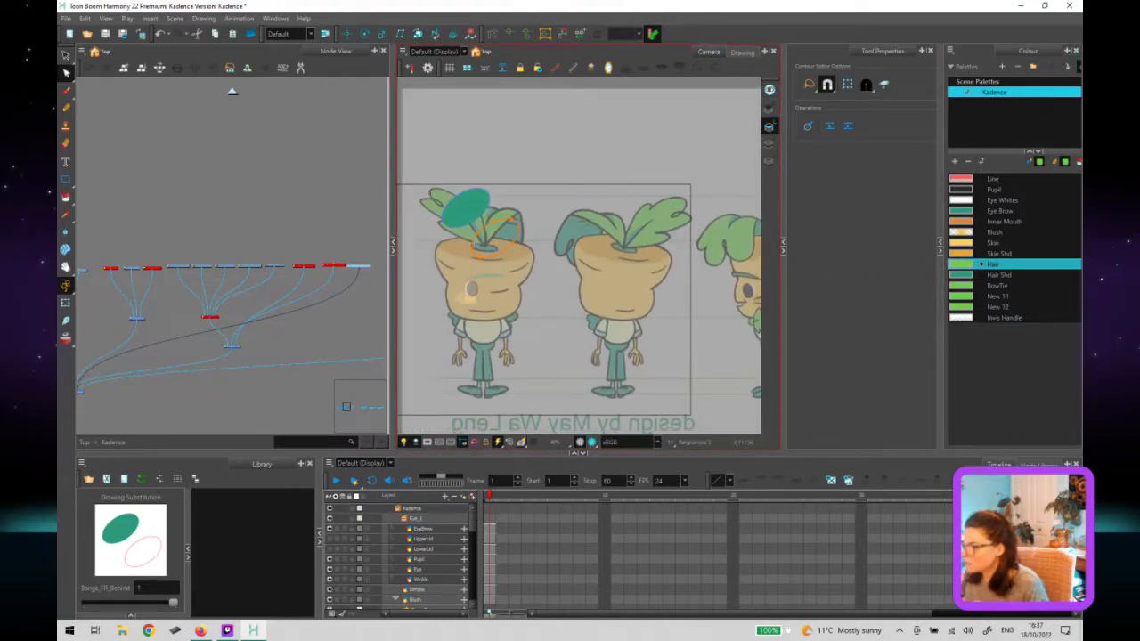
scroll(496, 193, up, 5)
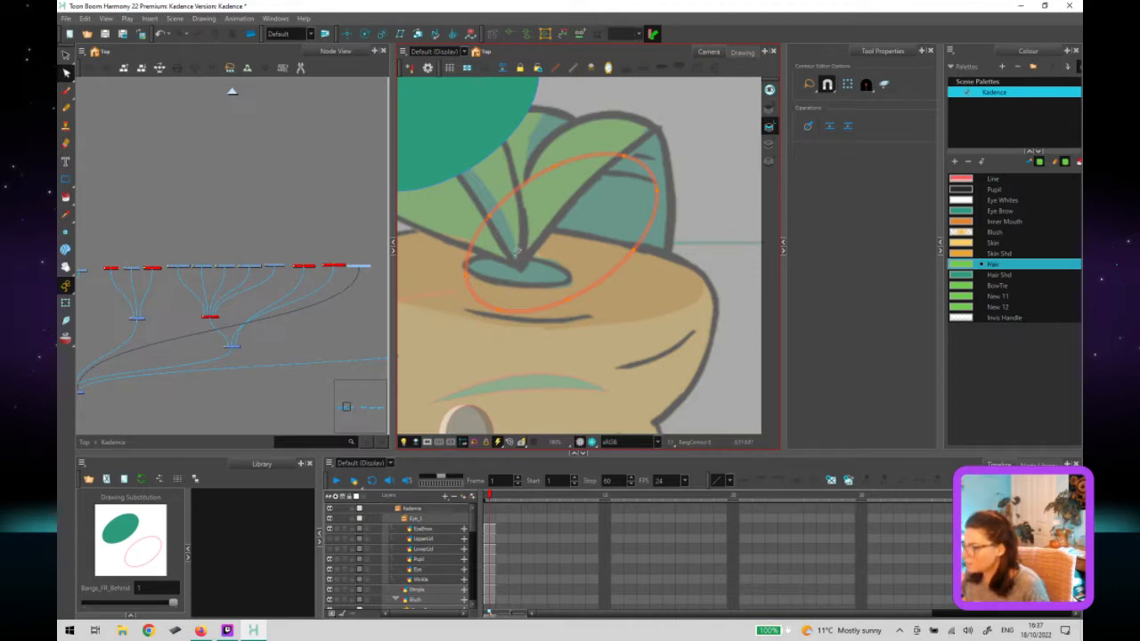
click(570, 305)
drag(524, 270, 521, 267)
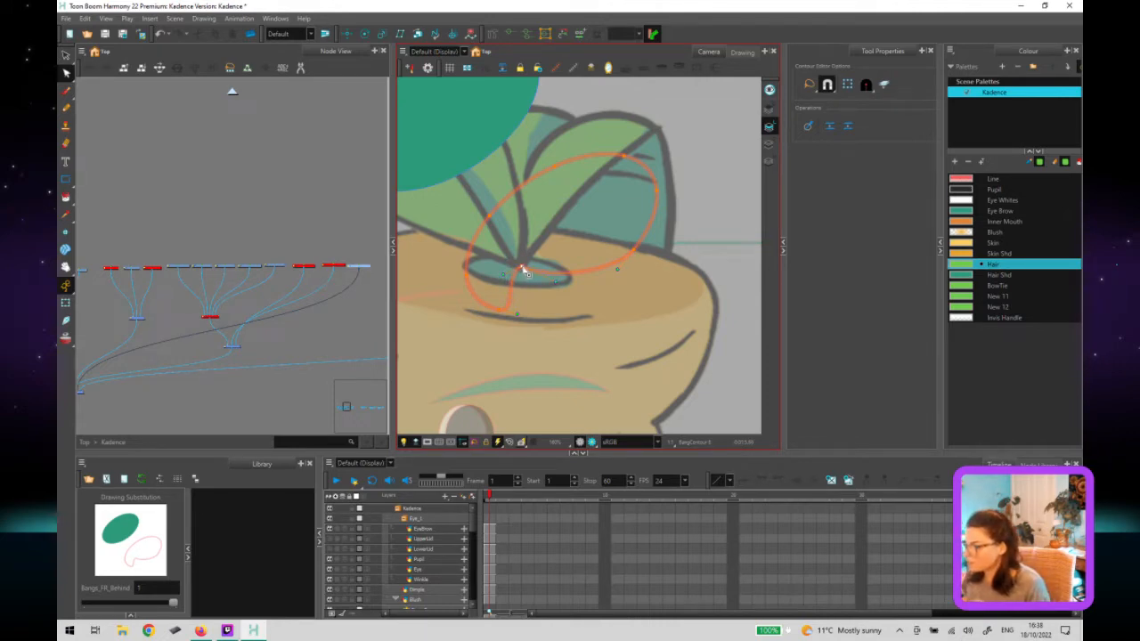
alt+click(523, 269)
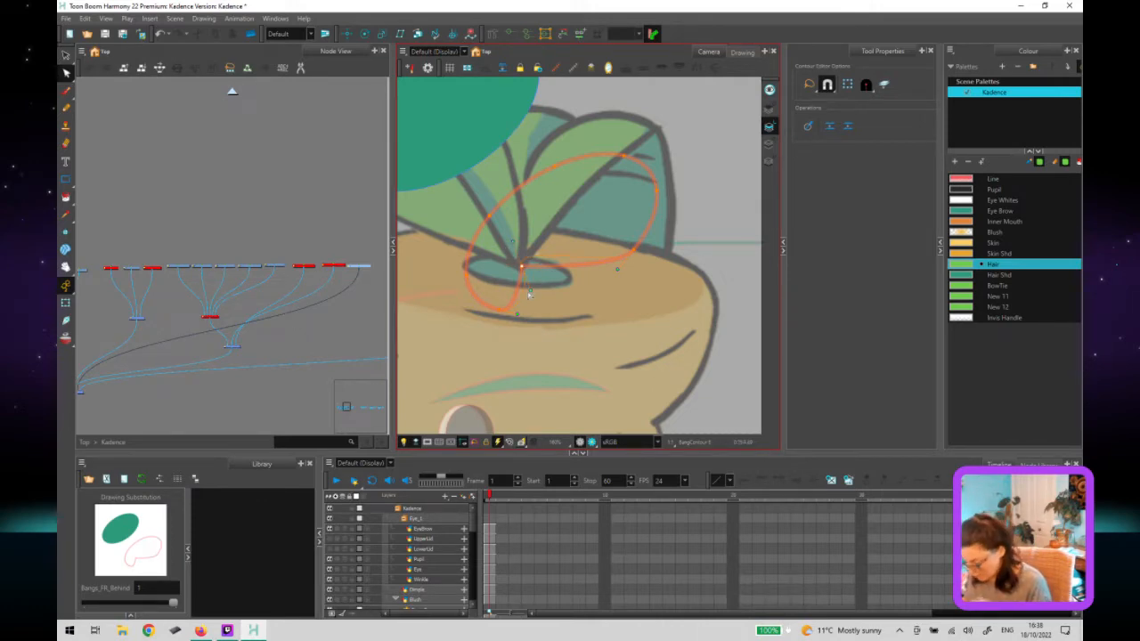
mouse_move(524, 265)
mouse_down()
mouse_move(526, 243)
mouse_move(539, 258)
mouse_move(521, 271)
mouse_up()
scroll(521, 269, up, 3)
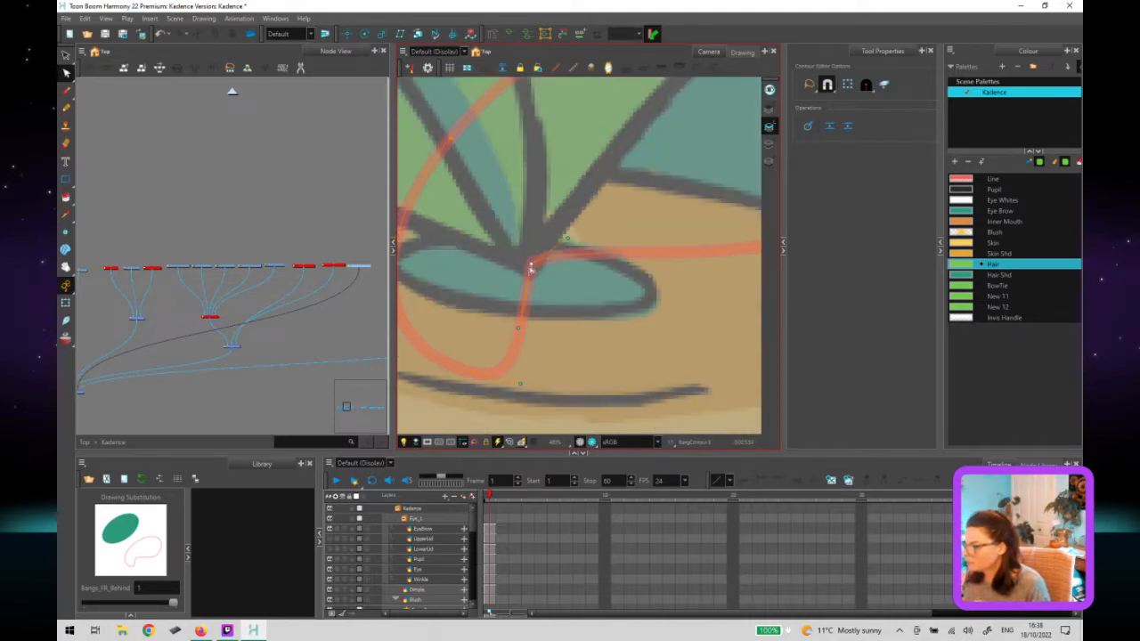
scroll(530, 267, down, 3)
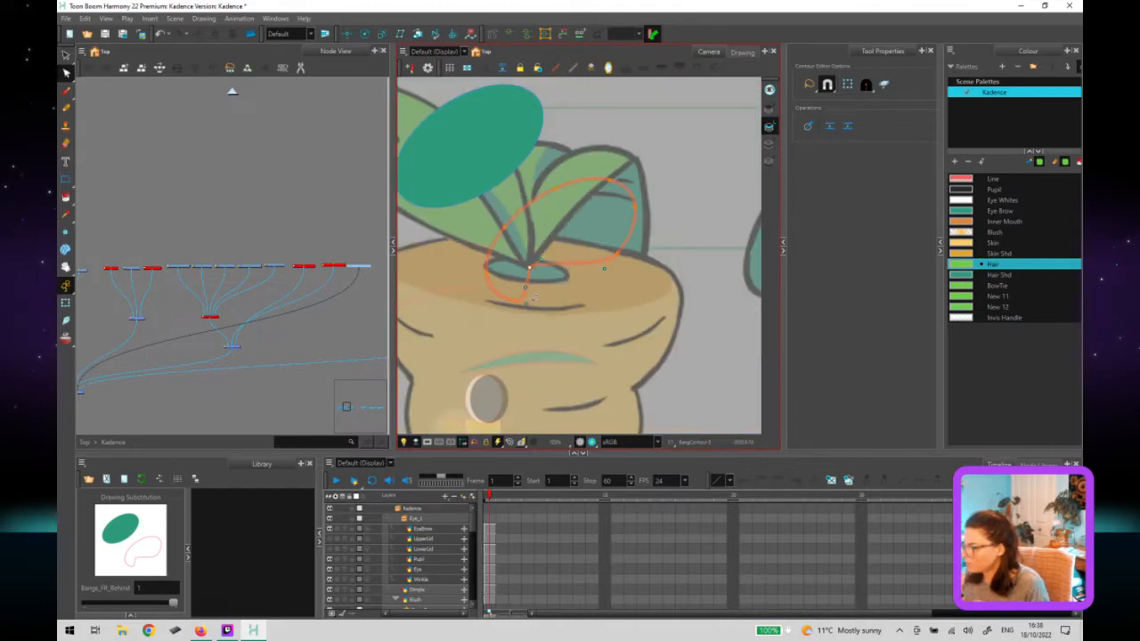
Delete the surplus contour points on both sides of the Bangs_FR_Behind base so the outline tapers into the socket.
mouse_move(504, 260)
mouse_down()
mouse_move(542, 280)
mouse_move(505, 271)
mouse_up()
key(Delete)
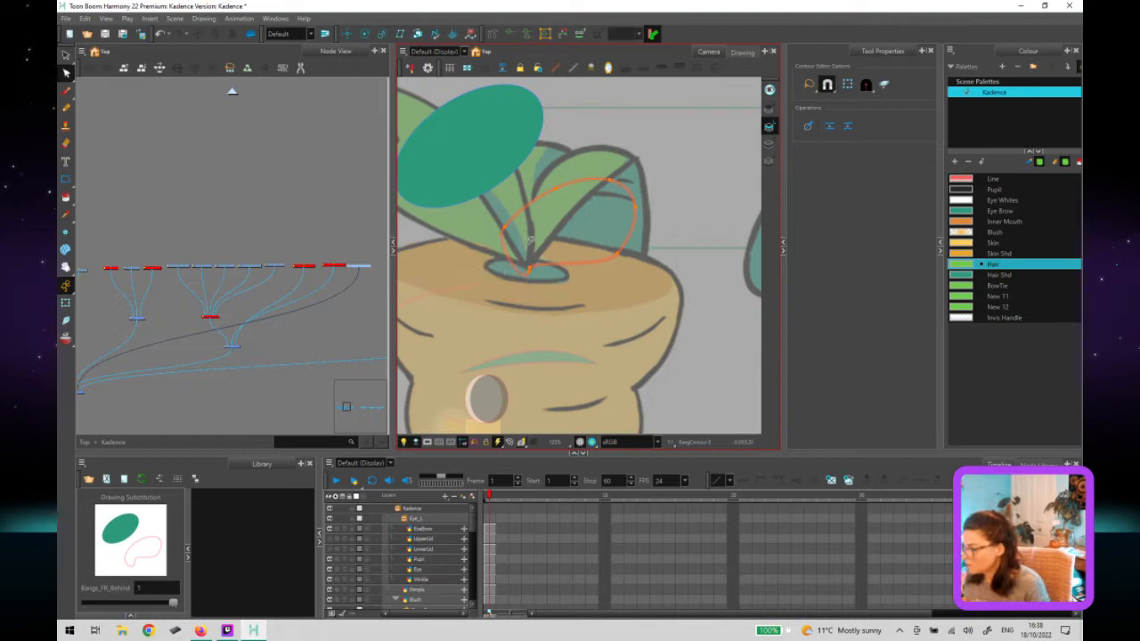
click(511, 225)
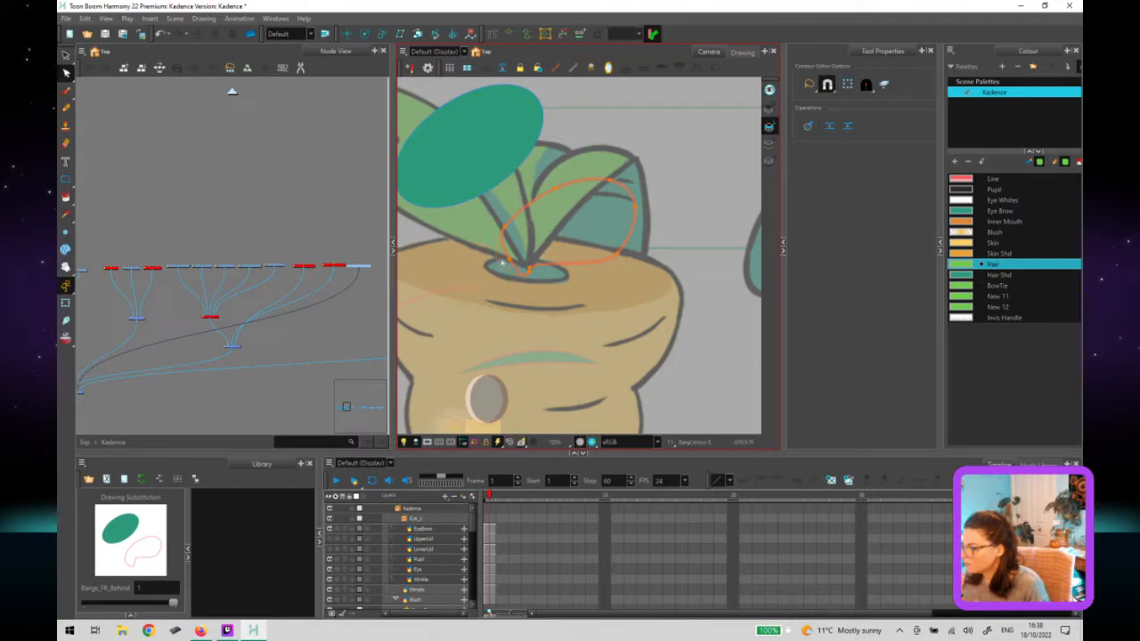
drag(501, 262, 508, 264)
click(579, 242)
click(616, 259)
key(Delete)
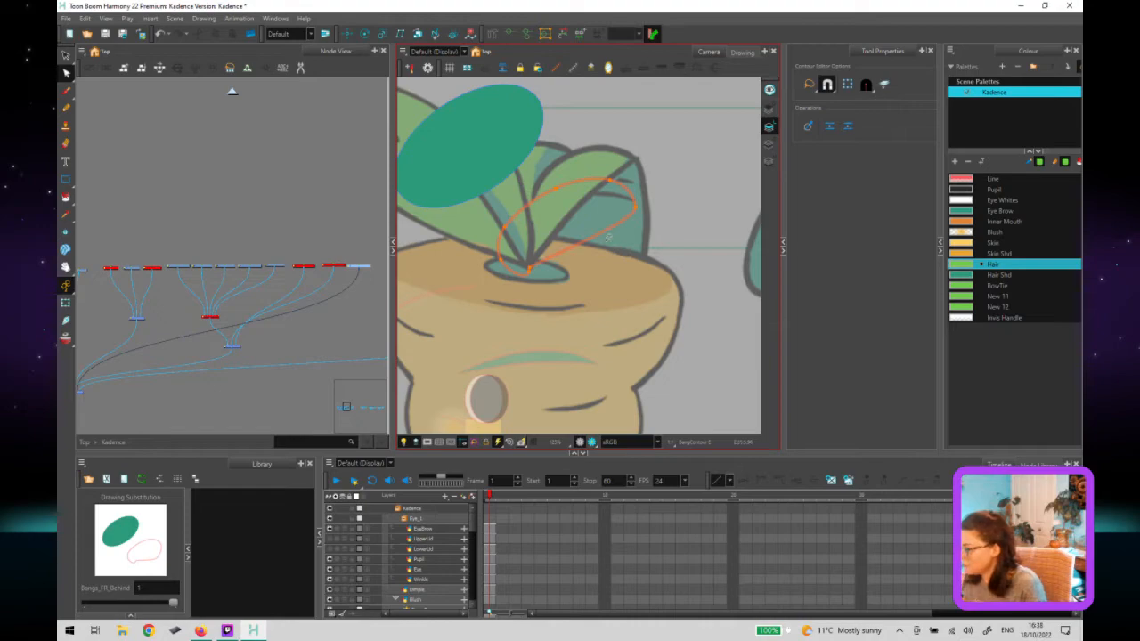
Adjust the curve at the Bangs_FR_Behind outline's socket tip to follow the edge of the design's leaf.
scroll(531, 269, up, 1)
scroll(530, 267, up, 2)
click(529, 261)
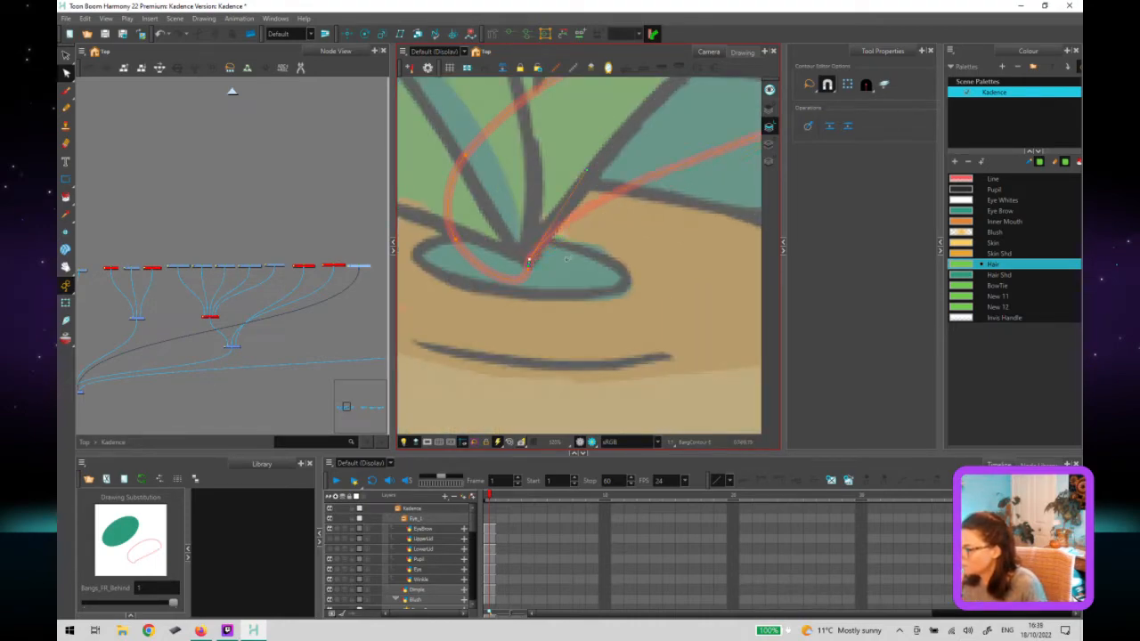
scroll(561, 259, down, 1)
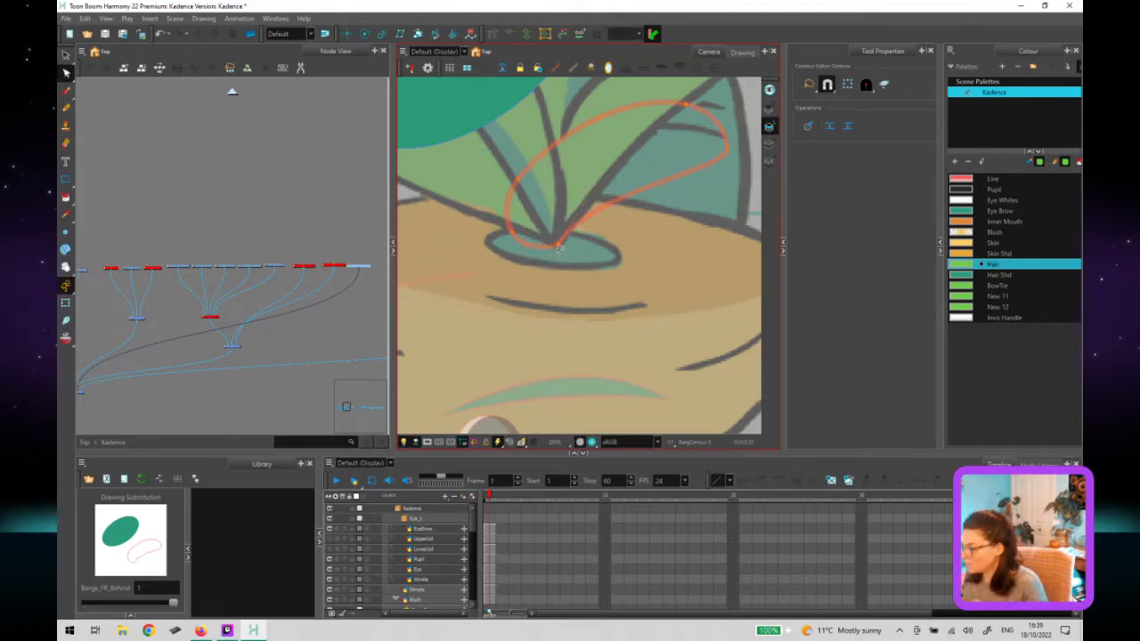
click(549, 253)
drag(545, 253, 545, 252)
key(ctrl+z)
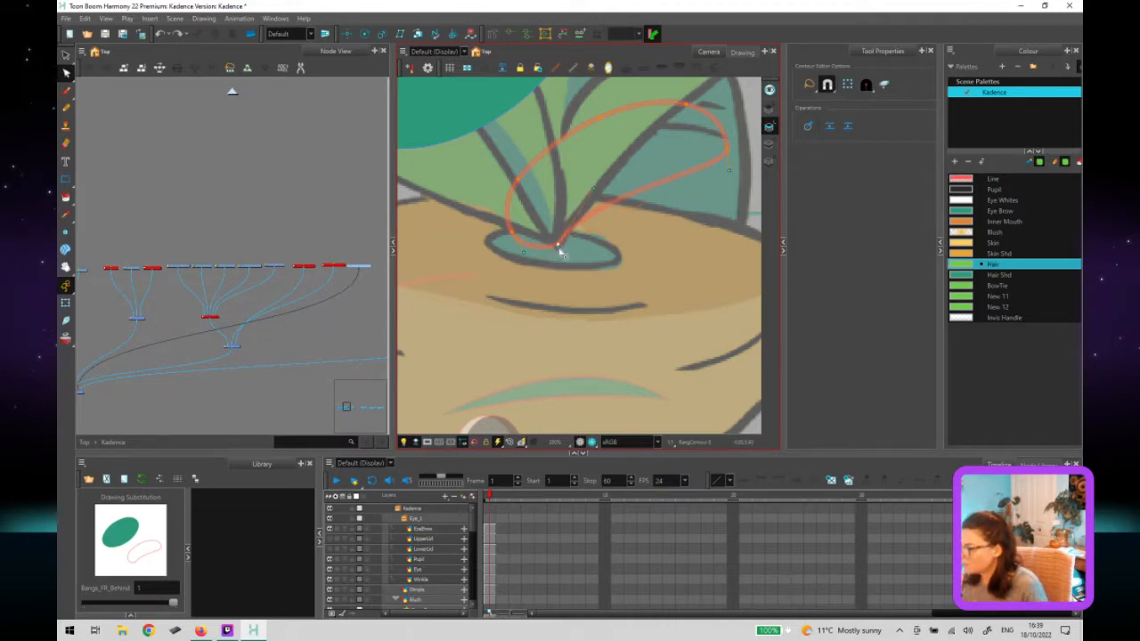
Deselect the outline, save the scene and leave the Kadence group for the top-level node network.
scroll(559, 245, up, 5)
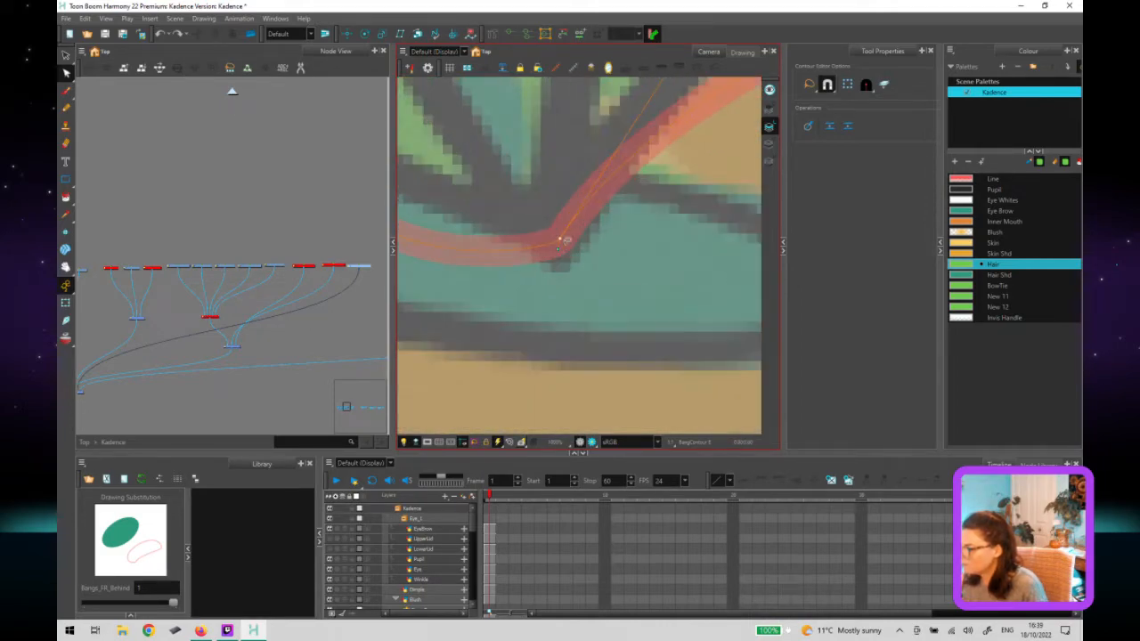
scroll(527, 234, down, 3)
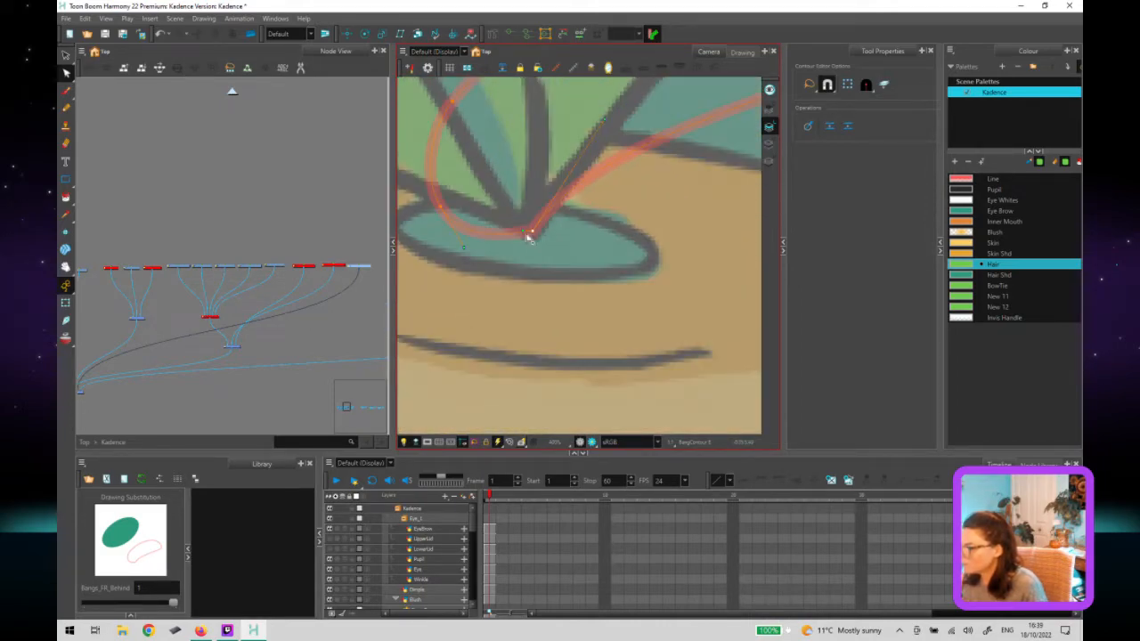
scroll(528, 236, down, 4)
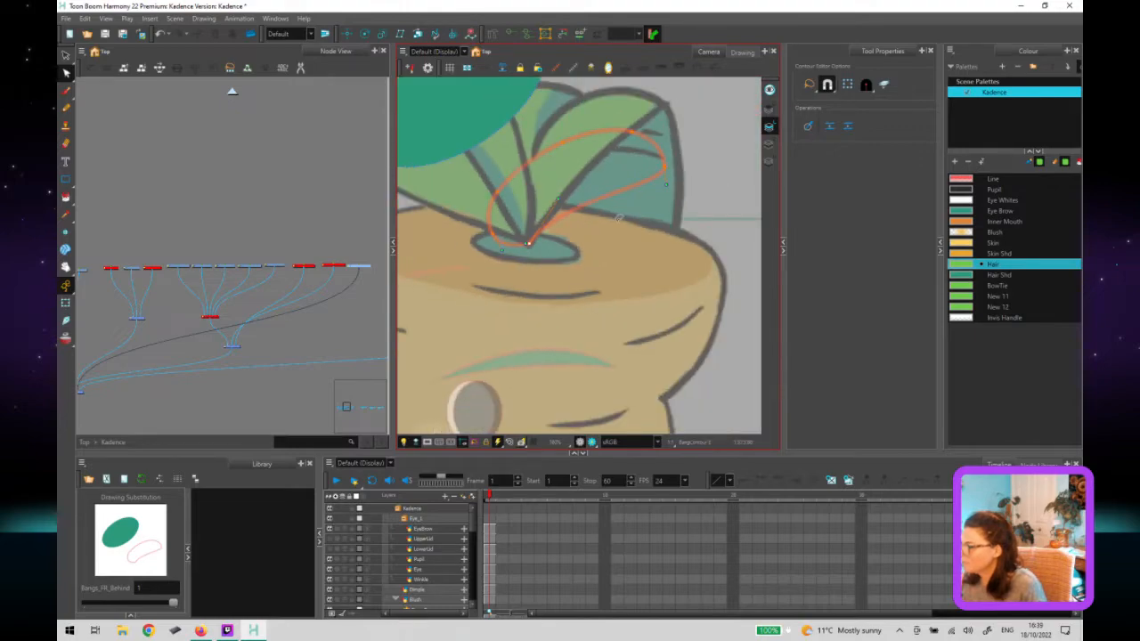
scroll(608, 247, down, 3)
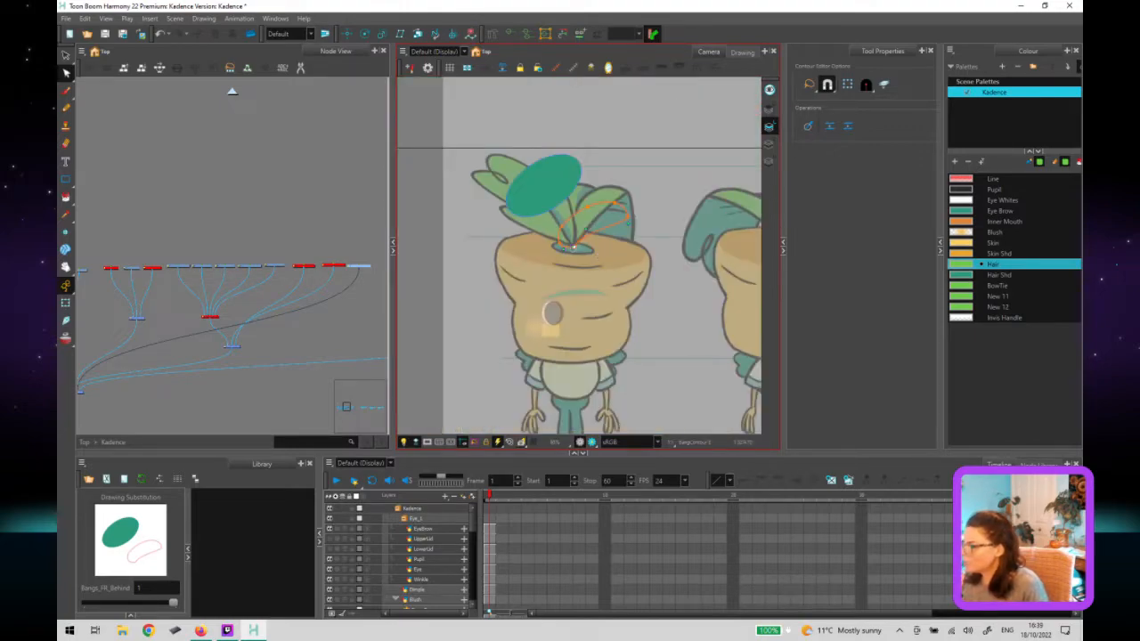
scroll(579, 236, up, 3)
scroll(579, 236, down, 4)
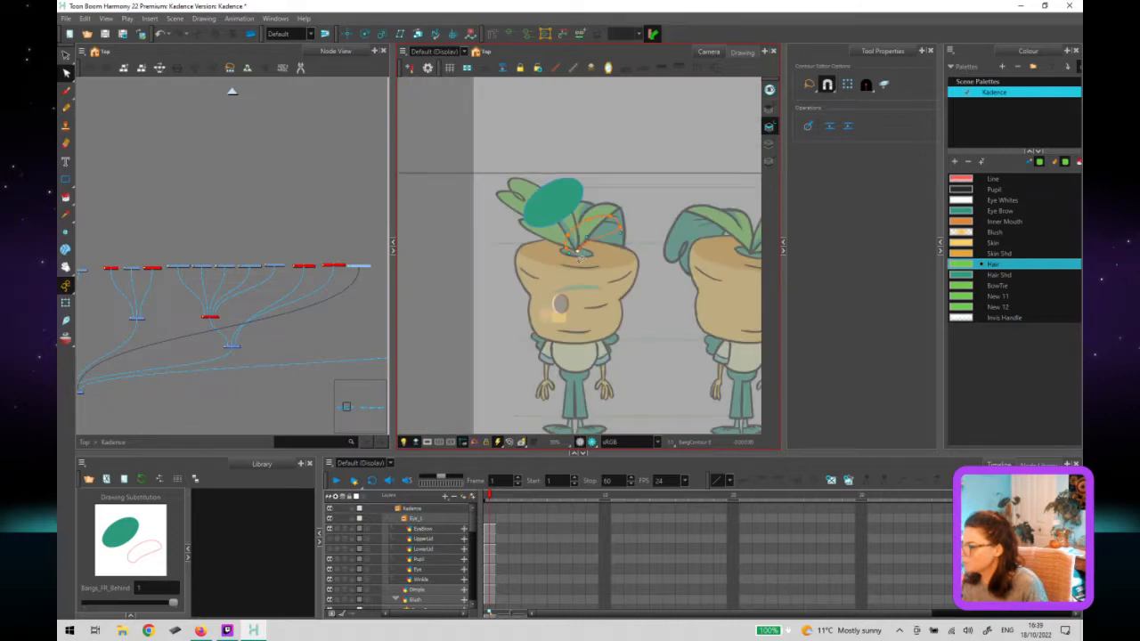
click(613, 193)
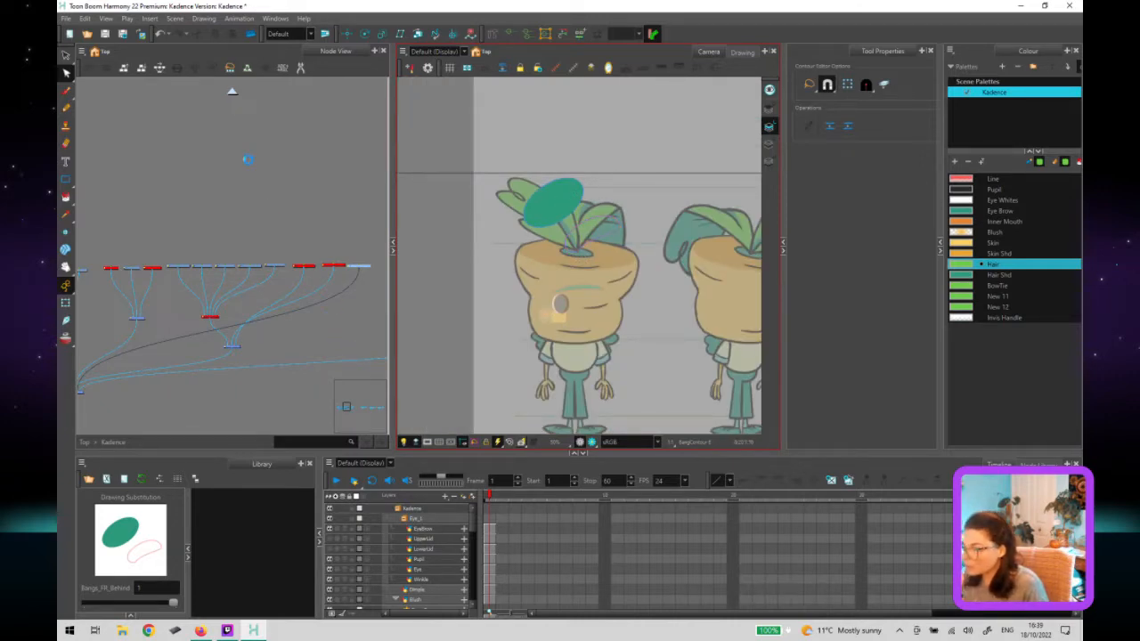
click(233, 91)
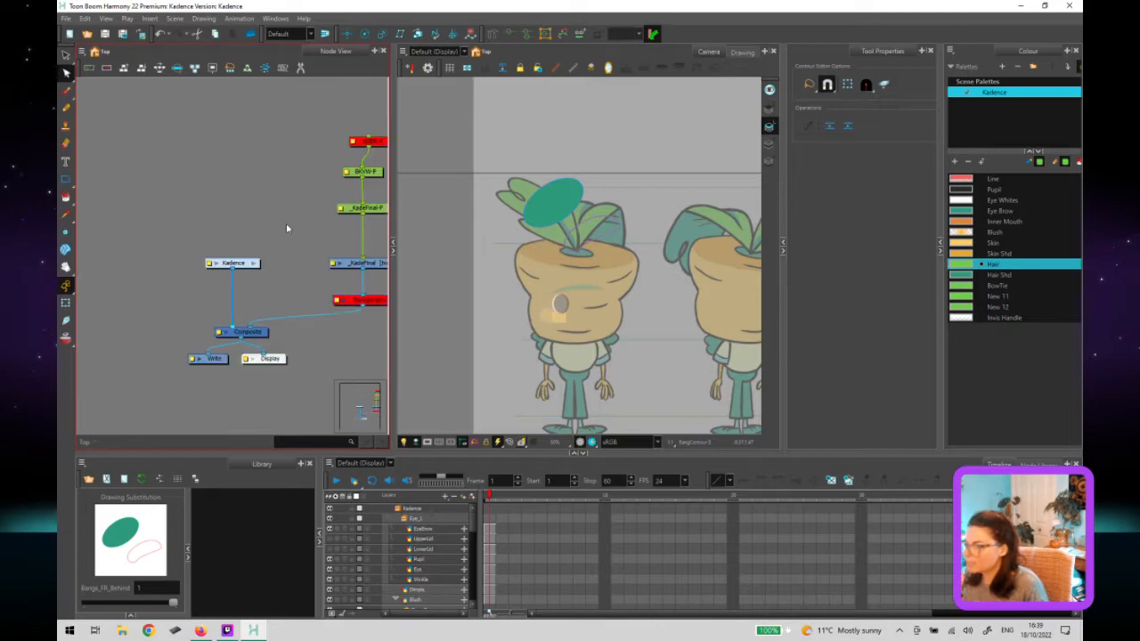
Pull the back-view peg out of the design's node chain so the front view is shown behind the rig.
scroll(286, 229, down, 3)
click(342, 196)
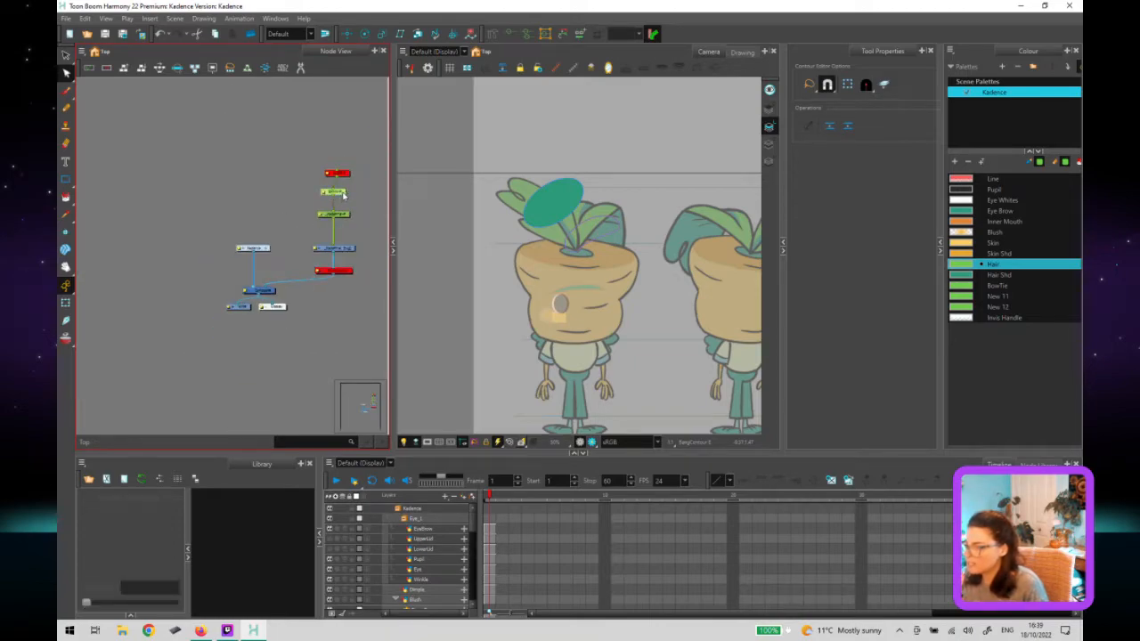
drag(342, 196, 377, 201)
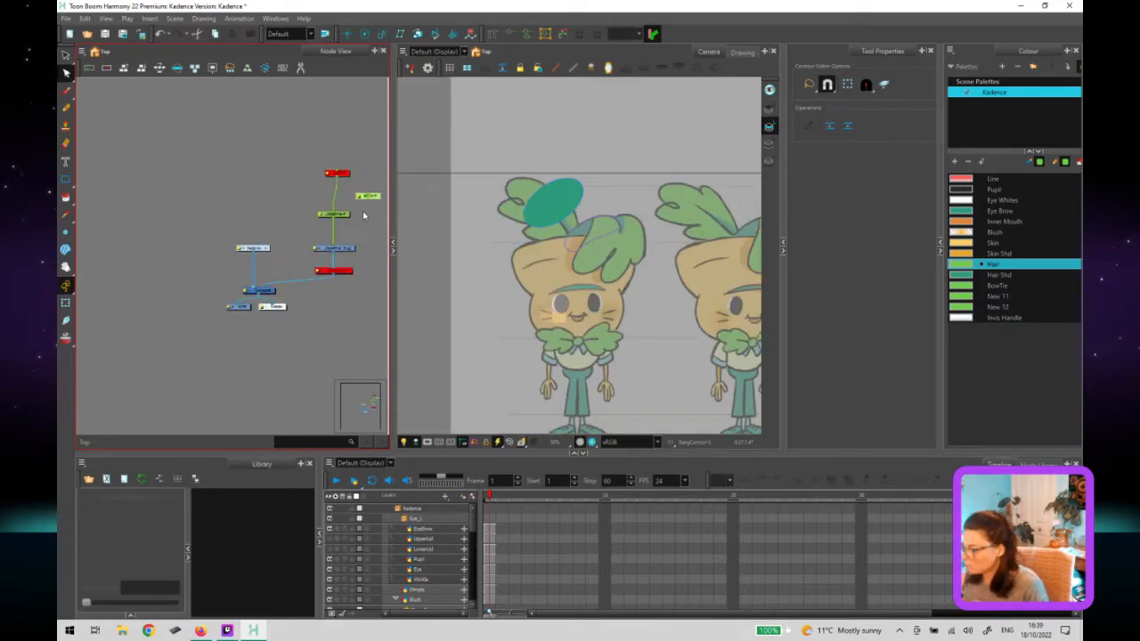
click(370, 194)
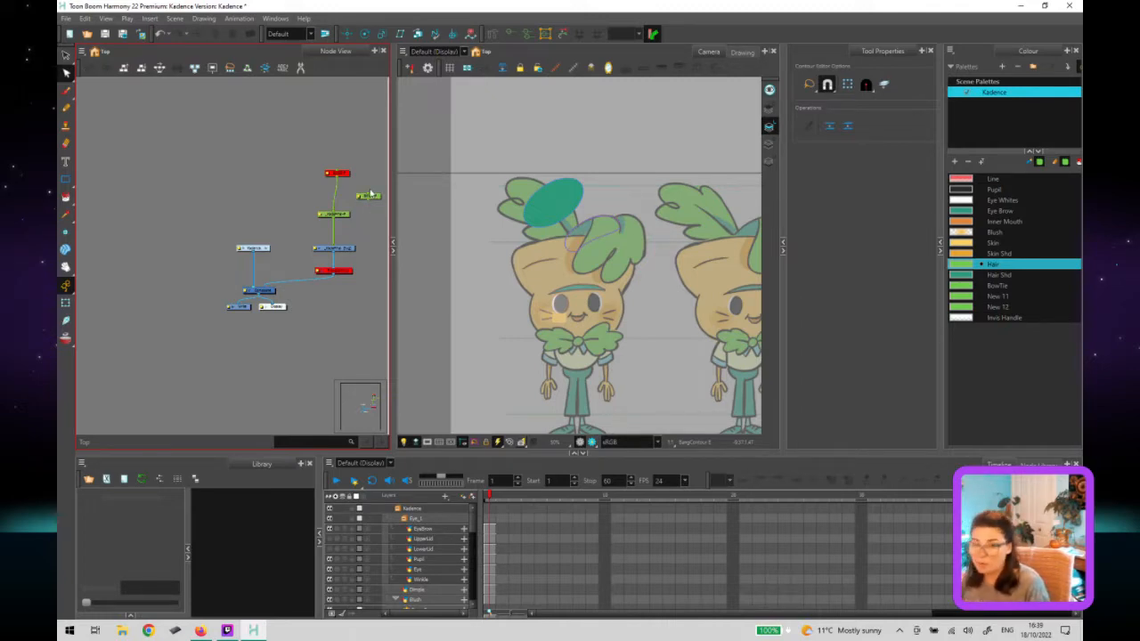
click(343, 216)
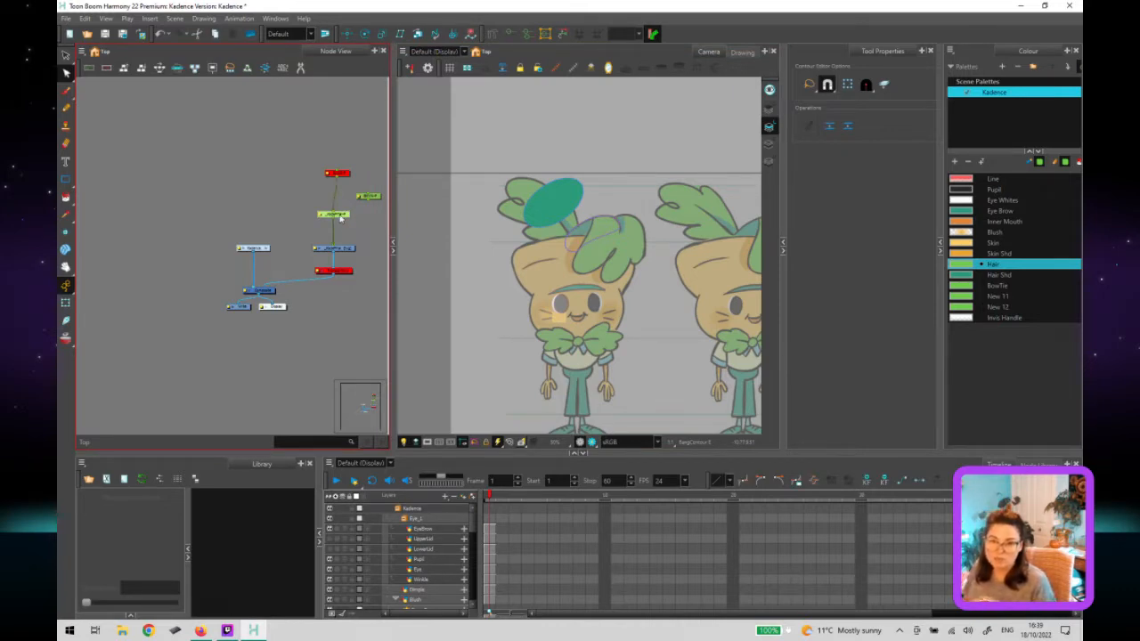
Enable the topmost peg in the design's node chain to check the design's position, and disable it again.
click(347, 178)
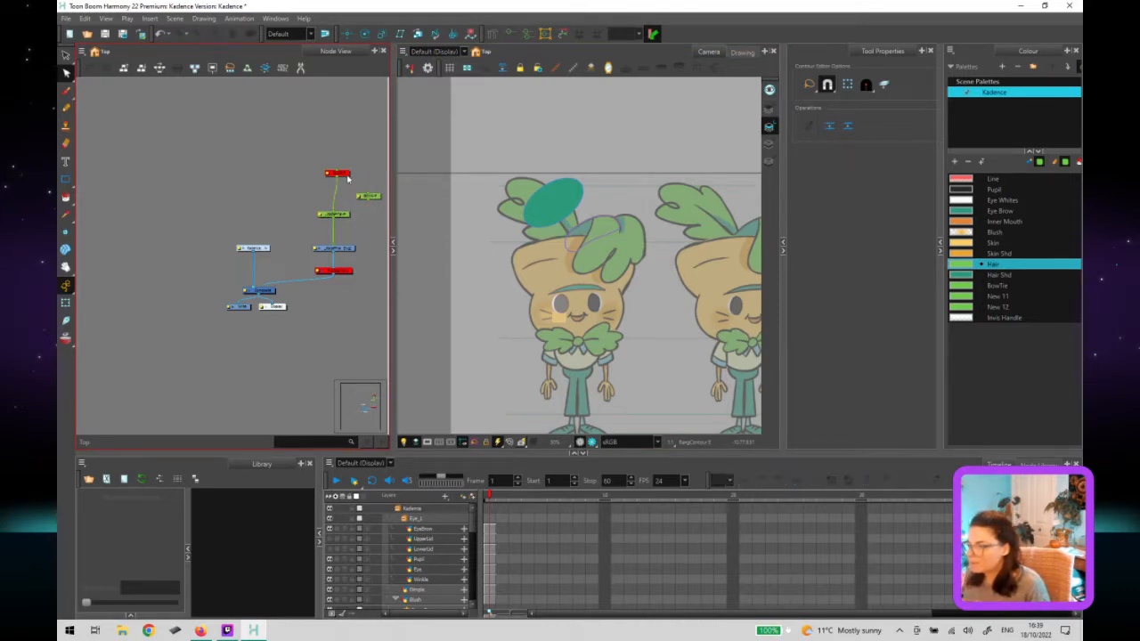
click(349, 174)
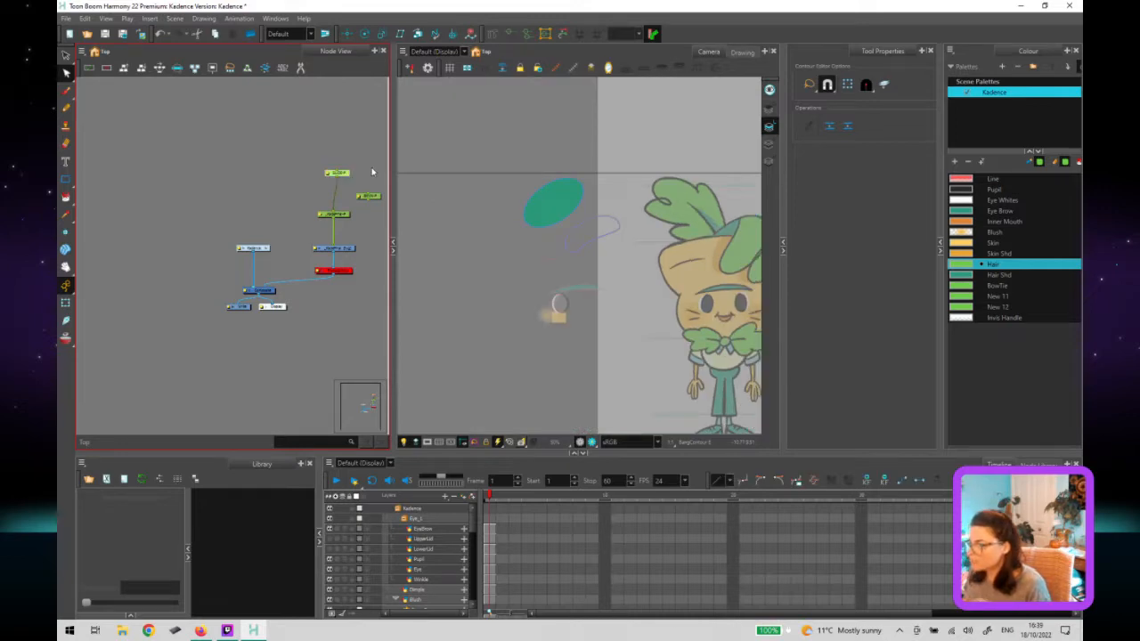
click(343, 173)
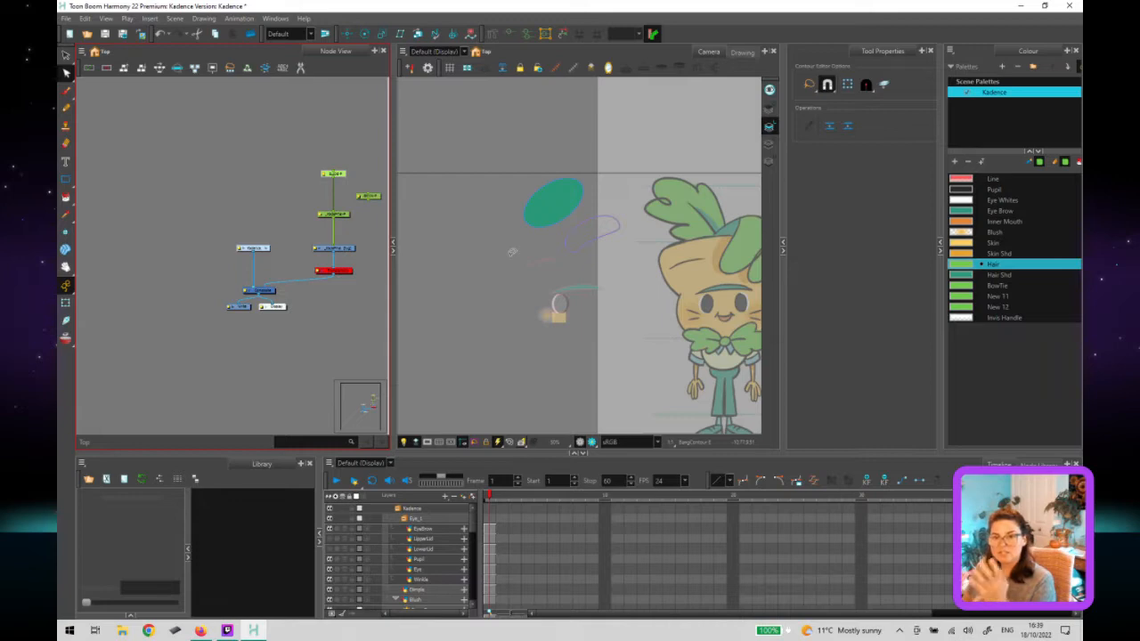
click(345, 176)
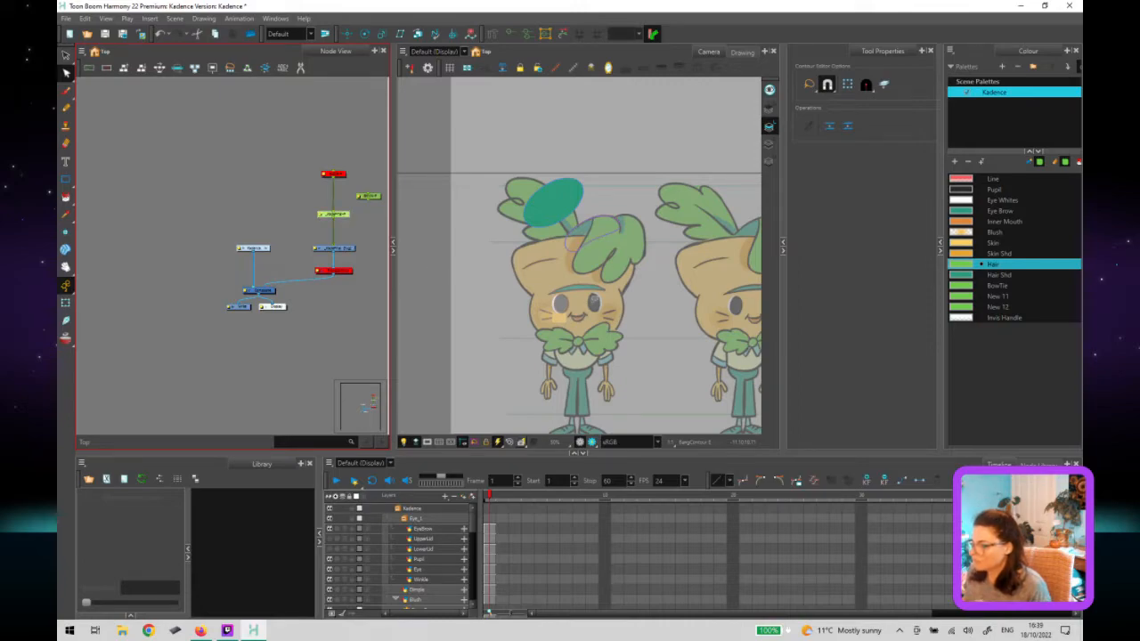
Pull the rounded far end of the Bangs_FR_Behind outline inwards, clear of the shading on the neighbouring leaf.
scroll(582, 242, up, 3)
click(567, 278)
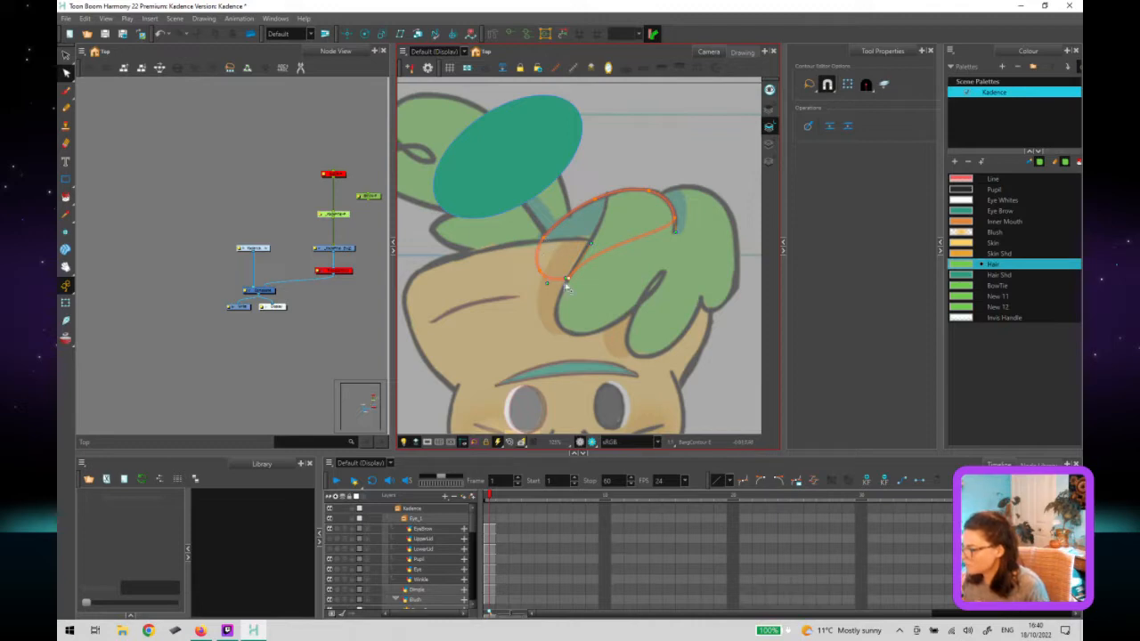
scroll(567, 279, up, 2)
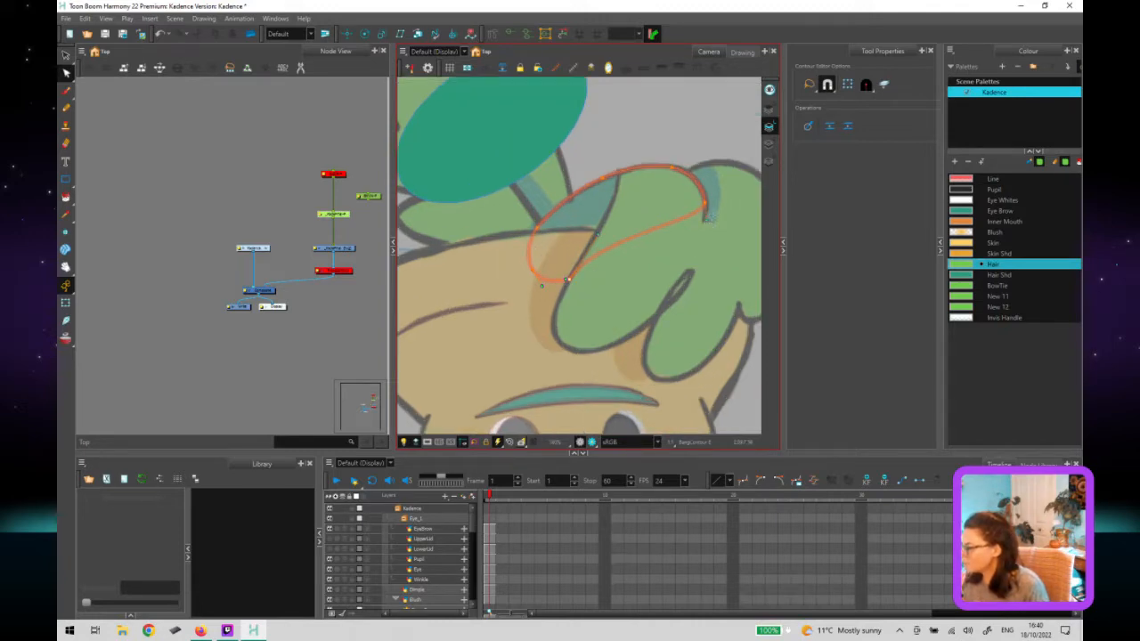
click(710, 210)
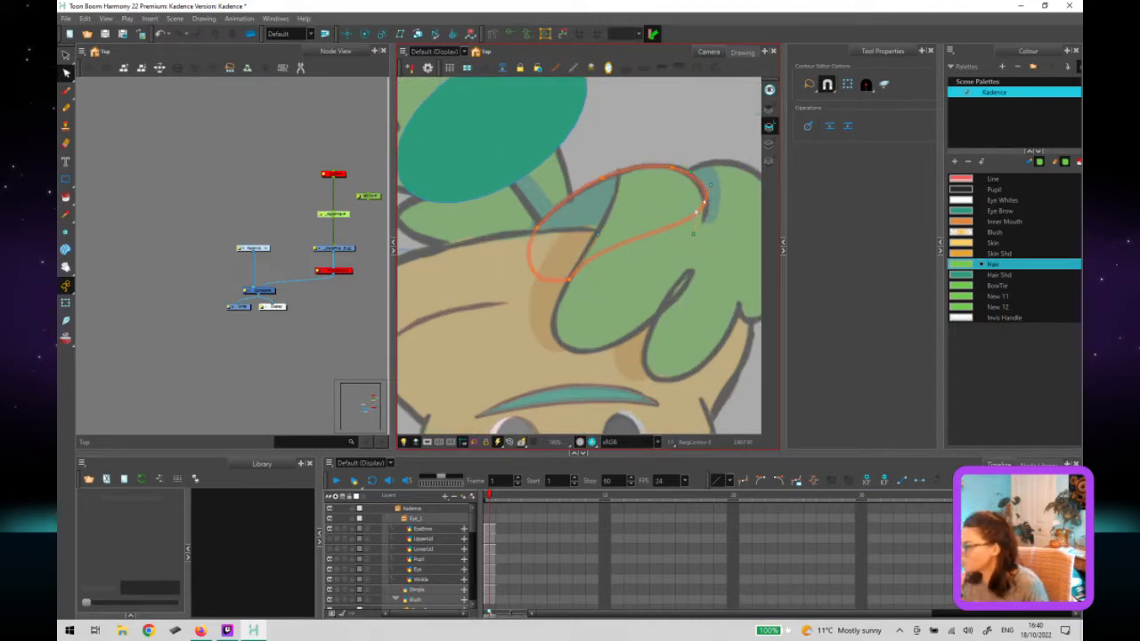
drag(704, 210, 693, 215)
click(531, 268)
click(563, 263)
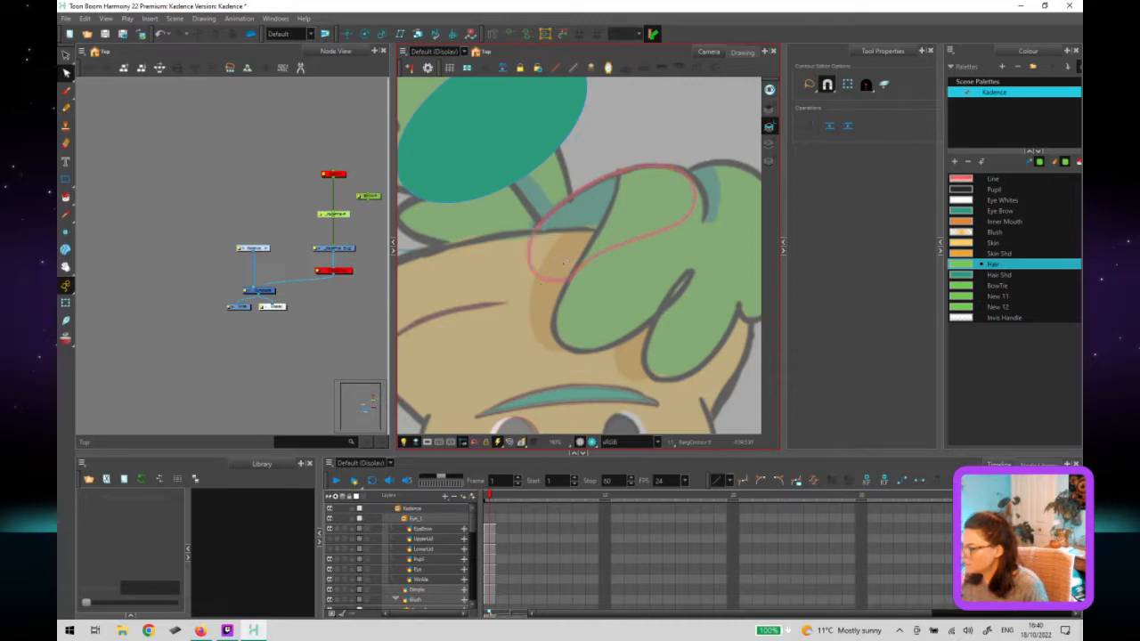
Reshape the curve at the base of the Bangs_FR_Behind outline so it is shallower over the forehead.
click(539, 276)
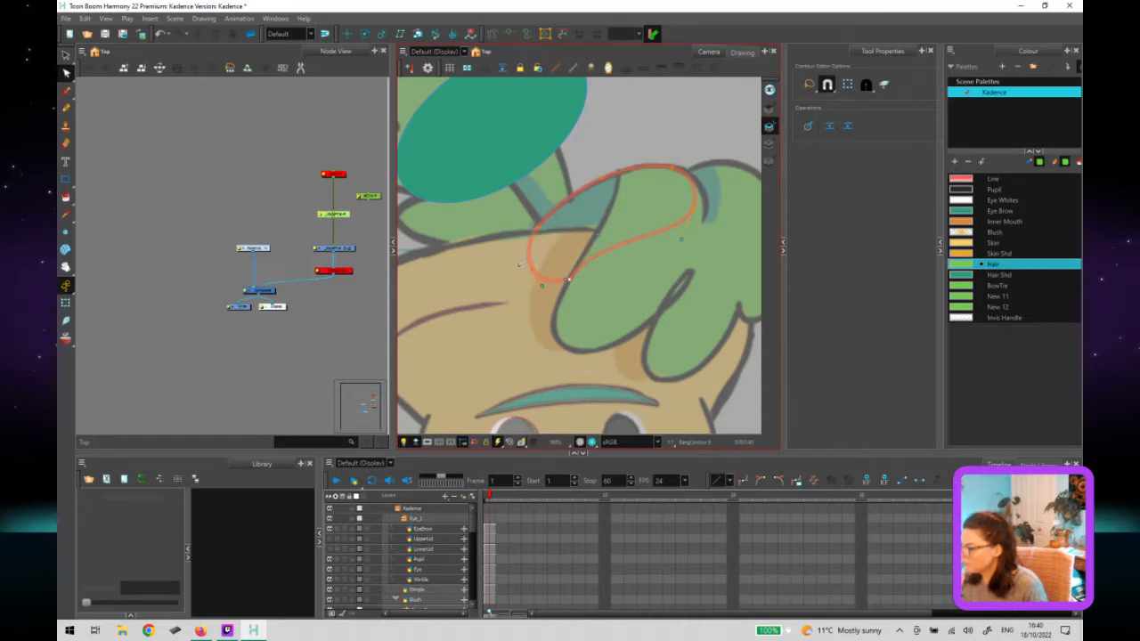
drag(542, 264, 548, 269)
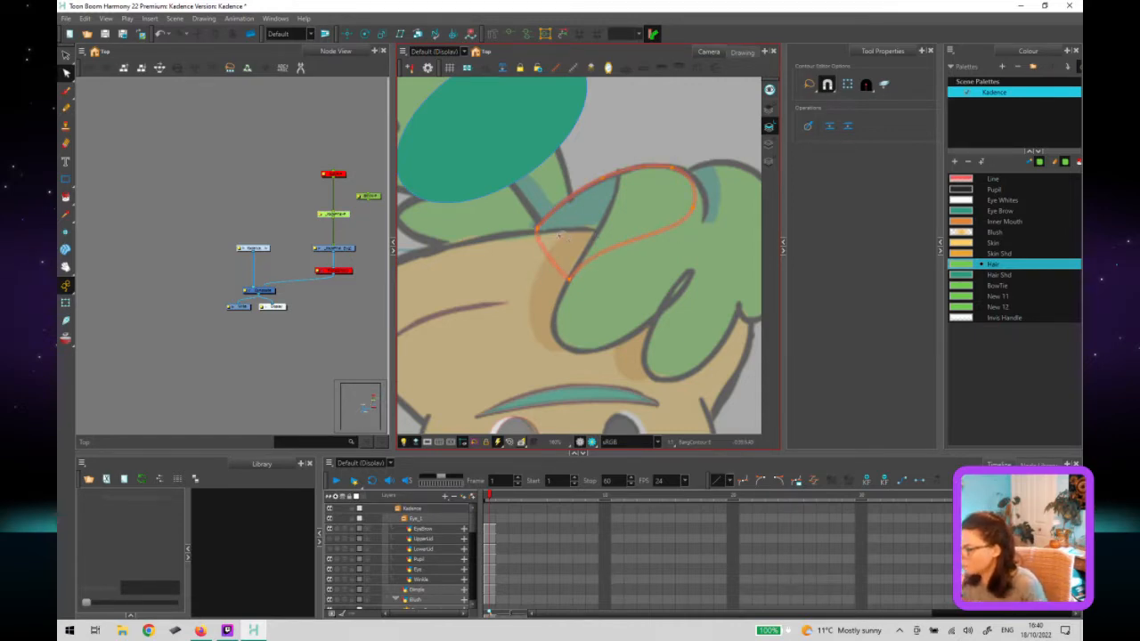
click(534, 233)
drag(517, 255, 511, 257)
drag(567, 282, 548, 275)
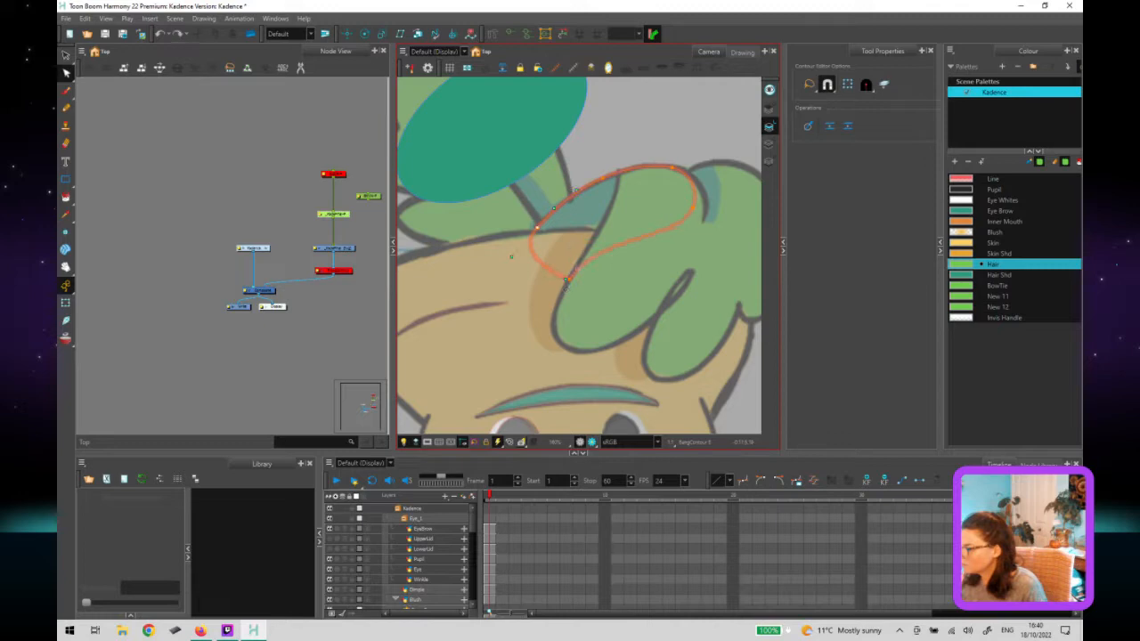
Fill the Bangs_FR_Behind outline with the Hair Shd colour sampled from the large oval swatch, and delete the swatch.
scroll(561, 224, down, 3)
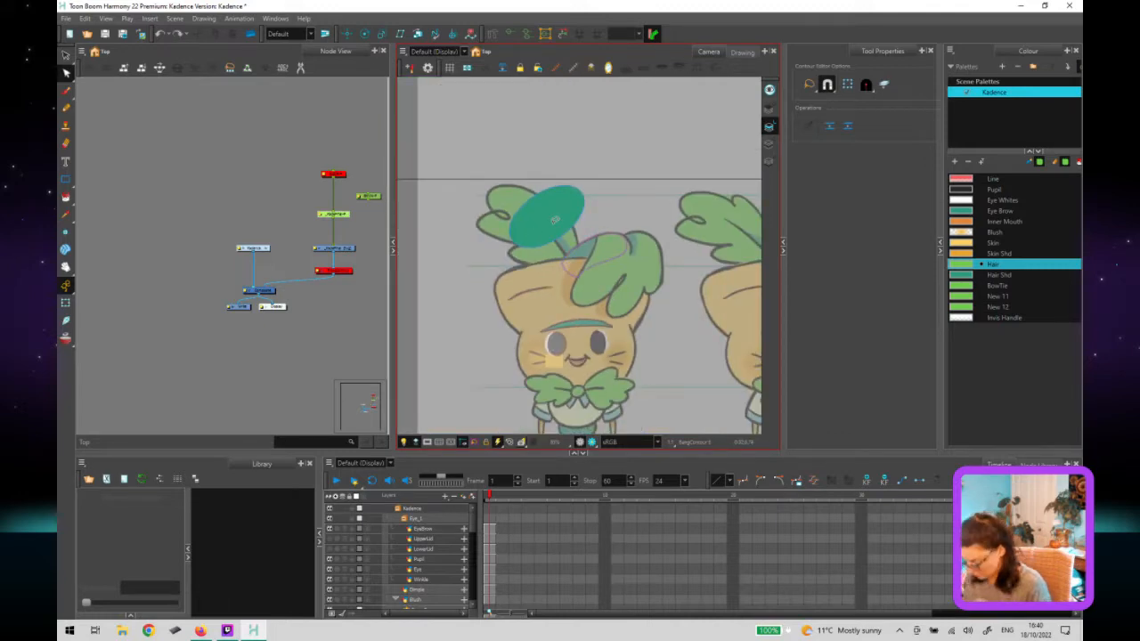
click(556, 219)
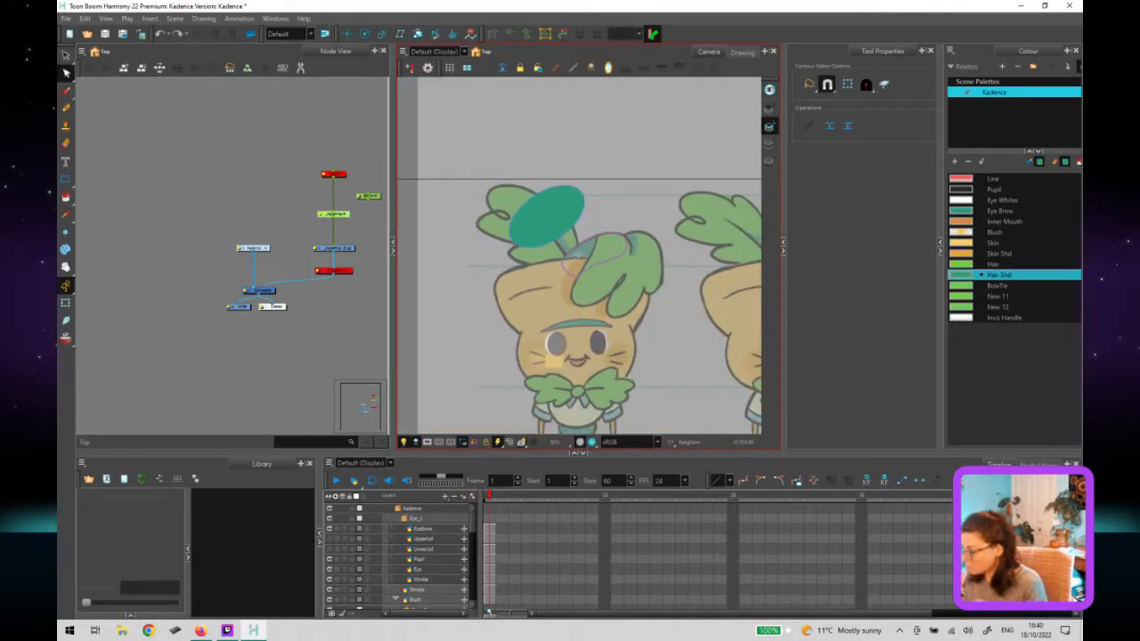
key(alt+s)
click(553, 225)
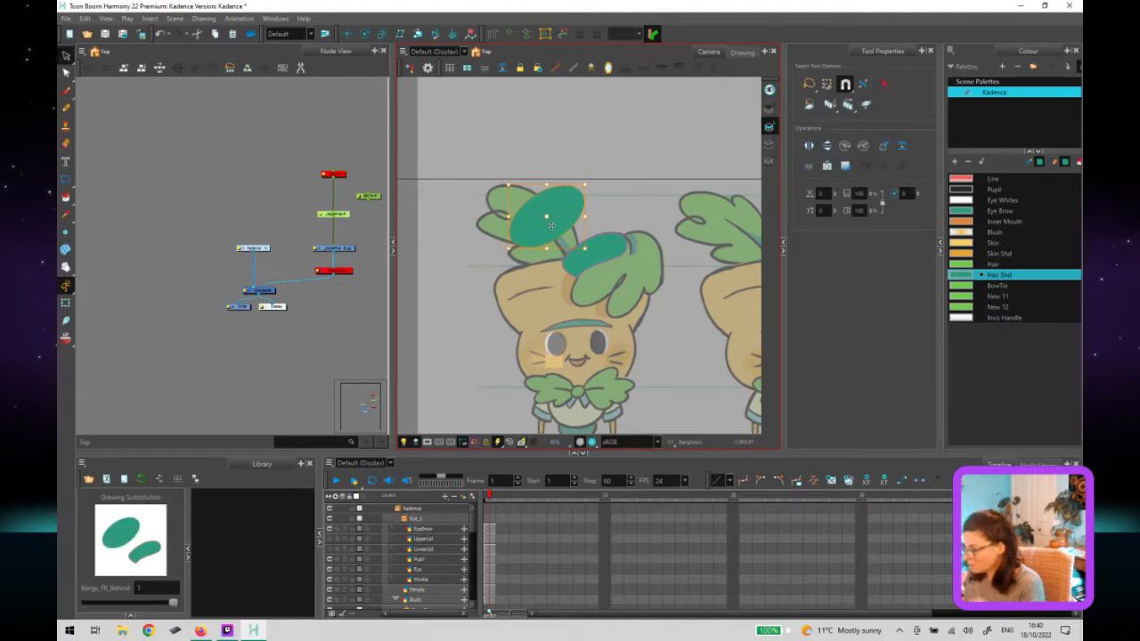
key(Delete)
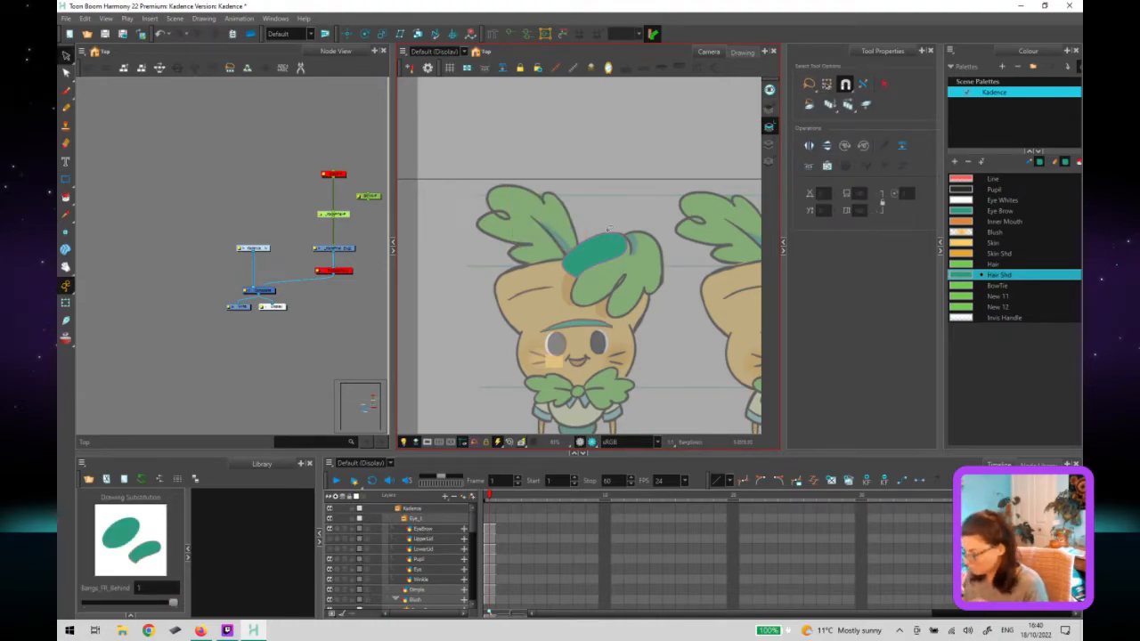
Save the scene, open the Kadence group and enable its hidden nodes so the rig's head and hair are shown.
key(shift+t)
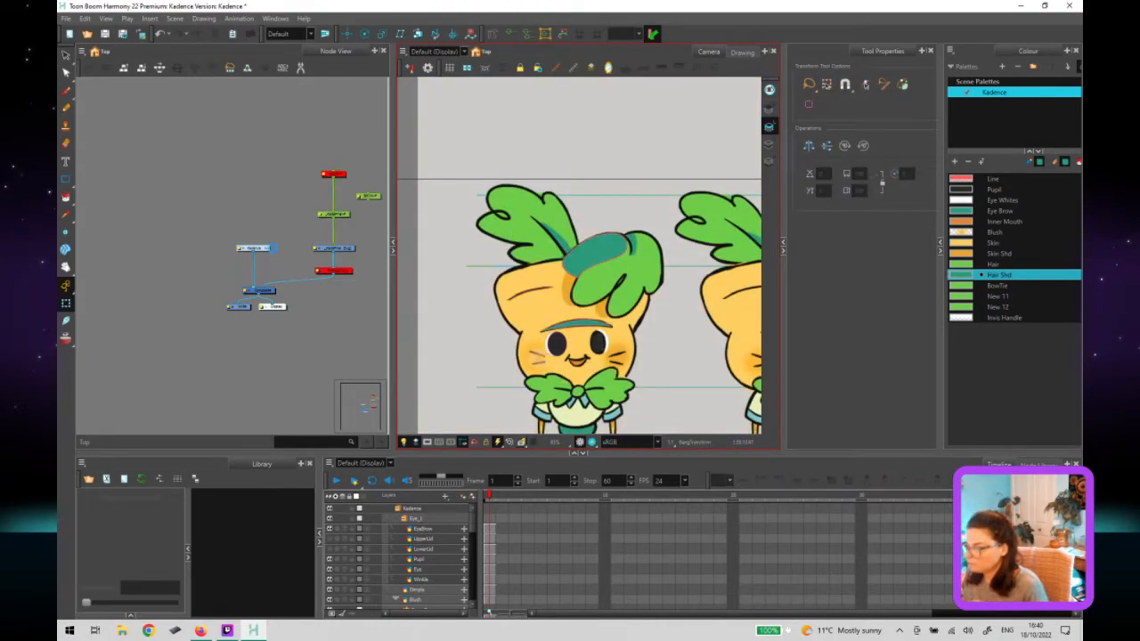
click(265, 251)
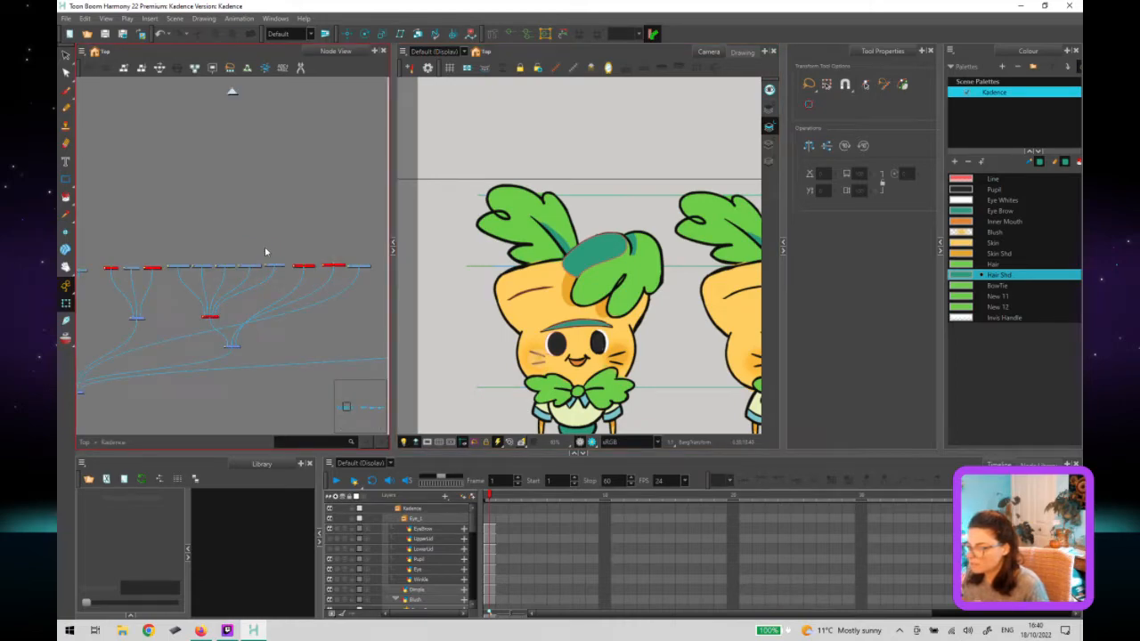
click(358, 246)
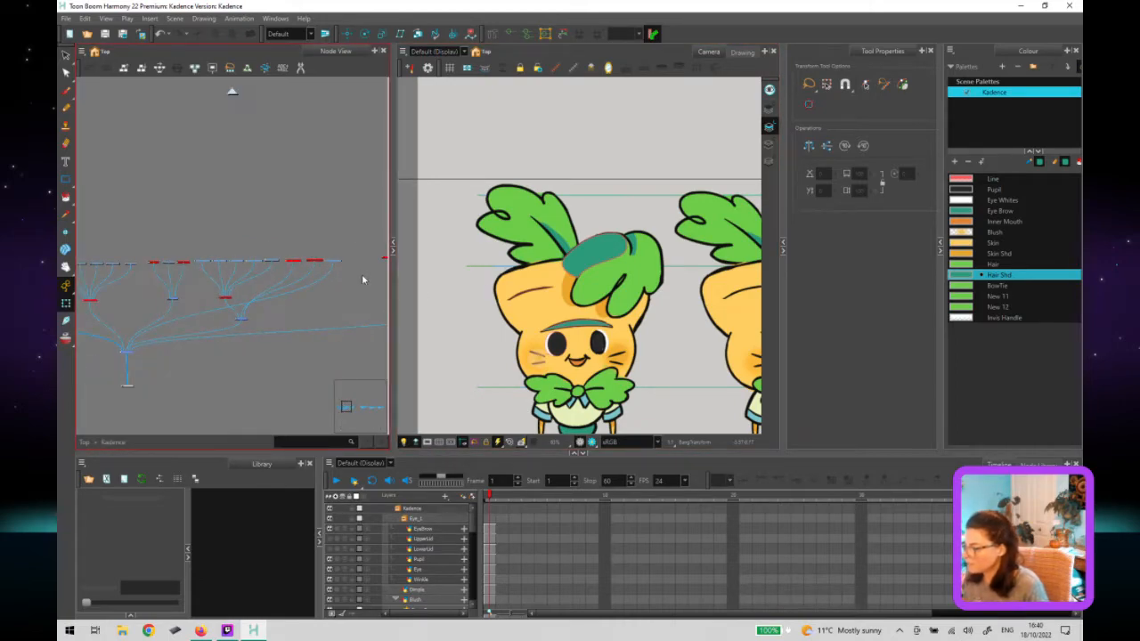
scroll(348, 254, down, 3)
scroll(323, 275, up, 2)
drag(198, 263, 197, 259)
click(269, 314)
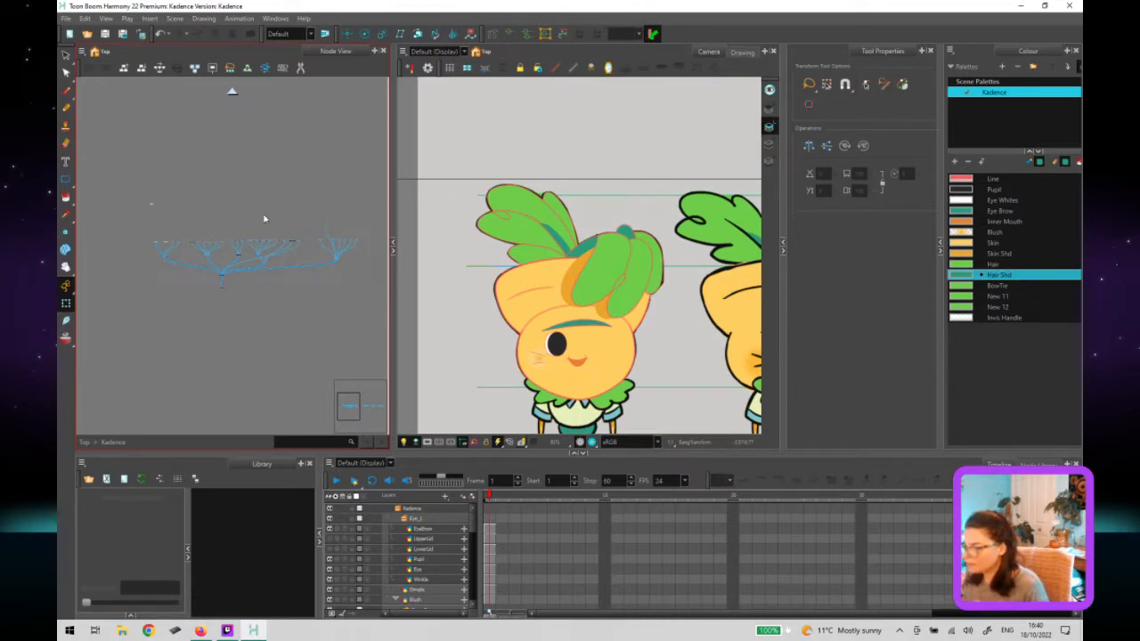
Open the lowest back hair leaf, Hair_1, for contour editing and delete the surplus points along its upper edge.
click(540, 274)
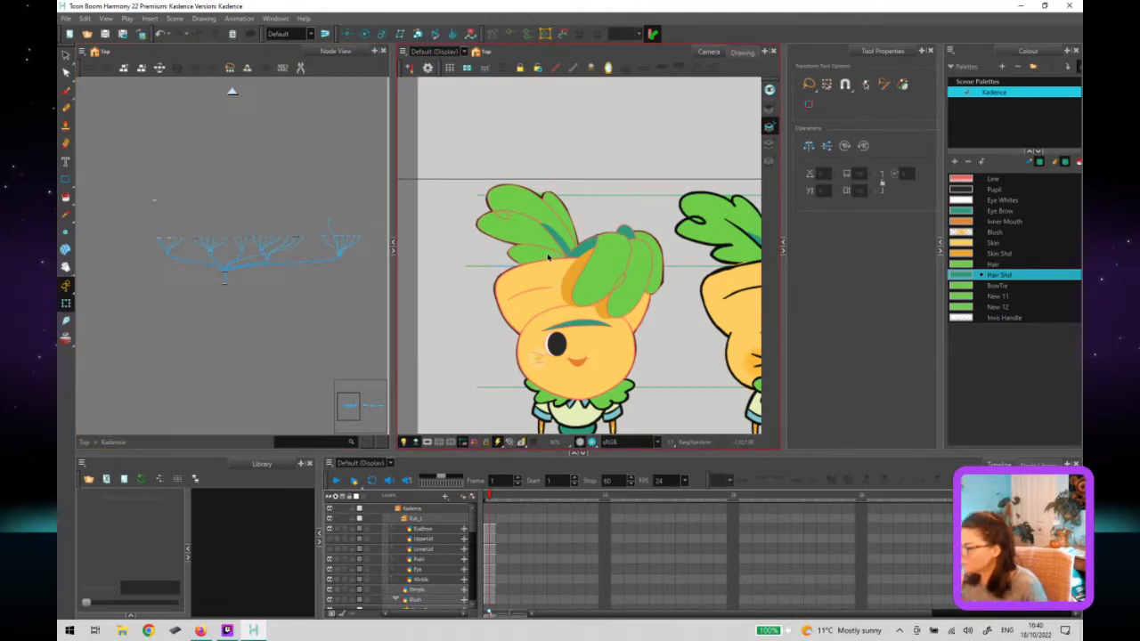
click(539, 249)
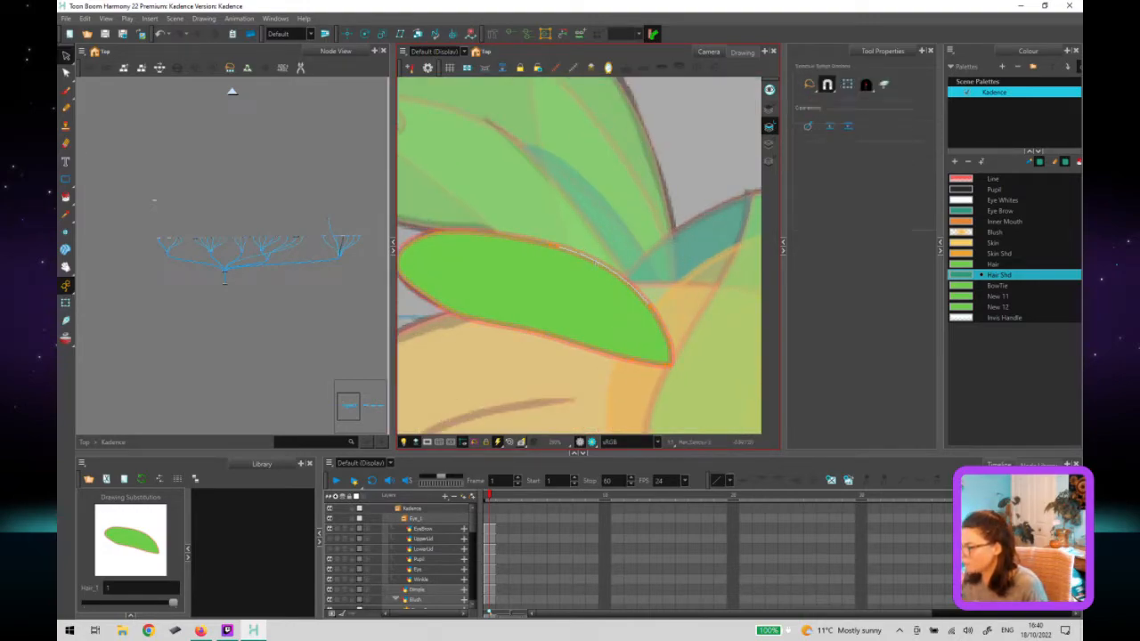
click(554, 248)
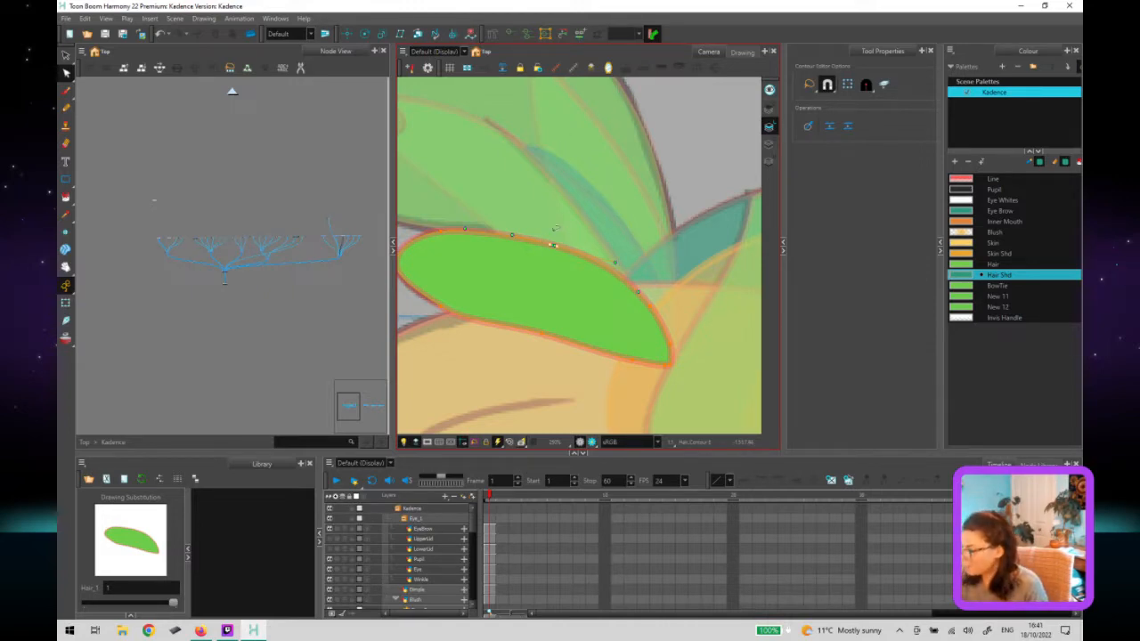
scroll(554, 229, up, 4)
drag(529, 252, 556, 189)
key(Delete)
click(526, 235)
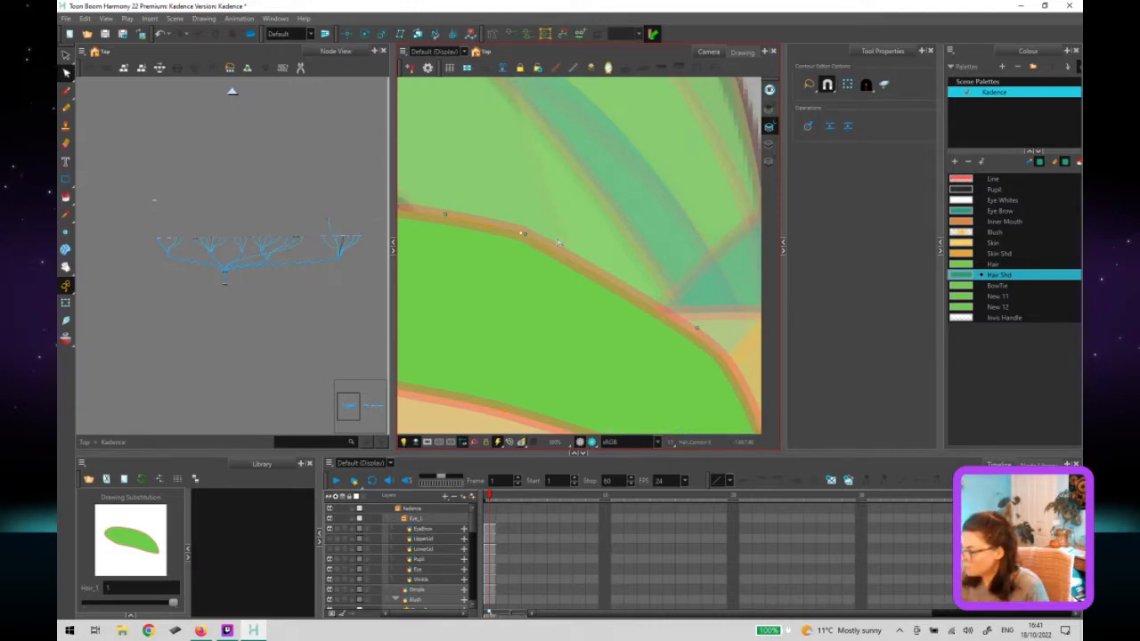
key(Delete)
Adjust the remaining point and its curve handles on the Hair_1 leaf's upper edge into a smooth arc.
scroll(614, 240, down, 2)
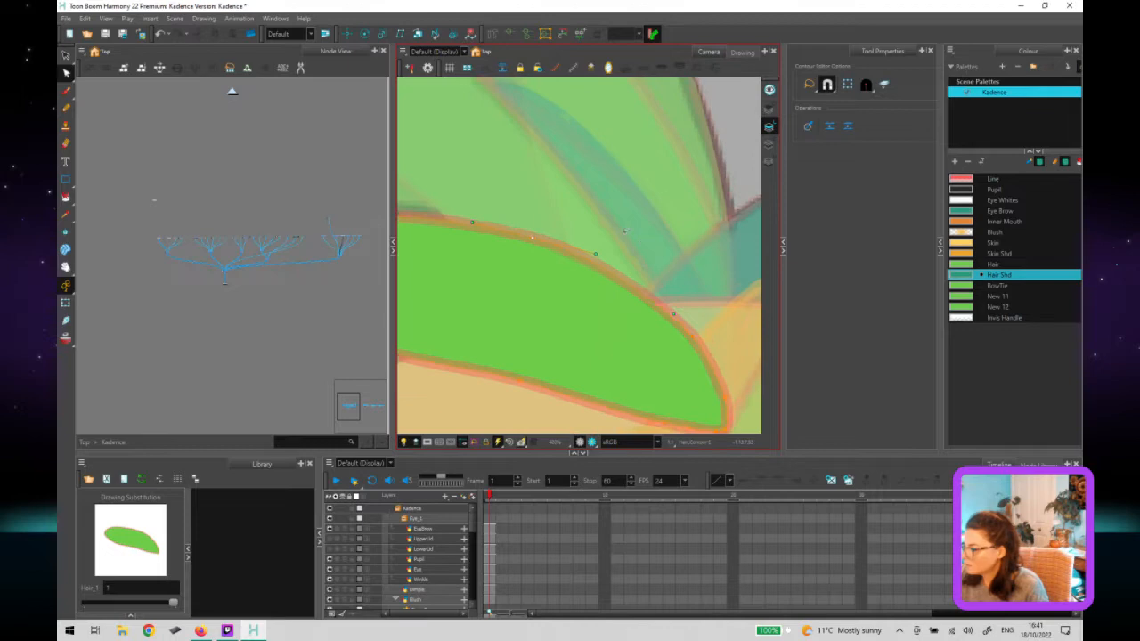
scroll(632, 223, down, 2)
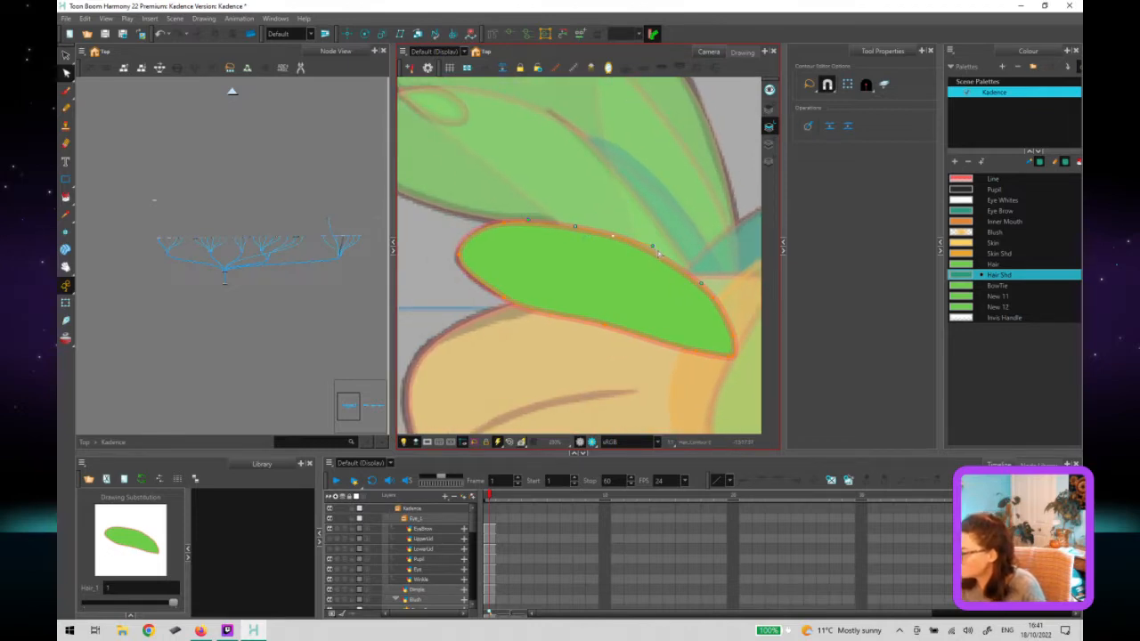
drag(653, 247, 656, 255)
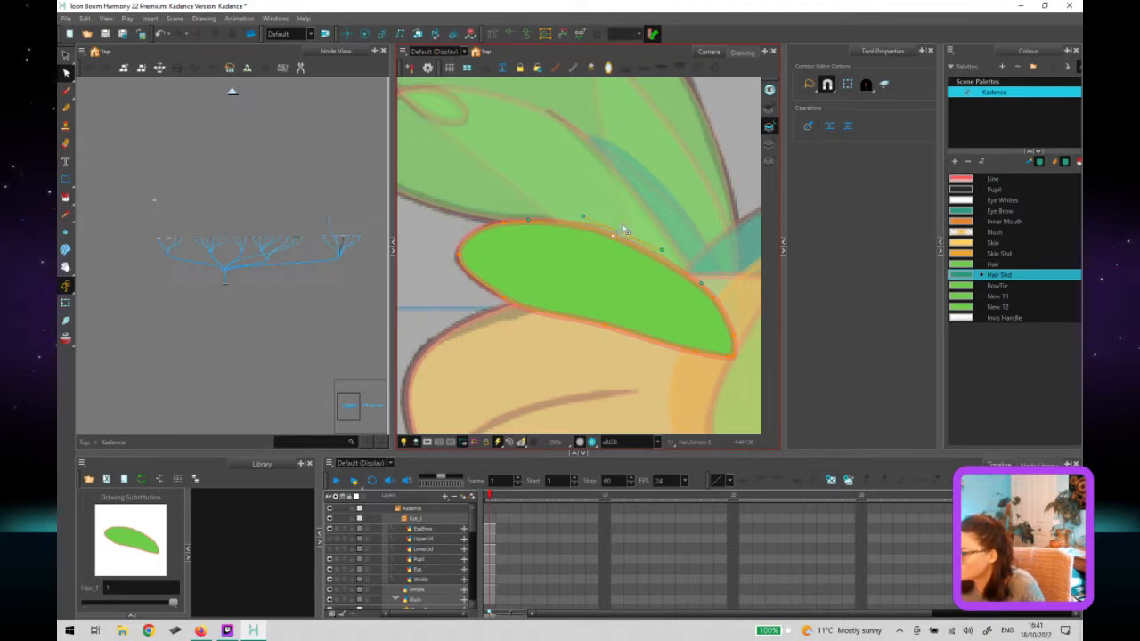
drag(620, 235, 624, 231)
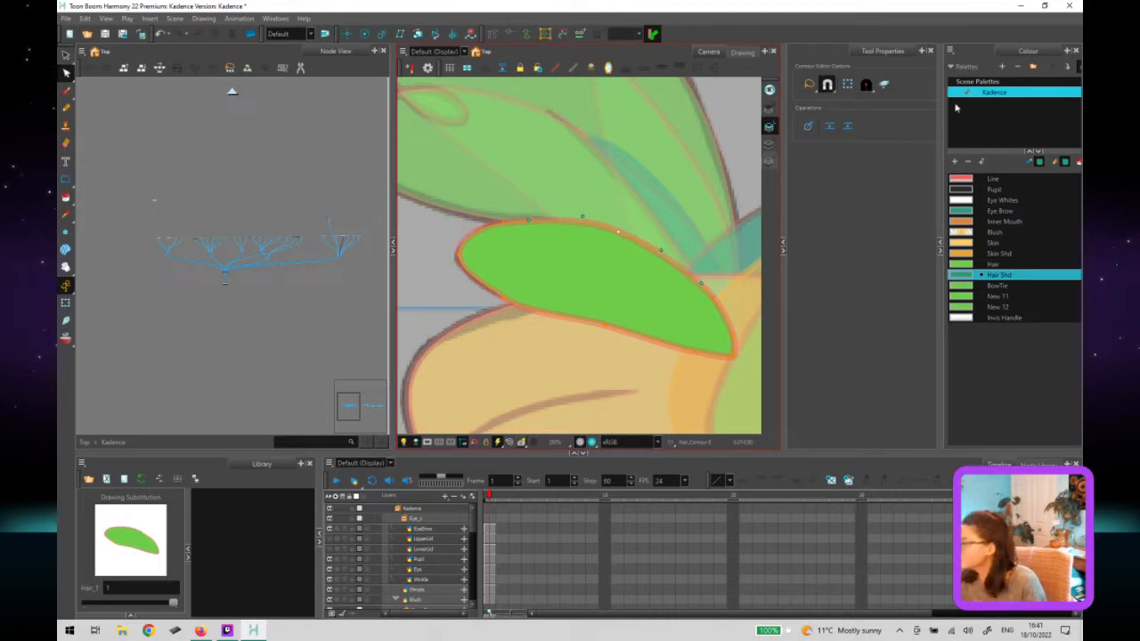
click(864, 109)
click(626, 216)
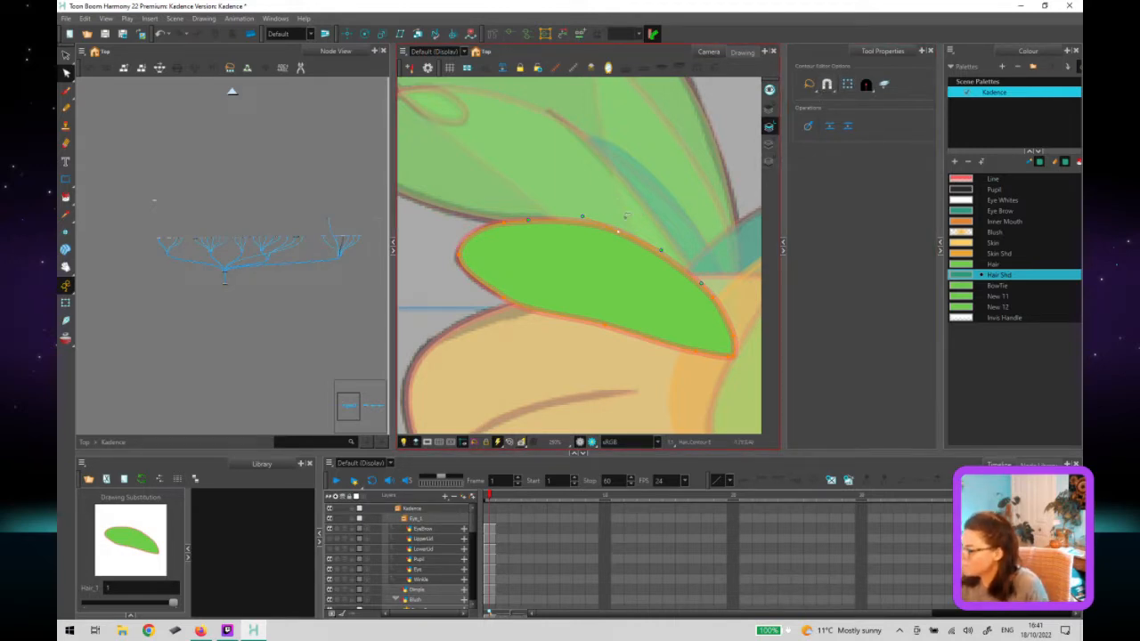
drag(629, 242, 661, 242)
Deselect the leaf outline, review it against the whole head and check the Contour Editor's Snapping option.
scroll(659, 267, down, 2)
scroll(693, 367, down, 2)
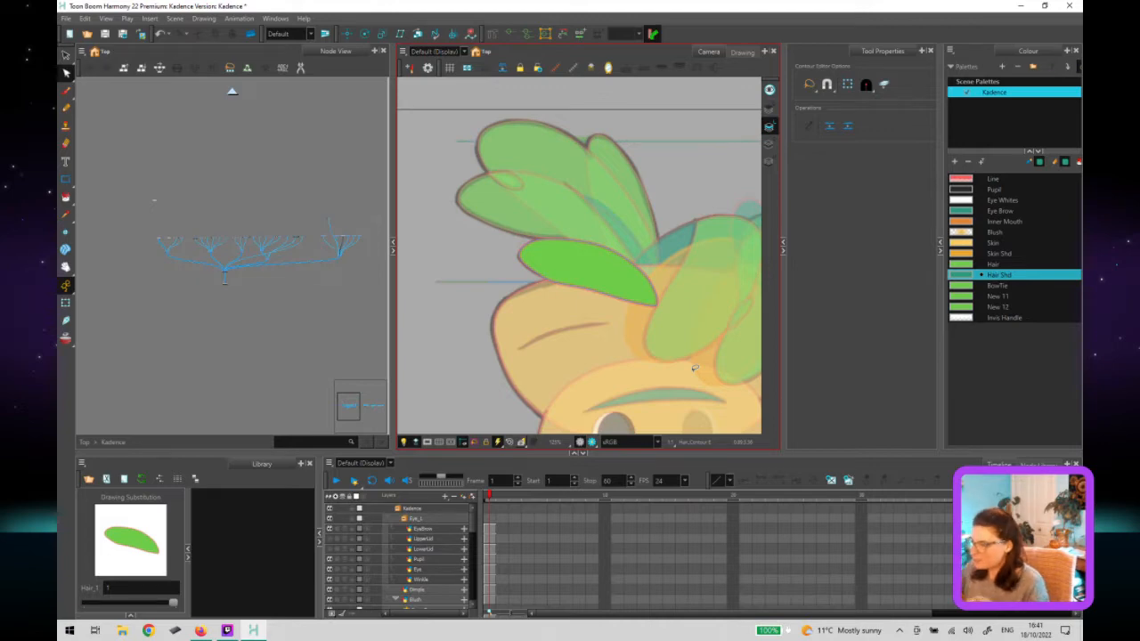
scroll(494, 385, down, 2)
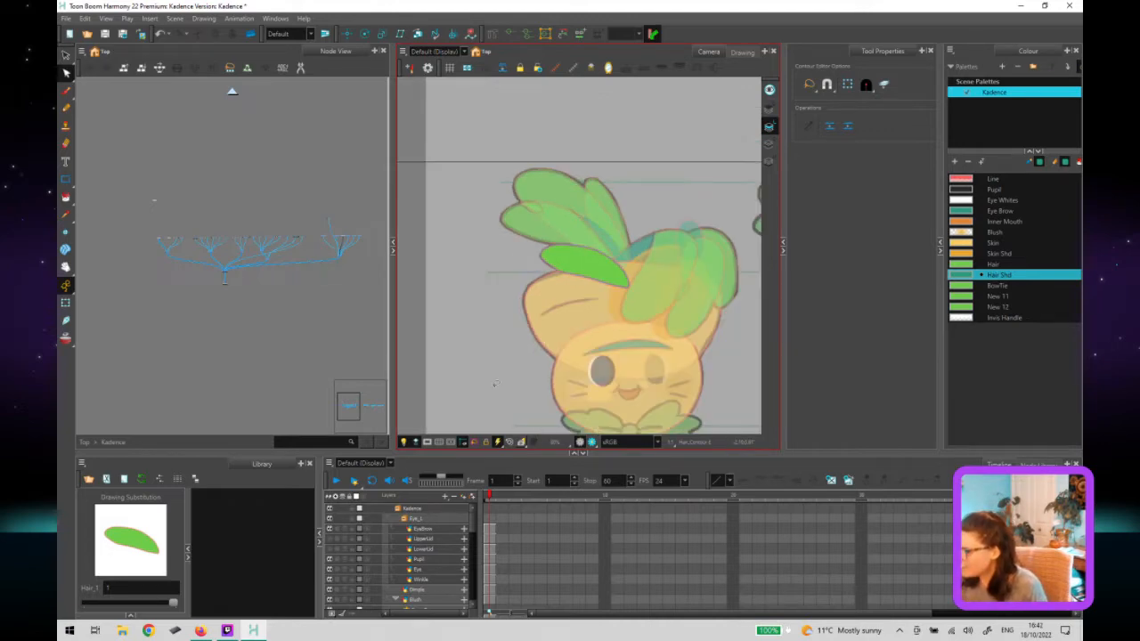
click(828, 86)
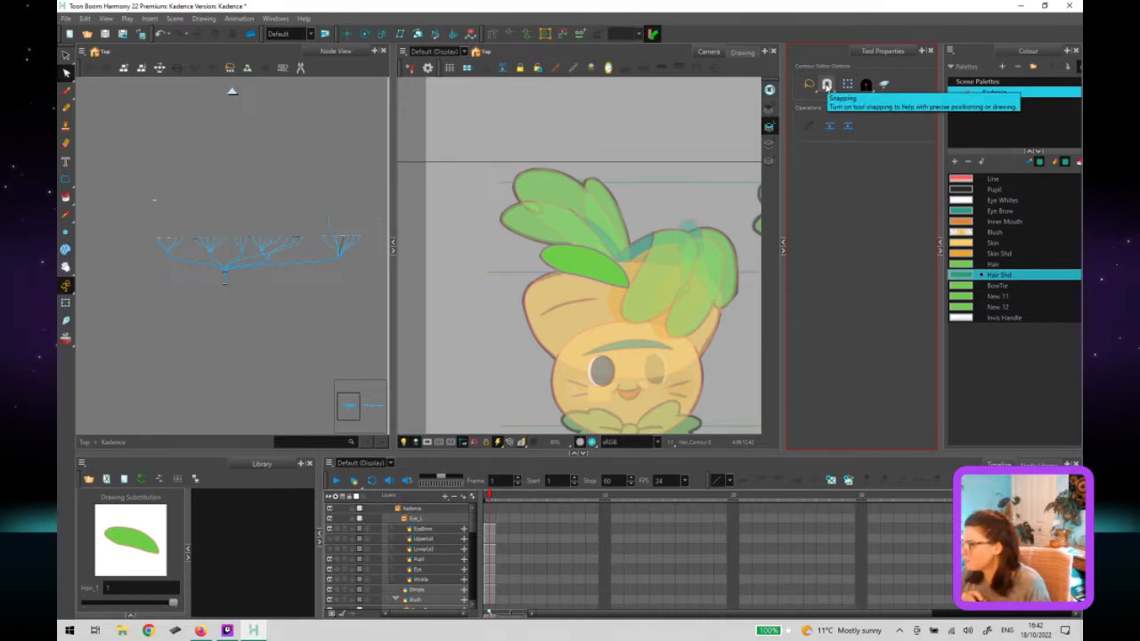
Toggle the Contour Editor's Snapping option, switch to the Transform tool and clear the drawing selection.
click(826, 85)
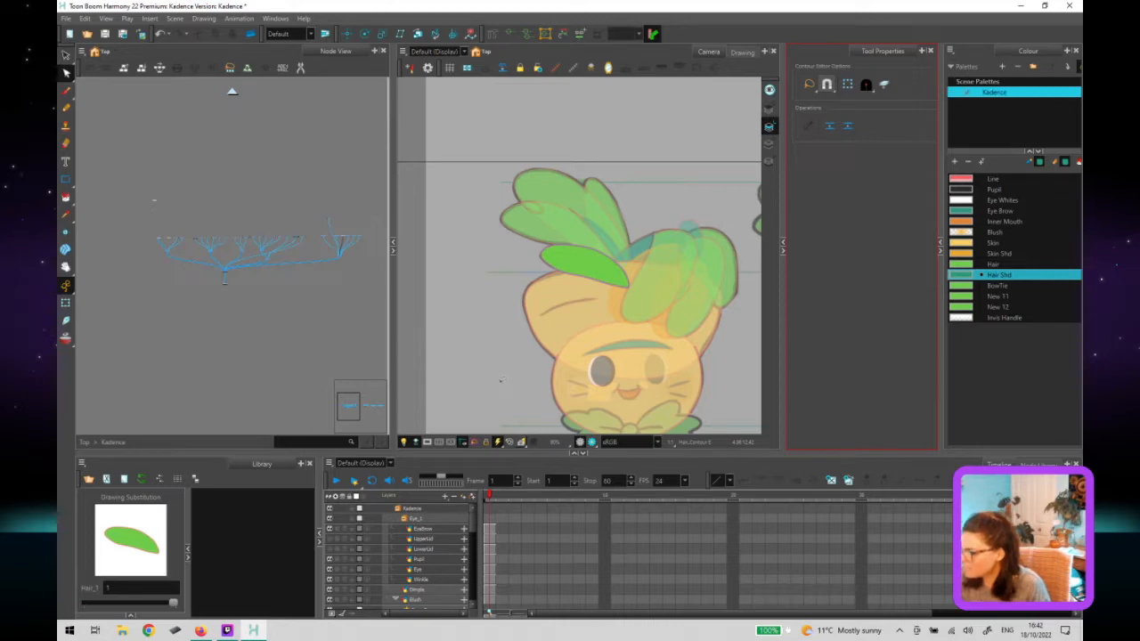
drag(691, 387, 667, 366)
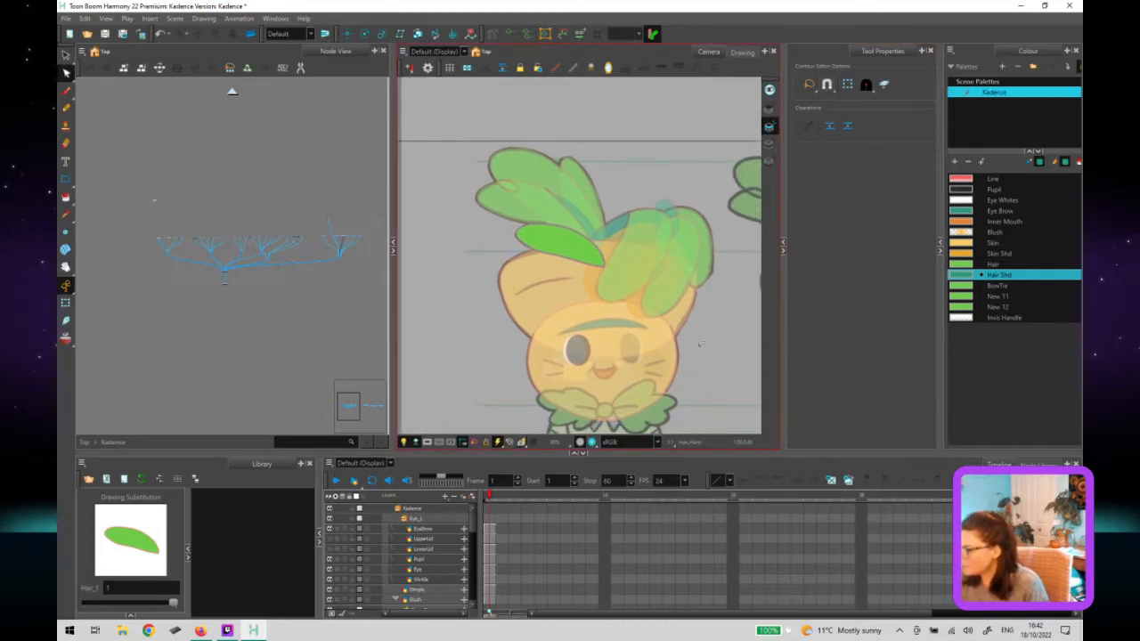
key(shift+t)
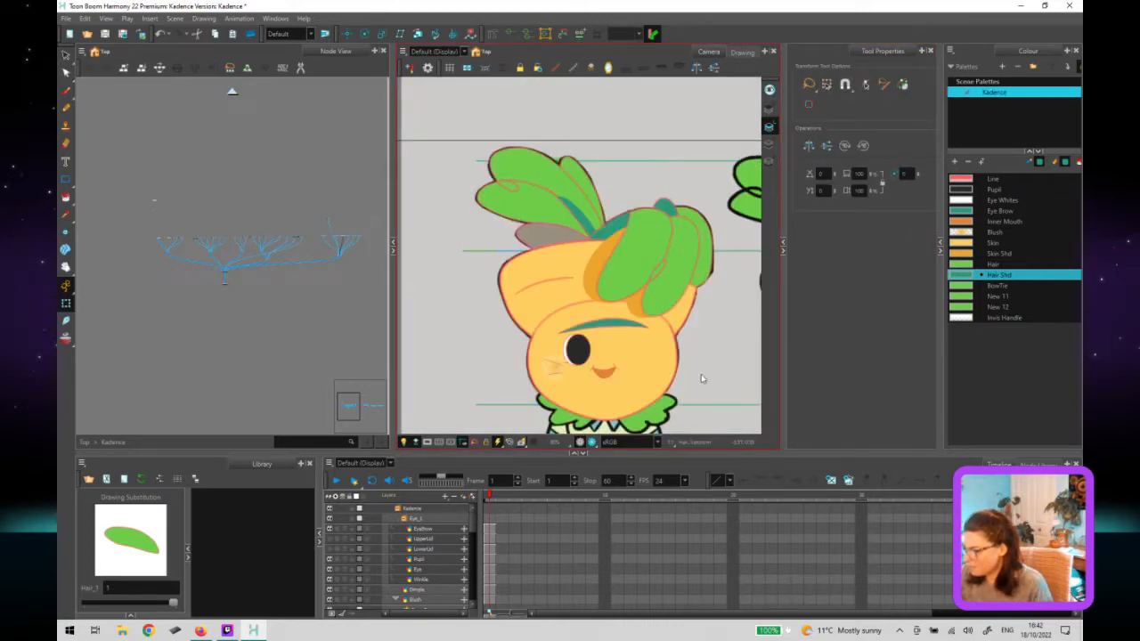
click(700, 374)
scroll(710, 394, down, 2)
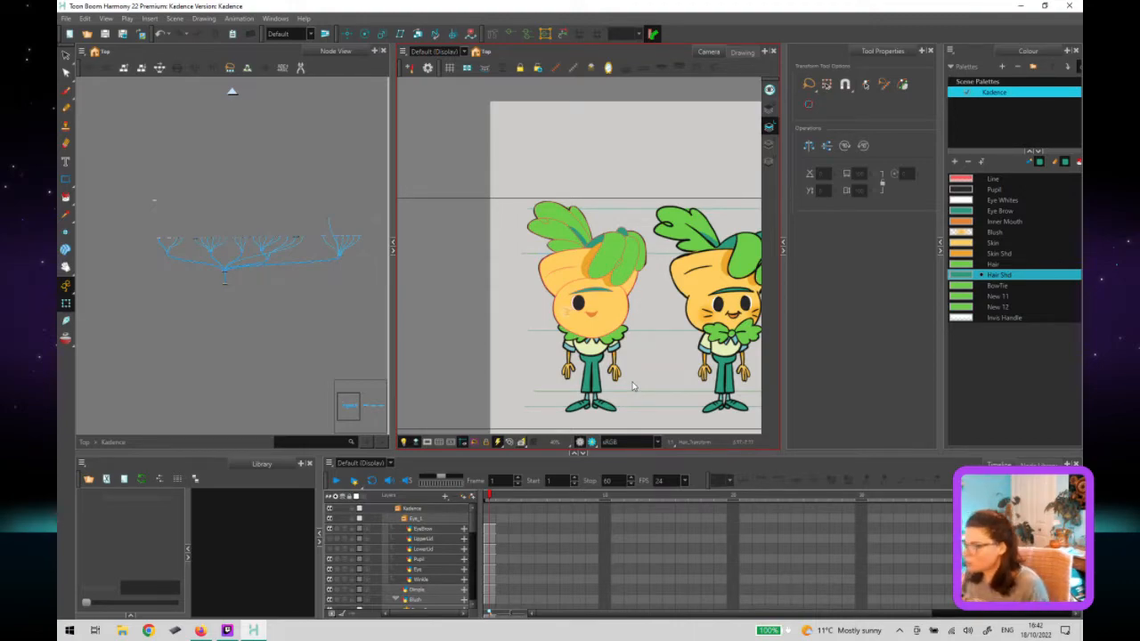
Examine the mouth drawing nodes from Crease to the mouth composite, and check the front bangs leaf Bangs_FR_1 on the head.
click(307, 325)
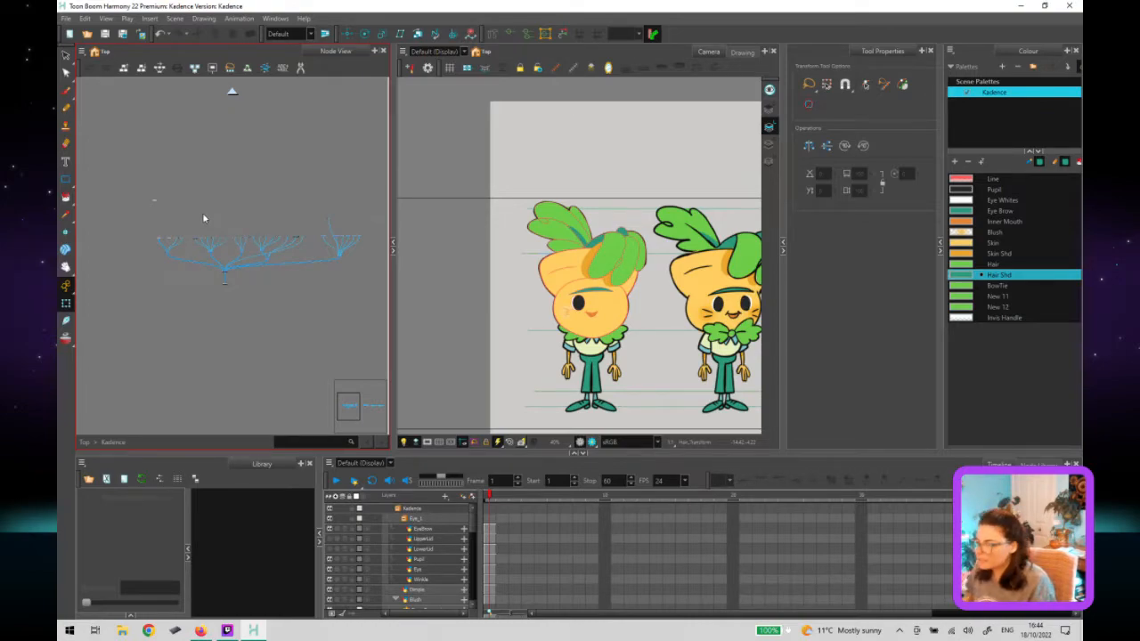
scroll(200, 217, up, 5)
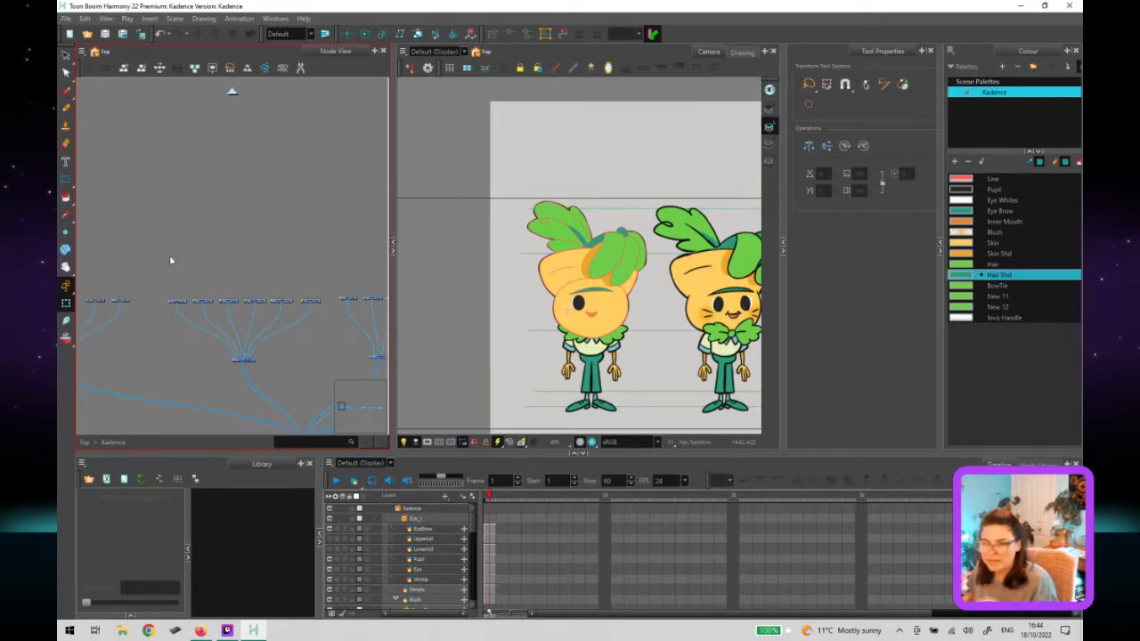
scroll(169, 303, up, 3)
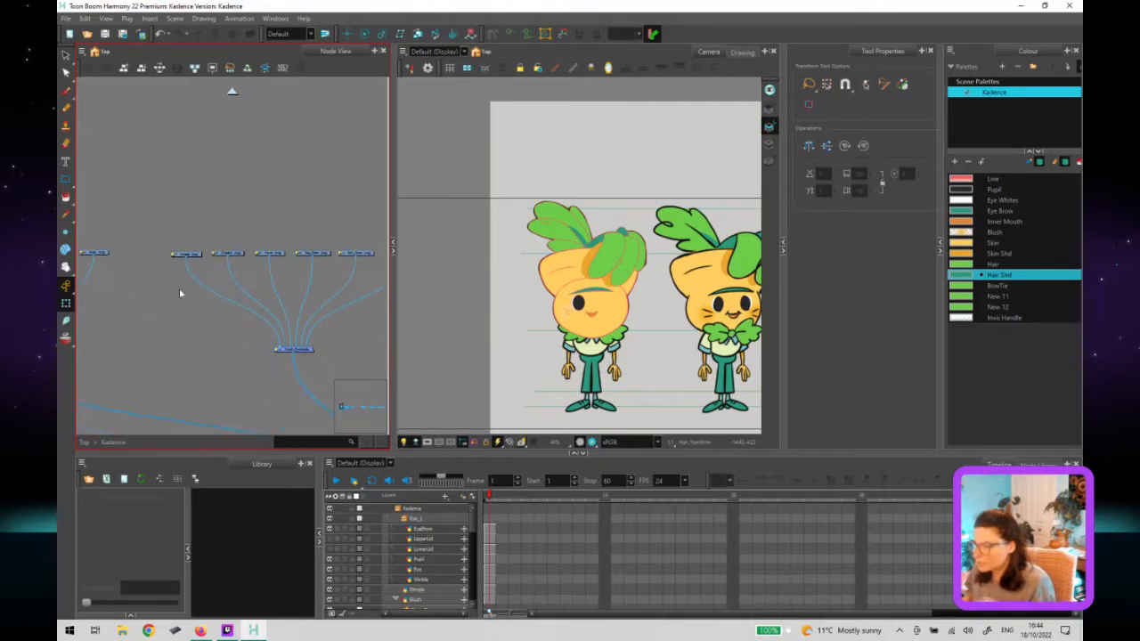
scroll(189, 267, up, 2)
scroll(189, 267, up, 1)
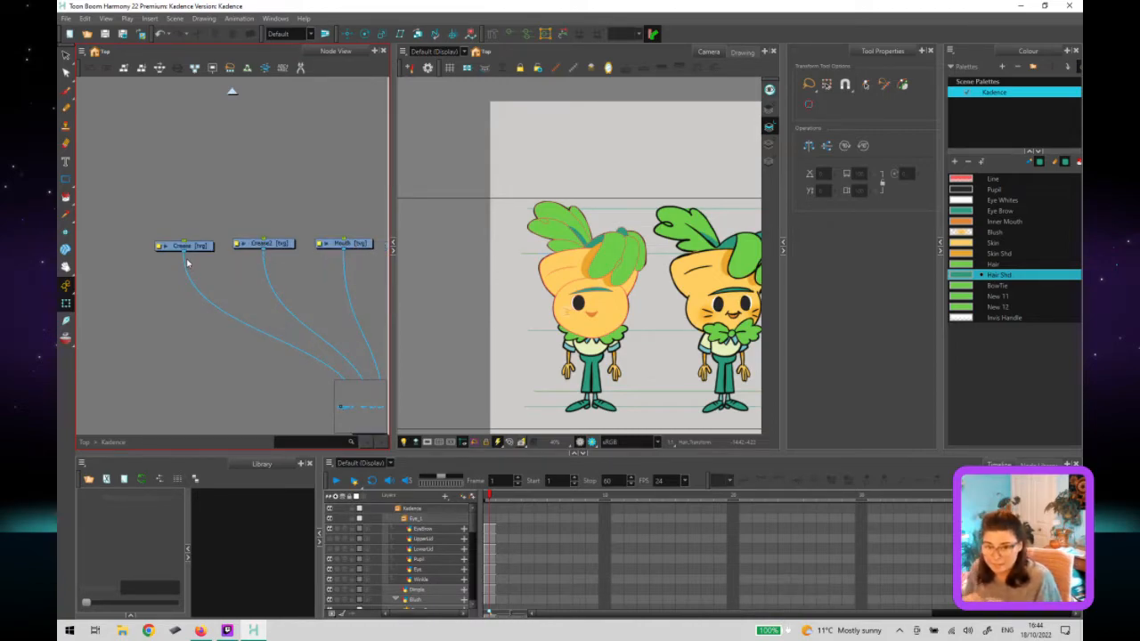
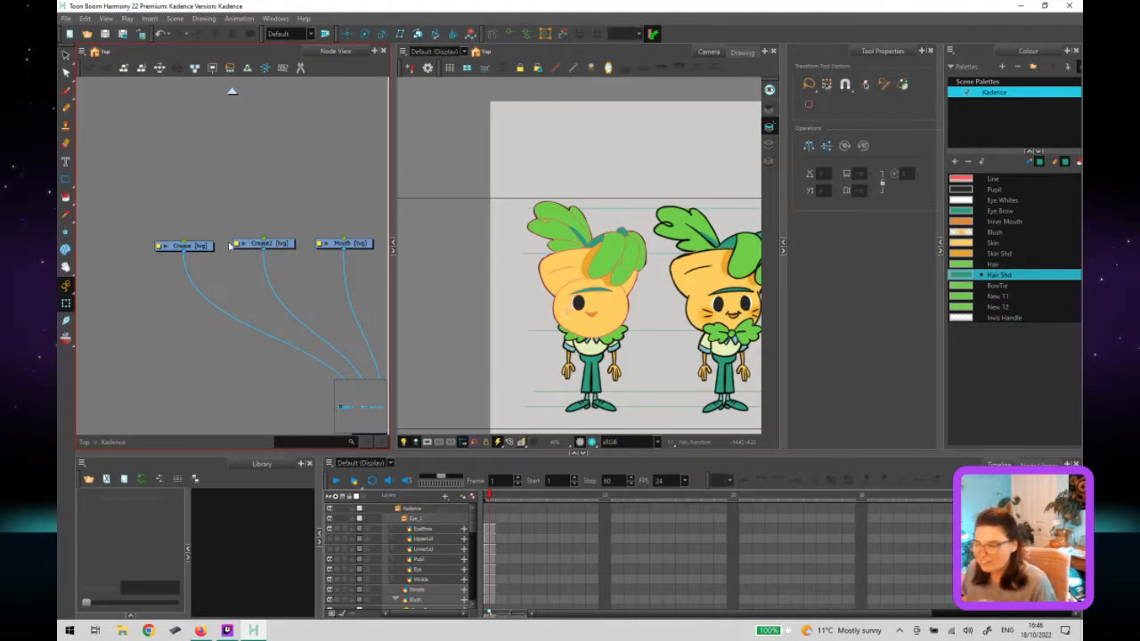
scroll(223, 271, down, 2)
drag(226, 273, 182, 241)
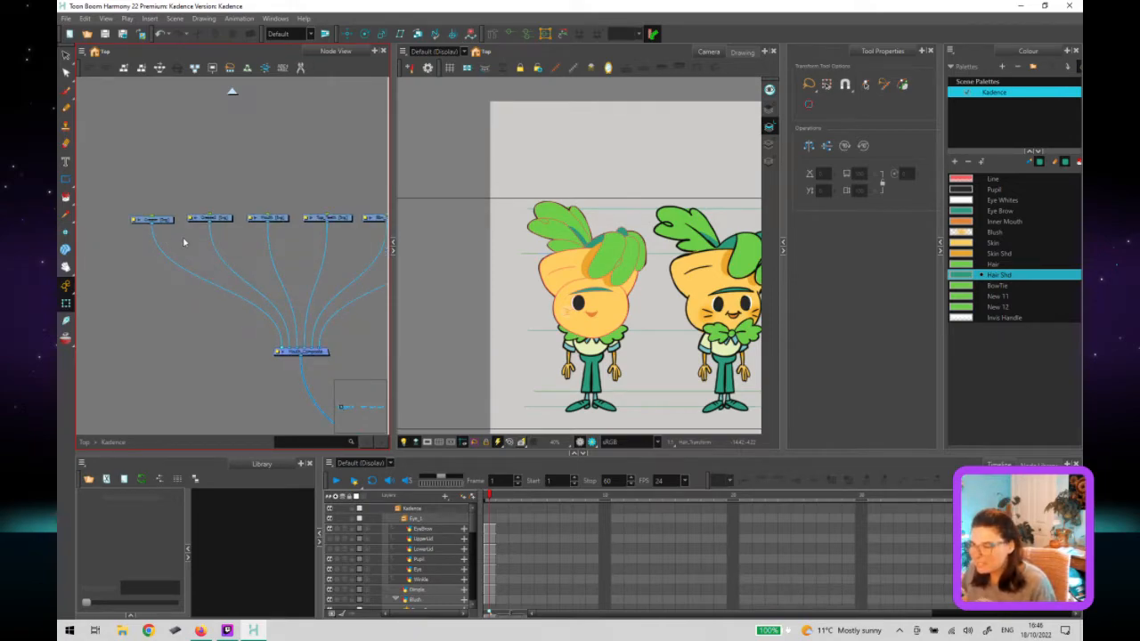
click(155, 219)
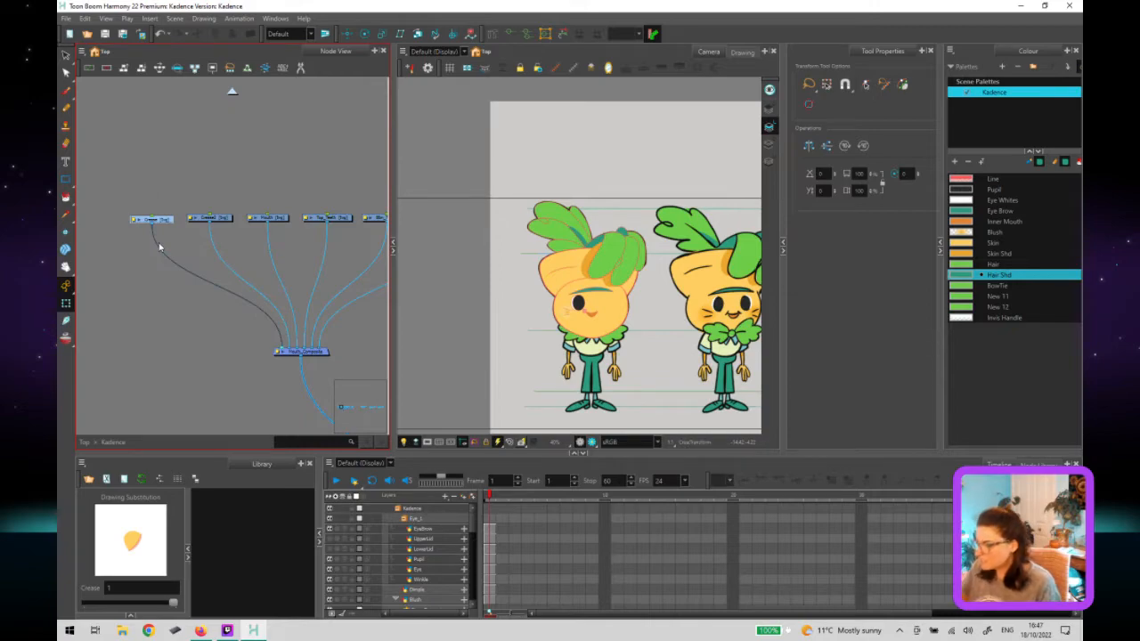
click(184, 249)
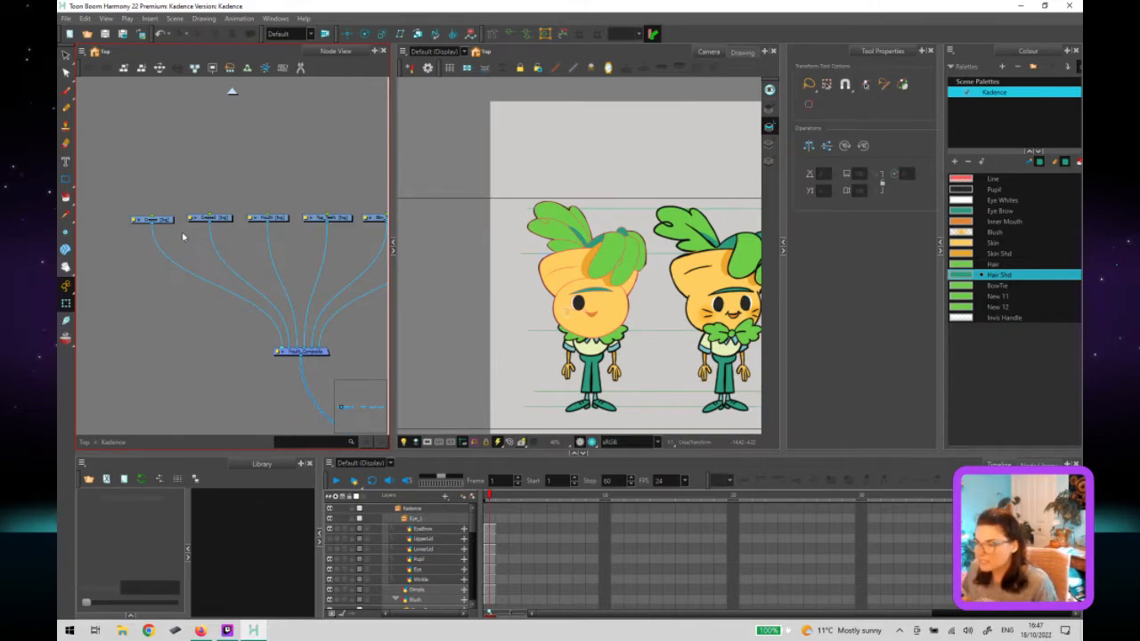
drag(183, 250, 169, 258)
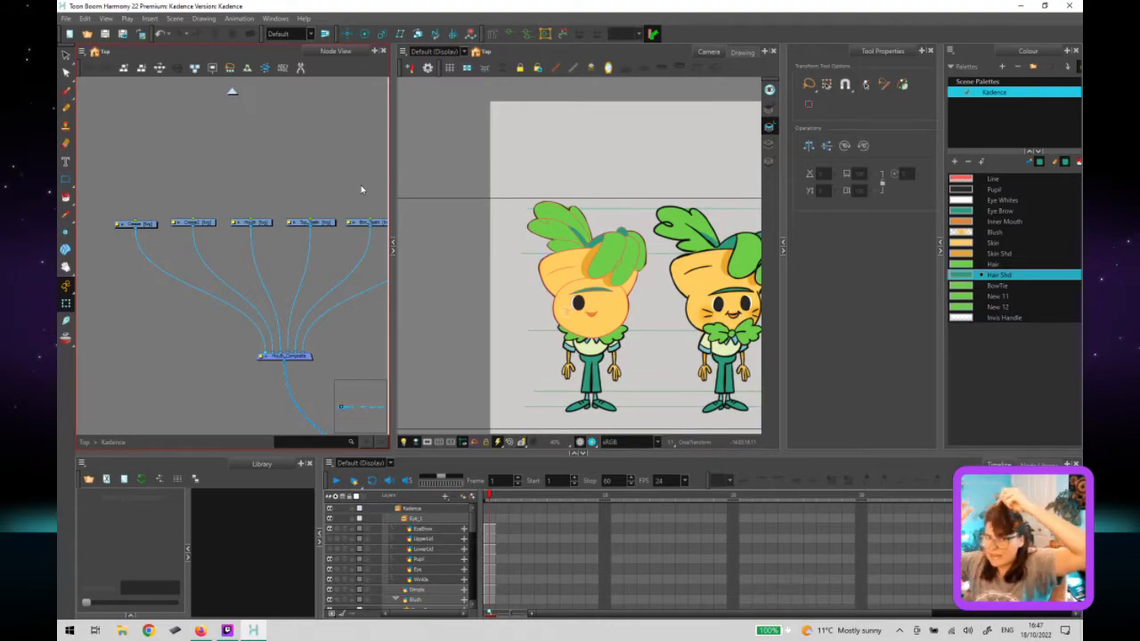
click(583, 252)
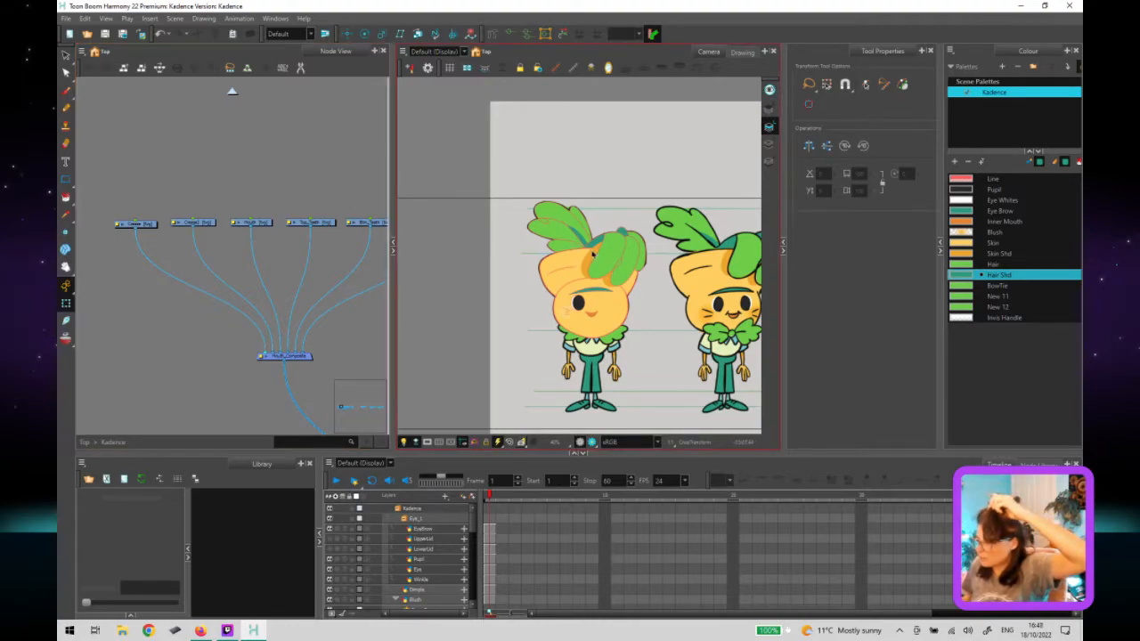
click(607, 256)
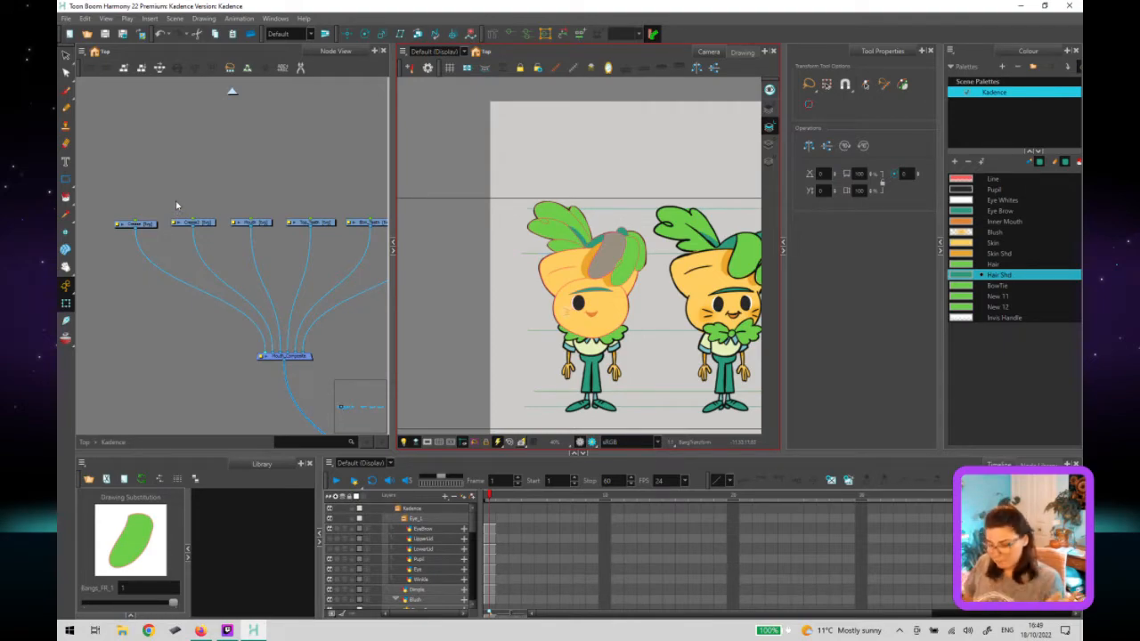
click(132, 196)
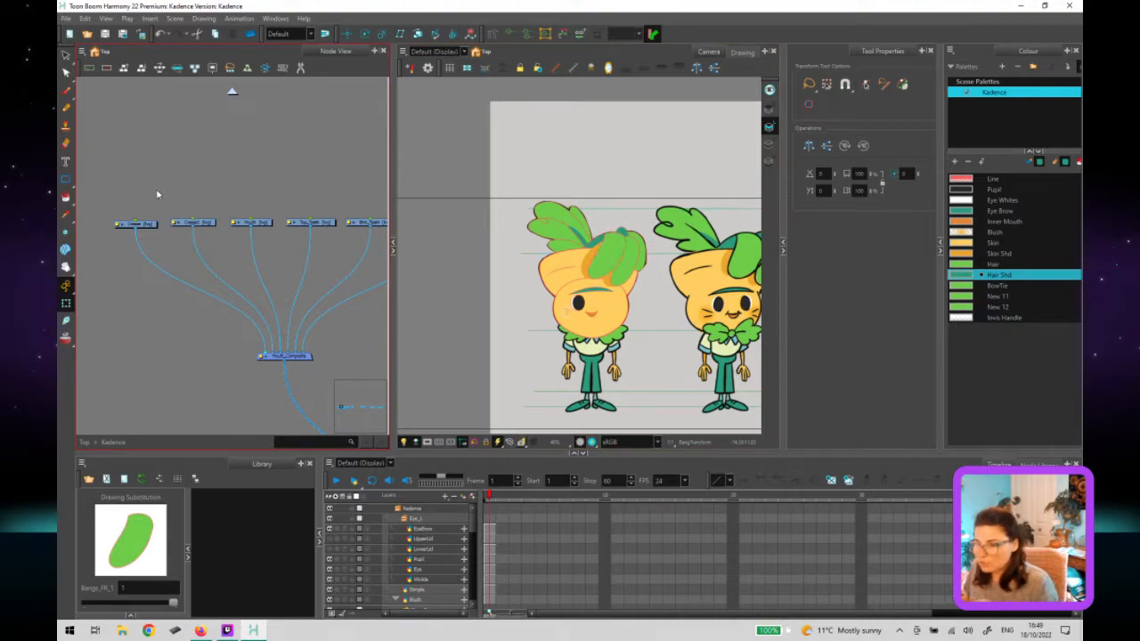
Widen the Node View to show the whole head network and nudge the composite node that joins all the head groups.
scroll(165, 216, down, 3)
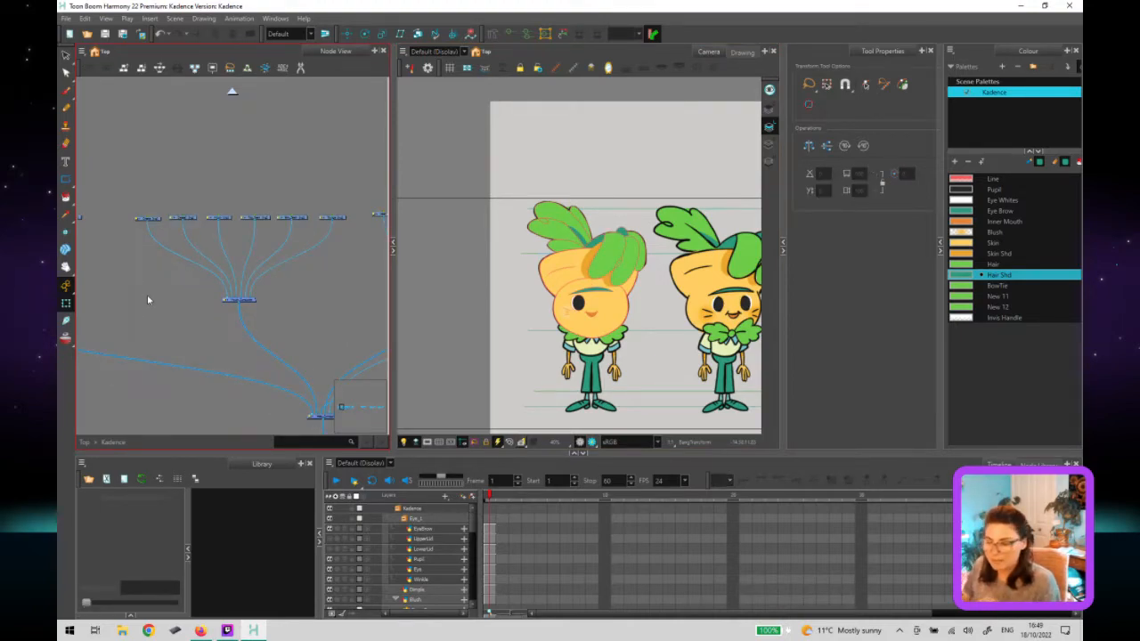
scroll(148, 300, down, 4)
drag(141, 298, 190, 293)
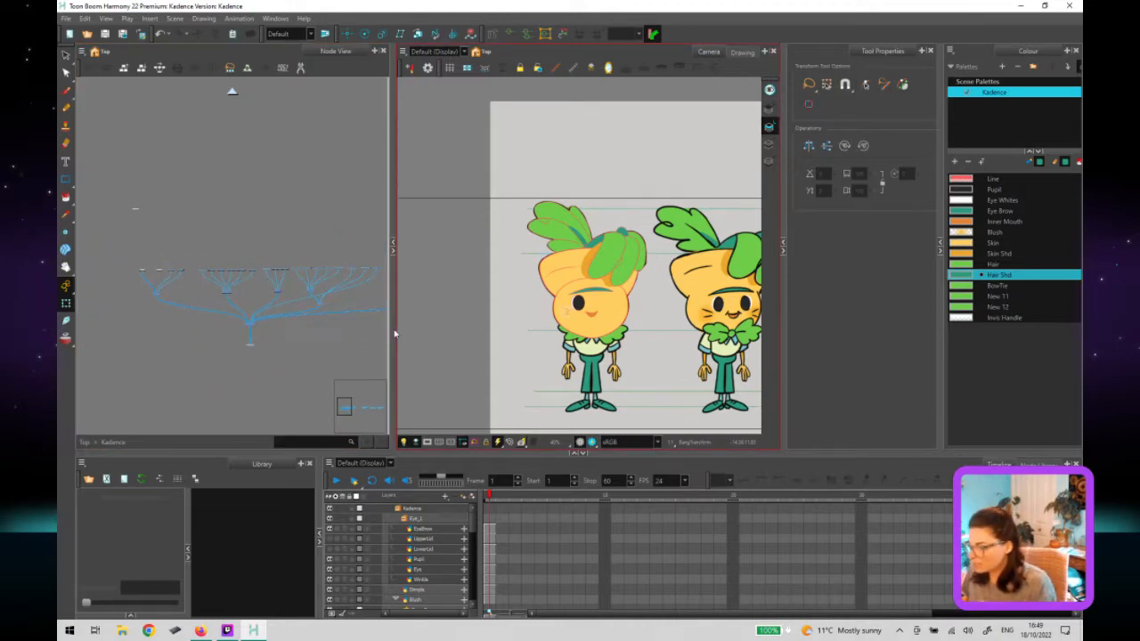
drag(391, 331, 592, 310)
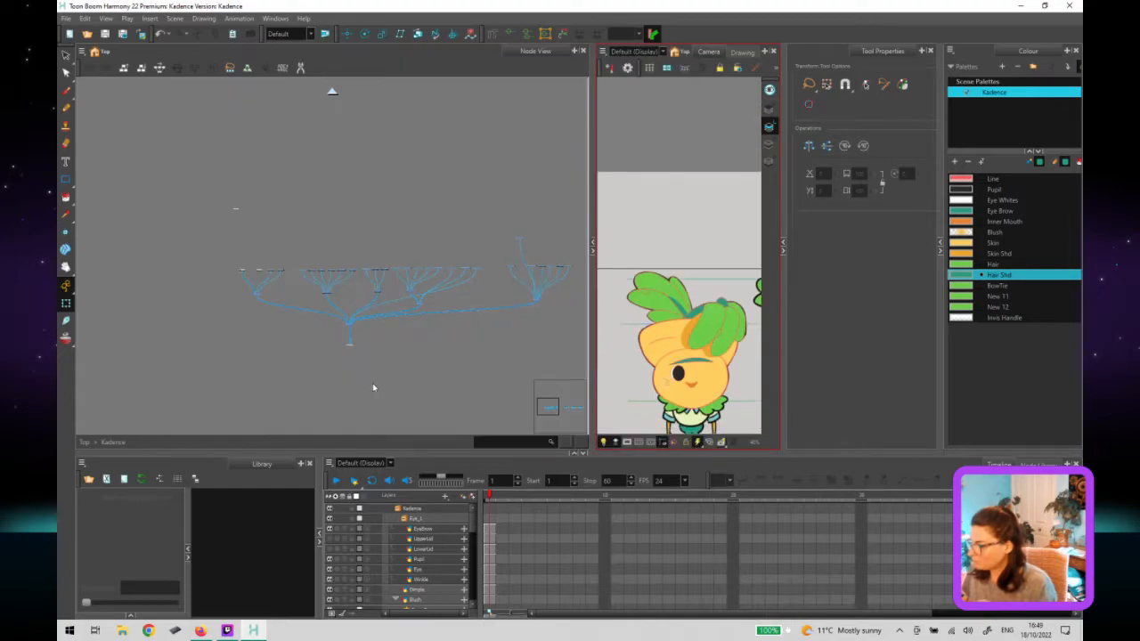
click(345, 323)
scroll(348, 328, up, 1)
scroll(348, 327, up, 1)
drag(350, 351, 354, 352)
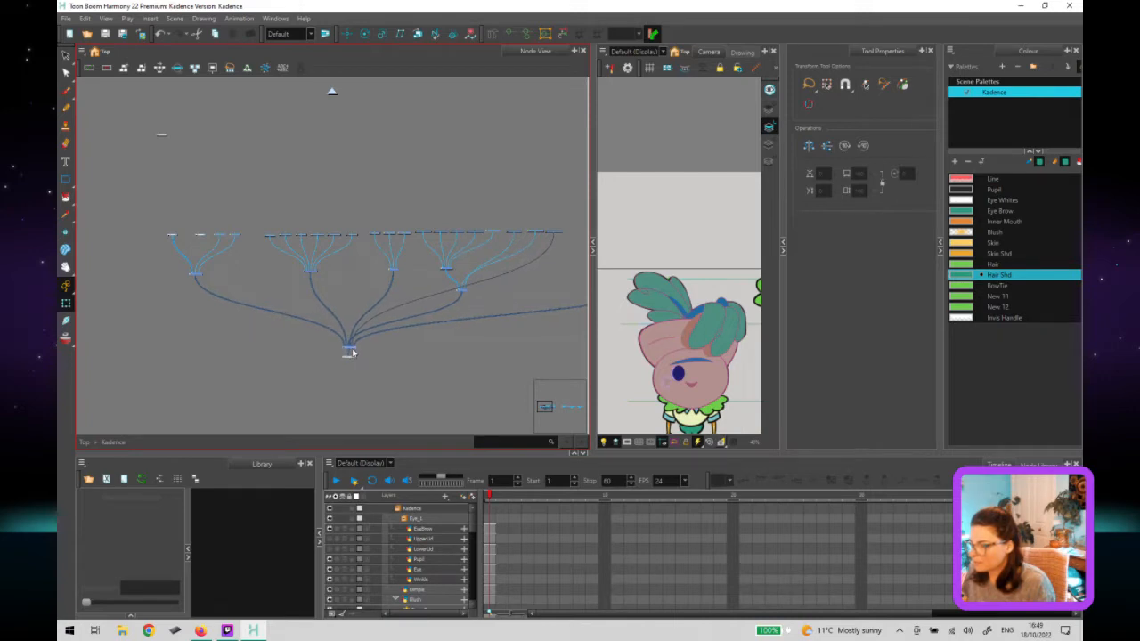
Create a backdrop around the leftmost node group, with the left eye, dimple and blush, and name it Face.
mouse_move(142, 197)
mouse_down()
mouse_move(168, 213)
mouse_move(220, 289)
mouse_move(253, 303)
mouse_up()
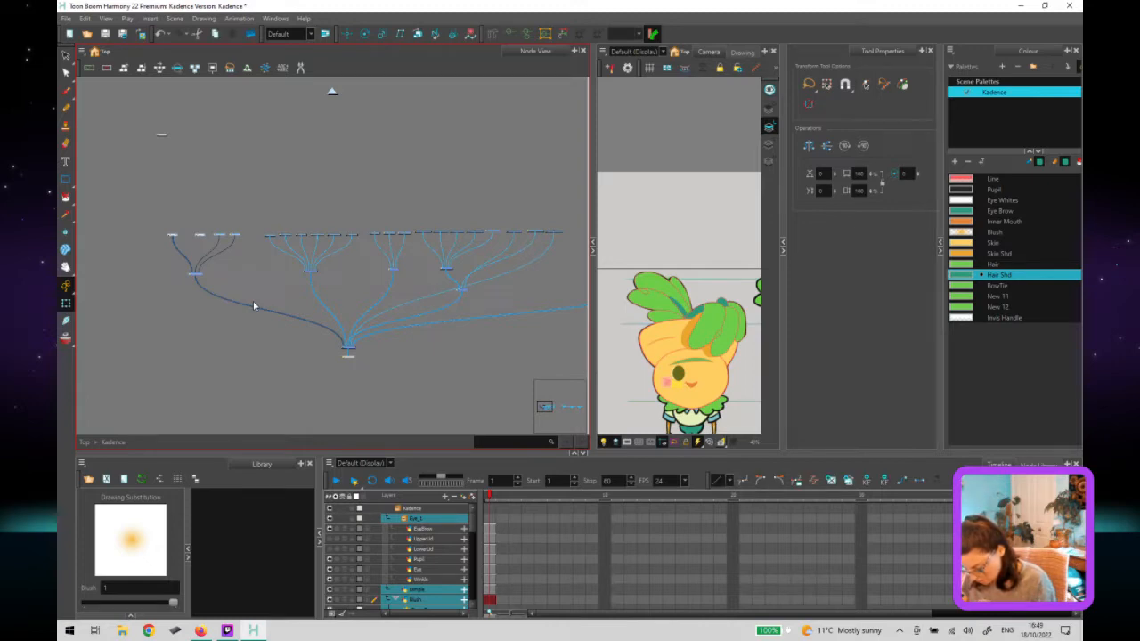
key(ctrl+b)
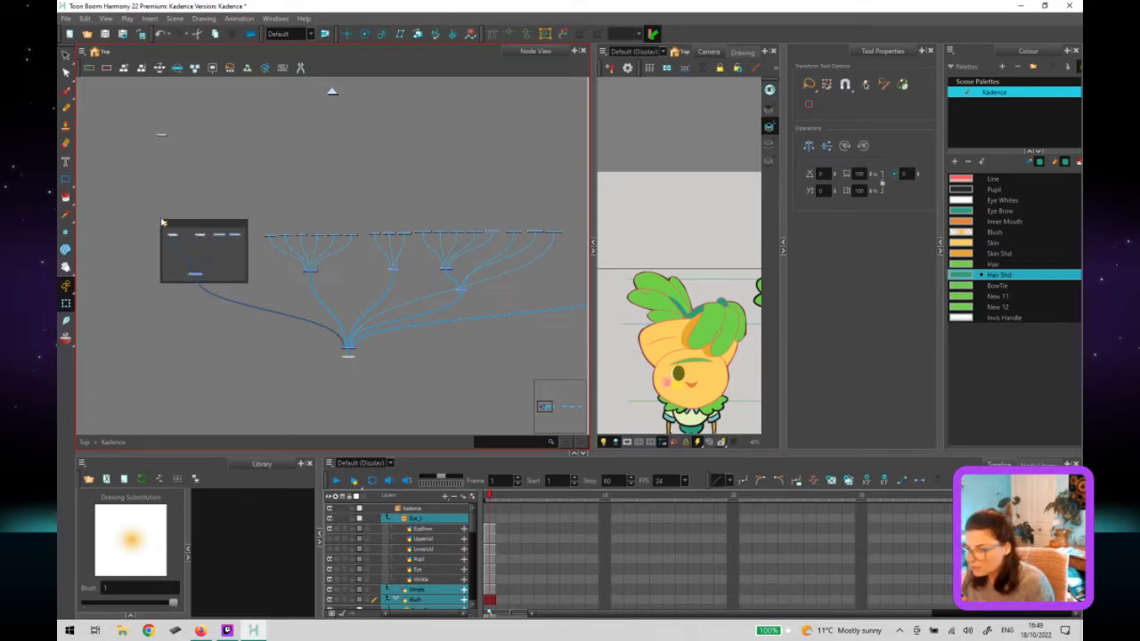
click(164, 224)
click(591, 339)
text(Fe)
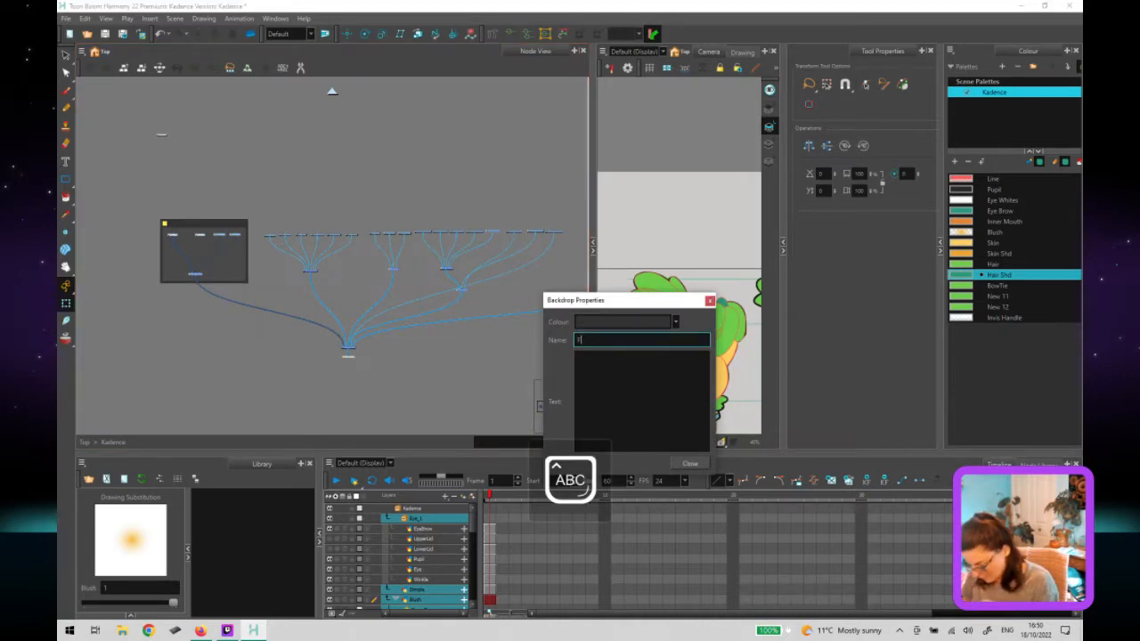
text(ce)
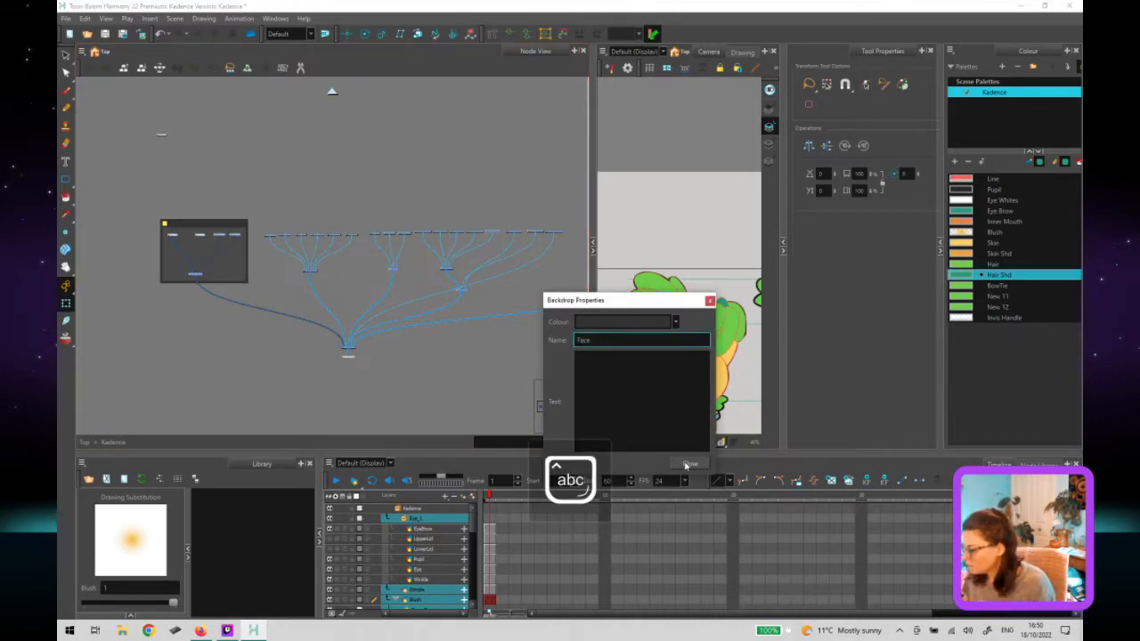
click(688, 463)
Stretch the Face backdrop over the next two node groups and shift the bangs nodes right, clear of it.
drag(303, 212, 309, 290)
drag(390, 208, 405, 285)
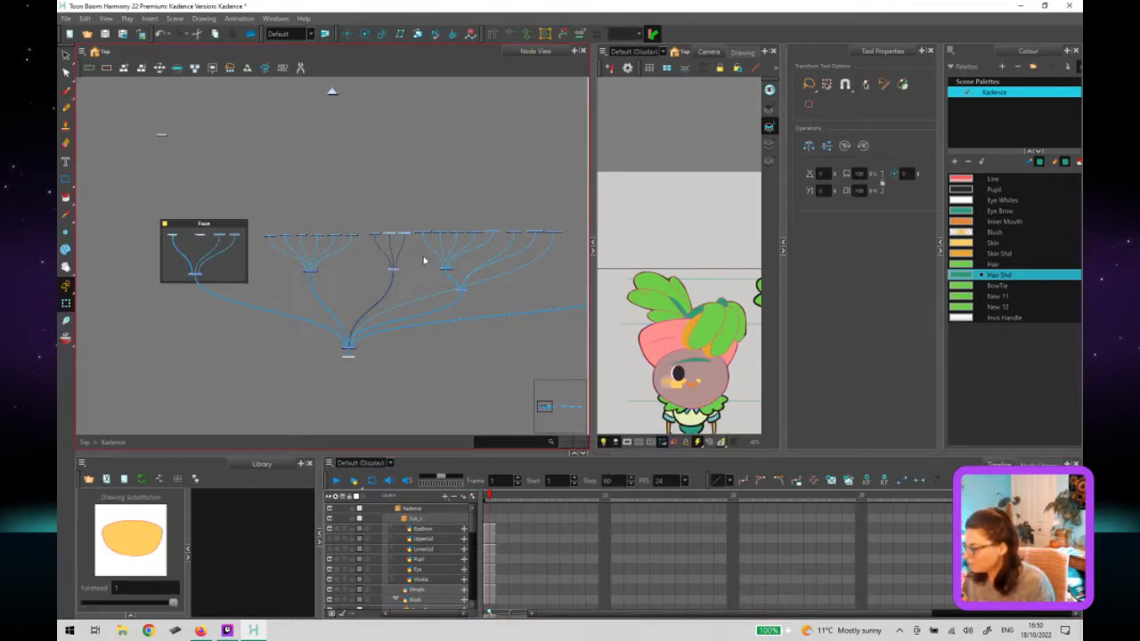
drag(253, 282, 414, 286)
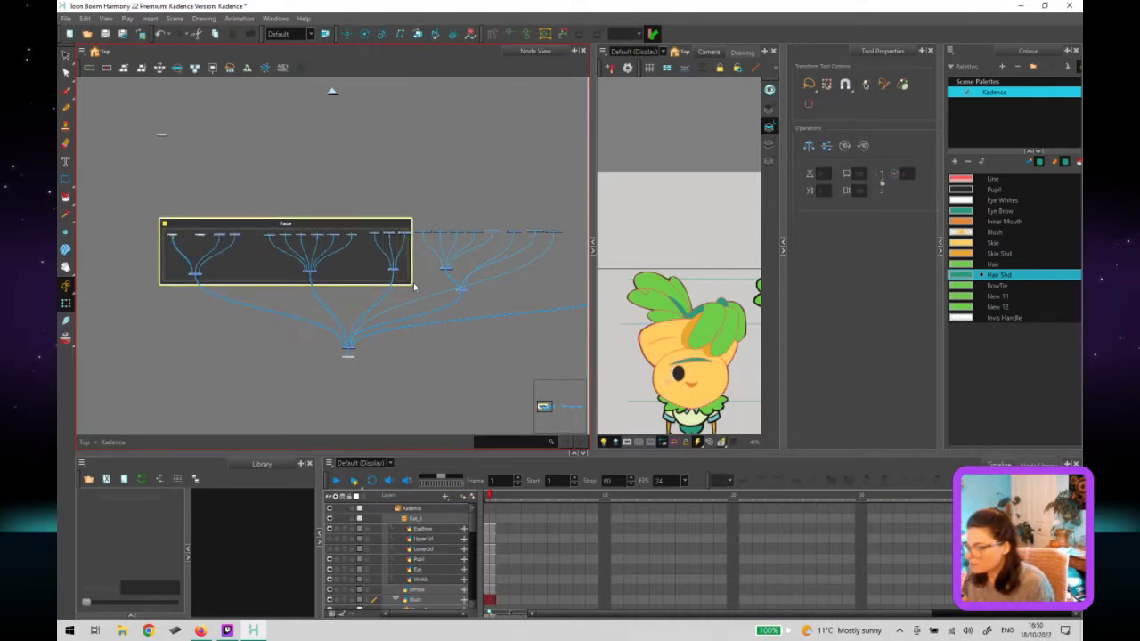
drag(326, 281, 191, 282)
mouse_move(438, 224)
mouse_down()
mouse_move(320, 319)
mouse_move(268, 318)
mouse_move(296, 309)
mouse_up()
drag(290, 237, 309, 239)
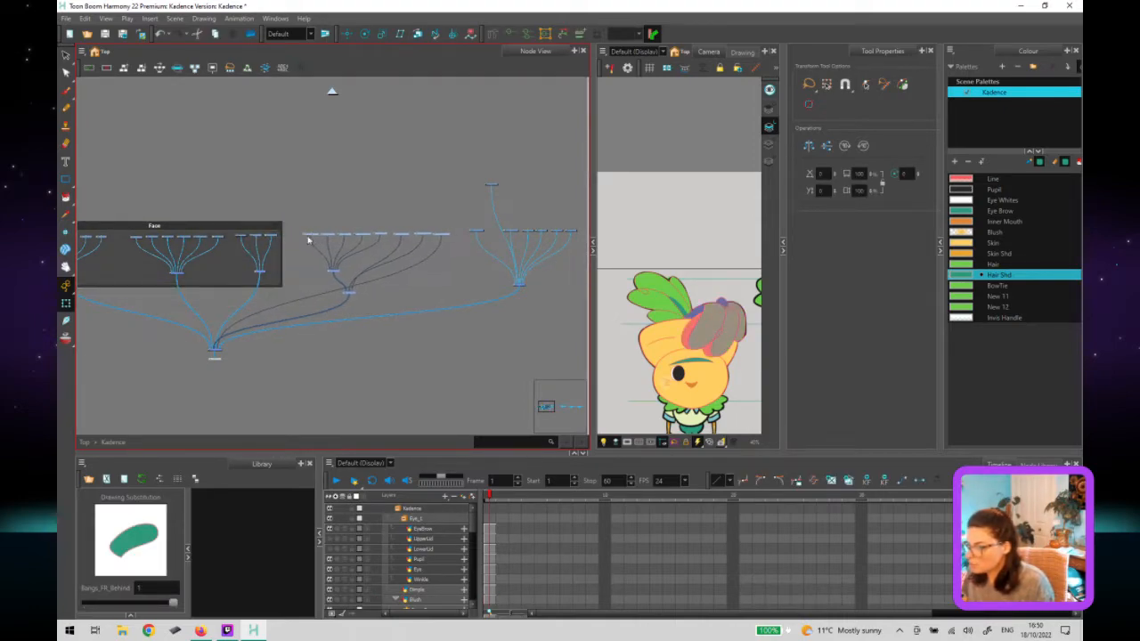
Shrink the Face backdrop so that it leaves out the head node group beside it.
click(261, 278)
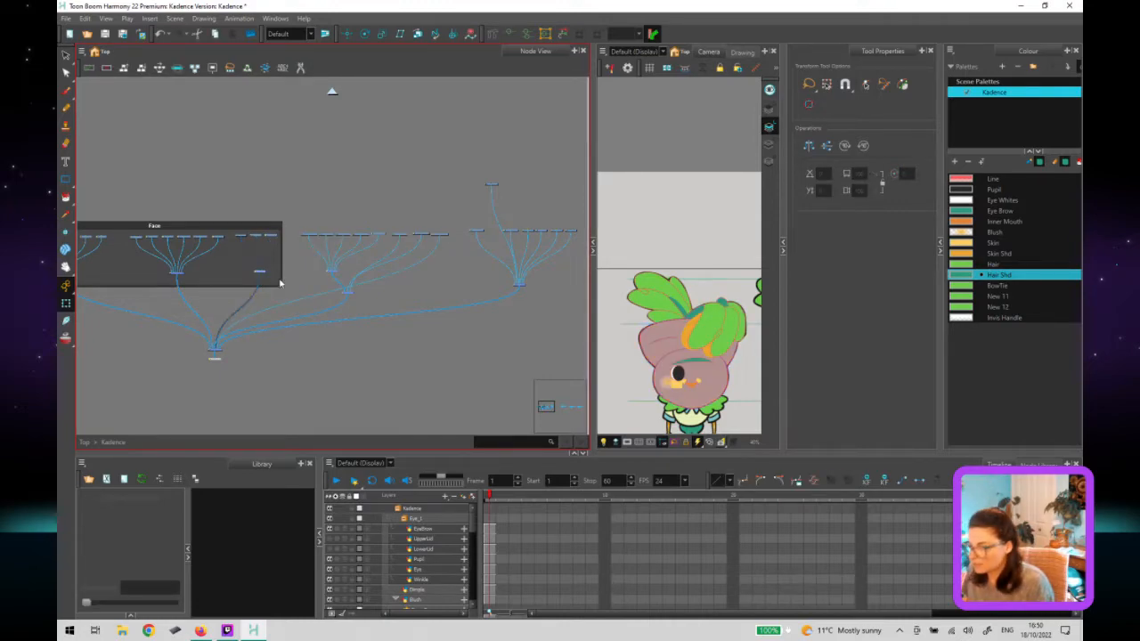
click(249, 288)
drag(281, 258, 228, 258)
Create a backdrop around the head node group, name it Head and move it slightly away from the Face backdrop.
click(248, 262)
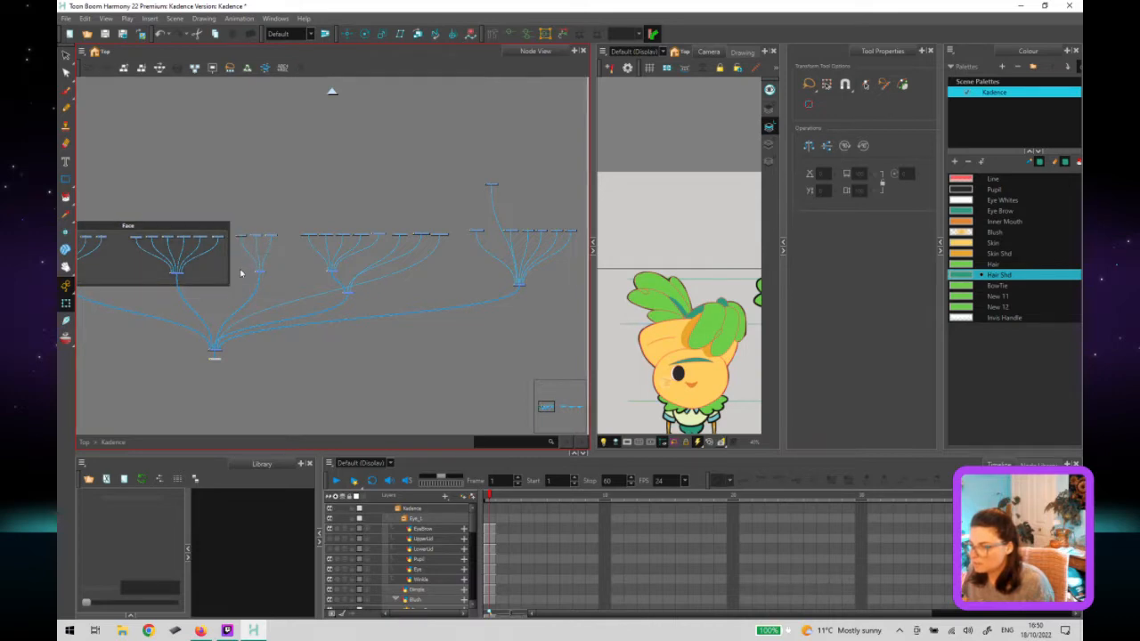
key(ctrl+b)
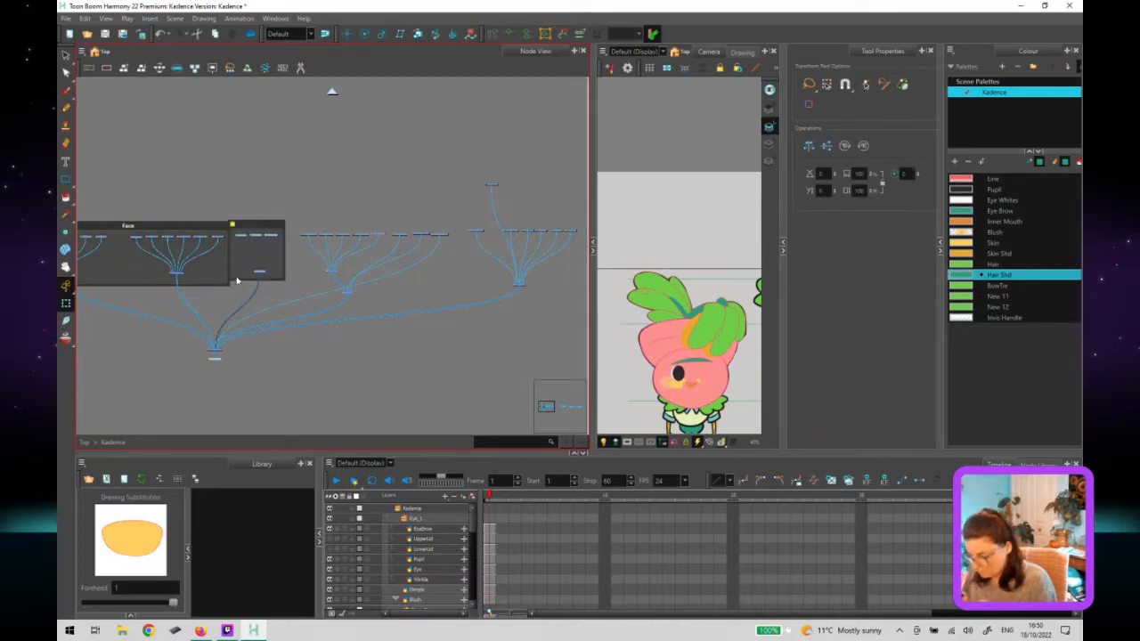
double_click(232, 226)
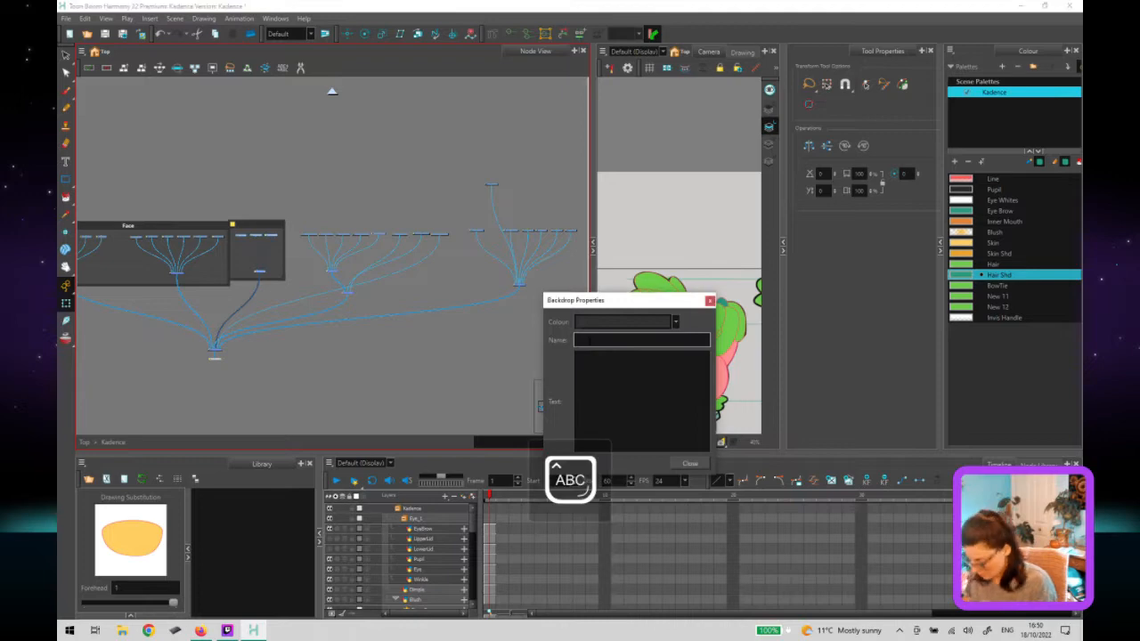
text(Head)
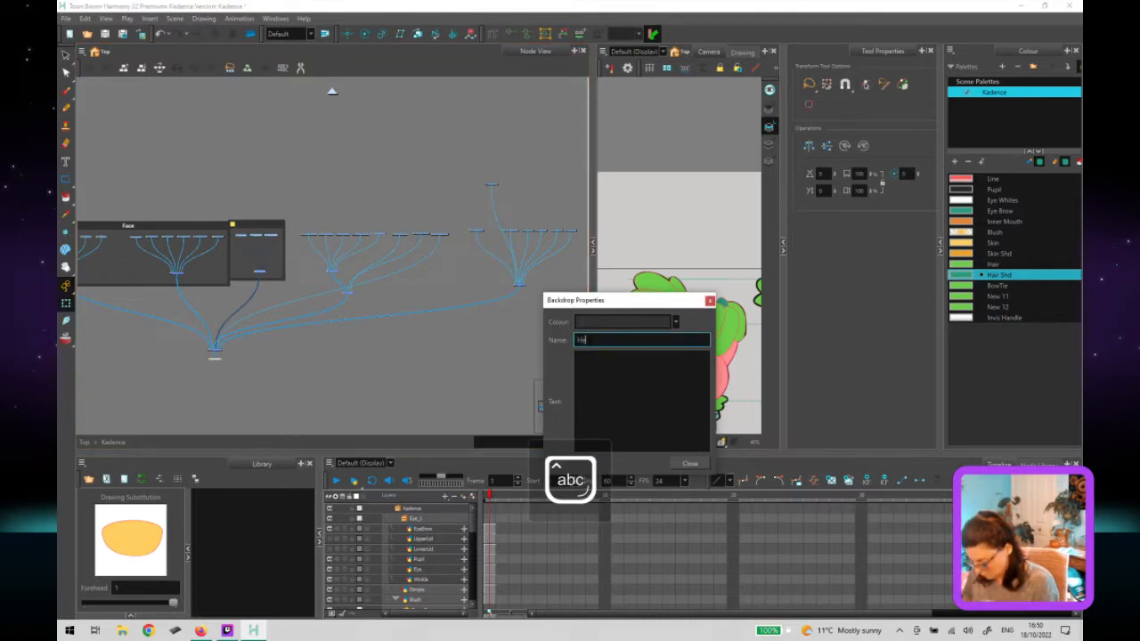
click(690, 463)
drag(278, 229, 290, 229)
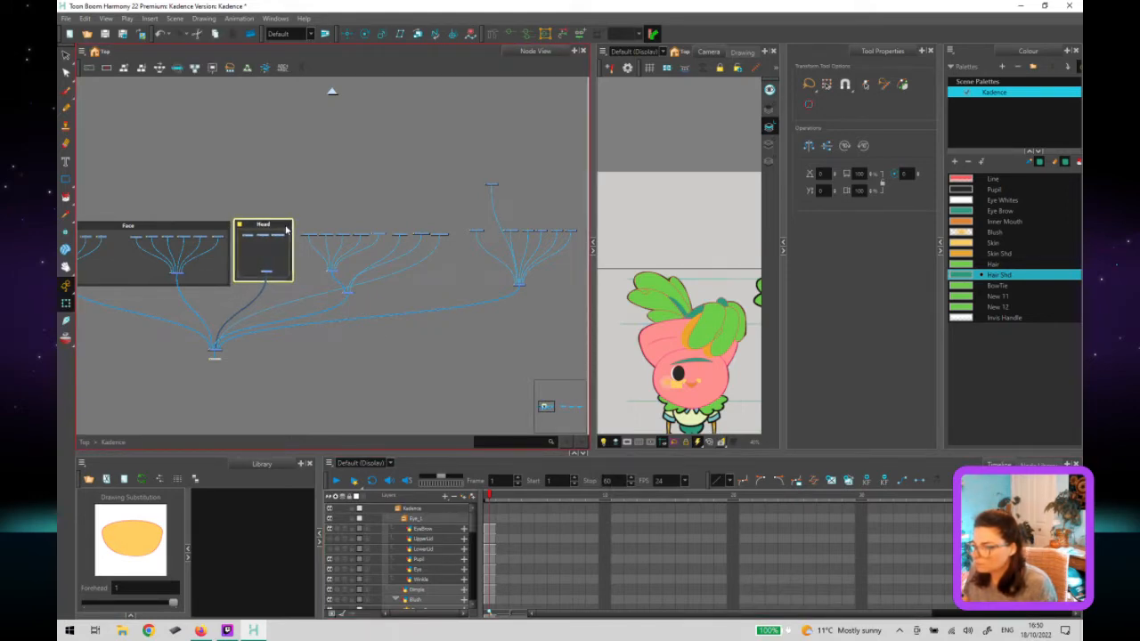
Create a backdrop around the bangs and back hair node groups, shift it clear of Head and open its properties.
click(309, 215)
drag(548, 302, 577, 314)
key(ctrl+b)
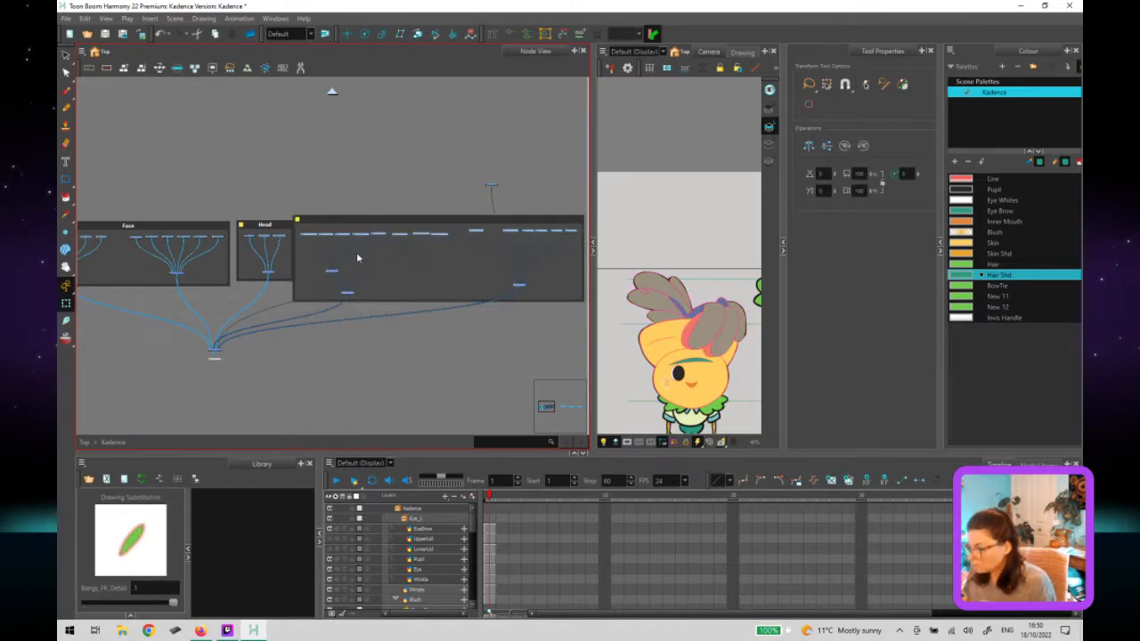
click(295, 219)
click(311, 219)
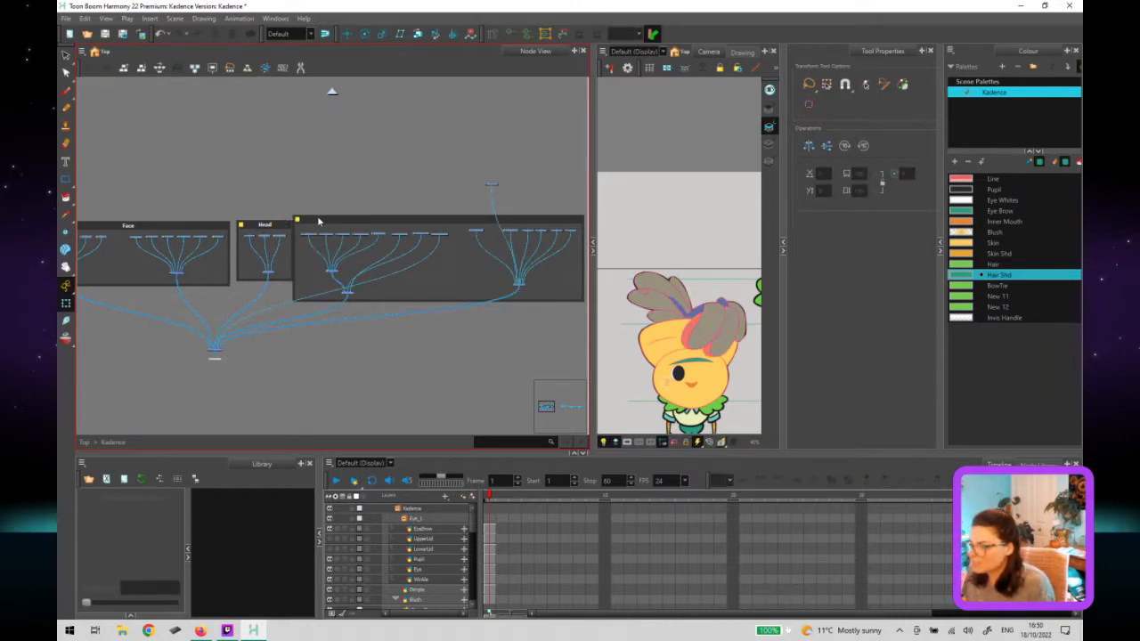
double_click(304, 222)
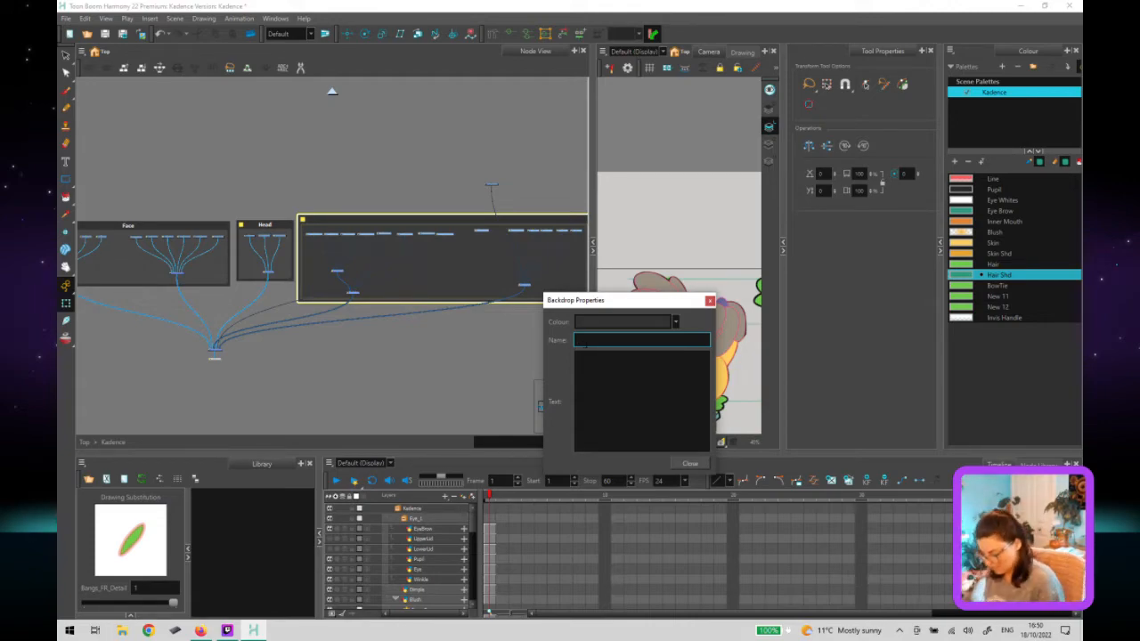
Name the selected backdrop around the hair nodes "Hair".
key(Caps_Lock)
text(H)
key(Caps_Lock)
text(air)
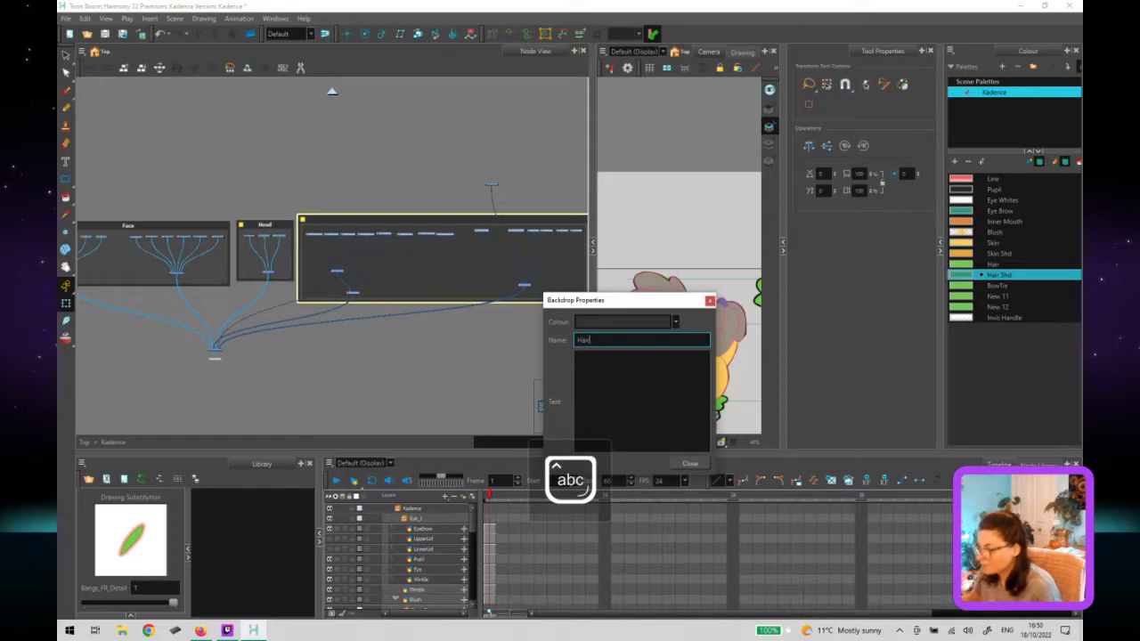
click(690, 463)
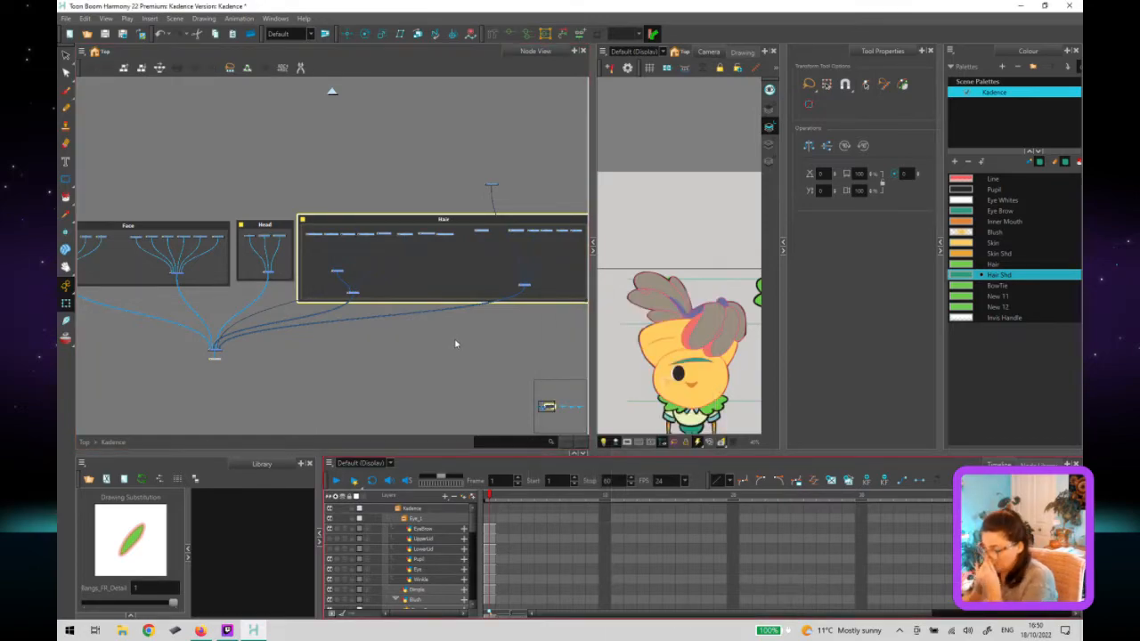
Move Head_Composite and the output node beneath it lower, leaving more space below the Face, Head and Hair backdrops.
click(257, 360)
click(214, 359)
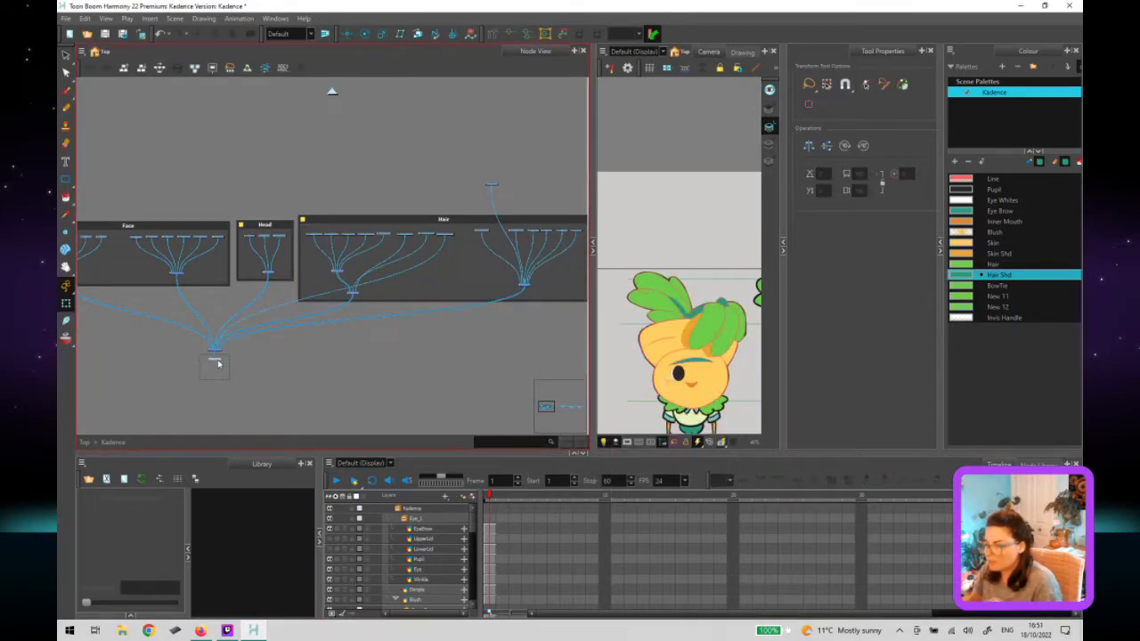
mouse_move(222, 384)
mouse_down()
mouse_move(217, 399)
mouse_move(210, 334)
mouse_move(218, 378)
mouse_up()
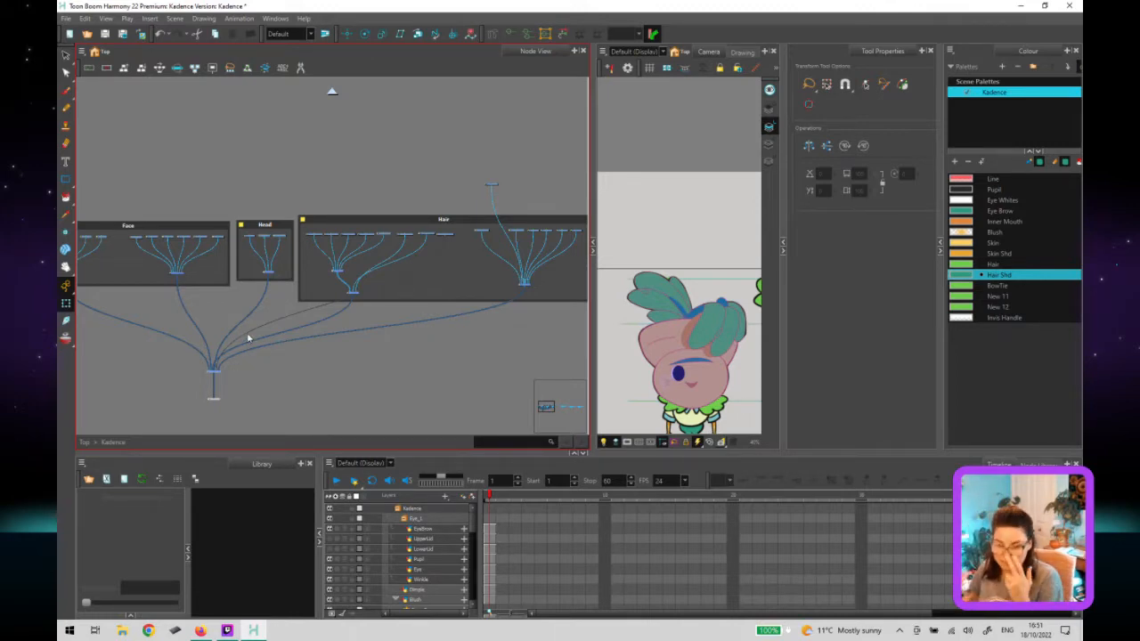
Delete the intermediate composites in the Face, Head and Hair backdrops and inspect the connections entering Head_Composite directly.
scroll(297, 298, down, 2)
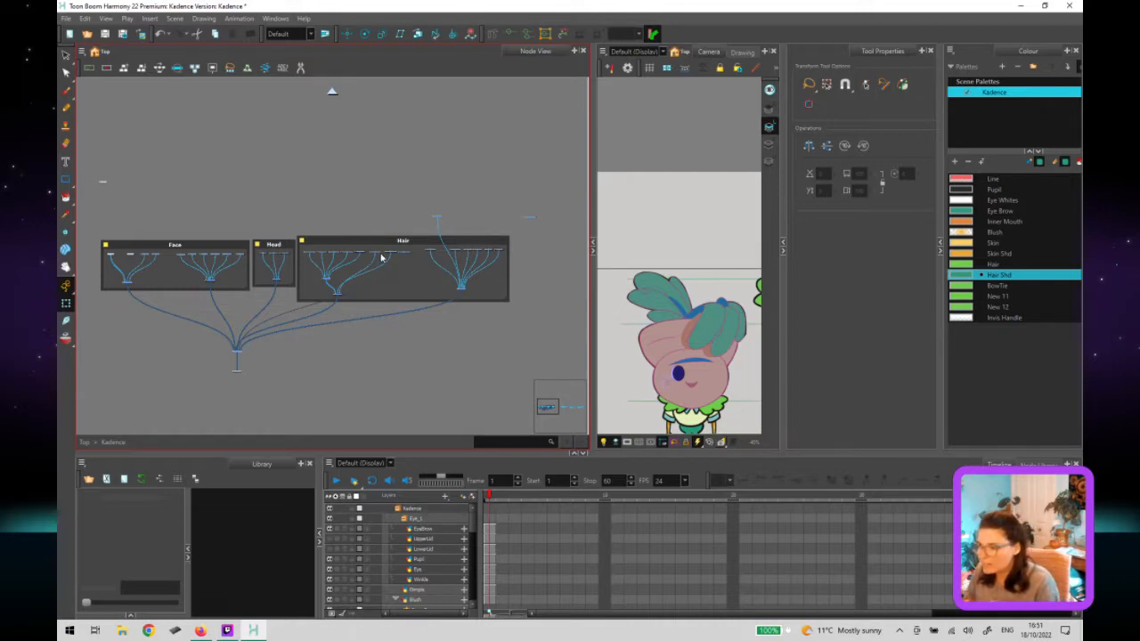
click(504, 330)
drag(95, 279, 488, 312)
key(Delete)
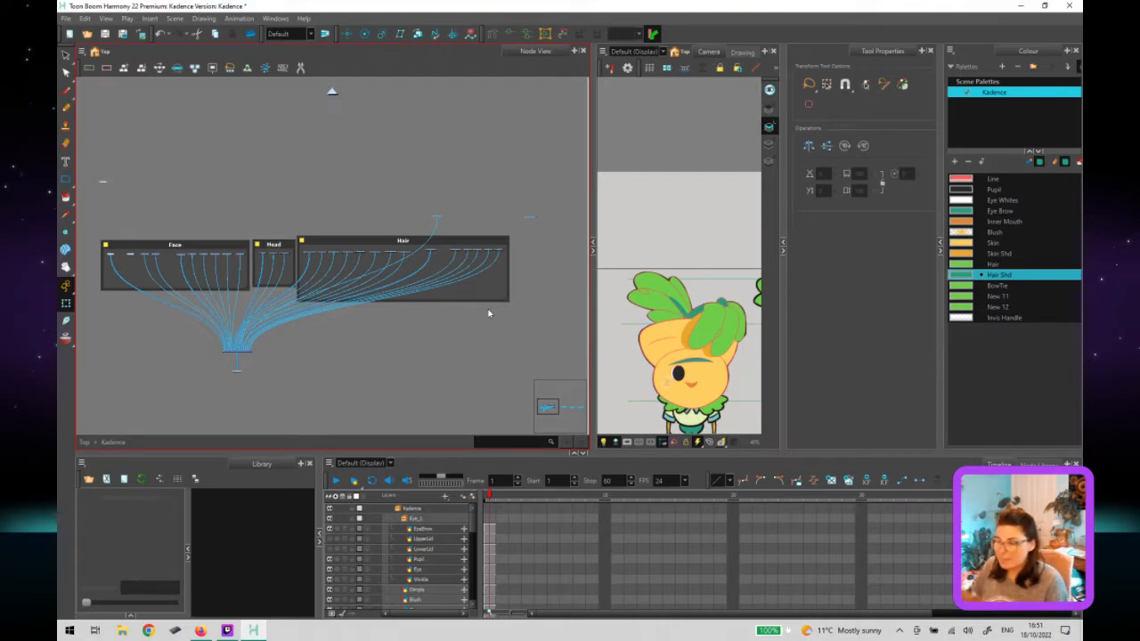
scroll(236, 352, up, 5)
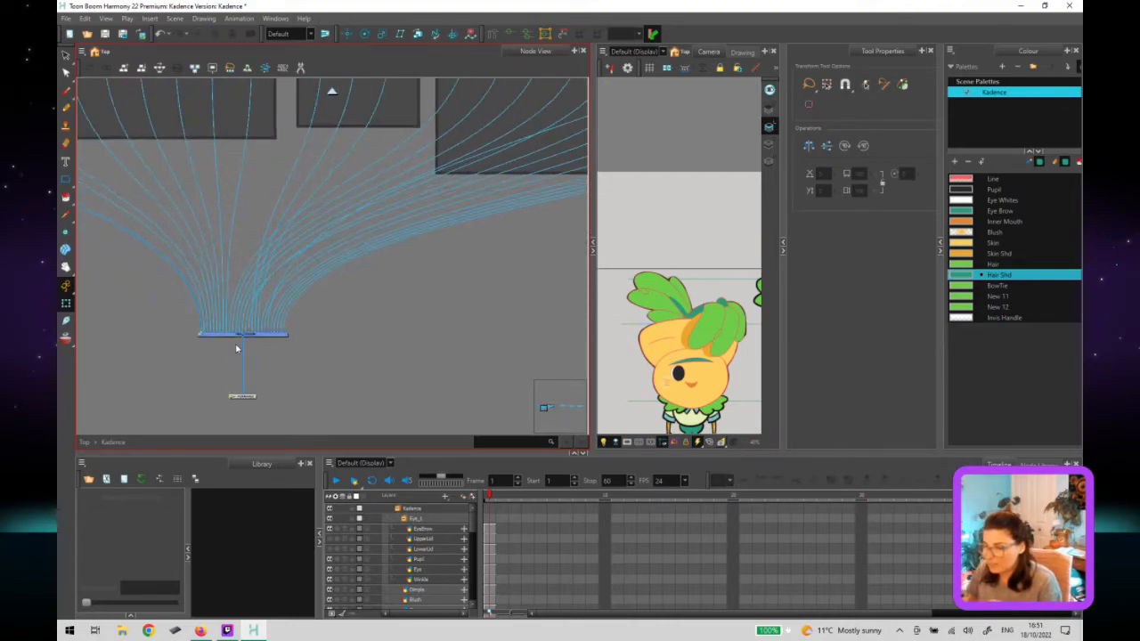
scroll(236, 348, up, 3)
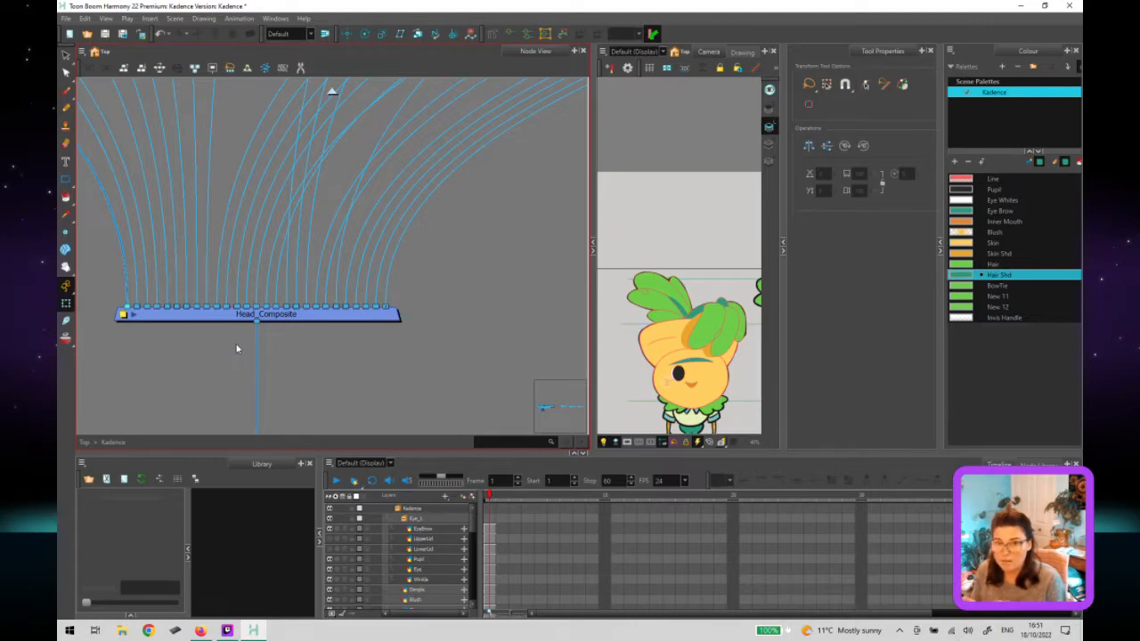
scroll(236, 348, up, 1)
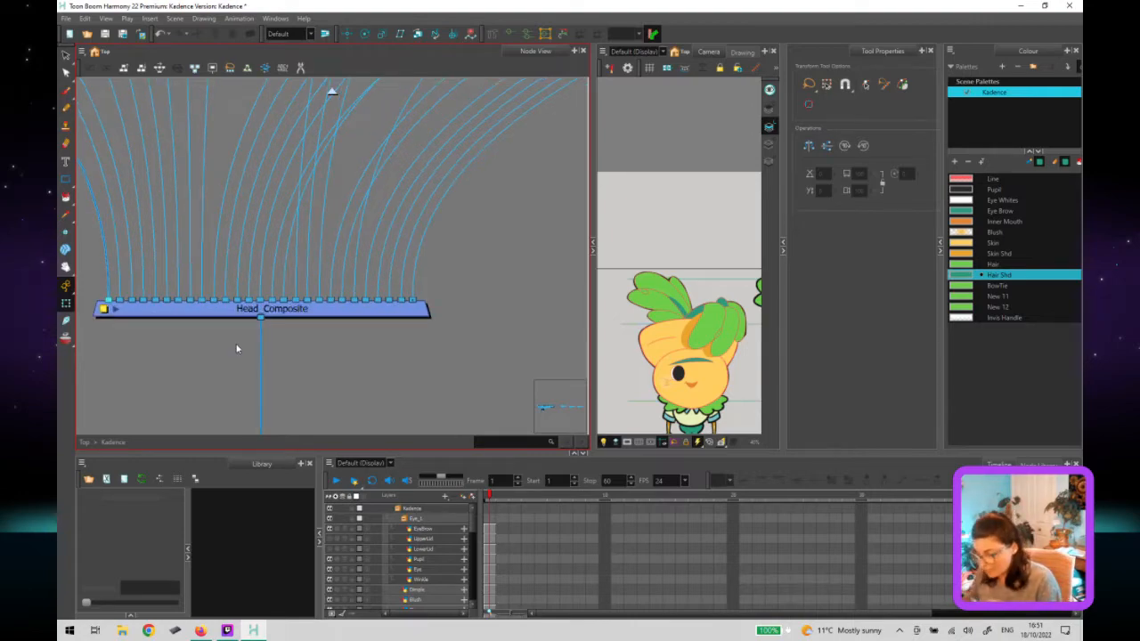
Undo the deletion of the intermediate composites in the three backdrops.
key(ctrl+z)
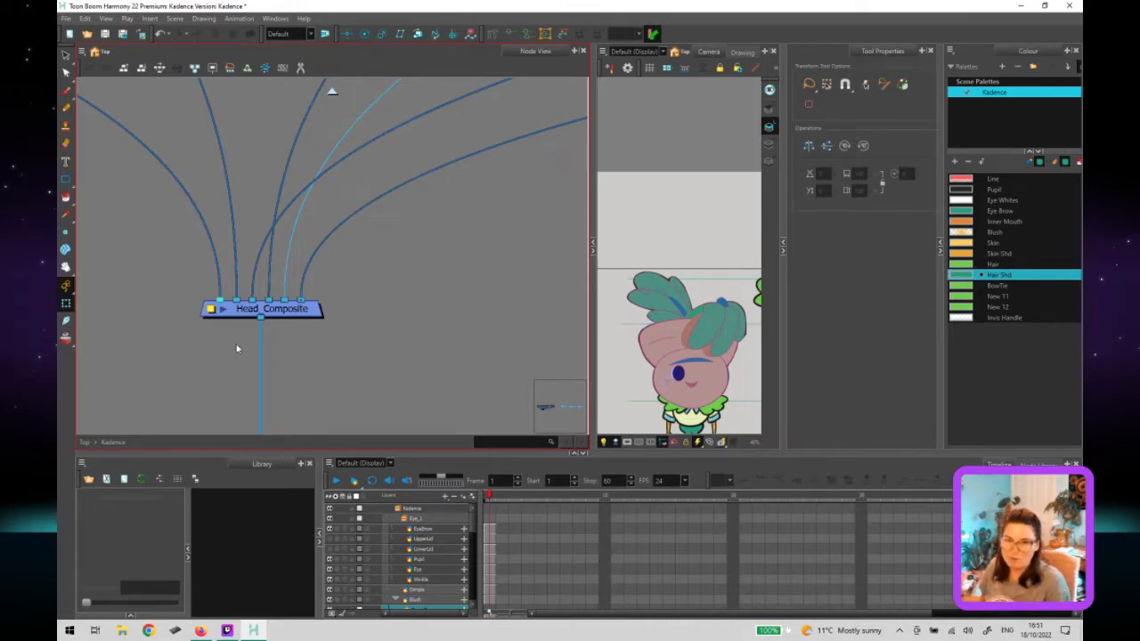
key(ctrl+z)
key(ctrl+z)
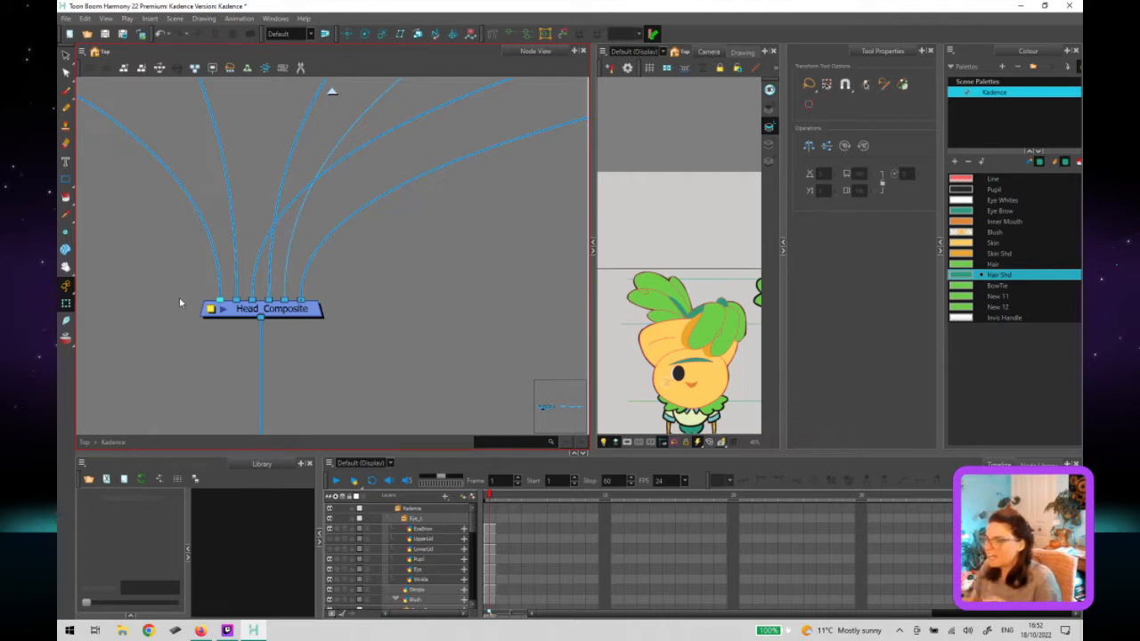
Inspect the Bangs_FR_Detail drawing node and its connection inside the Hair backdrop.
scroll(159, 292, down, 2)
scroll(162, 301, down, 3)
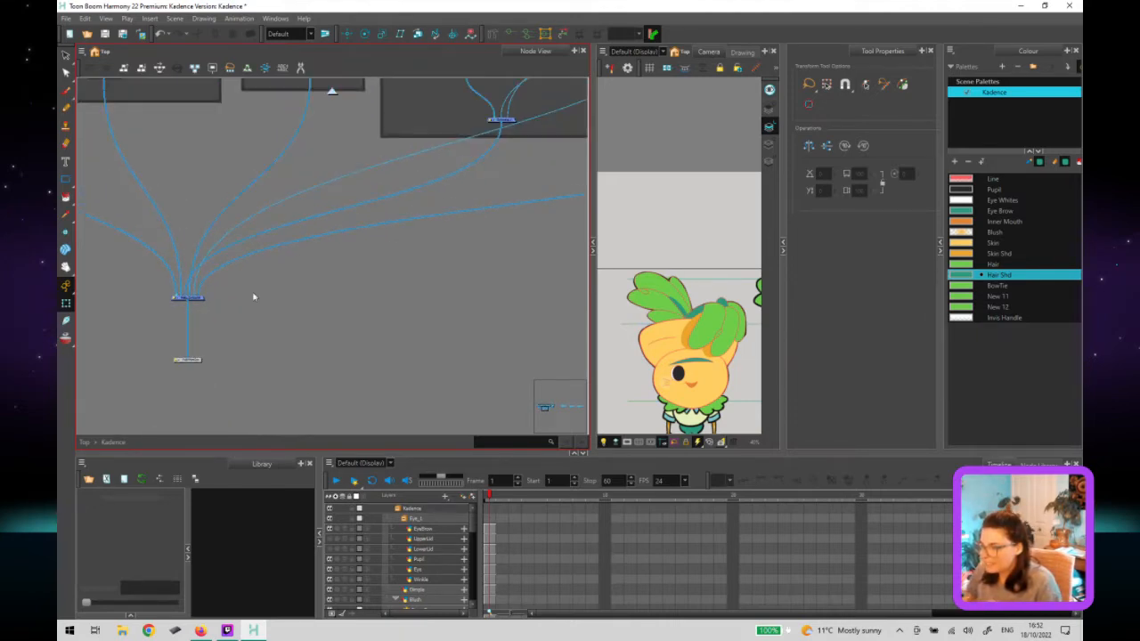
drag(204, 263, 184, 331)
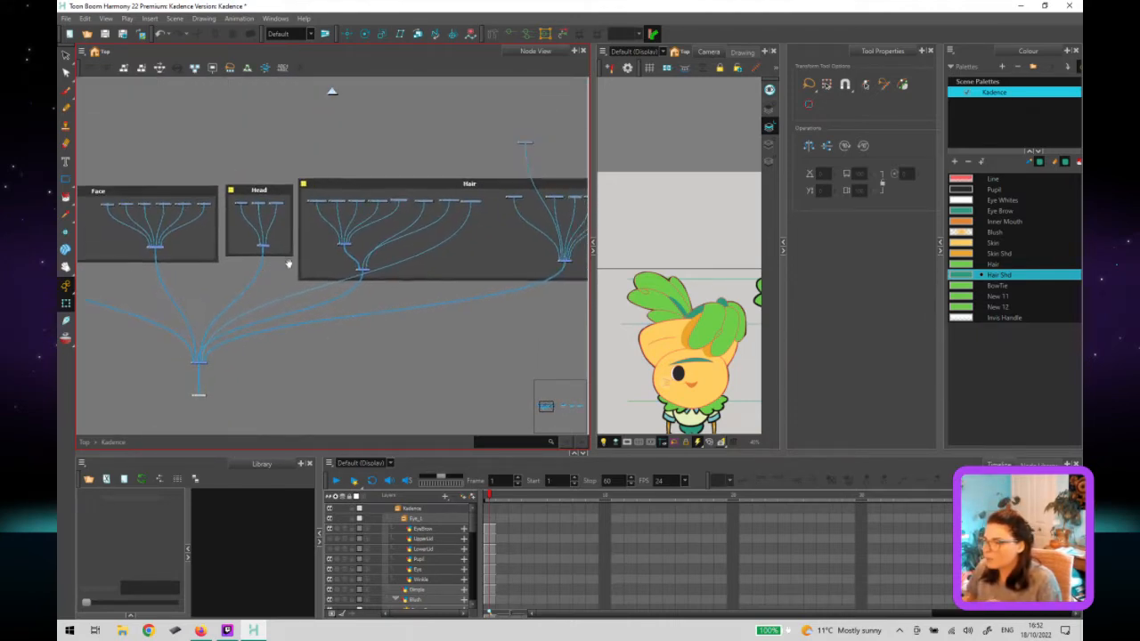
click(318, 203)
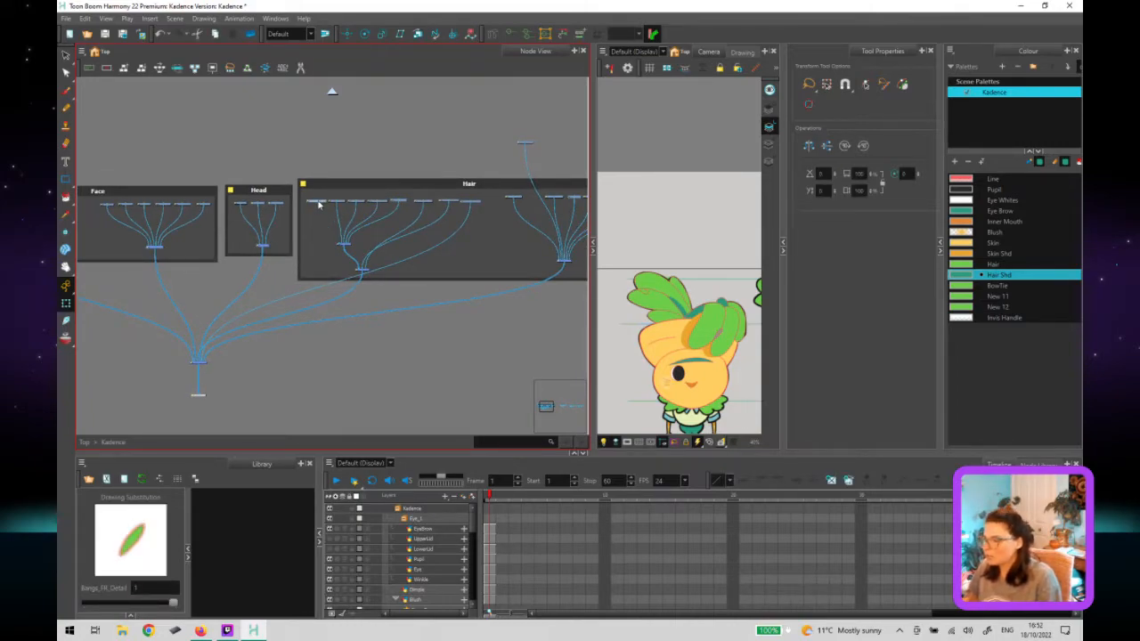
click(319, 203)
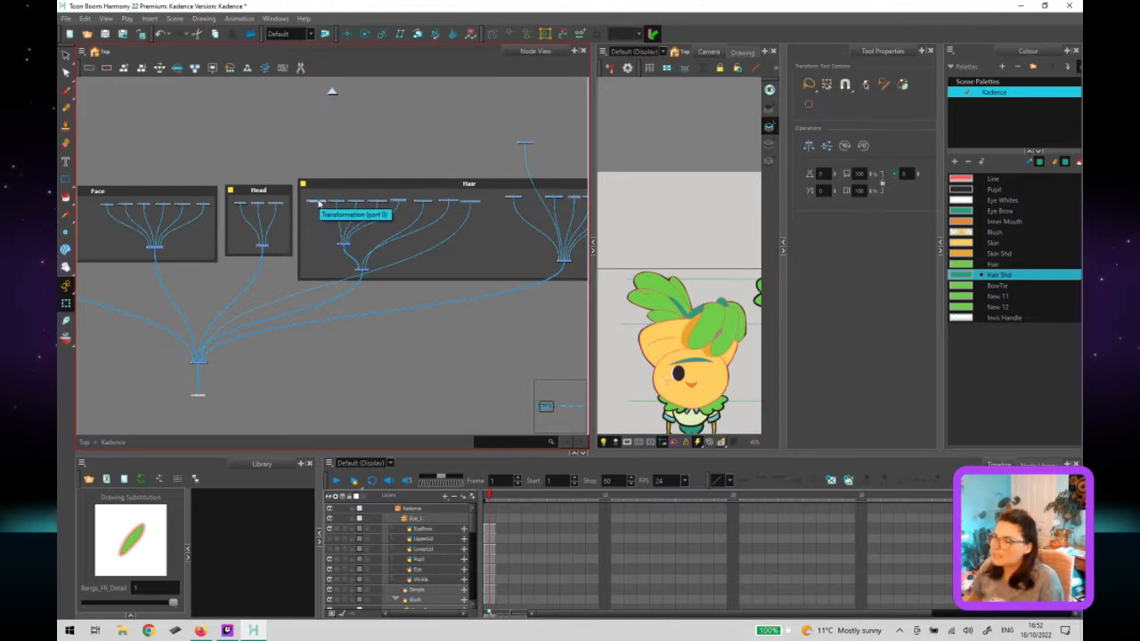
click(270, 278)
scroll(269, 277, down, 2)
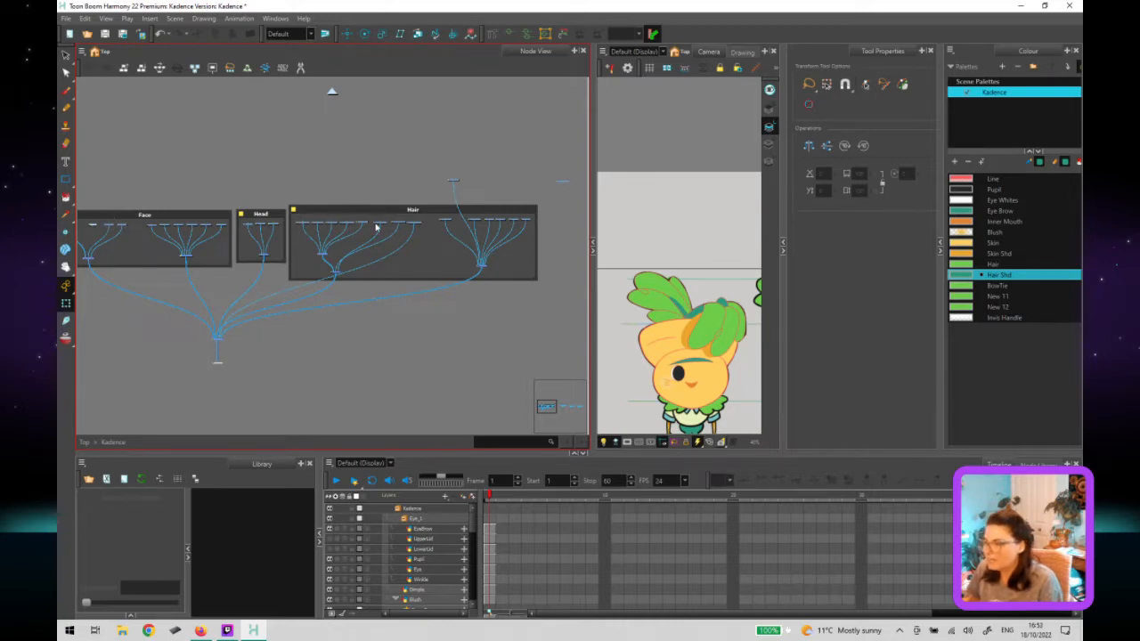
Identify the nodes of the two front bangs drawings and check how they connect to the upper bangs composite.
scroll(374, 227, up, 2)
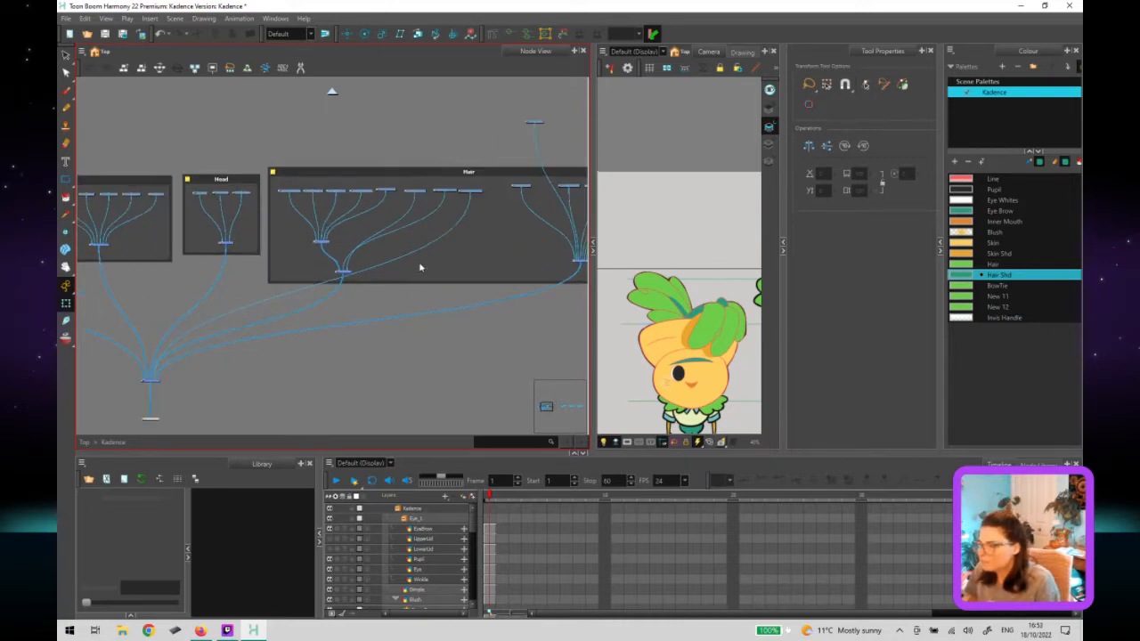
scroll(370, 220, up, 2)
scroll(662, 332, up, 5)
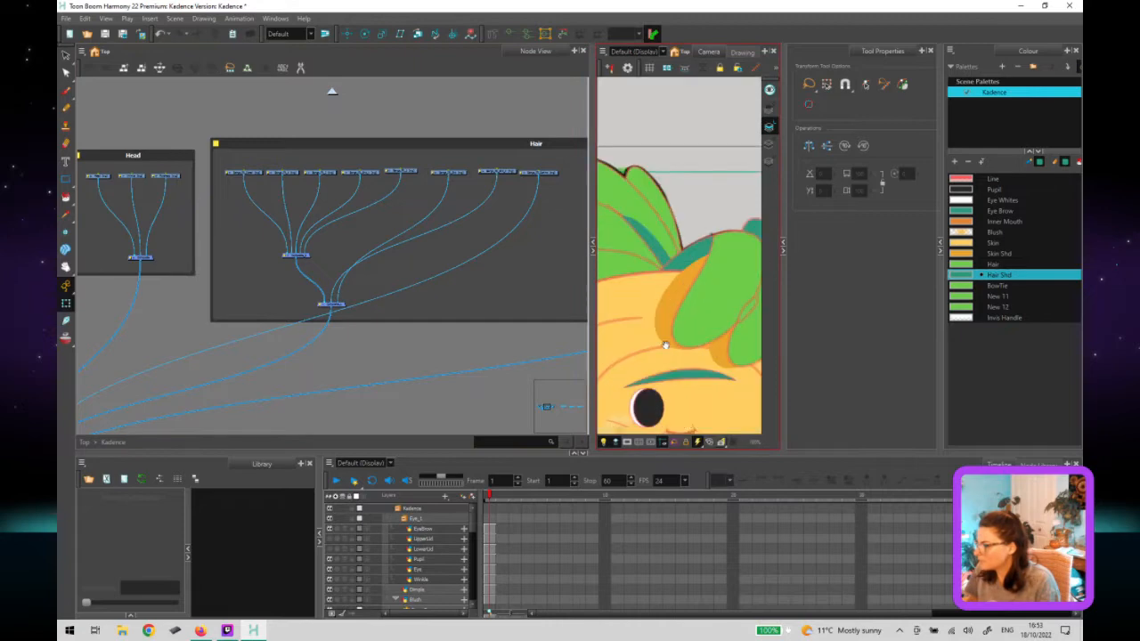
click(662, 324)
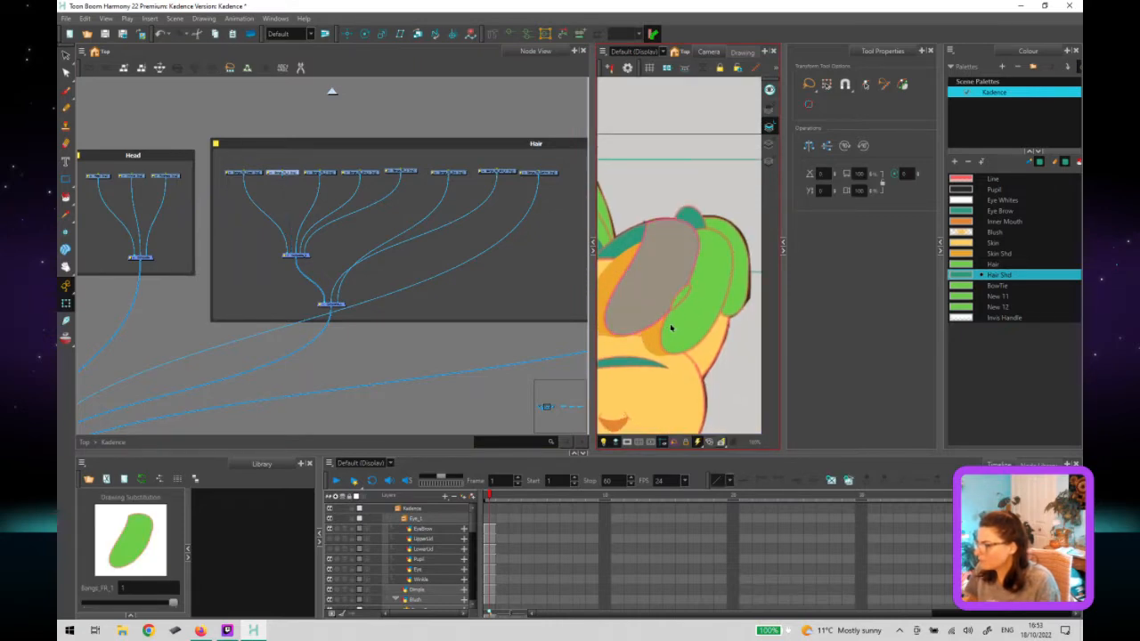
click(695, 294)
click(234, 257)
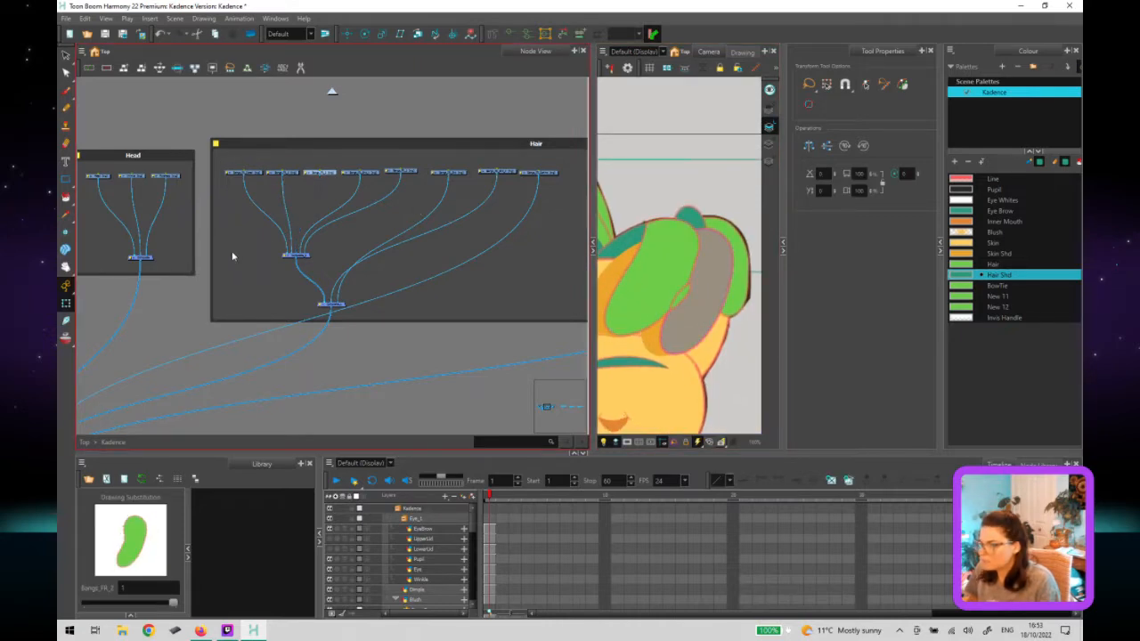
click(295, 255)
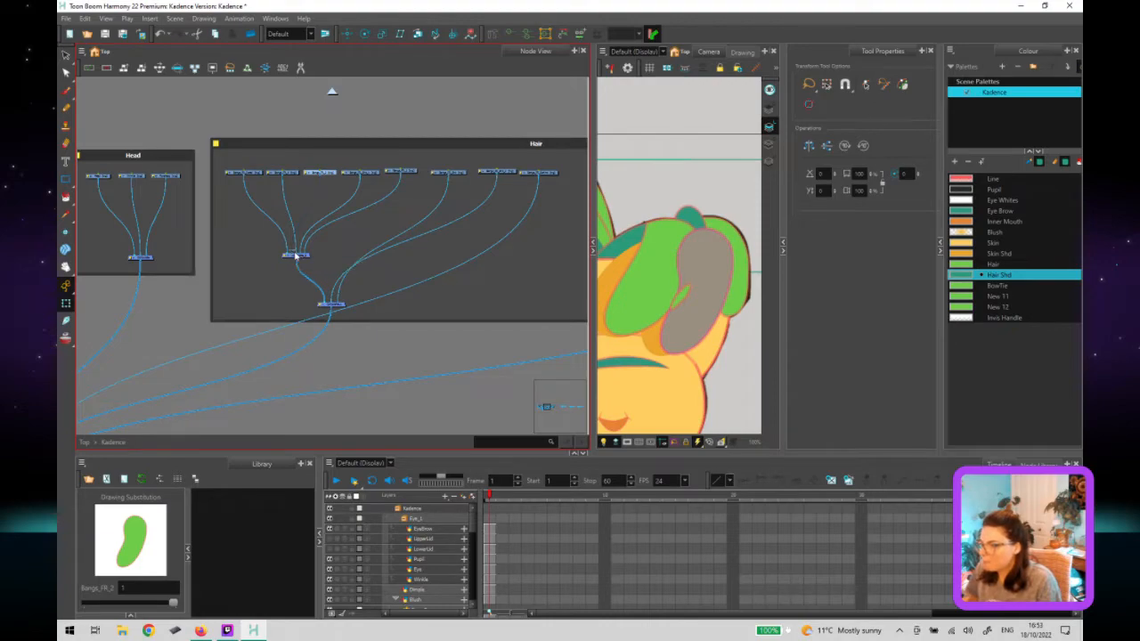
drag(295, 254, 299, 251)
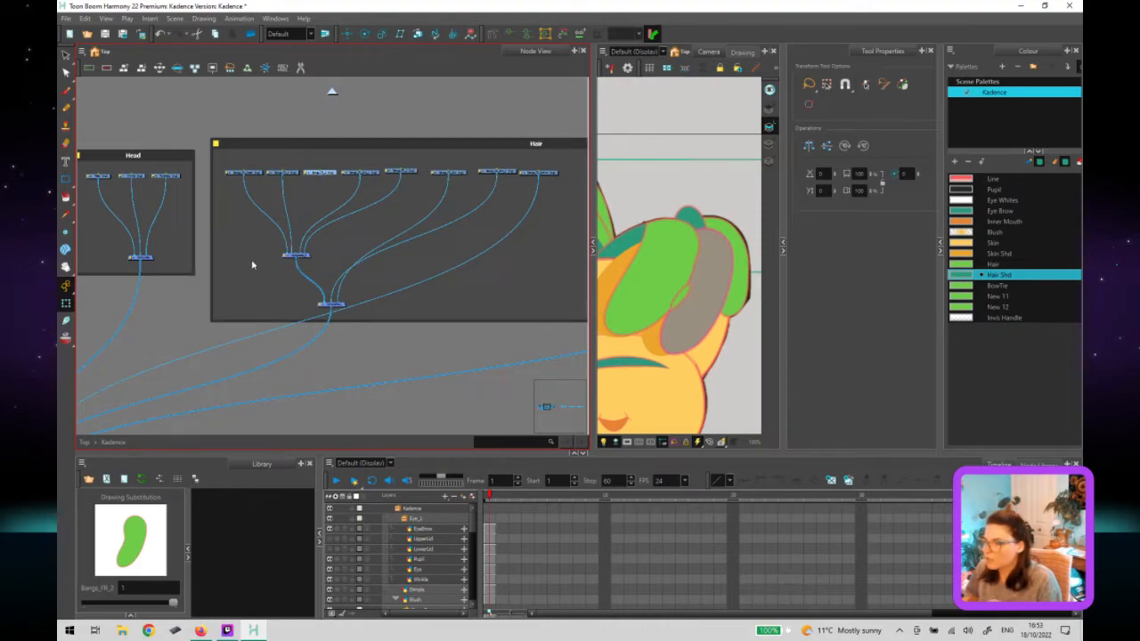
Swap the input order of Bangs_FR_Shd and Bangs_FR_Shd_2 on the lower bangs composite so their cables no longer cross.
click(330, 317)
click(332, 306)
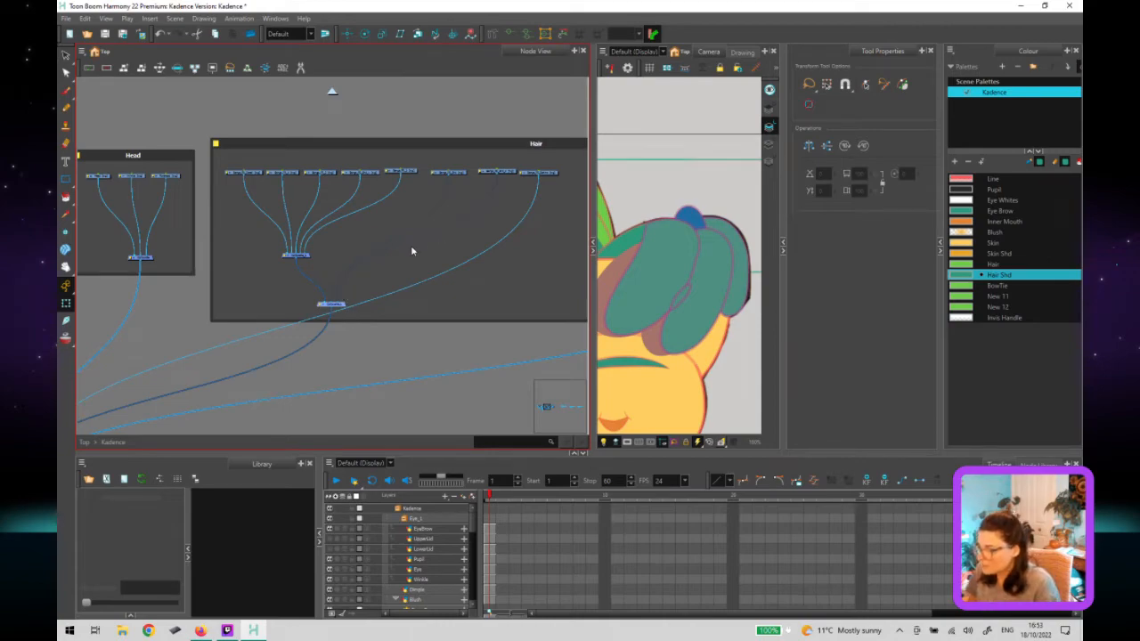
scroll(411, 244, up, 3)
click(495, 116)
click(497, 107)
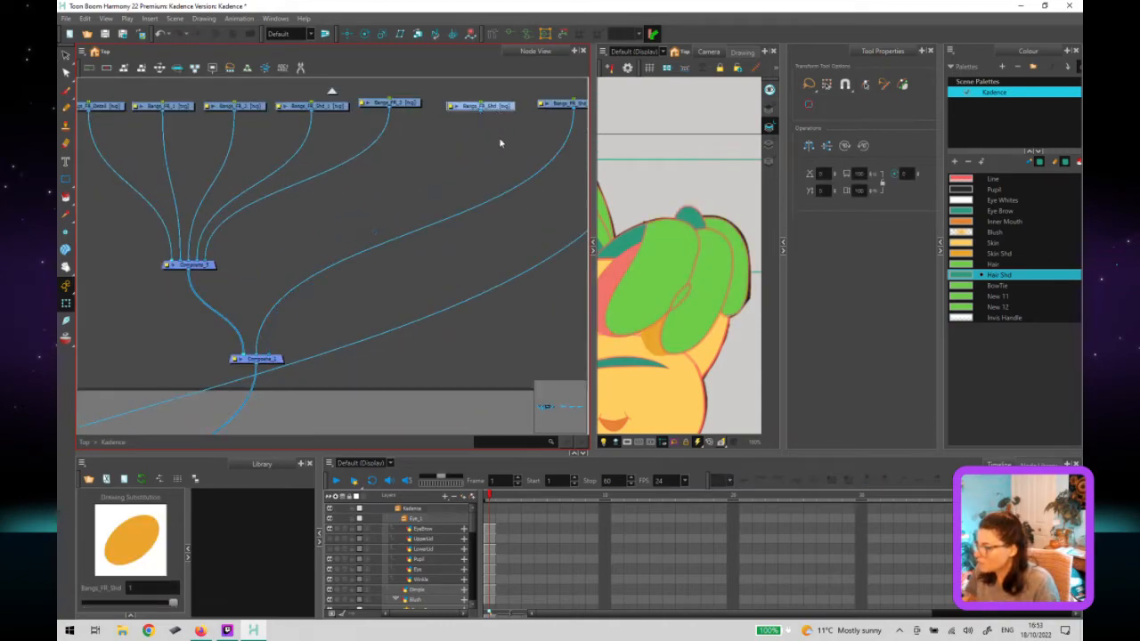
click(578, 105)
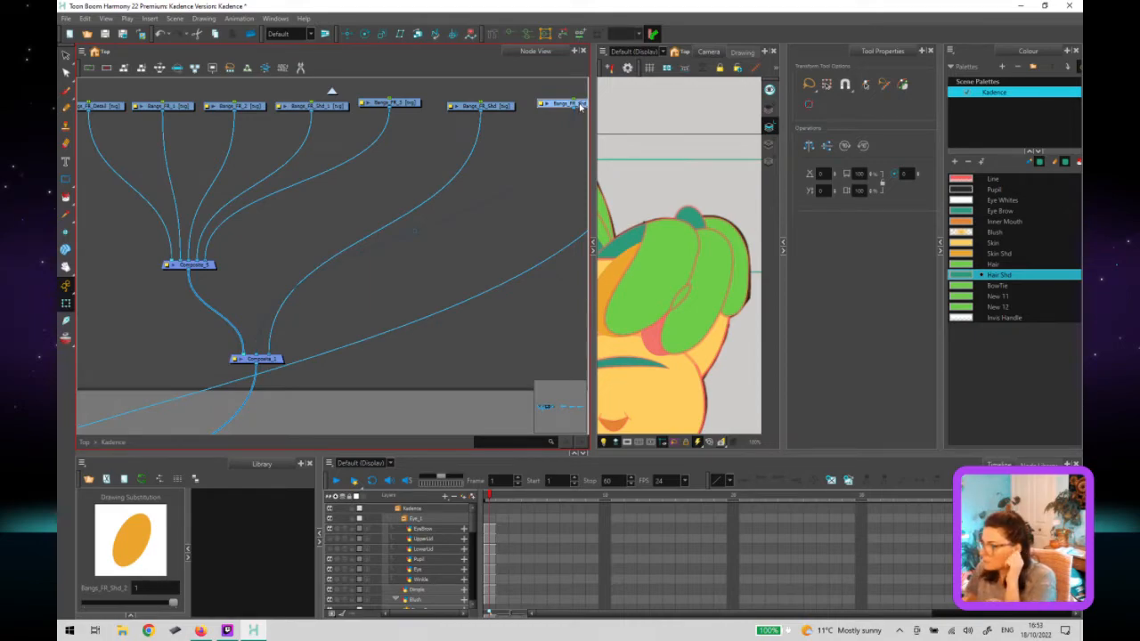
drag(270, 357, 258, 357)
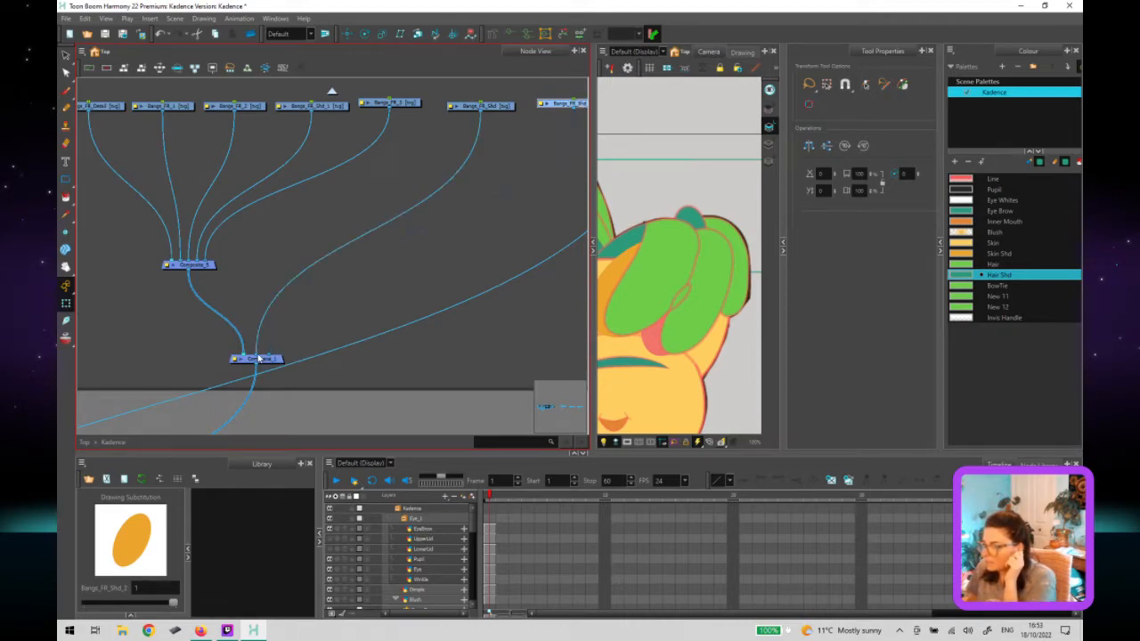
click(335, 325)
scroll(335, 328, down, 4)
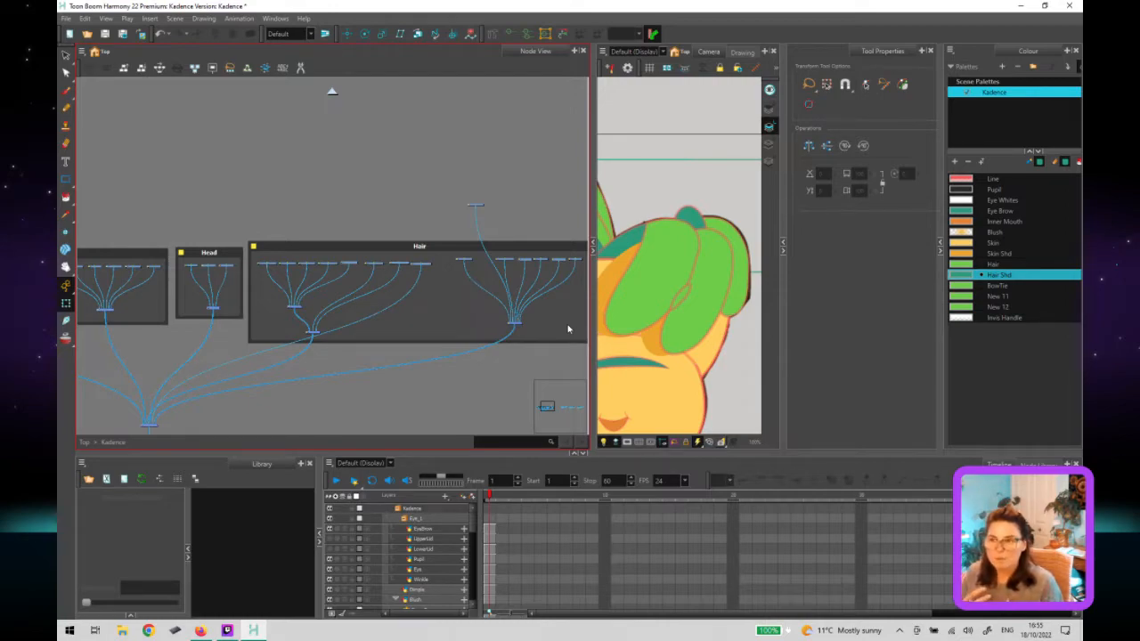
Disable the Kadence group at the top level of the node network and widen the camera view.
click(332, 93)
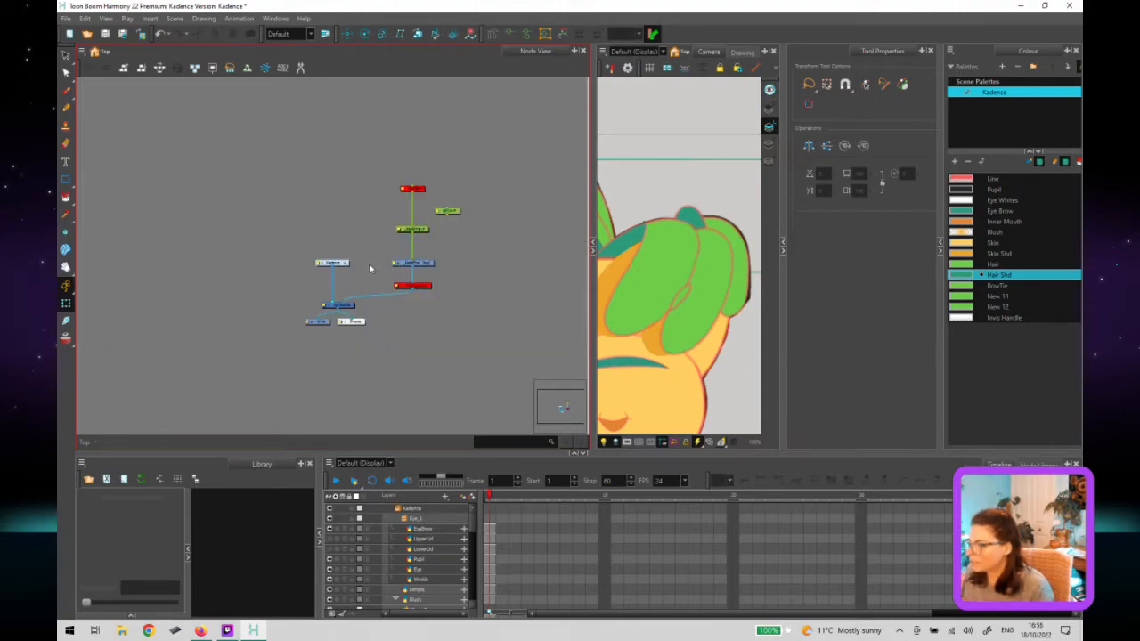
click(332, 263)
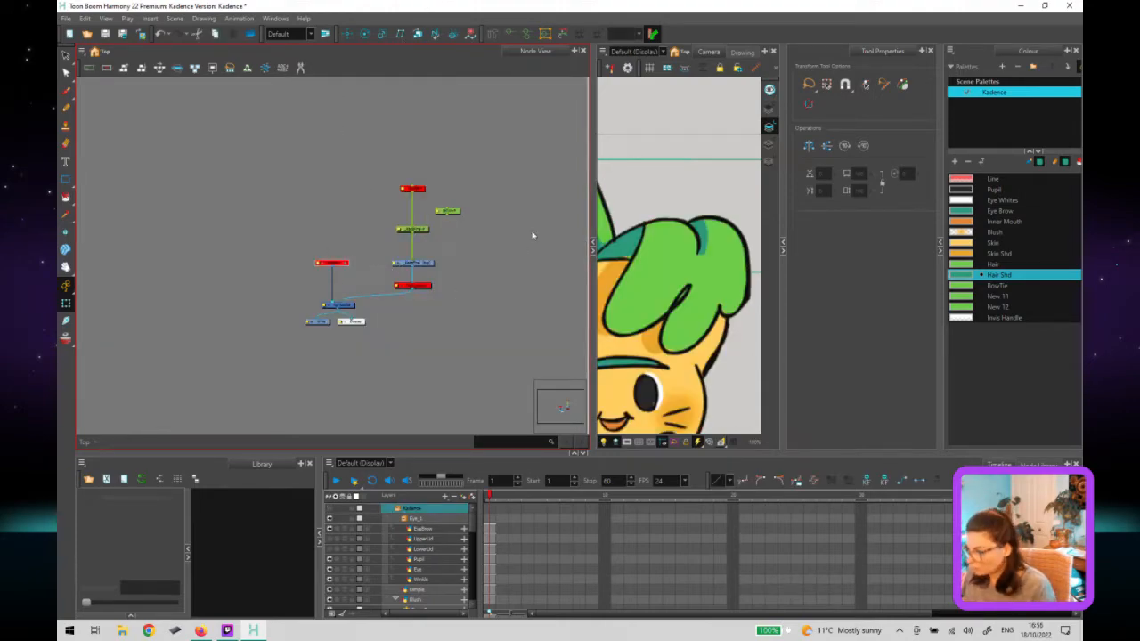
drag(405, 218, 341, 218)
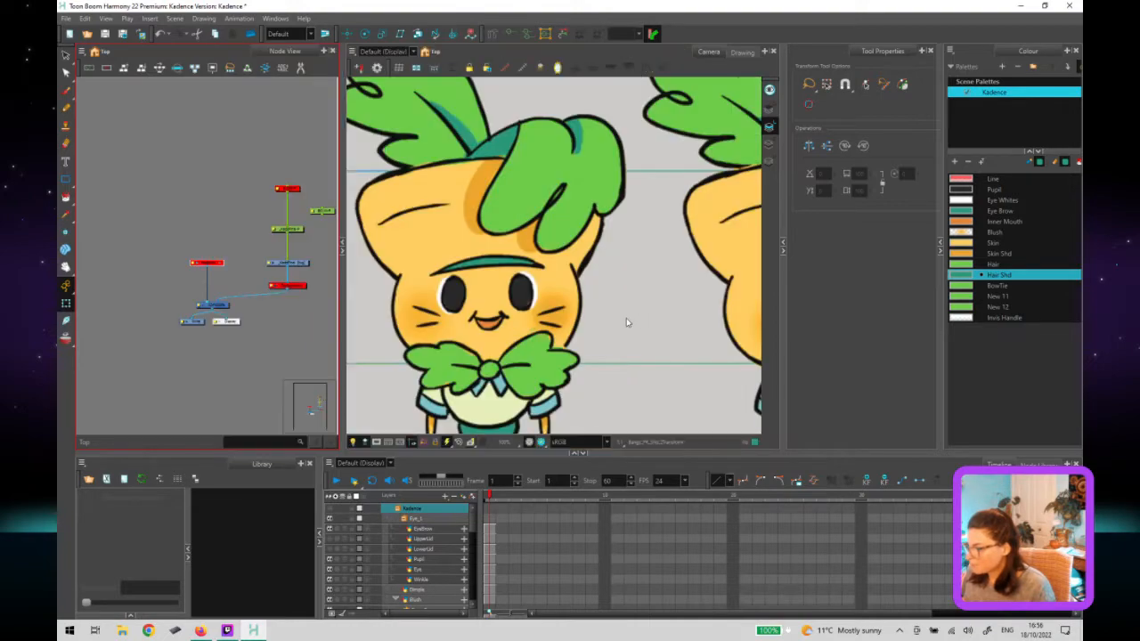
Examine the character design turnaround across all five poses in the camera view.
scroll(626, 318, down, 4)
drag(553, 287, 532, 257)
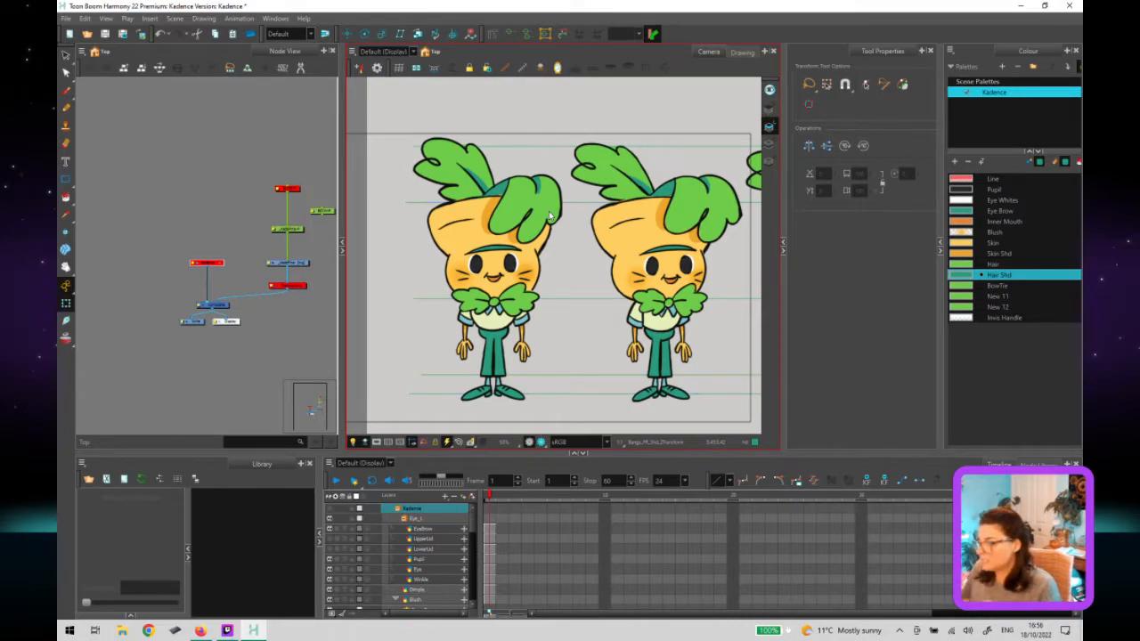
scroll(525, 296, down, 2)
mouse_move(525, 296)
mouse_down()
mouse_move(459, 274)
mouse_move(405, 279)
mouse_up()
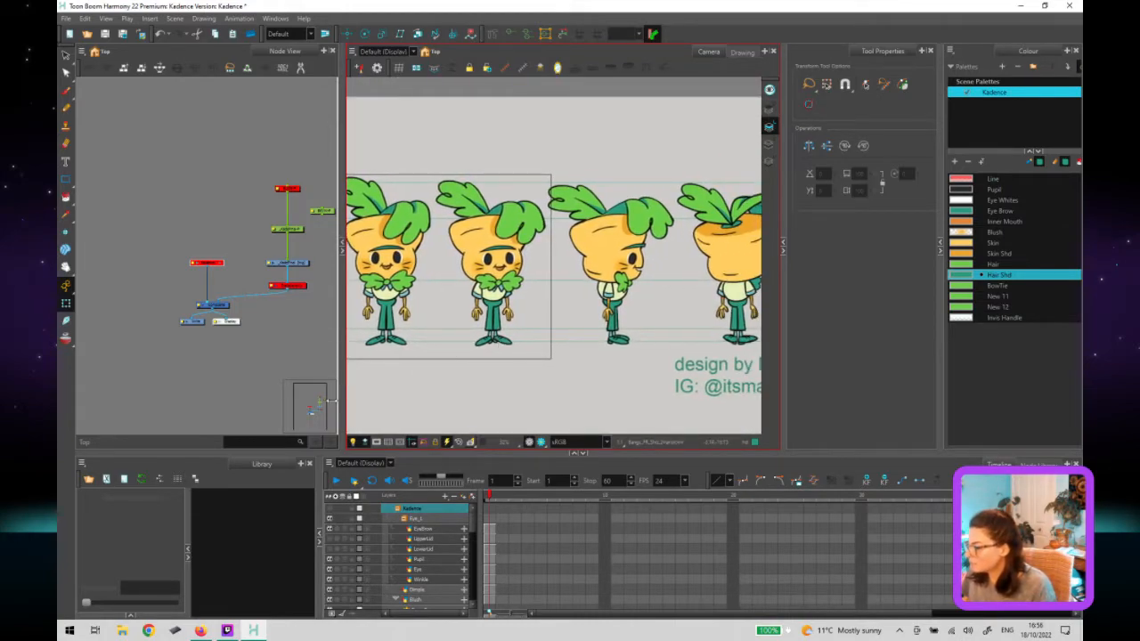
drag(235, 388, 237, 388)
scroll(437, 326, down, 2)
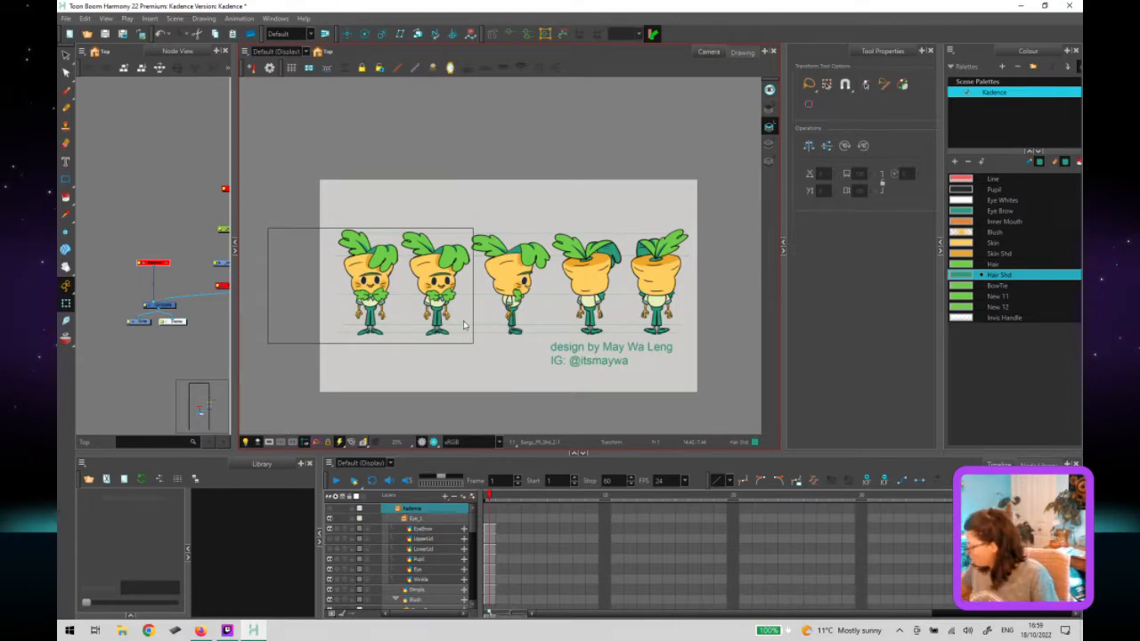
Re-enable the Kadence group and go inside it to its node network.
click(217, 361)
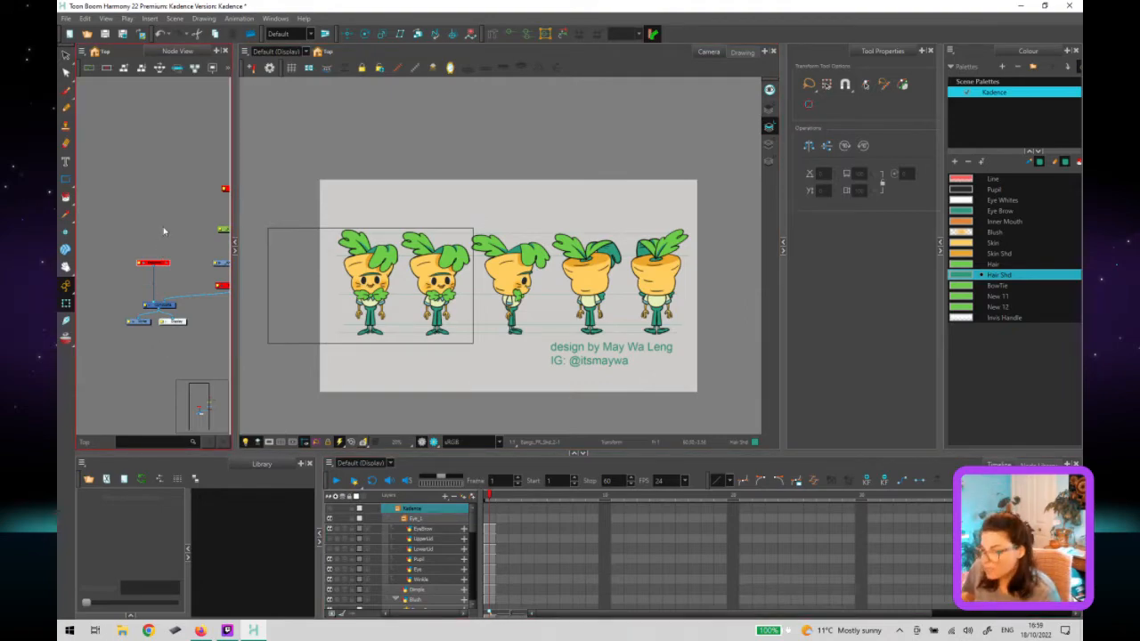
click(160, 263)
click(169, 265)
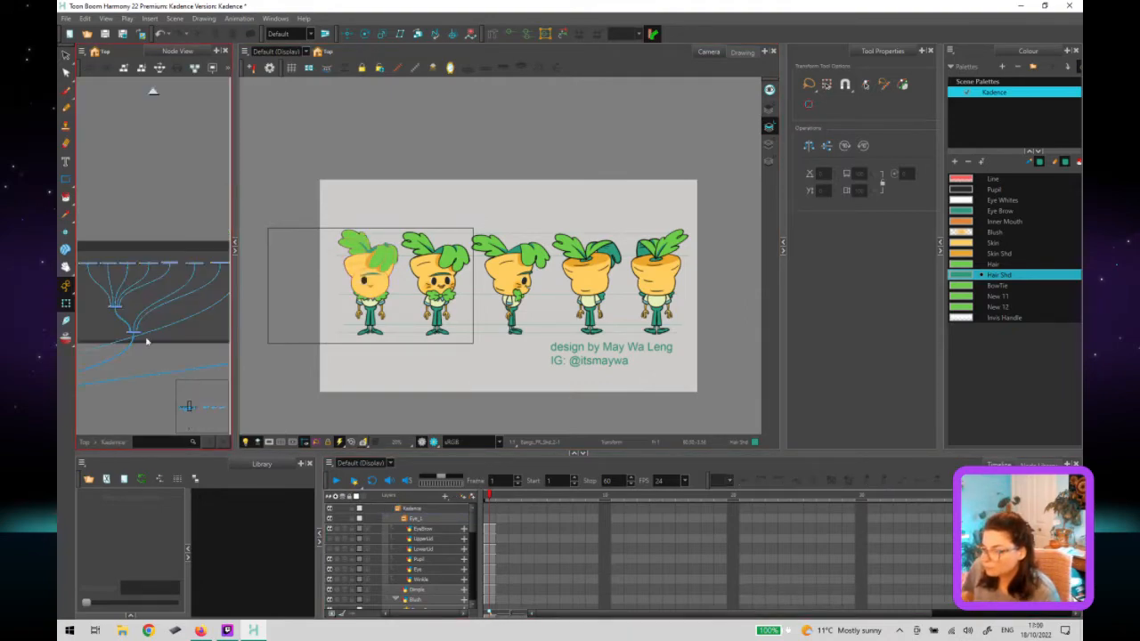
Widen the node view and frame the front-facing character up close in the camera view.
drag(230, 339, 493, 347)
drag(599, 344, 385, 424)
scroll(608, 325, up, 5)
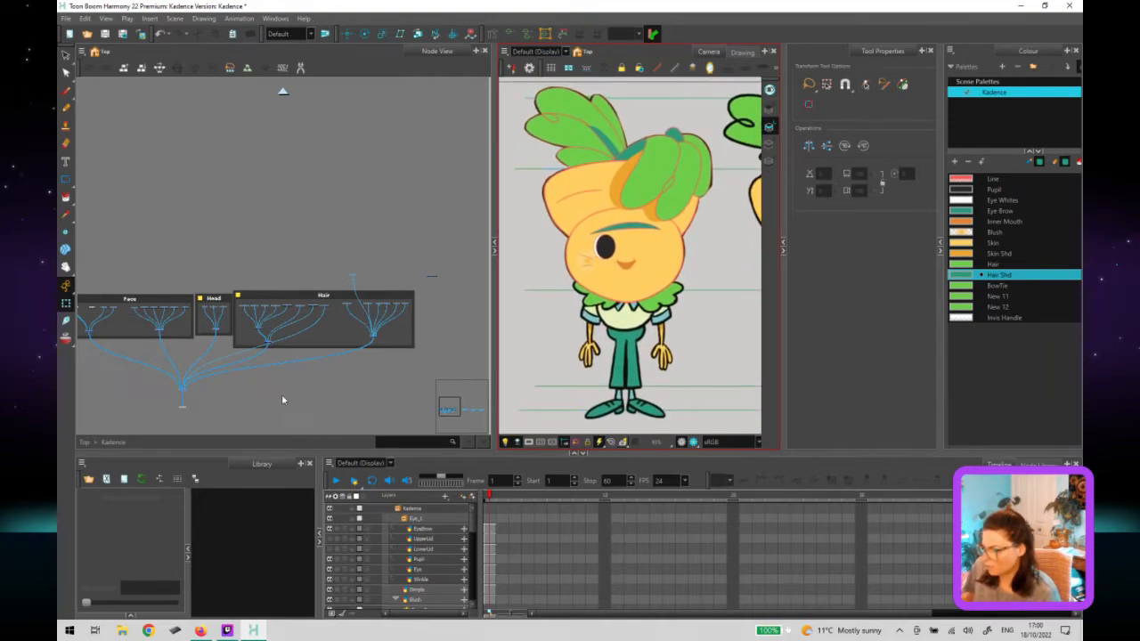
Examine the nodes and cables inside the Face backdrop.
click(281, 399)
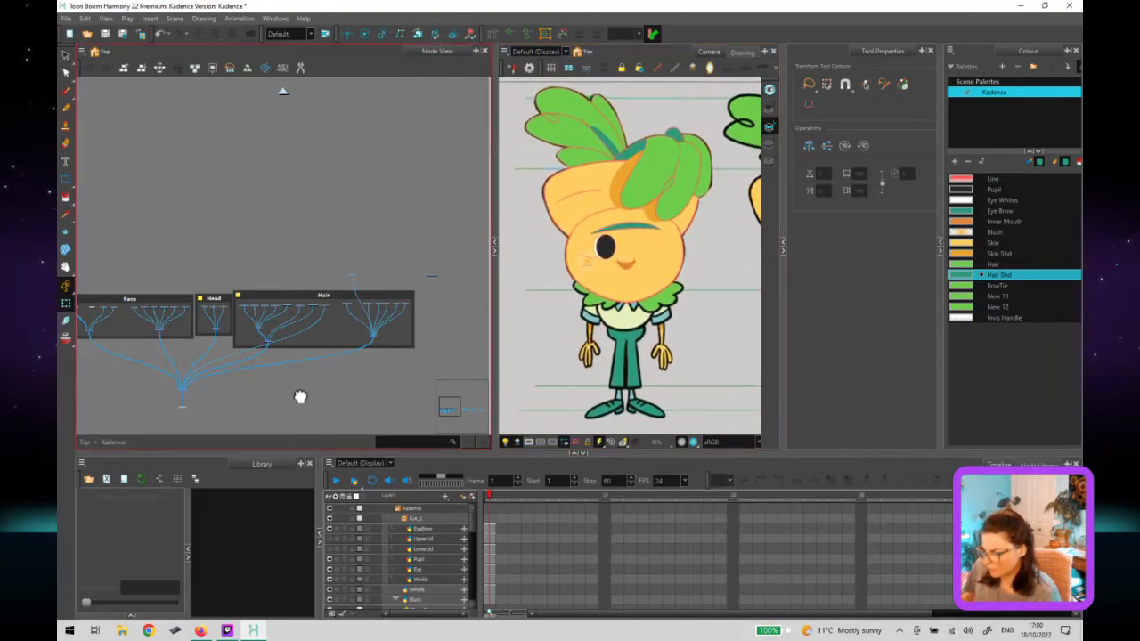
scroll(326, 400, left, 4)
scroll(134, 312, up, 3)
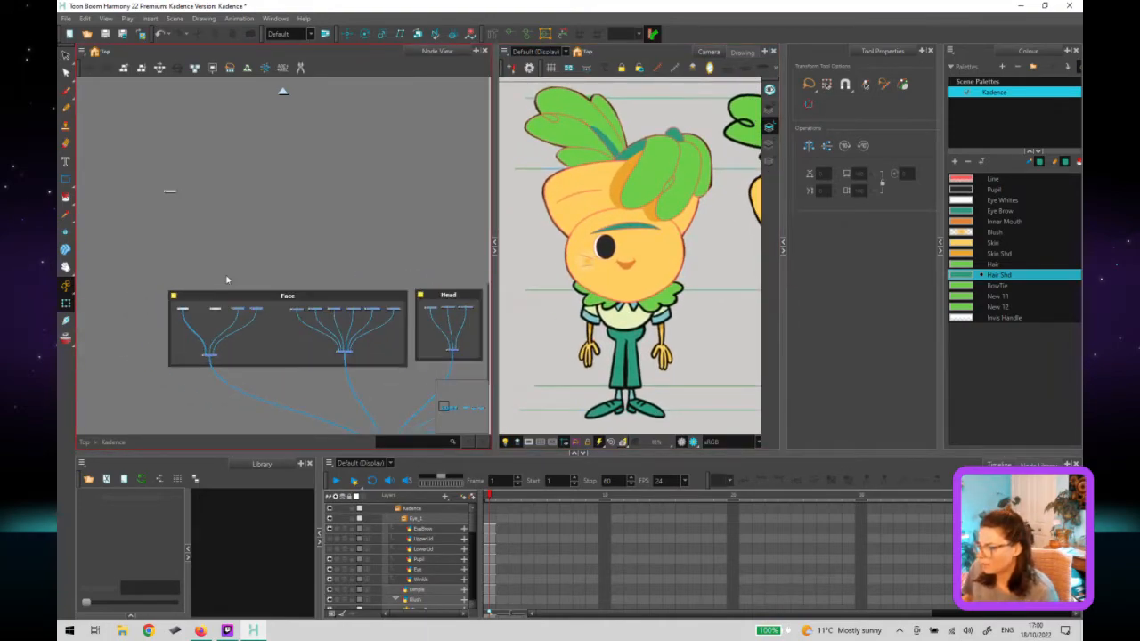
scroll(205, 309, up, 2)
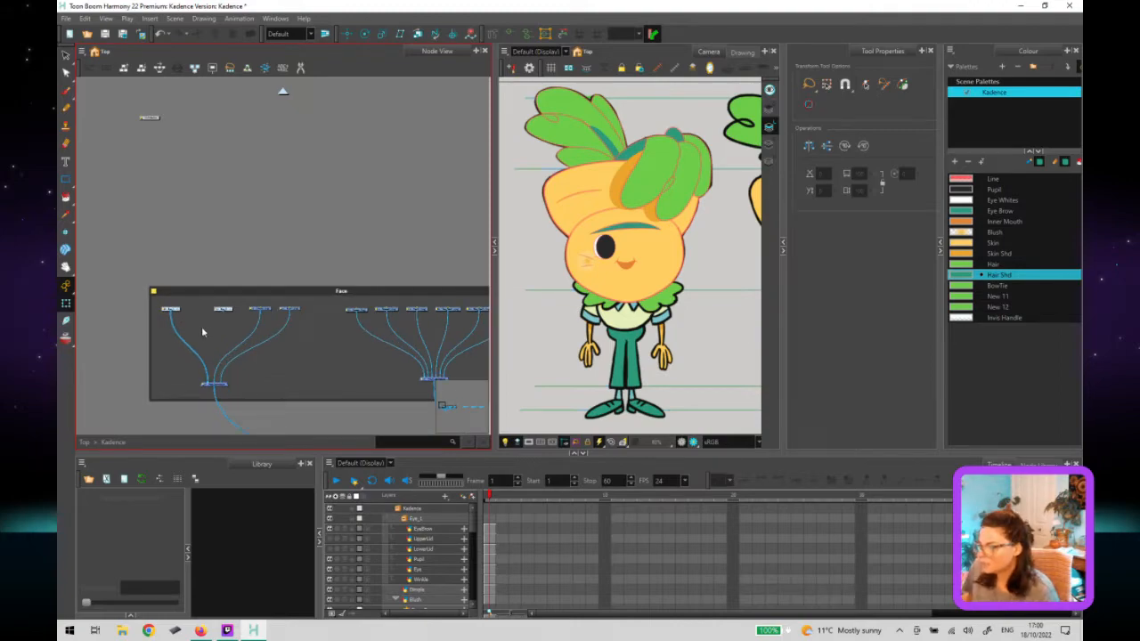
drag(214, 348, 206, 355)
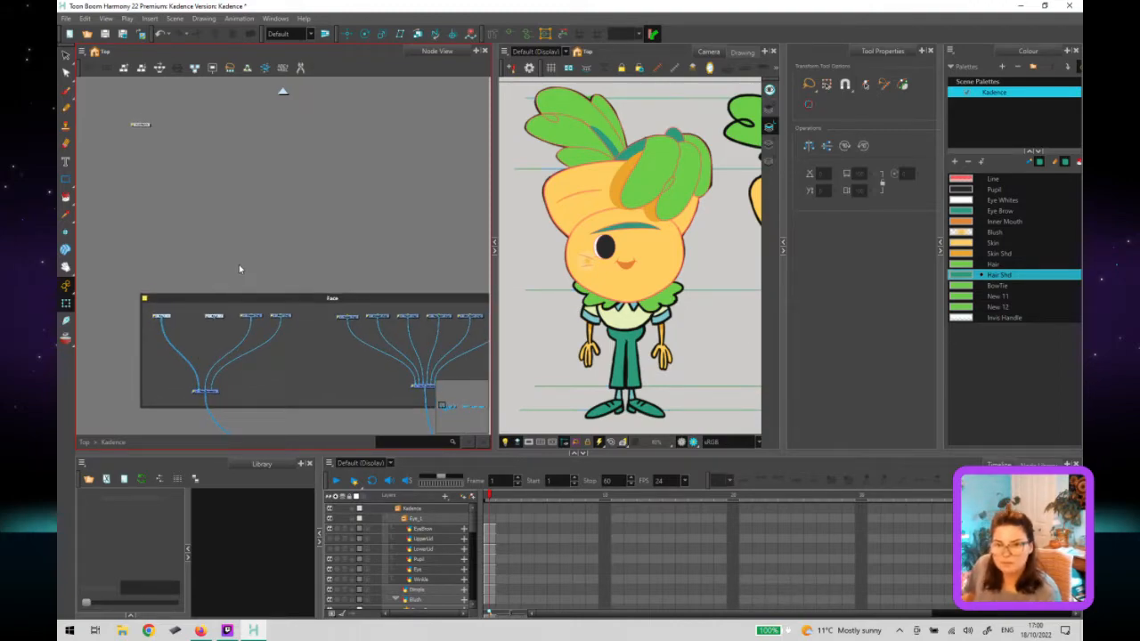
drag(265, 273, 270, 243)
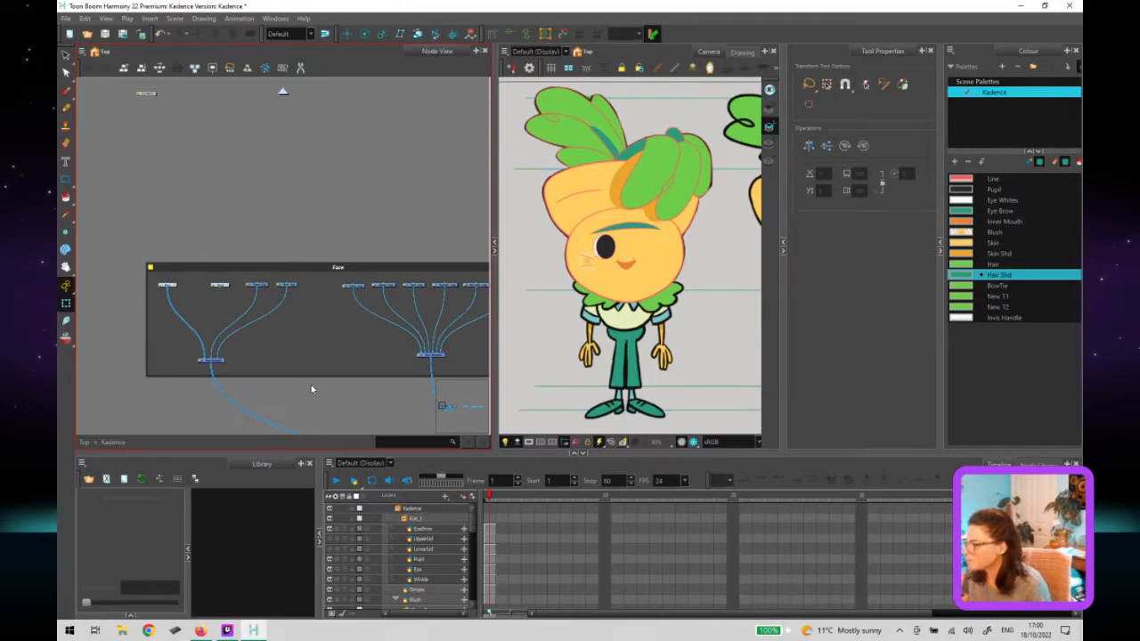
click(487, 493)
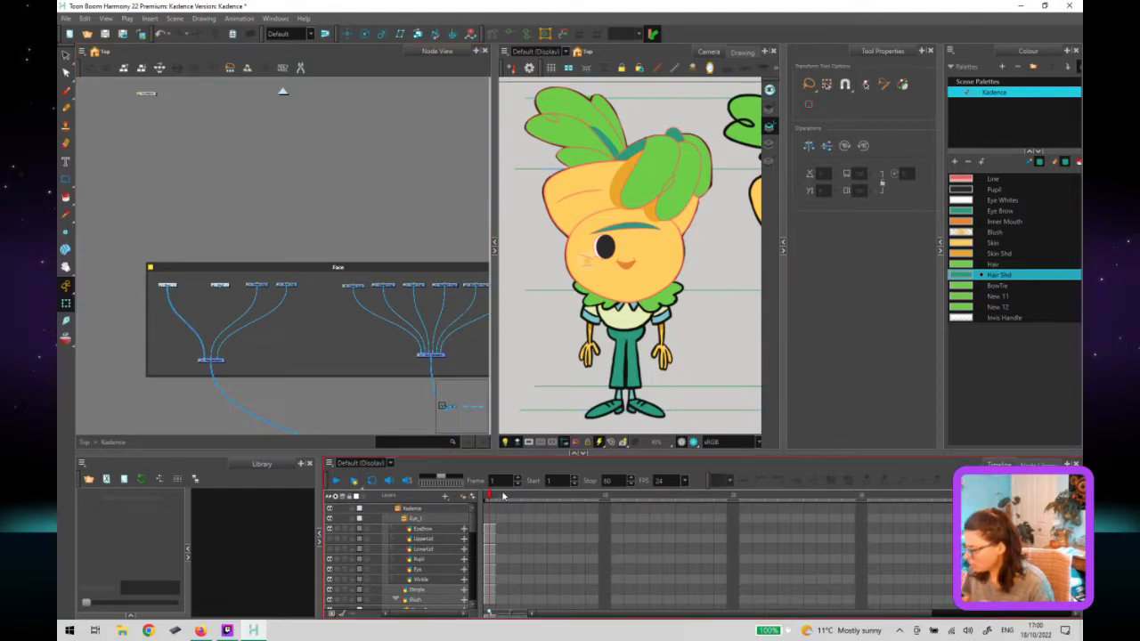
click(502, 397)
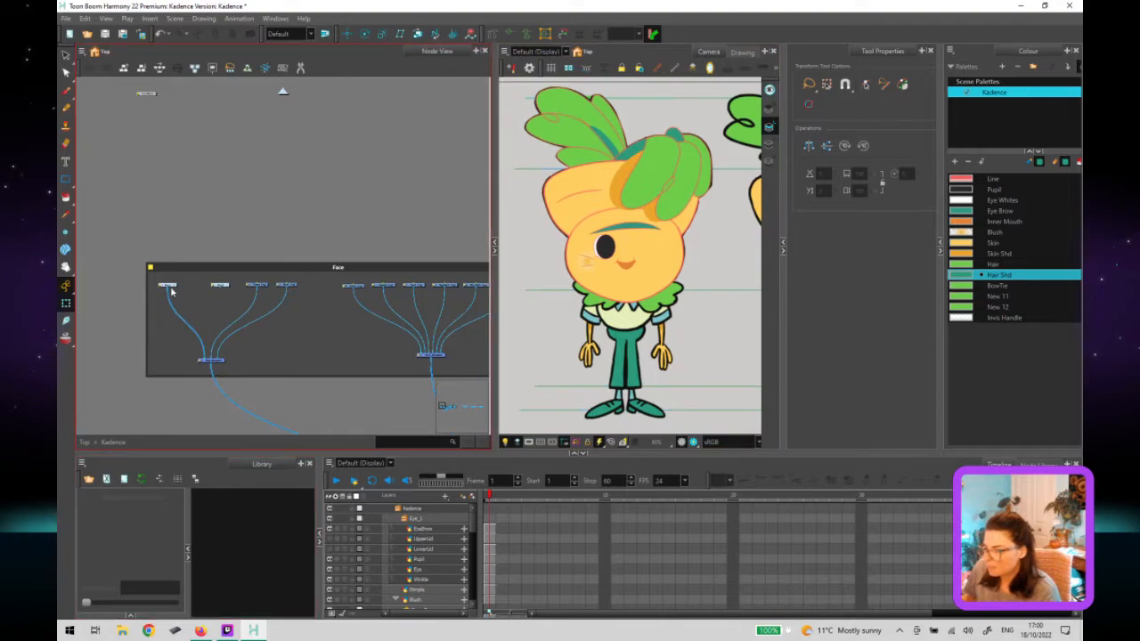
Nudge the Eye_2 group node slightly within the Face backdrop and go inside the Eye_1 group.
scroll(173, 286, up, 5)
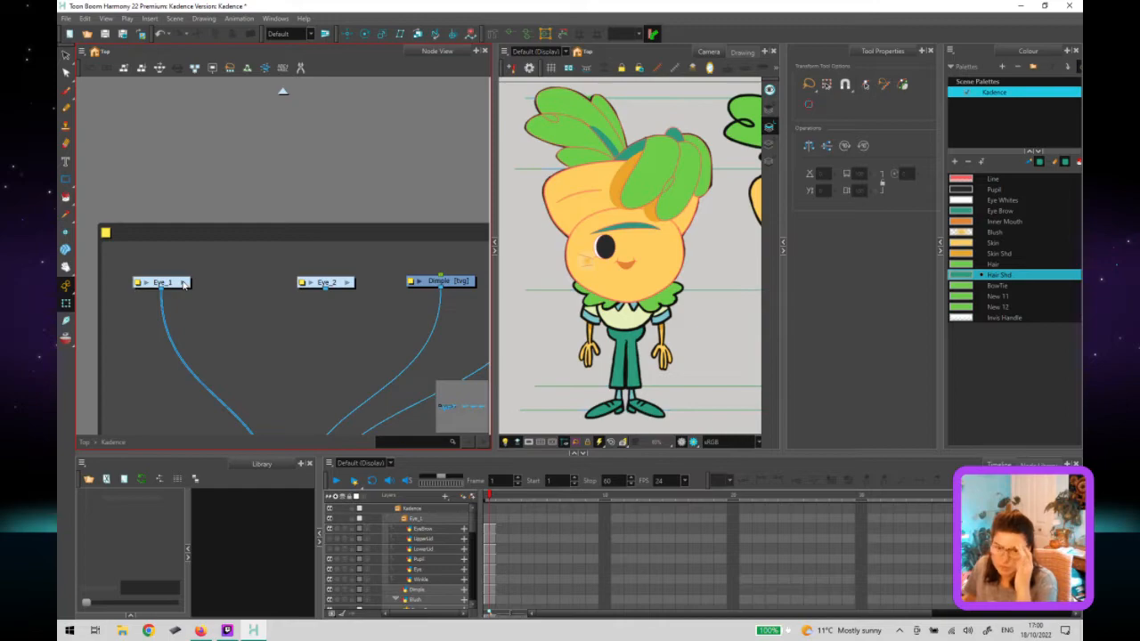
drag(338, 286, 336, 287)
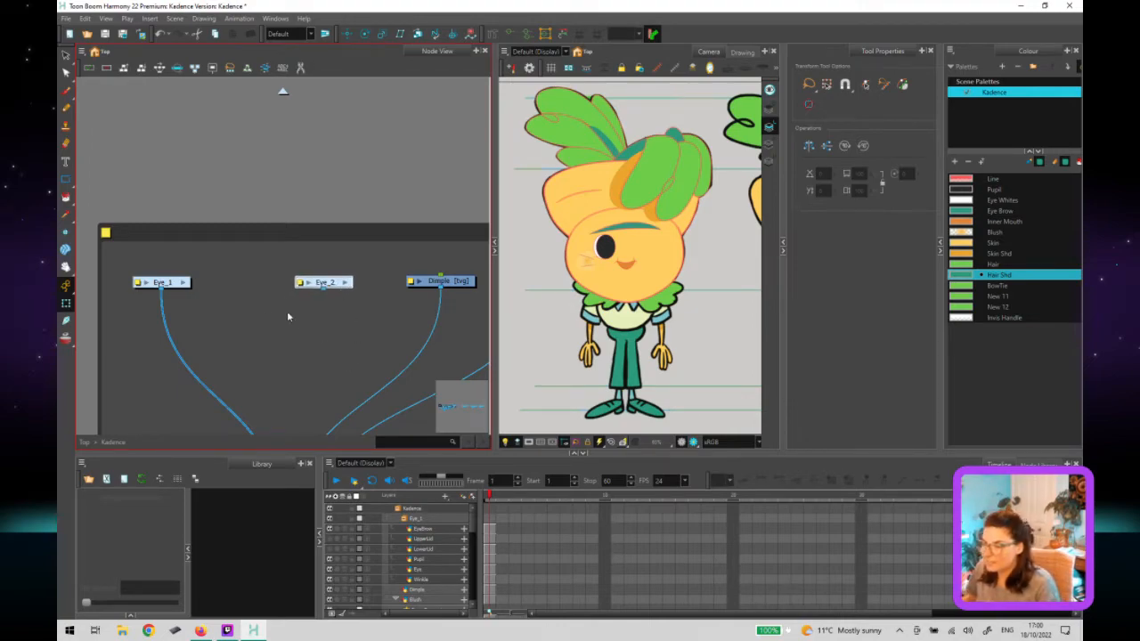
click(183, 282)
click(194, 311)
drag(200, 378, 316, 358)
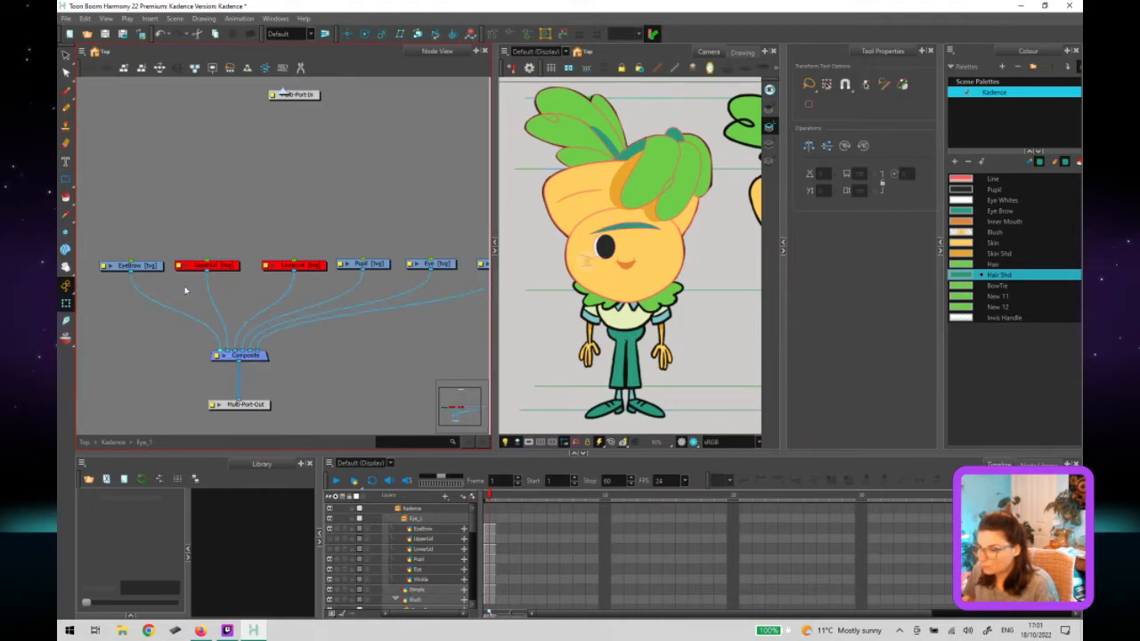
Enable the UpperLid and LowerLid drawing nodes in the Eye_1 group.
drag(178, 237, 329, 292)
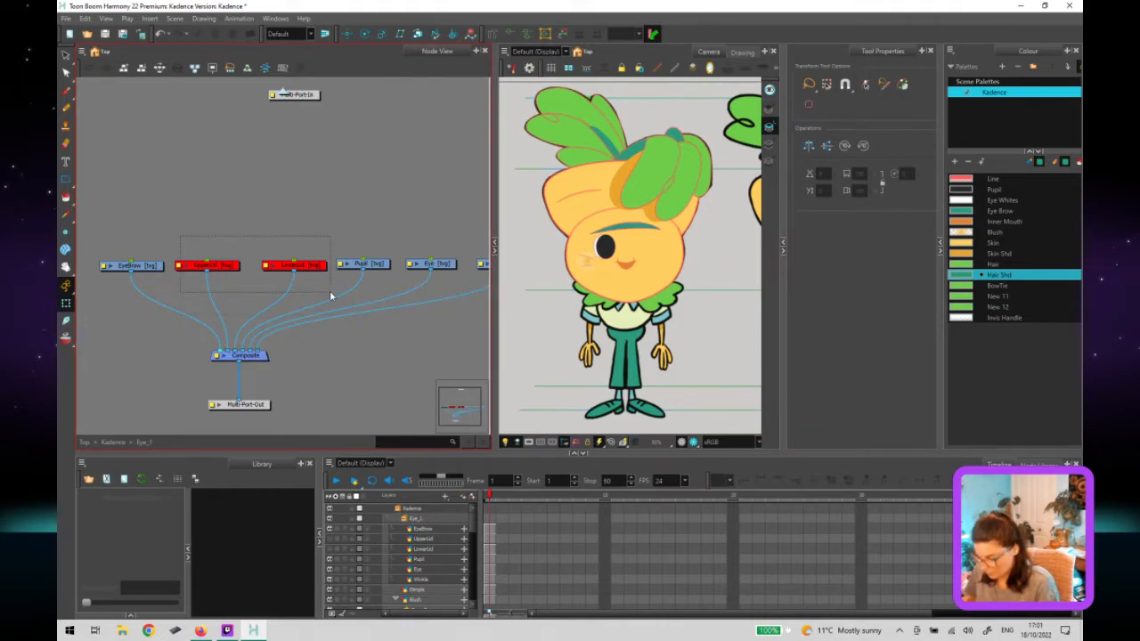
key(a)
click(266, 212)
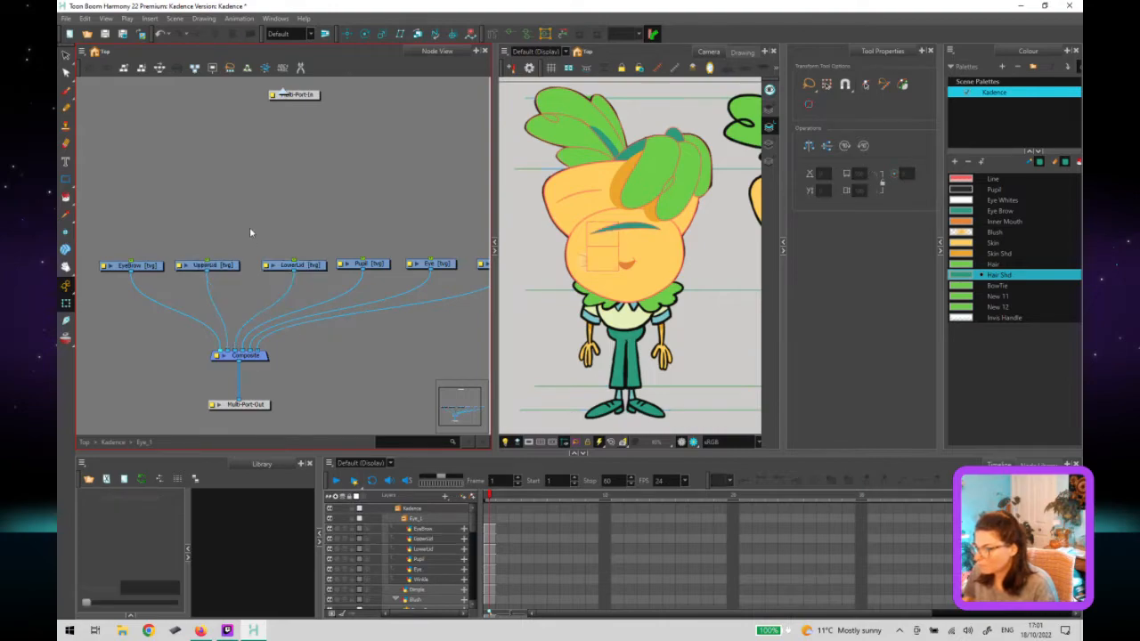
Nudge the EyeBrow node slightly away from UpperLid and look over the group's connections to the composite.
drag(242, 221, 253, 222)
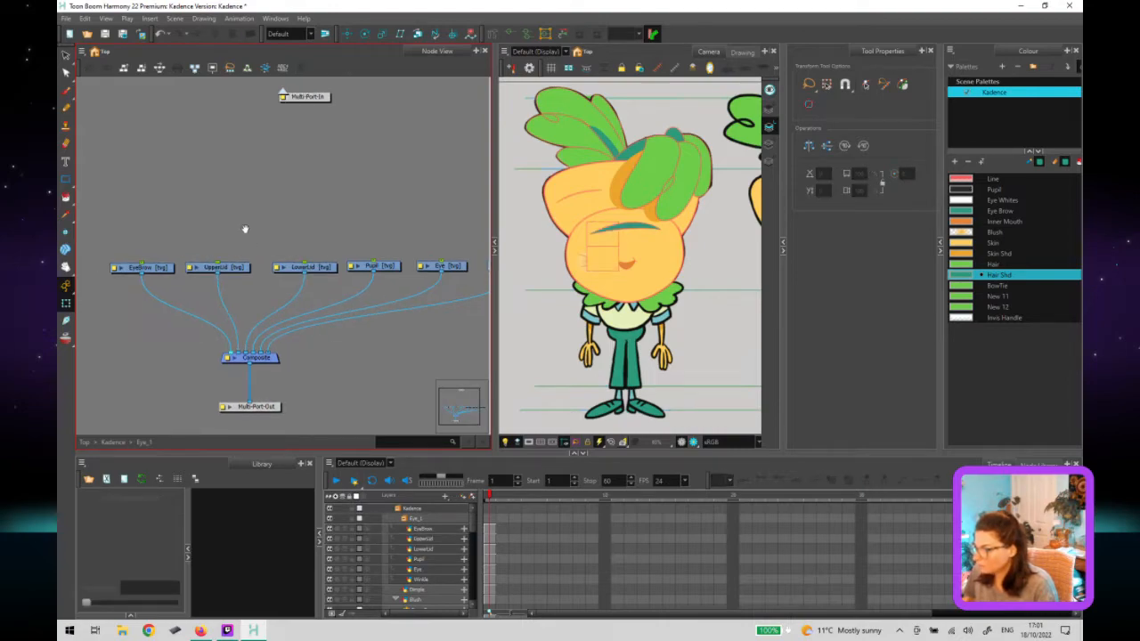
click(161, 268)
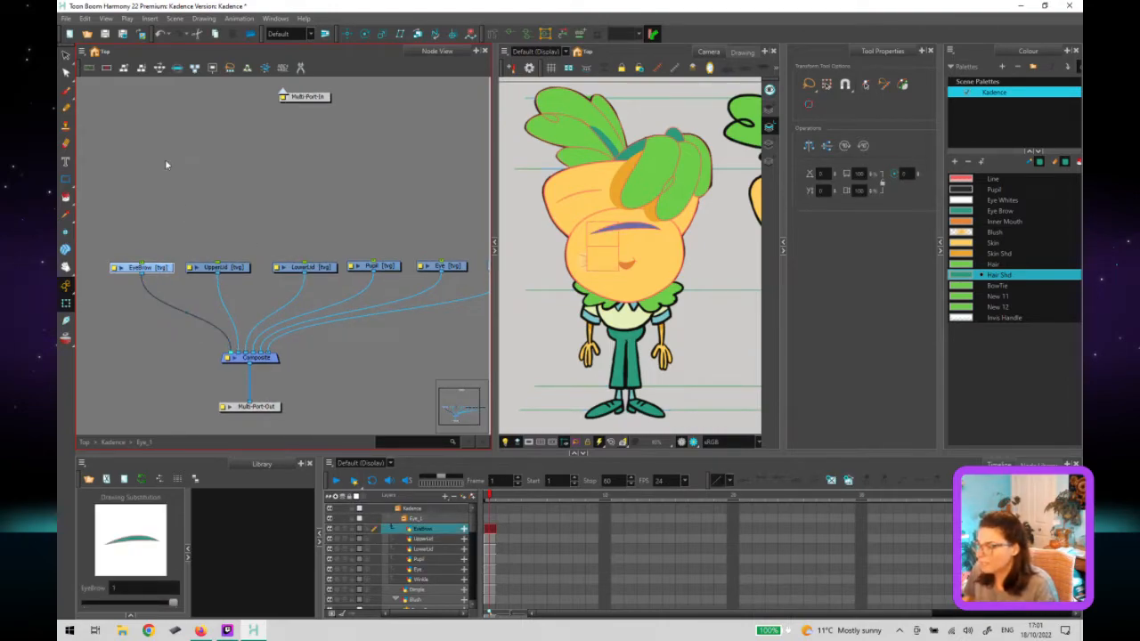
drag(164, 267, 158, 268)
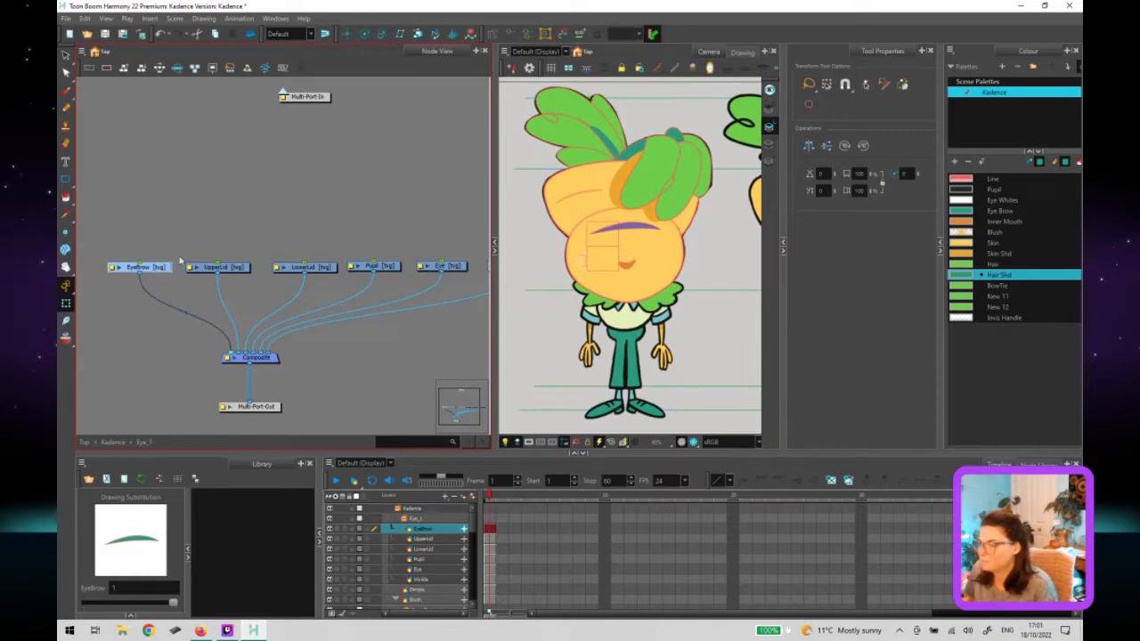
click(211, 241)
click(240, 267)
click(271, 361)
drag(295, 346, 277, 365)
click(293, 396)
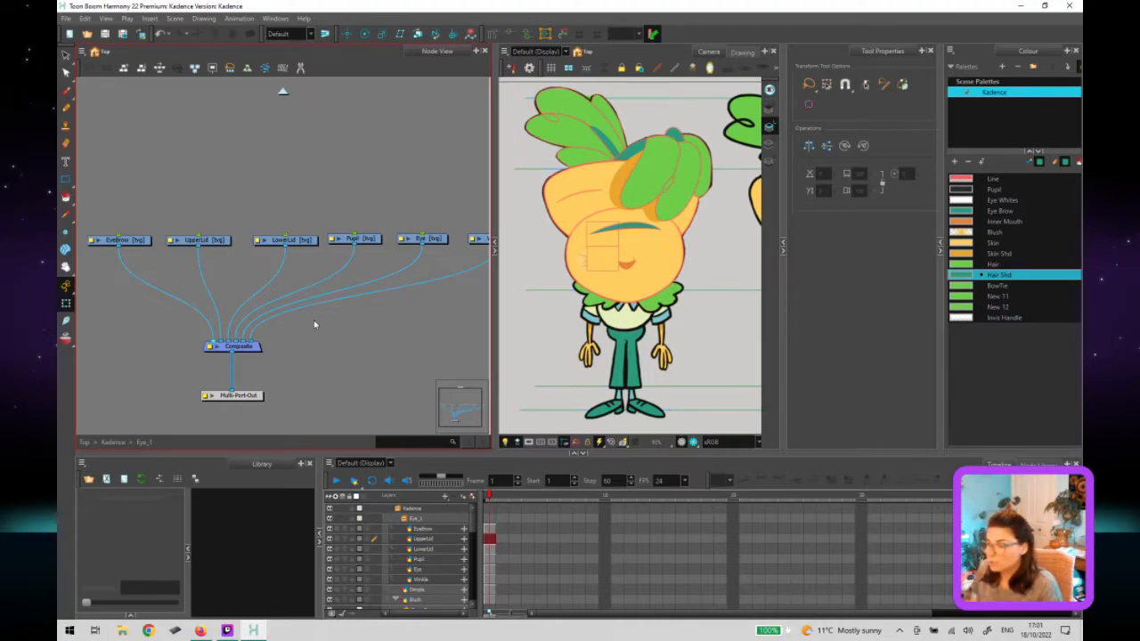
Check the EyeBrow, UpperLid, LowerLid, Pupil and Eye drawings one by one by selecting their nodes.
click(129, 241)
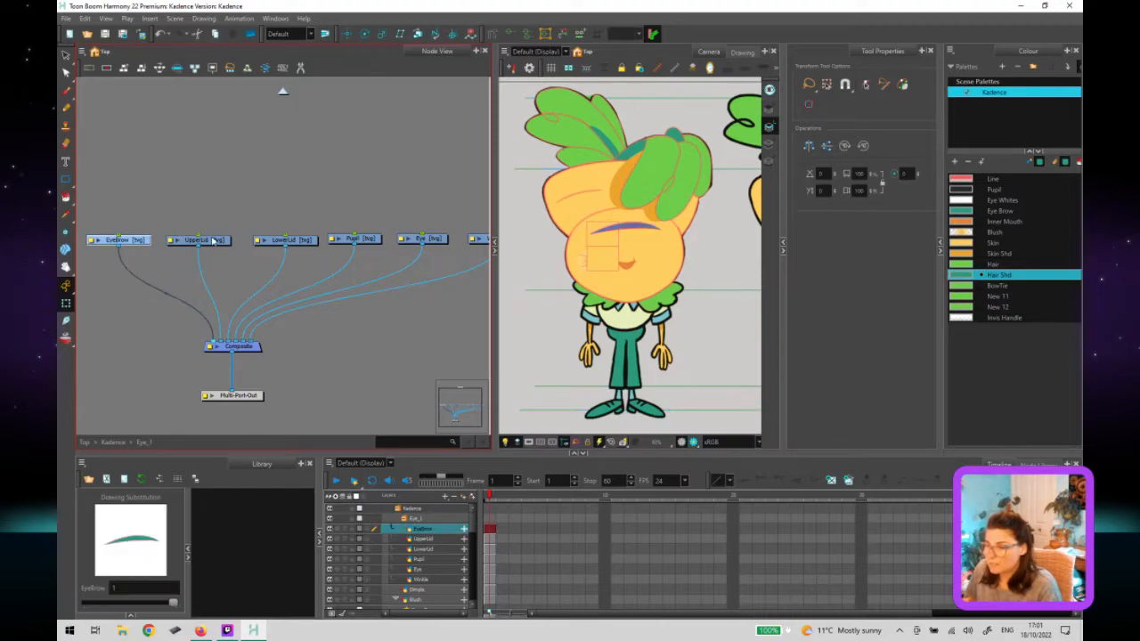
click(214, 240)
click(303, 242)
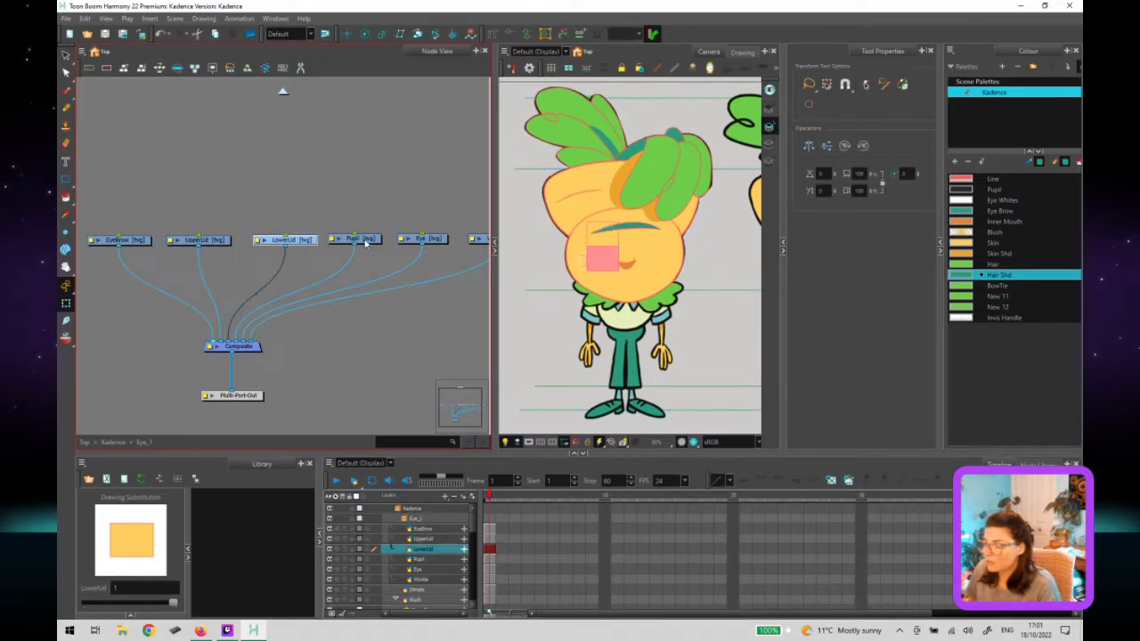
click(364, 240)
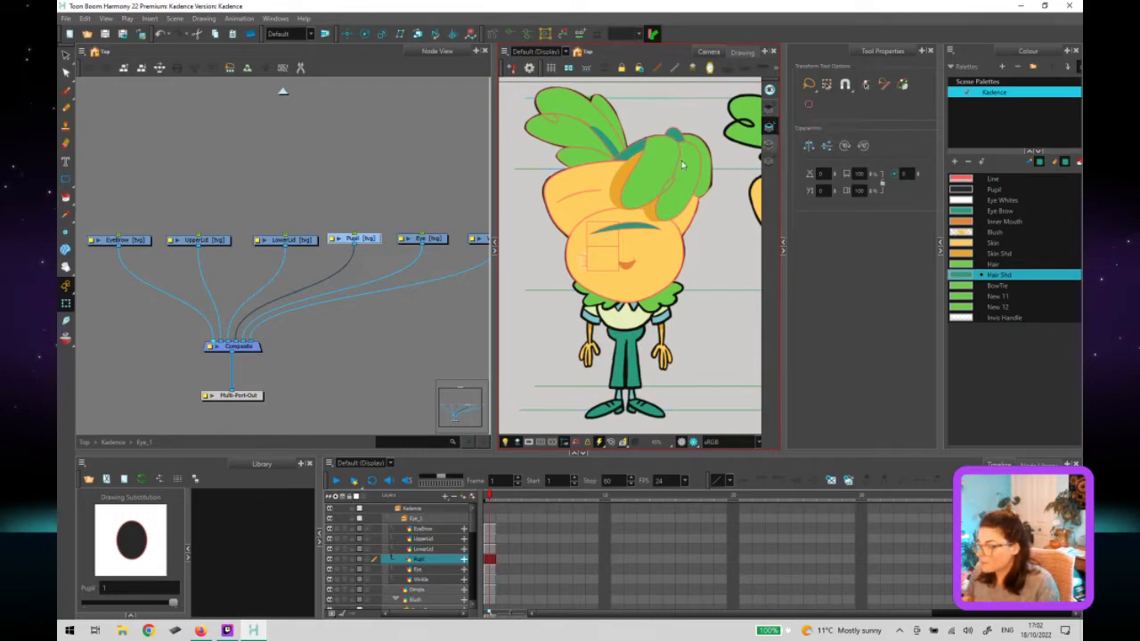
click(364, 329)
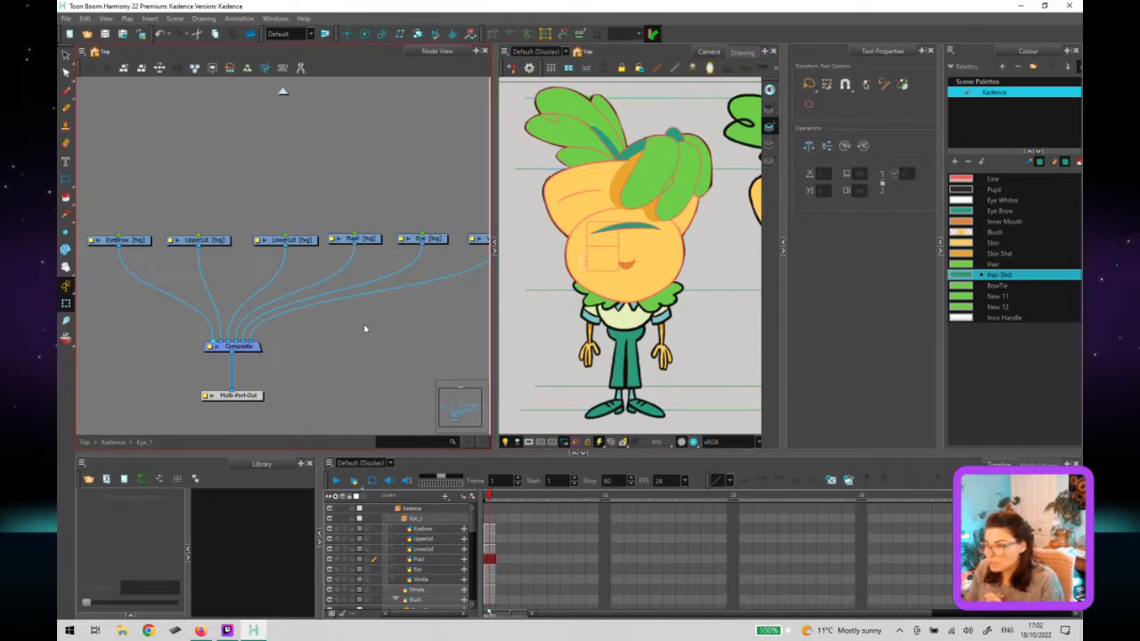
click(298, 243)
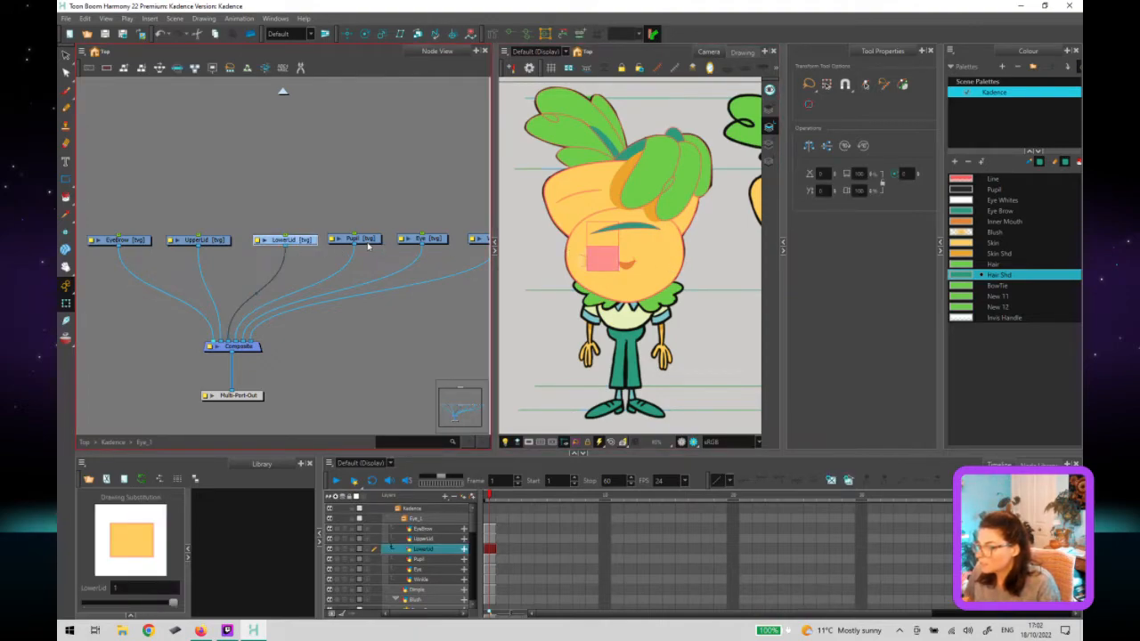
click(425, 239)
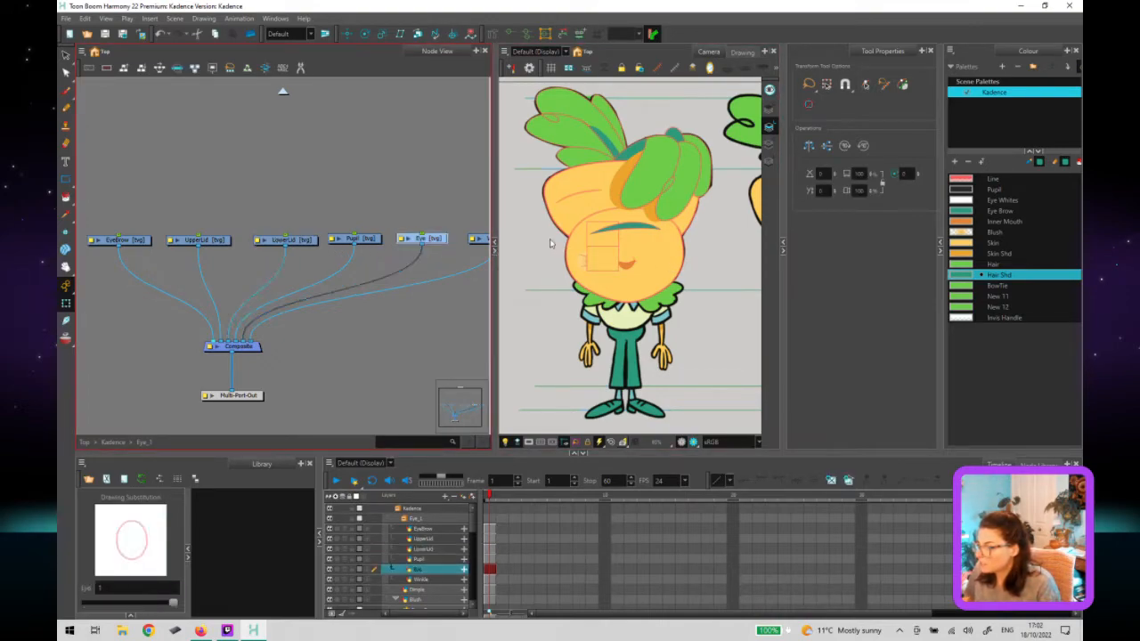
Disable the UpperLid and LowerLid drawing nodes in the Eye_1 group.
drag(427, 318, 325, 307)
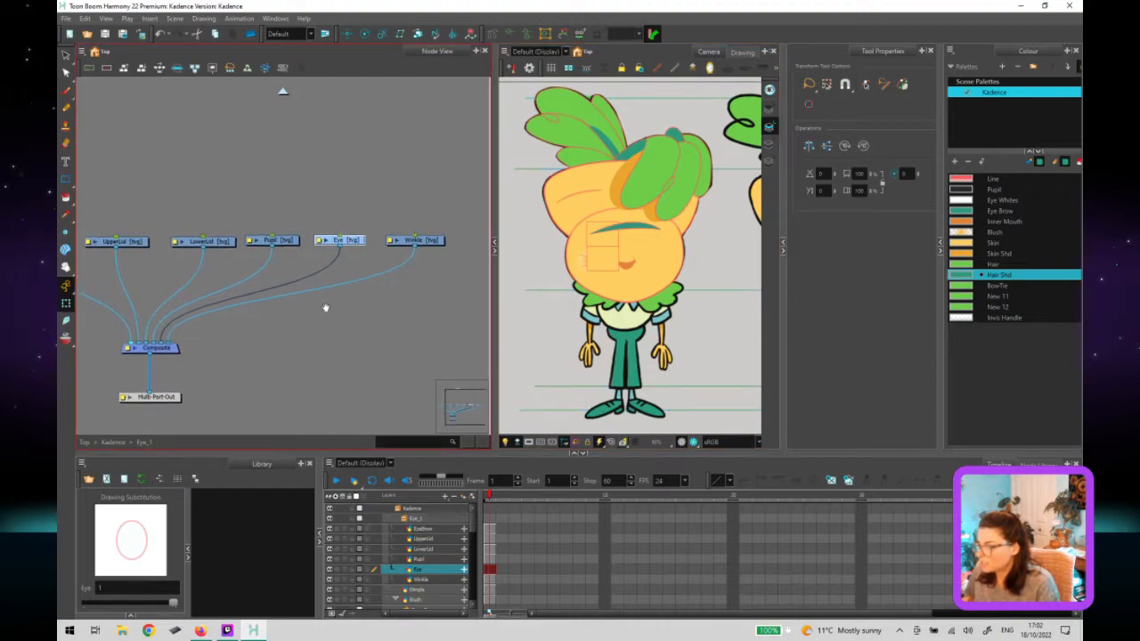
drag(109, 206, 217, 268)
key(d)
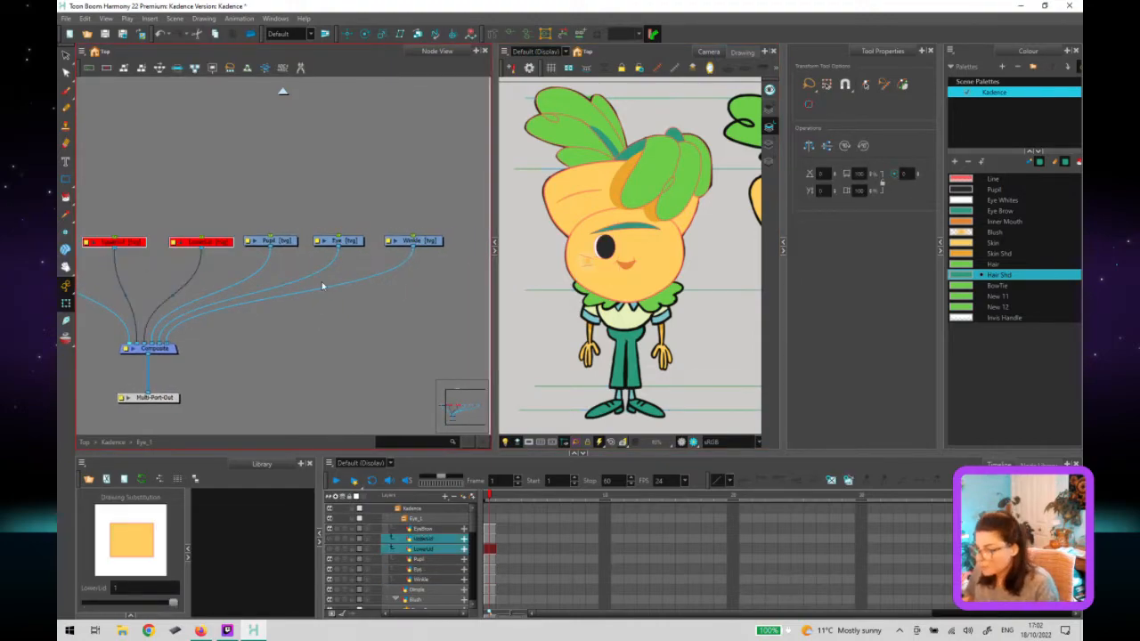
Pick the Eye drawing in a close-up camera view, activate the Select tool and show its Colour Art layer.
click(537, 247)
scroll(612, 252, up, 5)
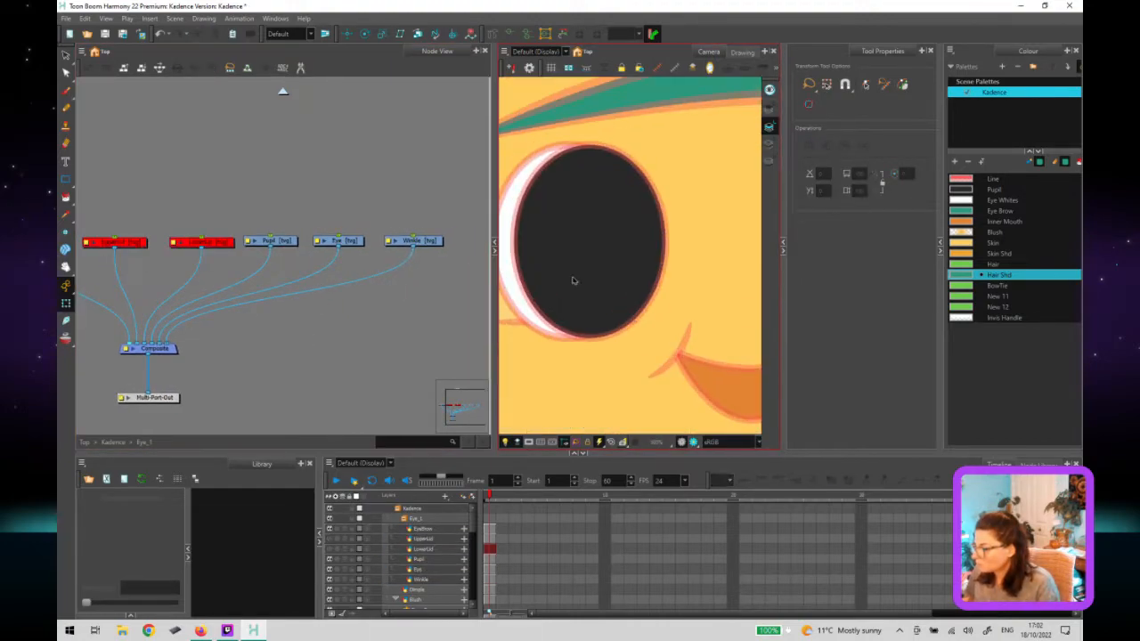
click(525, 313)
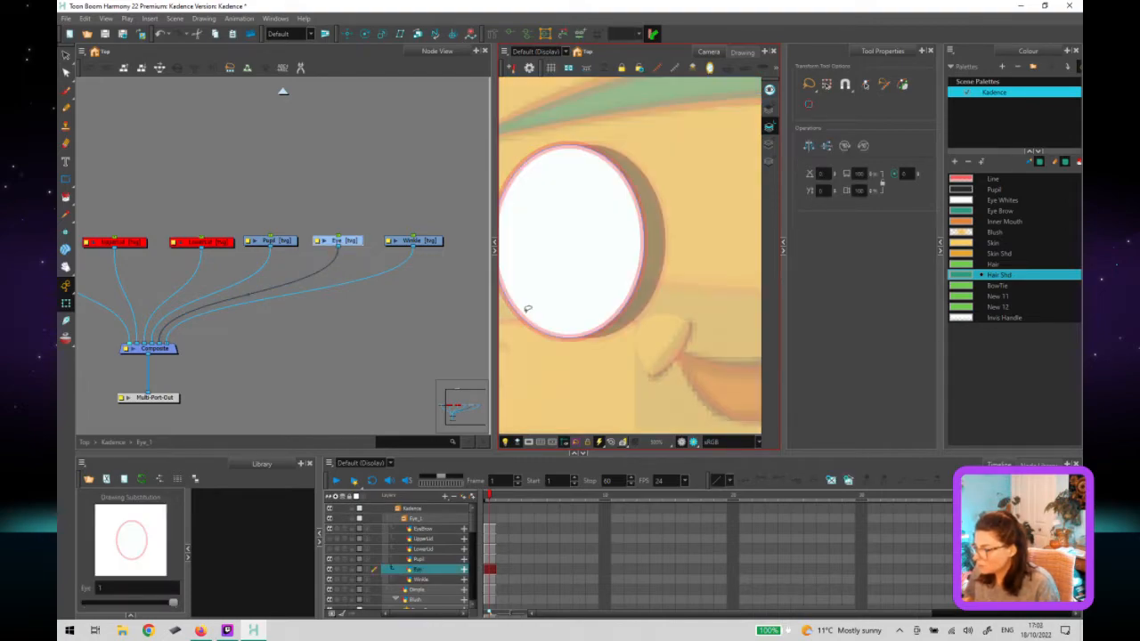
key(alt+s)
drag(562, 292, 608, 290)
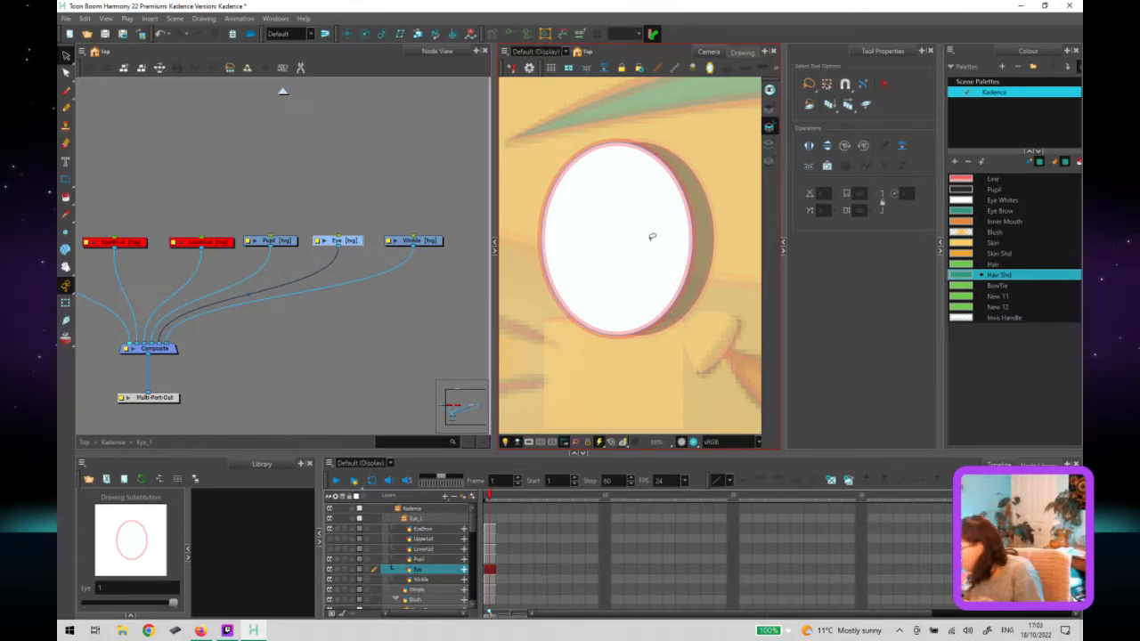
click(770, 143)
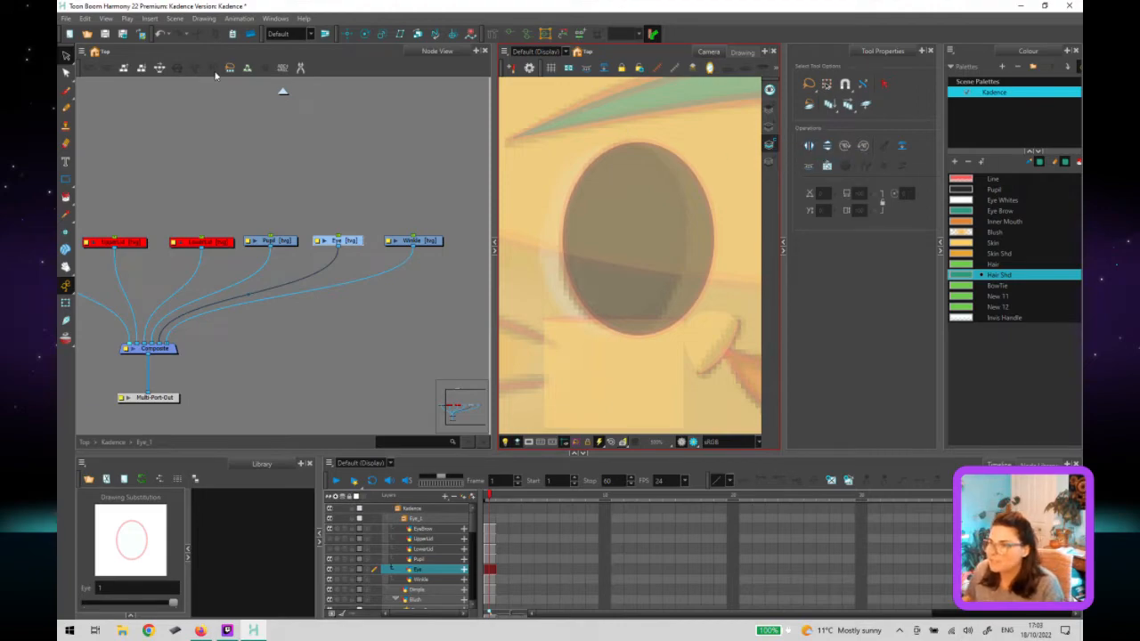
Review the Wash Background settings in the Camera preferences and close the preferences without saving changes.
click(84, 19)
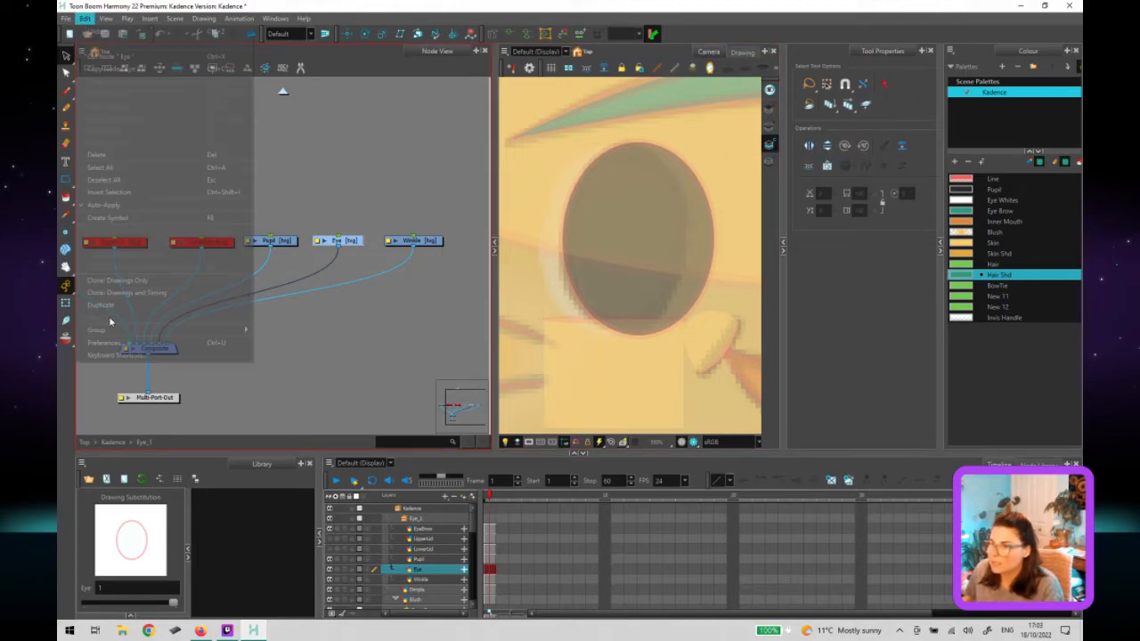
click(344, 298)
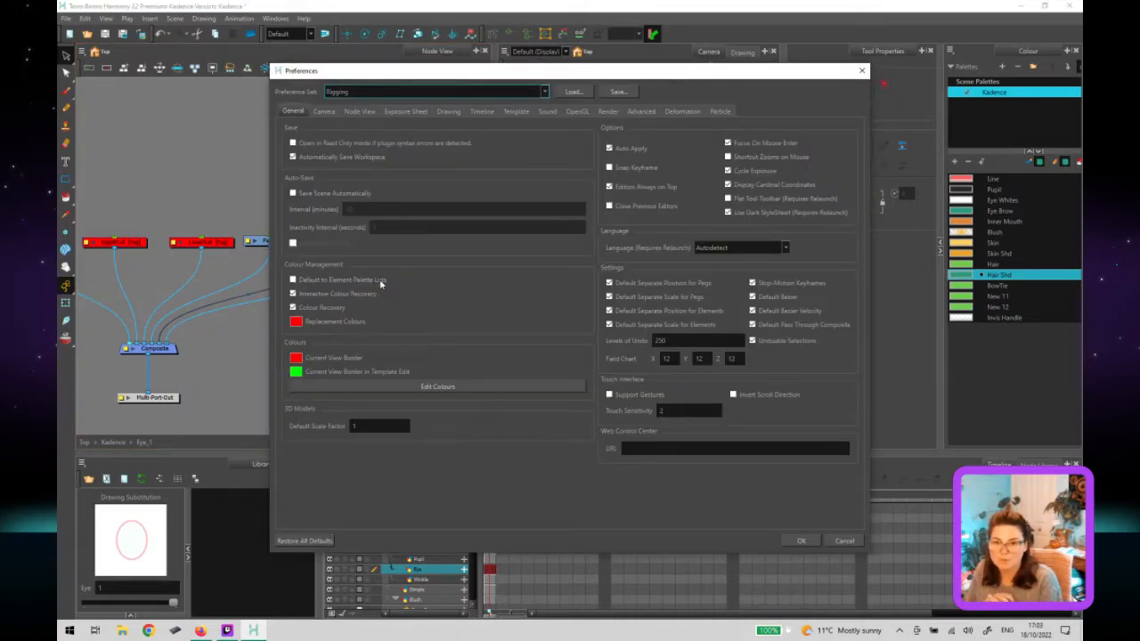
click(330, 113)
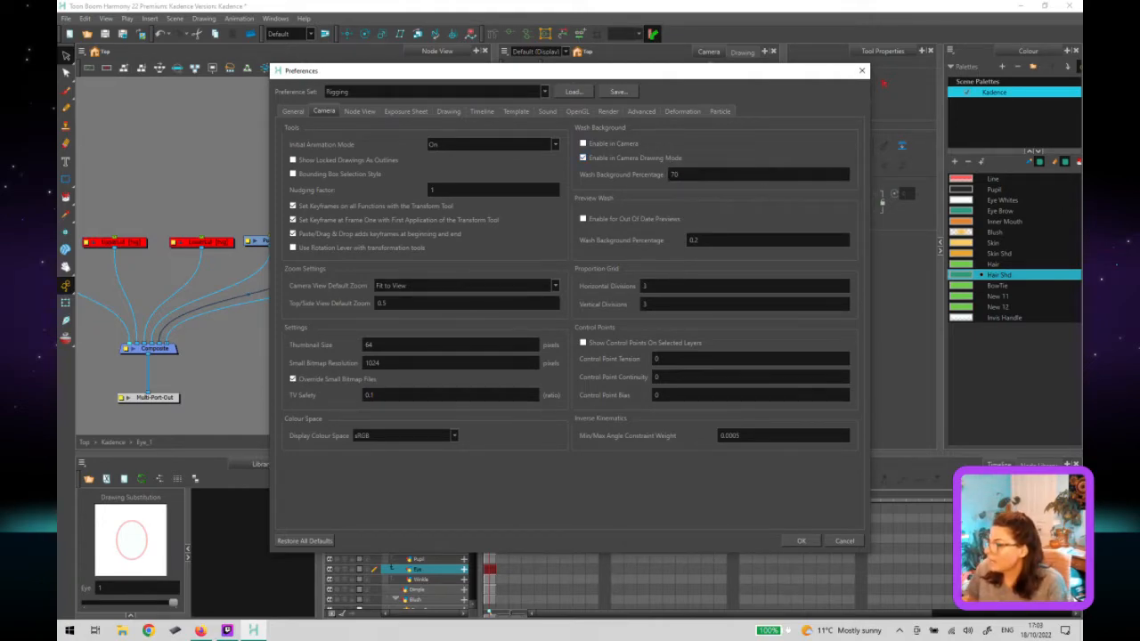
click(842, 540)
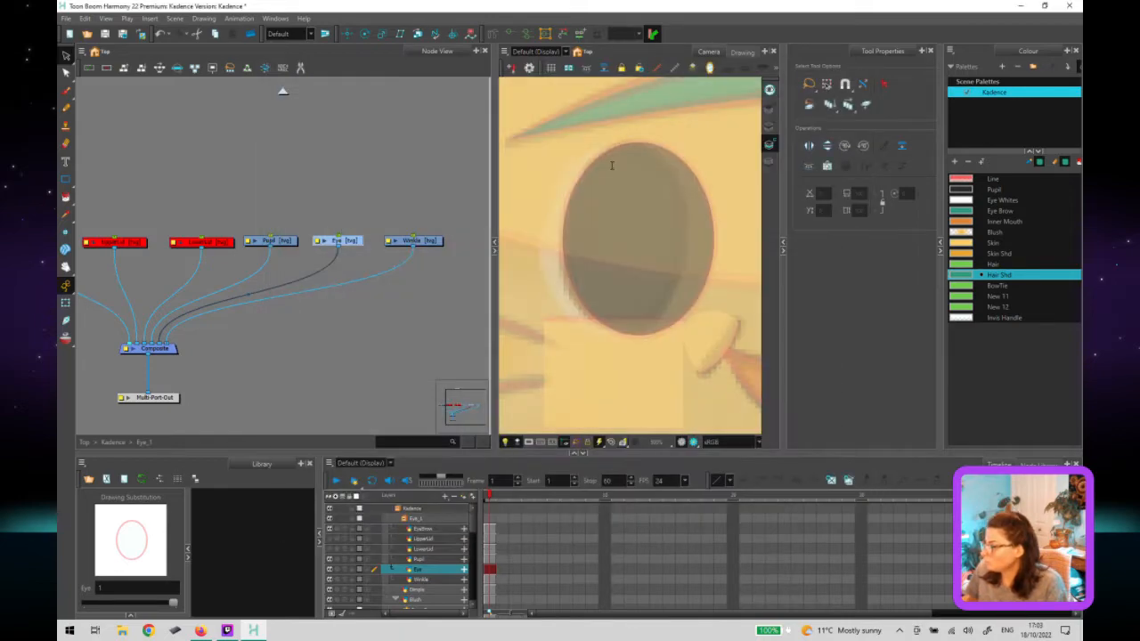
Switch the Eye drawing back to its Line Art layer.
click(647, 247)
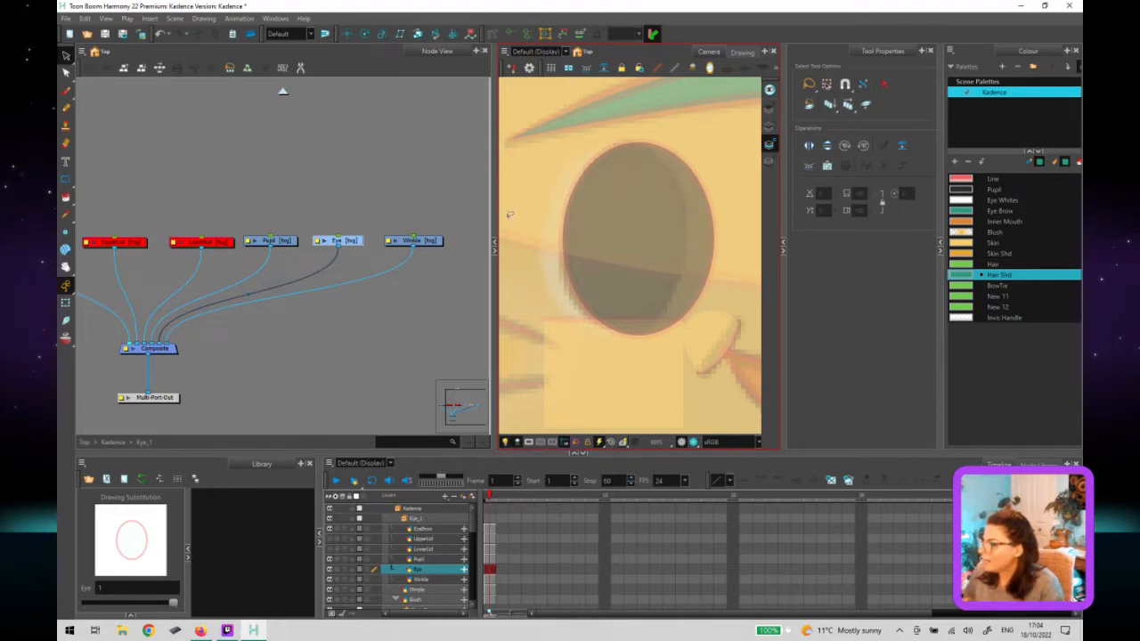
click(771, 129)
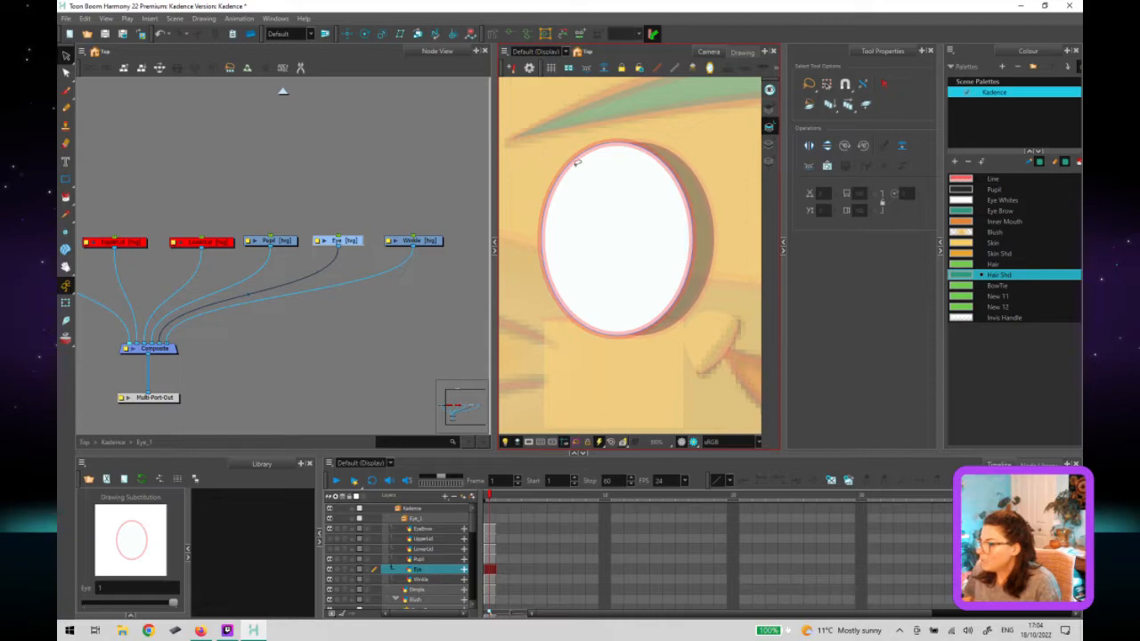
Try deleting the Eye drawing's white fill, comparing the Line Art and Colour Art layers, and undo each deletion.
click(826, 84)
click(764, 135)
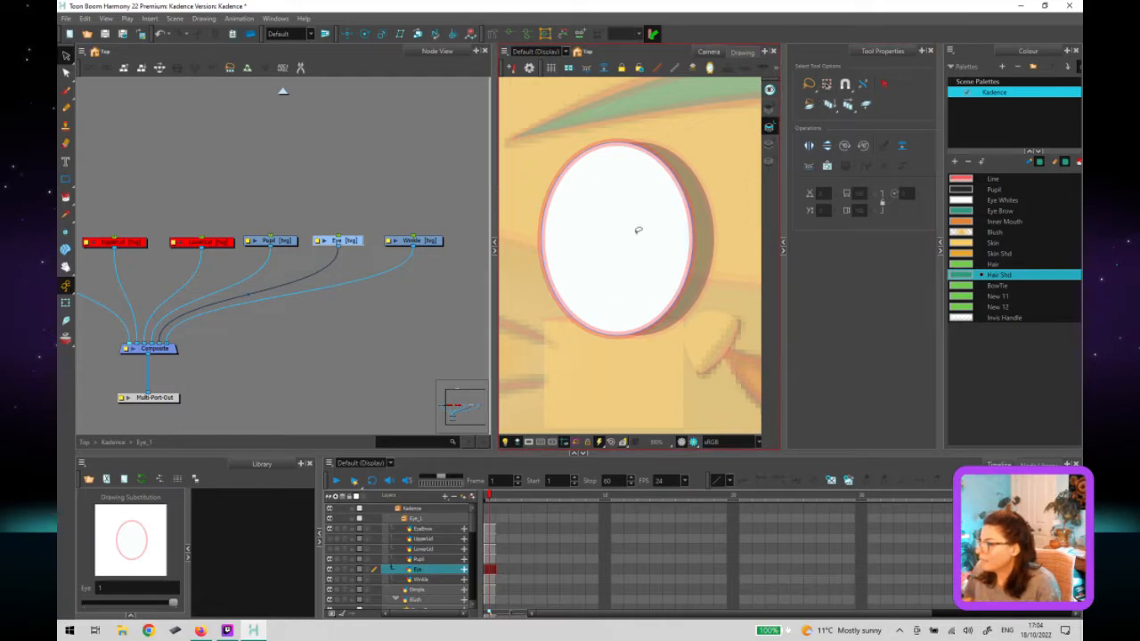
click(627, 223)
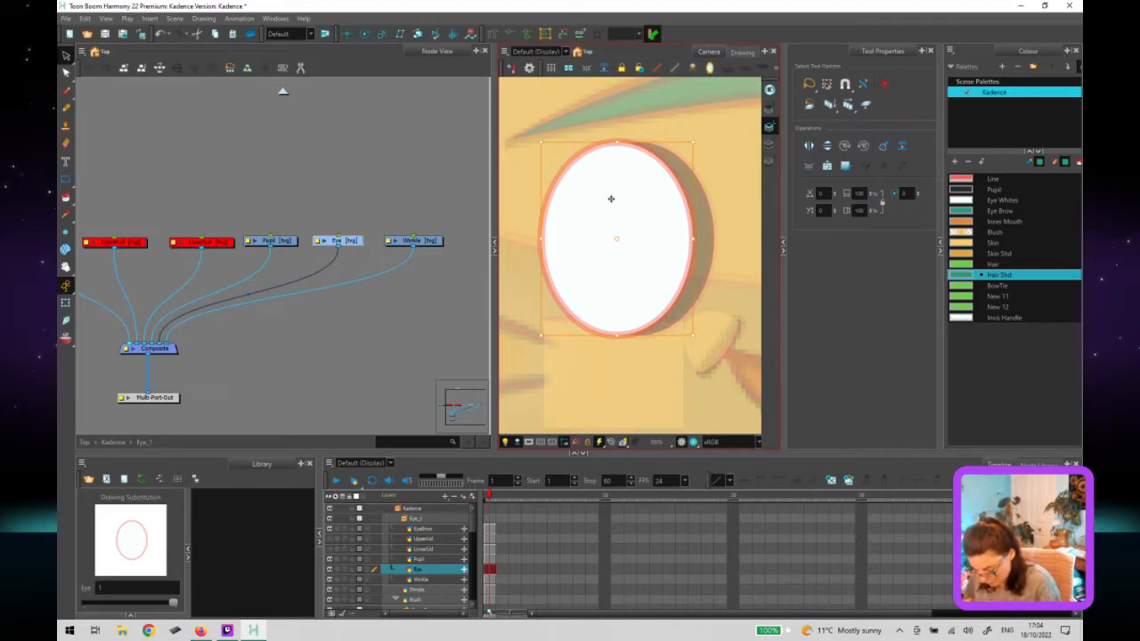
key(Delete)
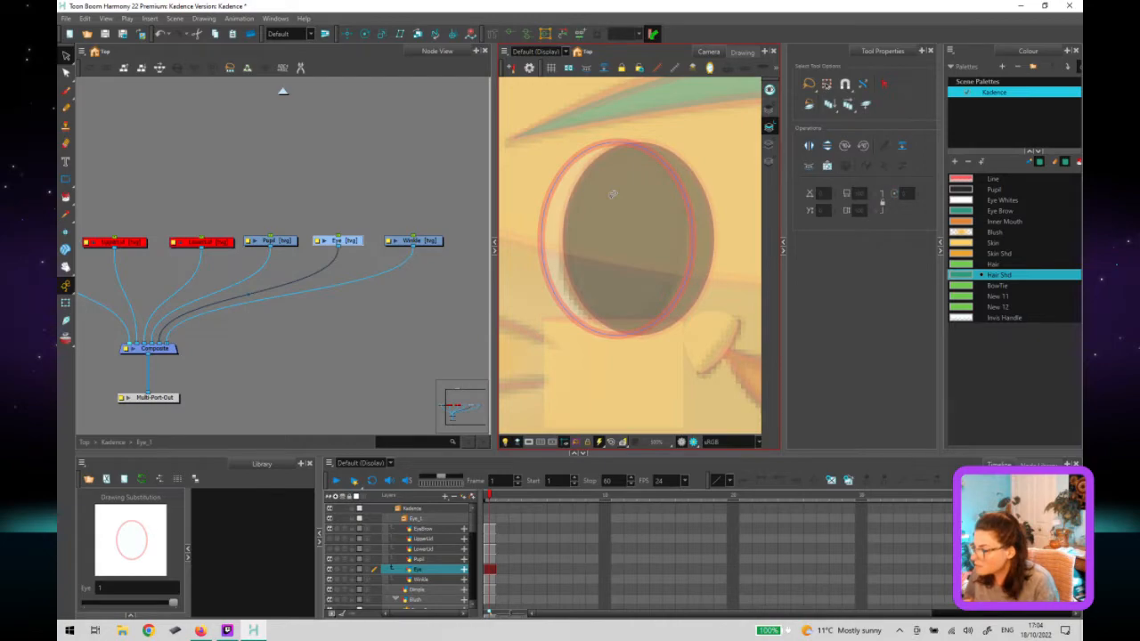
click(769, 145)
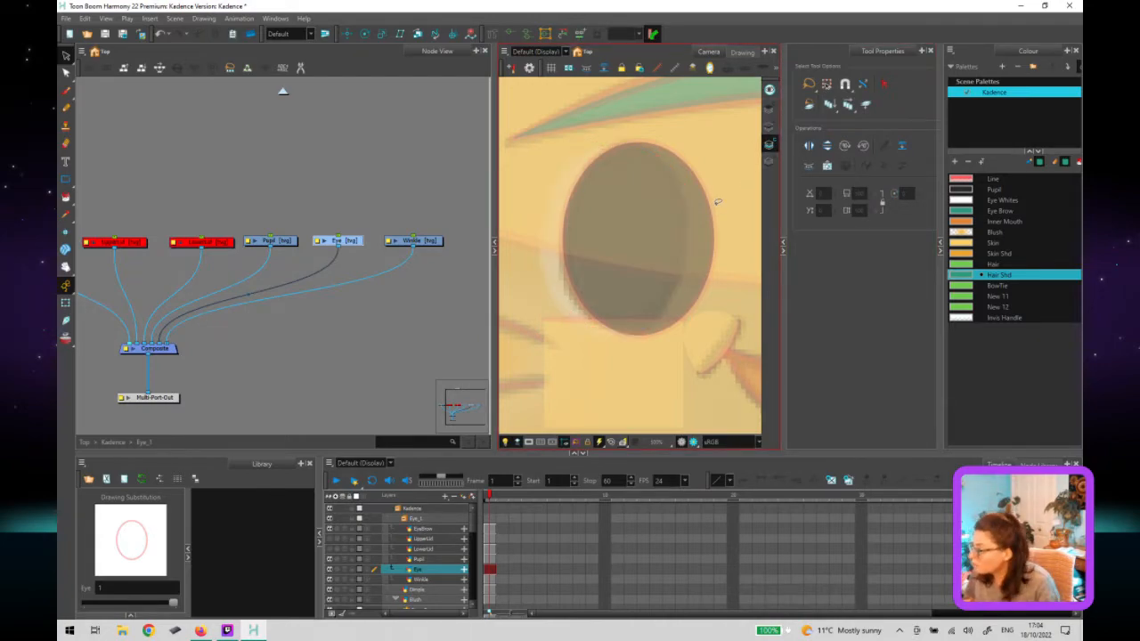
key(ctrl+z)
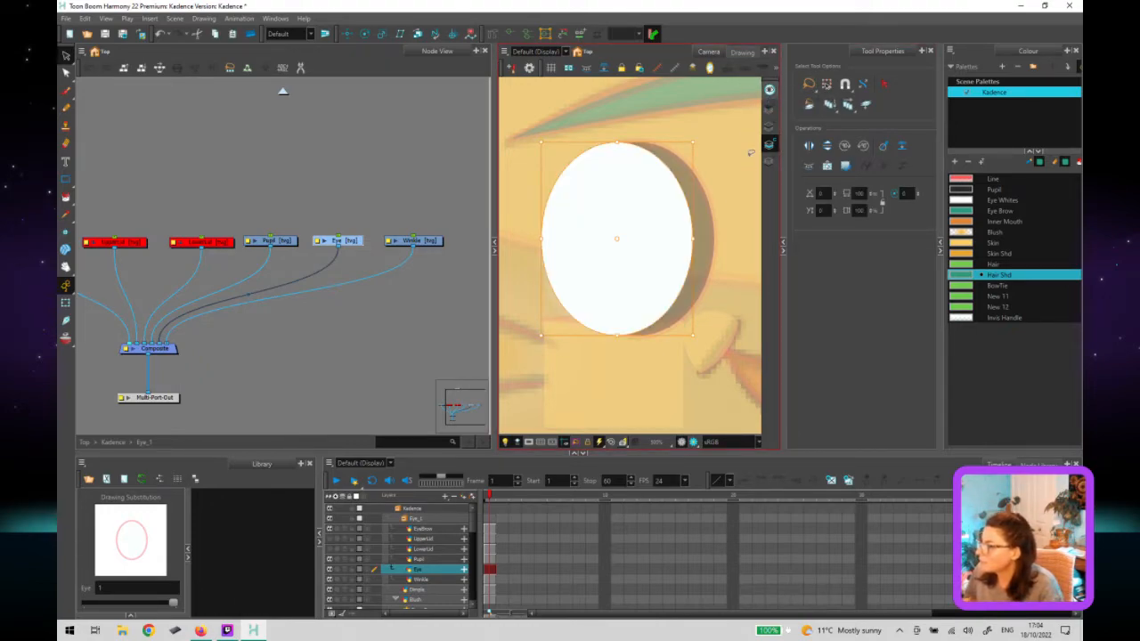
key(Delete)
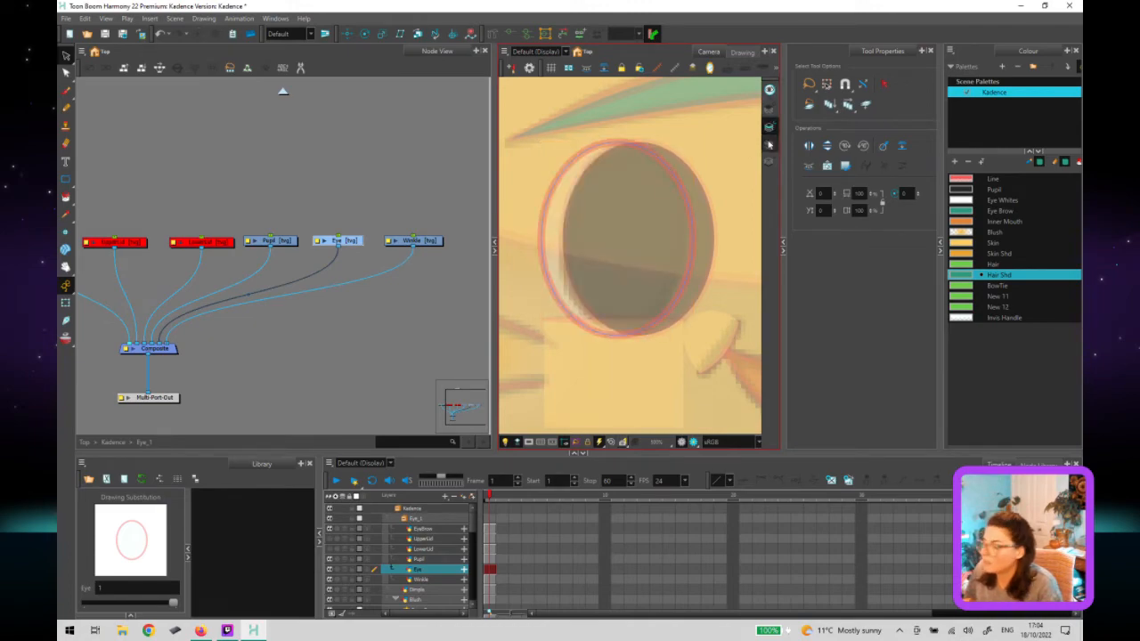
key(ctrl+z)
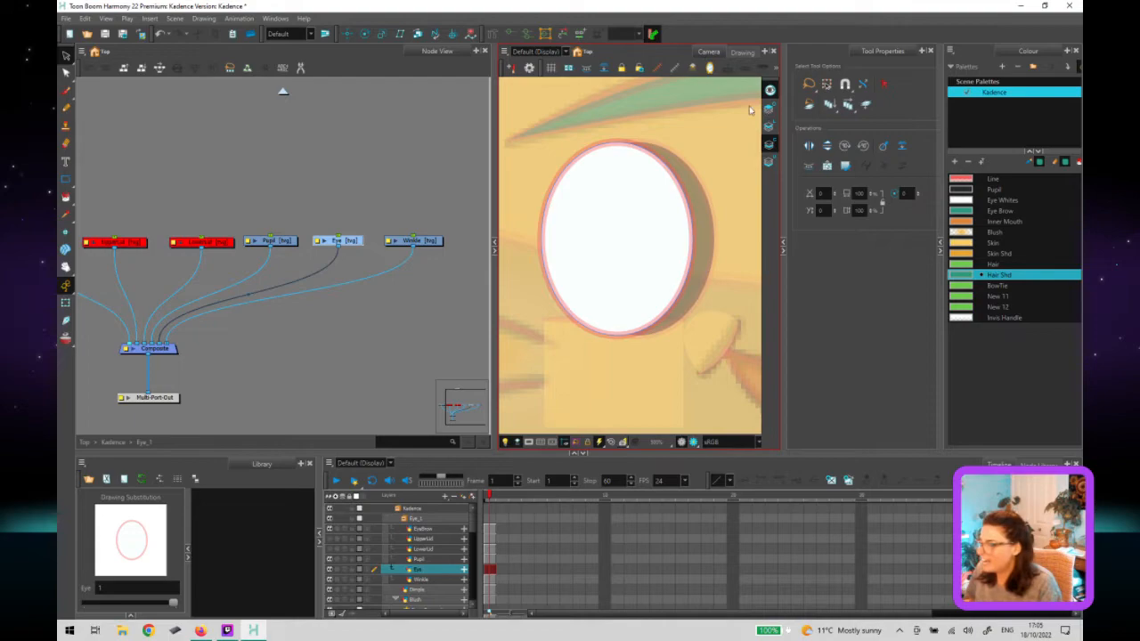
Activate the Contour Editor on the Eye drawing and pick the white fill's upper-right contour point with all art layers previewed.
click(675, 157)
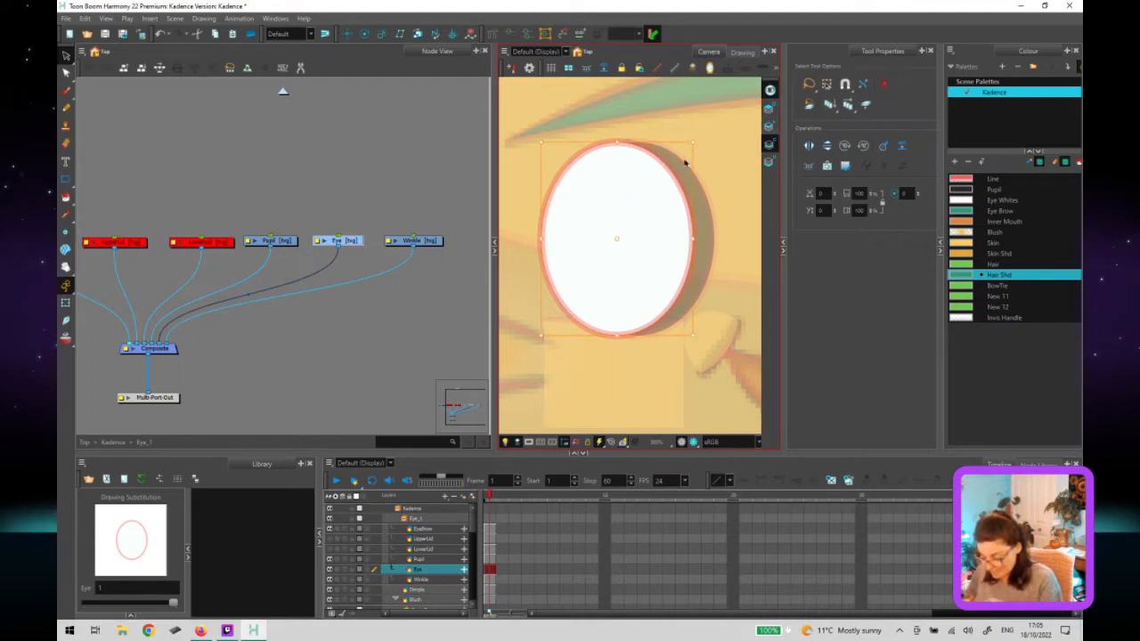
key(alt+q)
click(671, 170)
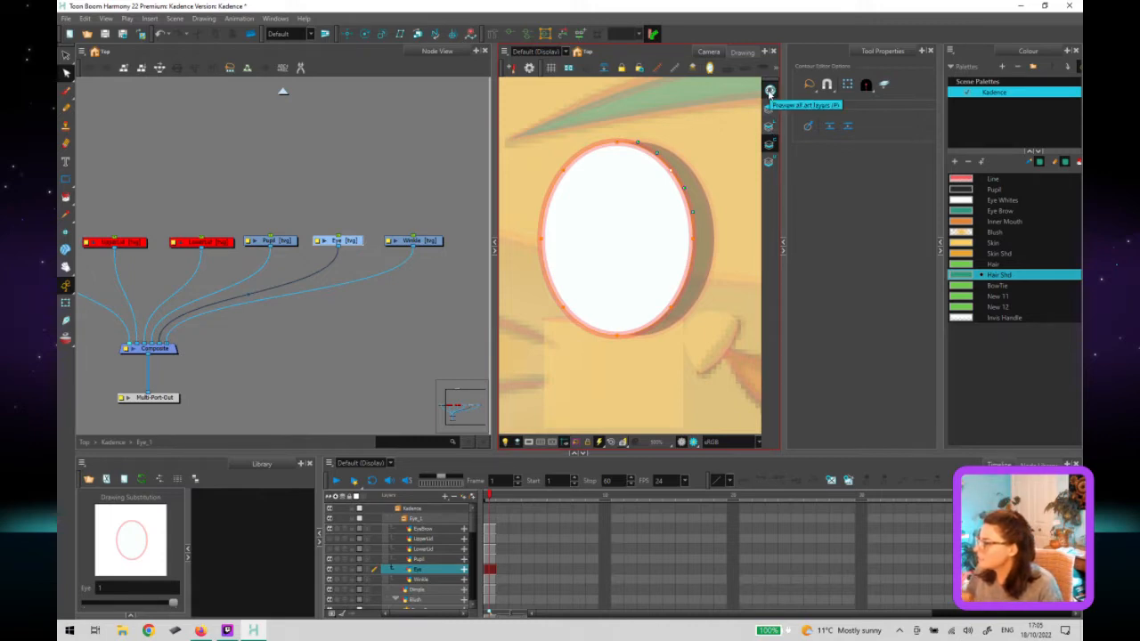
click(769, 91)
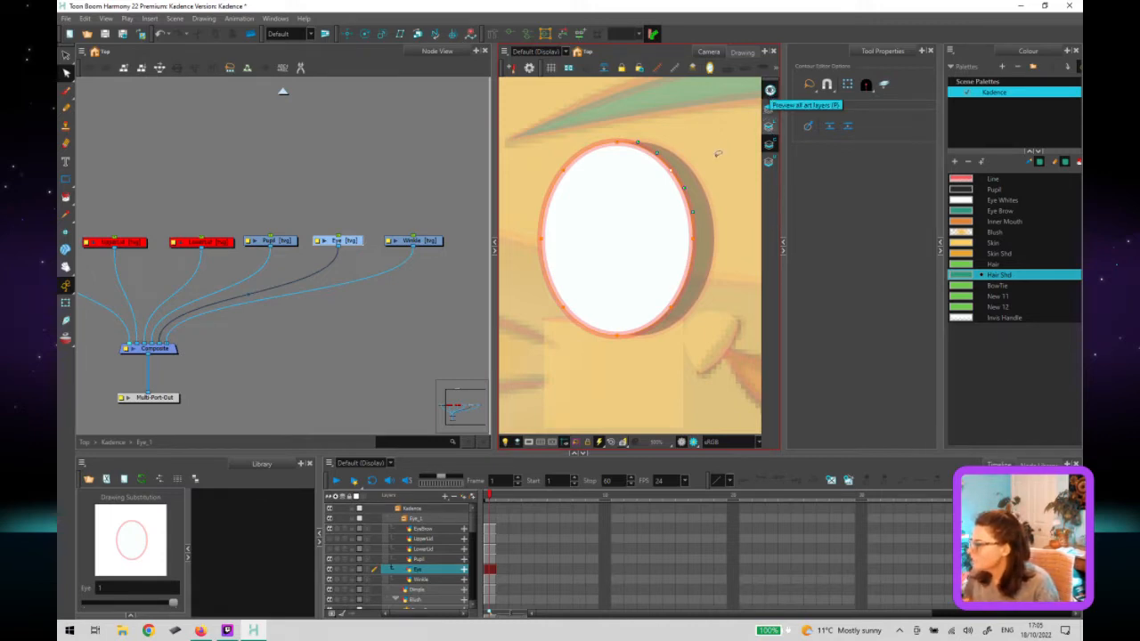
Try pulling the white fill's upper-right, right and lower-right contour points outward beyond the eye's outline.
click(674, 177)
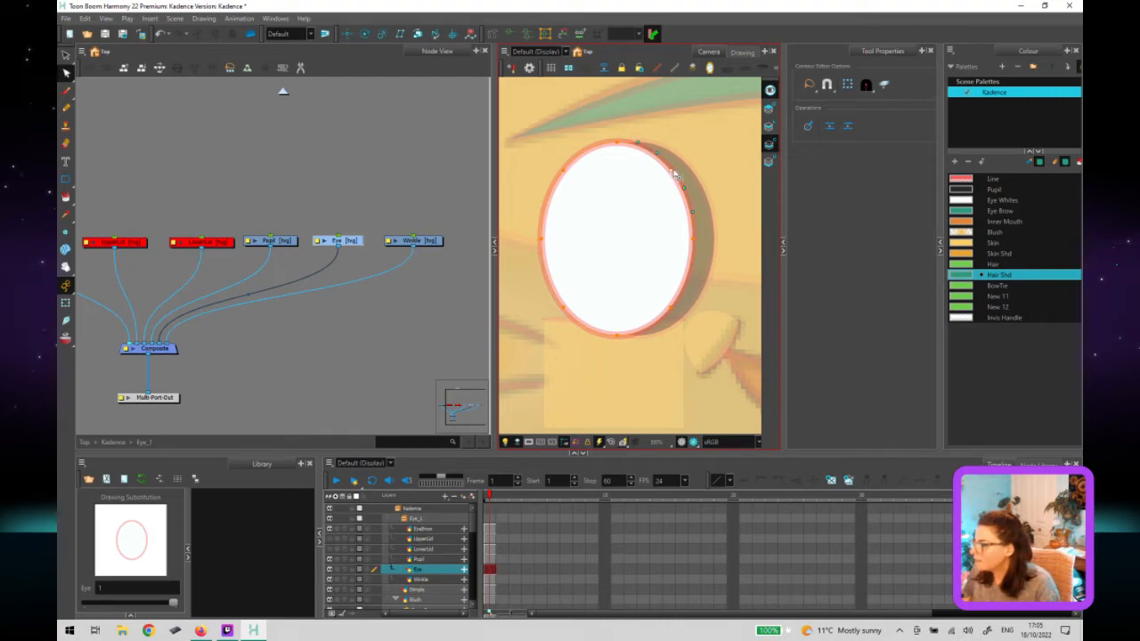
click(678, 169)
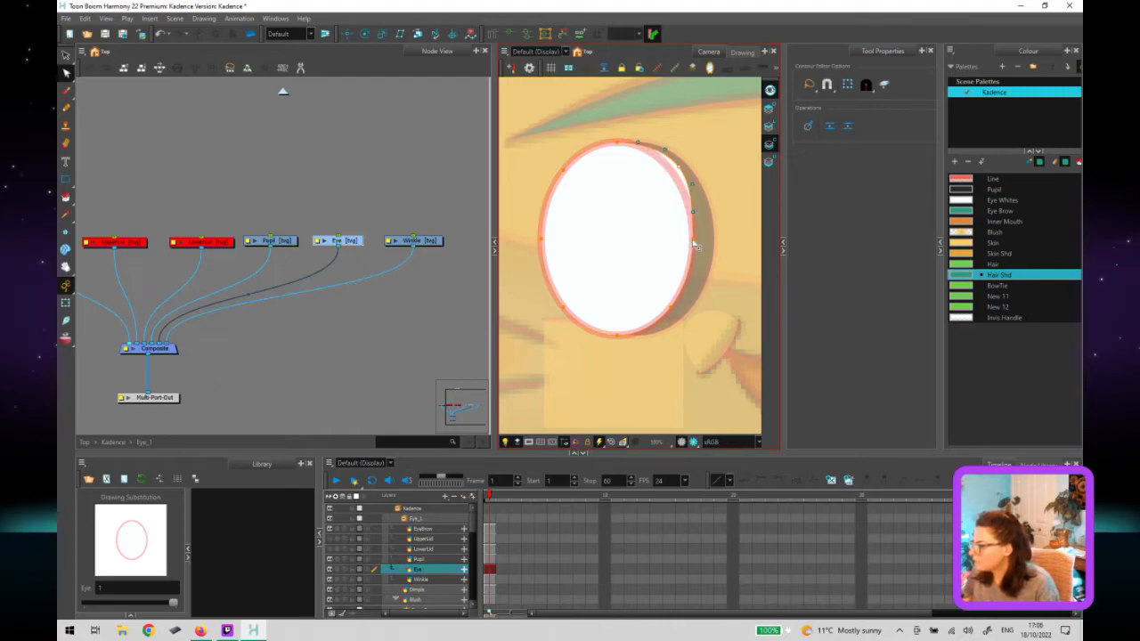
drag(701, 242, 707, 238)
drag(673, 309, 681, 315)
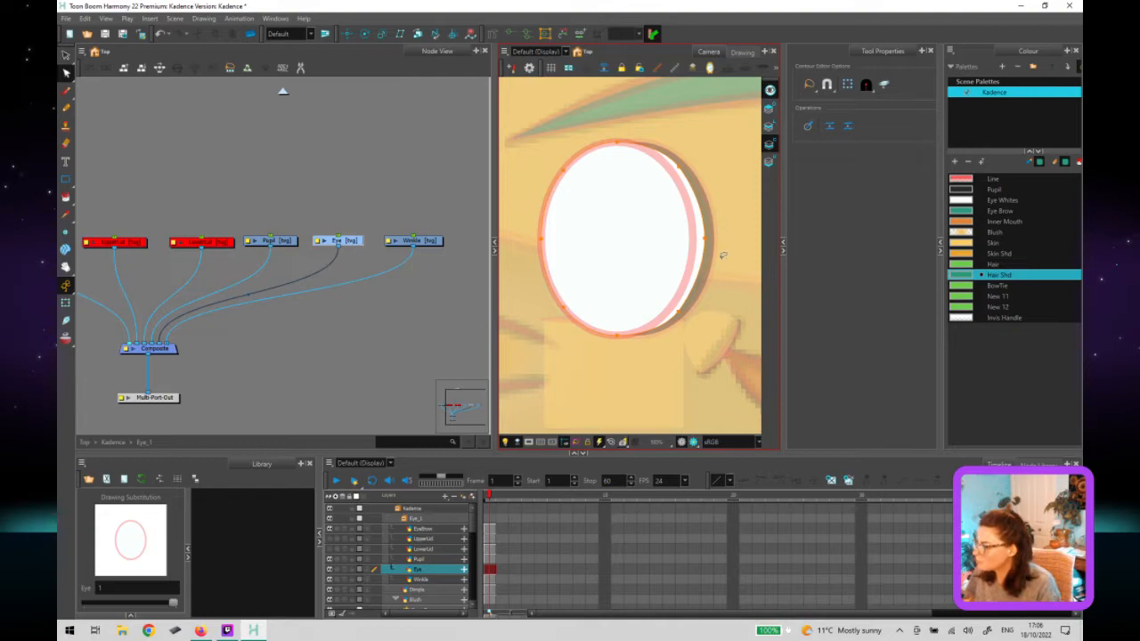
Return the white fill's upper-right, right and lower-right contour points to the eye's outline.
click(686, 174)
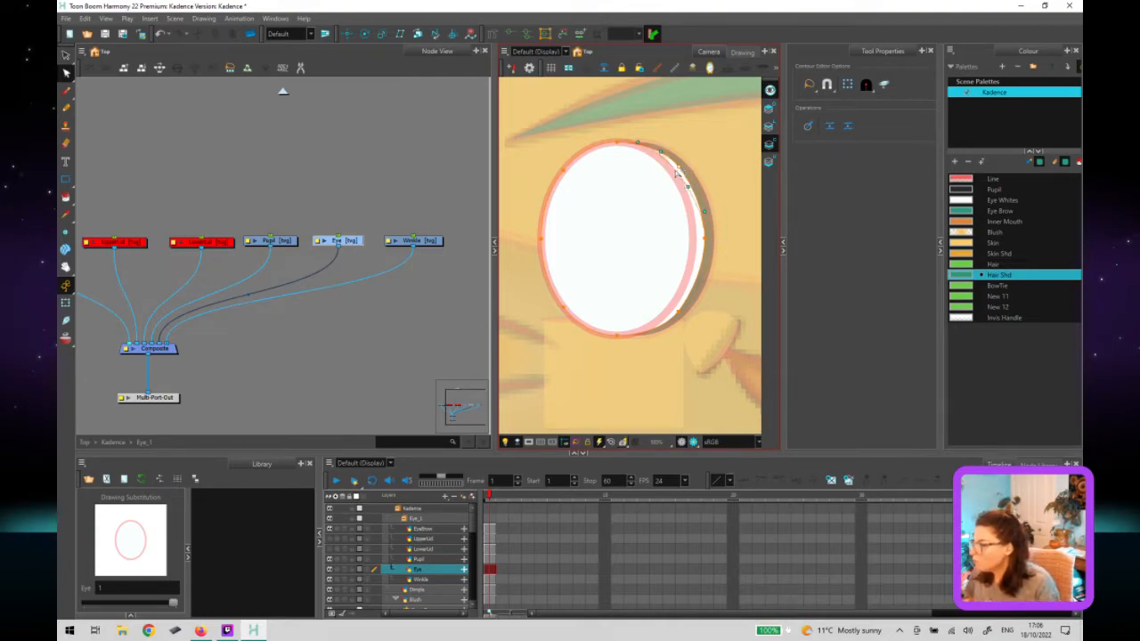
click(704, 194)
drag(704, 239, 693, 242)
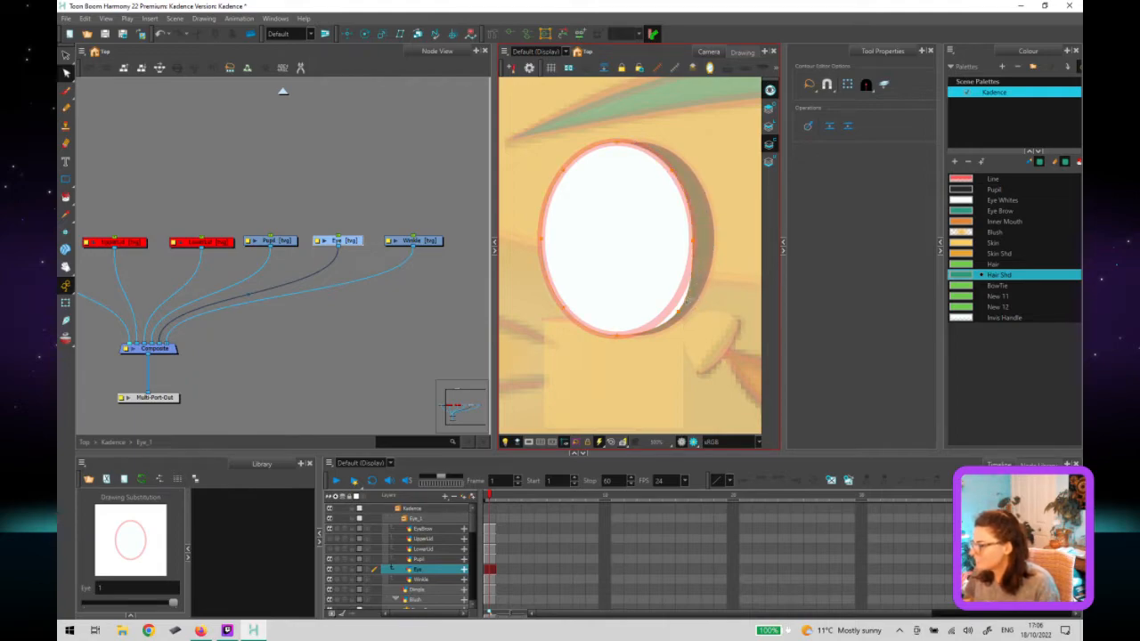
click(679, 312)
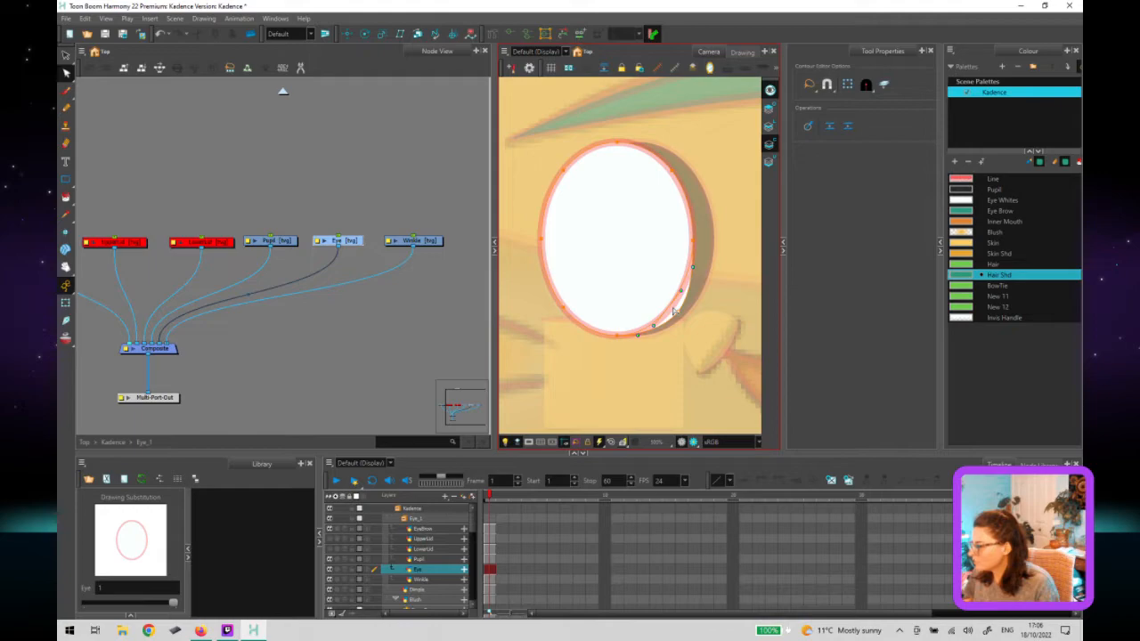
drag(693, 312, 720, 281)
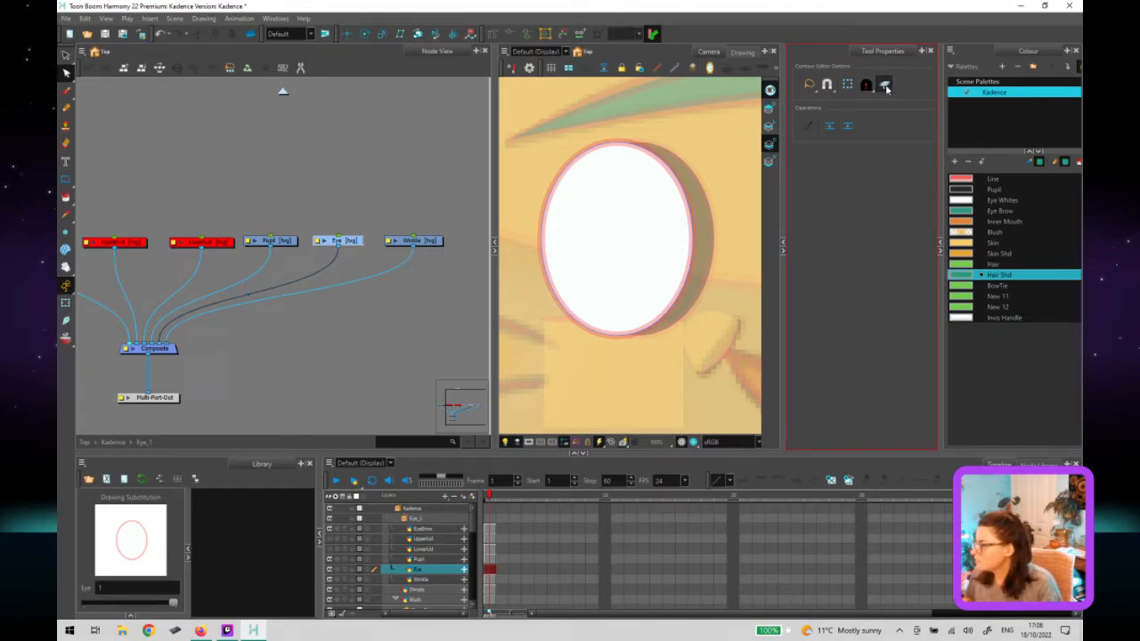
Select the Eye drawing's upper-right line and fill points together and examine closely how they overlap.
drag(611, 185, 701, 149)
scroll(666, 170, up, 4)
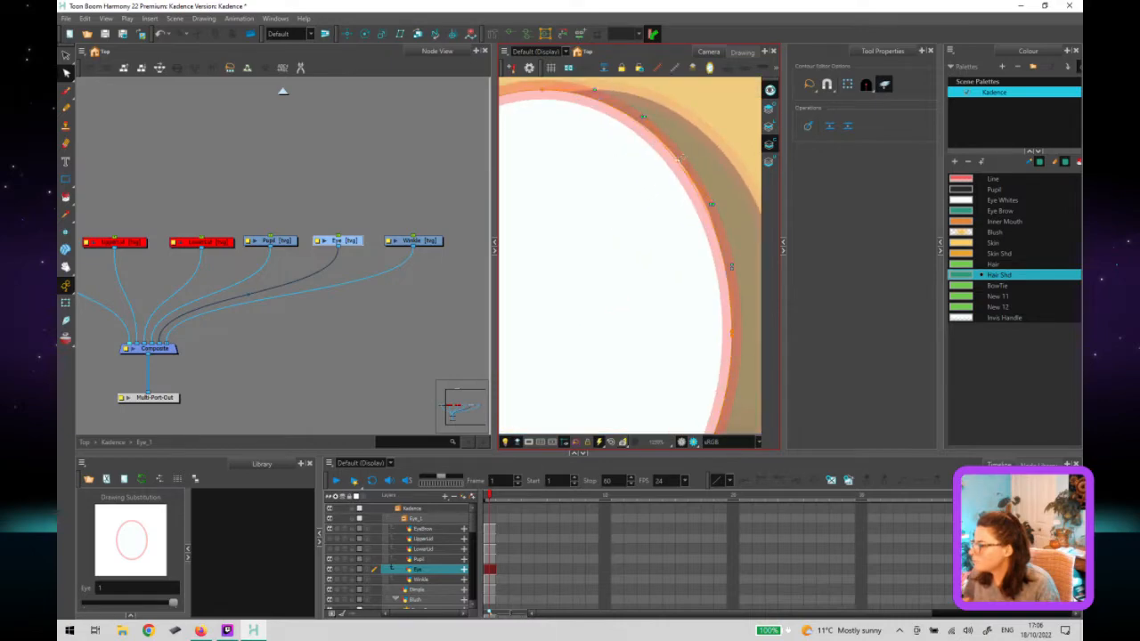
scroll(694, 156, up, 3)
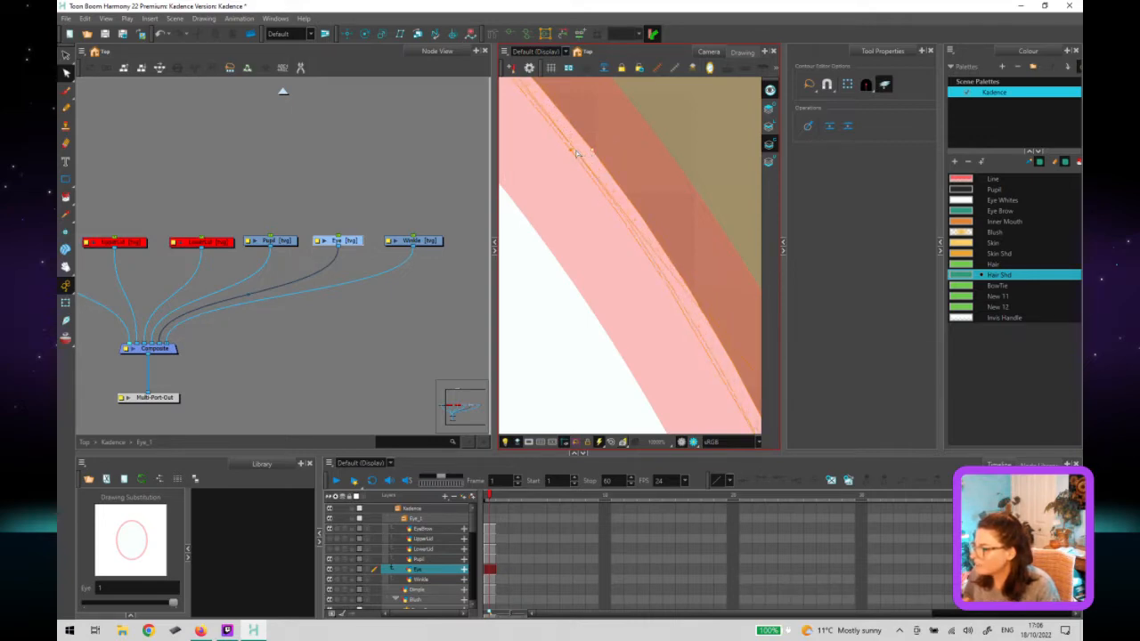
scroll(575, 157, down, 6)
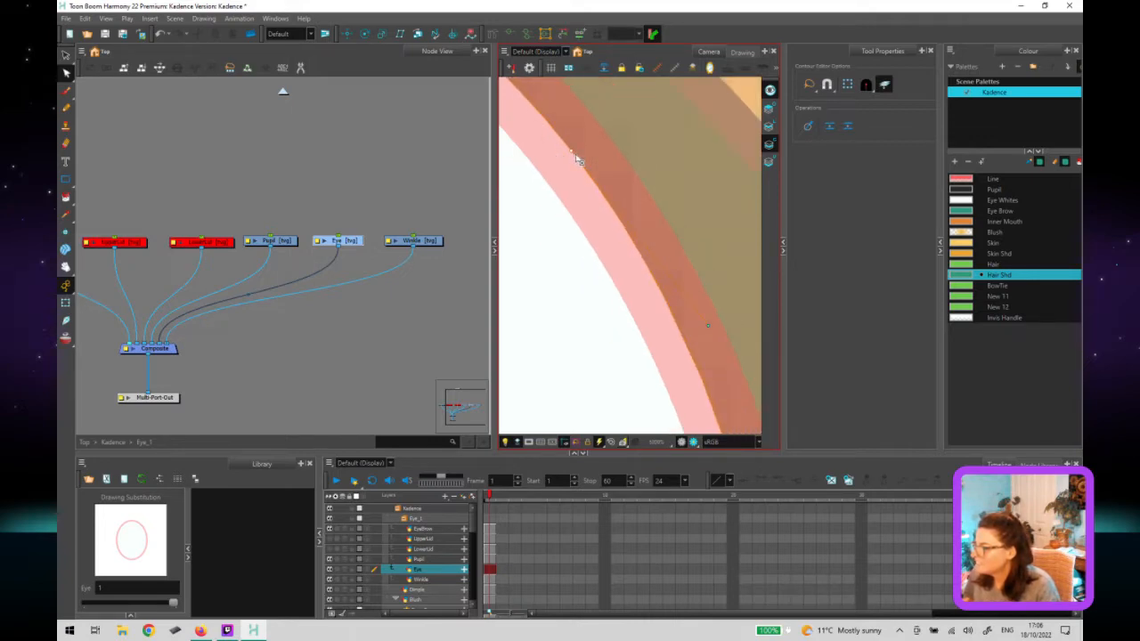
scroll(580, 167, up, 2)
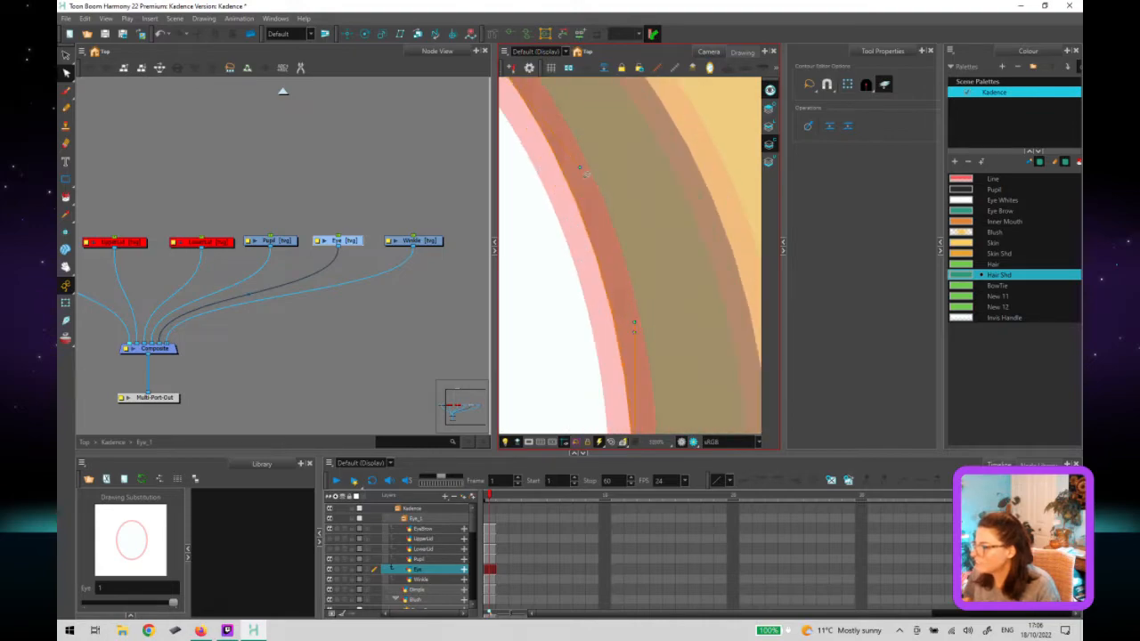
scroll(583, 173, up, 6)
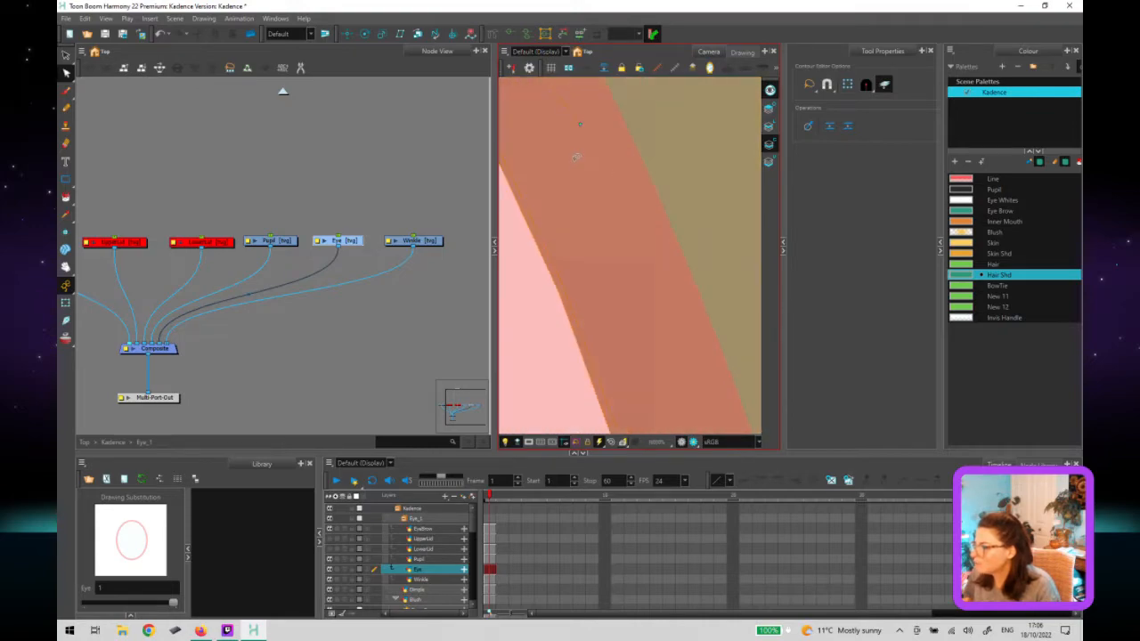
scroll(580, 92, down, 3)
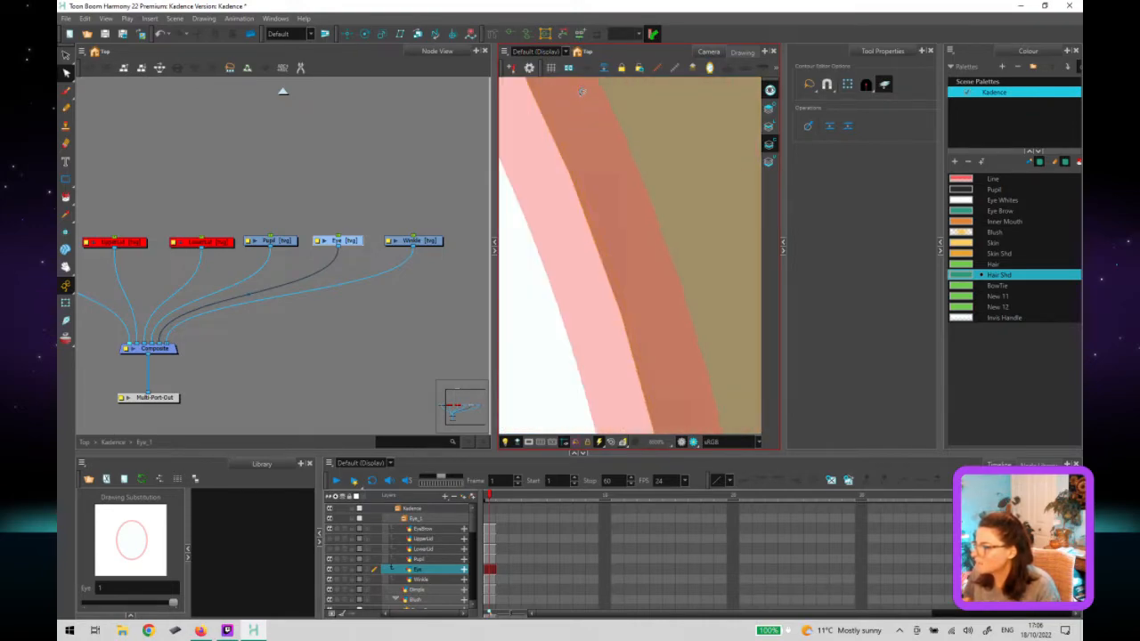
scroll(581, 92, down, 3)
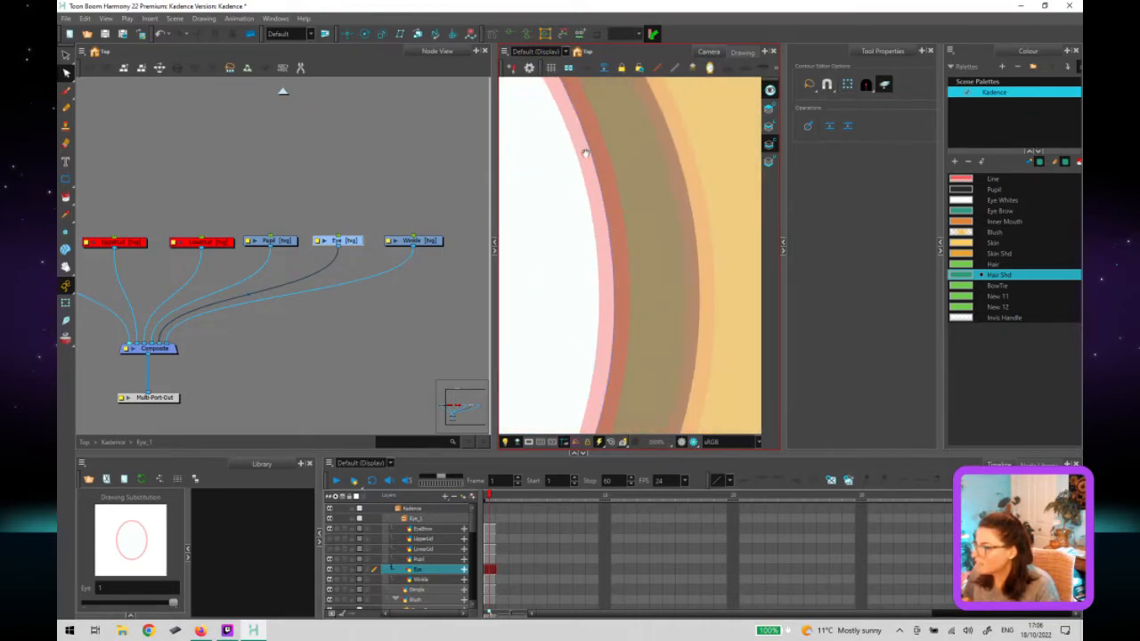
Try reshaping the Eye's upper-right curve by moving the handles and point its line and fill share, and restore the curve.
scroll(628, 242, up, 1)
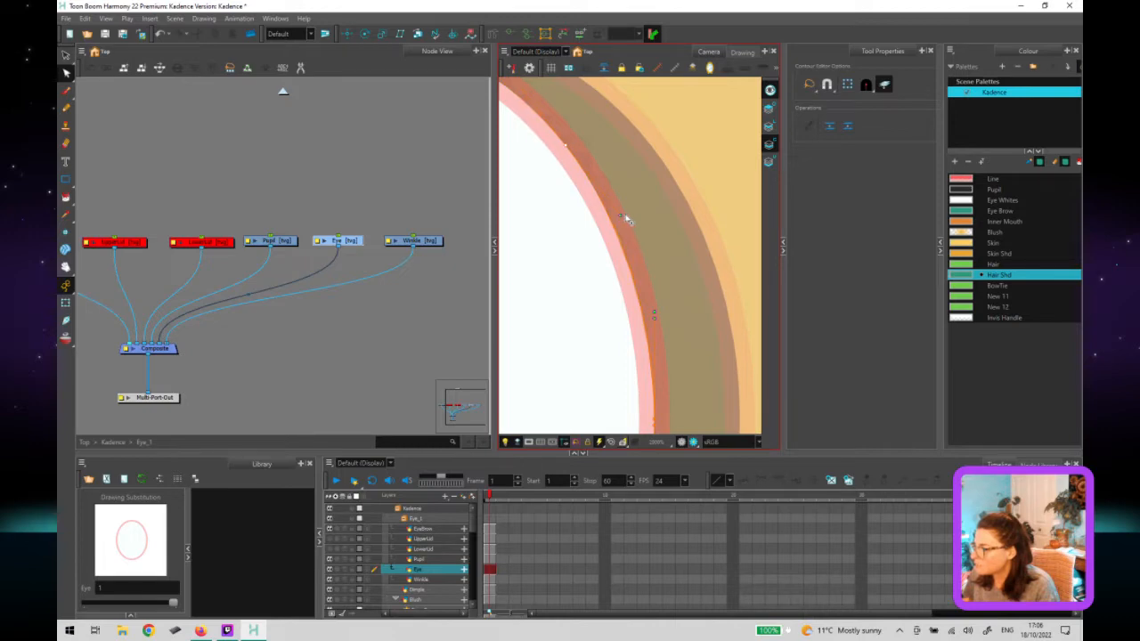
drag(638, 206, 615, 214)
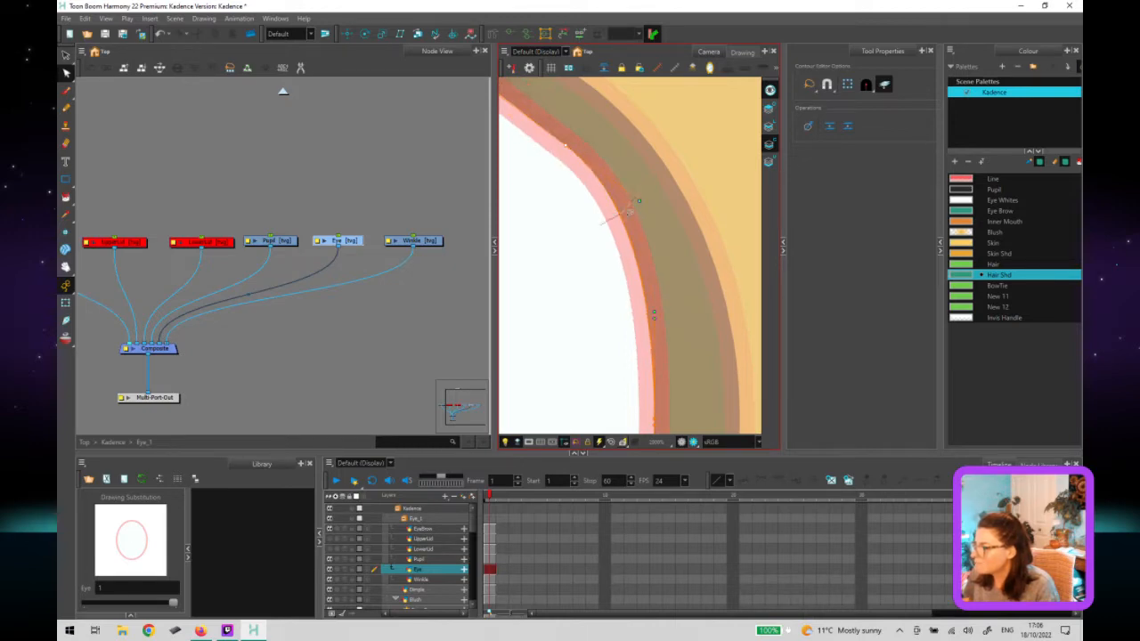
drag(637, 202, 613, 221)
drag(566, 146, 583, 147)
scroll(589, 170, down, 2)
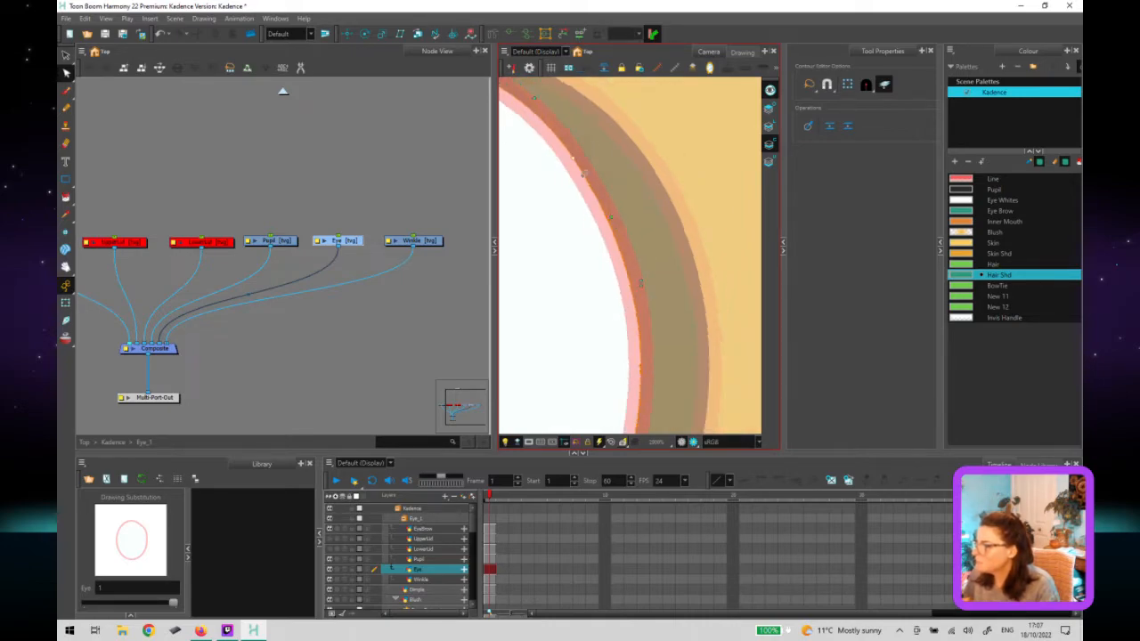
drag(637, 181, 683, 197)
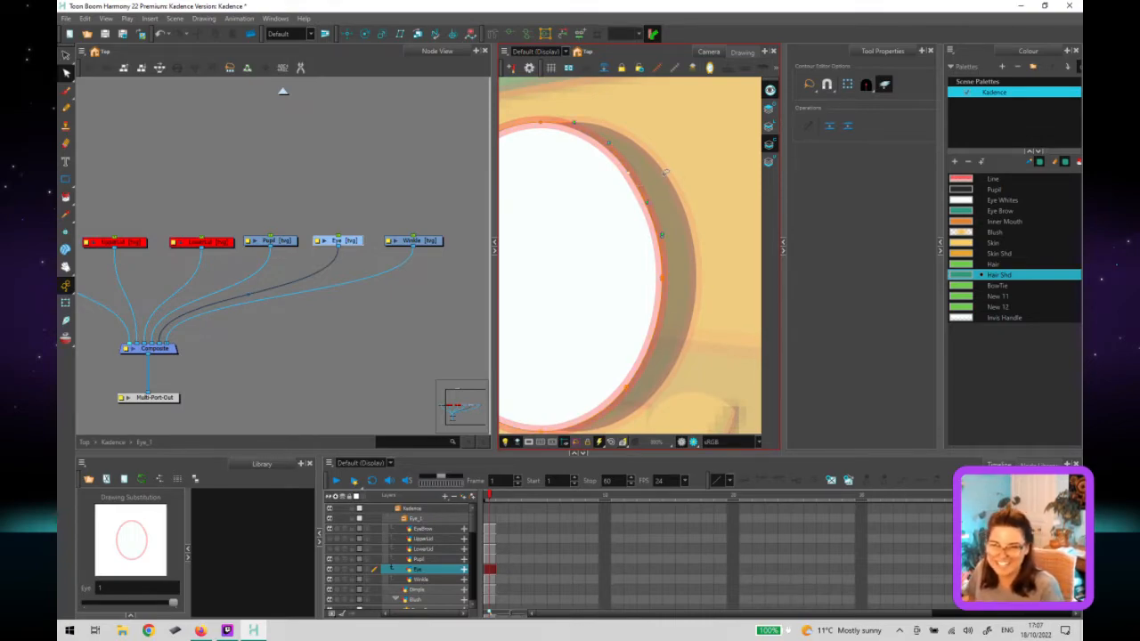
Try moving the Eye's rightmost line and fill contour points and handles outward, and undo the change.
scroll(660, 264, up, 2)
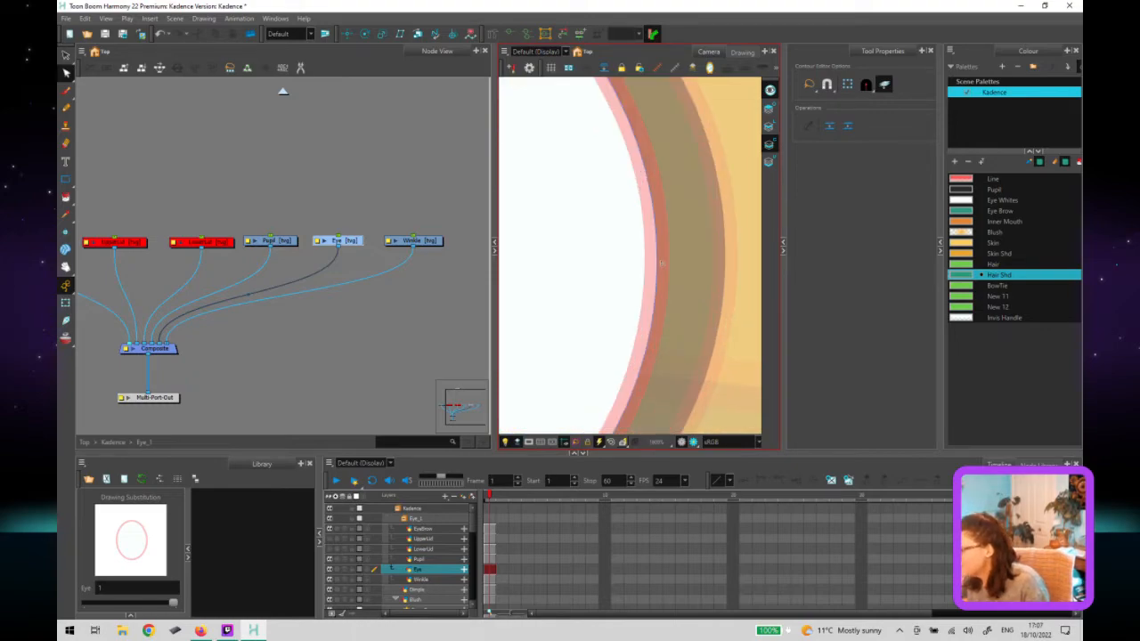
scroll(659, 264, up, 1)
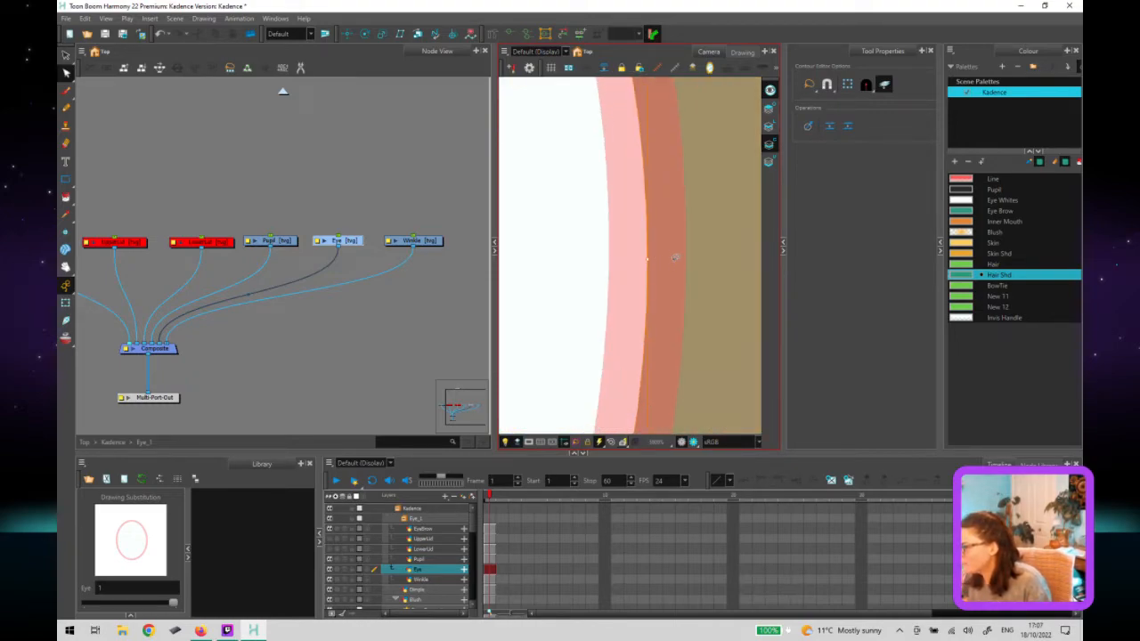
scroll(675, 258, down, 1)
scroll(634, 237, up, 1)
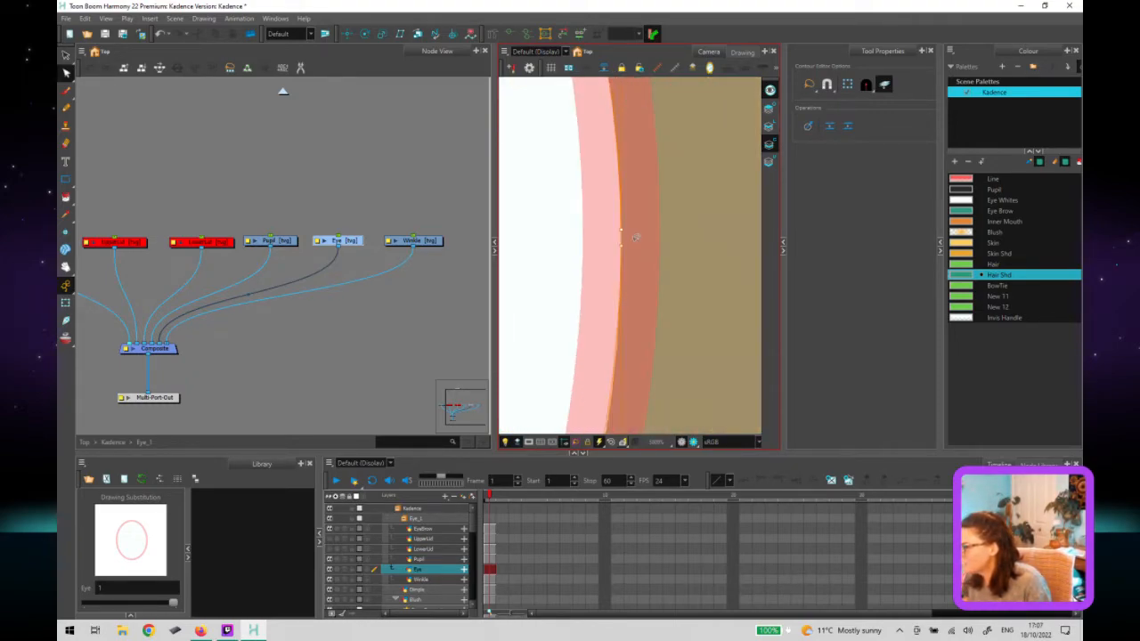
scroll(623, 237, down, 1)
scroll(630, 299, down, 1)
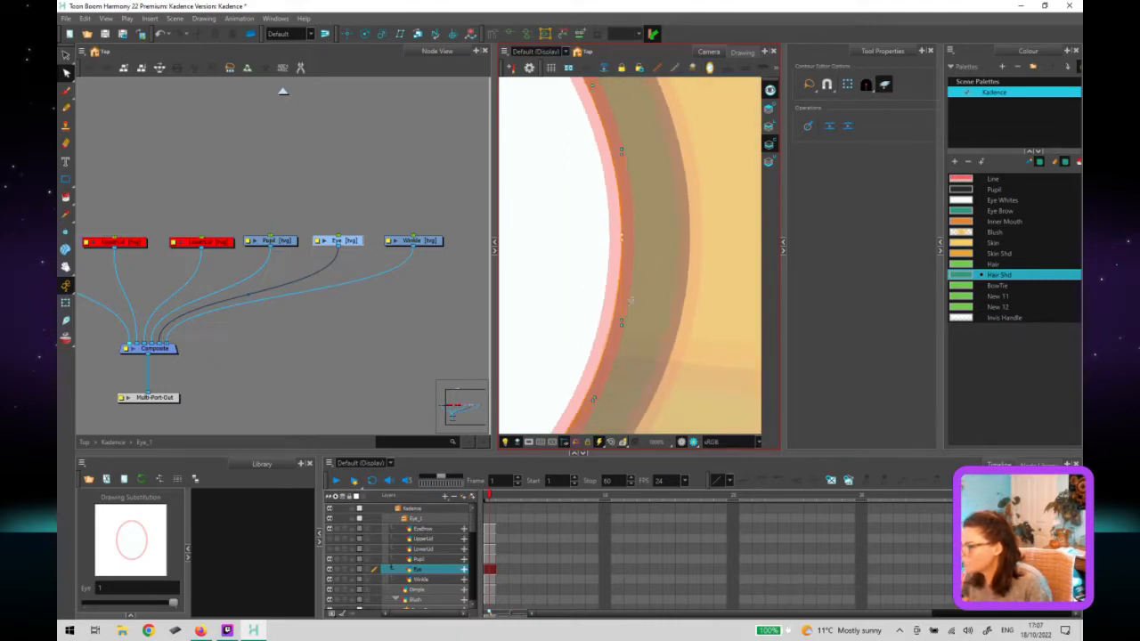
mouse_move(619, 323)
mouse_down()
mouse_move(635, 324)
mouse_move(614, 325)
mouse_up()
mouse_move(624, 240)
mouse_down()
mouse_move(641, 239)
mouse_move(618, 247)
mouse_move(622, 235)
mouse_up()
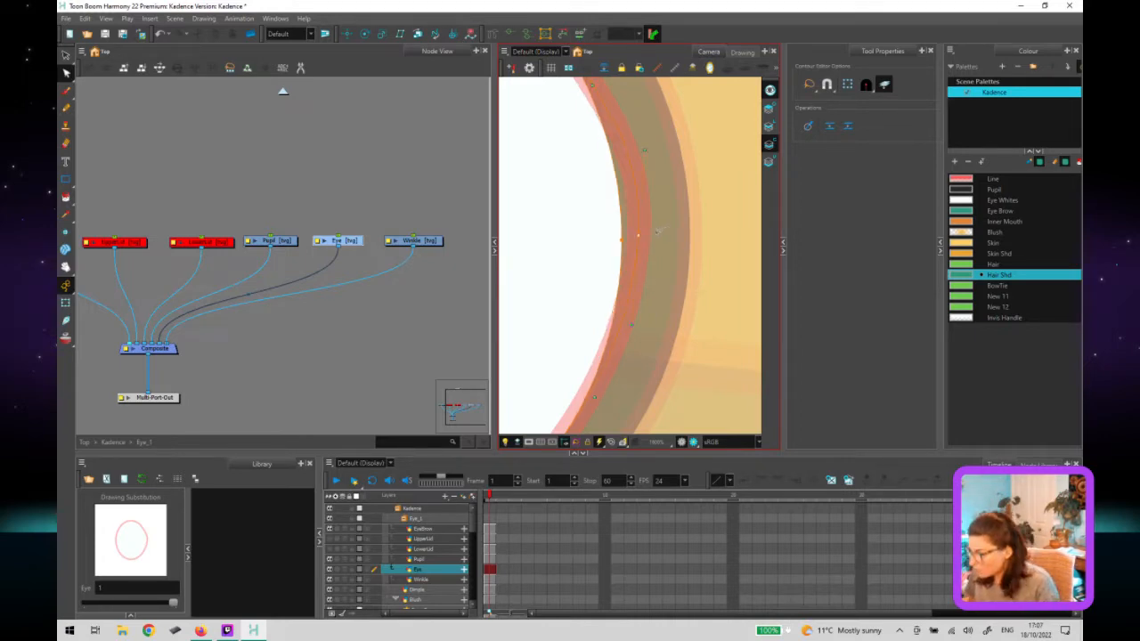
scroll(662, 230, down, 3)
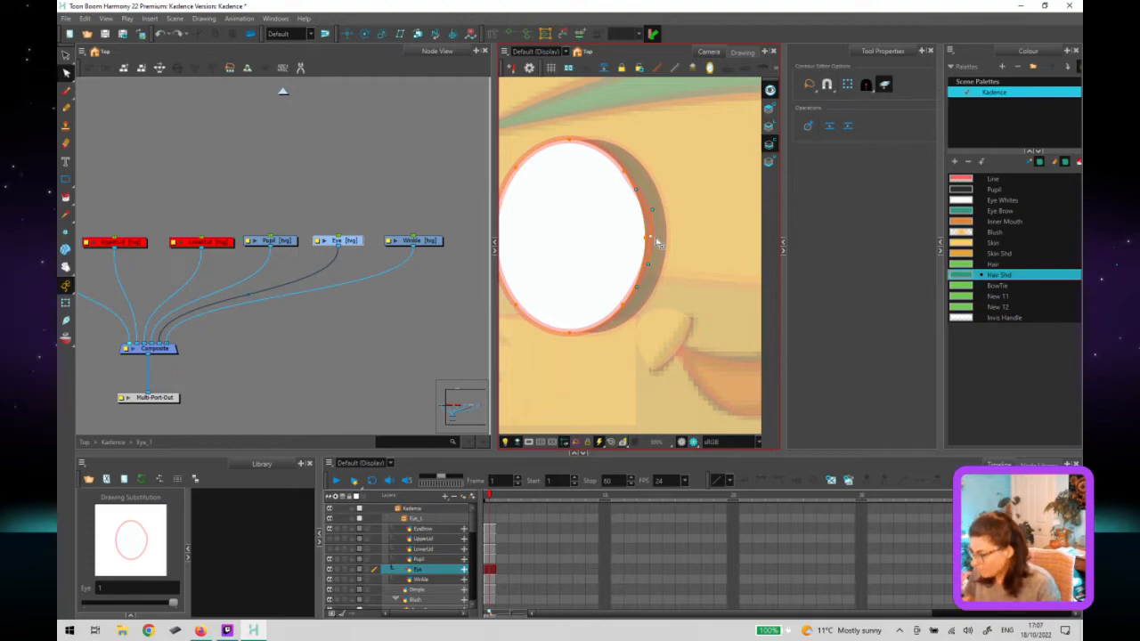
drag(657, 243, 657, 233)
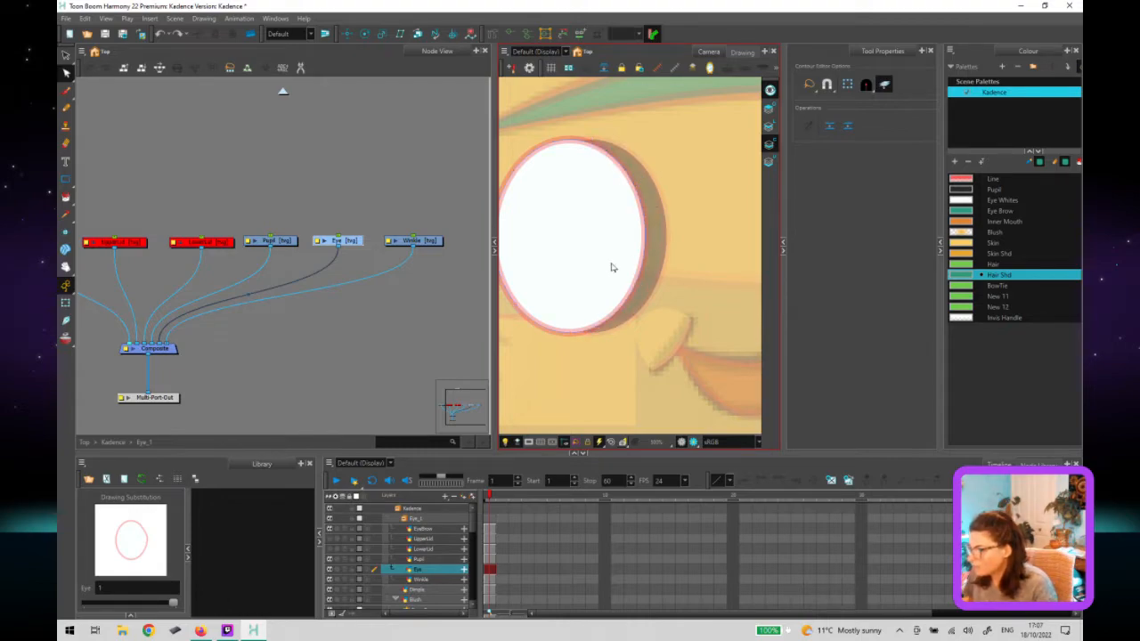
Delete the white fill from the Eye drawing's colour art.
key(alt+s)
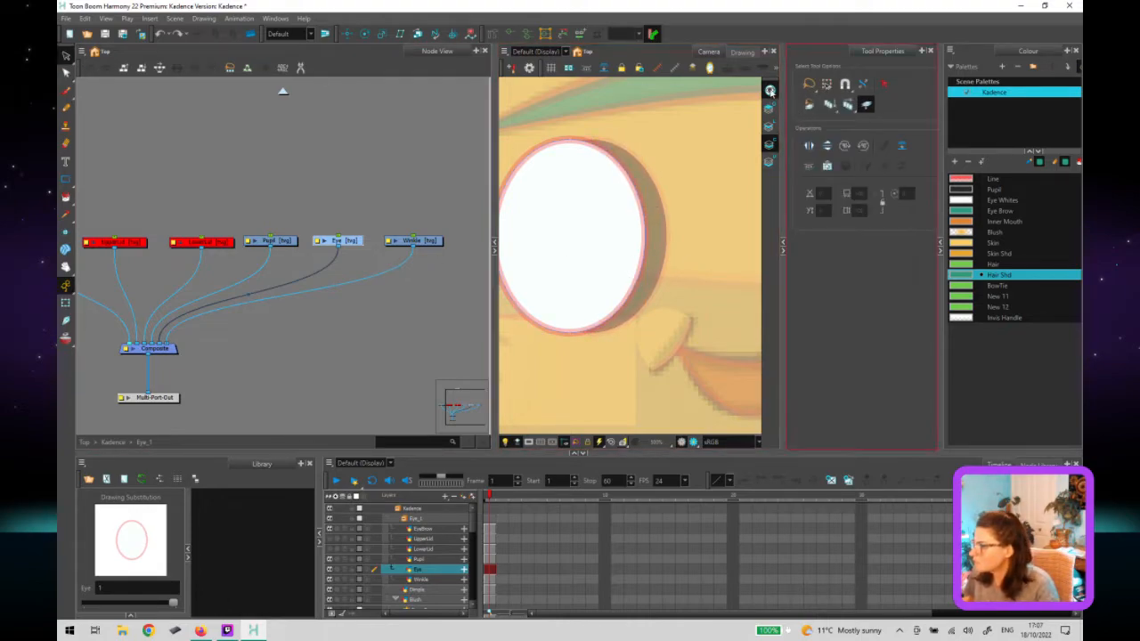
click(769, 146)
click(769, 145)
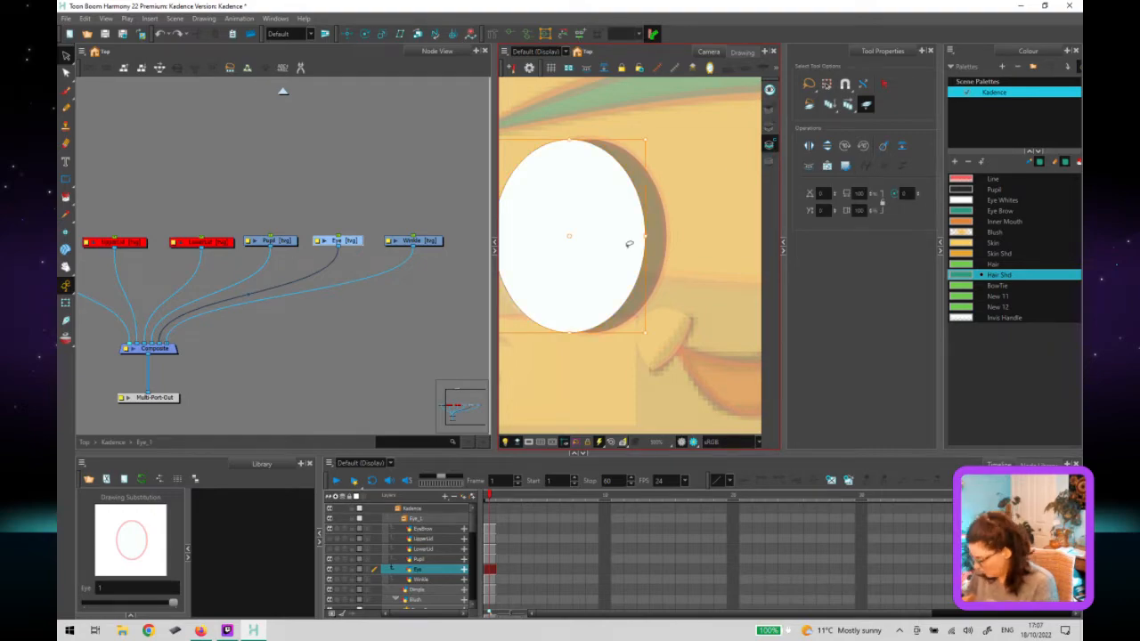
Fill the Eye's outline on the line art layer and recolour the new fill with the Eye Whites swatch.
click(769, 127)
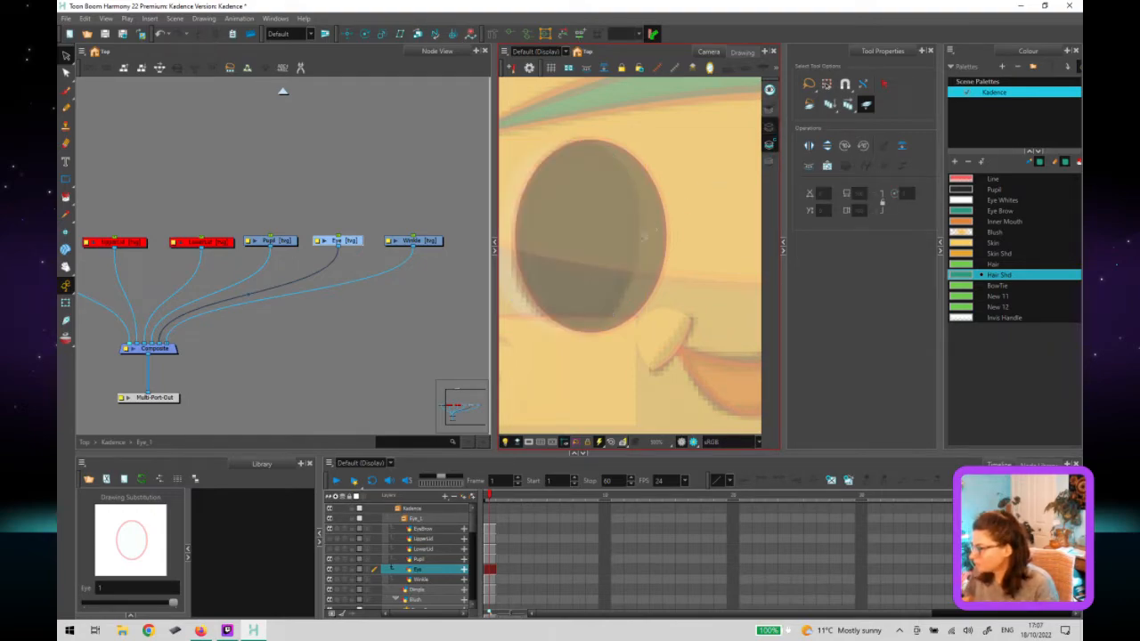
click(626, 237)
key(i)
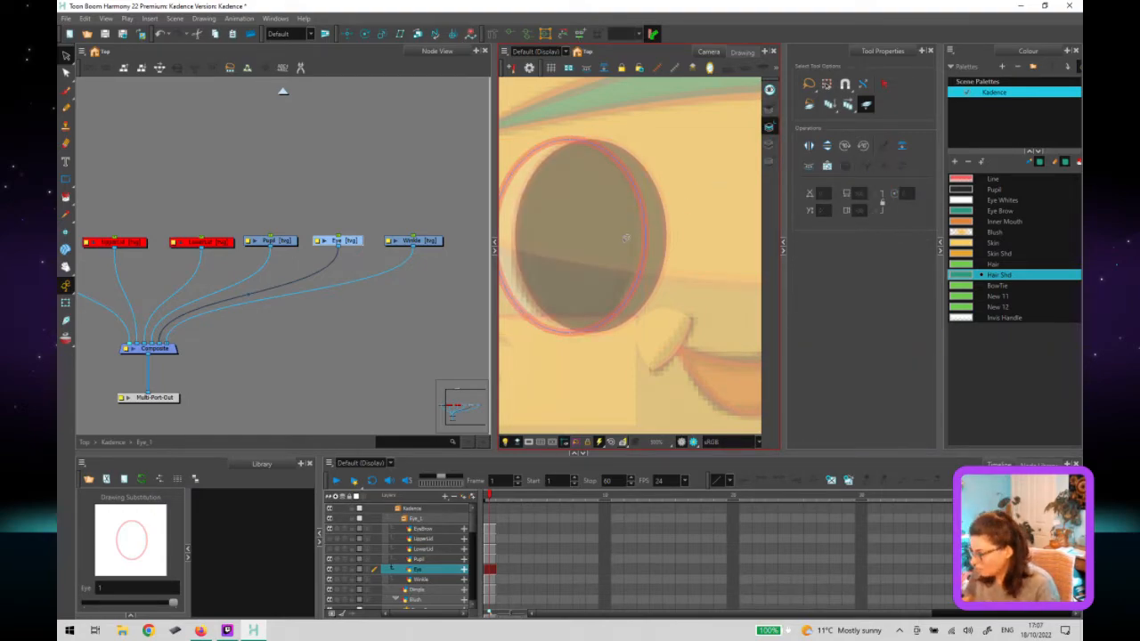
click(626, 237)
click(1002, 202)
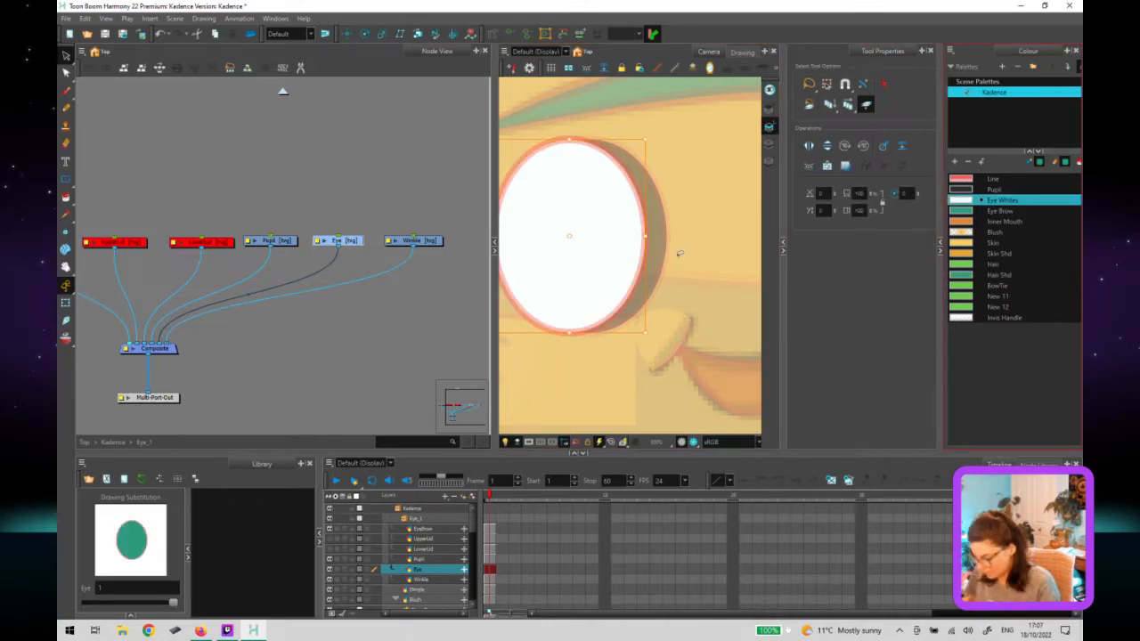
Move the new white fill from the Eye's line art to its colour art and show all art layers together.
key(Escape)
click(770, 145)
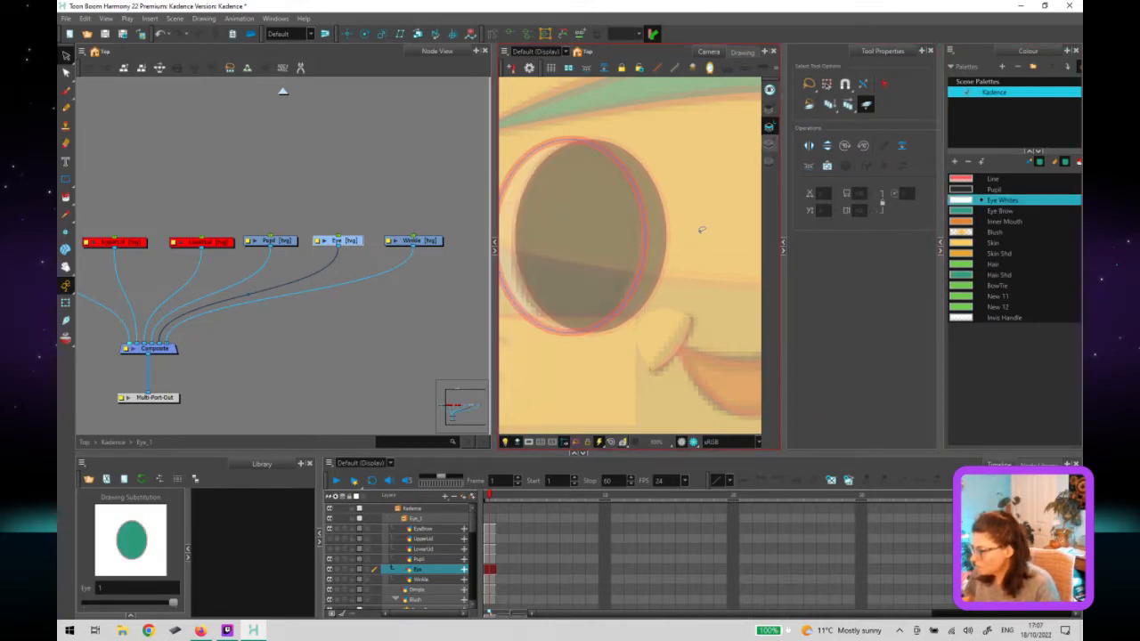
key(ctrl+v)
key(Escape)
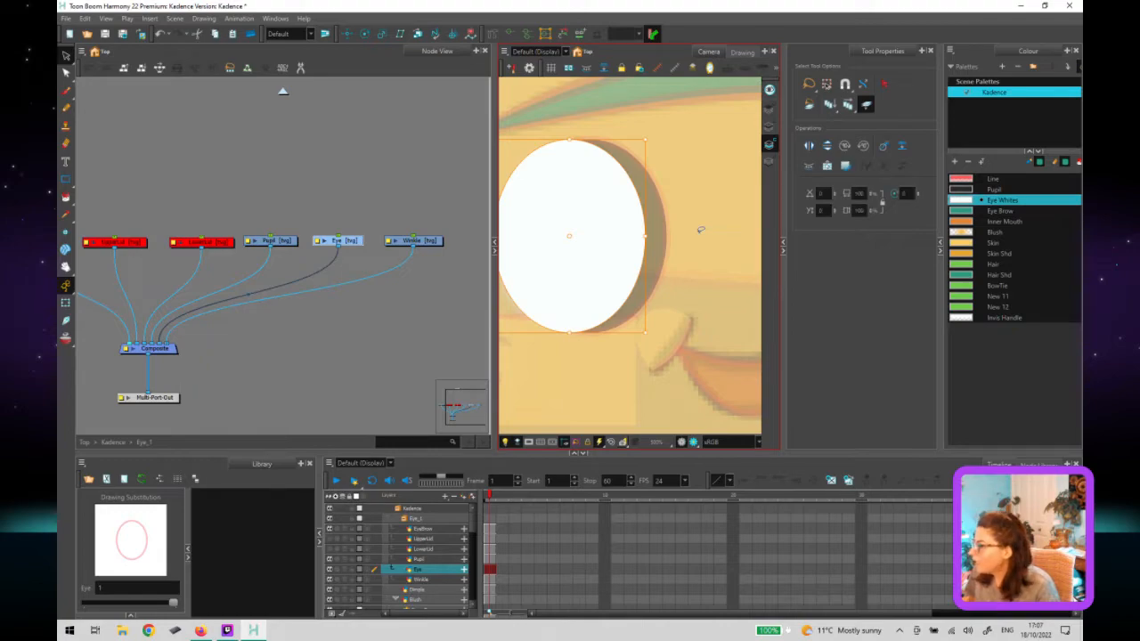
click(769, 89)
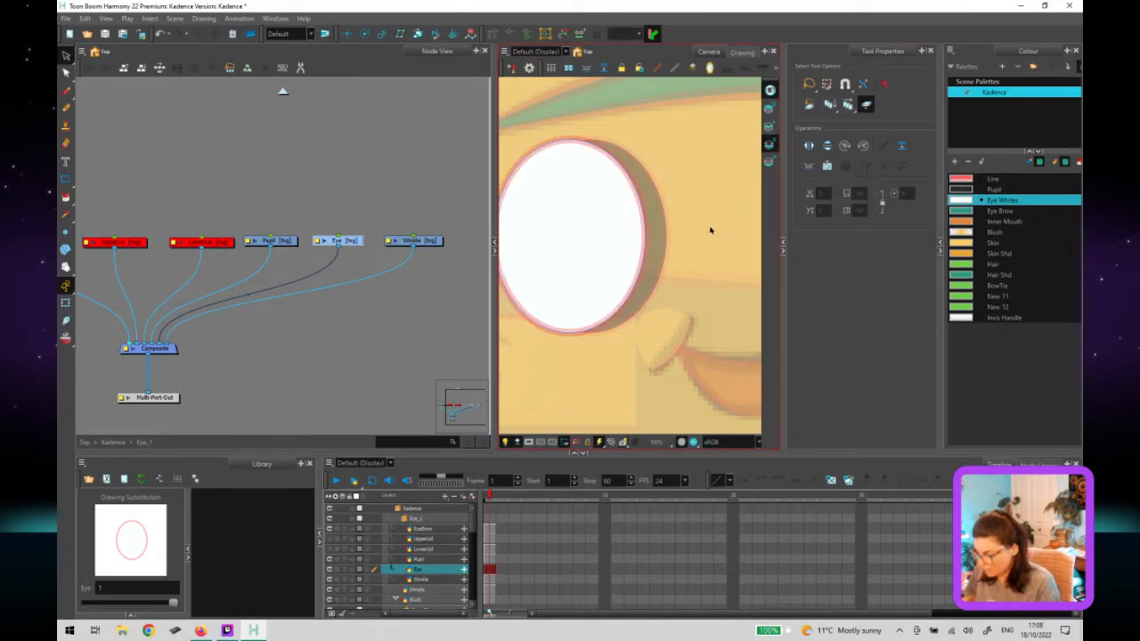
Try pulling the Eye's rightmost contour point outward with line and fill together, and undo the change.
key(alt+q)
click(625, 173)
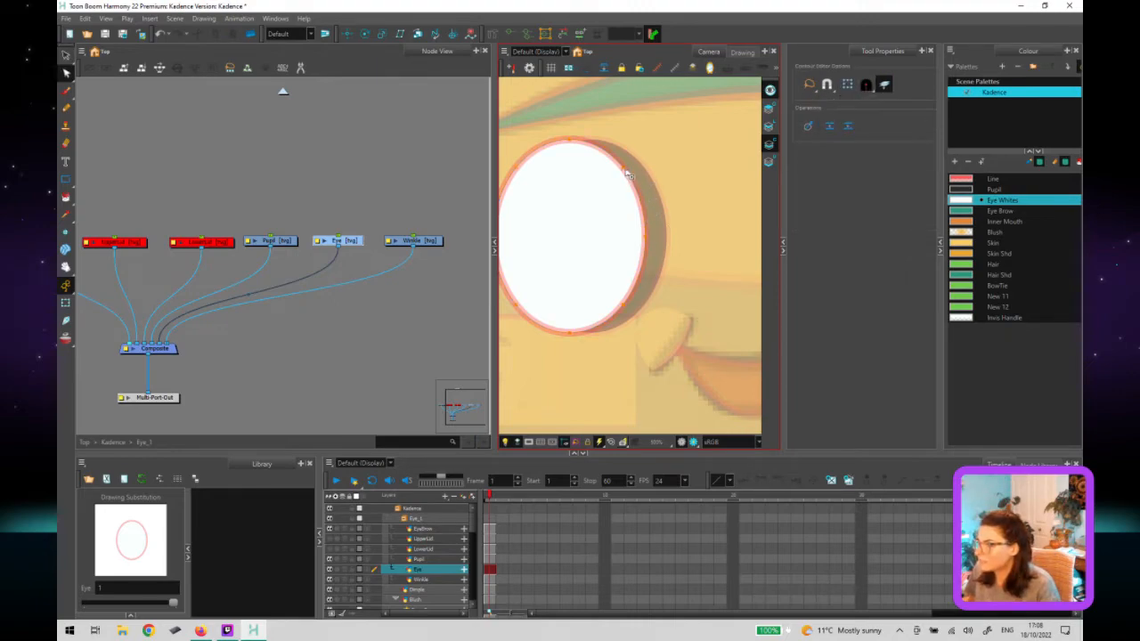
mouse_move(625, 174)
mouse_down()
mouse_move(636, 157)
mouse_move(628, 169)
mouse_up()
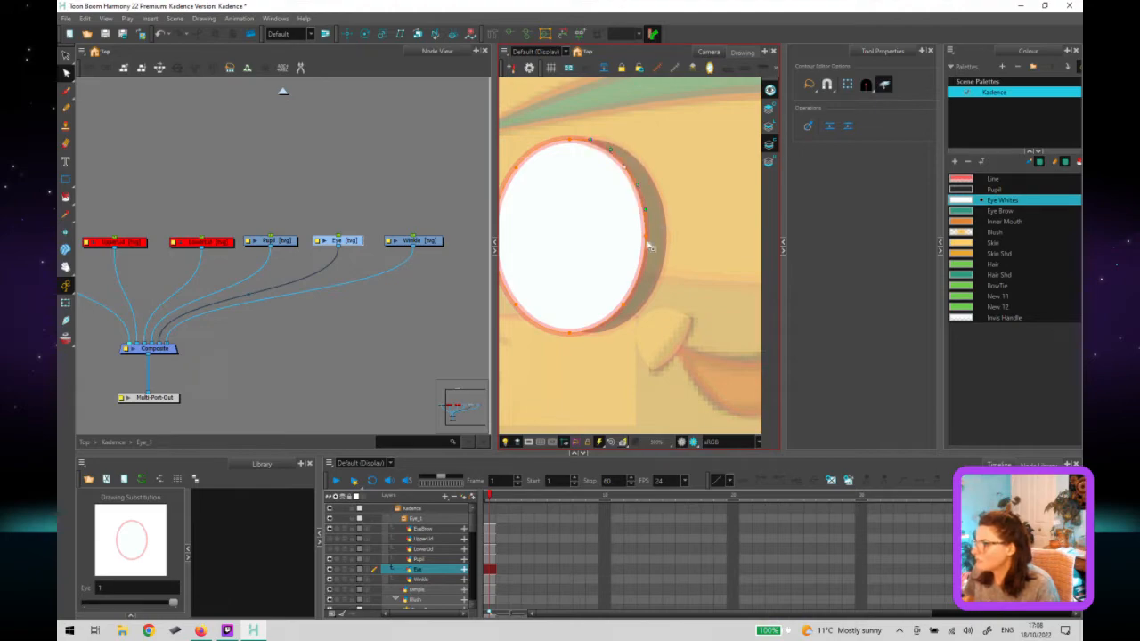
drag(643, 238, 662, 240)
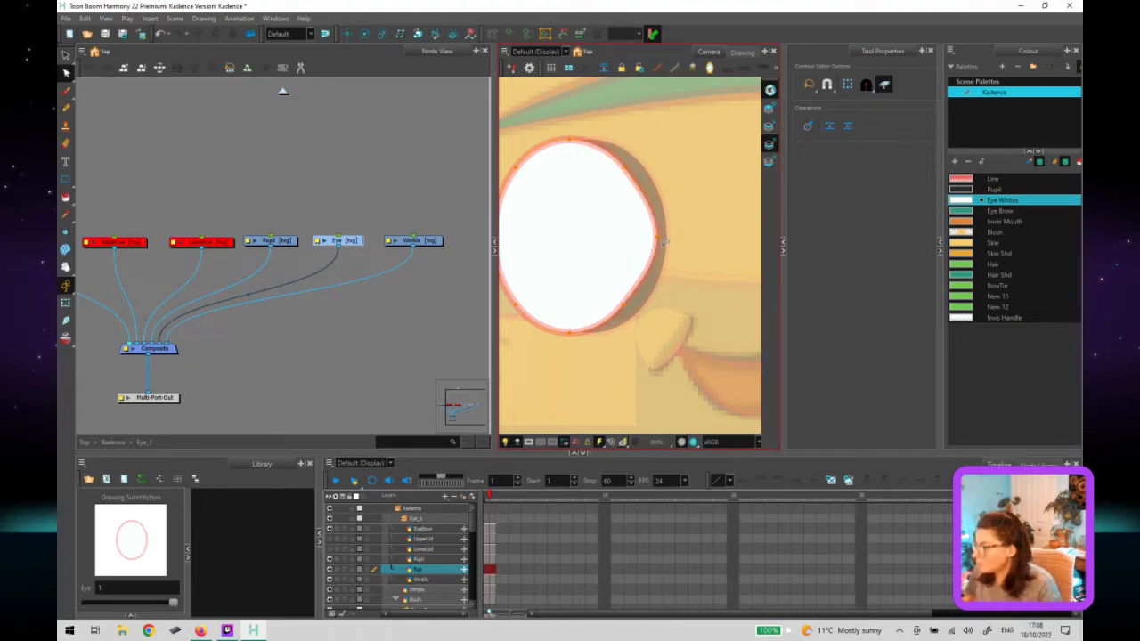
key(ctrl+z)
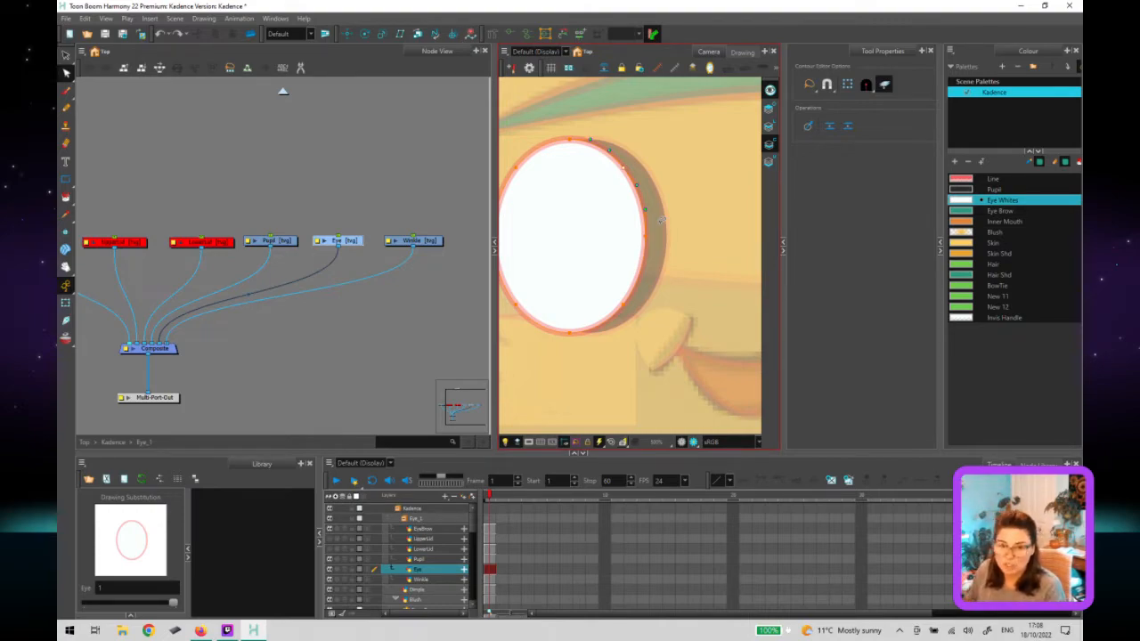
click(683, 316)
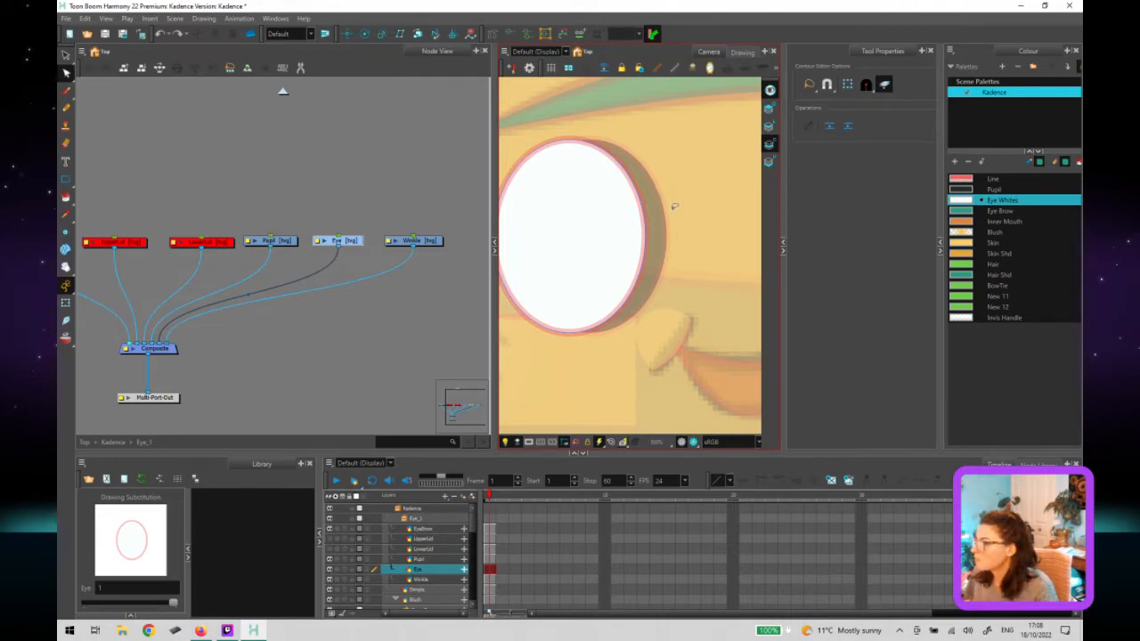
click(310, 339)
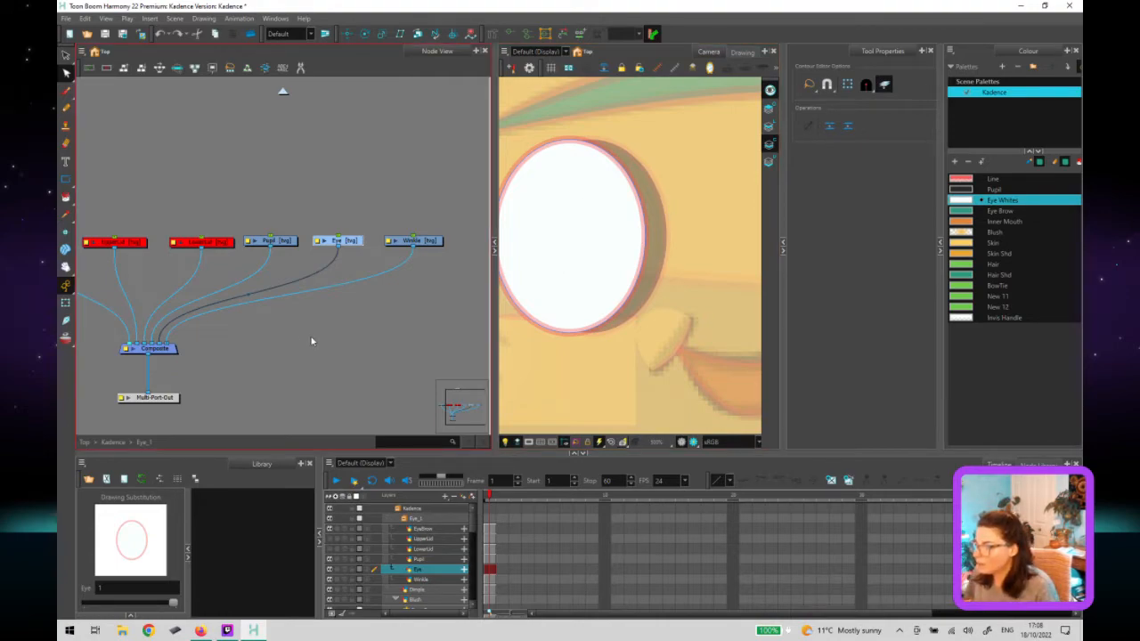
click(597, 258)
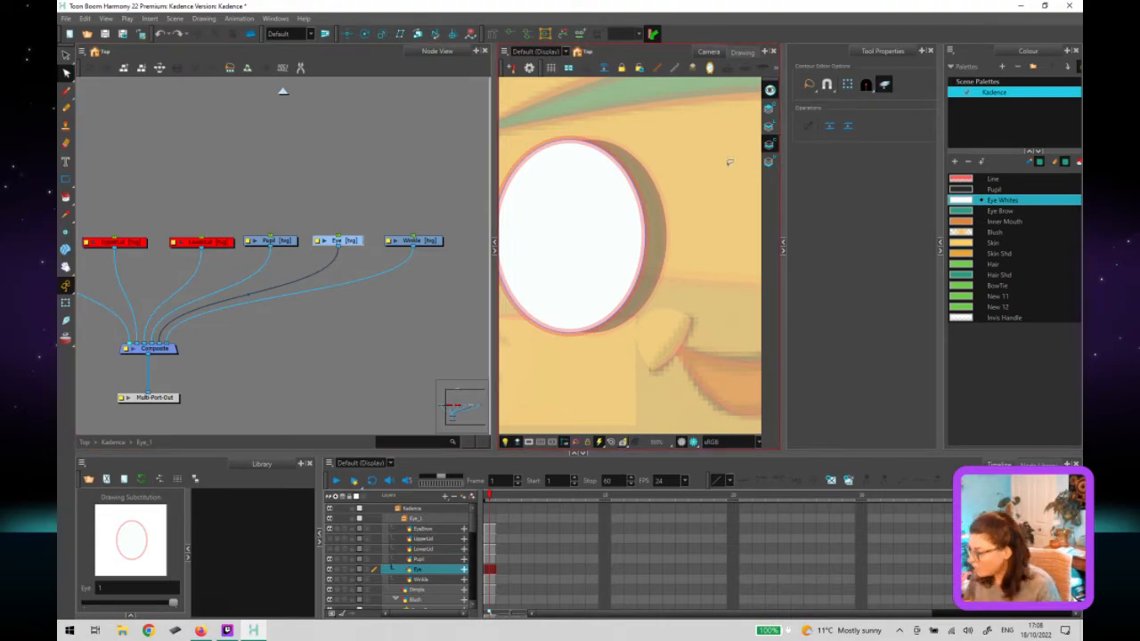
click(558, 272)
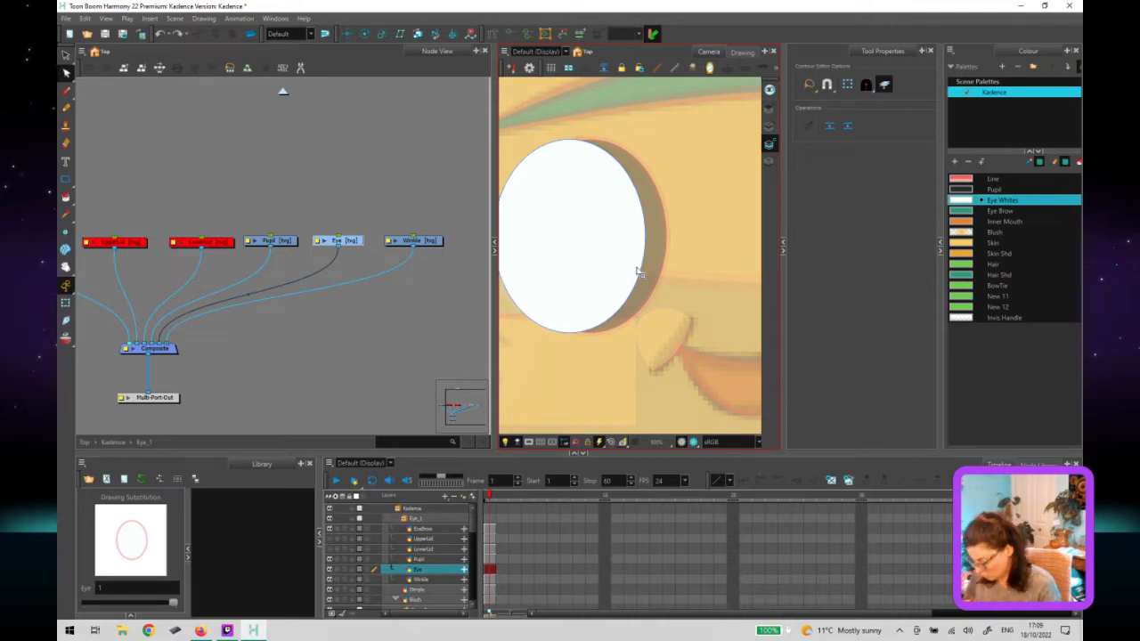
Fill the Eye's outline on the line art with green and move that fill into the colour art.
click(768, 126)
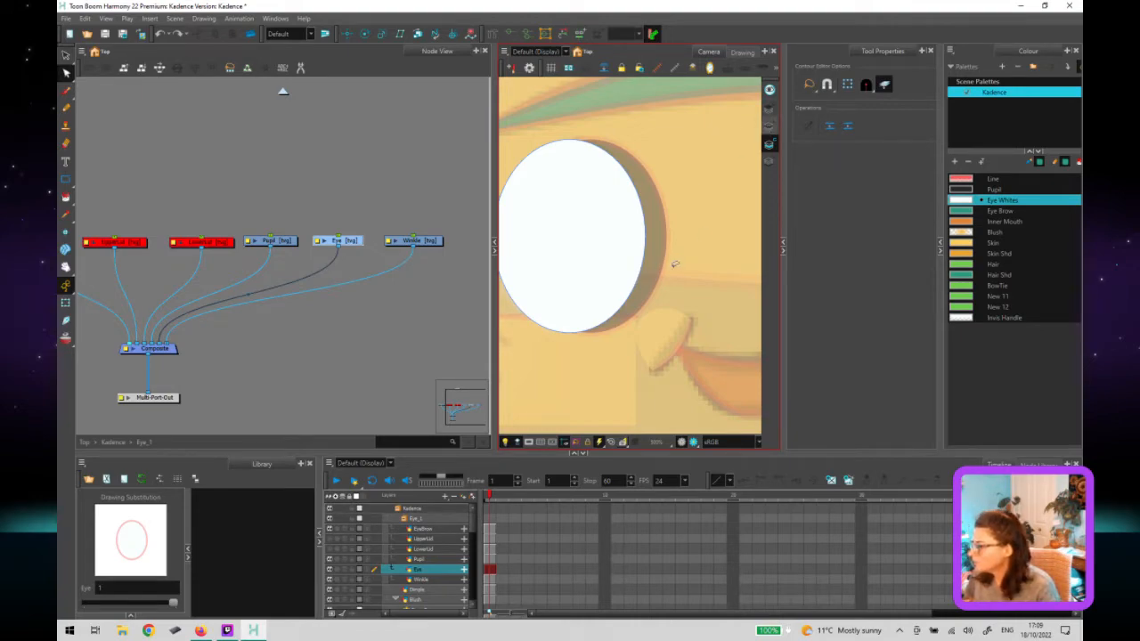
click(627, 250)
key(alt+s)
click(627, 251)
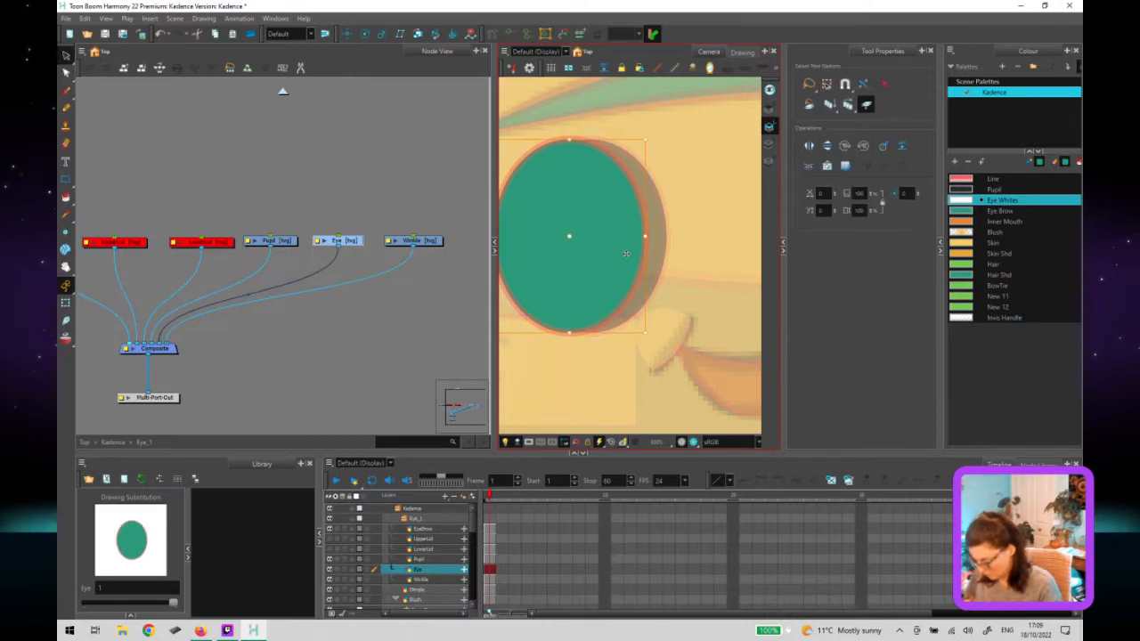
key(ctrl+x)
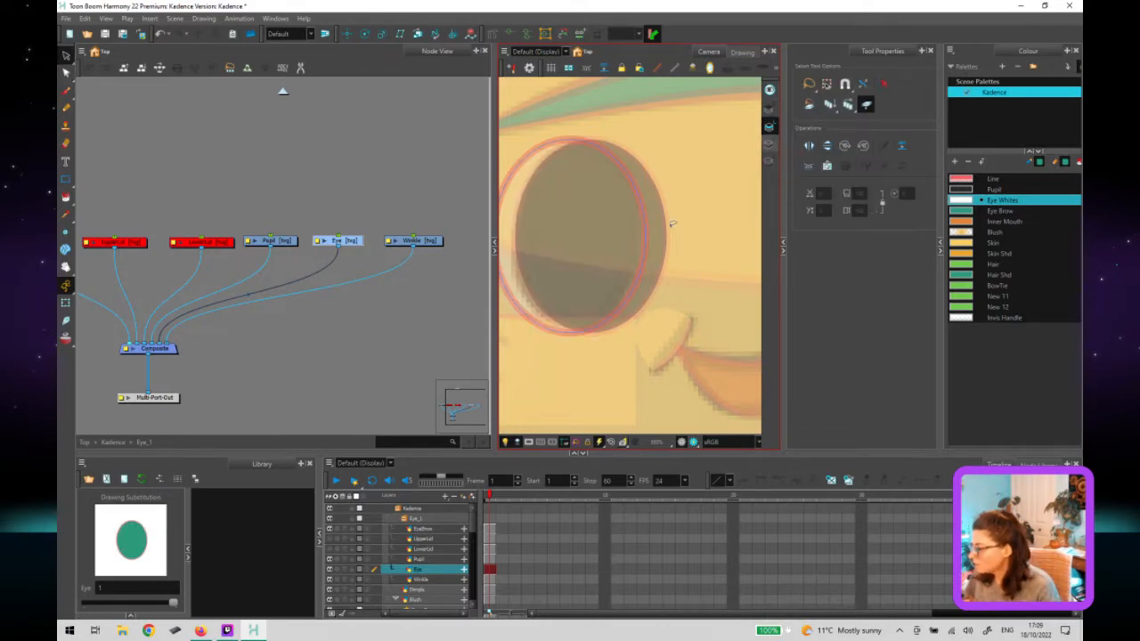
key(l)
key(ctrl+v)
Nudge the pasted green fill diagonally down and to the right in small repeated increments.
key(Down)
key(Right)
key(Down)
key(Right)
key(Down)
key(Right)
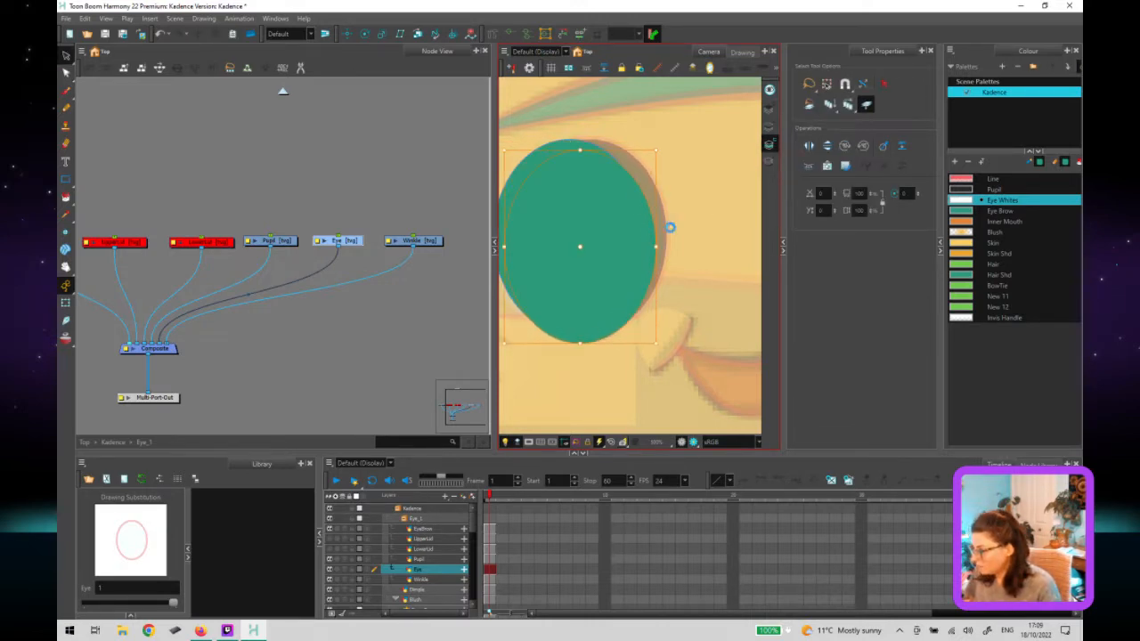
key(Down)
key(Right)
key(Down)
key(Right)
key(Down)
key(Right)
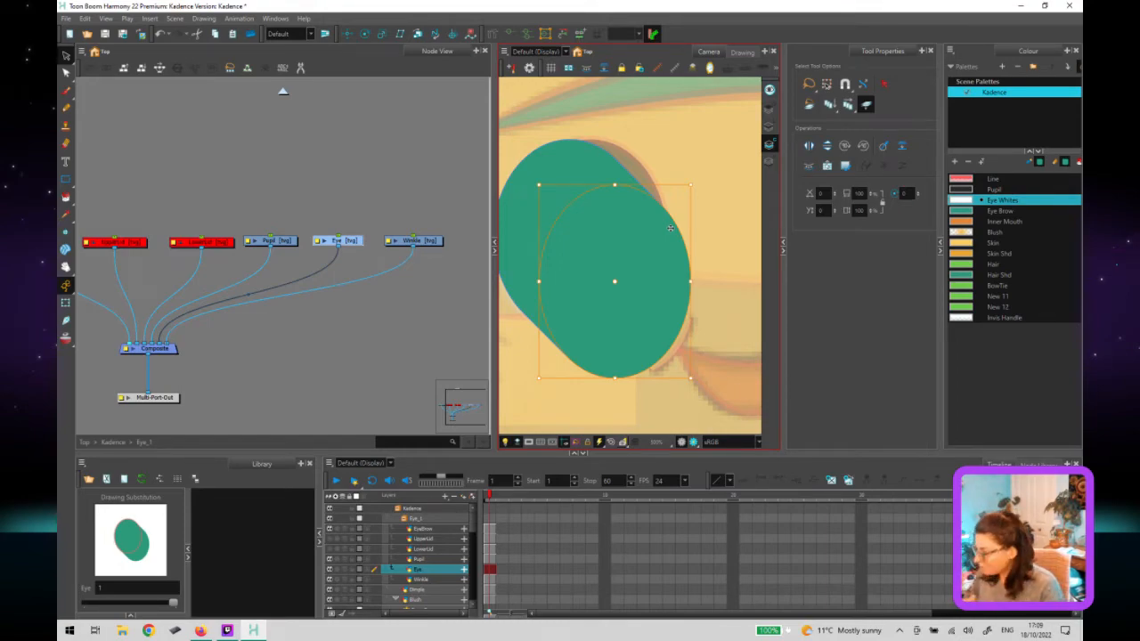
Undo the green fill's nudges and its pasting so the colour art has only the white fill again.
key(ctrl+z)
key(ctrl+z)
key(ctrl+z)
key(ctrl+z)
key(ctrl+z)
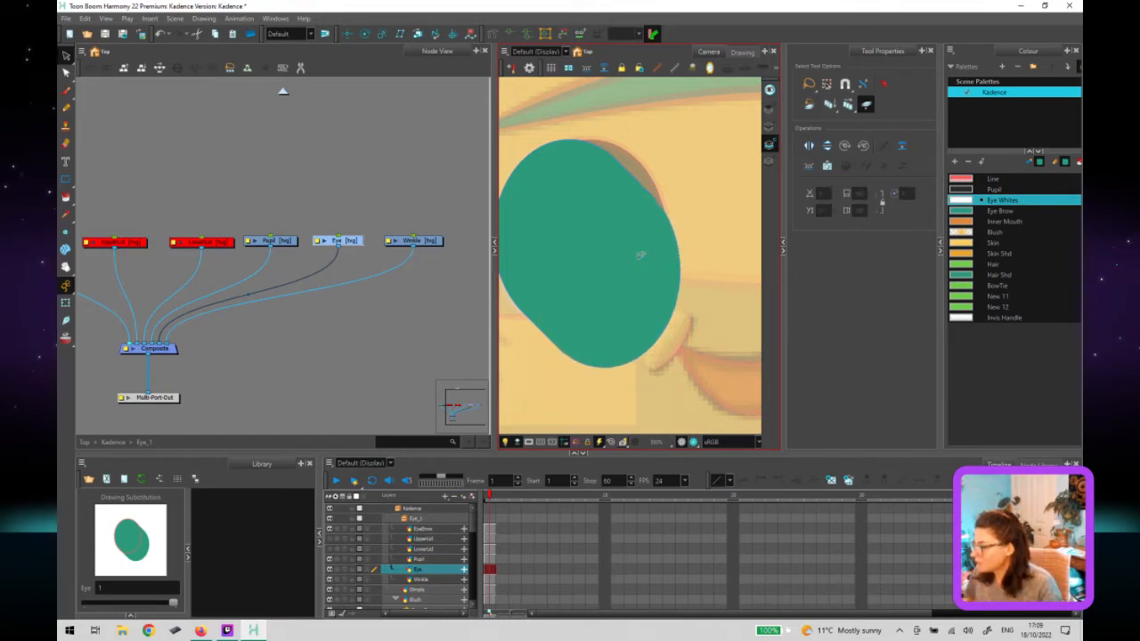
key(ctrl+z)
key(ctrl+z)
key(ctrl+z)
key(ctrl+z)
key(ctrl+z)
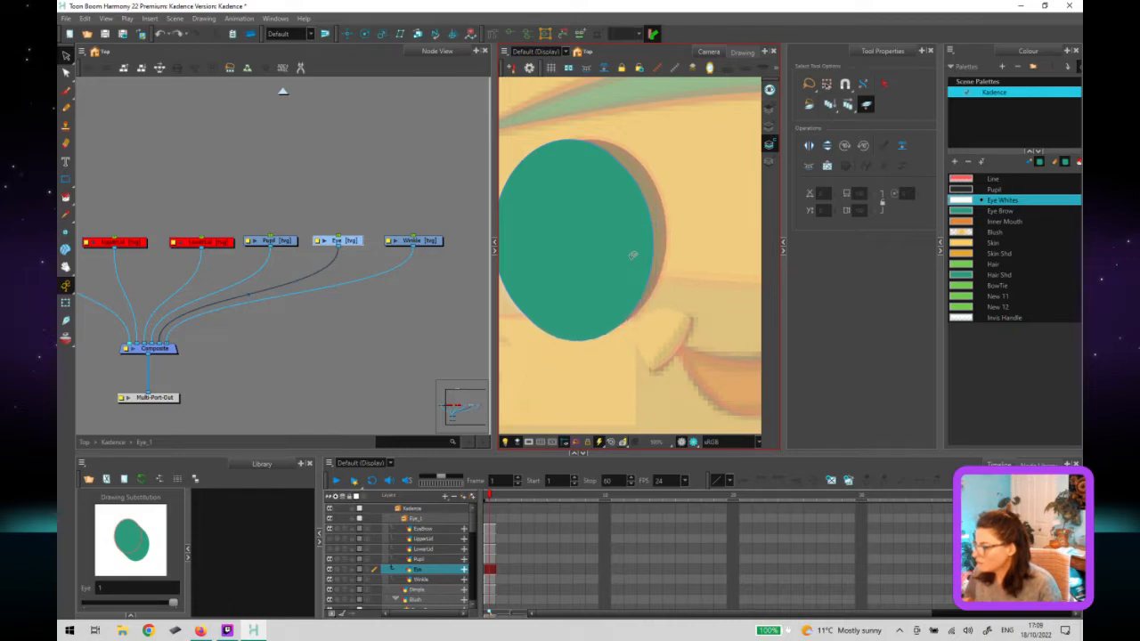
key(ctrl+z)
key(ctrl+z)
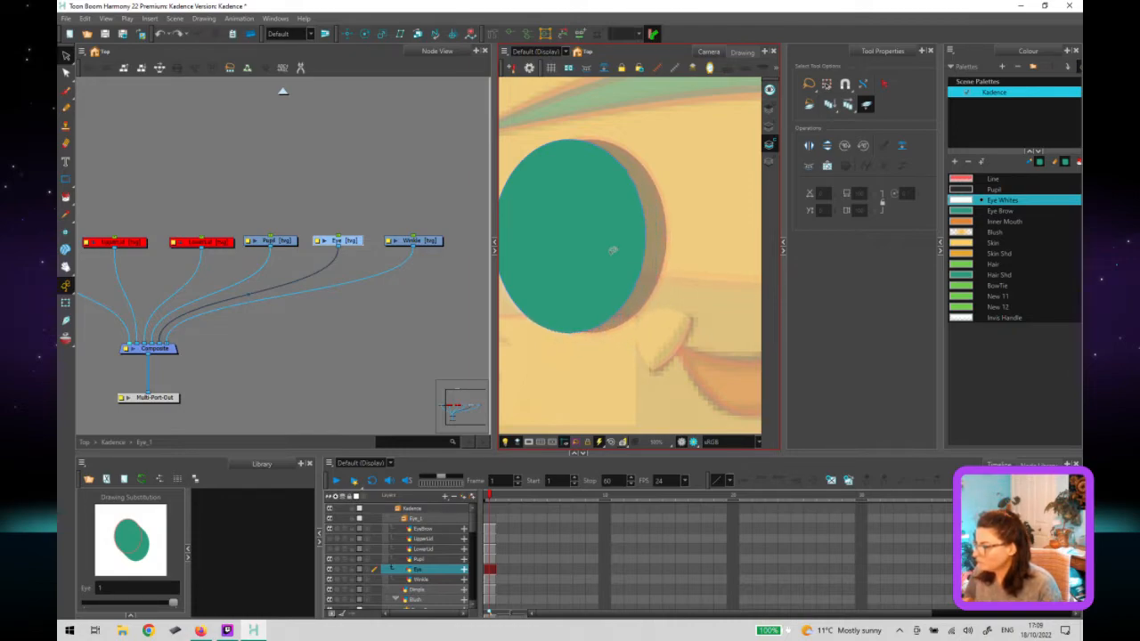
click(611, 251)
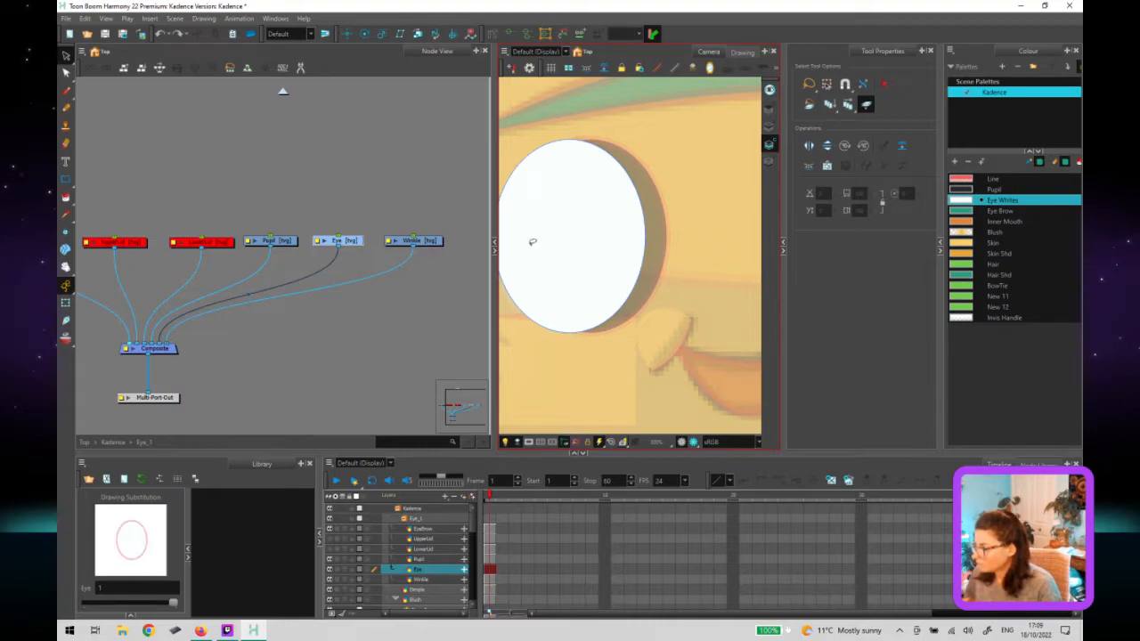
Recolour the slightly offset copy of the eye fill with Eye Brow and nudge it up and left over the white fill.
click(362, 242)
click(615, 255)
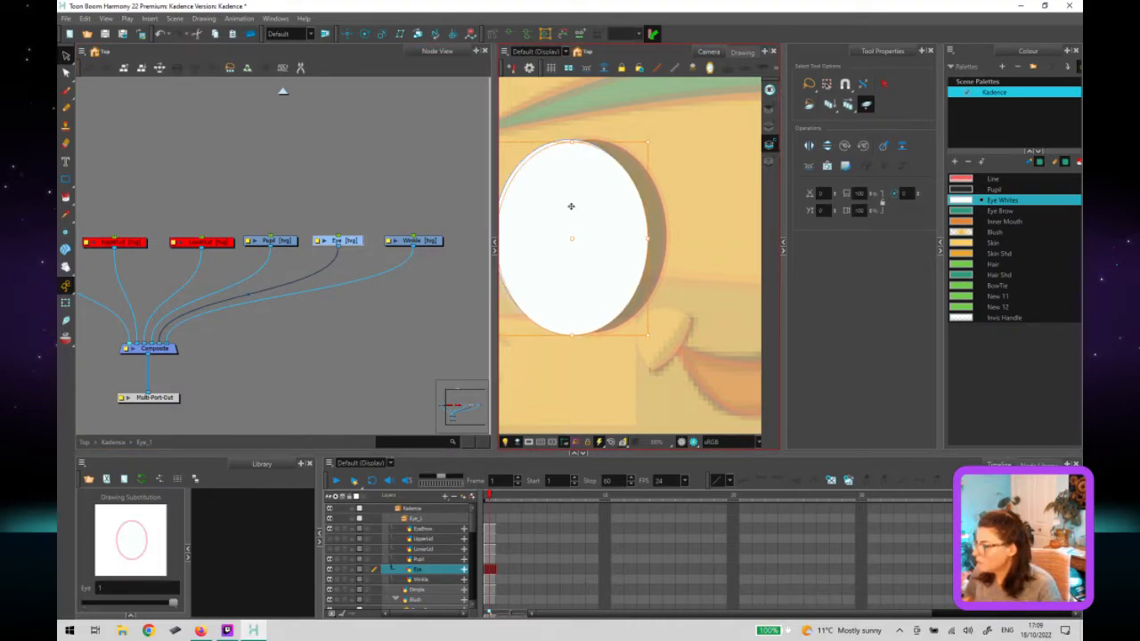
click(1004, 211)
click(690, 293)
scroll(710, 292, left, 2)
key(ctrl+a)
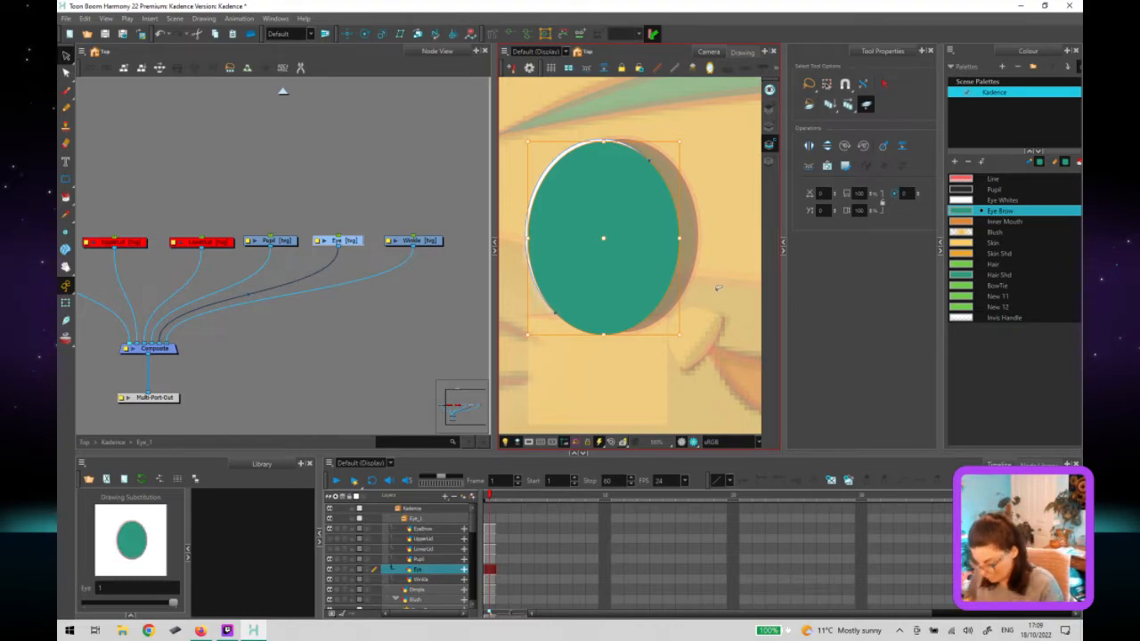
key(Up)
key(Left)
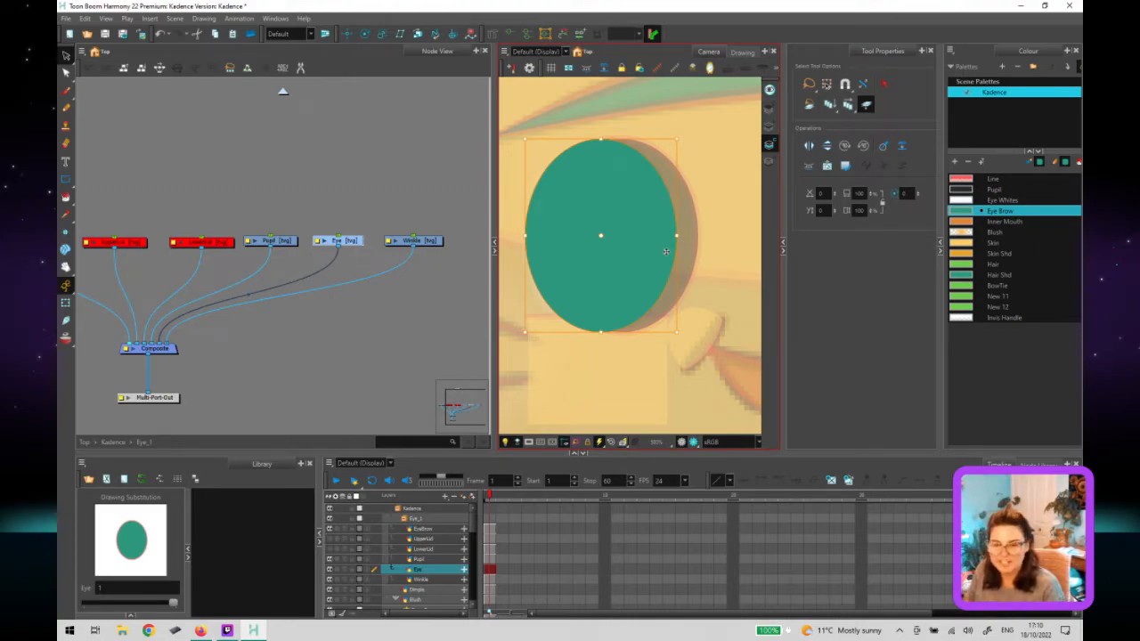
Remove the green test fill from the Eye's colour art and return to the view of the full character artwork.
scroll(669, 252, up, 3)
scroll(633, 221, down, 3)
key(space)
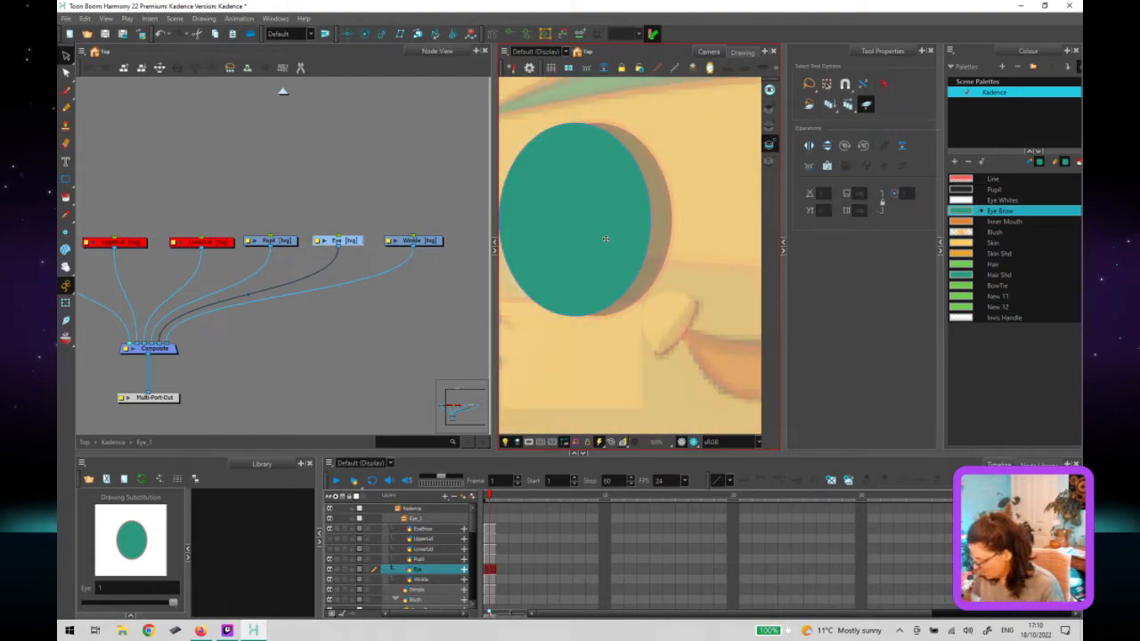
click(605, 239)
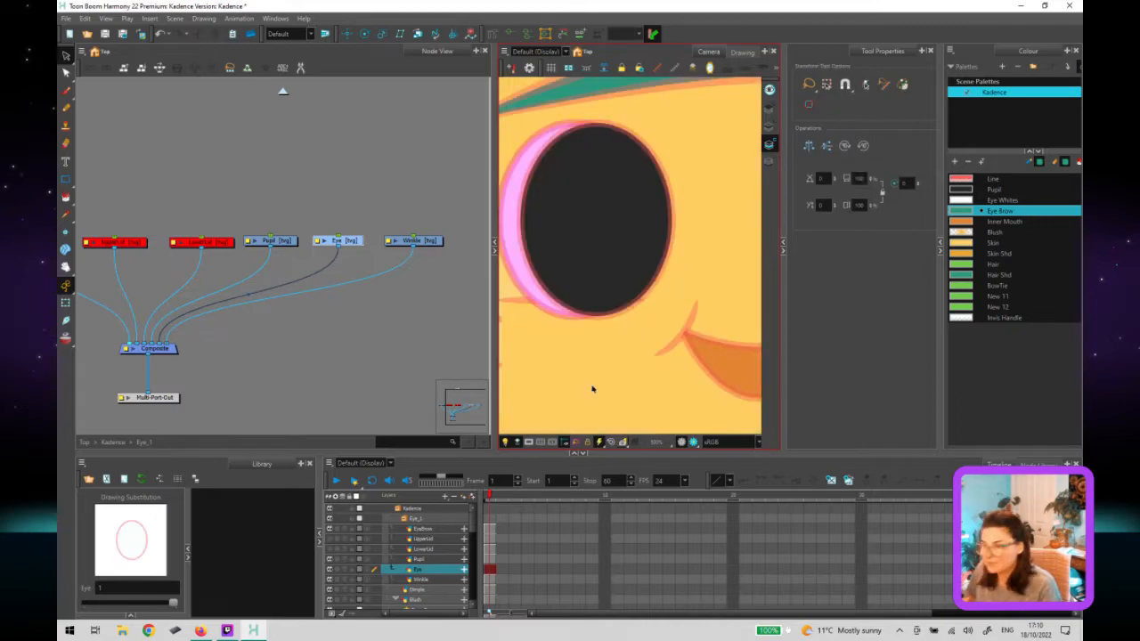
Deselect the Eye node and add an Overlay-Layer node in the empty area below the Eye_1 drawing nodes.
click(431, 389)
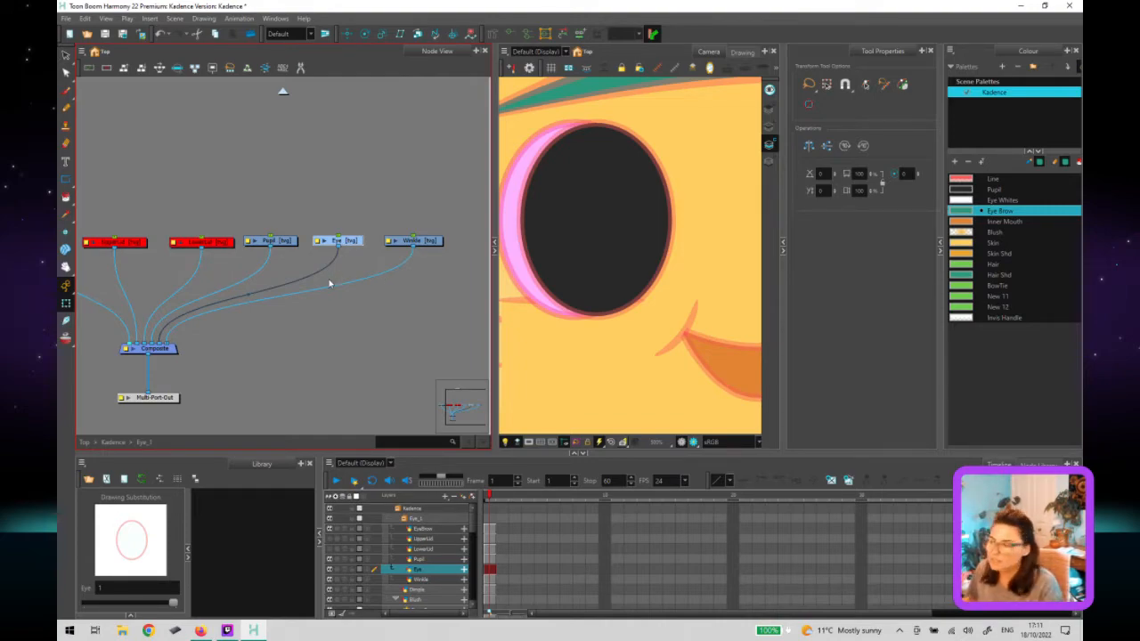
click(338, 310)
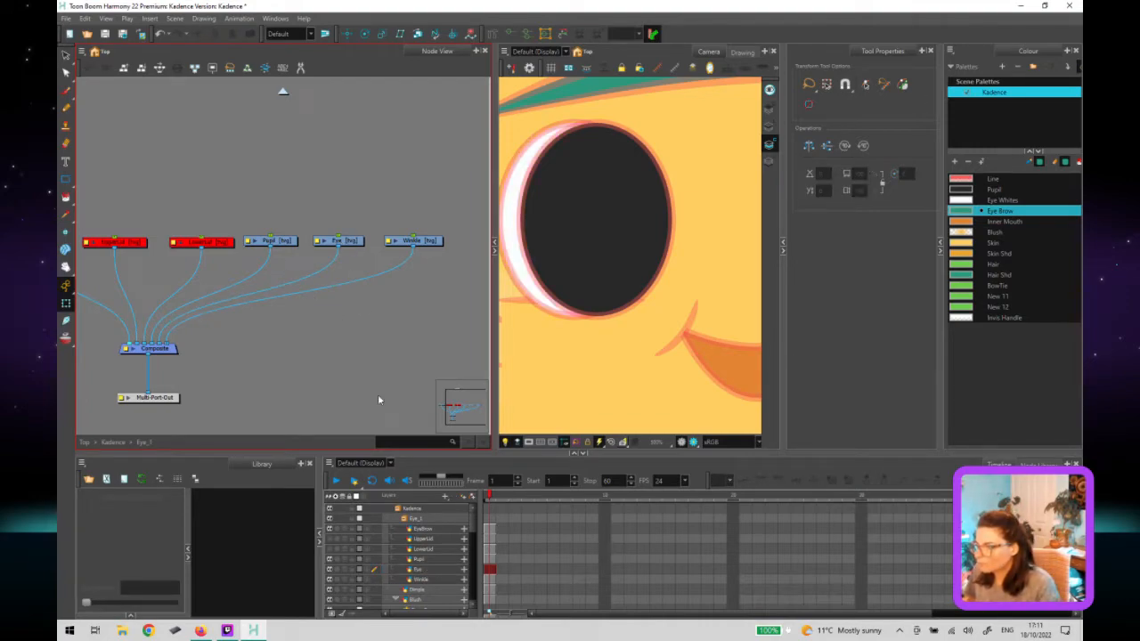
key(Tab)
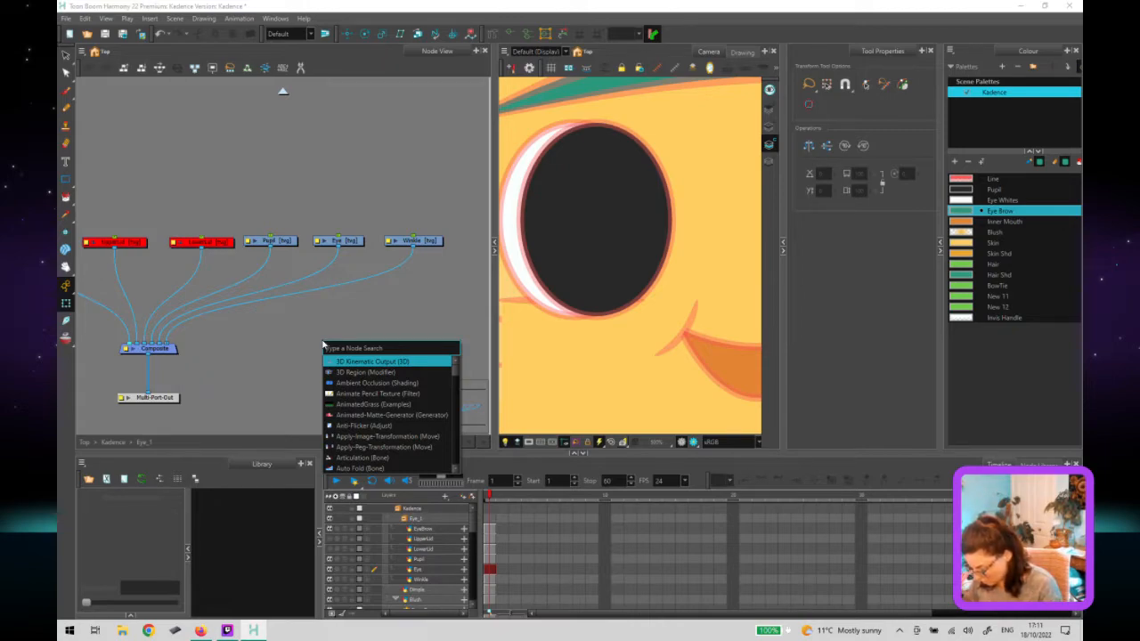
text(over)
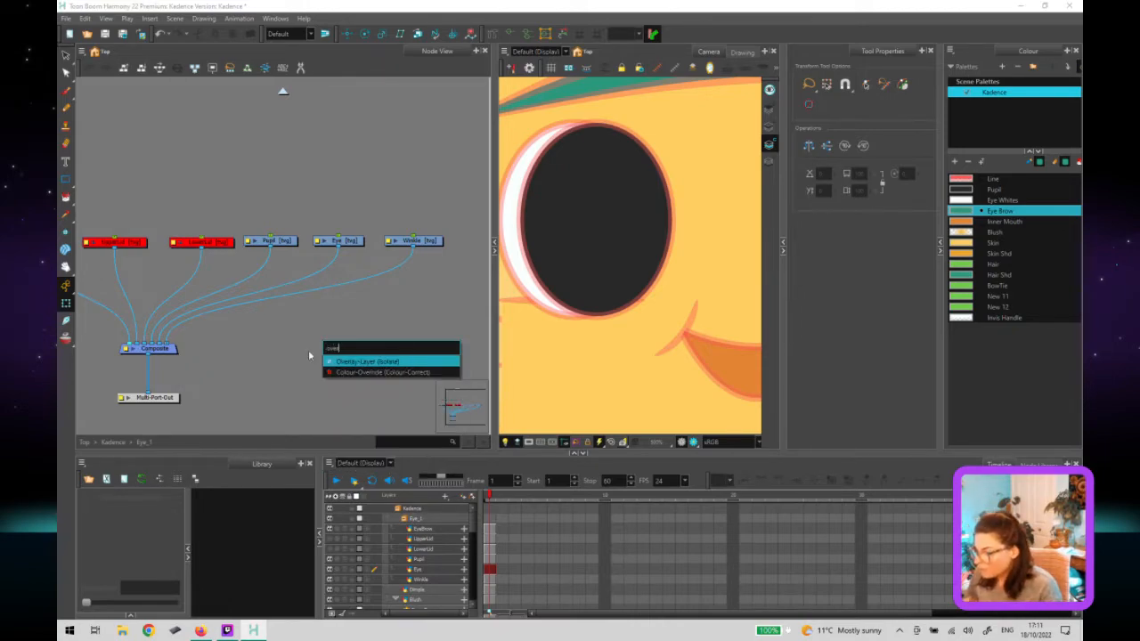
key(Return)
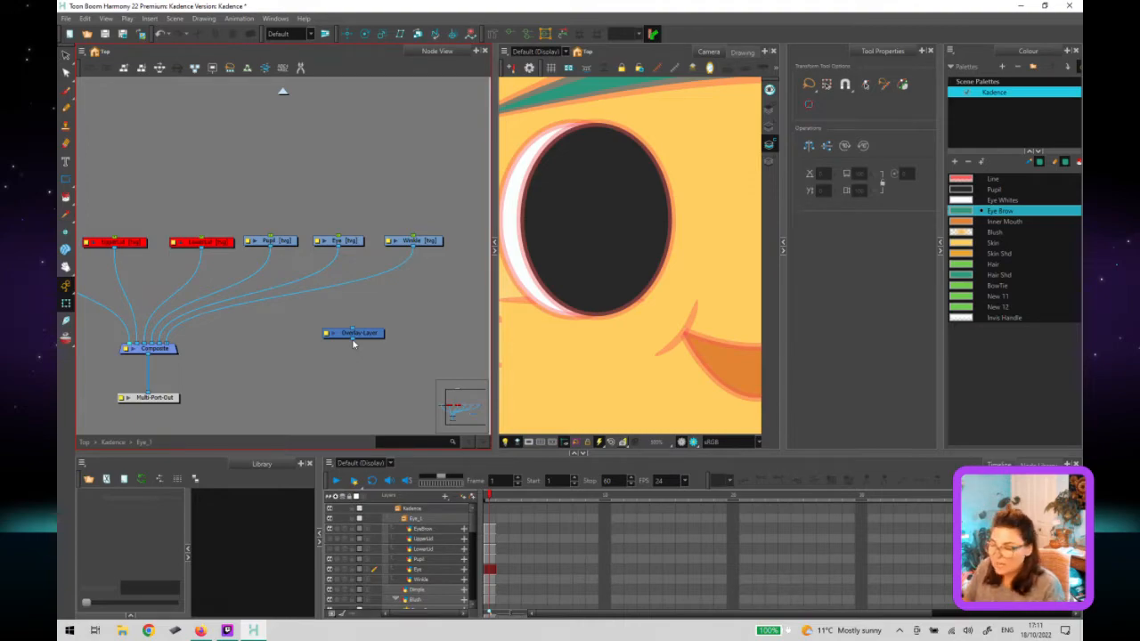
key(Tab)
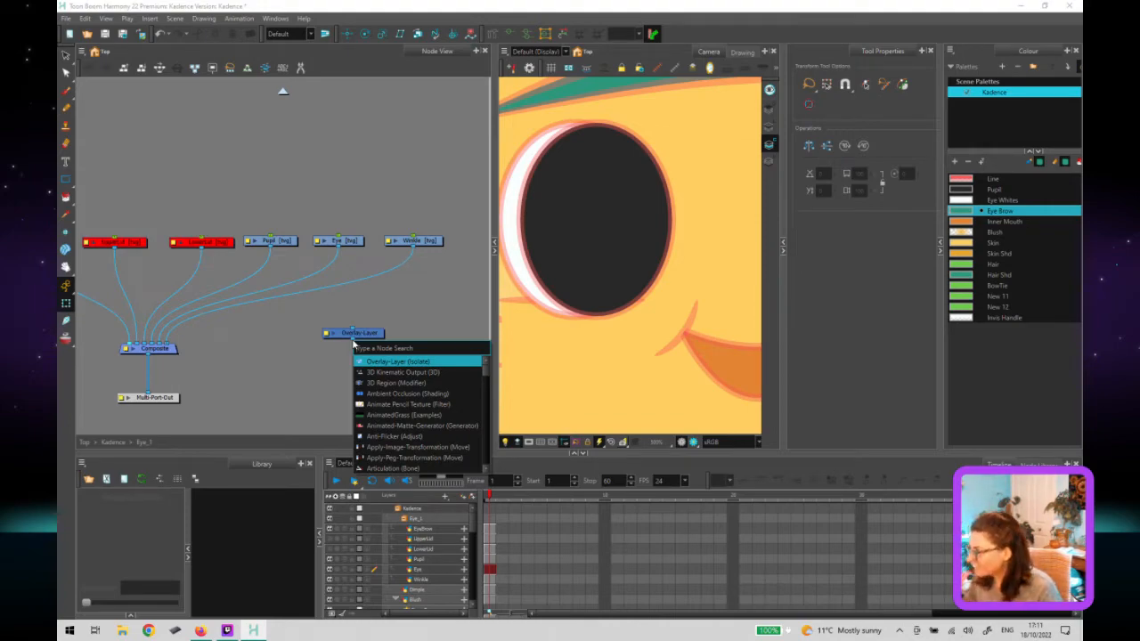
text(line)
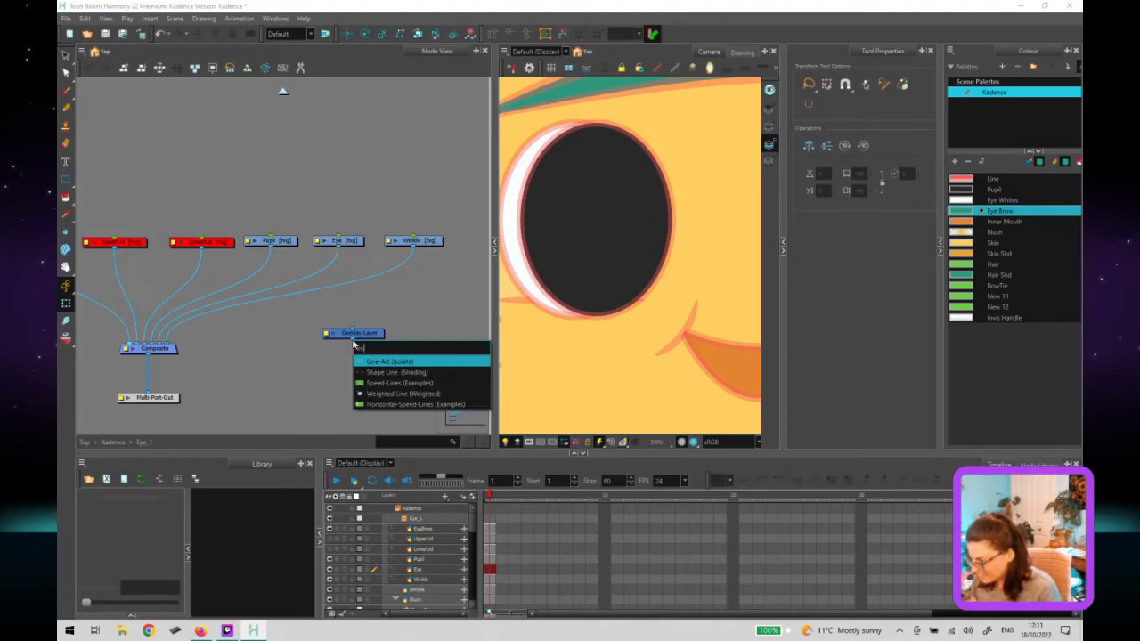
click(388, 372)
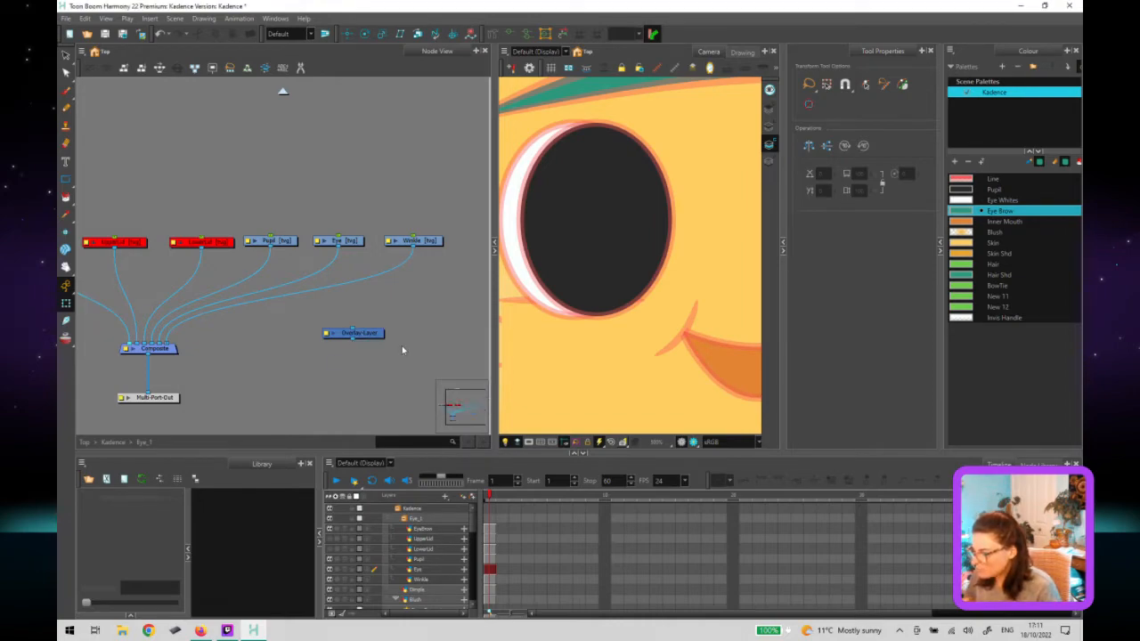
drag(370, 339, 410, 338)
key(Delete)
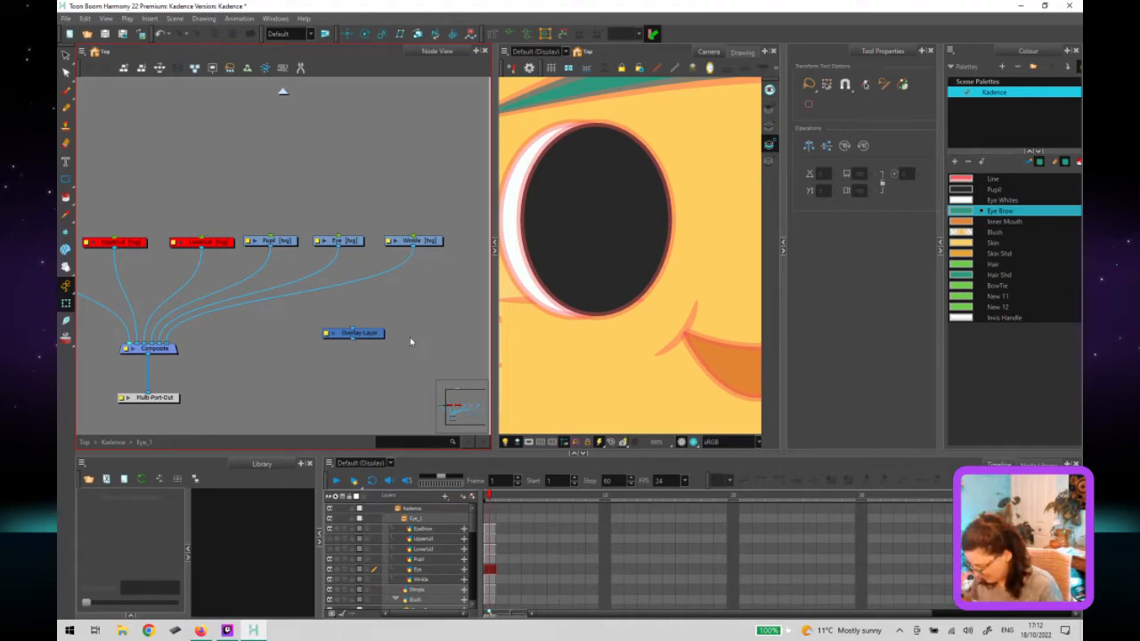
Add a Line-Art node beside the Overlay-Layer node and a Colour-Art node below it.
key(Tab)
text(lin)
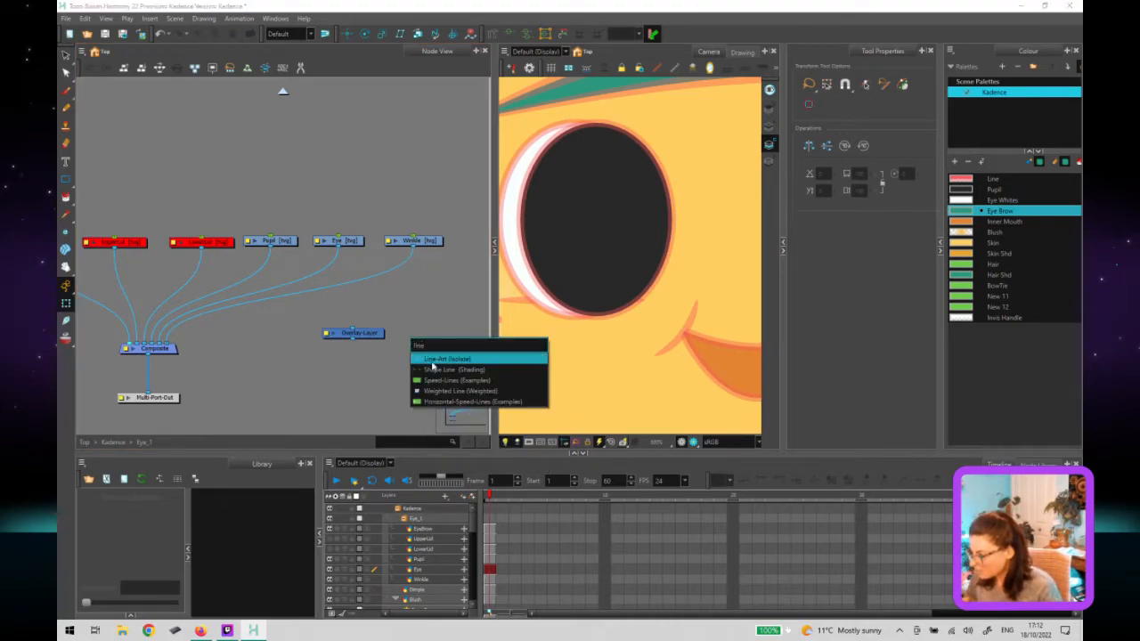
click(446, 358)
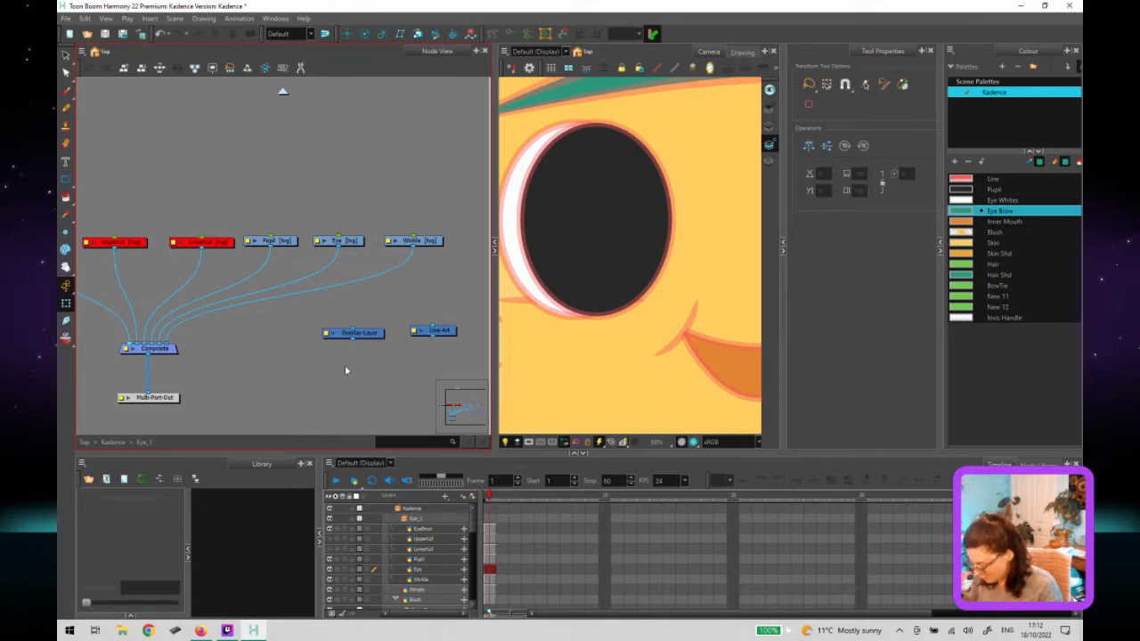
key(Tab)
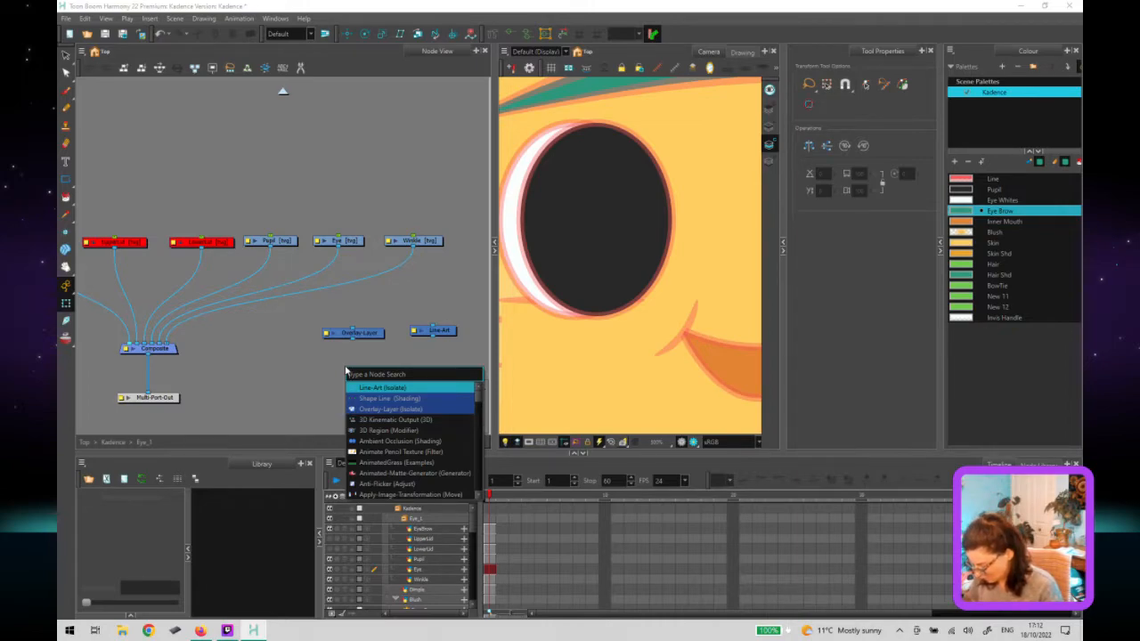
text(col)
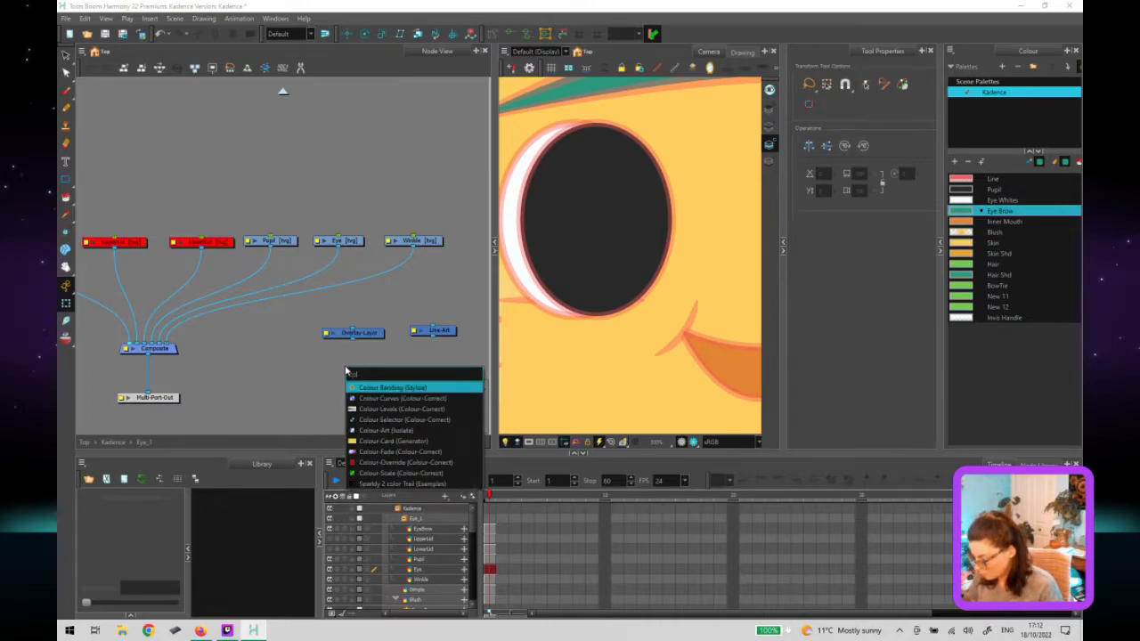
text(our)
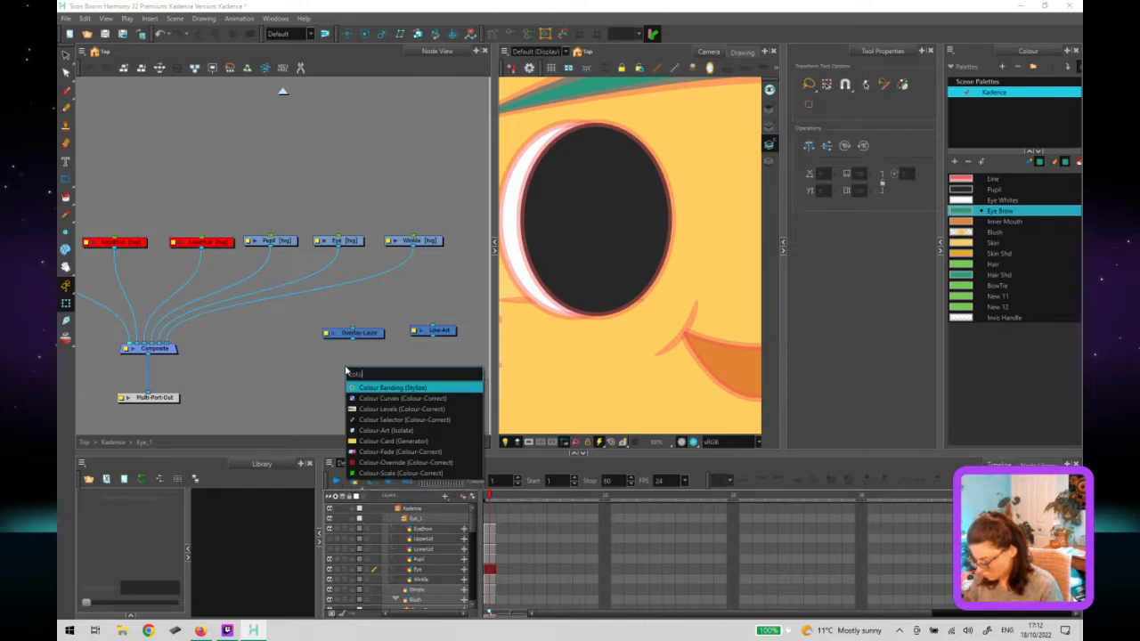
click(374, 430)
Add an Underlay-Layer node and line up all four art-layer nodes in one row beneath the drawing nodes.
key(Tab)
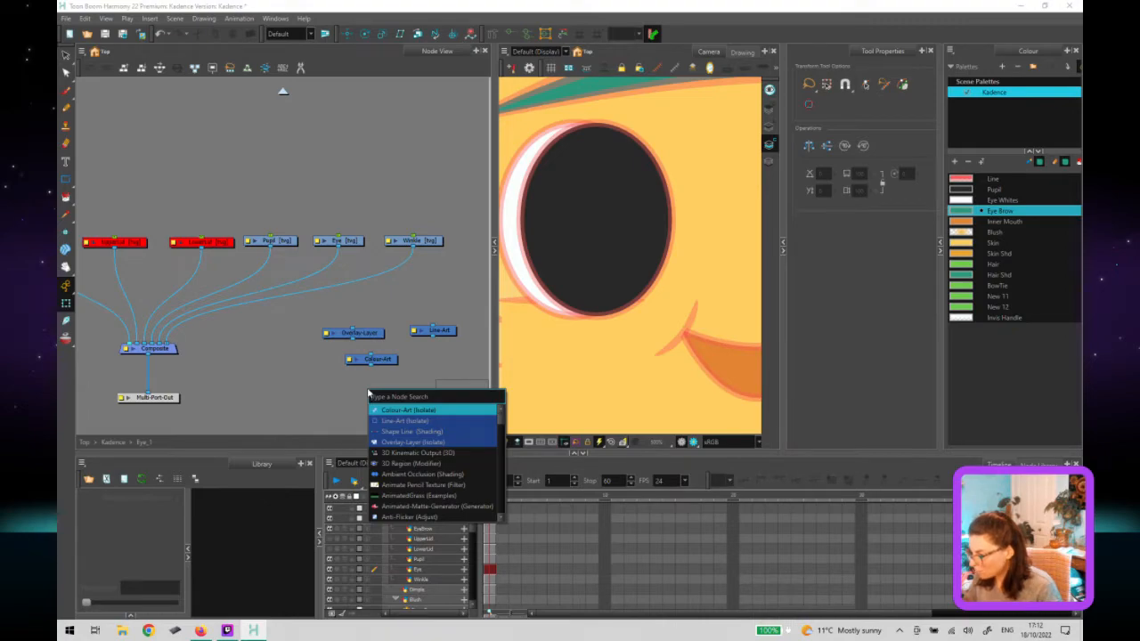
text(underl)
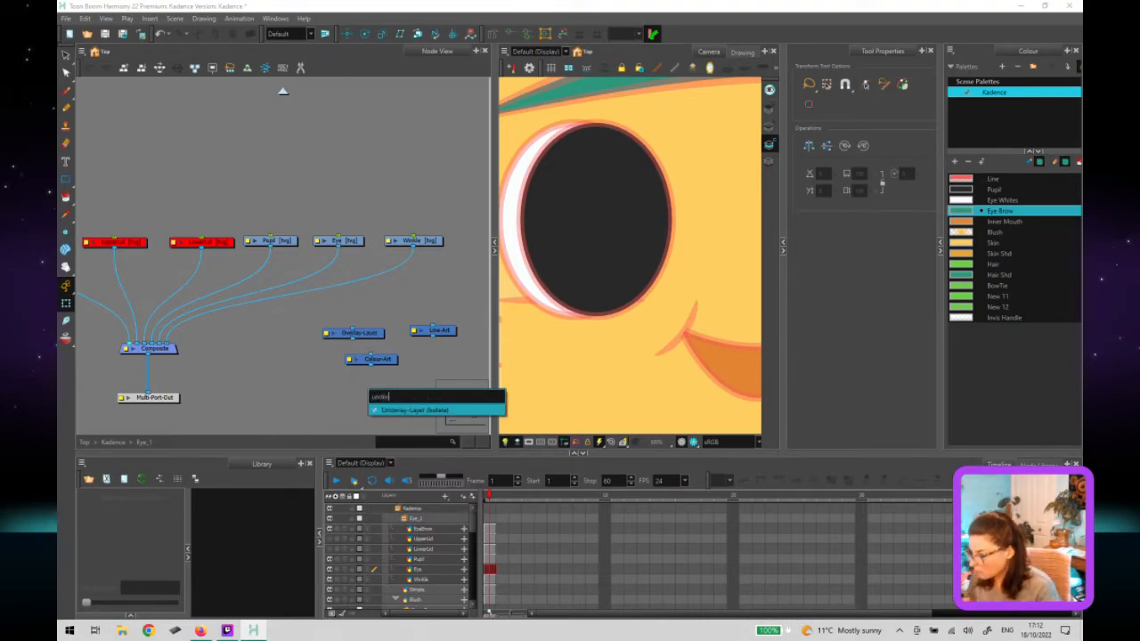
click(427, 415)
click(425, 385)
drag(416, 383, 235, 325)
click(436, 334)
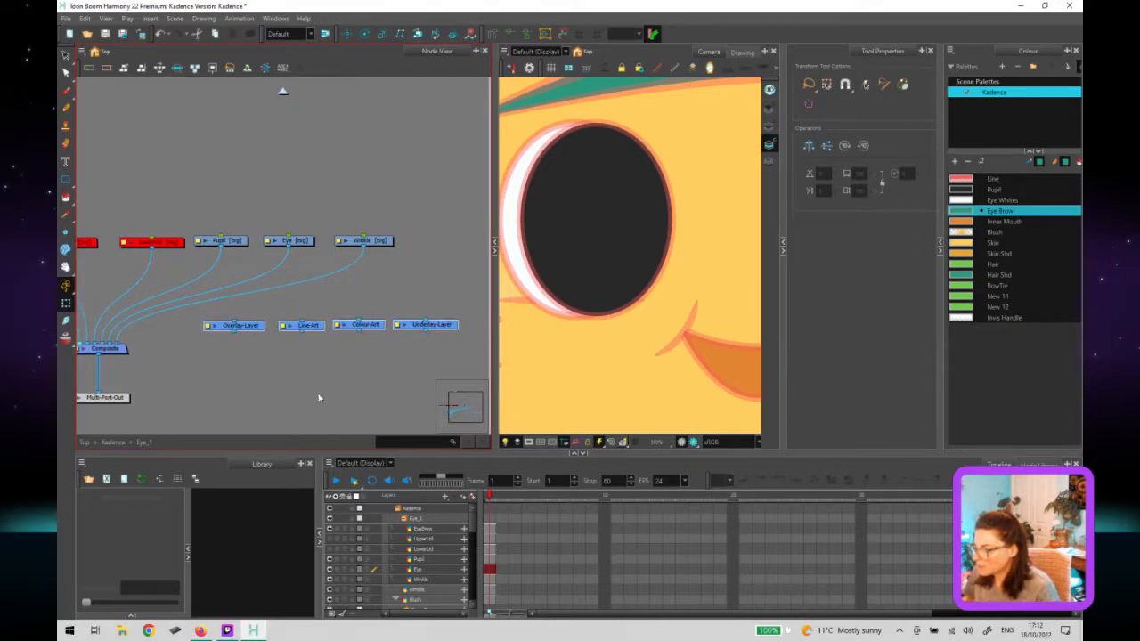
drag(329, 382, 351, 365)
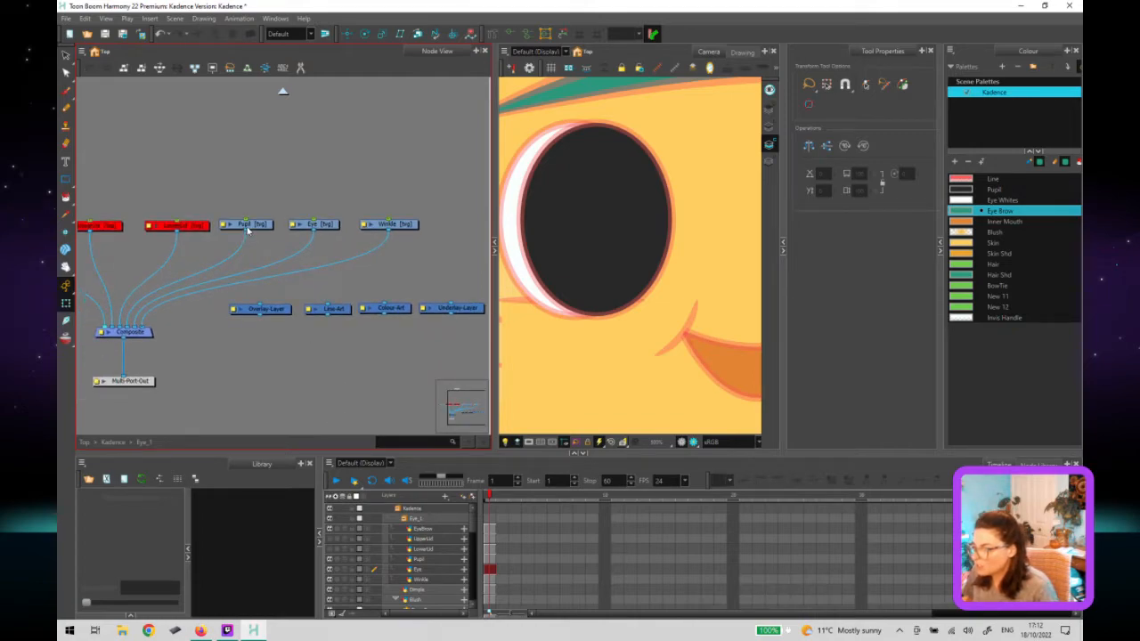
Disable the Pupil and Wrinkle drawing nodes so only the Eye drawing stays active in the row.
click(254, 229)
click(254, 238)
click(251, 224)
key(d)
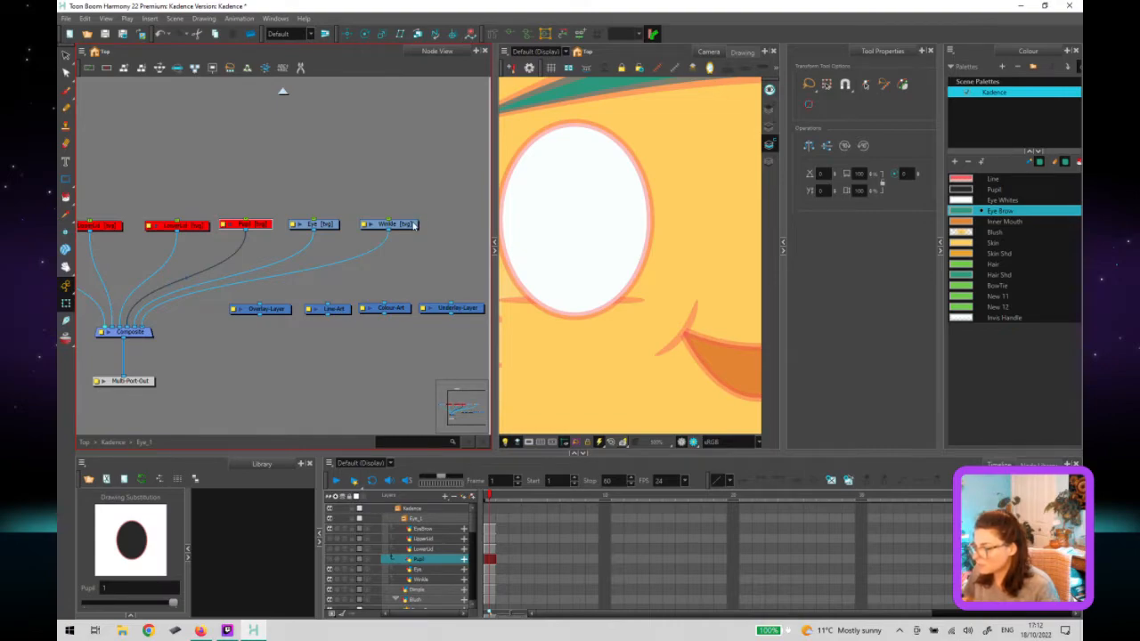
click(389, 224)
key(d)
click(341, 226)
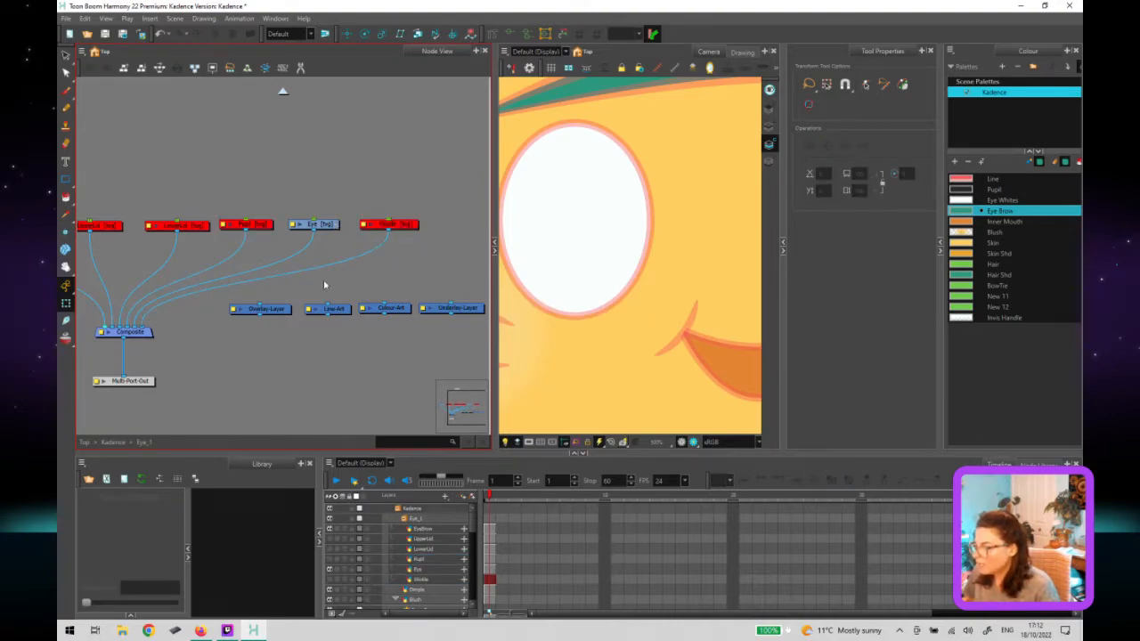
Connect the Eye drawing to the Overlay-Layer, Line-Art, Colour-Art and Underlay-Layer nodes and remove its direct link to the Composite.
click(321, 229)
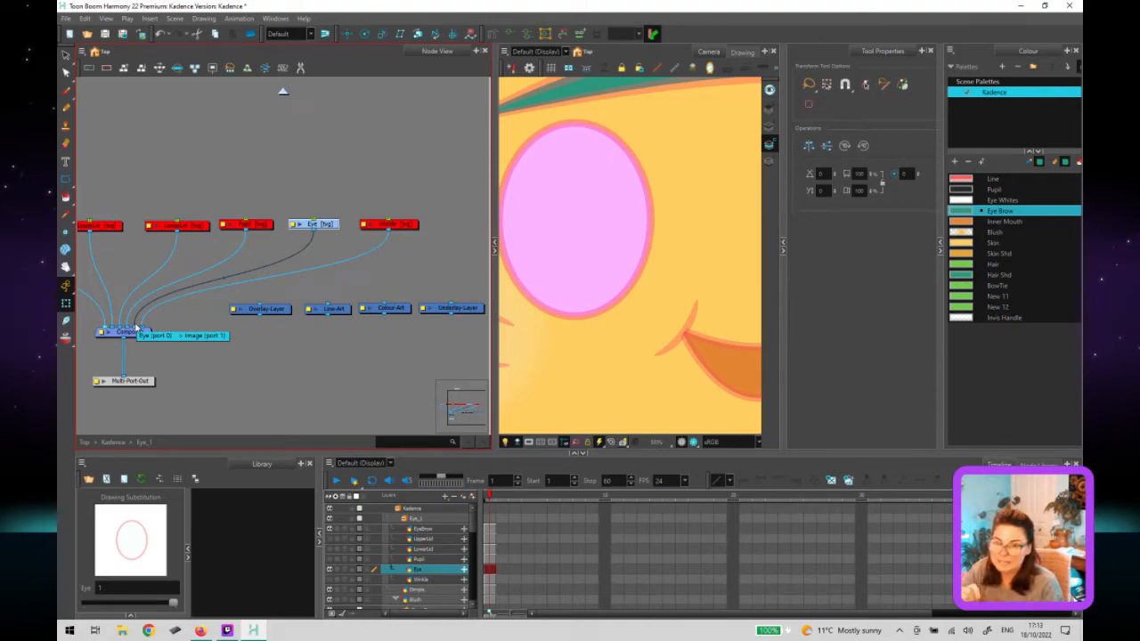
drag(315, 231, 277, 308)
mouse_move(315, 233)
mouse_down()
mouse_move(330, 308)
mouse_move(314, 233)
mouse_up()
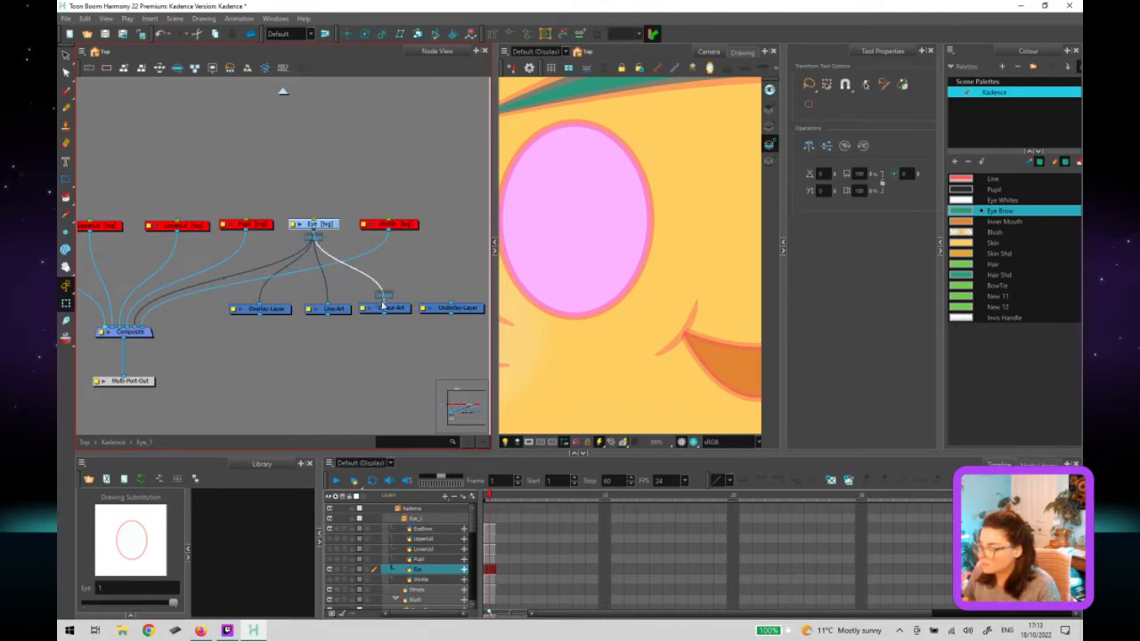
drag(455, 306, 314, 233)
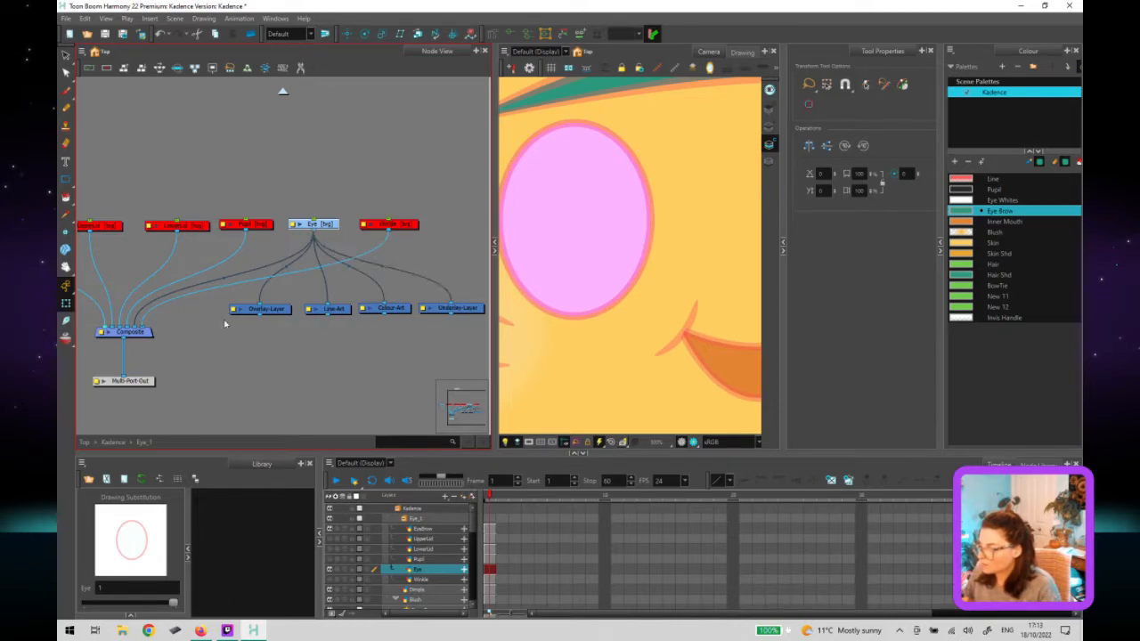
click(145, 307)
key(Delete)
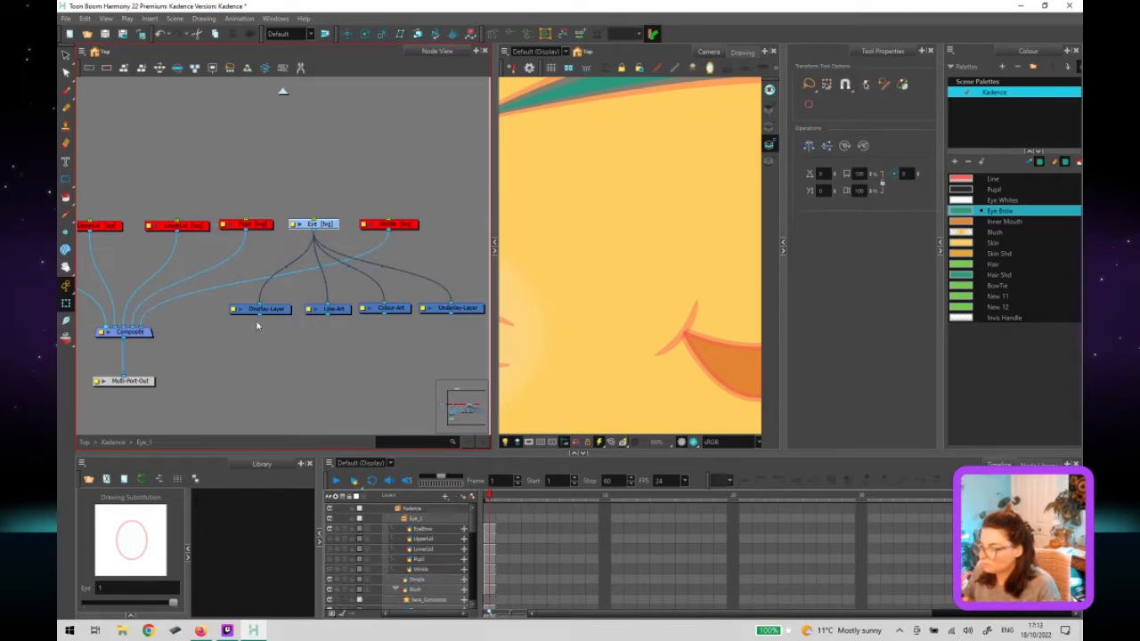
Connect the four art-layer nodes to the Composite in overlay, line, colour, underlay order and remove the Wrinkle drawing's link.
drag(258, 315, 138, 329)
click(224, 289)
key(Delete)
mouse_move(158, 334)
mouse_down()
mouse_move(328, 319)
mouse_move(146, 350)
mouse_move(139, 330)
mouse_up()
drag(451, 316, 135, 332)
Tidy the network by moving the art-layer nodes closer beneath the drawings and the Composite slightly down and to the right.
drag(211, 297, 416, 292)
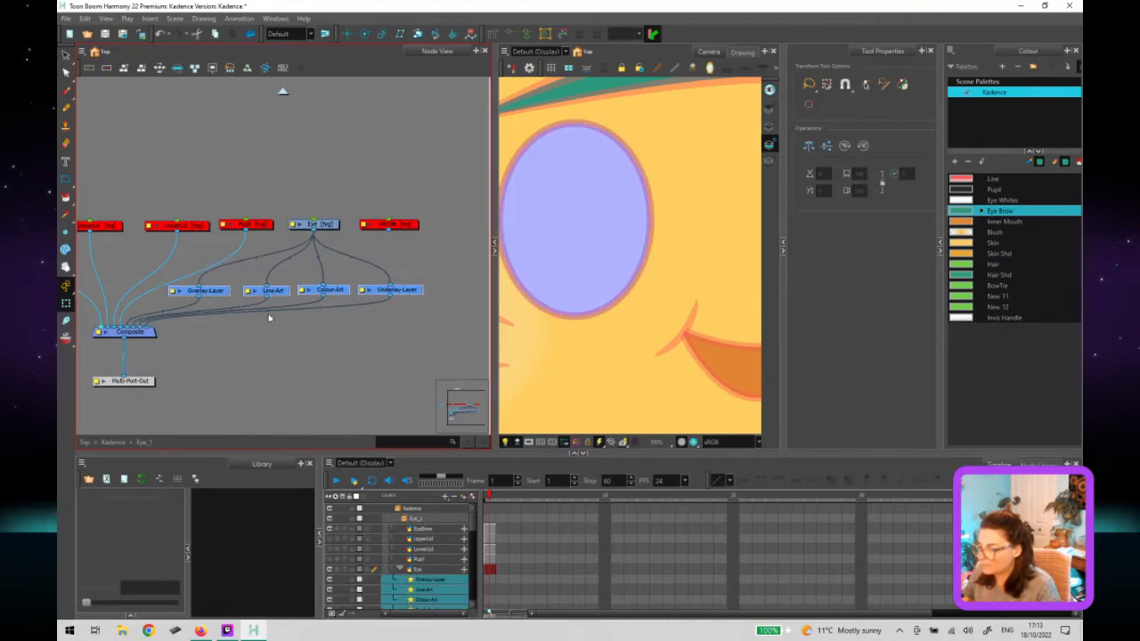
click(185, 348)
drag(133, 332, 160, 346)
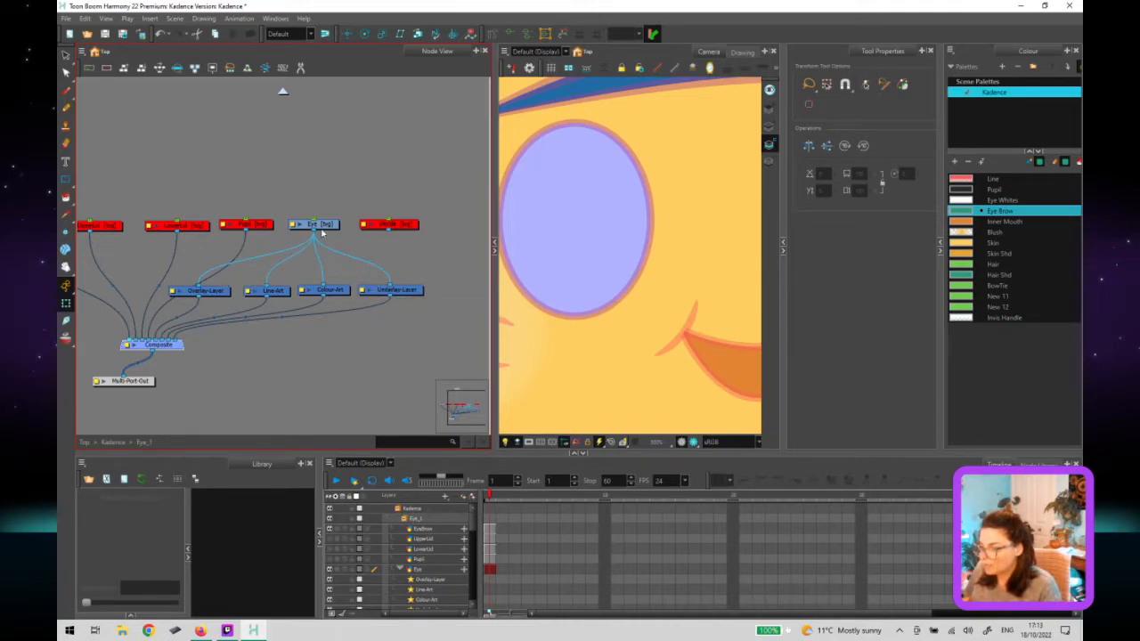
mouse_move(314, 235)
mouse_down()
mouse_move(153, 290)
mouse_move(131, 326)
mouse_move(153, 343)
mouse_up()
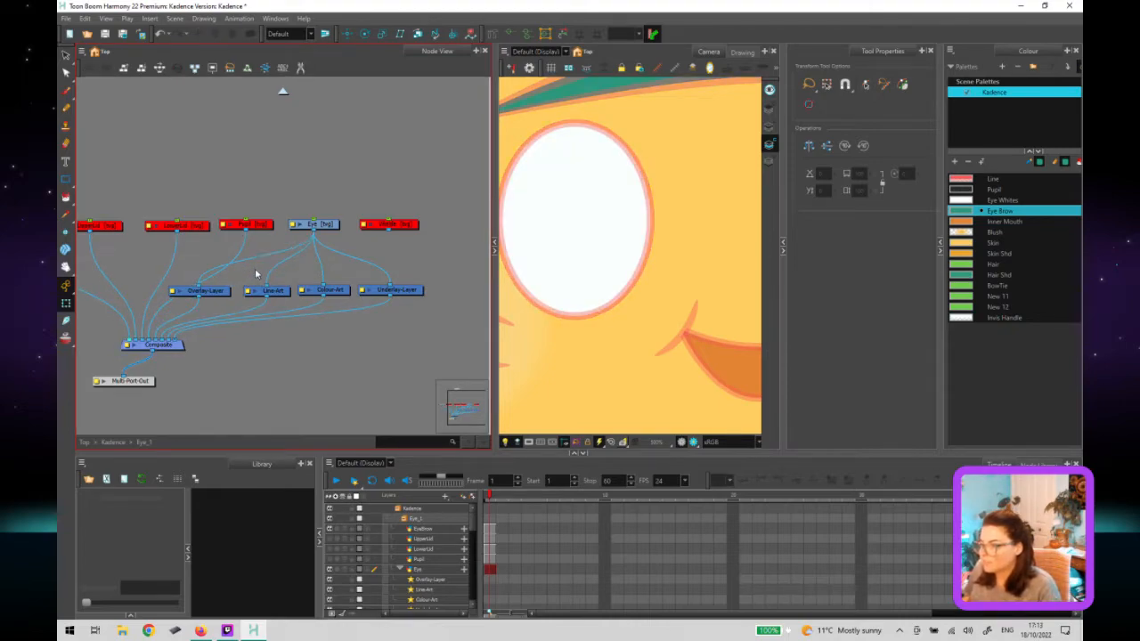
drag(228, 292, 235, 293)
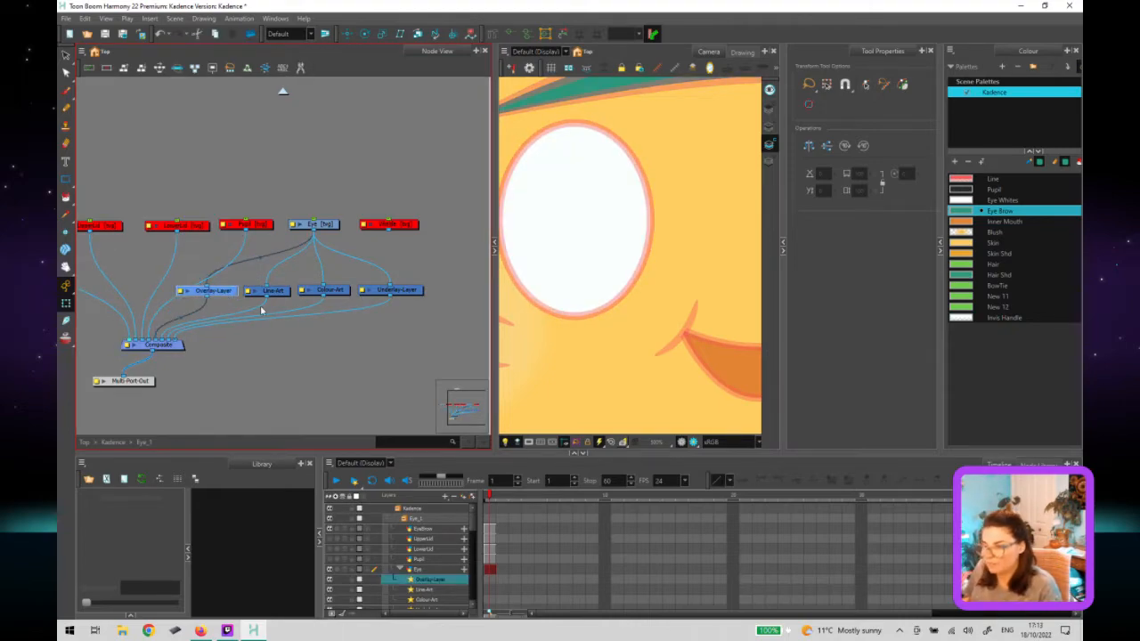
click(195, 373)
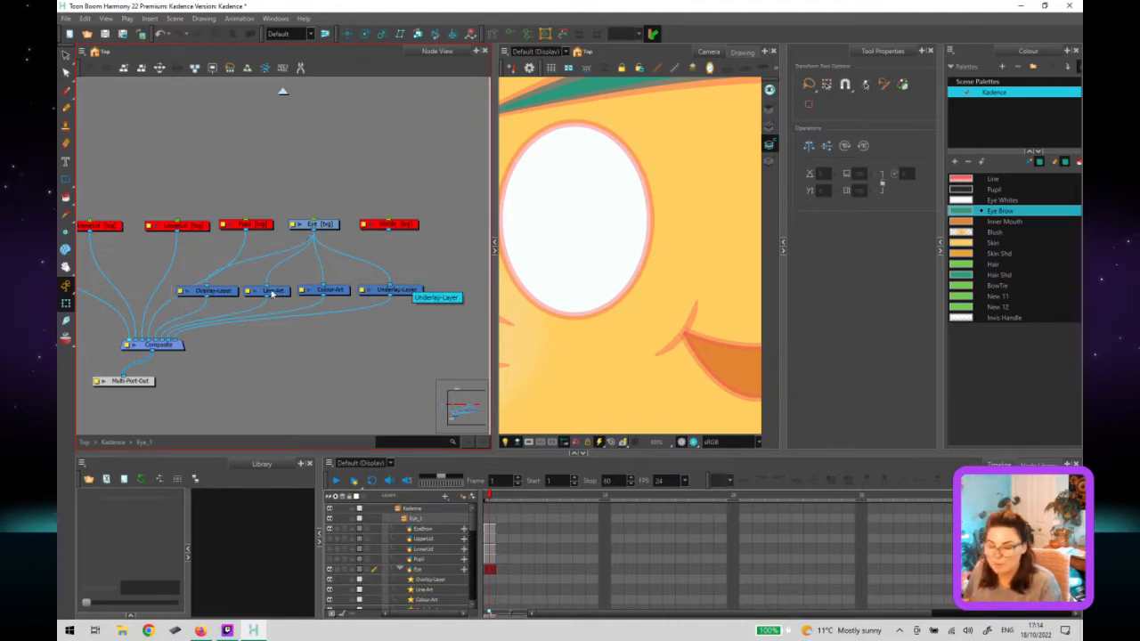
Rename the Overlay-Layer node to OL and the Line-Art node to LA.
double_click(212, 293)
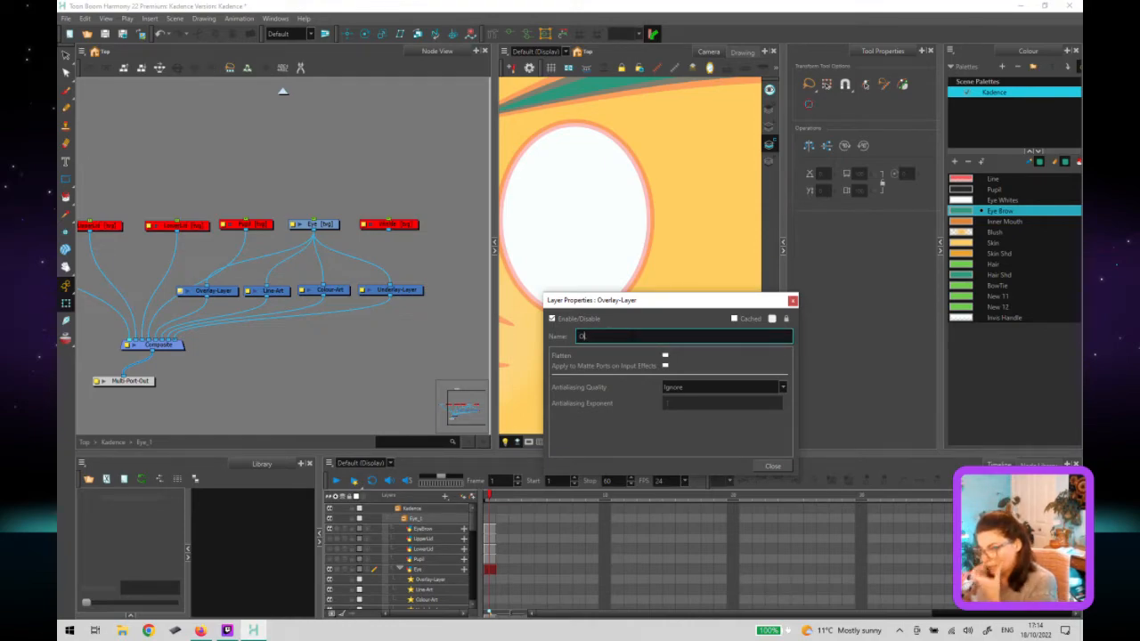
click(772, 466)
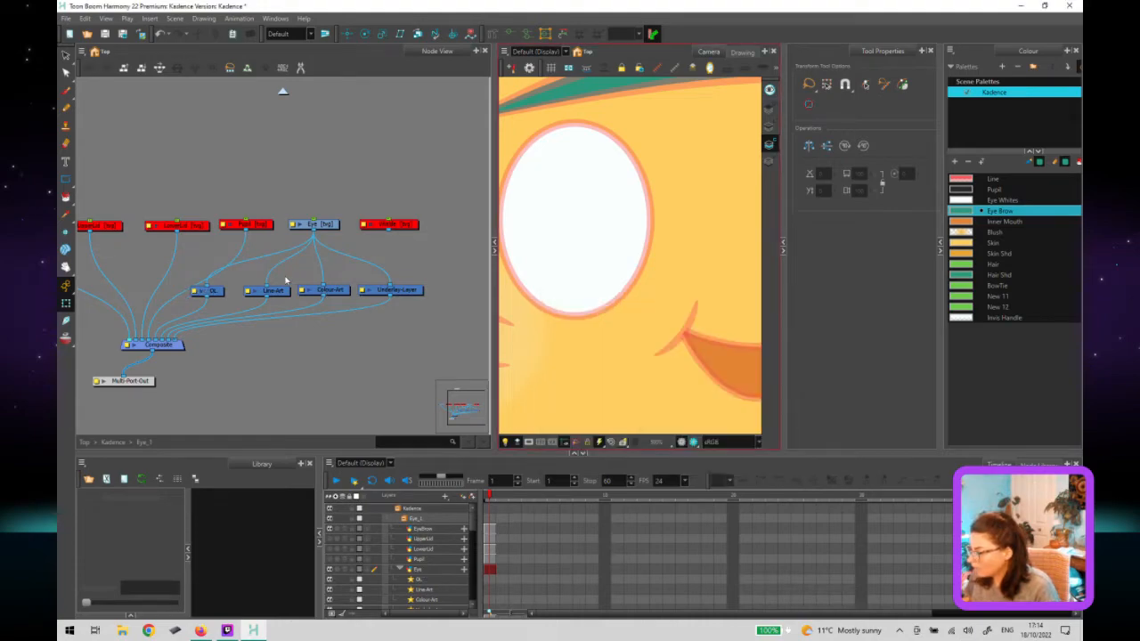
click(253, 299)
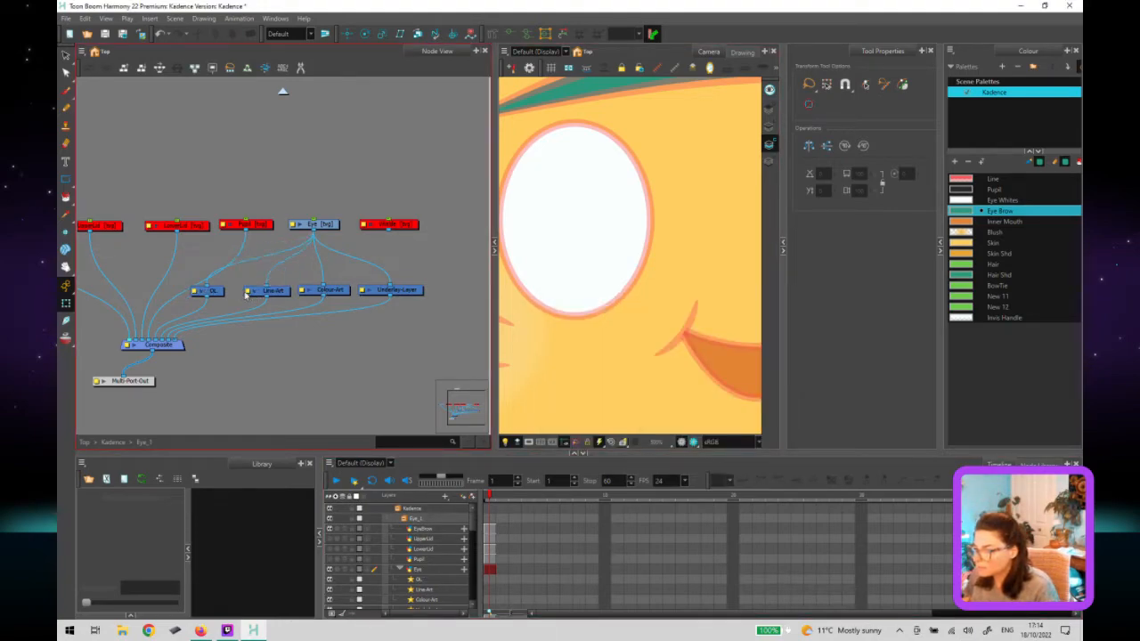
double_click(249, 294)
click(593, 337)
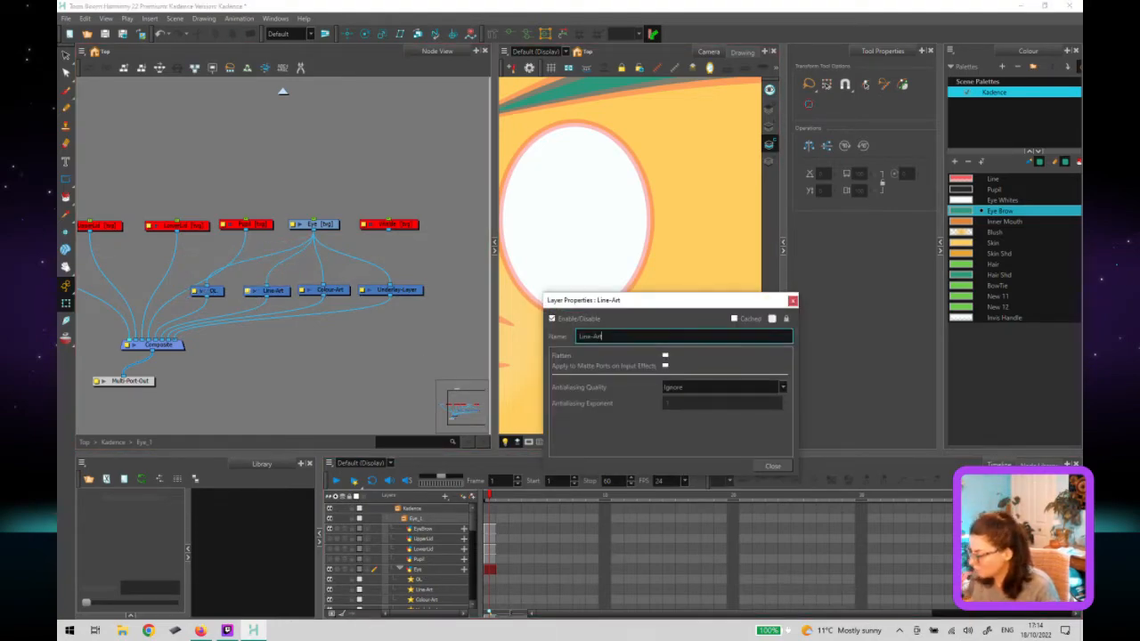
key(BackSpace)
key(BackSpace)
key(BackSpace)
key(BackSpace)
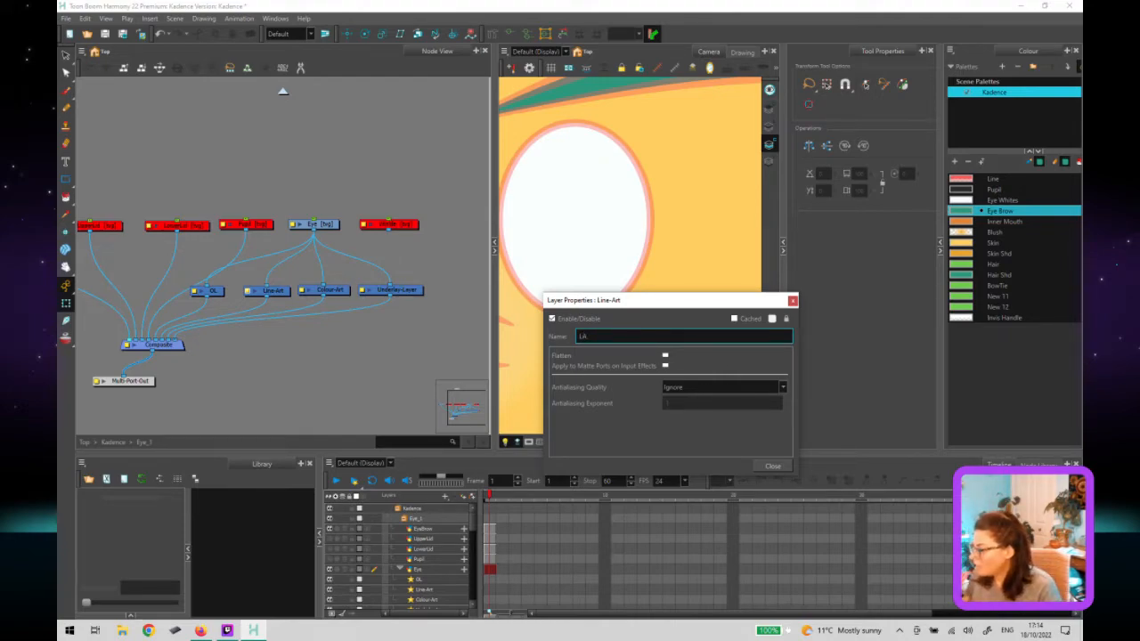
click(772, 466)
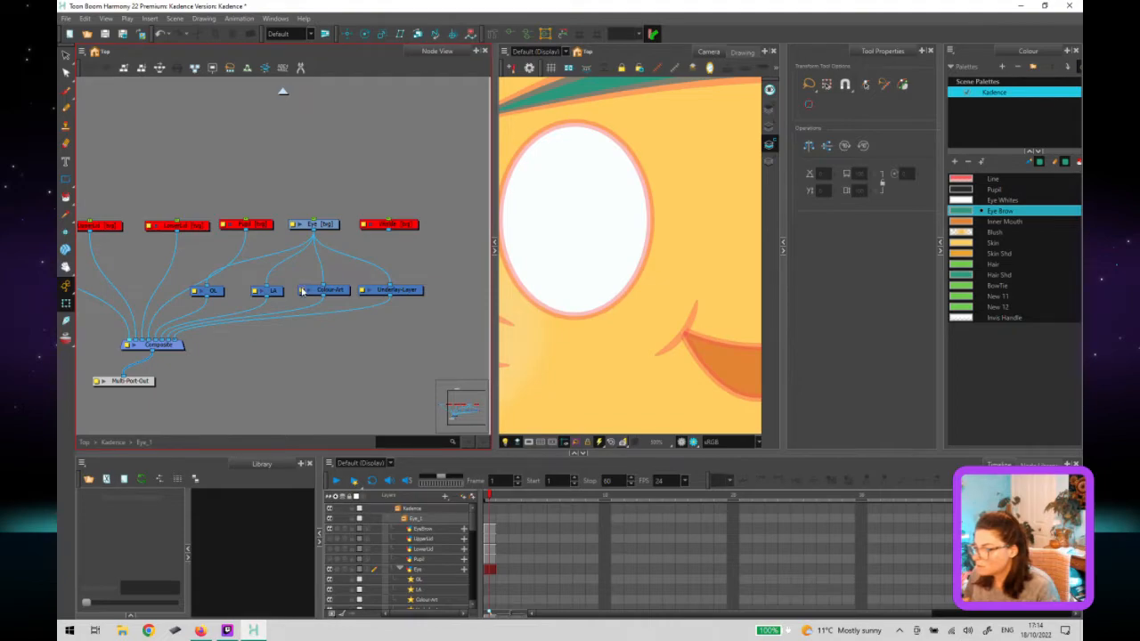
Rename the Colour-Art node to CA.
double_click(302, 292)
click(609, 336)
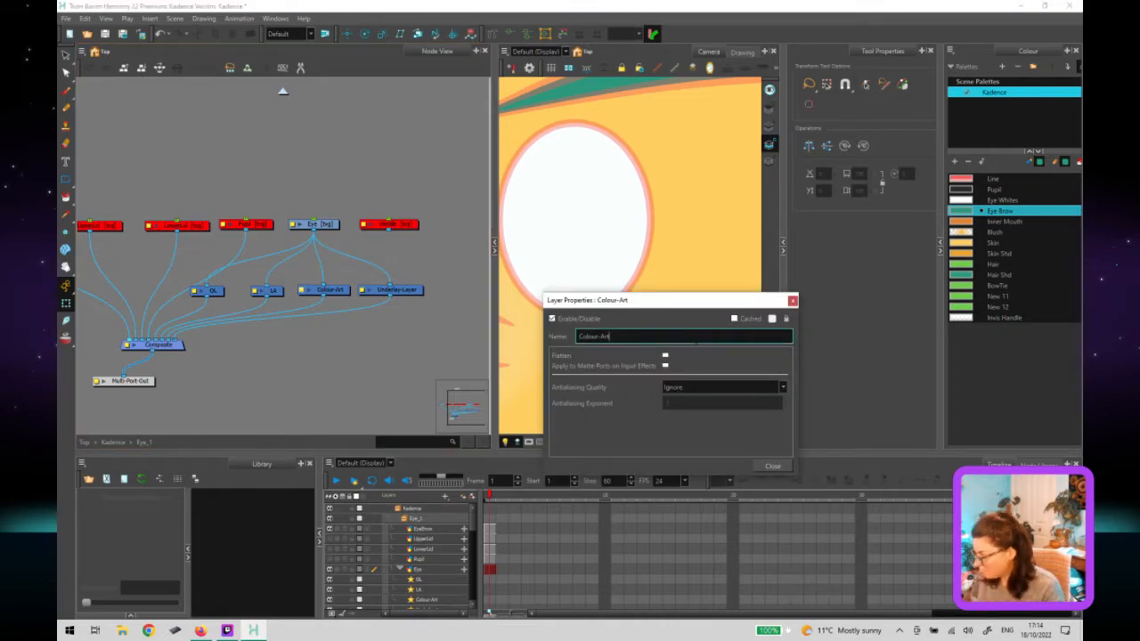
text(A)
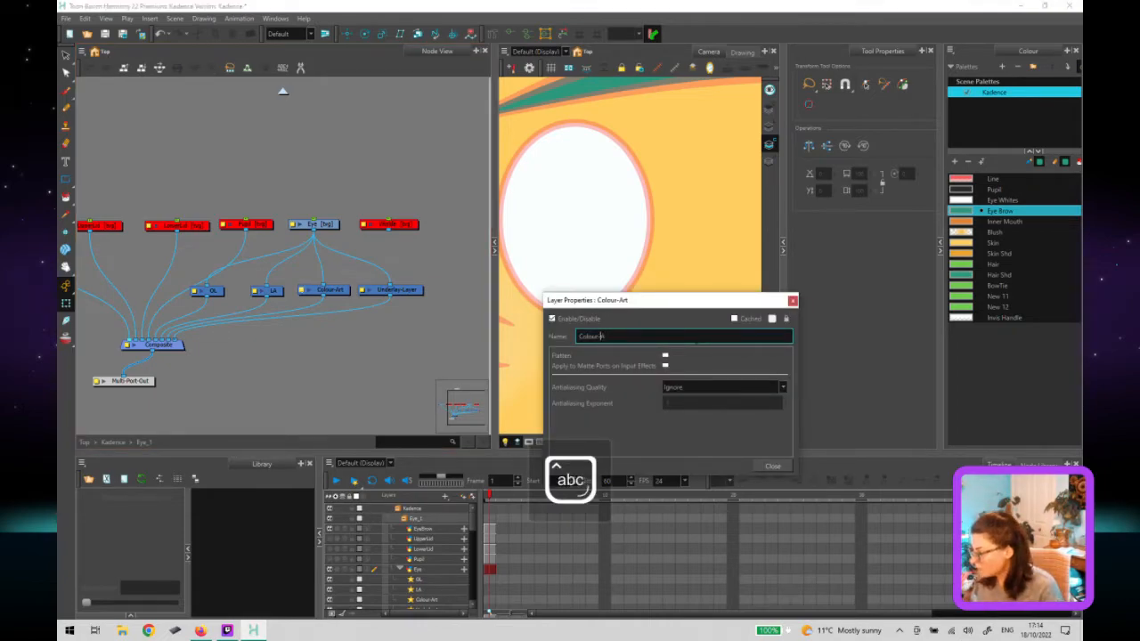
key(BackSpace)
key(BackSpace)
key(BackSpace)
key(BackSpace)
key(BackSpace)
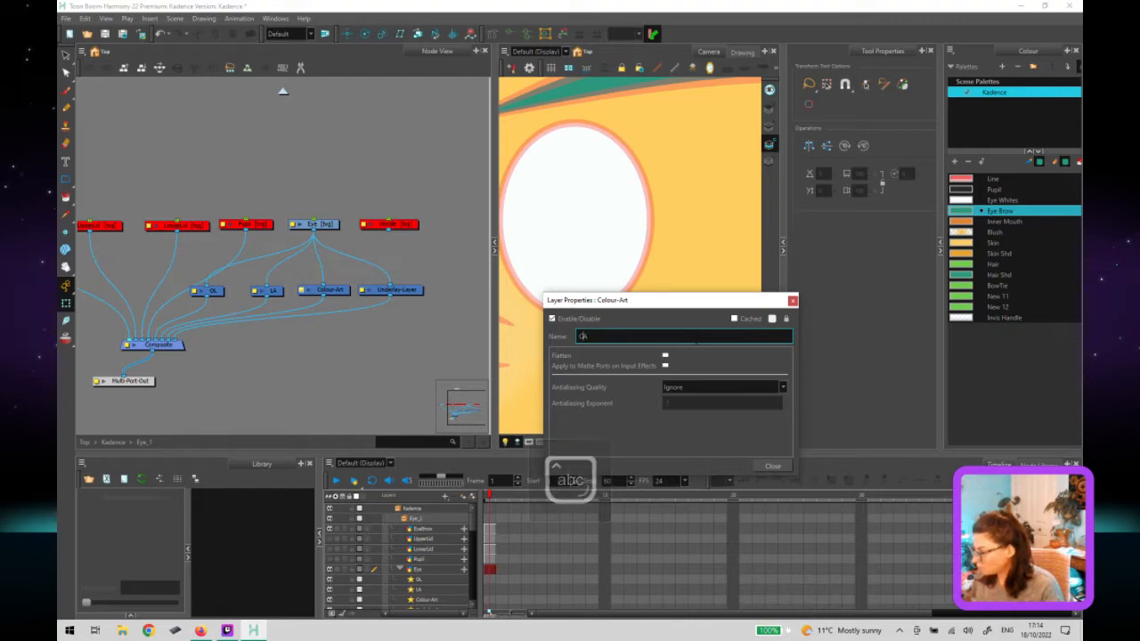
click(773, 467)
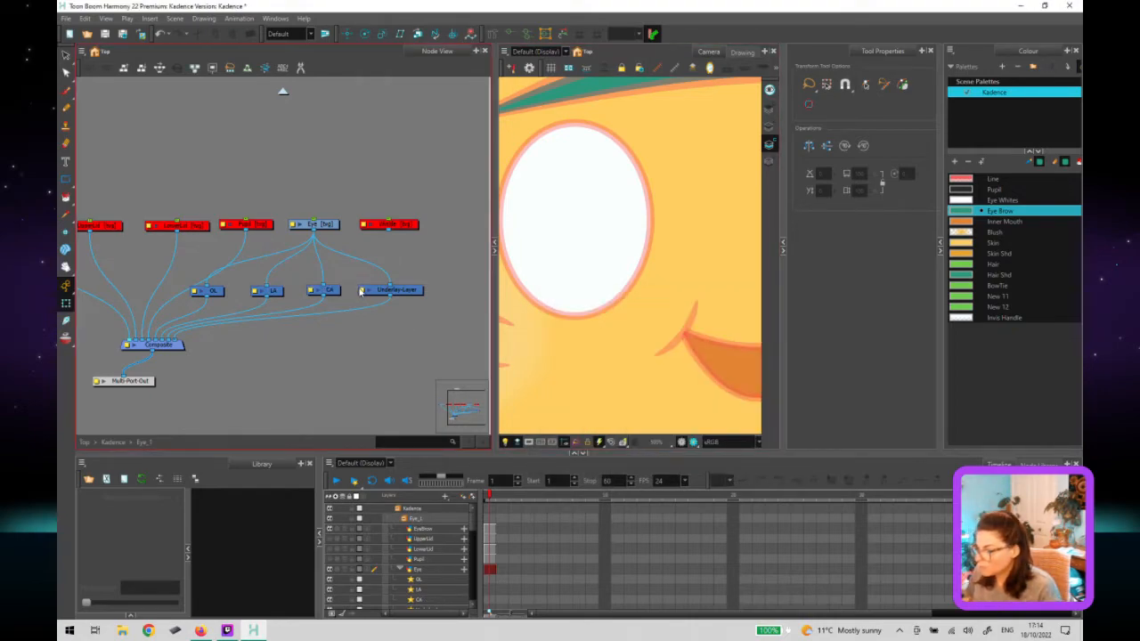
Rename the Underlay-Layer node to UL.
double_click(363, 292)
click(645, 332)
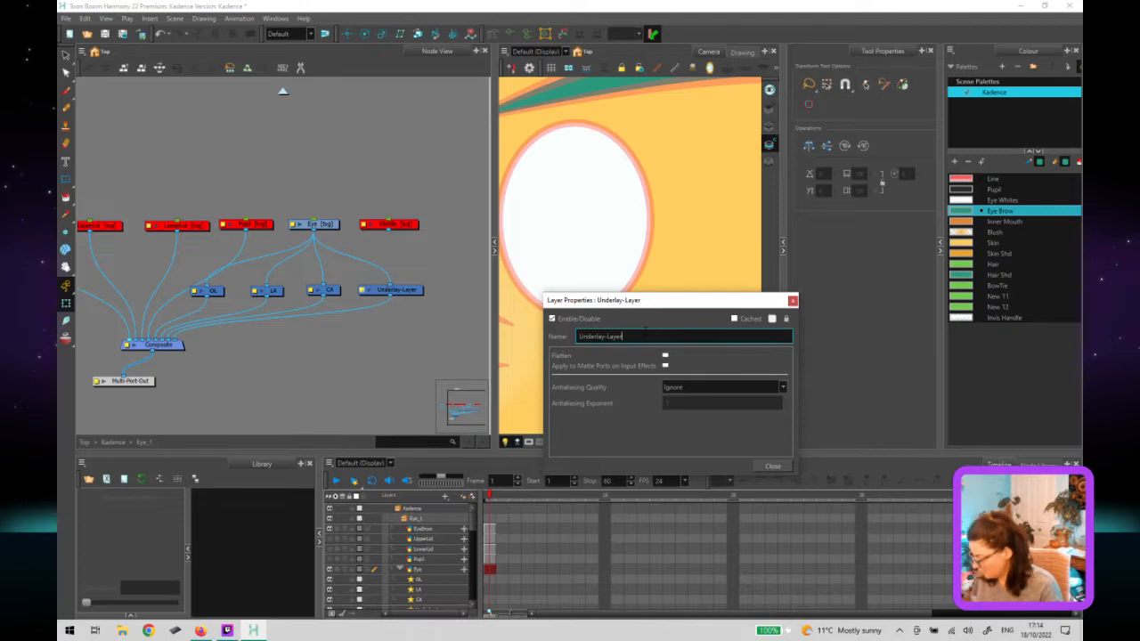
key(BackSpace)
key(BackSpace)
key(BackSpace)
key(BackSpace)
key(BackSpace)
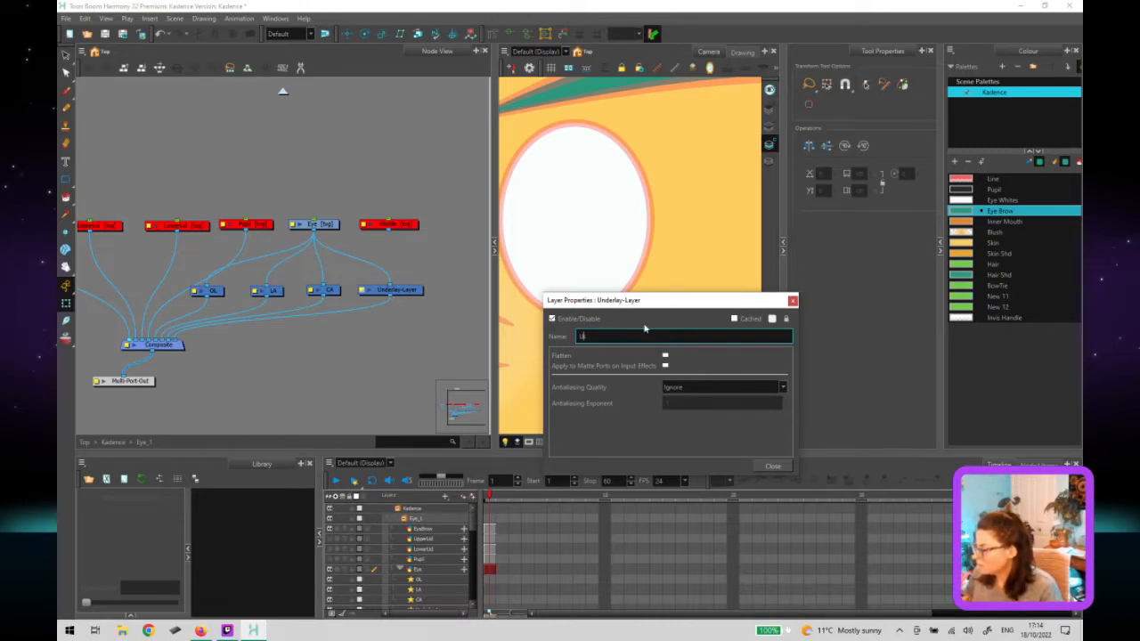
text(L)
click(771, 465)
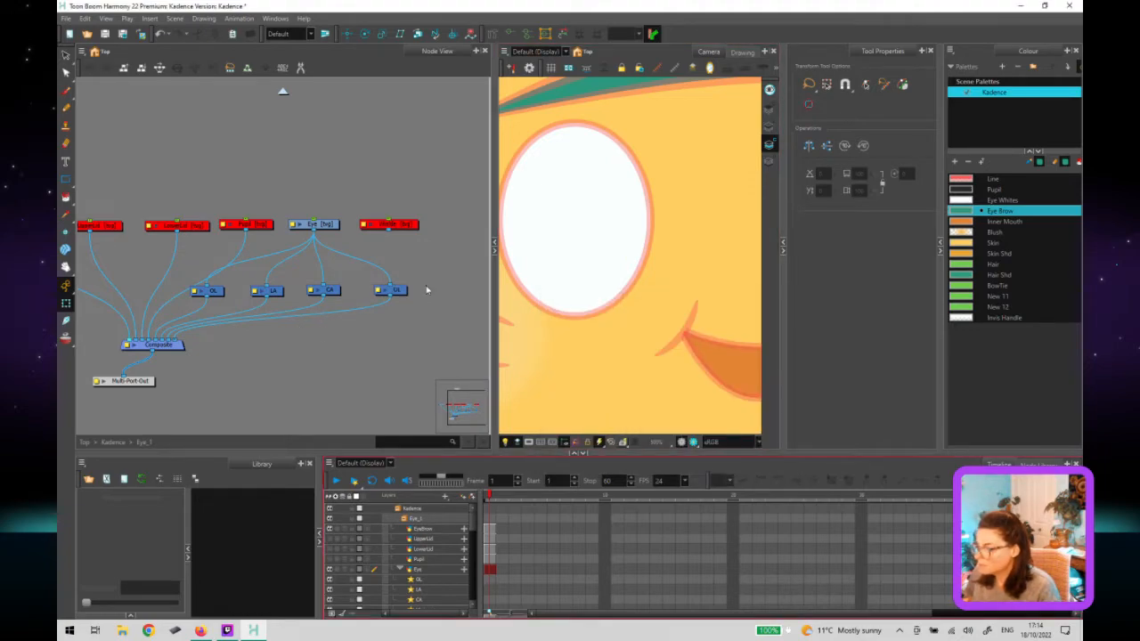
Gather the OL, LA, CA and UL nodes into a tight row directly beneath the Eye drawing.
drag(403, 293, 309, 297)
click(327, 294)
drag(223, 294, 247, 291)
click(223, 319)
drag(374, 307, 272, 279)
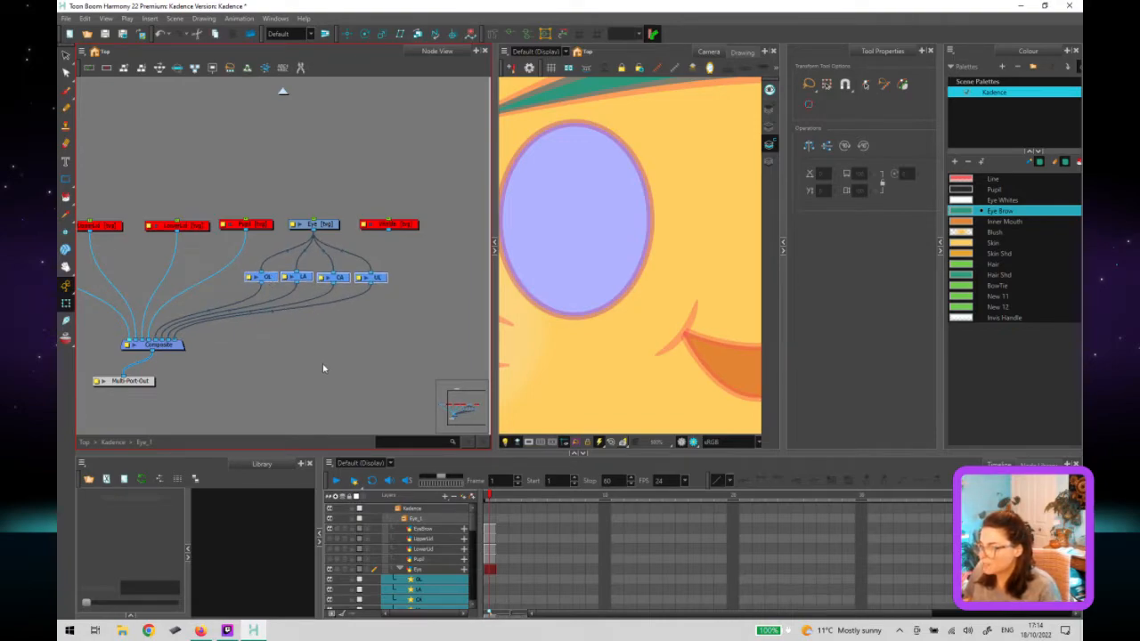
click(324, 365)
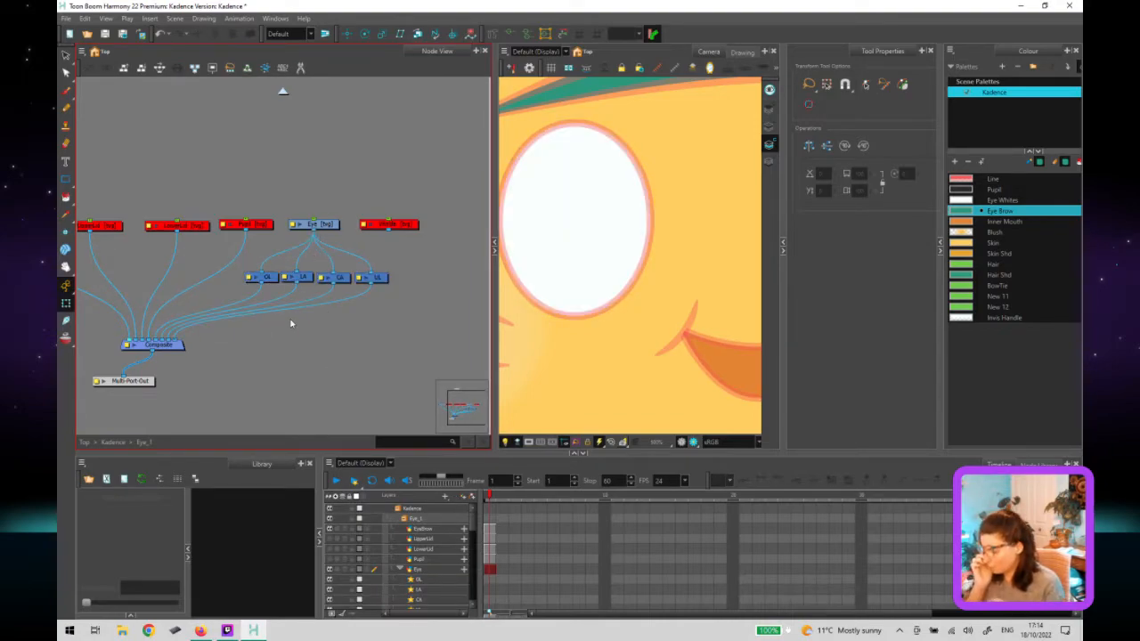
Add an Auto-Patch node just below the row of art-layer nodes.
key(Tab)
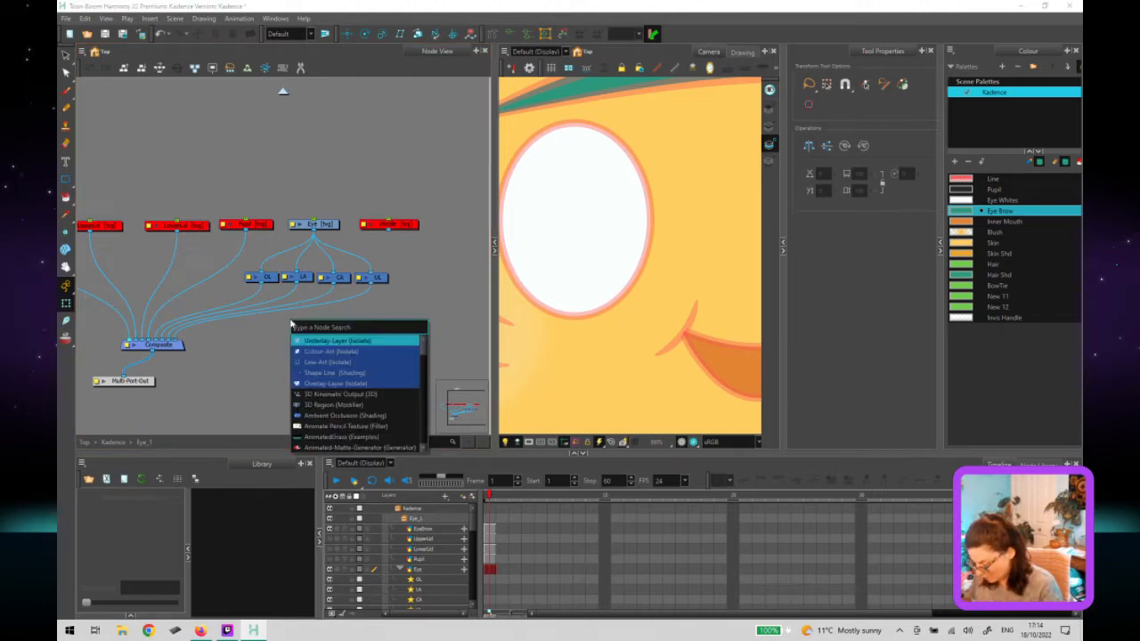
text(au)
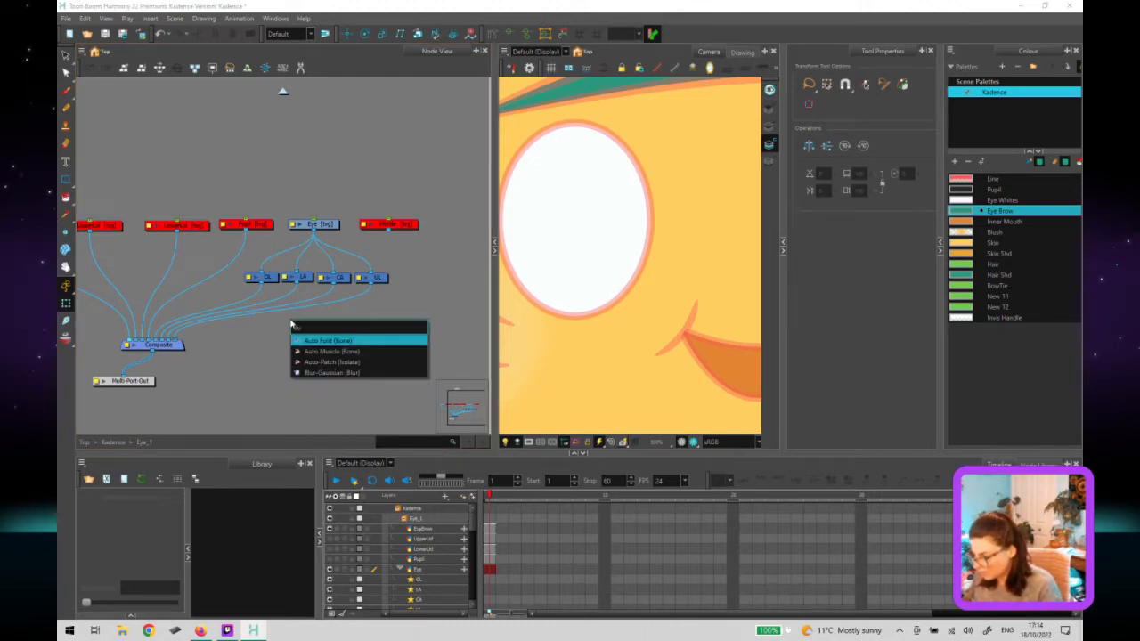
key(Down)
key(Down)
key(Return)
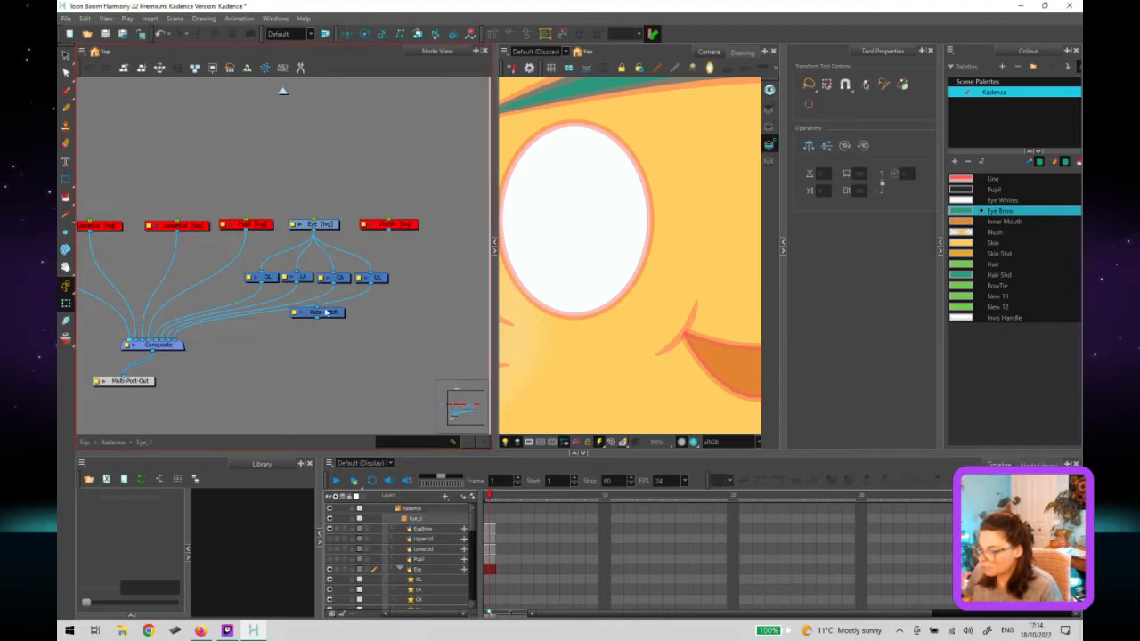
Rename the Auto-Patch node to AP and move it up close beneath the LA and CA nodes.
double_click(302, 313)
click(633, 335)
key(BackSpace)
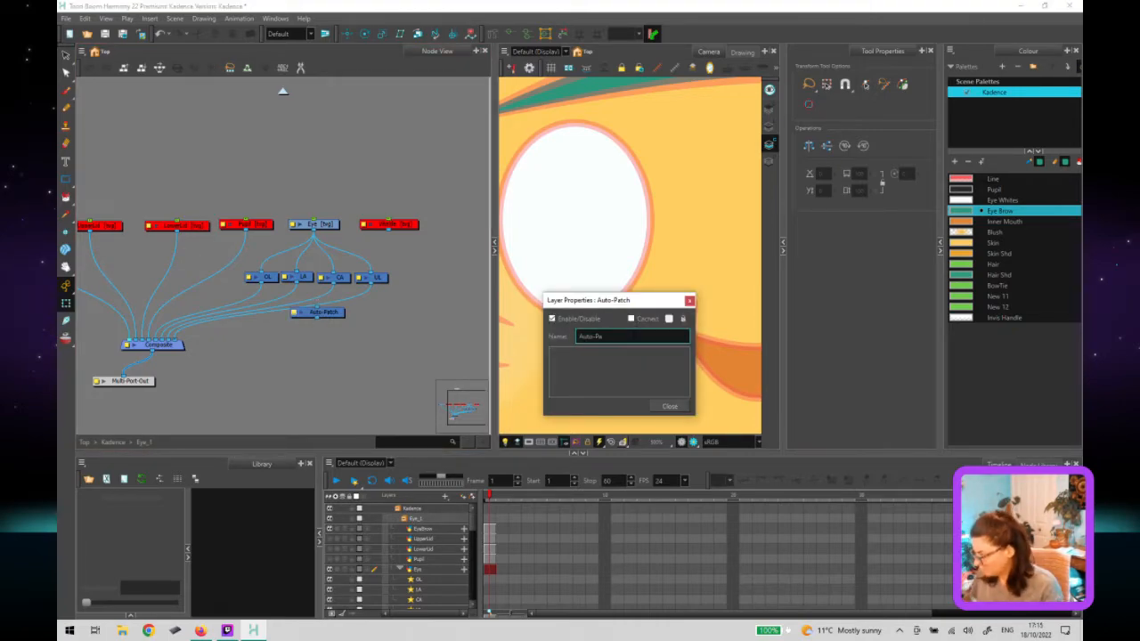
key(BackSpace)
key(BackSpace)
text(P)
click(666, 406)
drag(328, 306, 329, 289)
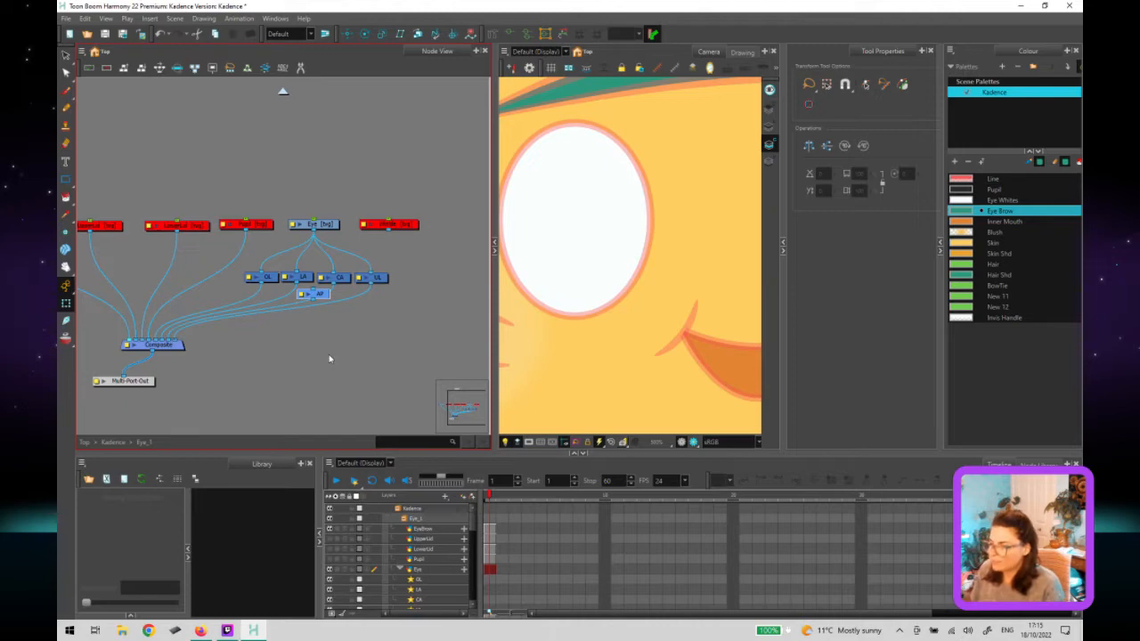
drag(313, 287, 313, 233)
click(309, 289)
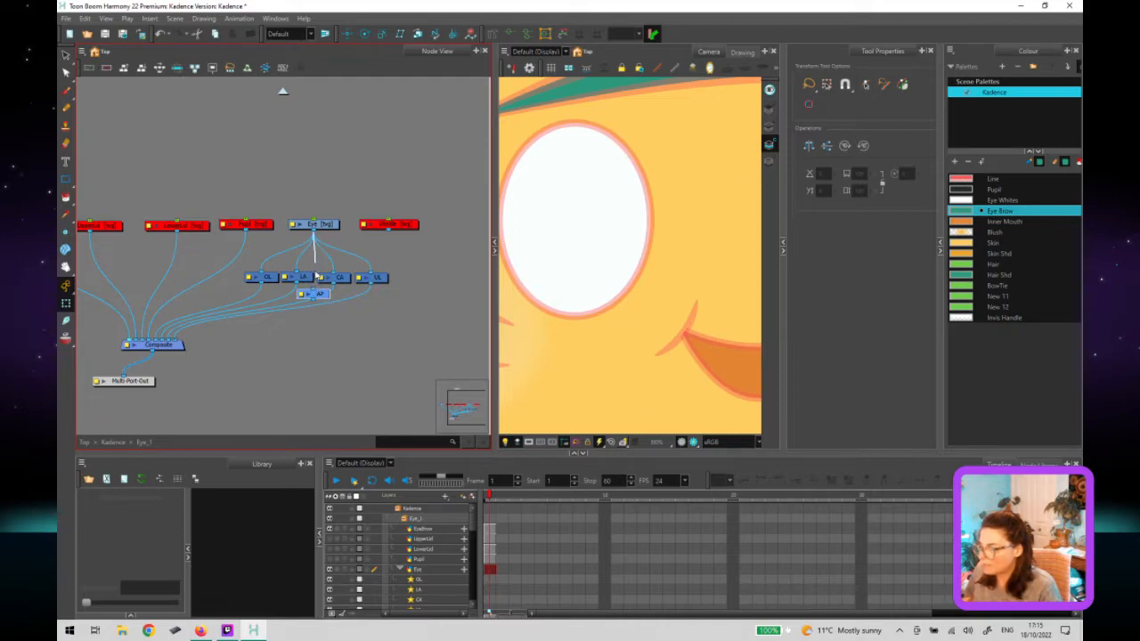
click(314, 264)
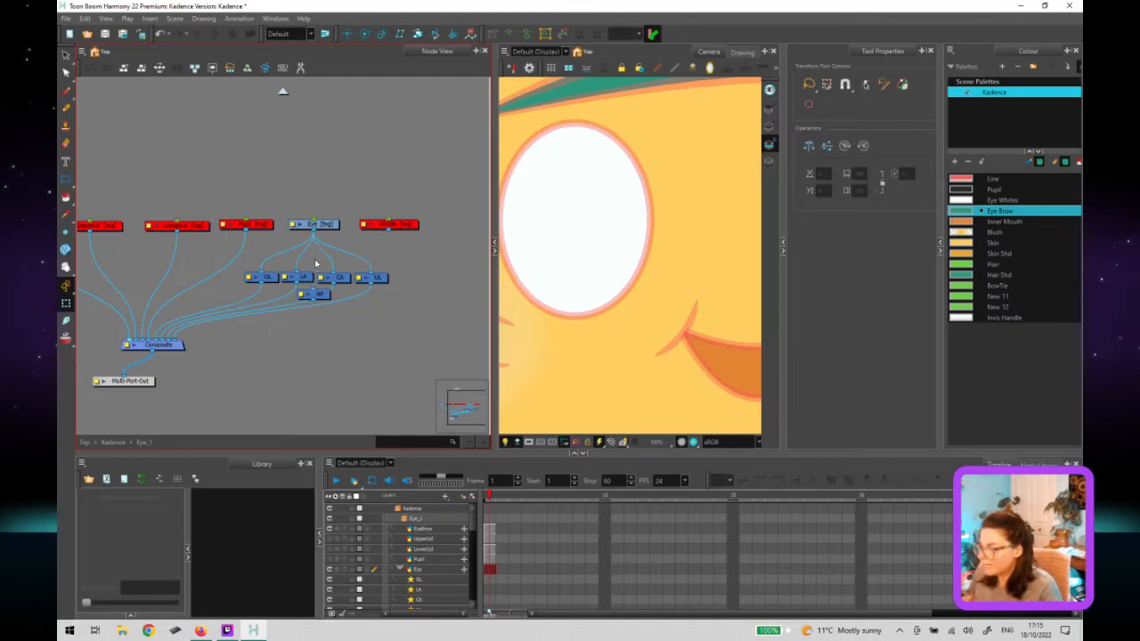
From the OL node's colour picker, store light green #aaff7f as the first custom colour and close the picker.
double_click(252, 279)
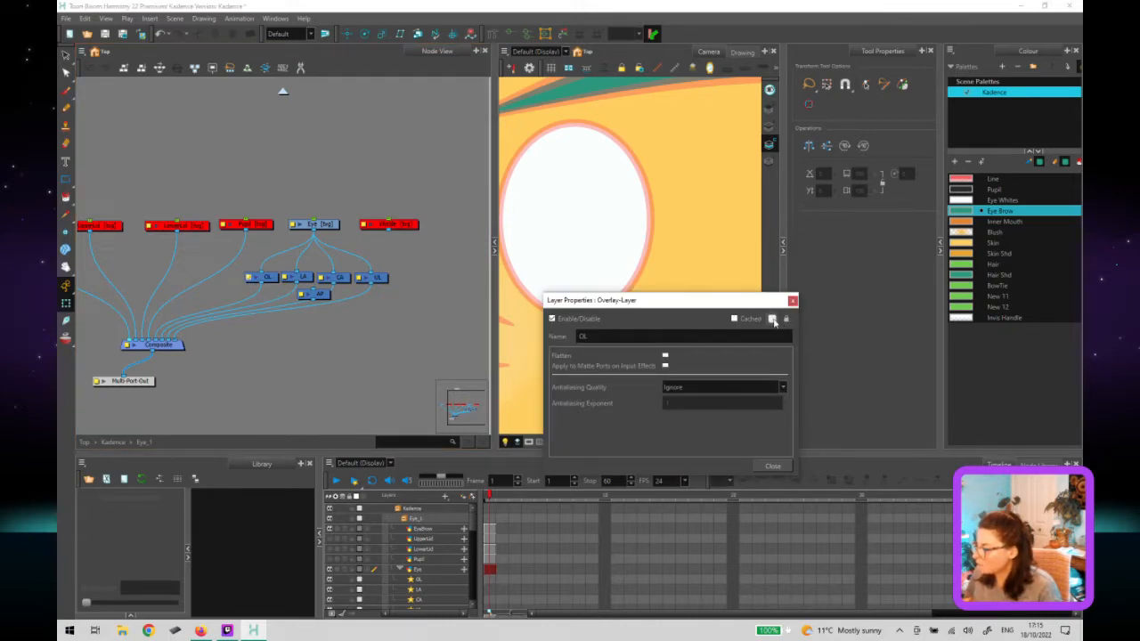
click(772, 319)
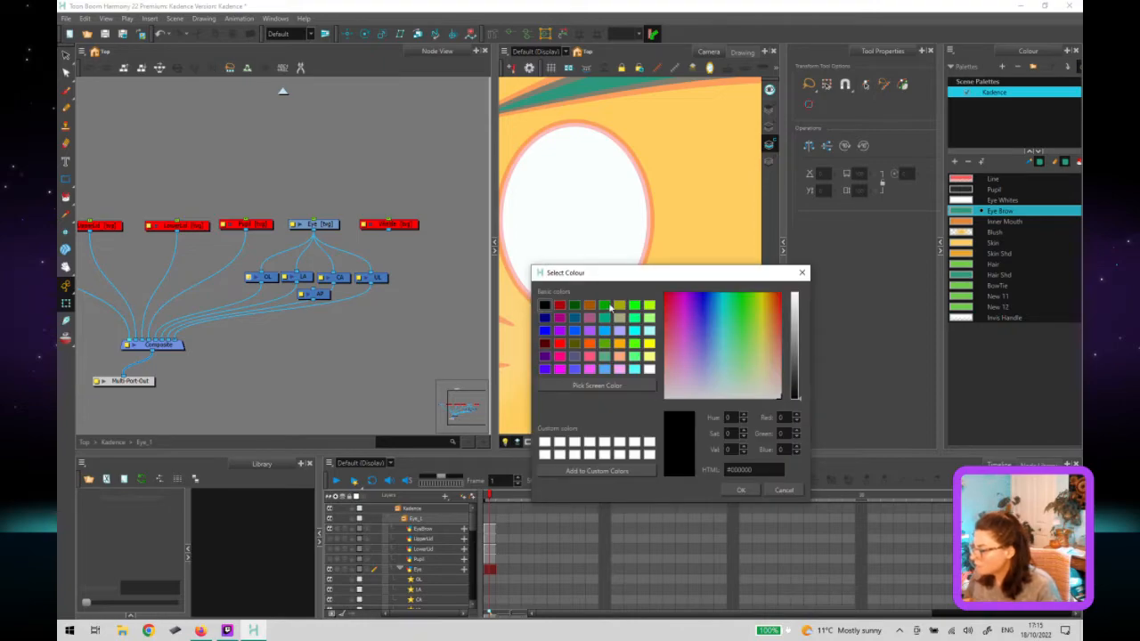
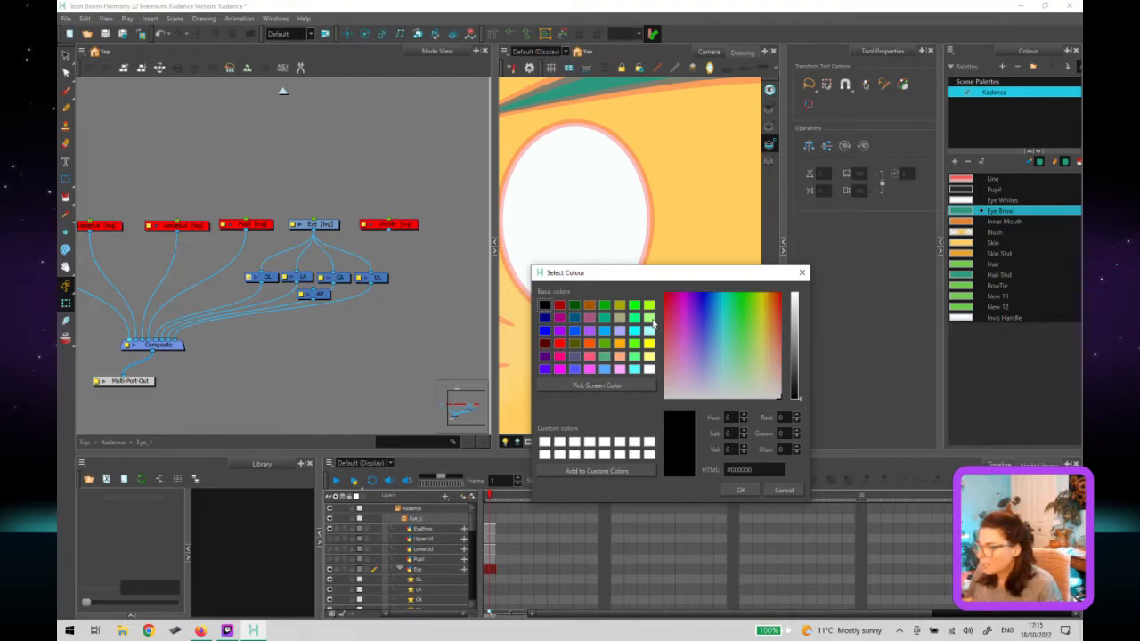
click(649, 317)
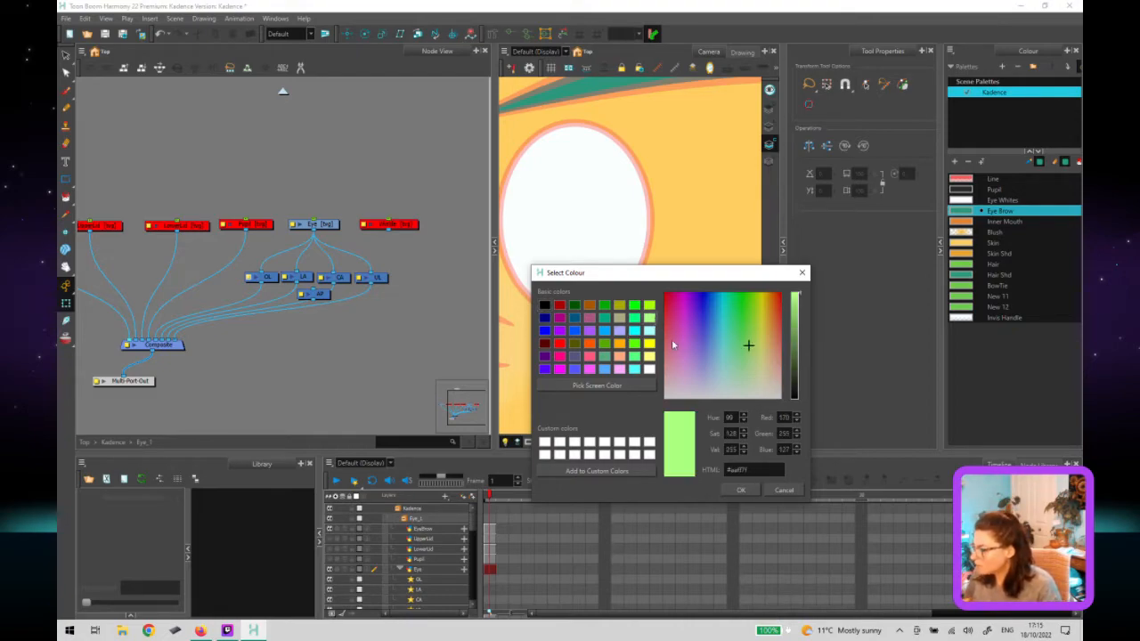
drag(649, 318, 544, 442)
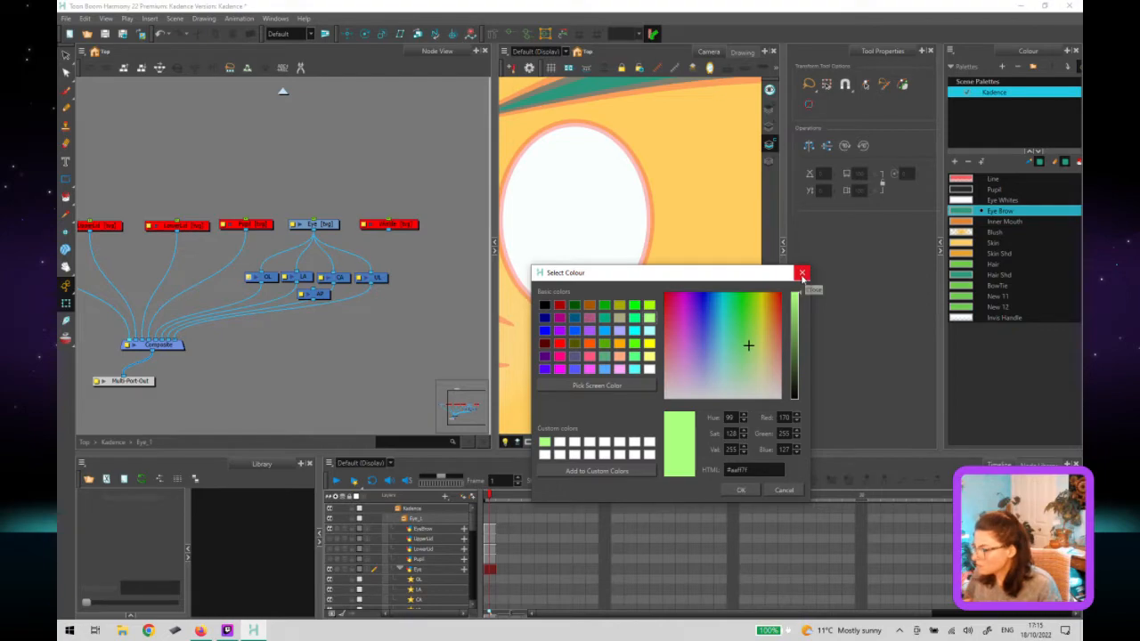
click(802, 274)
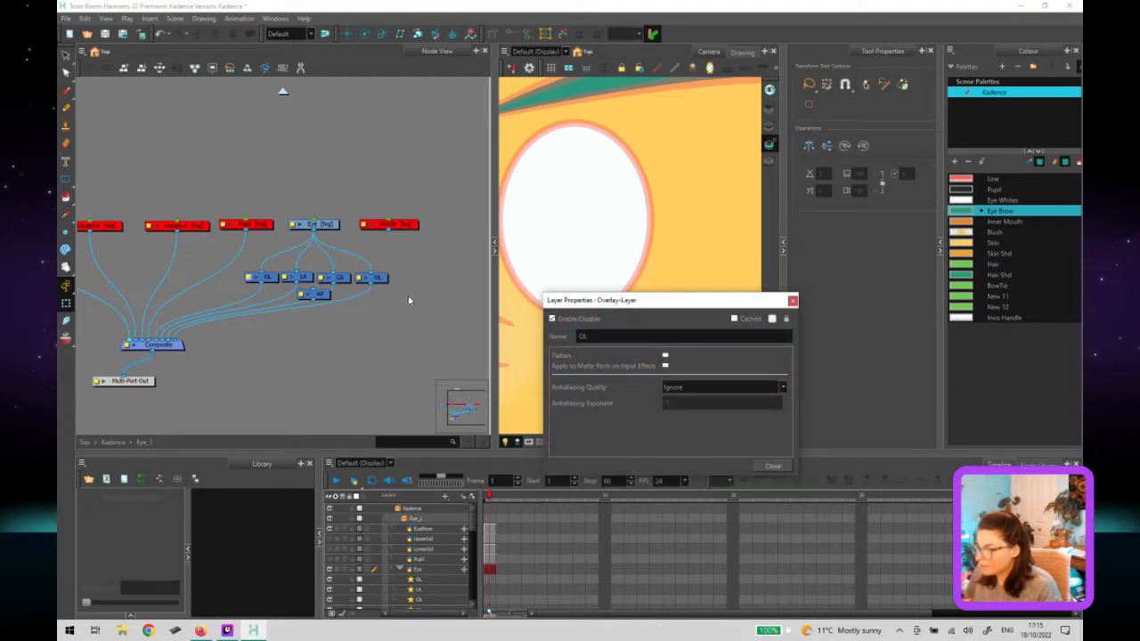
Set the OL node's colour to light green #aaff7f.
click(772, 319)
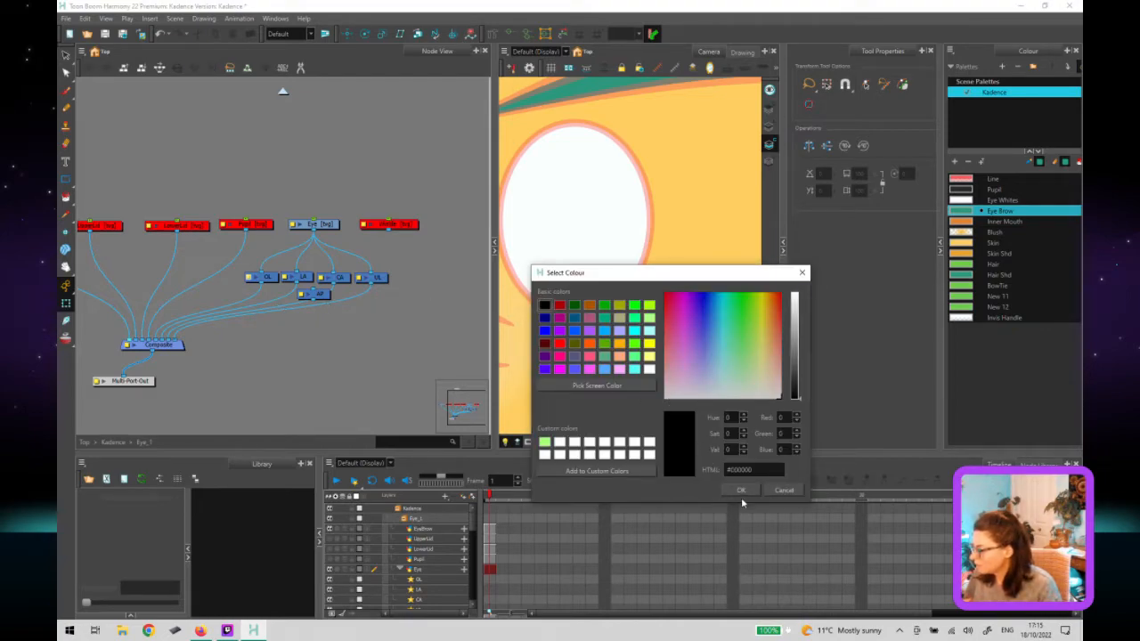
click(650, 318)
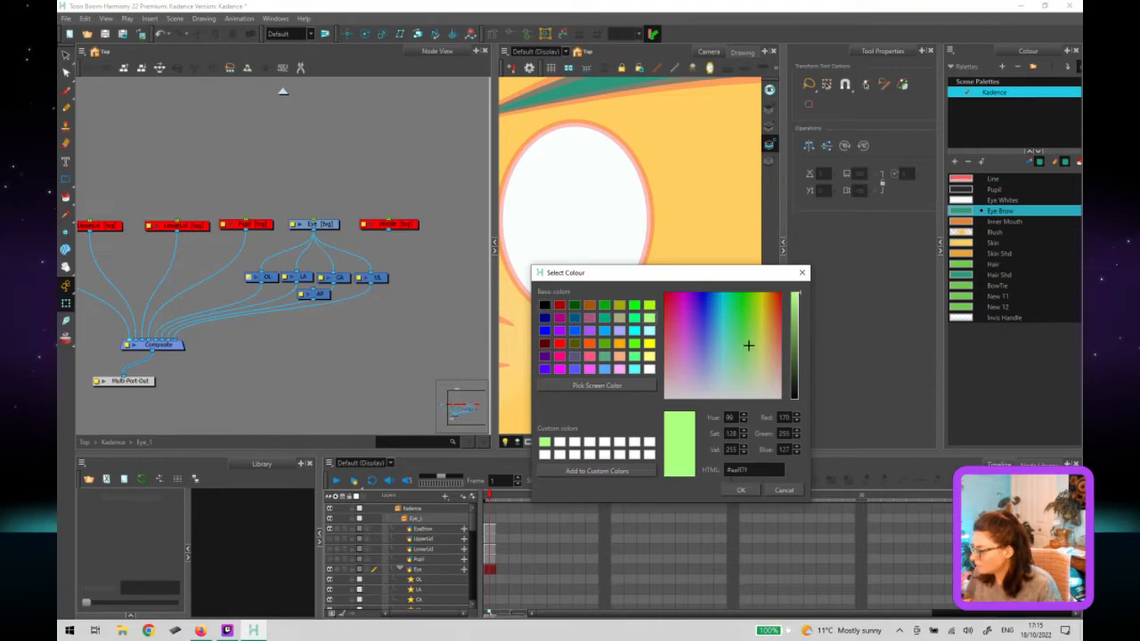
click(742, 490)
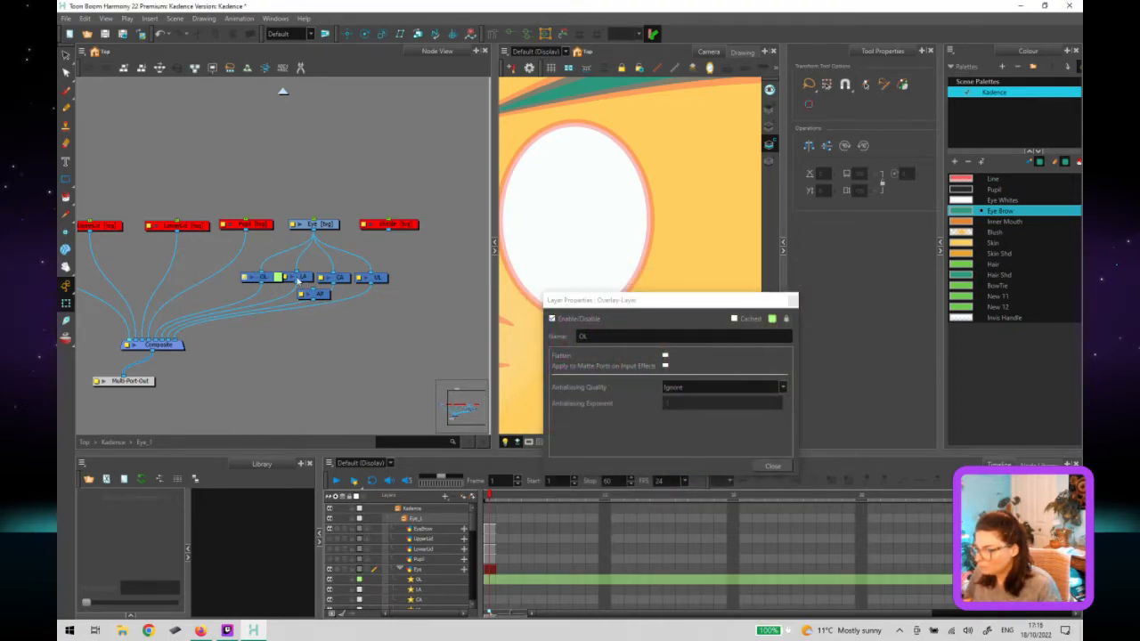
Set the LA node's colour to bright green #00ff00 and store it as the second custom colour.
click(287, 279)
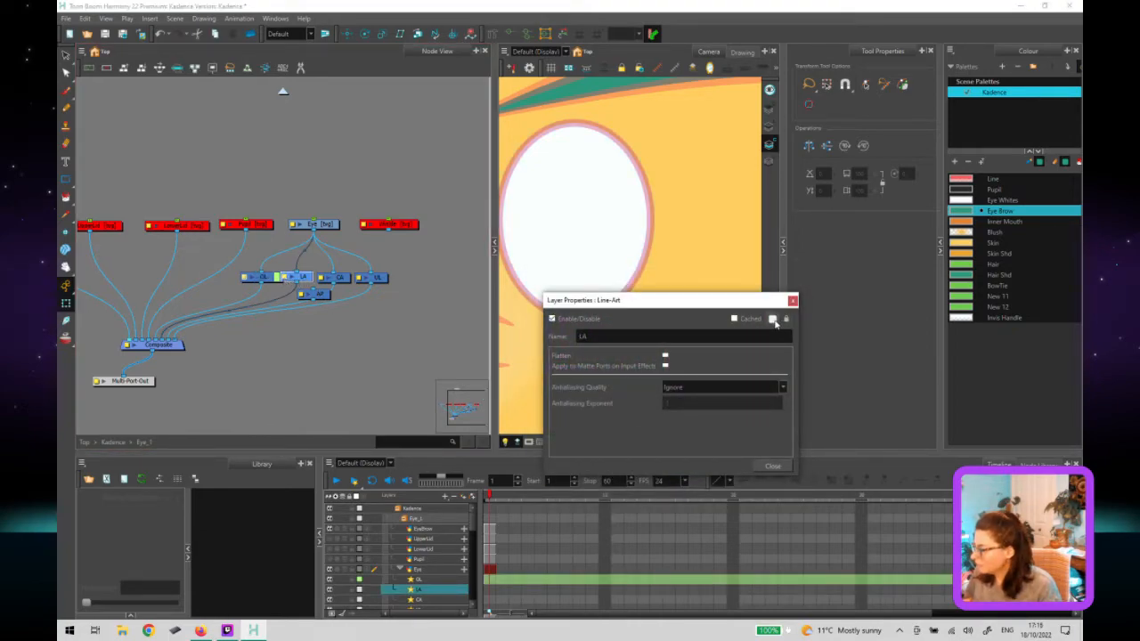
click(771, 317)
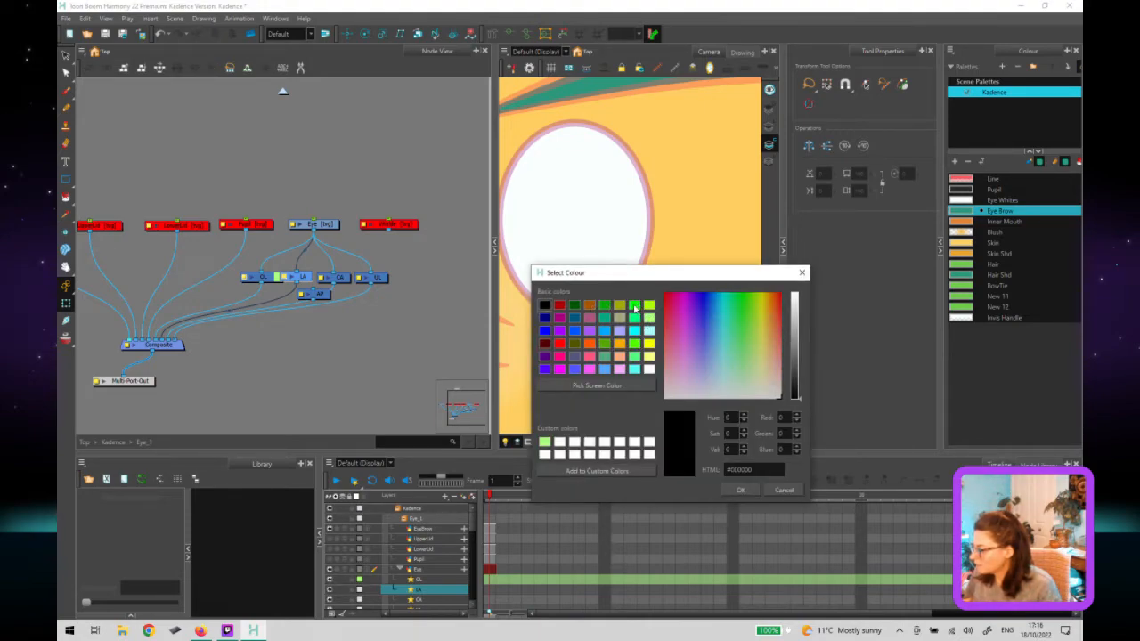
click(633, 304)
drag(635, 310, 561, 444)
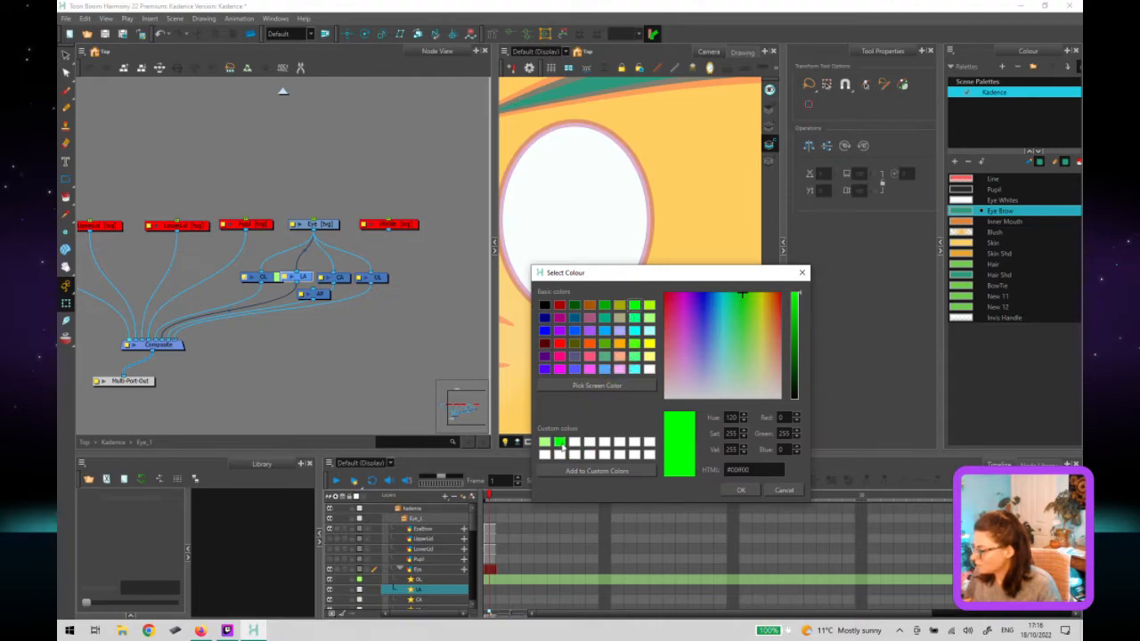
click(738, 491)
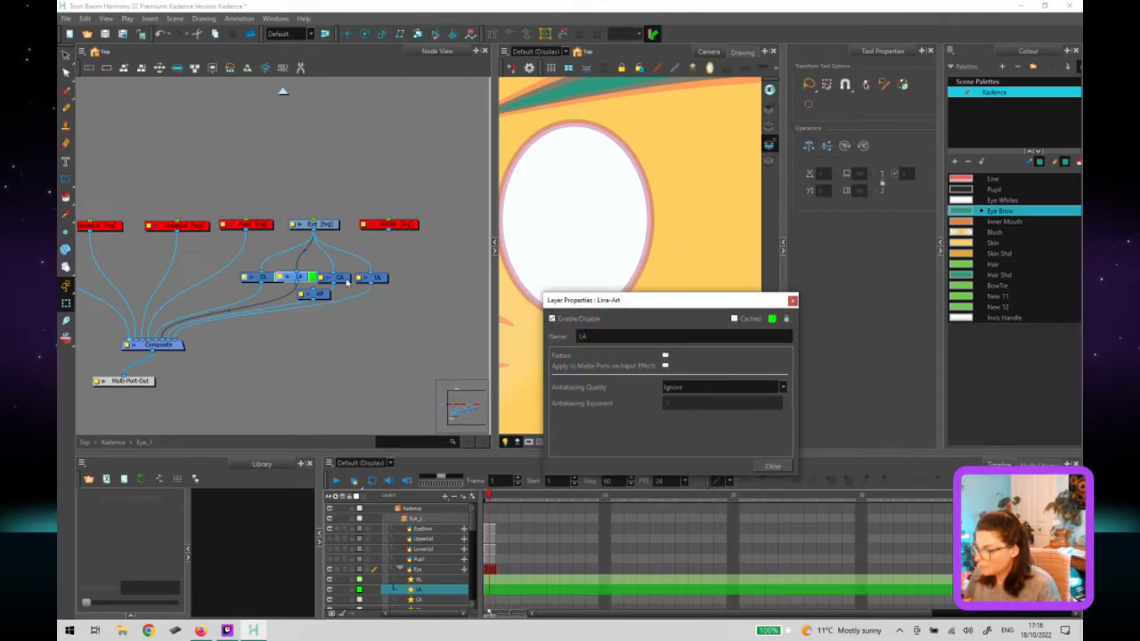
Set the CA node's colour to medium green, store it as the third custom colour, and close the open layer properties.
click(319, 281)
click(337, 276)
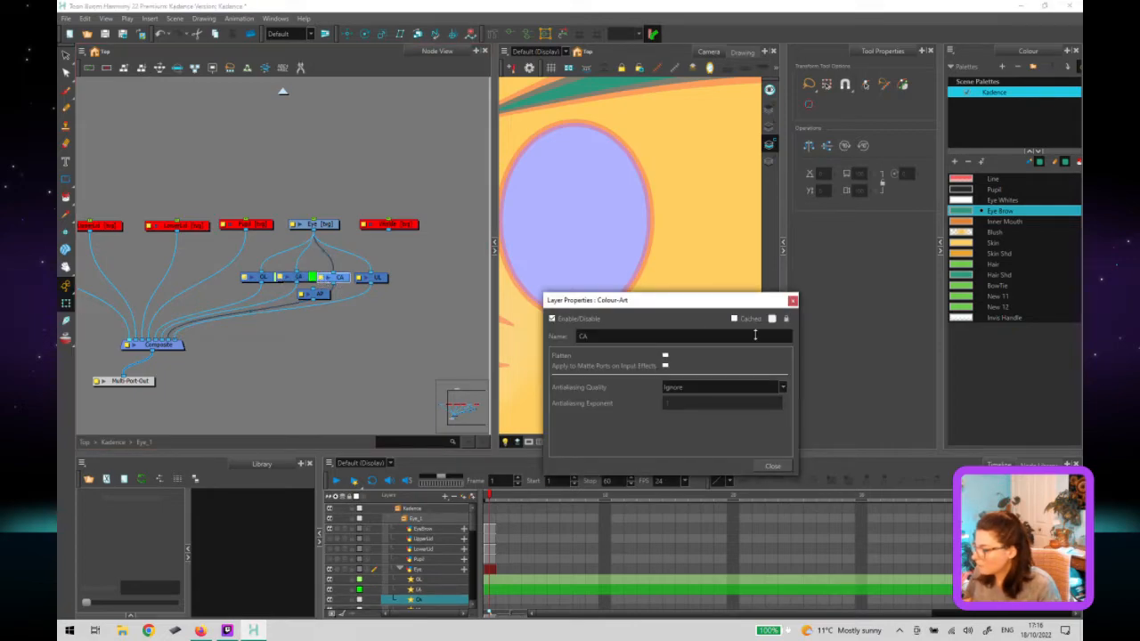
click(772, 320)
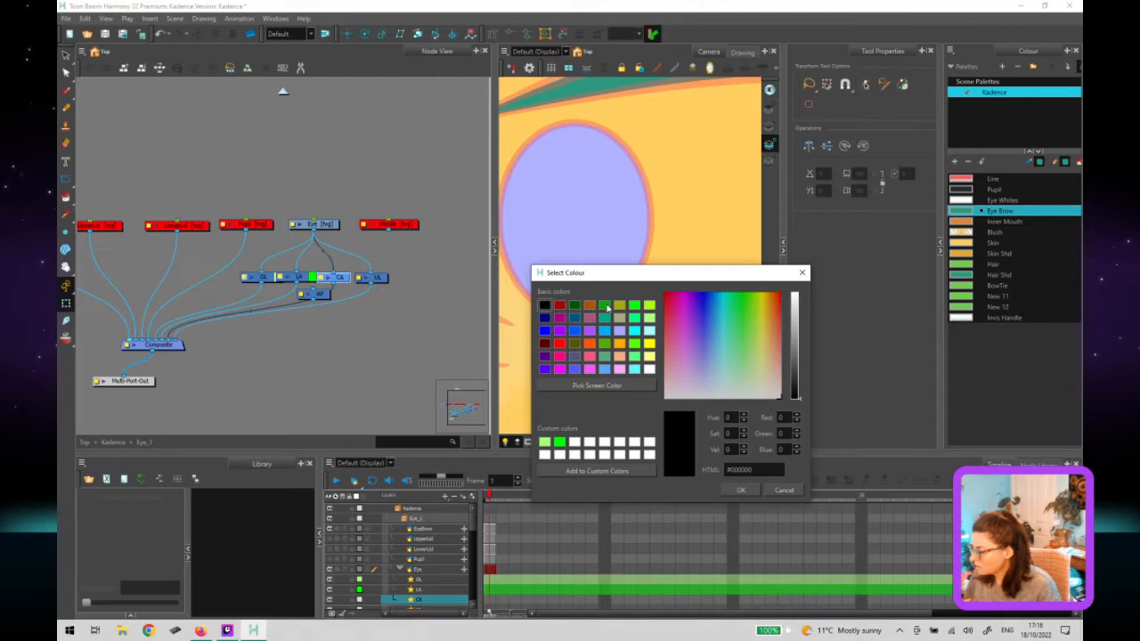
click(606, 307)
drag(606, 308, 573, 442)
click(739, 490)
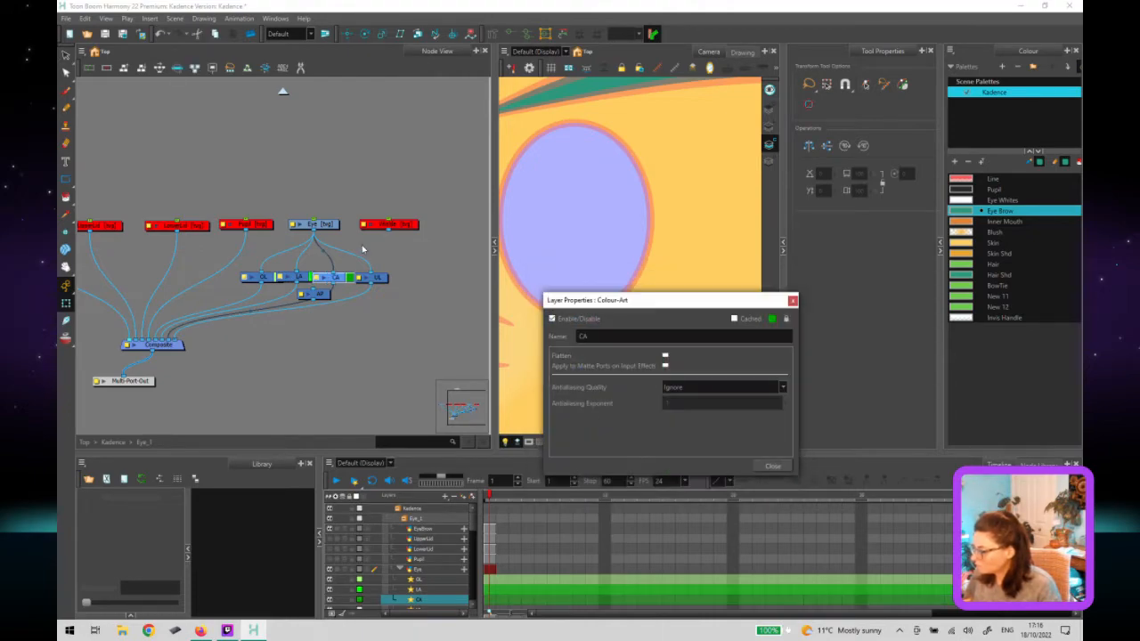
click(777, 467)
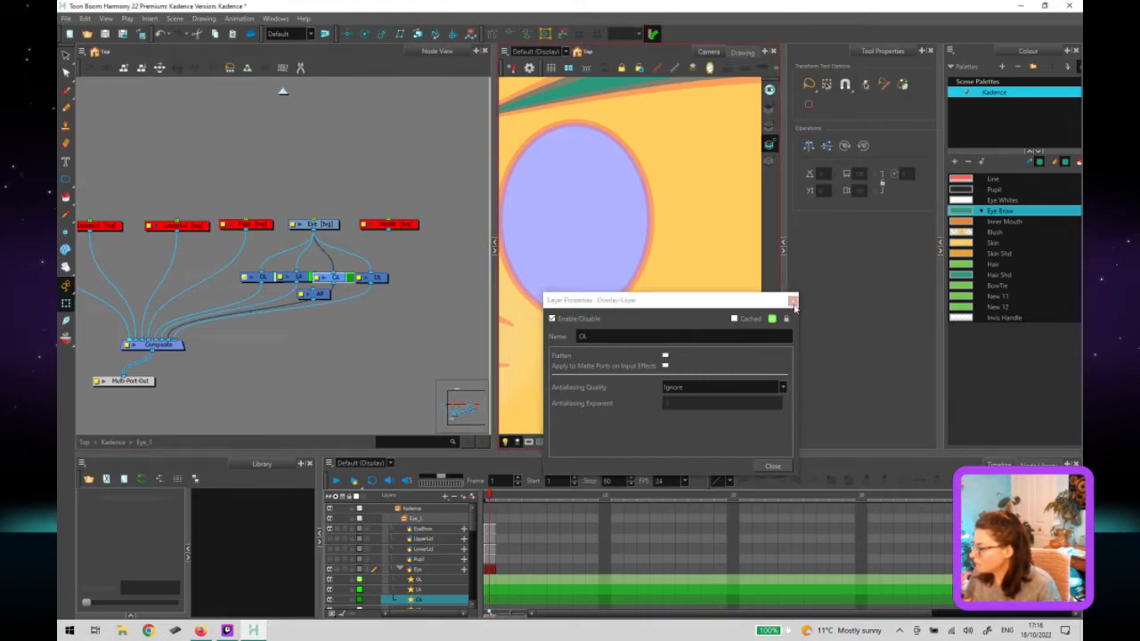
click(789, 300)
Set the UL node's colour to very dark green #003100, keeping it as the fourth custom colour.
click(359, 278)
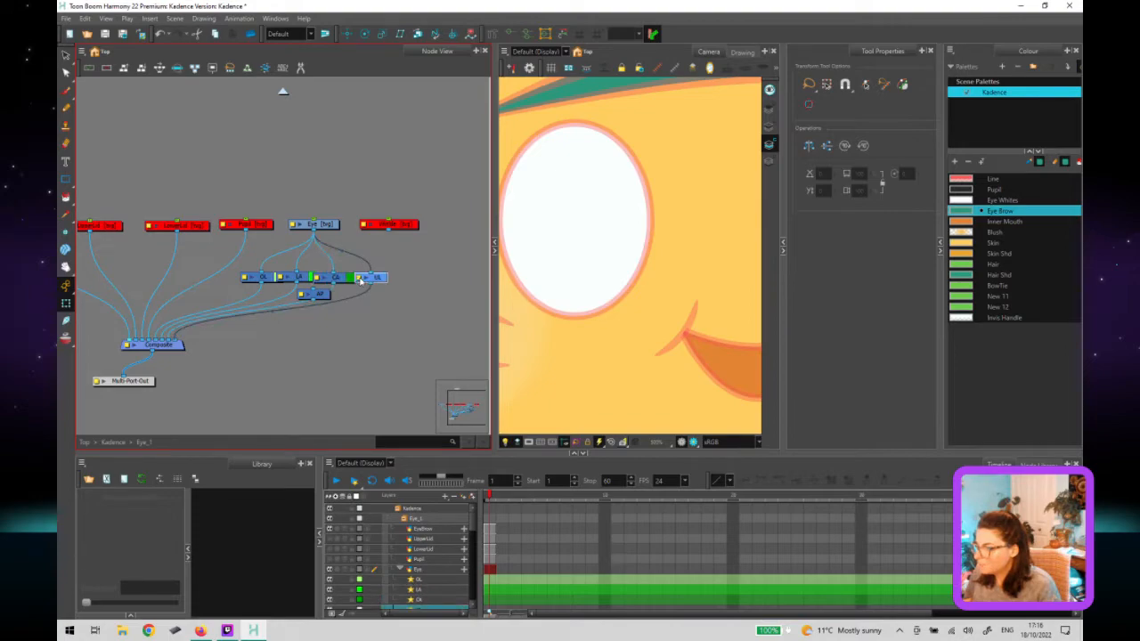
double_click(359, 278)
click(771, 319)
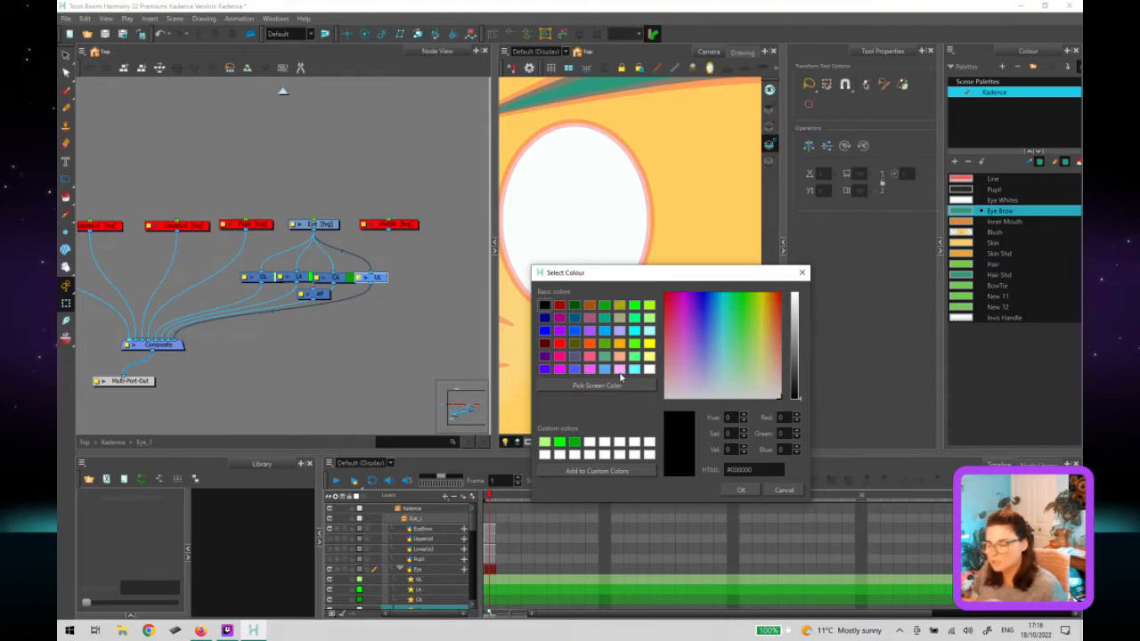
drag(574, 304, 591, 443)
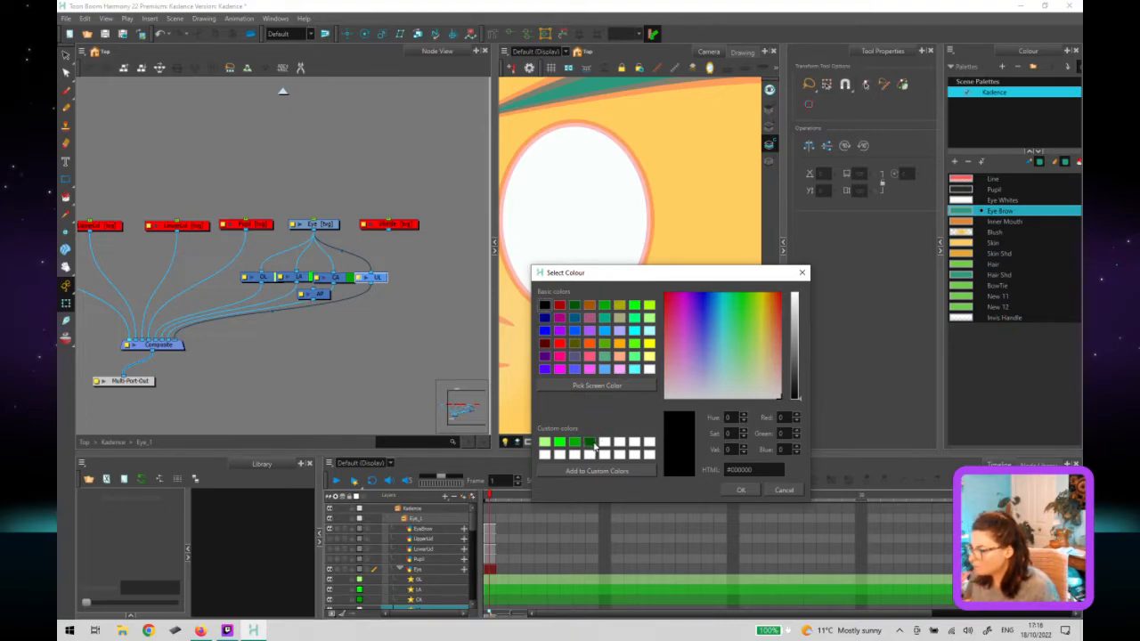
click(591, 443)
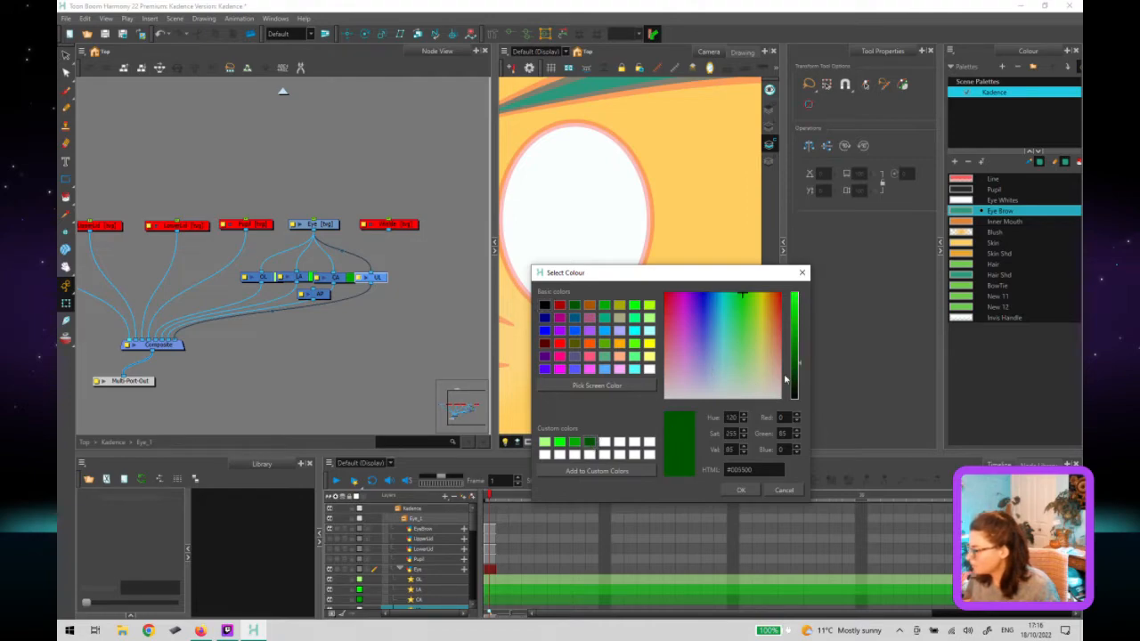
drag(800, 367, 800, 378)
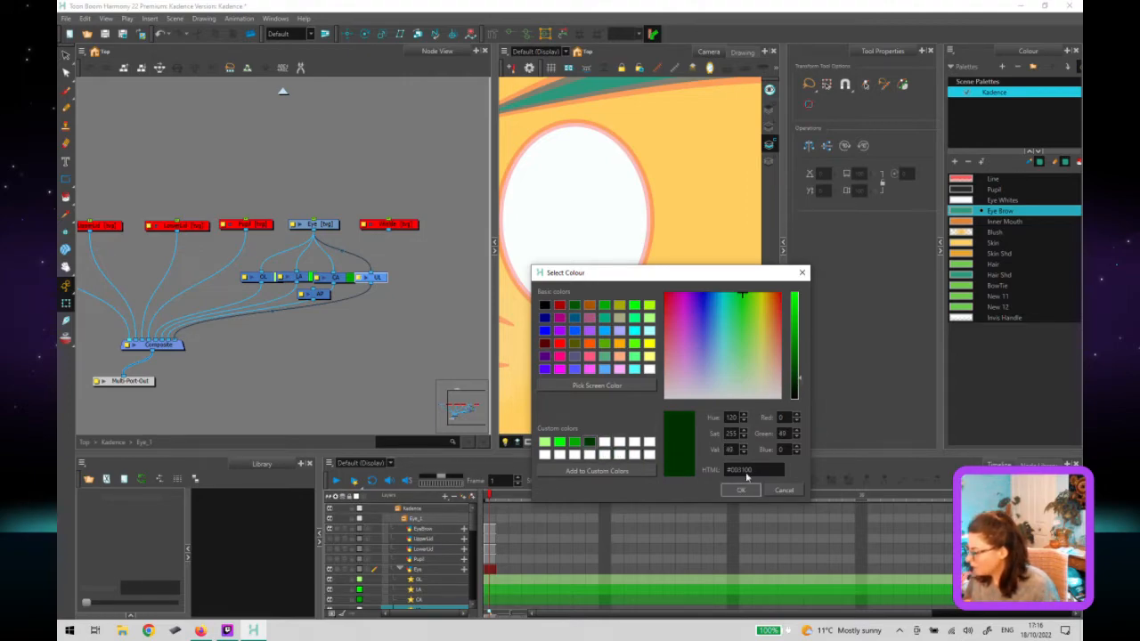
click(771, 469)
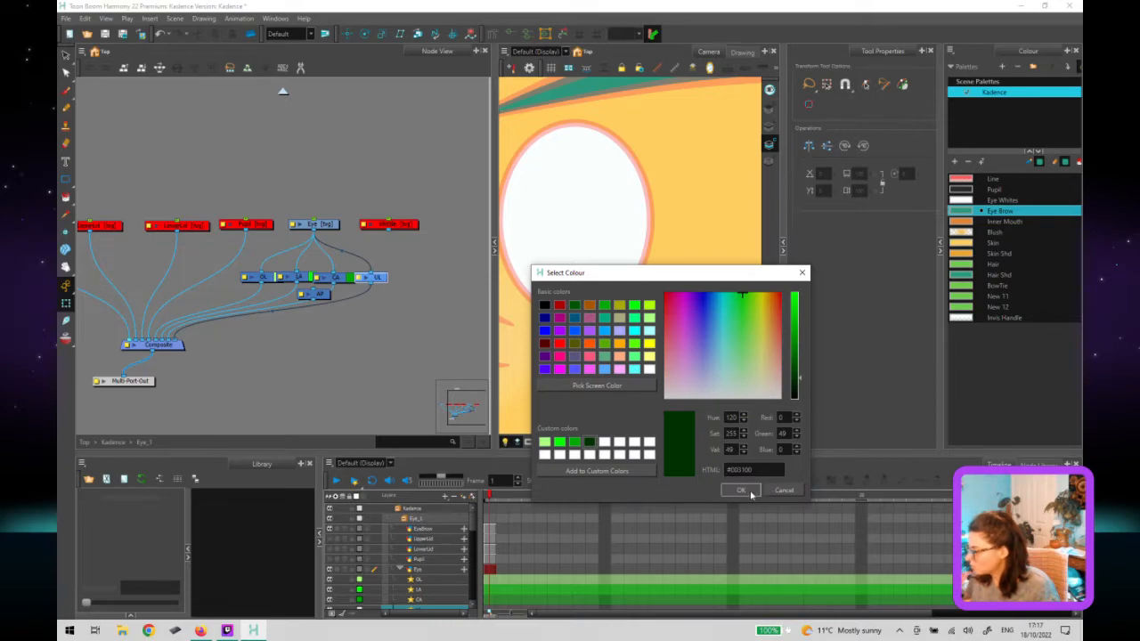
click(749, 491)
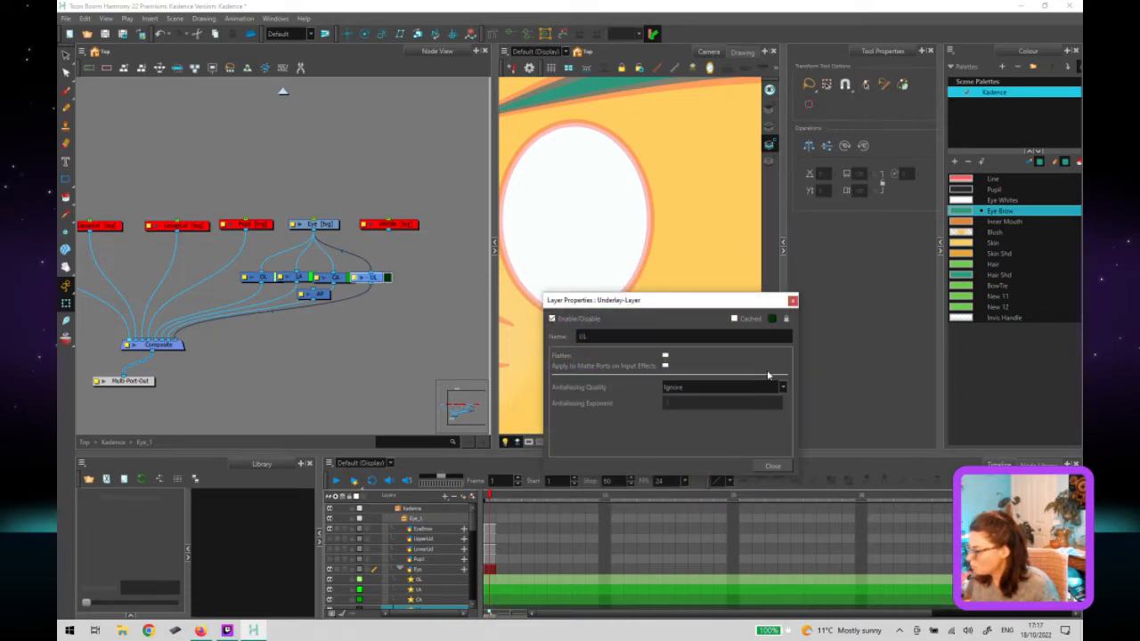
click(773, 469)
Spread the UL, CA and OL nodes apart in their row so that no node covers another's colour tag.
drag(379, 278, 392, 281)
click(347, 283)
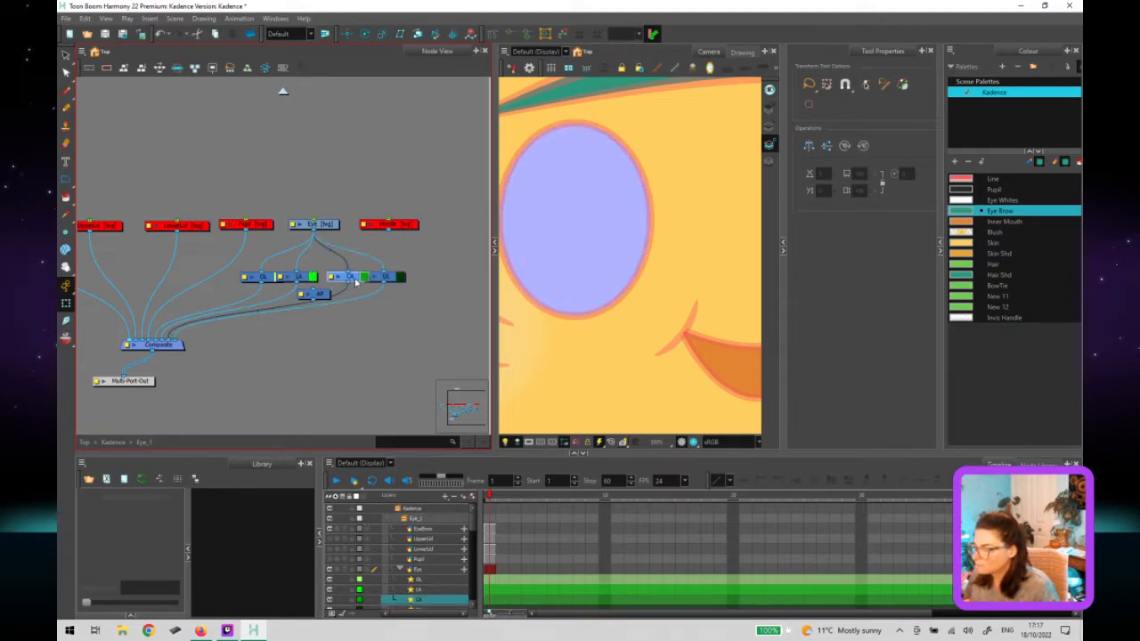
drag(352, 281, 263, 280)
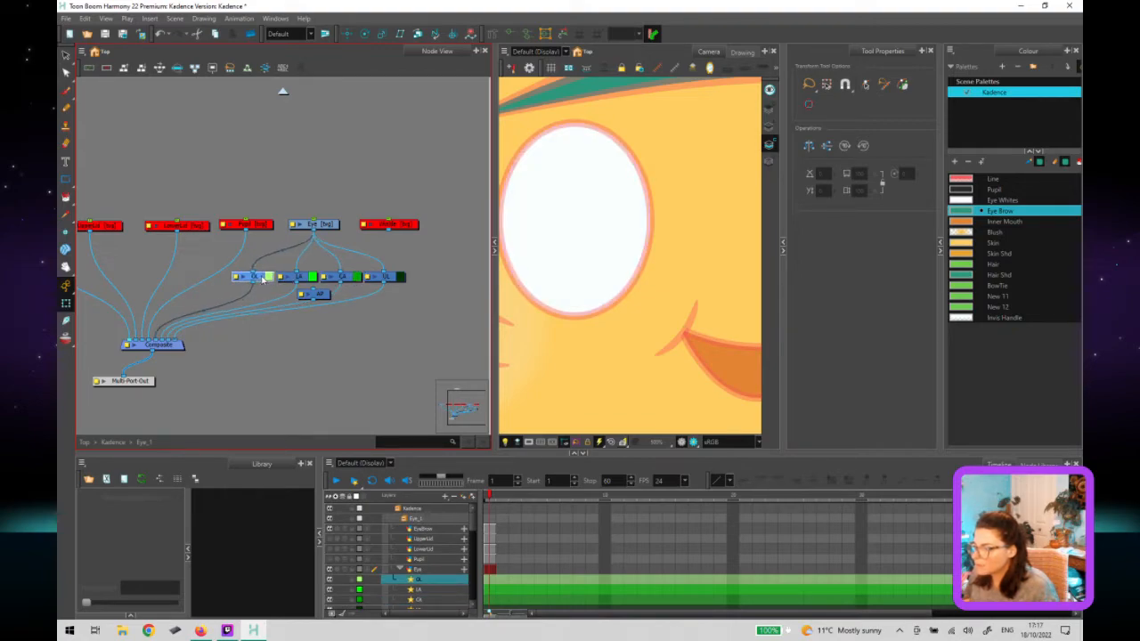
click(327, 332)
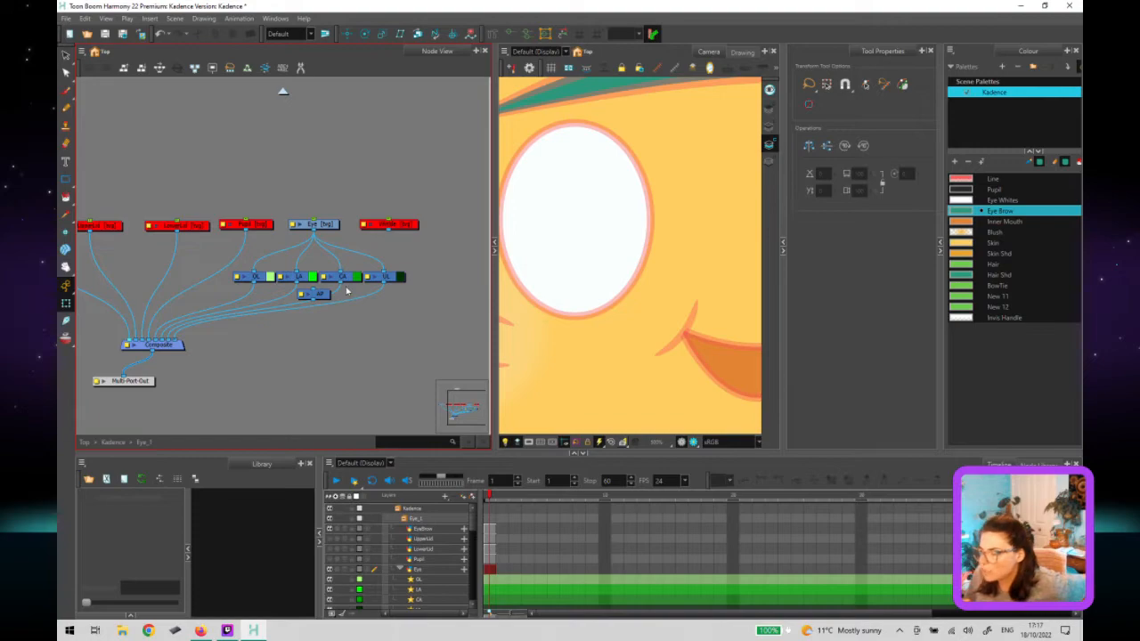
Move the Composite and Multi-Port-Out nodes lower to leave more room beneath the drawing and art-layer nodes.
scroll(354, 314, down, 6)
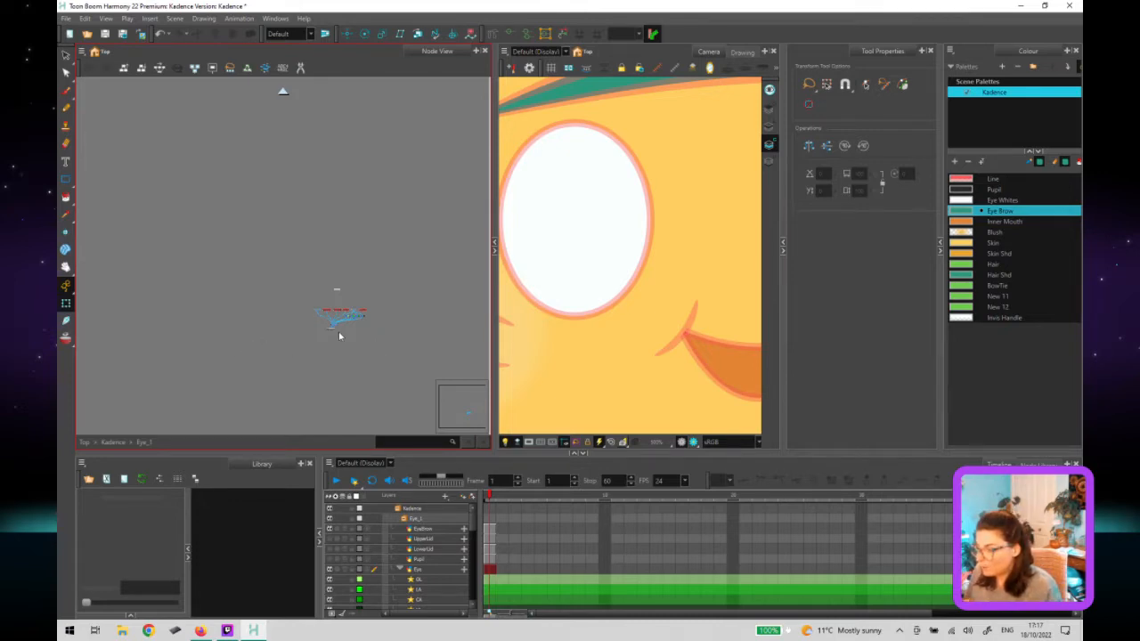
click(337, 328)
scroll(335, 331, up, 3)
drag(333, 335, 339, 352)
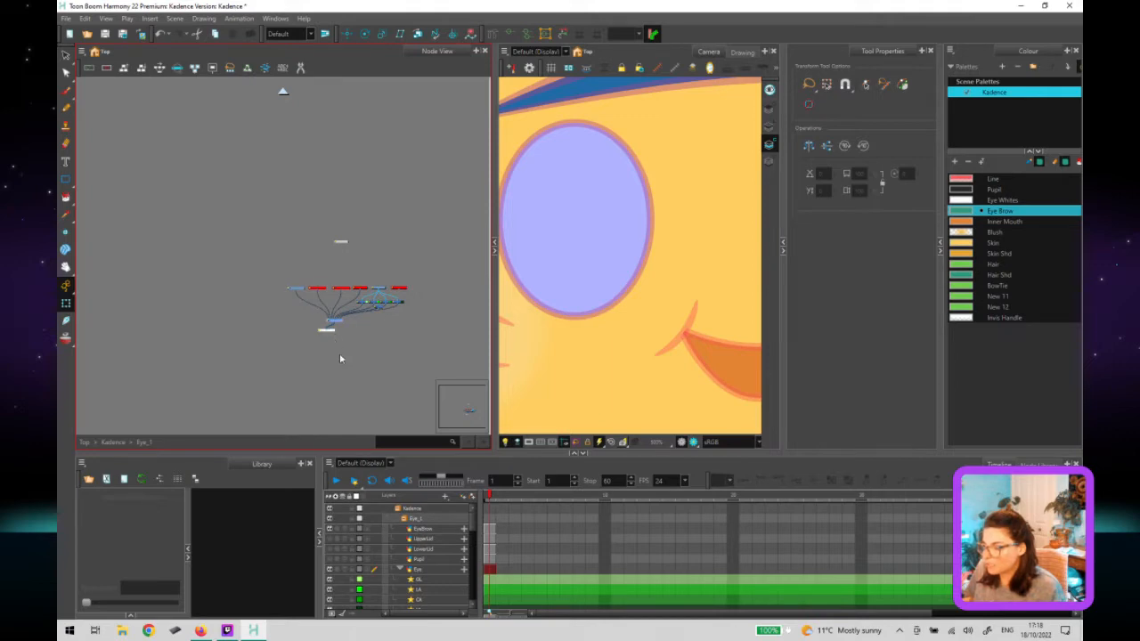
click(398, 342)
scroll(391, 303, up, 3)
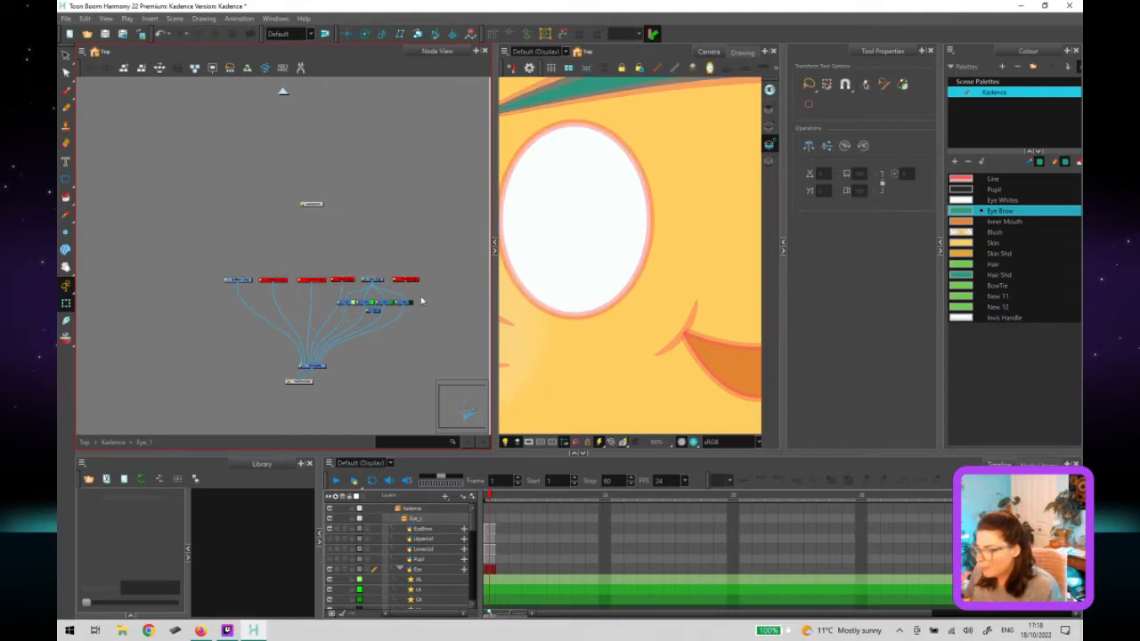
scroll(372, 301, up, 2)
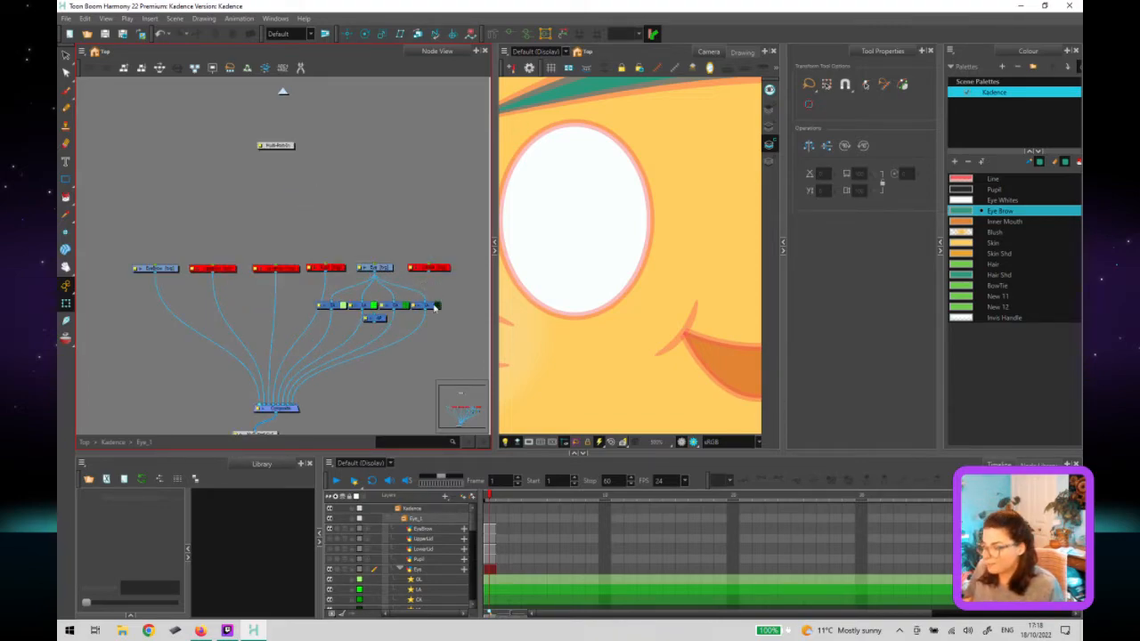
drag(455, 289, 450, 284)
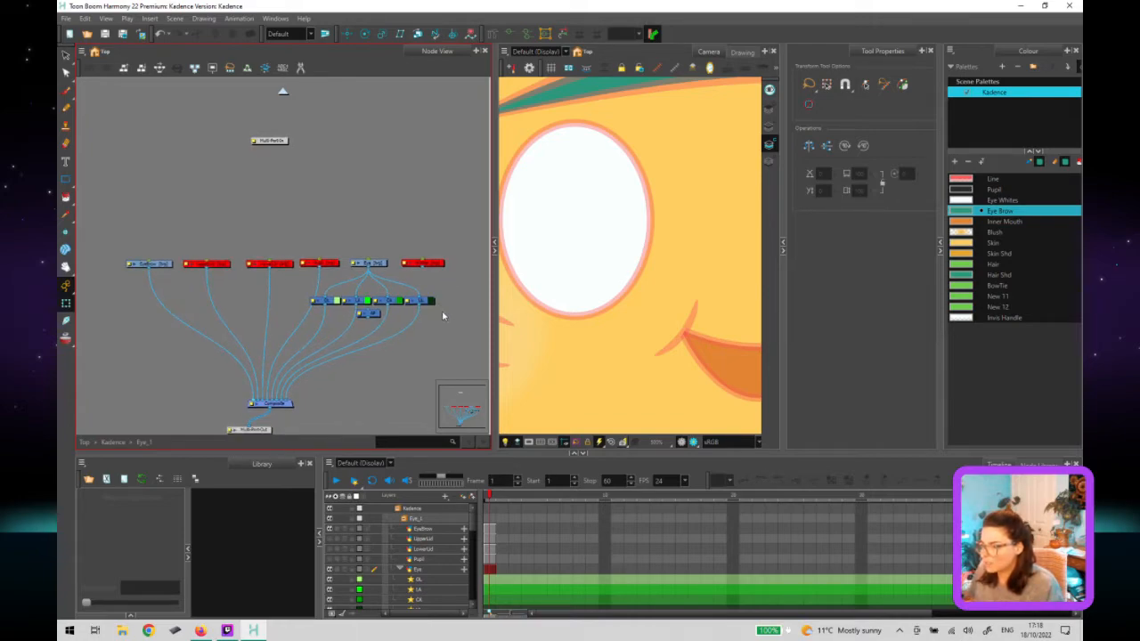
Delete the cables connecting the OL and UL nodes to the Composite.
click(368, 313)
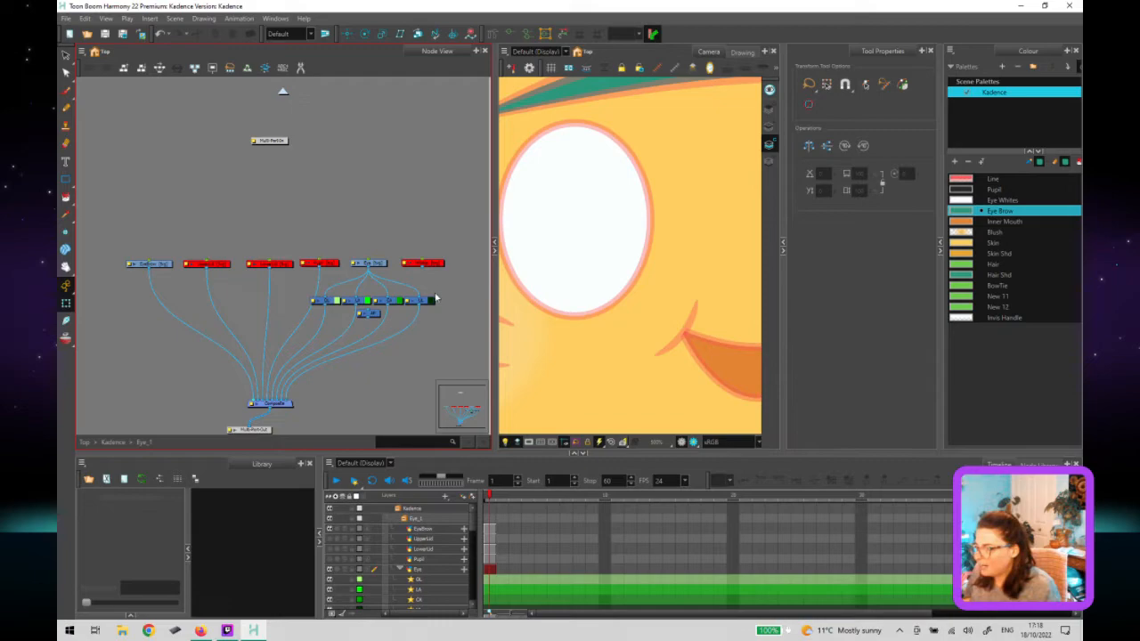
click(377, 264)
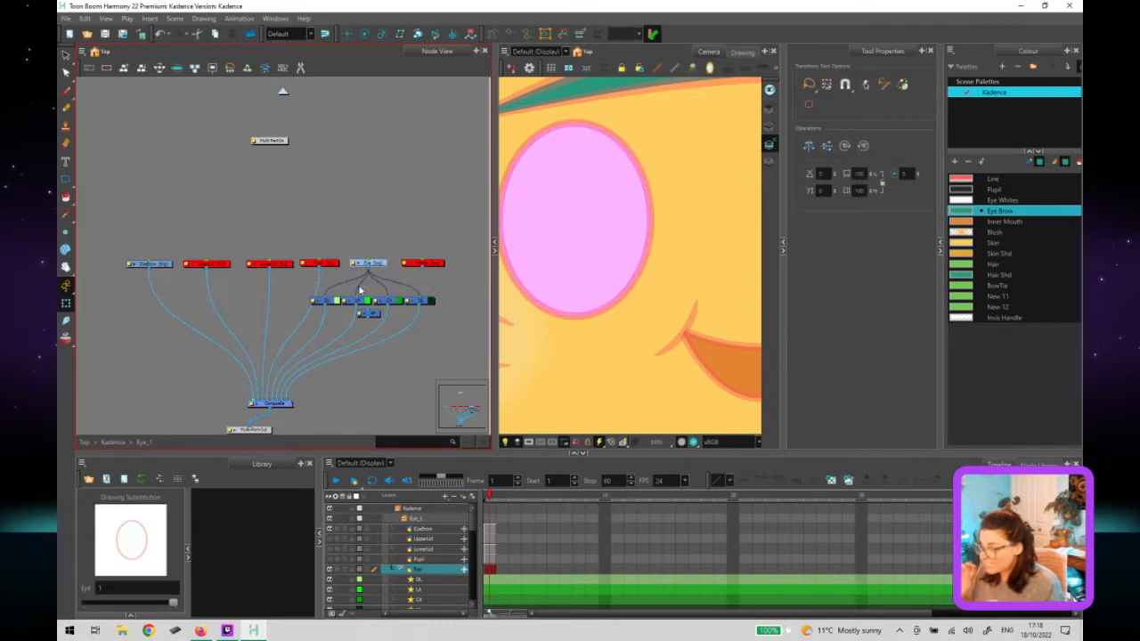
click(322, 333)
key(Delete)
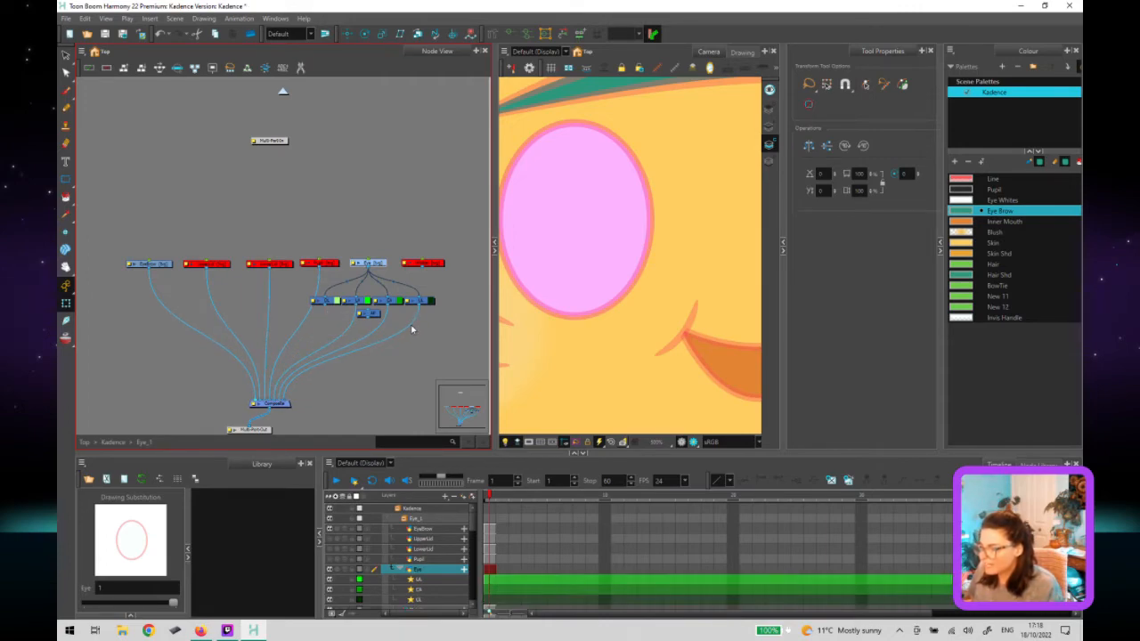
click(426, 331)
key(Delete)
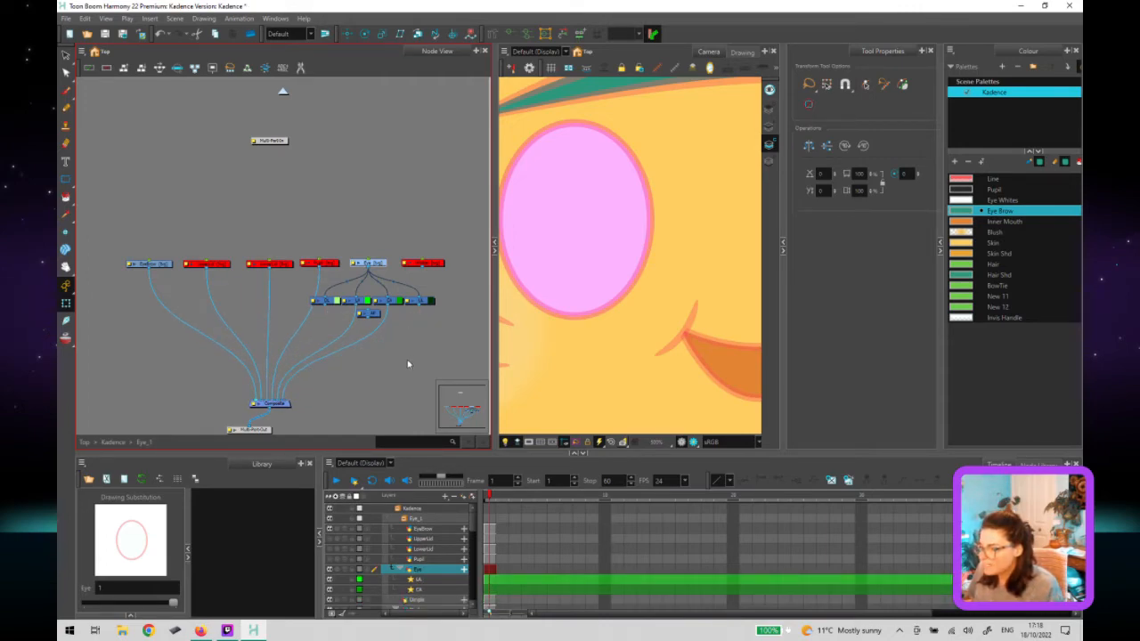
click(405, 359)
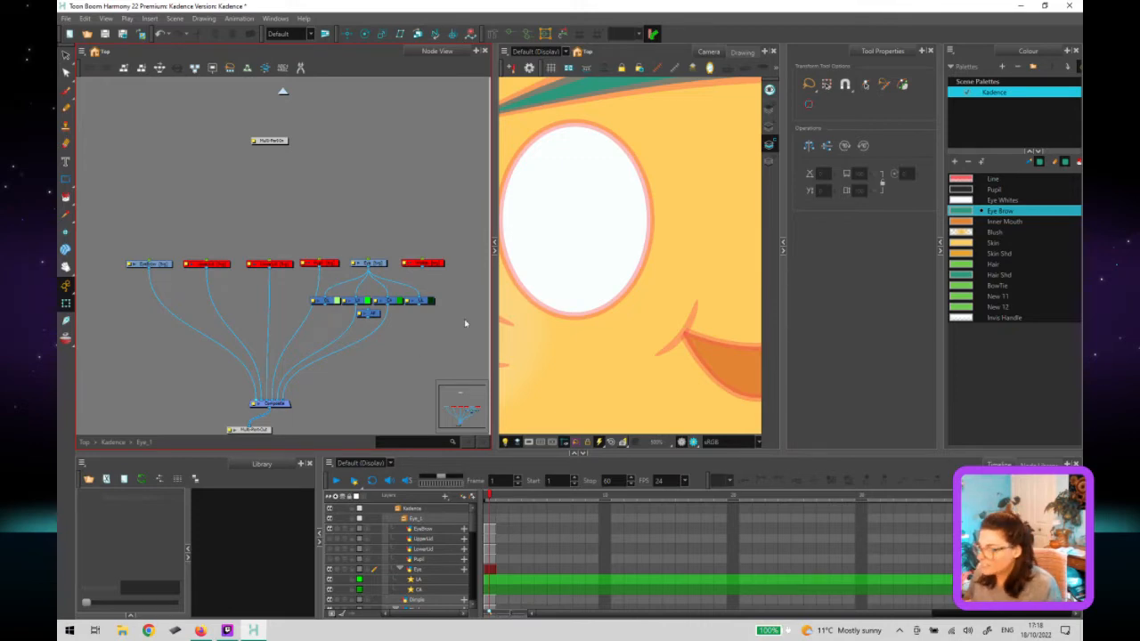
Examine the Eye drawing's overlay, underlay, line art and colour art layers one at a time to see which hold artwork.
click(537, 281)
double_click(537, 268)
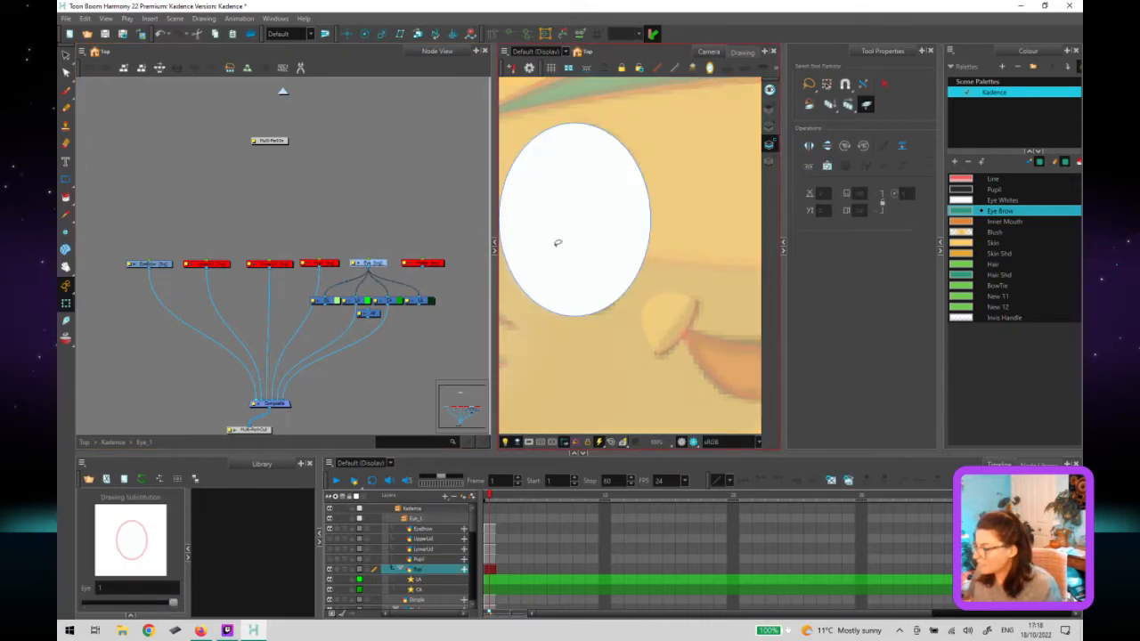
click(770, 110)
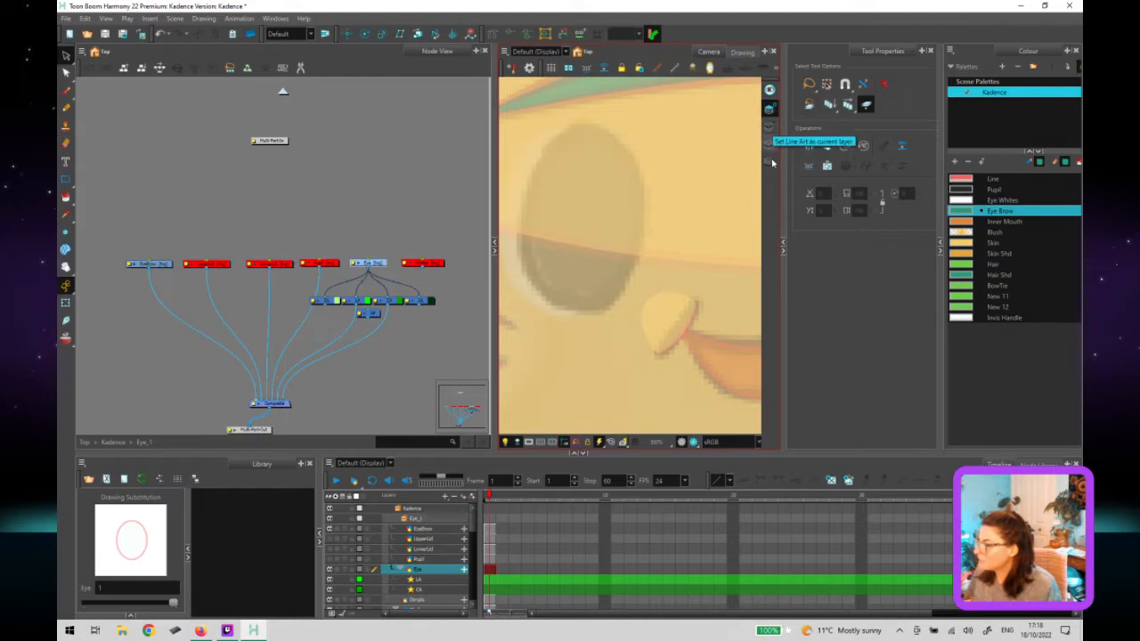
click(771, 130)
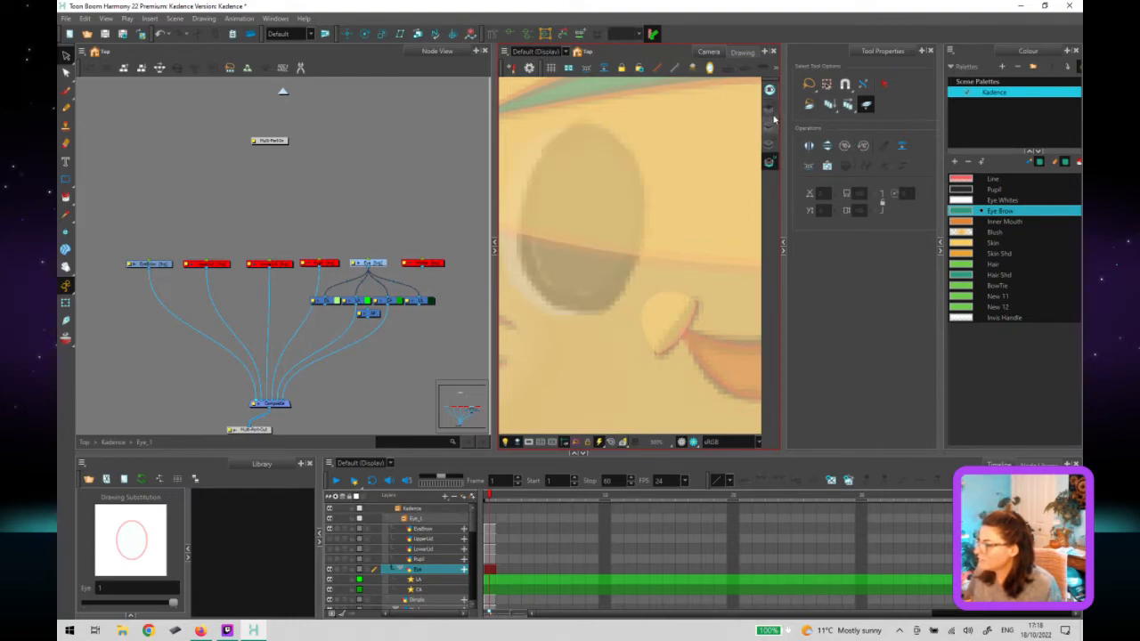
click(770, 128)
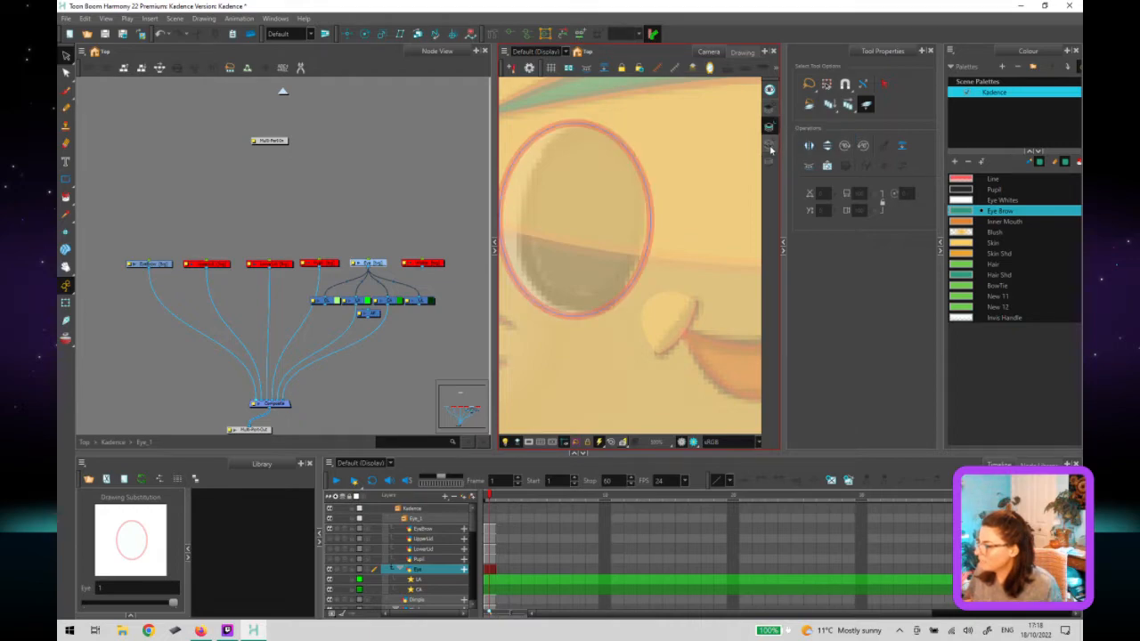
click(771, 147)
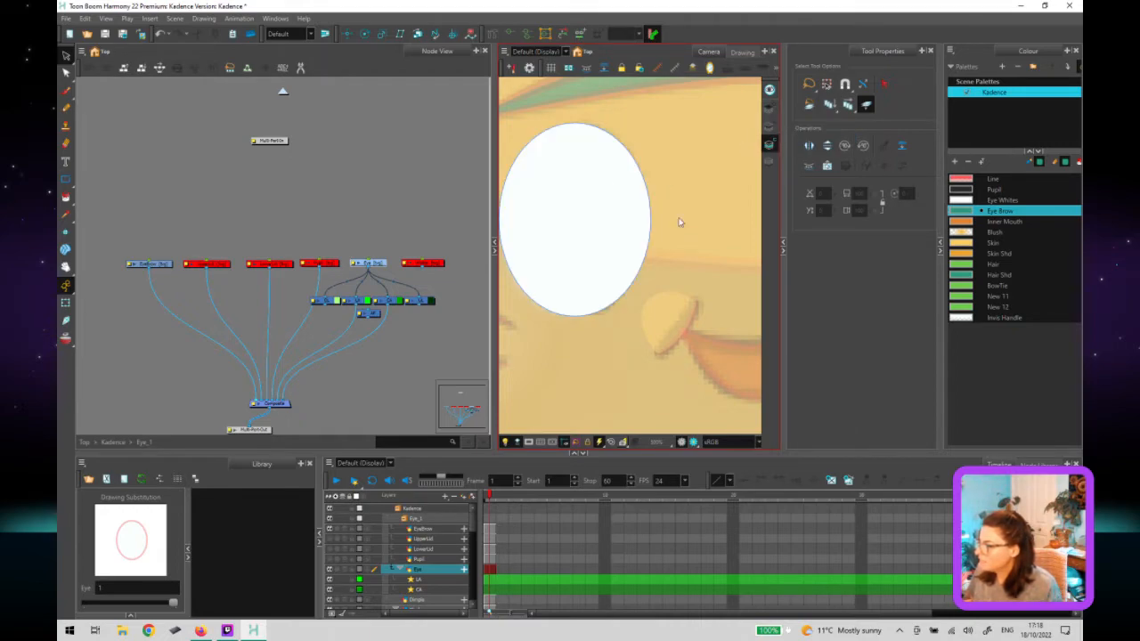
click(375, 214)
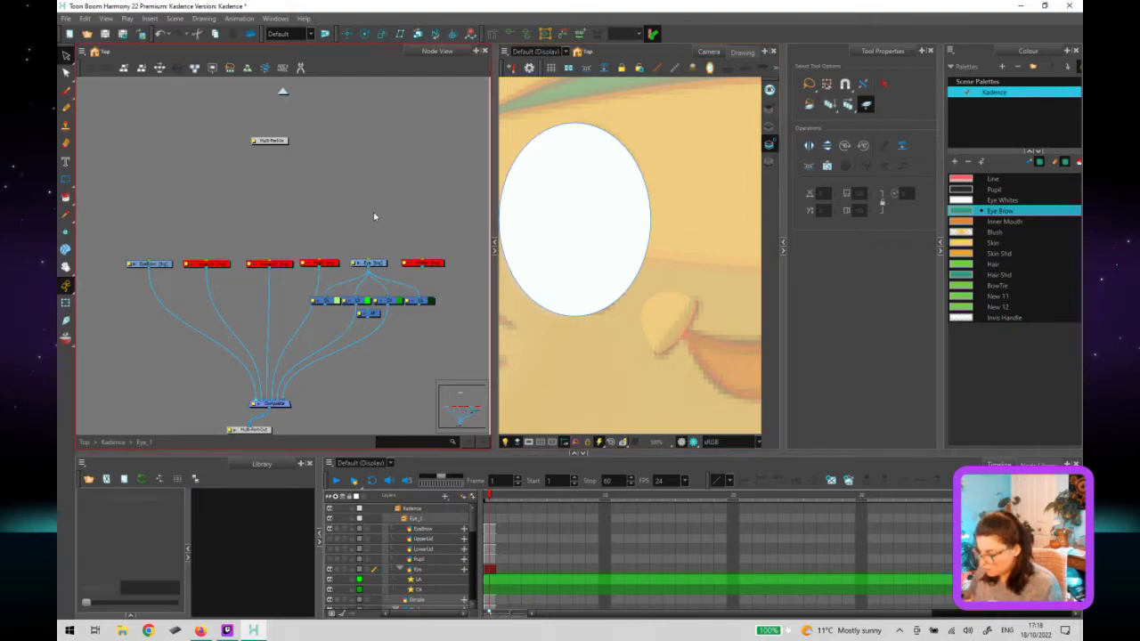
Disconnect the LA and CA nodes from the Composite, and reconnect both to it.
click(283, 381)
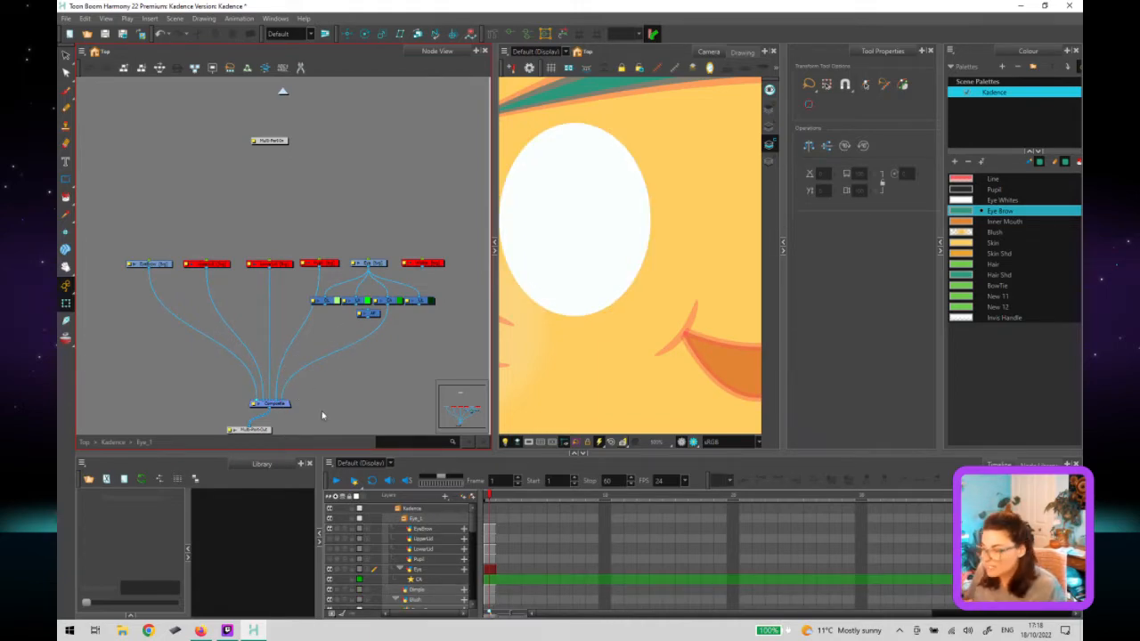
click(293, 389)
key(Delete)
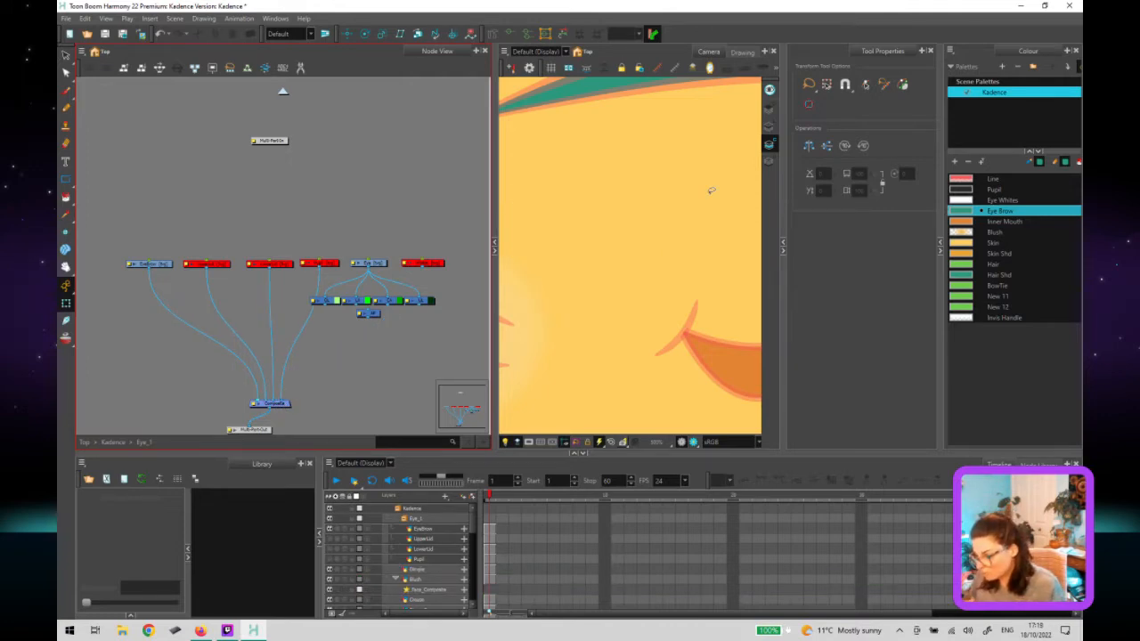
mouse_move(354, 306)
mouse_down()
mouse_move(272, 400)
mouse_move(285, 401)
mouse_up()
mouse_move(387, 313)
mouse_down()
mouse_move(341, 385)
mouse_move(290, 403)
mouse_up()
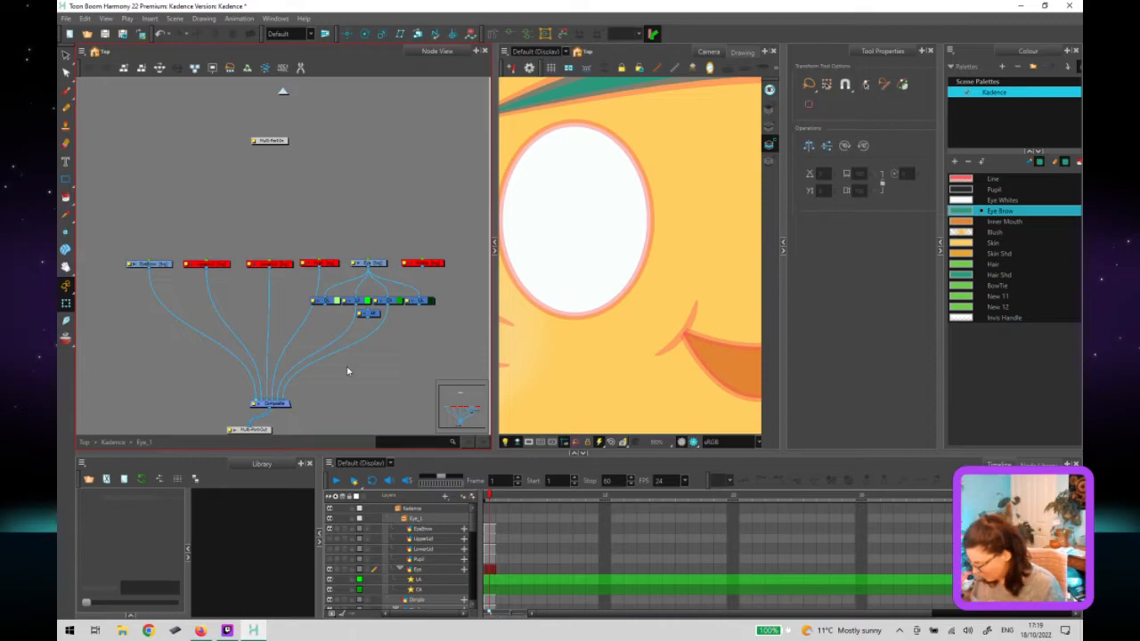
Add a Cutter node and place it in the empty space below the Eye's art-layer nodes.
key(Tab)
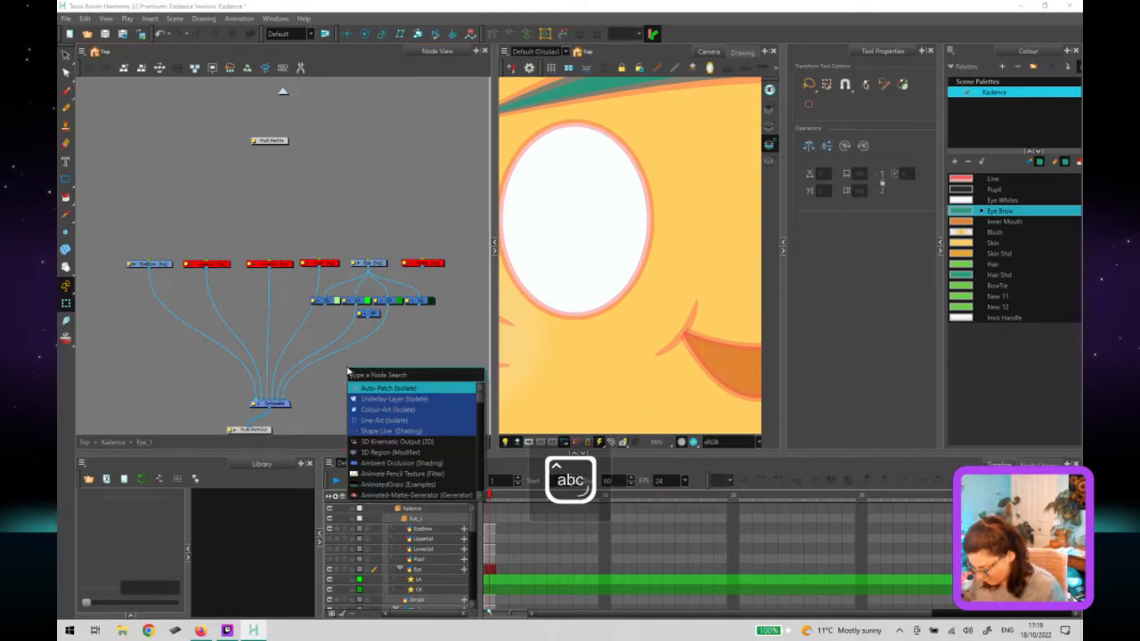
text(Cutt)
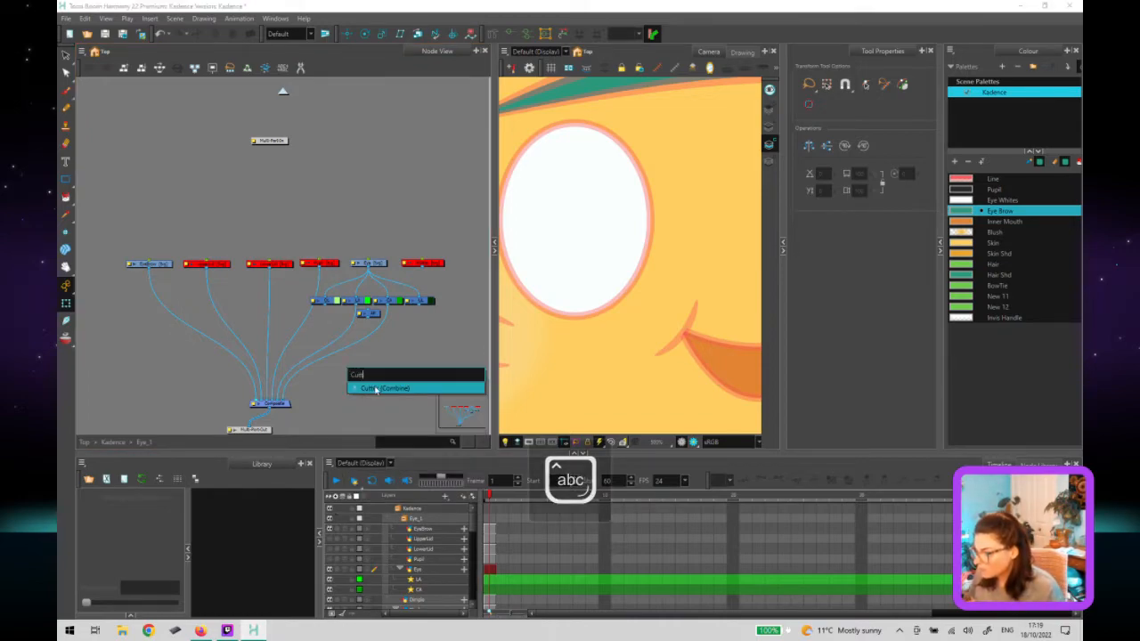
key(Return)
drag(375, 363, 401, 361)
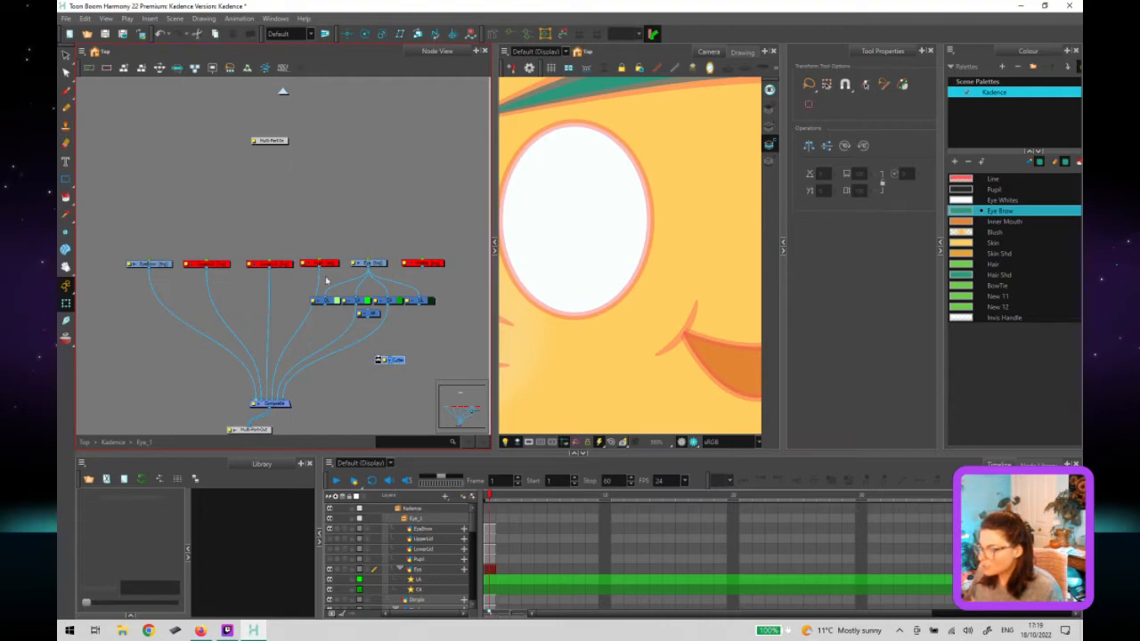
Enable the Pupil drawing node.
drag(328, 224, 308, 334)
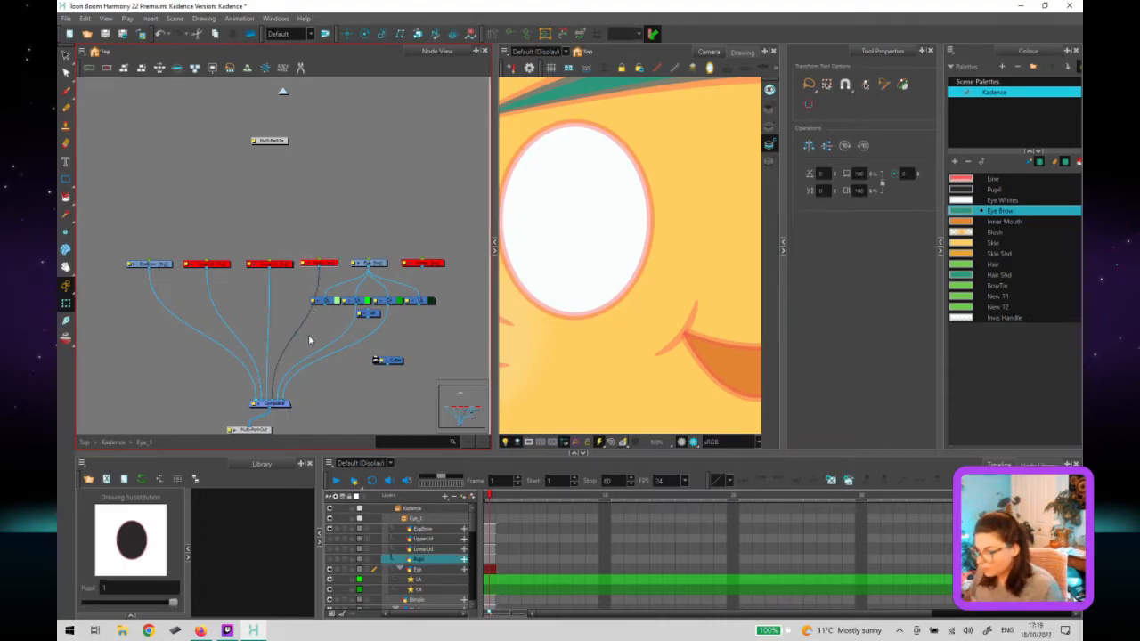
key(a)
click(312, 381)
Move the Multi-Port-Out node further down, leaving a wide gap below the Composite.
scroll(272, 318, down, 2)
scroll(273, 319, down, 2)
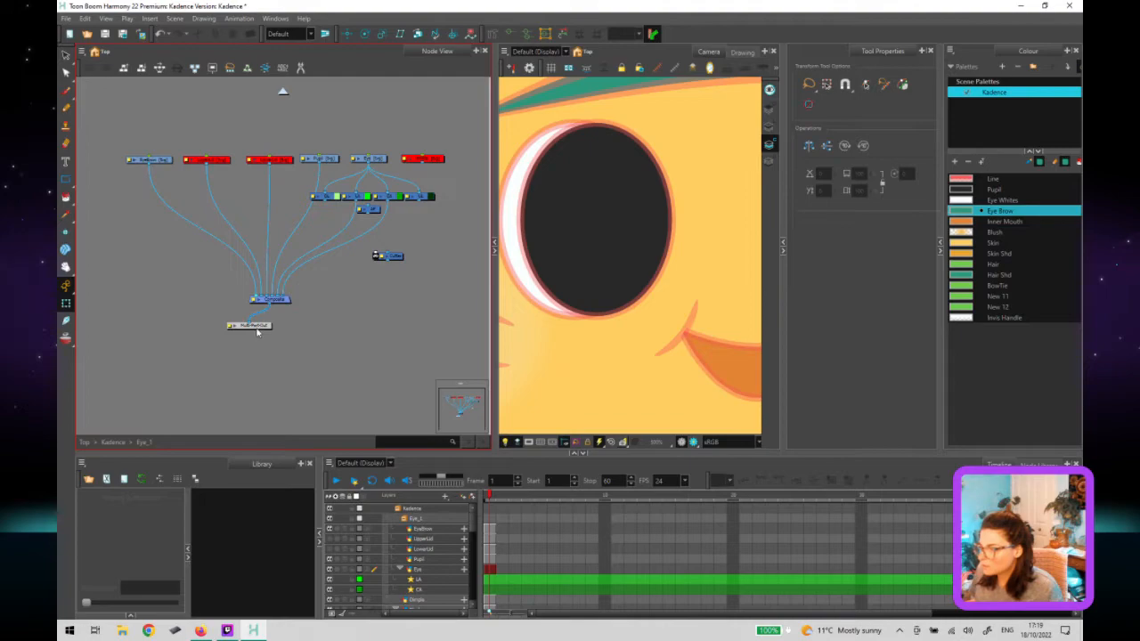
drag(258, 327, 258, 398)
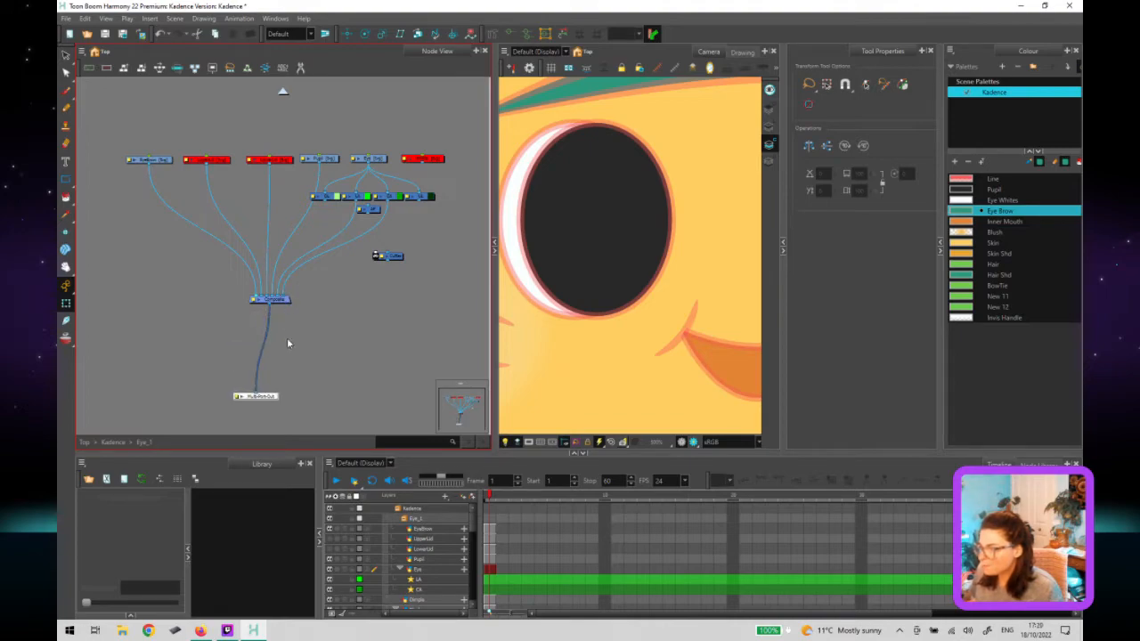
Move the Composite node down closer to the Multi-Port-Out node, and align the Multi-Port-Out directly beneath it.
click(286, 329)
drag(275, 299, 269, 340)
drag(283, 398, 291, 397)
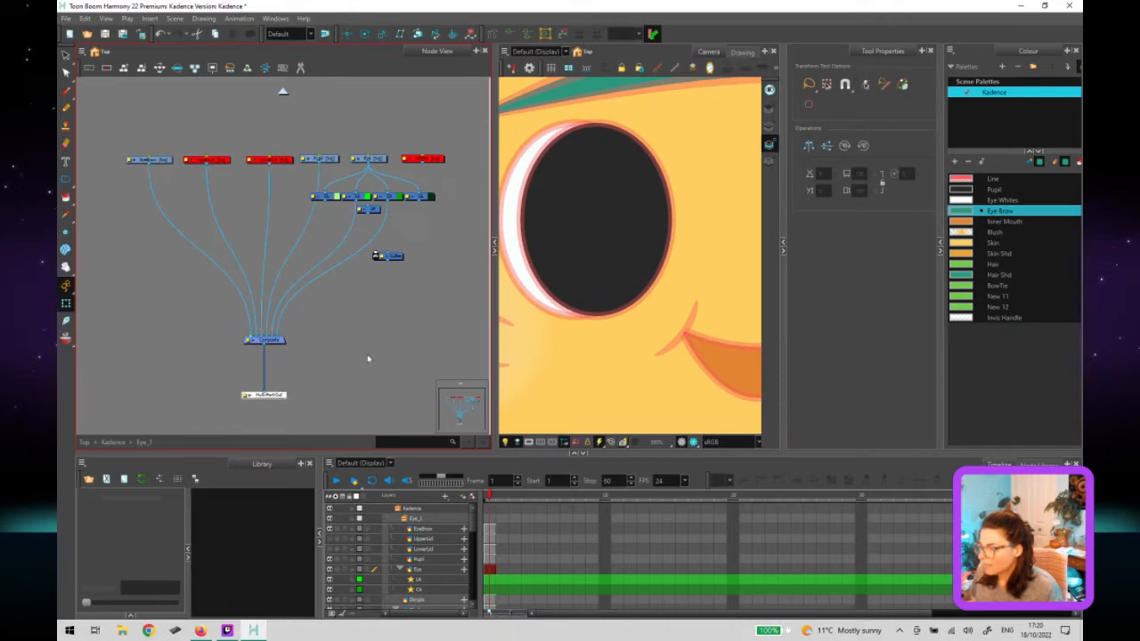
Examine how the pupil meets the edge of the eye in the artwork, and inspect the Cutter node's ports.
scroll(575, 338, down, 5)
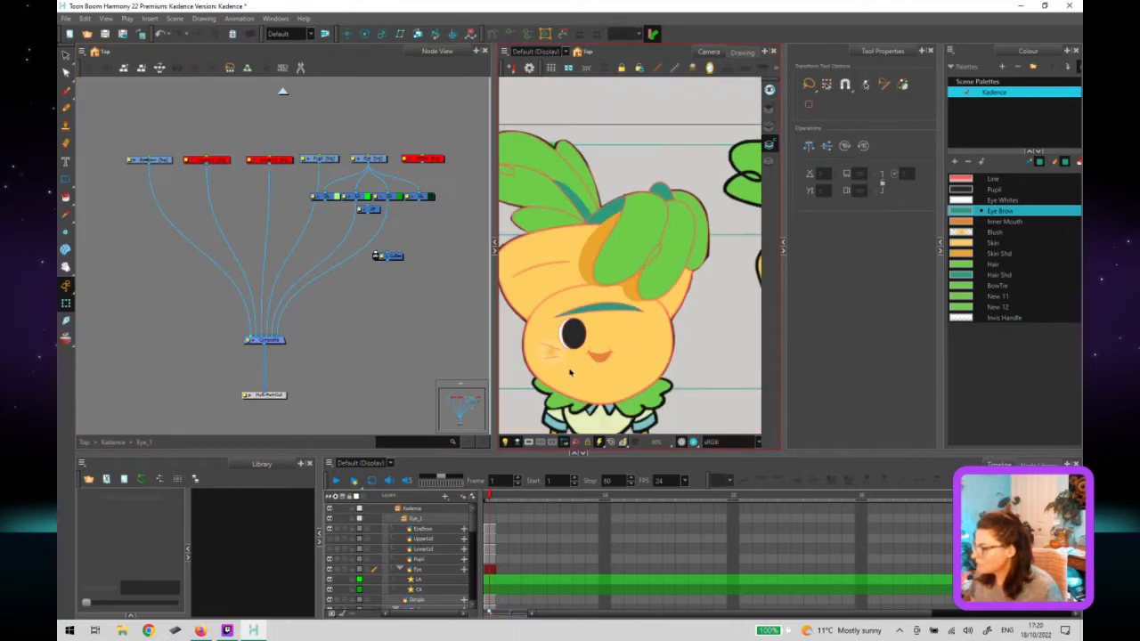
scroll(570, 372, down, 2)
scroll(574, 356, up, 8)
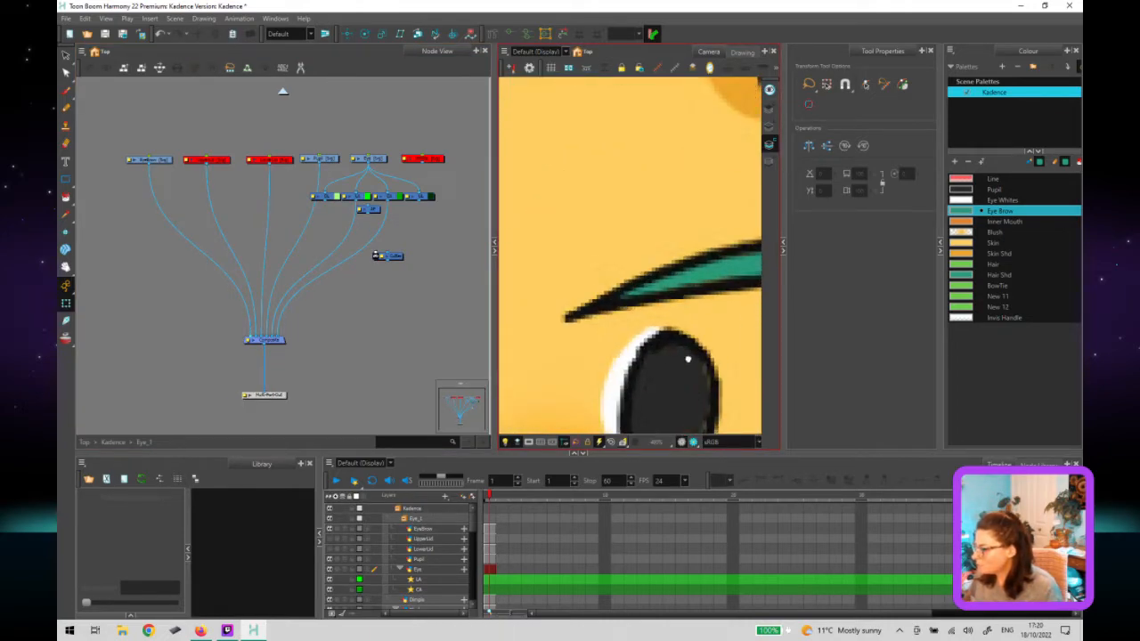
drag(687, 359, 674, 281)
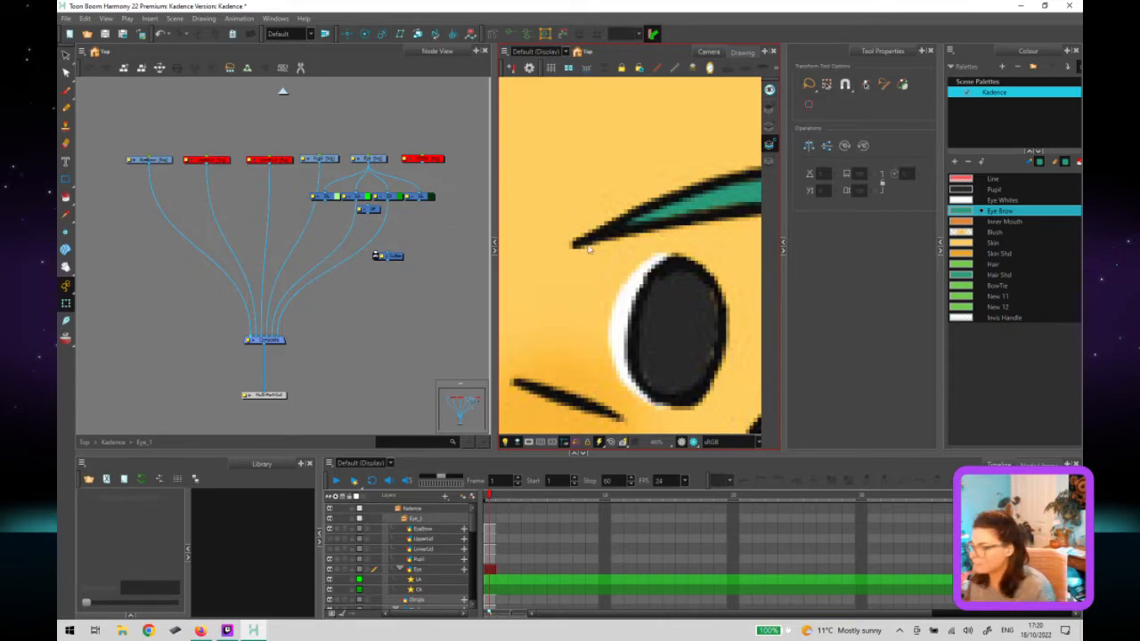
click(366, 260)
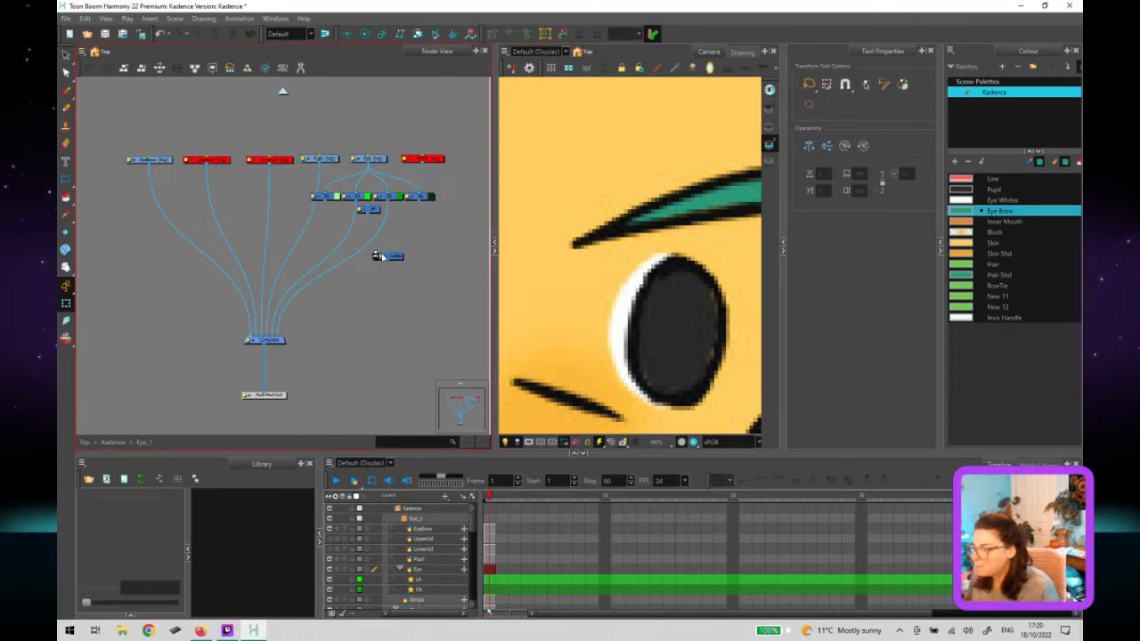
mouse_move(401, 258)
mouse_down()
mouse_move(367, 286)
mouse_move(401, 277)
mouse_up()
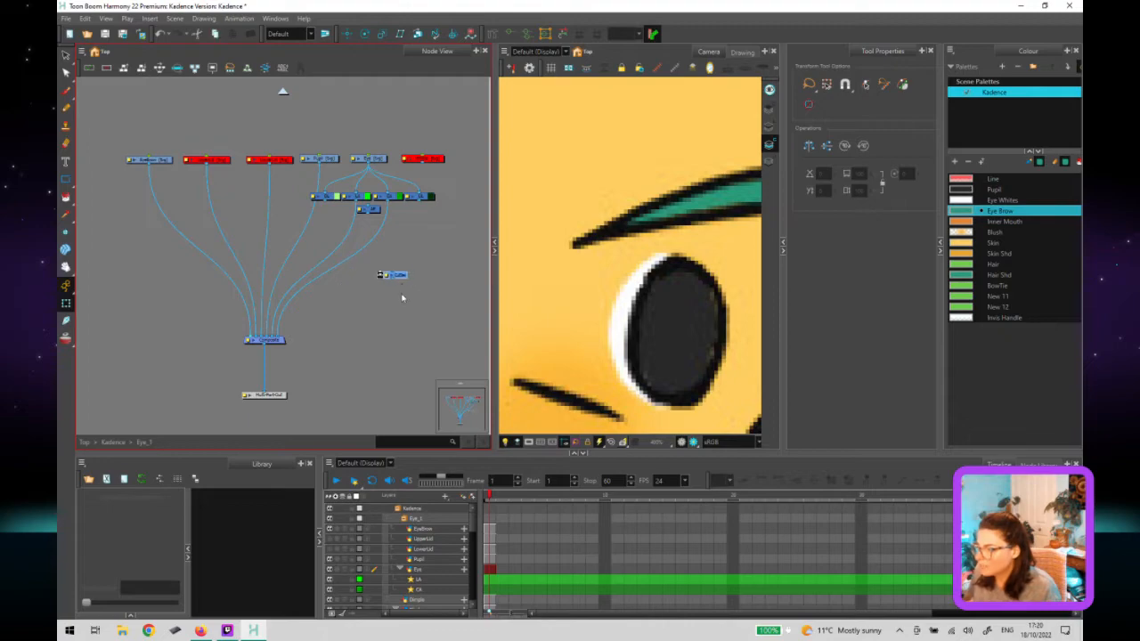
scroll(394, 277, up, 3)
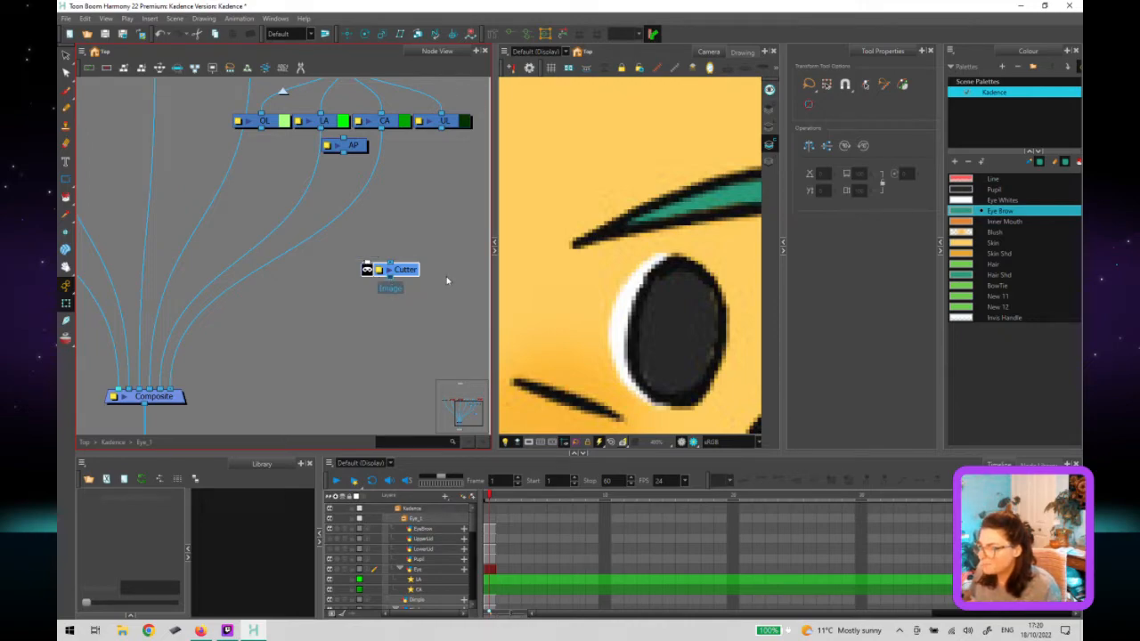
scroll(434, 258, up, 3)
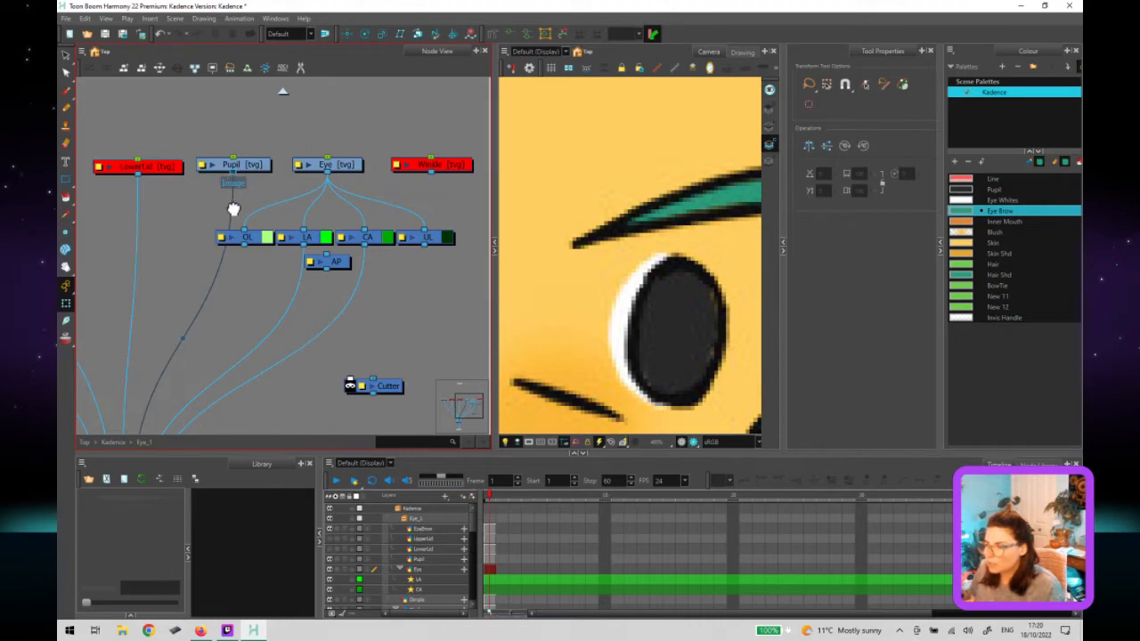
scroll(204, 344, down, 2)
scroll(152, 419, down, 2)
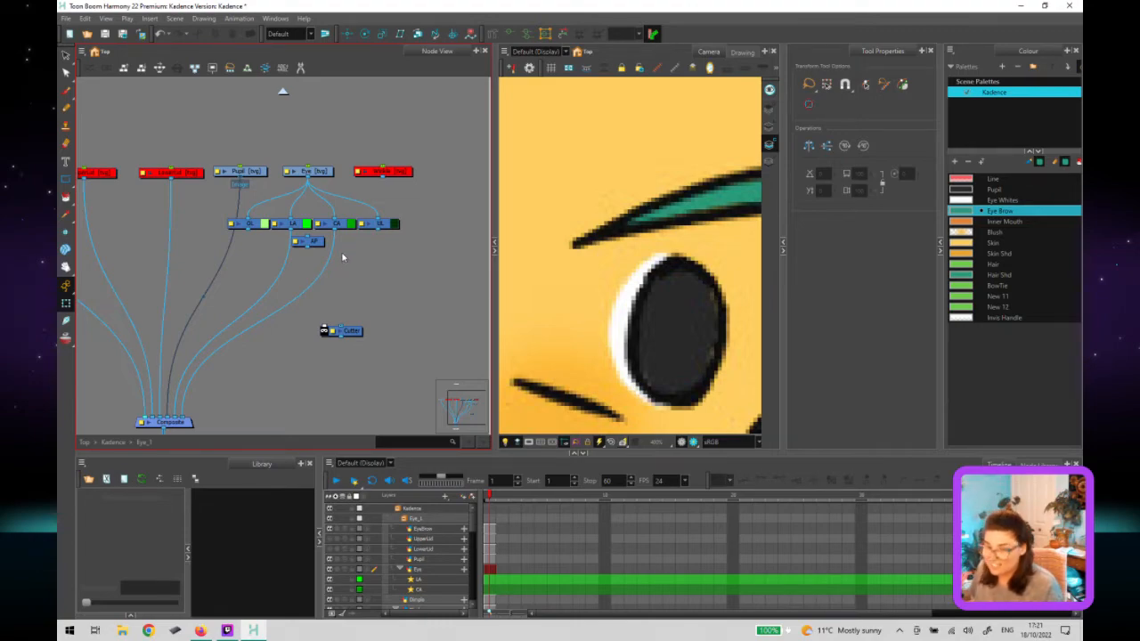
drag(340, 331, 340, 314)
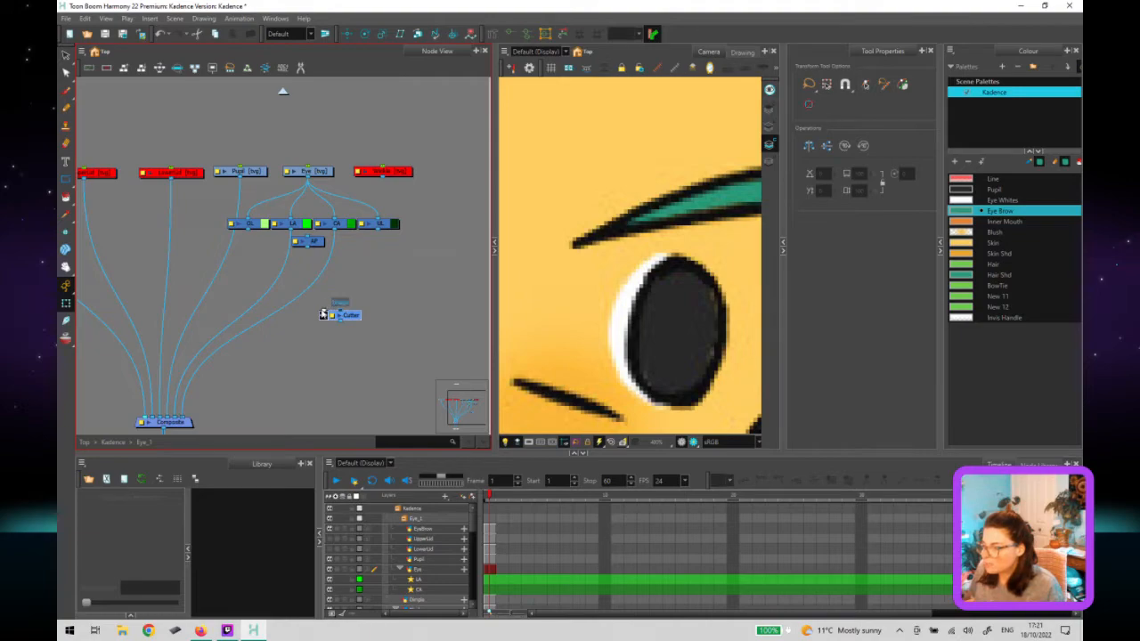
click(338, 308)
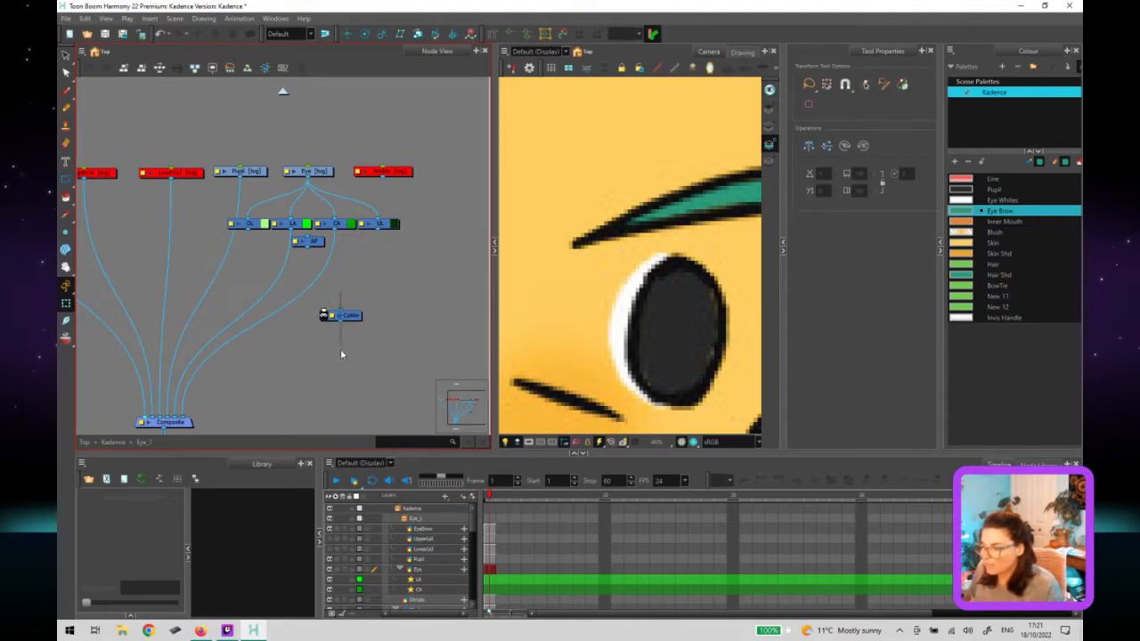
click(337, 313)
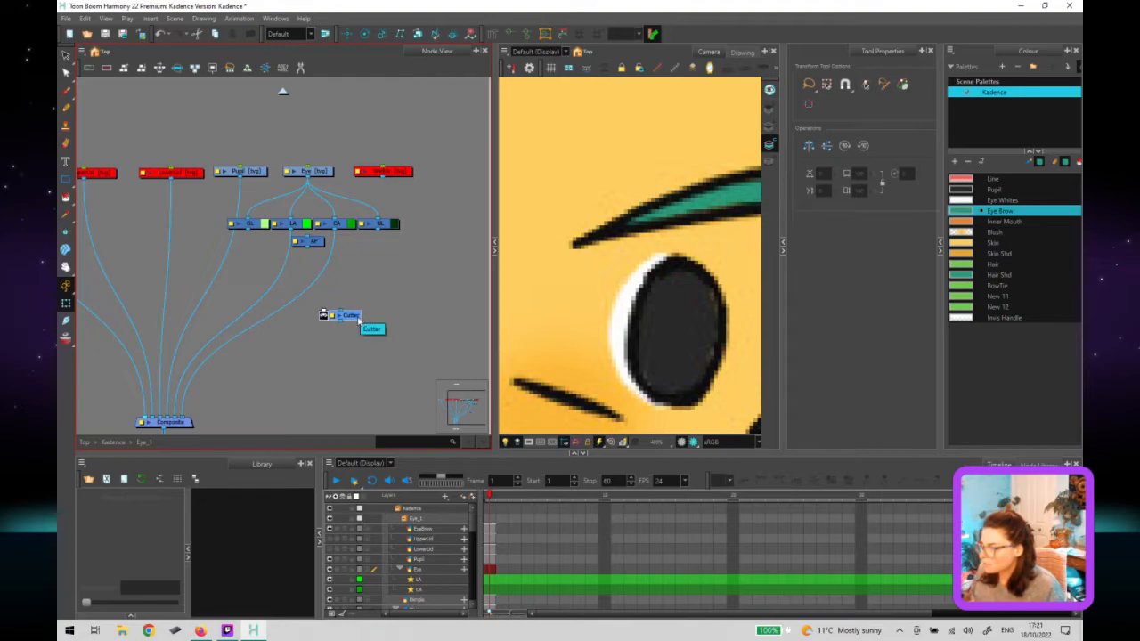
Insert the Cutter node into the cable between the Pupil drawing and the Composite, placing it below the Pupil.
drag(356, 318, 236, 299)
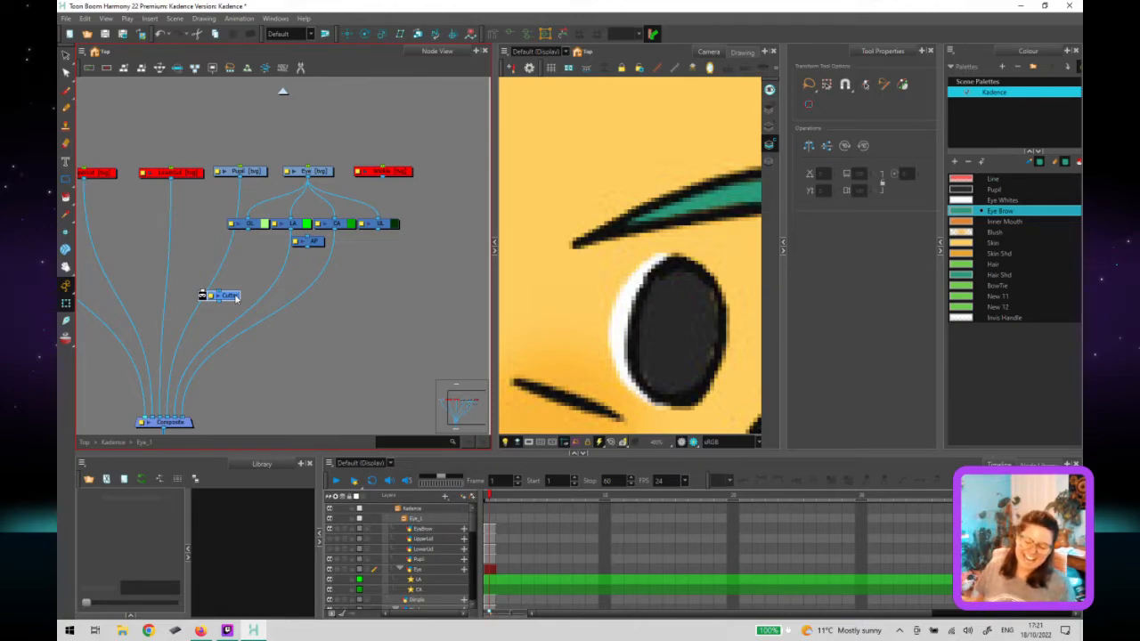
click(319, 314)
drag(230, 296, 243, 275)
click(641, 344)
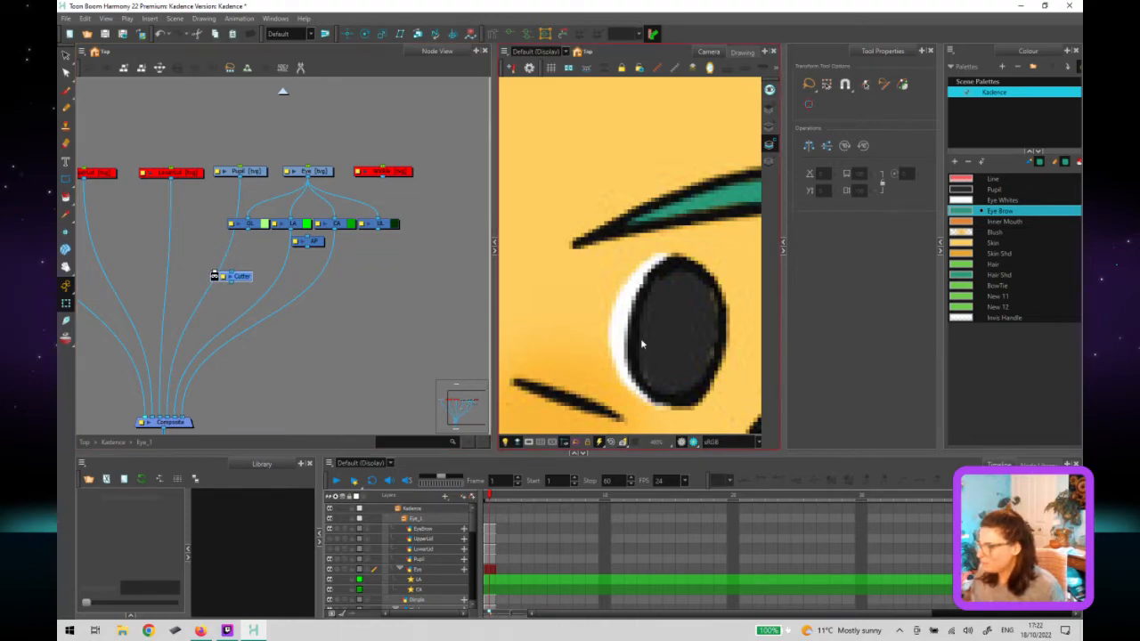
scroll(638, 343, down, 6)
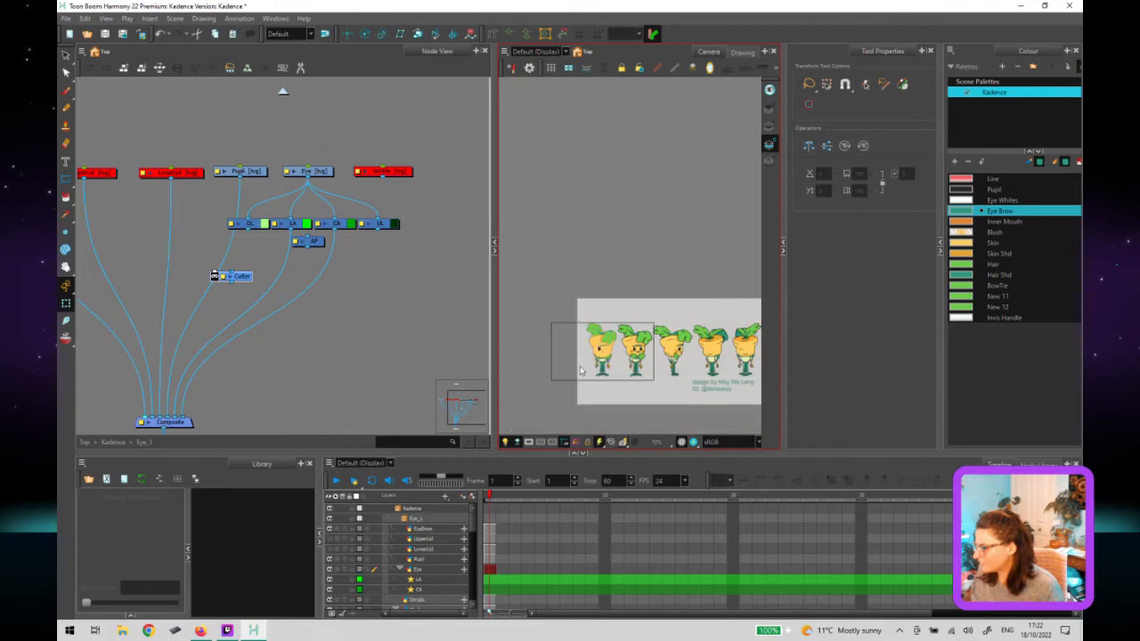
scroll(587, 349, up, 6)
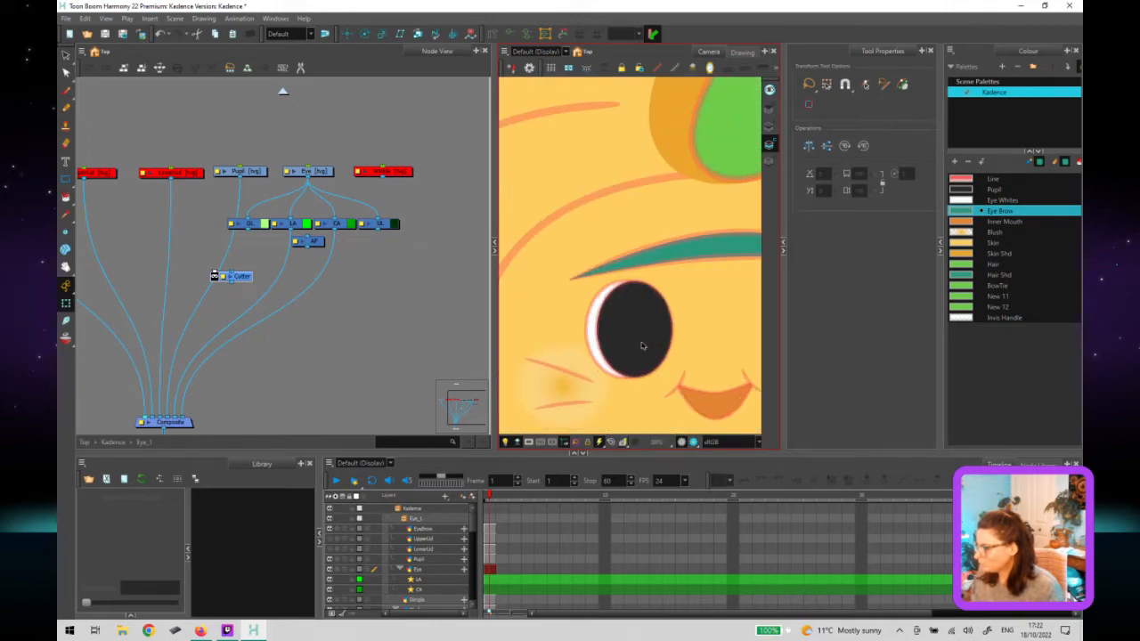
click(642, 346)
mouse_move(233, 280)
mouse_down()
mouse_move(266, 279)
mouse_move(200, 306)
mouse_up()
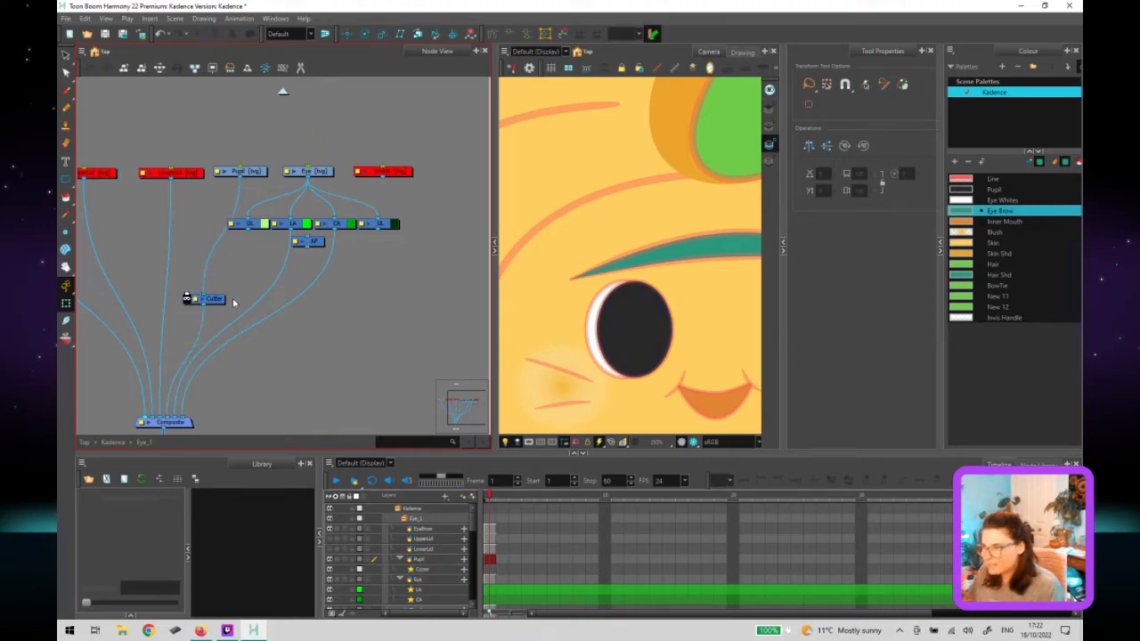
Connect the Eye drawing's output to the Cutter's matte port.
click(246, 171)
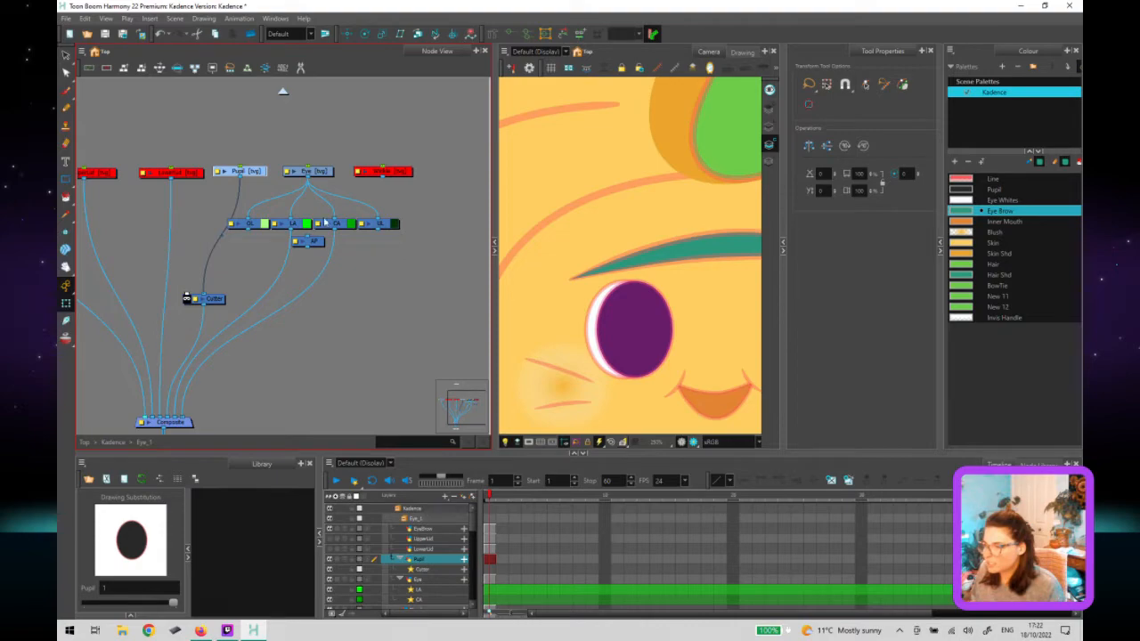
click(189, 299)
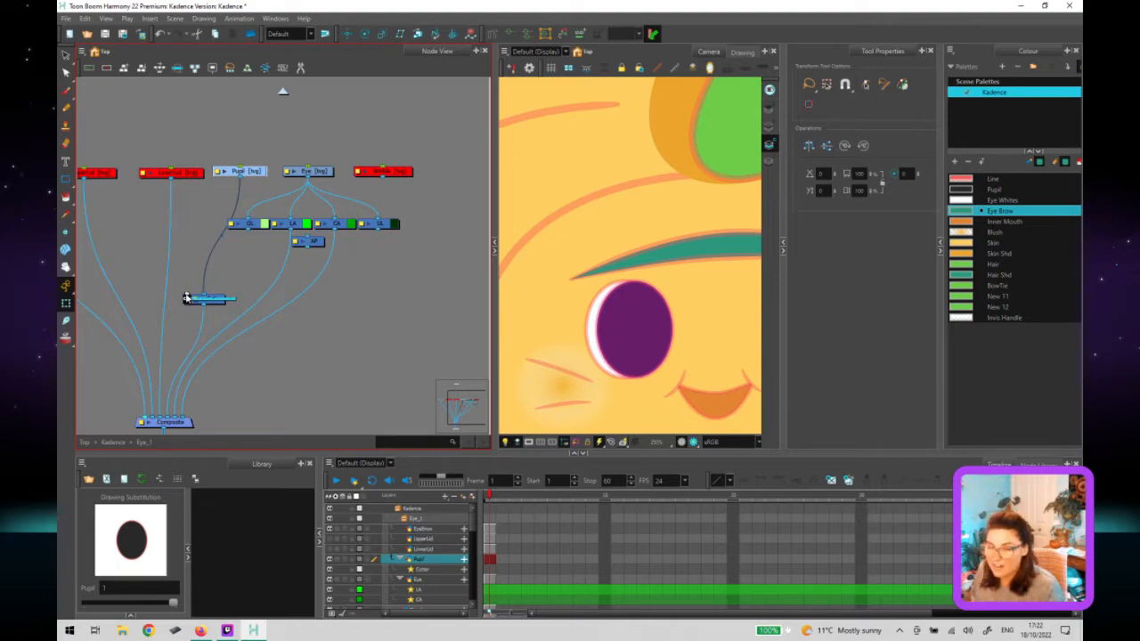
drag(187, 298, 308, 183)
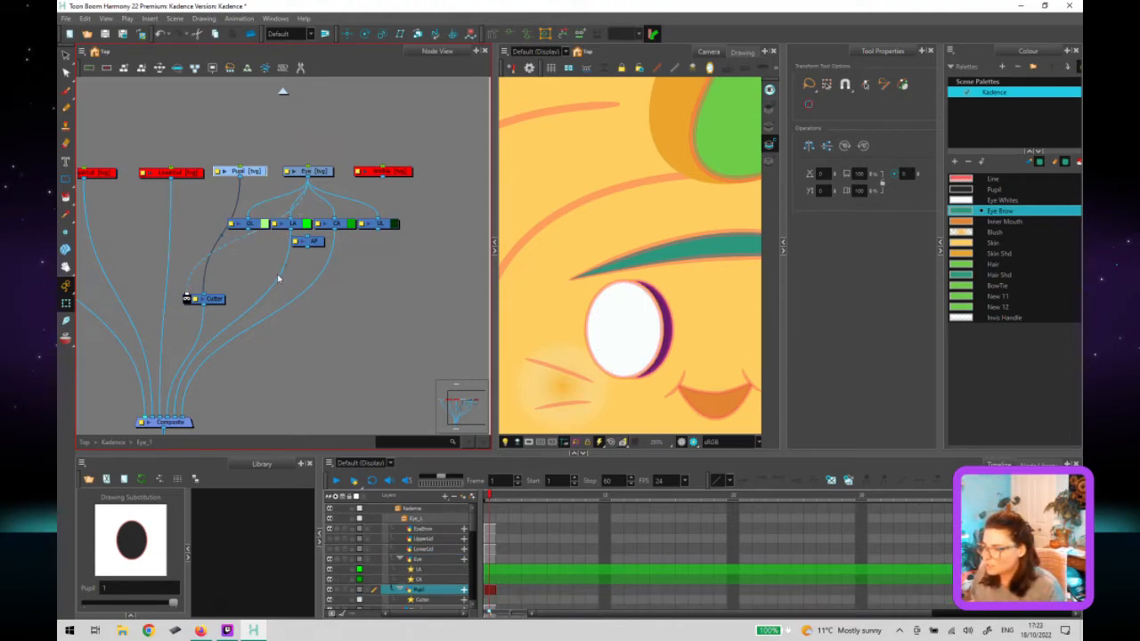
click(267, 380)
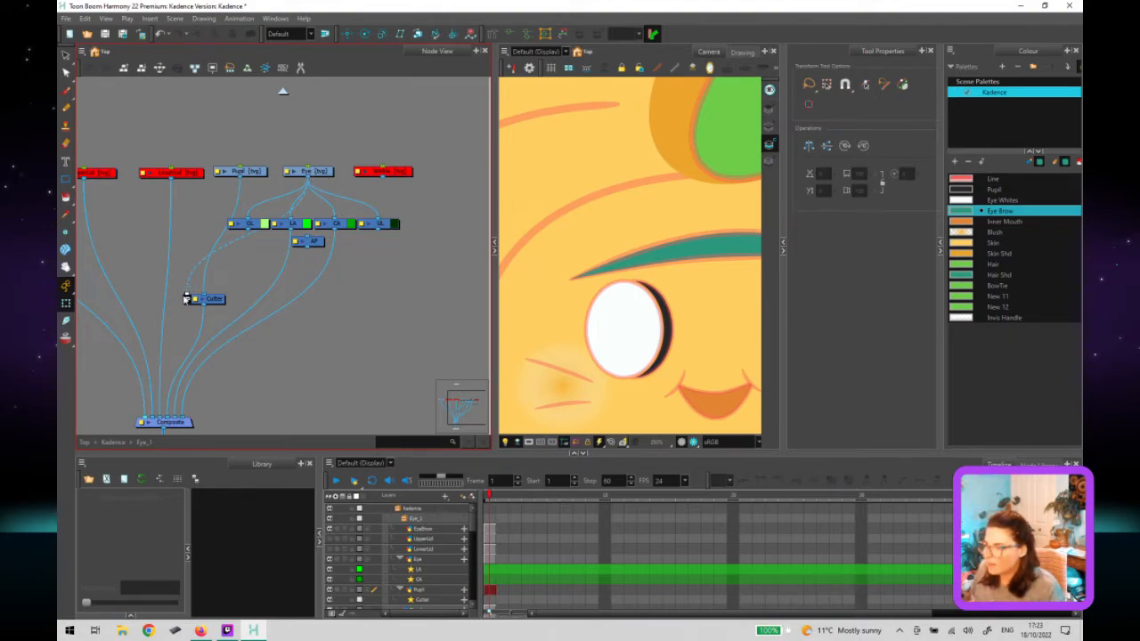
Invert the Cutter's matte so the pupil shows only inside the eye shape.
click(663, 319)
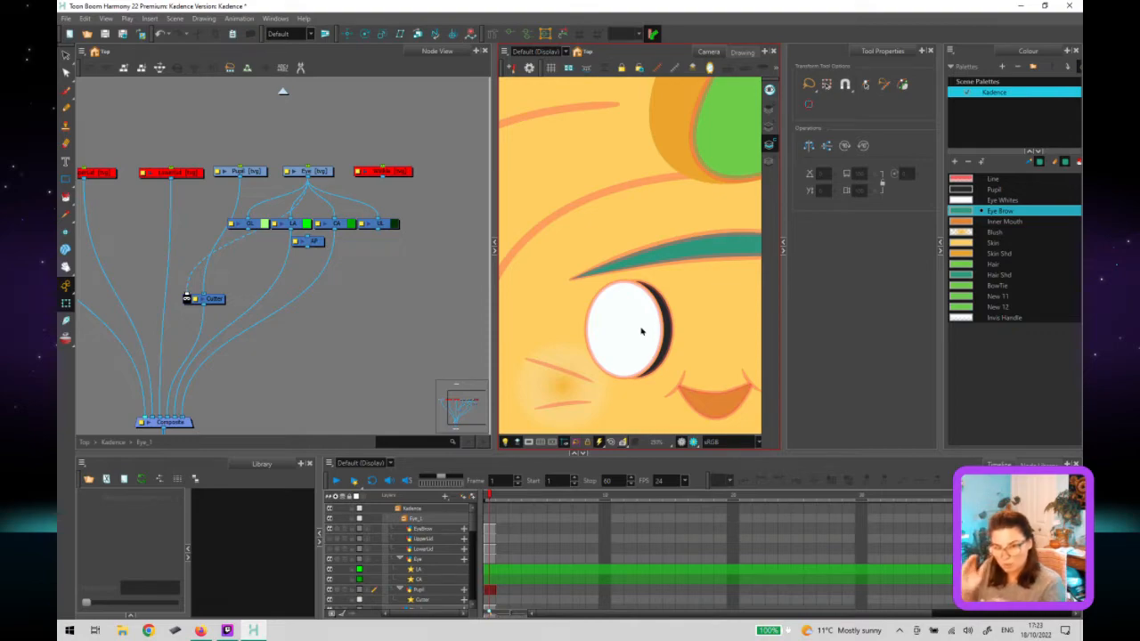
click(210, 334)
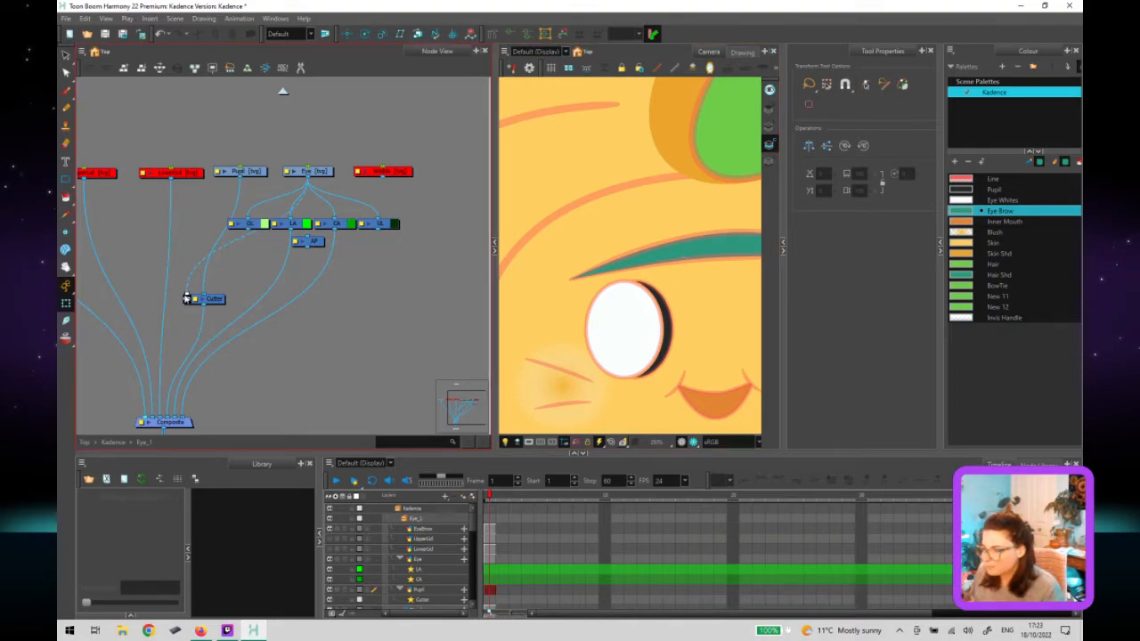
click(186, 299)
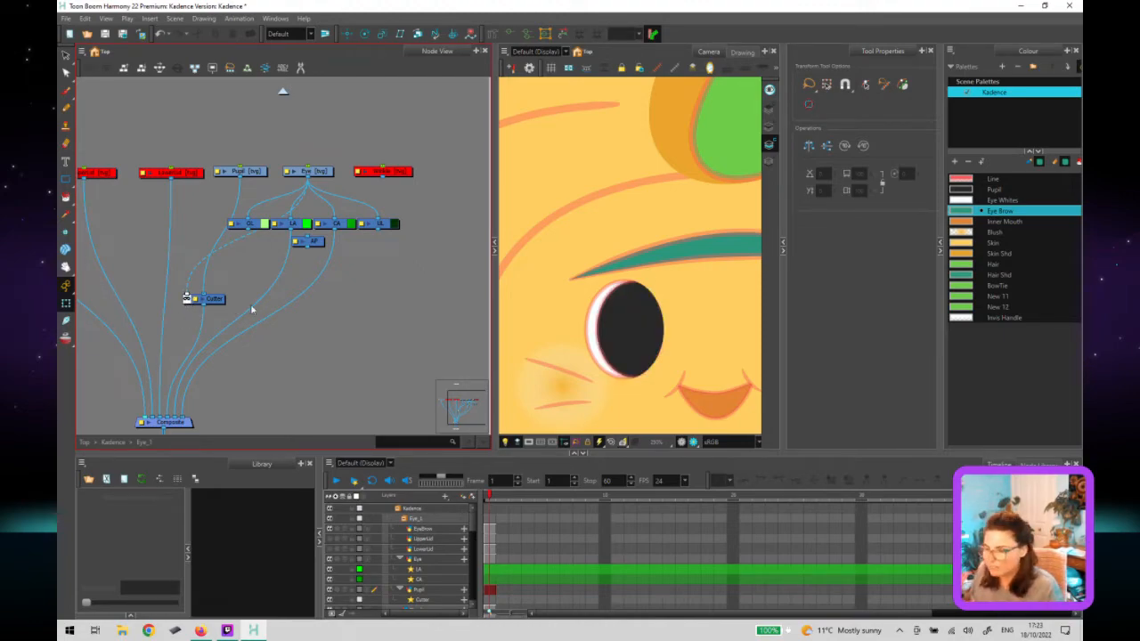
Toggle the Cutter's Inverted option off and back on in its layer properties, and close them.
click(186, 299)
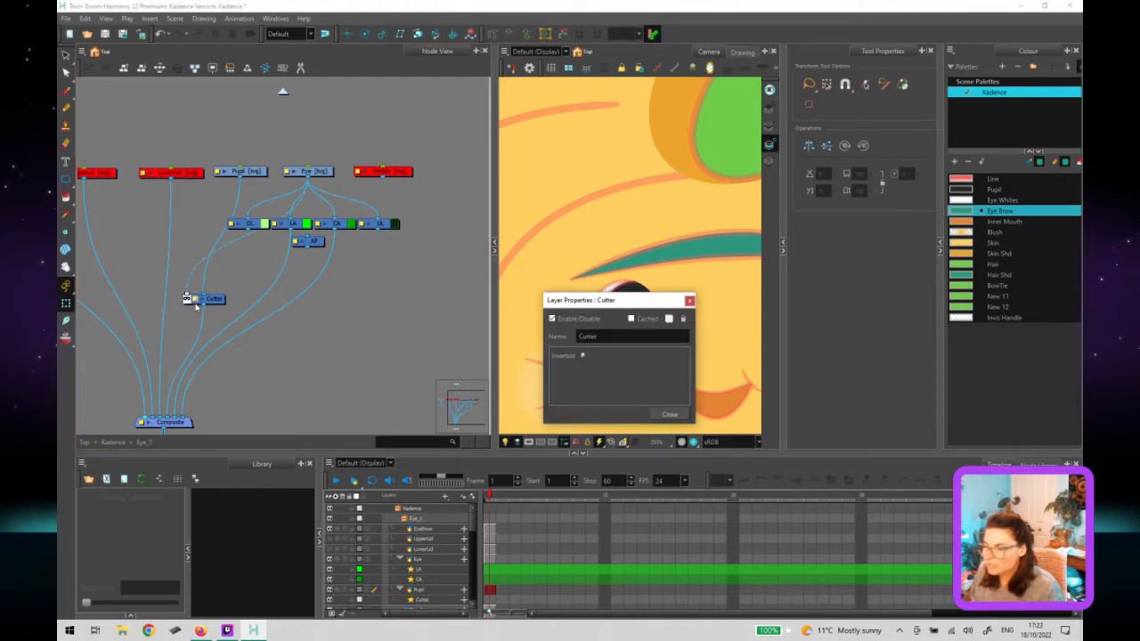
click(582, 356)
drag(617, 301, 492, 282)
click(460, 338)
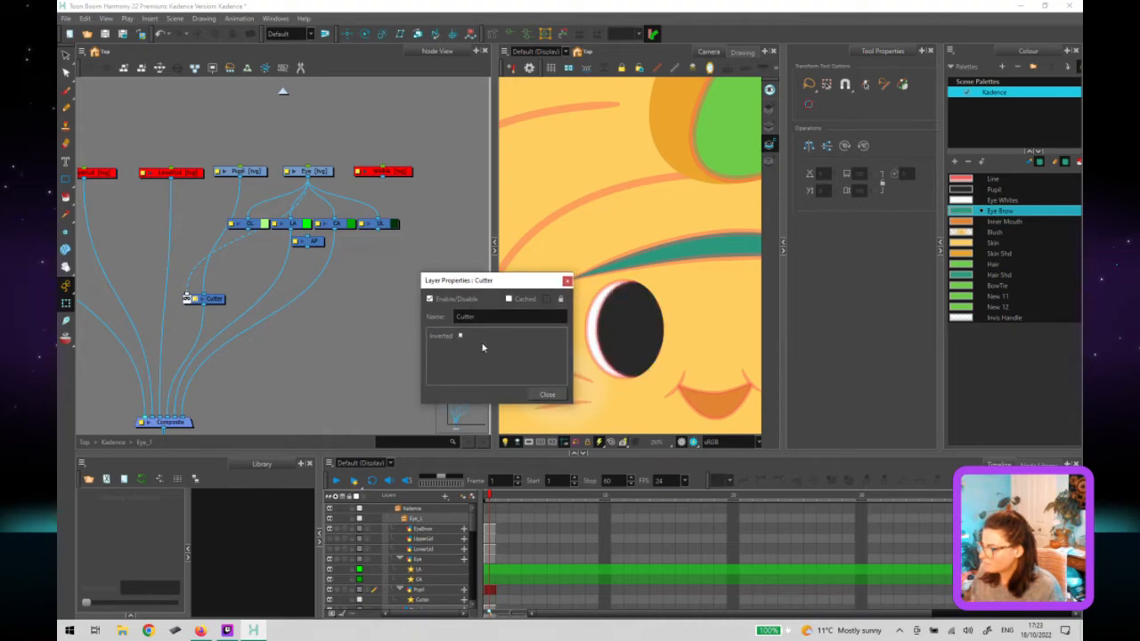
click(547, 394)
Nudge the Cutter node slightly to the right along the Pupil cable and deselect it.
click(200, 301)
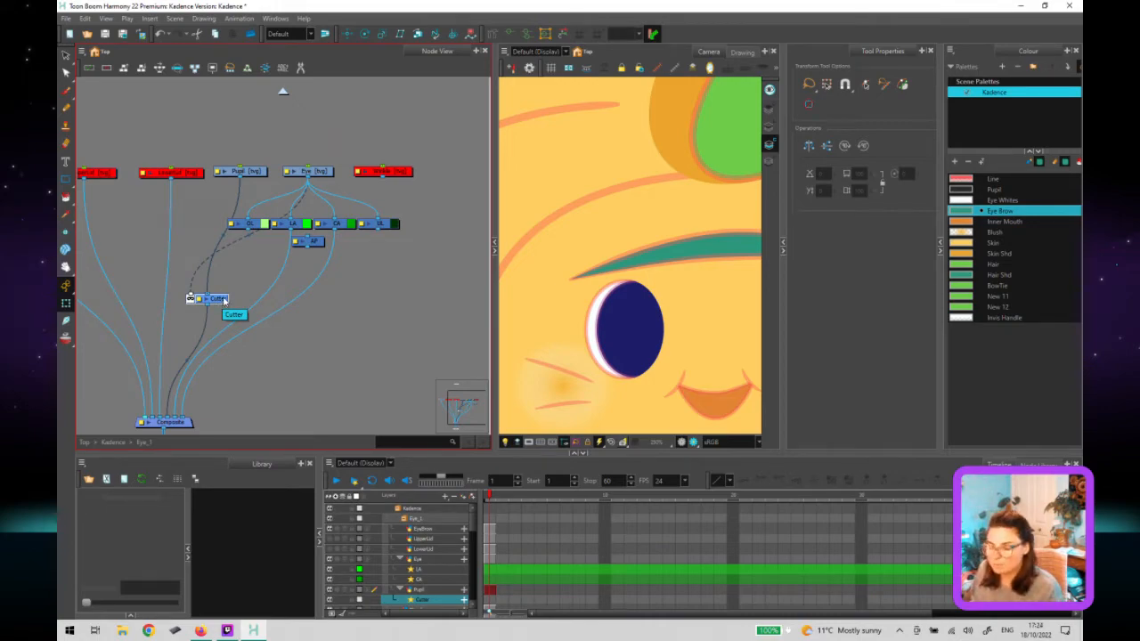
drag(212, 199, 464, 270)
click(214, 317)
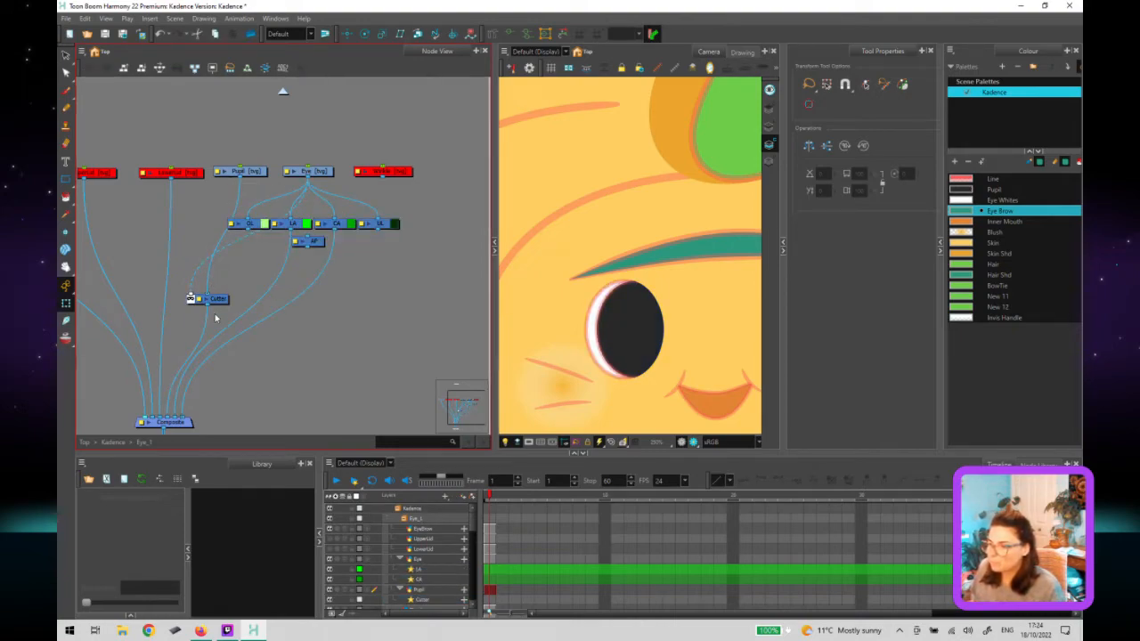
click(196, 300)
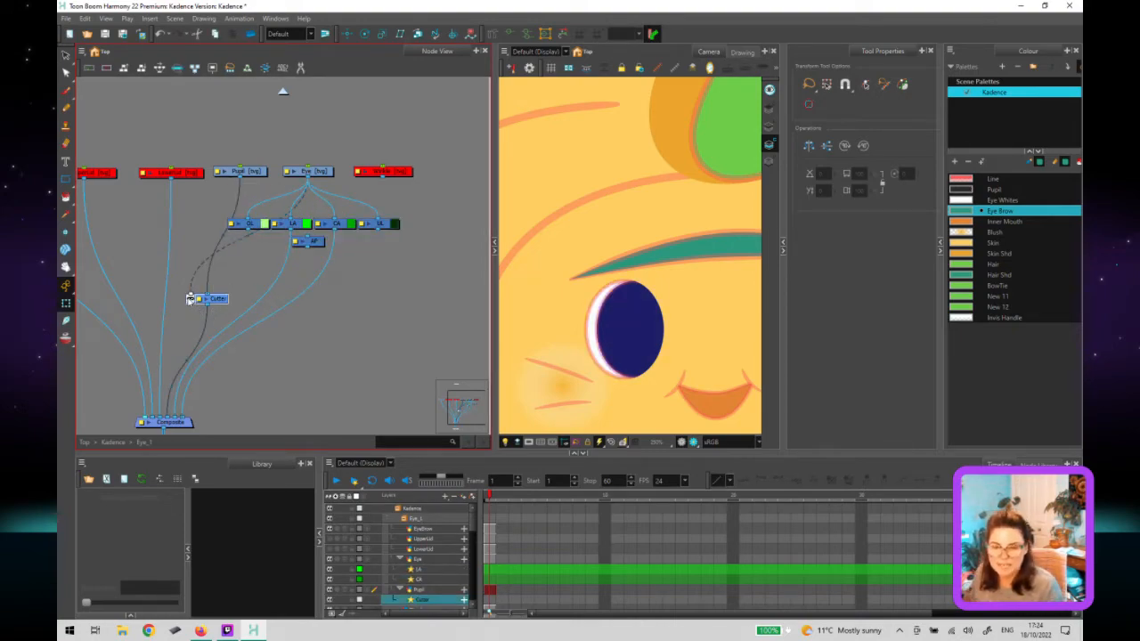
click(269, 269)
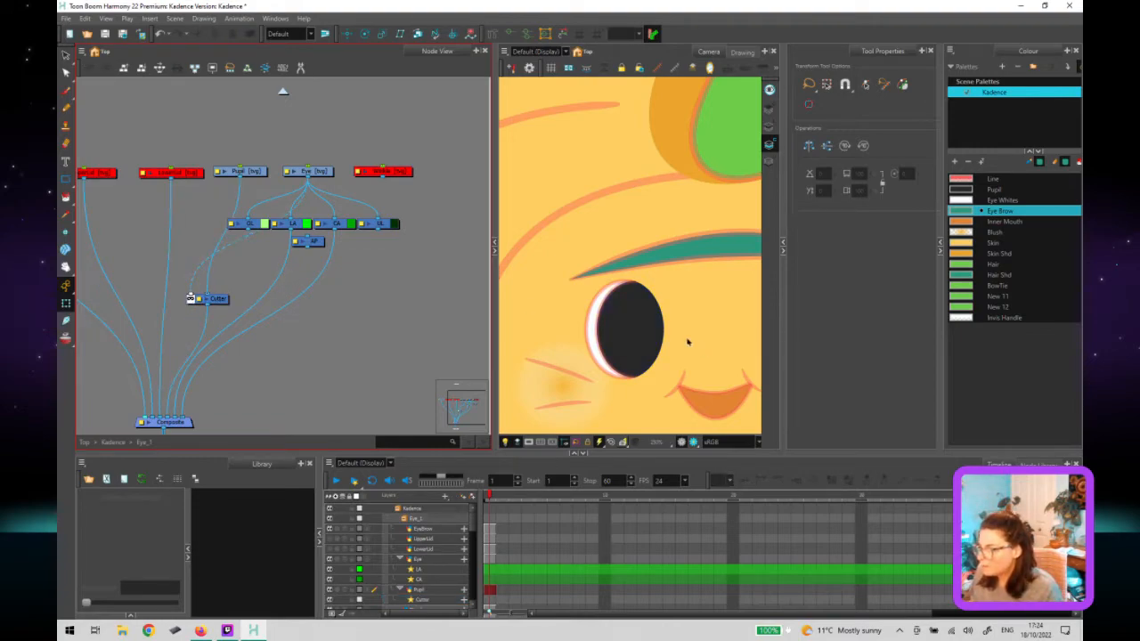
Add a parent peg above each of the Pupil and Eye drawings, and line the pegs up over their drawings.
click(236, 173)
ctrl+click(307, 171)
key(ctrl+p)
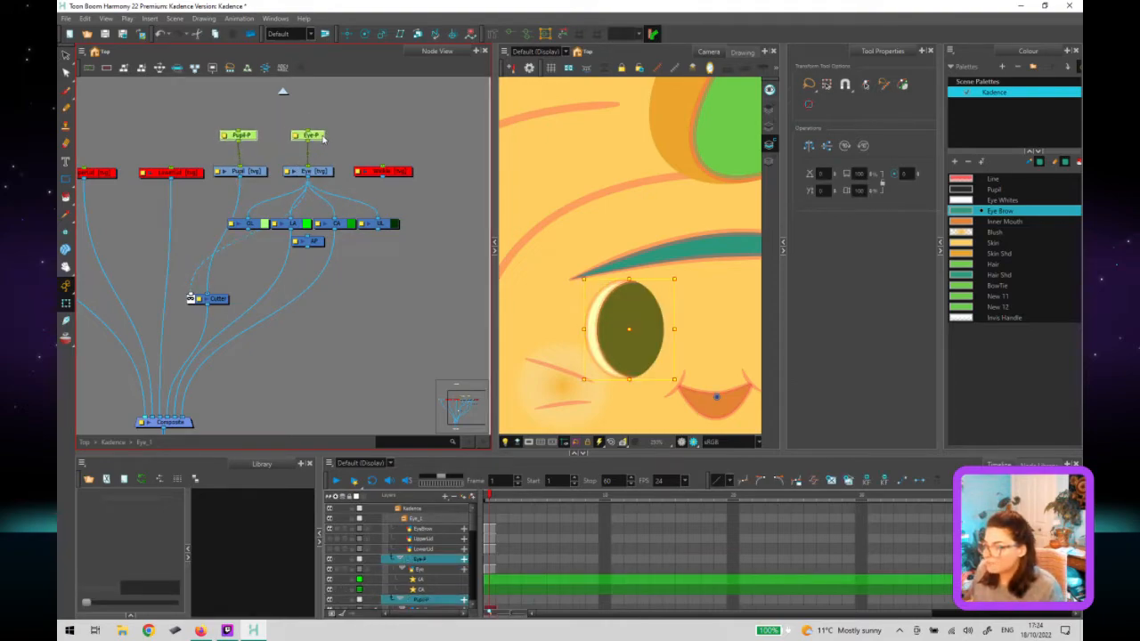
click(325, 163)
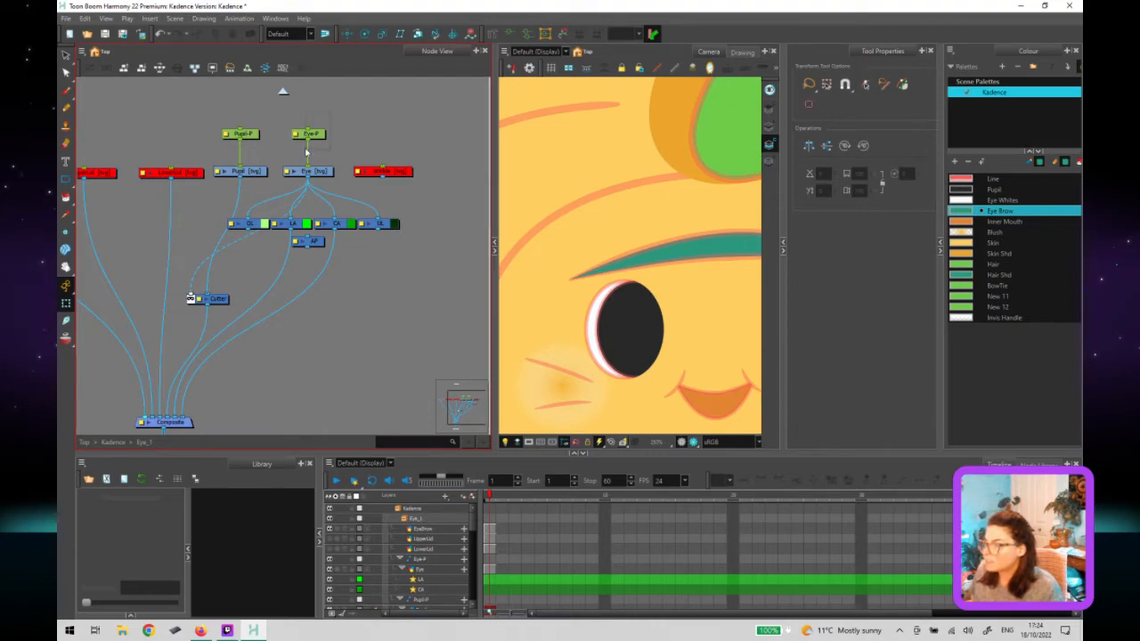
Test-move the pupil with its Pupil-P peg, and undo the move.
click(308, 137)
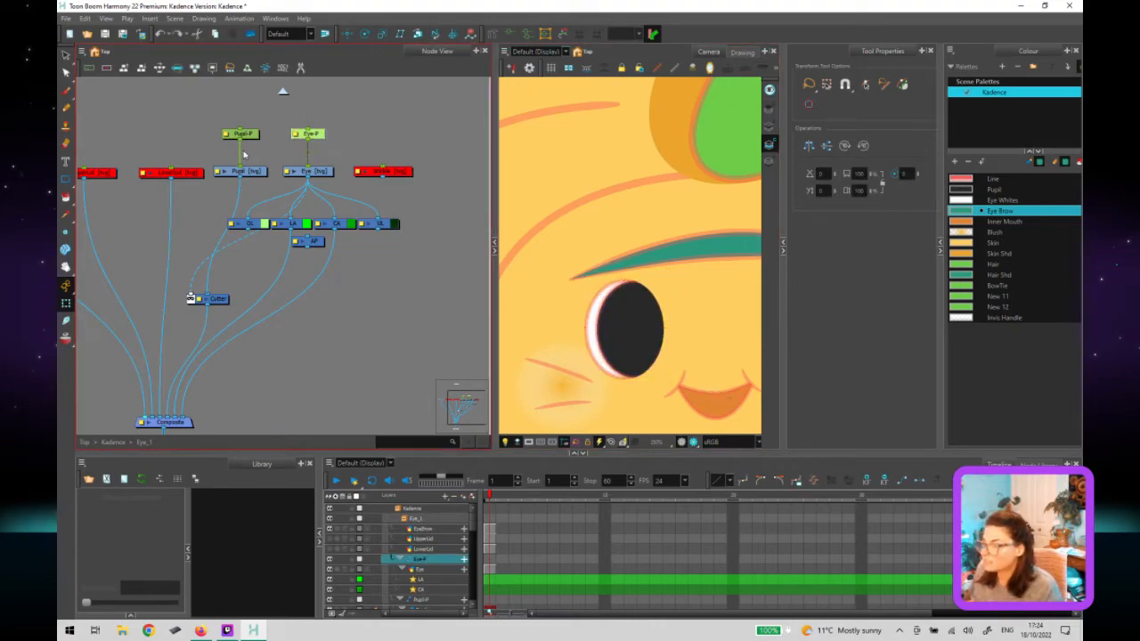
click(628, 328)
drag(639, 328, 644, 333)
key(ctrl+z)
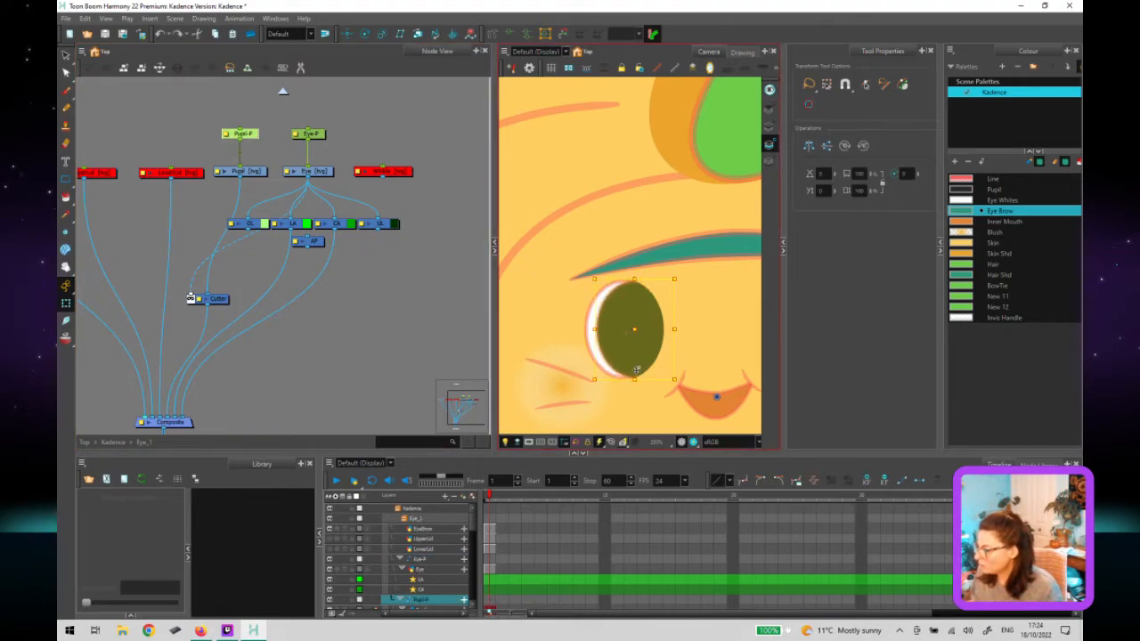
scroll(636, 369, up, 3)
scroll(626, 367, down, 3)
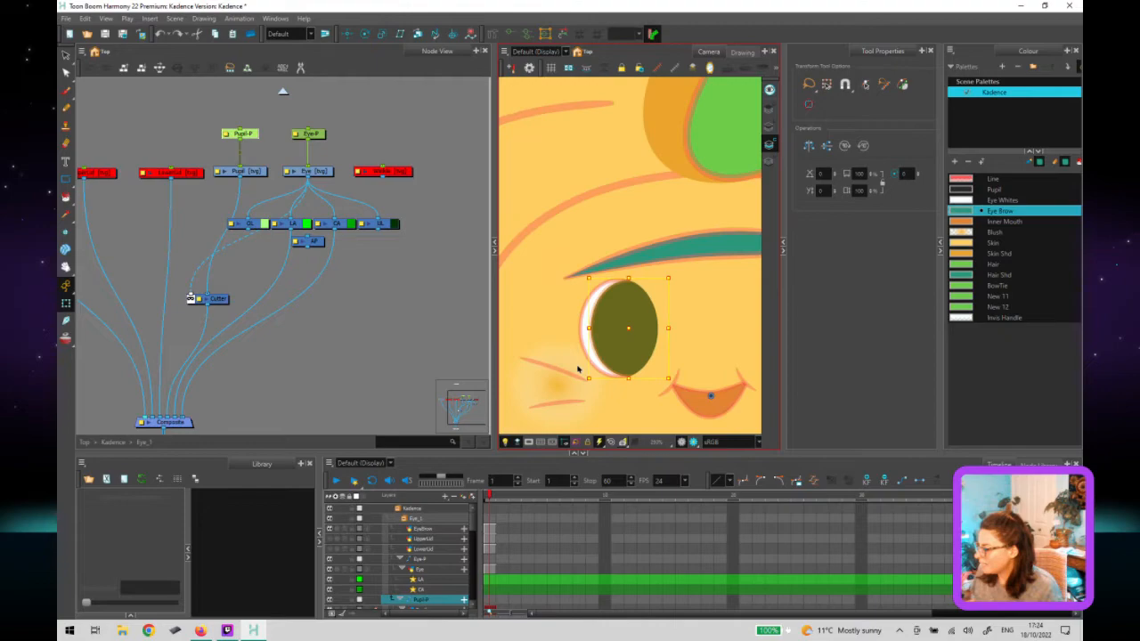
Compare the rigged pupil's shape and outline with the eye of the reference character.
click(390, 359)
scroll(666, 358, down, 4)
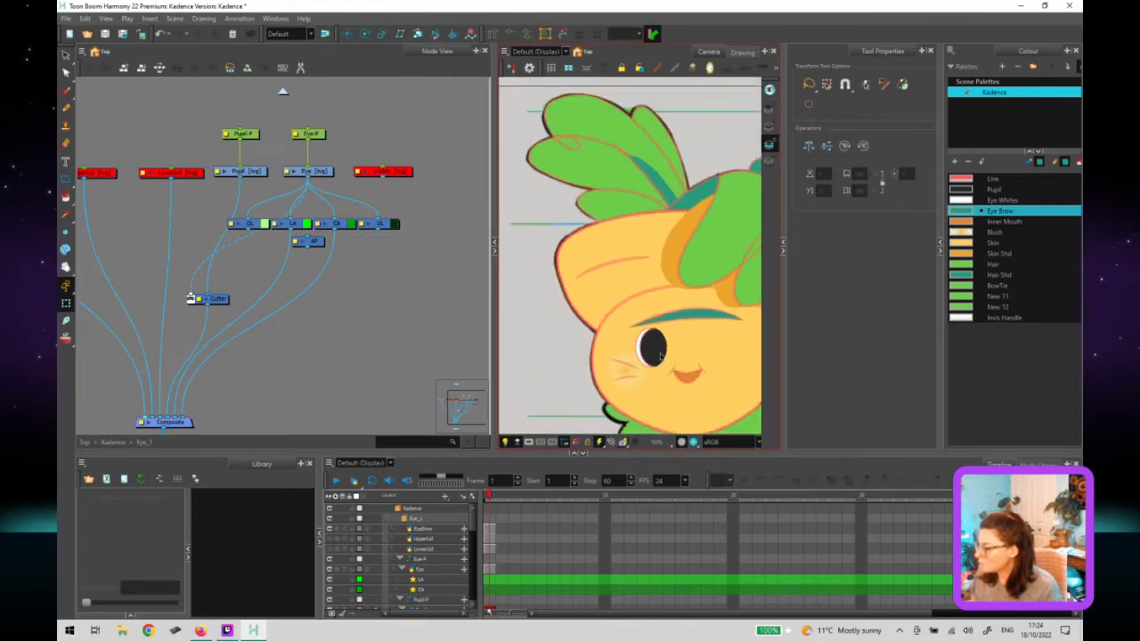
scroll(661, 356, down, 3)
scroll(708, 345, down, 2)
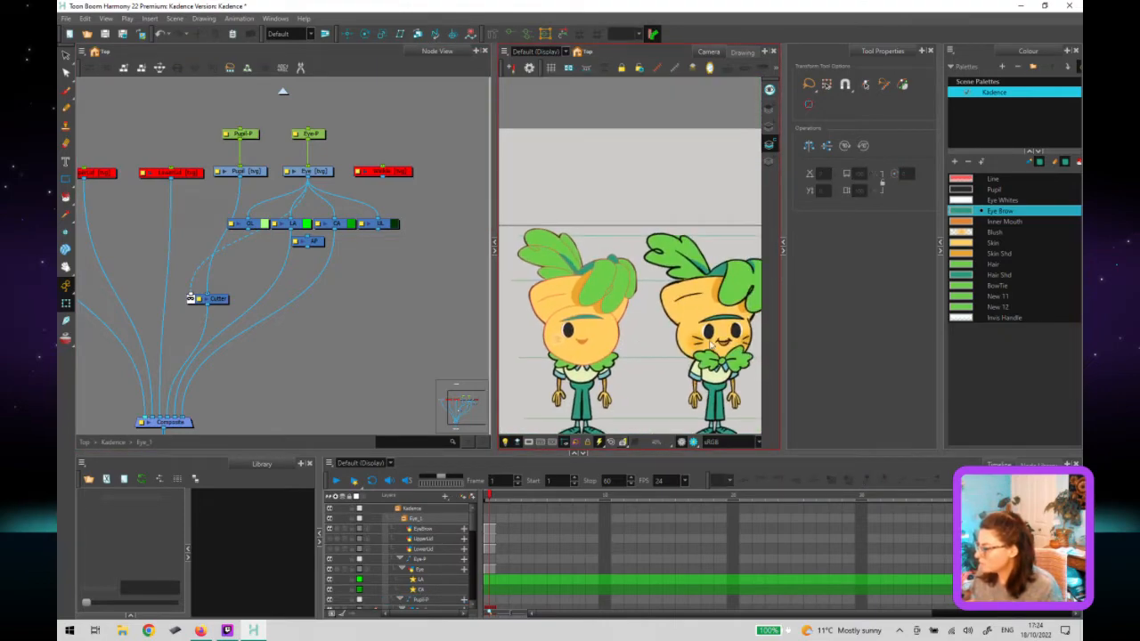
scroll(710, 343, up, 5)
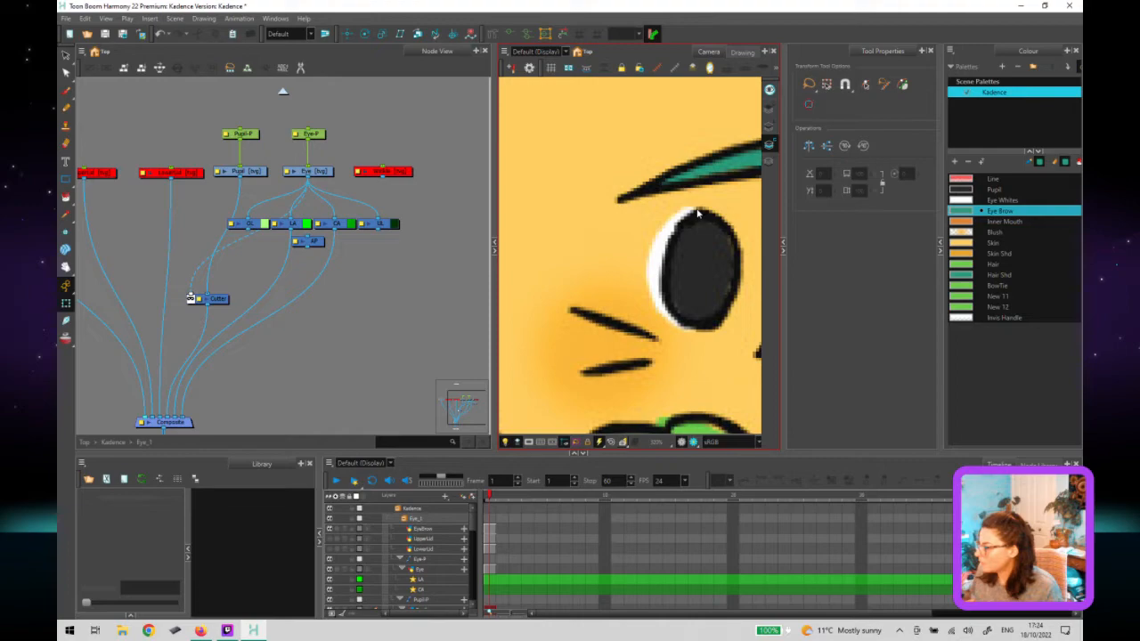
scroll(729, 254, down, 8)
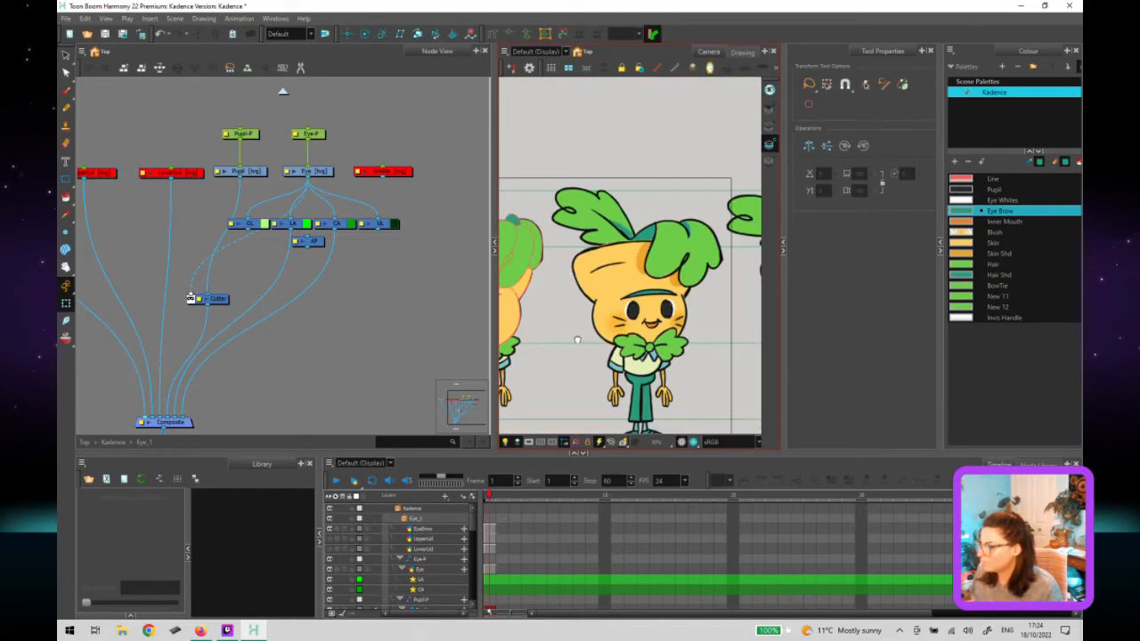
scroll(577, 339, up, 8)
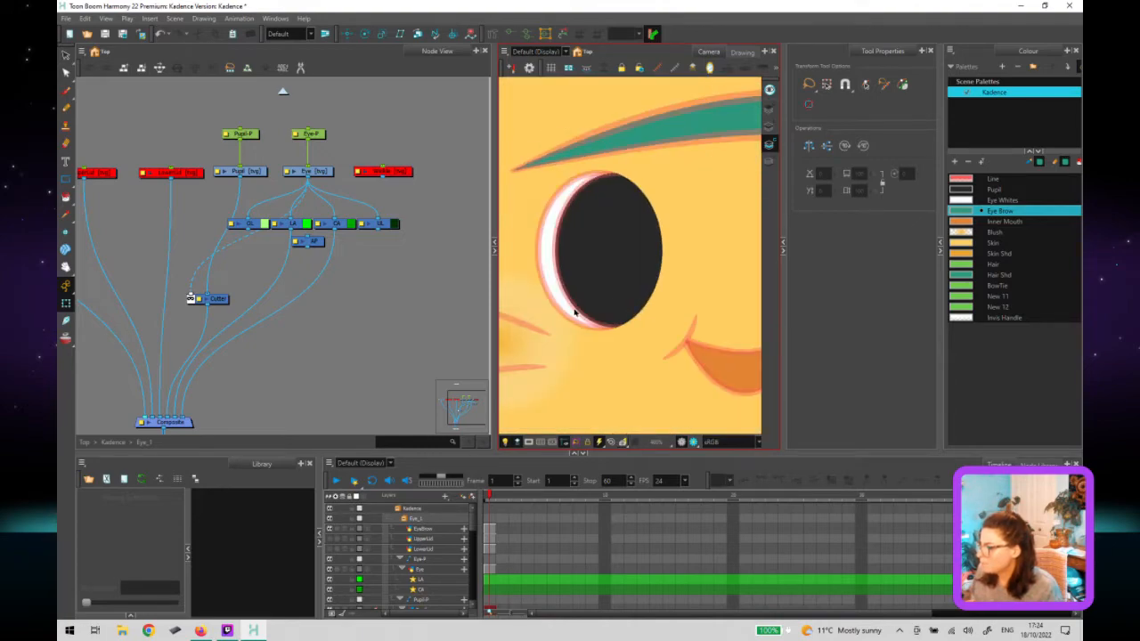
click(627, 258)
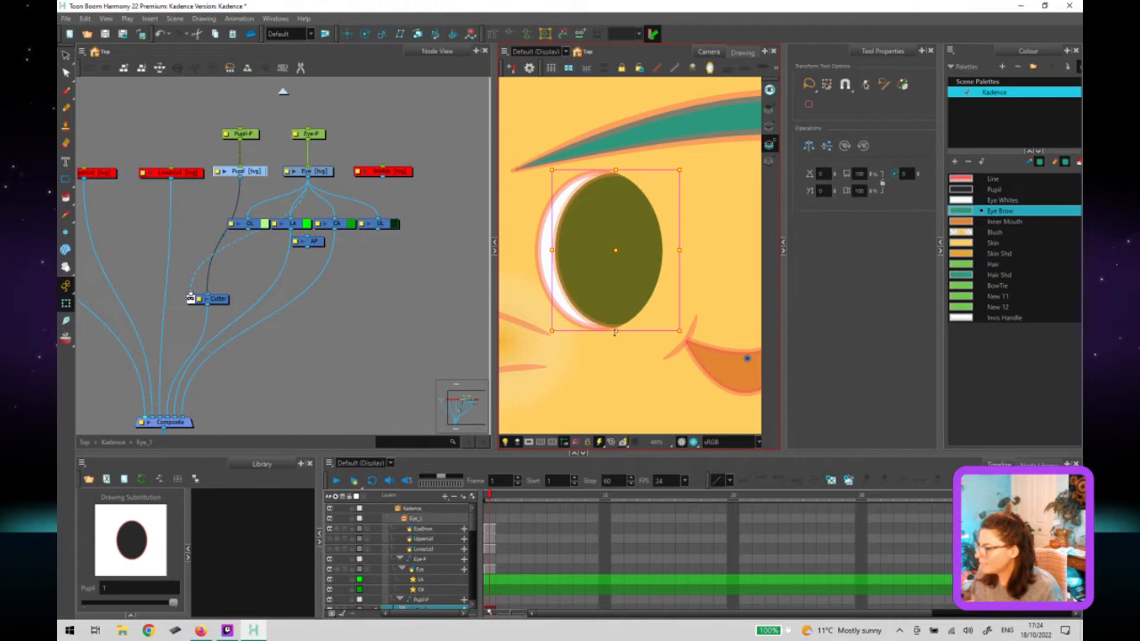
click(285, 377)
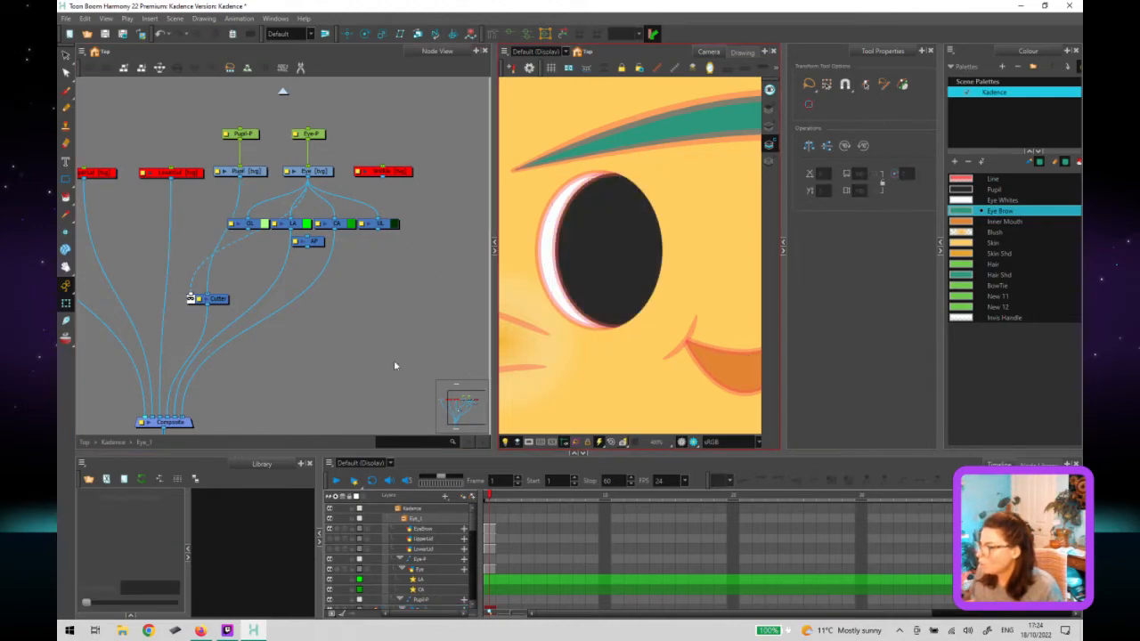
Examine how the Cutter node is wired to the Pupil and Eye drawings, and clear the selection.
click(302, 323)
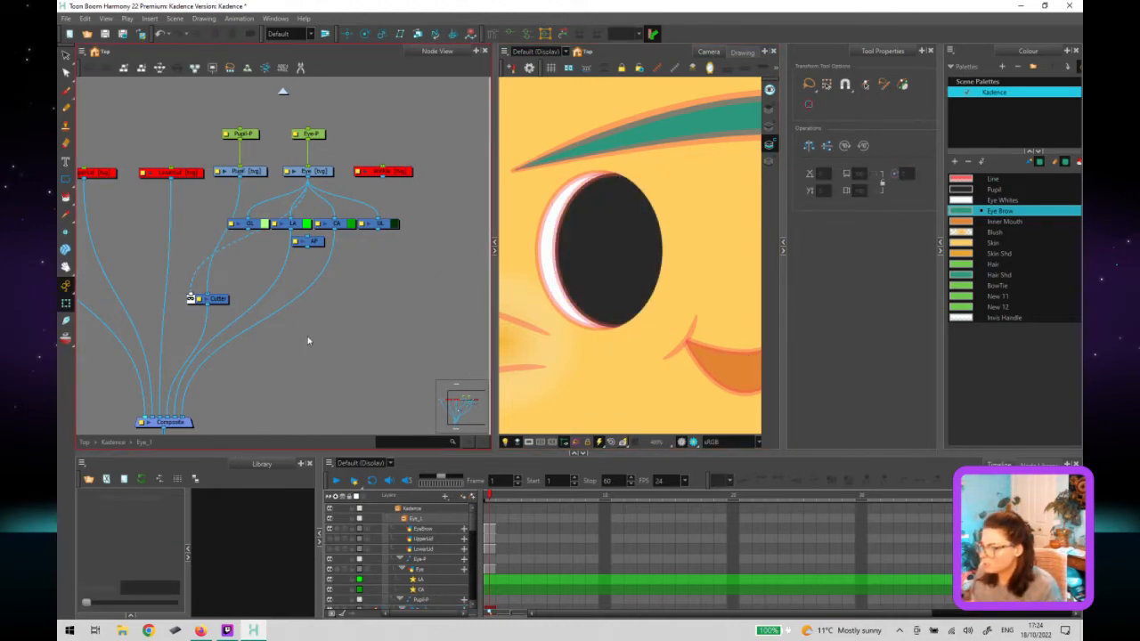
scroll(264, 364, down, 1)
click(611, 293)
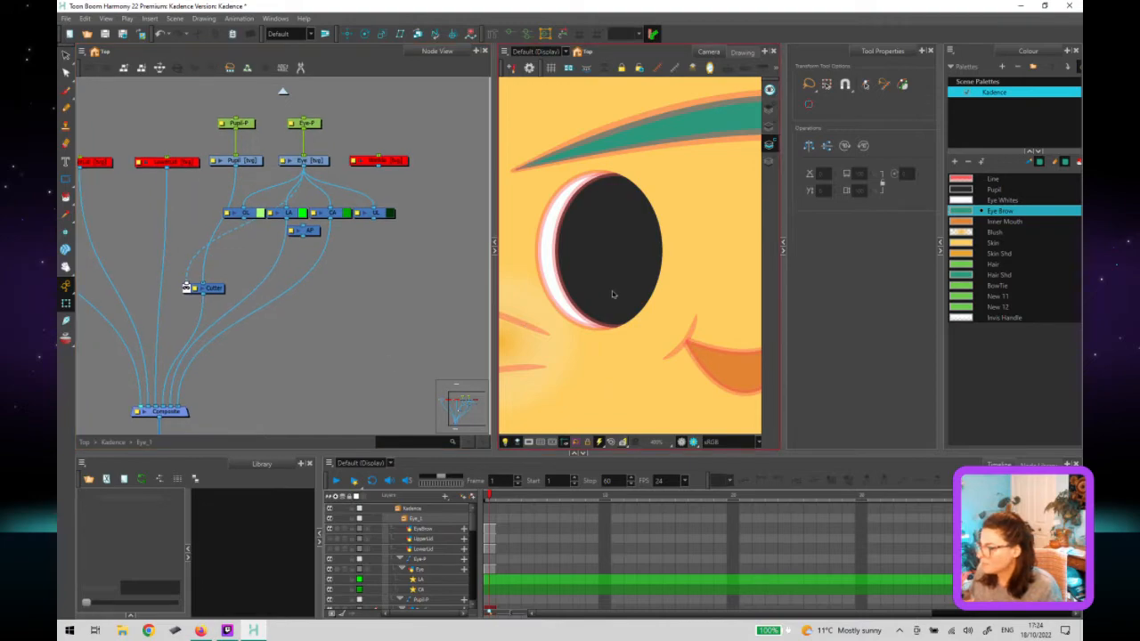
click(271, 346)
click(218, 290)
click(238, 380)
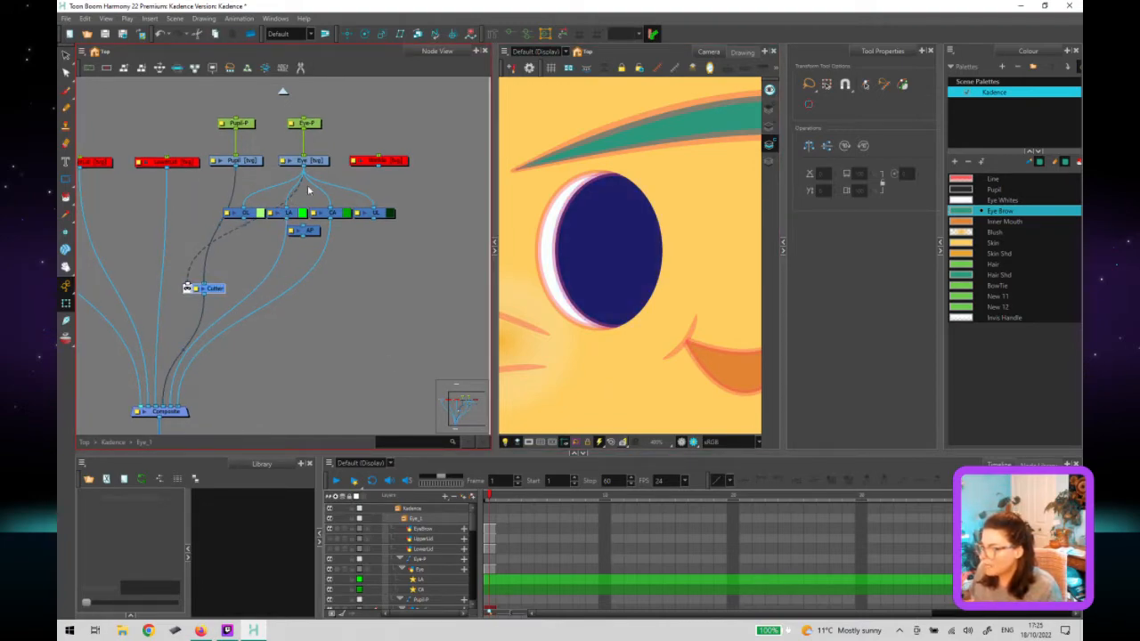
click(597, 258)
click(247, 274)
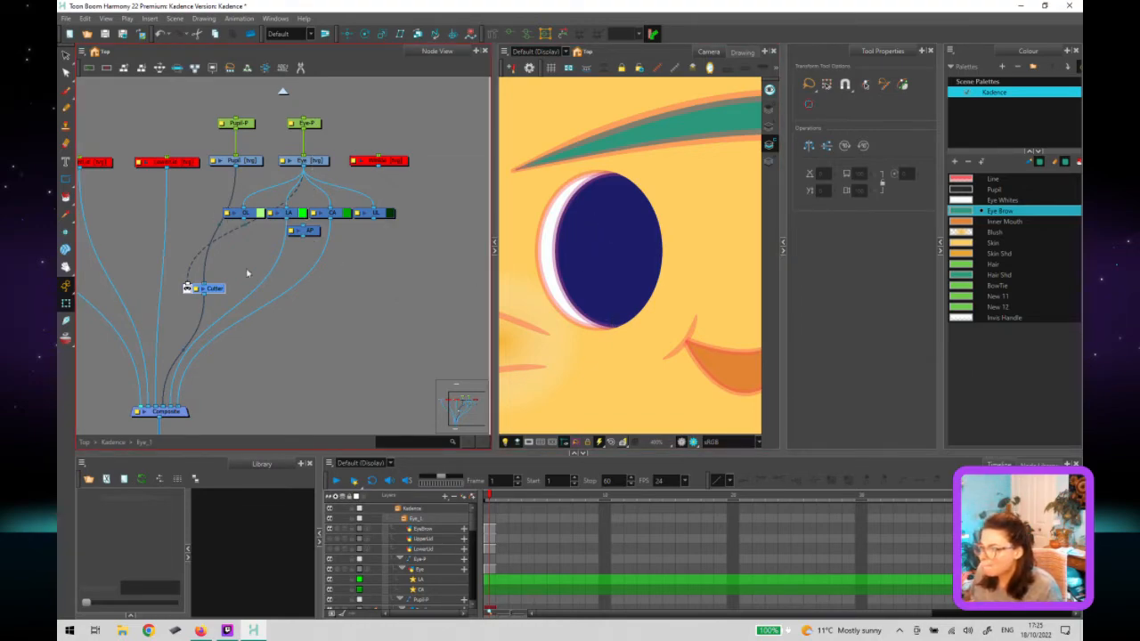
click(261, 276)
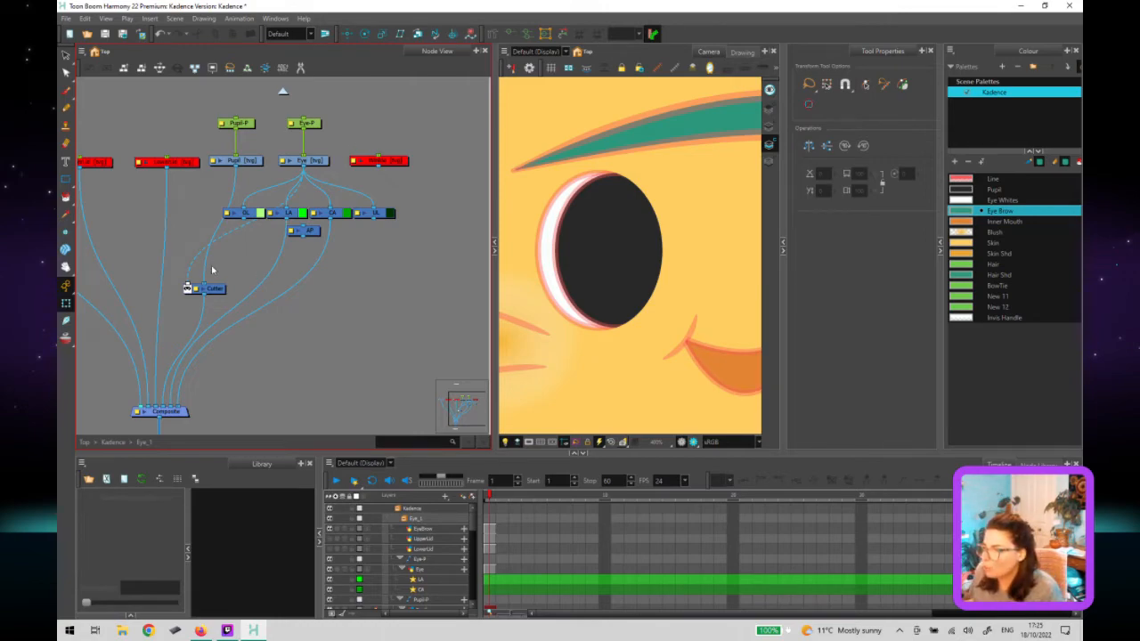
Connect the Eye's CA node to the Cutter's matte input in place of the Eye drawing.
drag(221, 206, 409, 238)
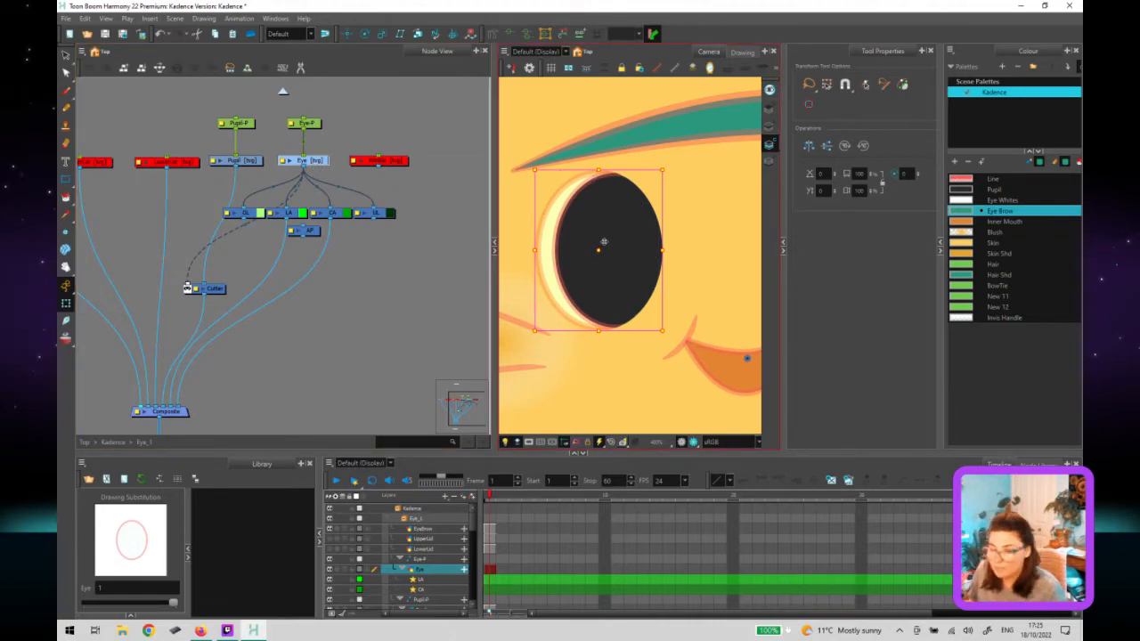
click(242, 254)
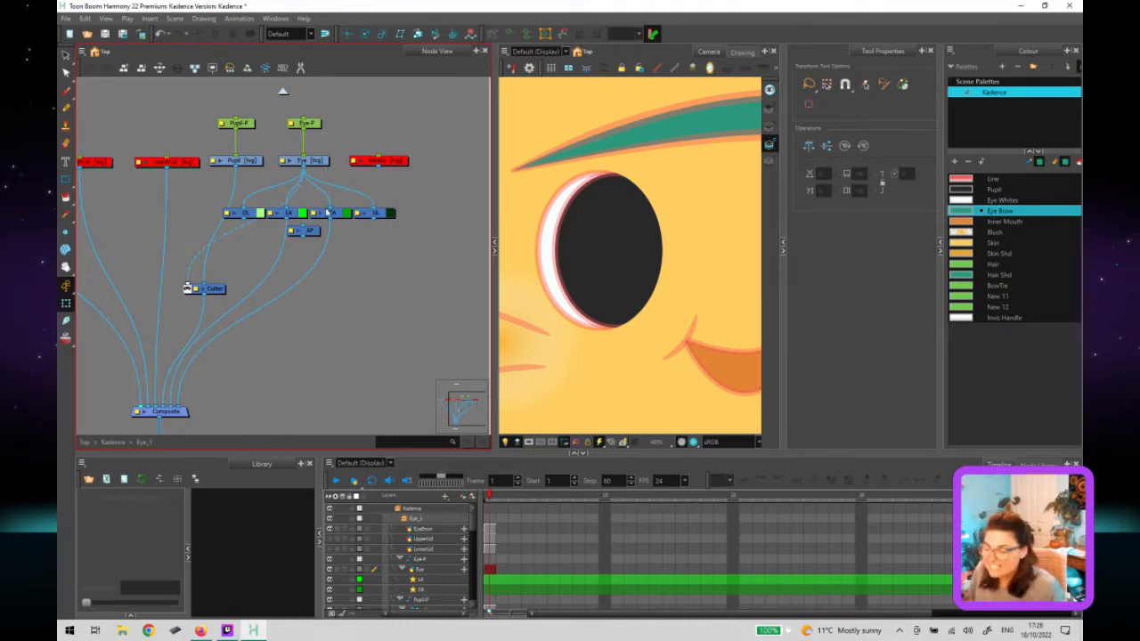
drag(331, 226, 191, 287)
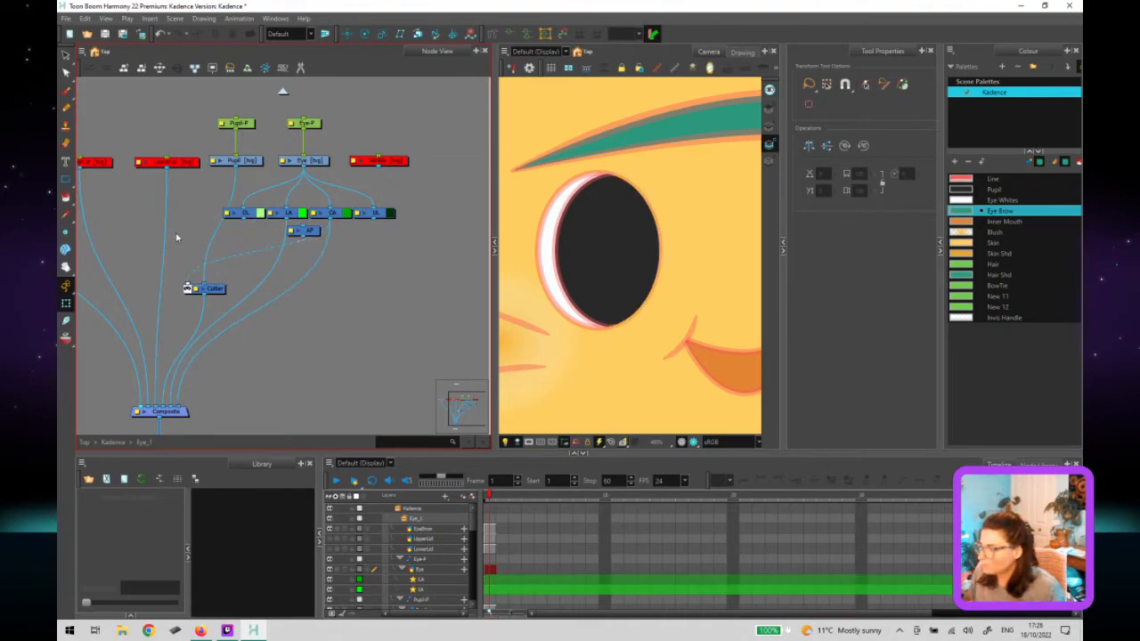
Examine where the pupil is clipped along the eye's outline and trace the CA node's connections.
scroll(616, 325, up, 5)
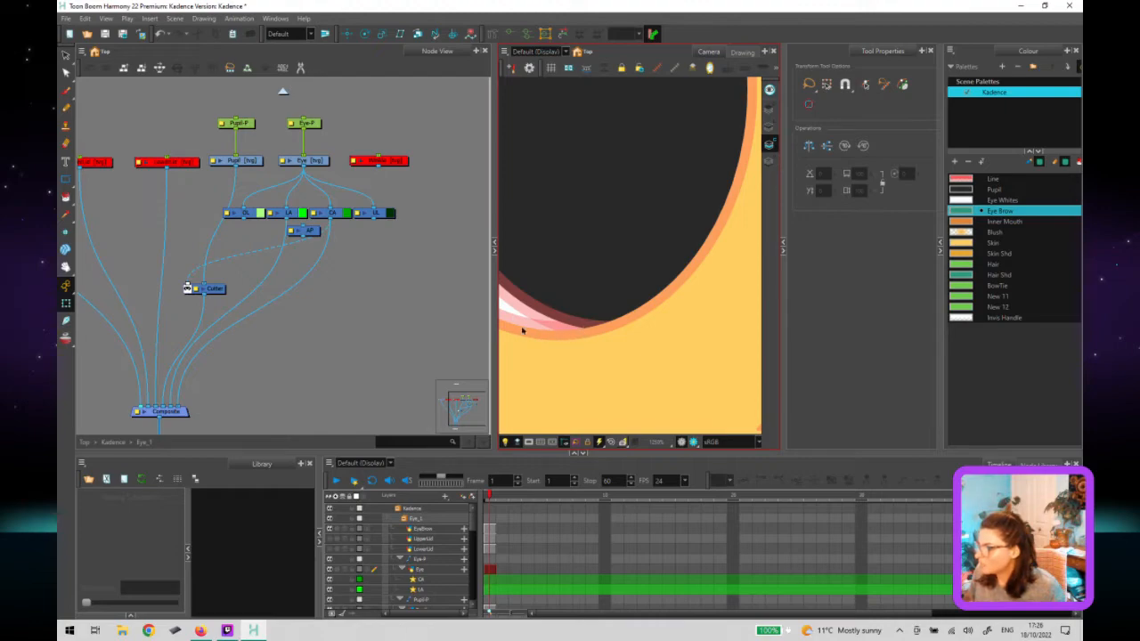
drag(591, 323, 658, 348)
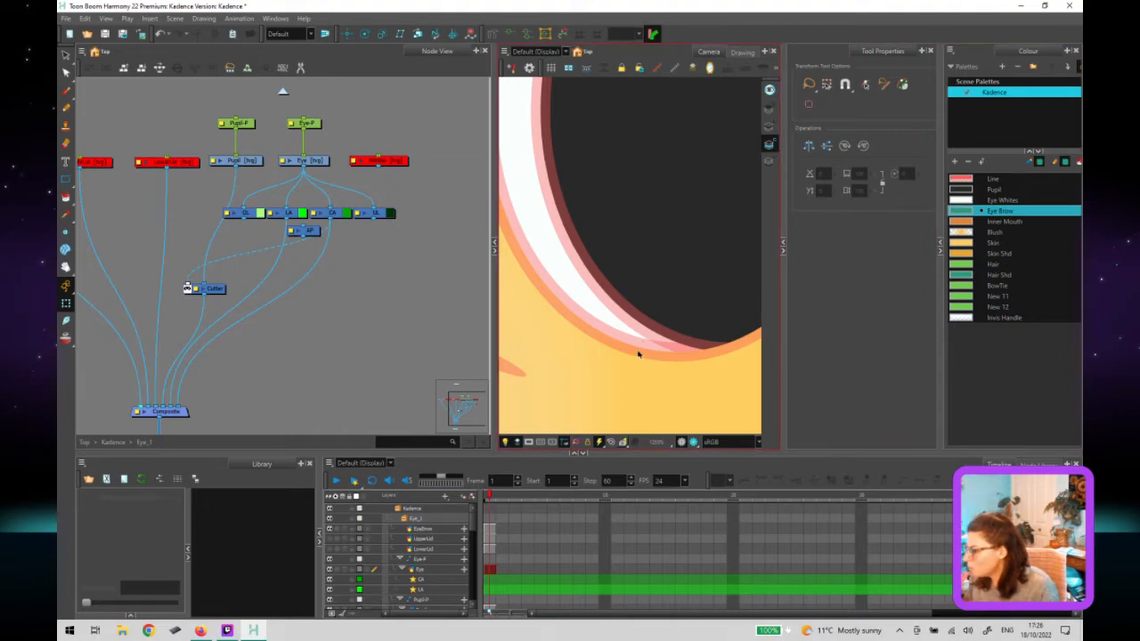
click(607, 345)
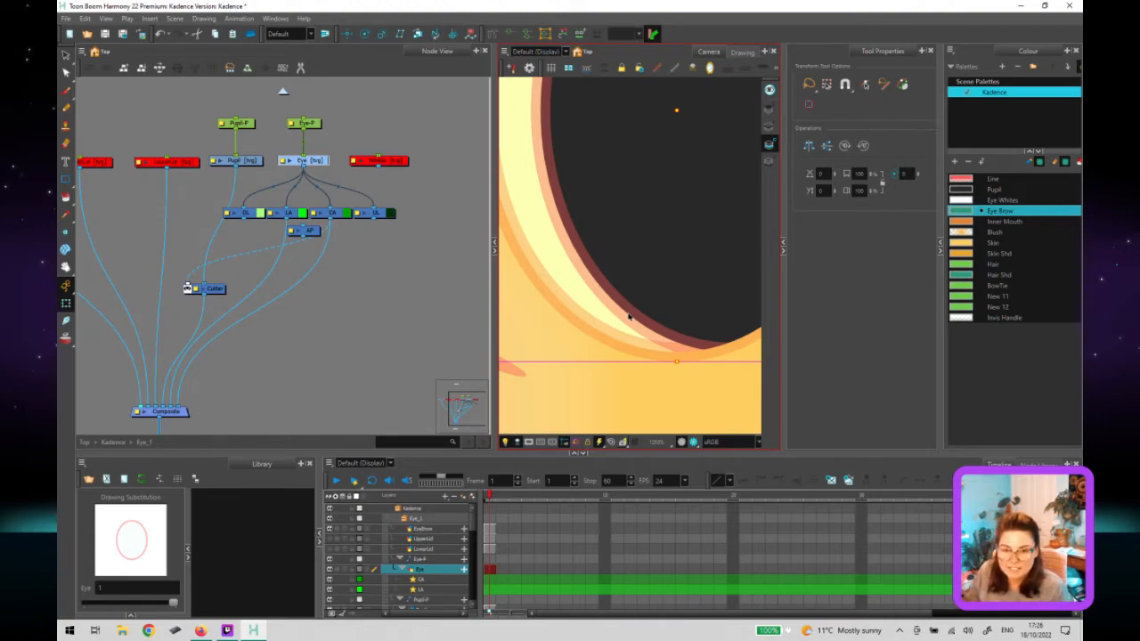
click(288, 333)
click(621, 335)
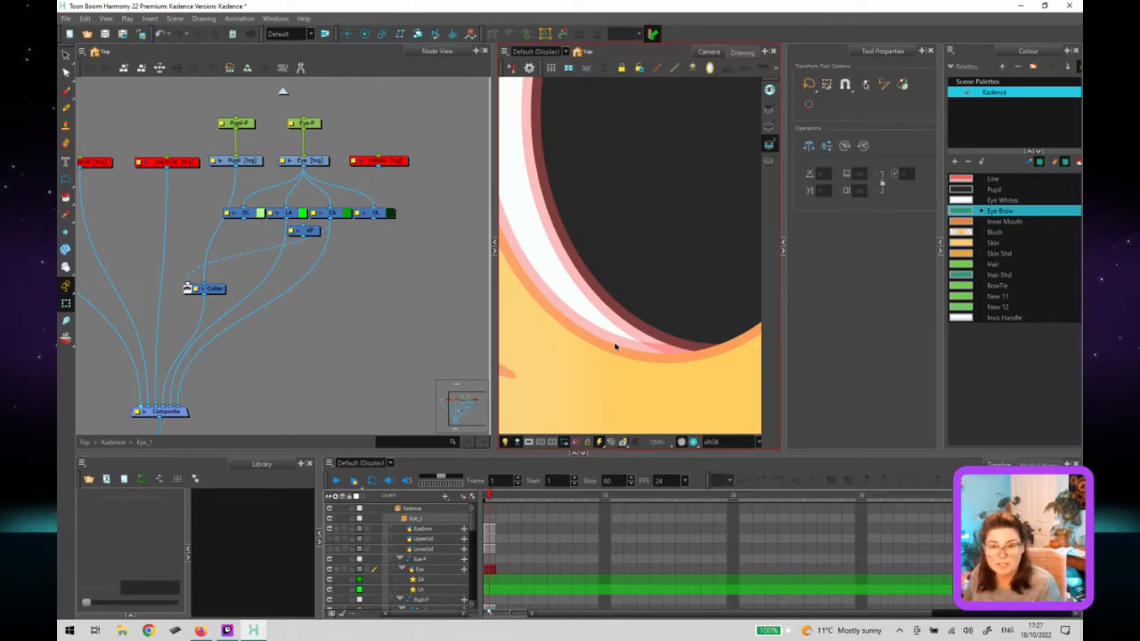
click(393, 236)
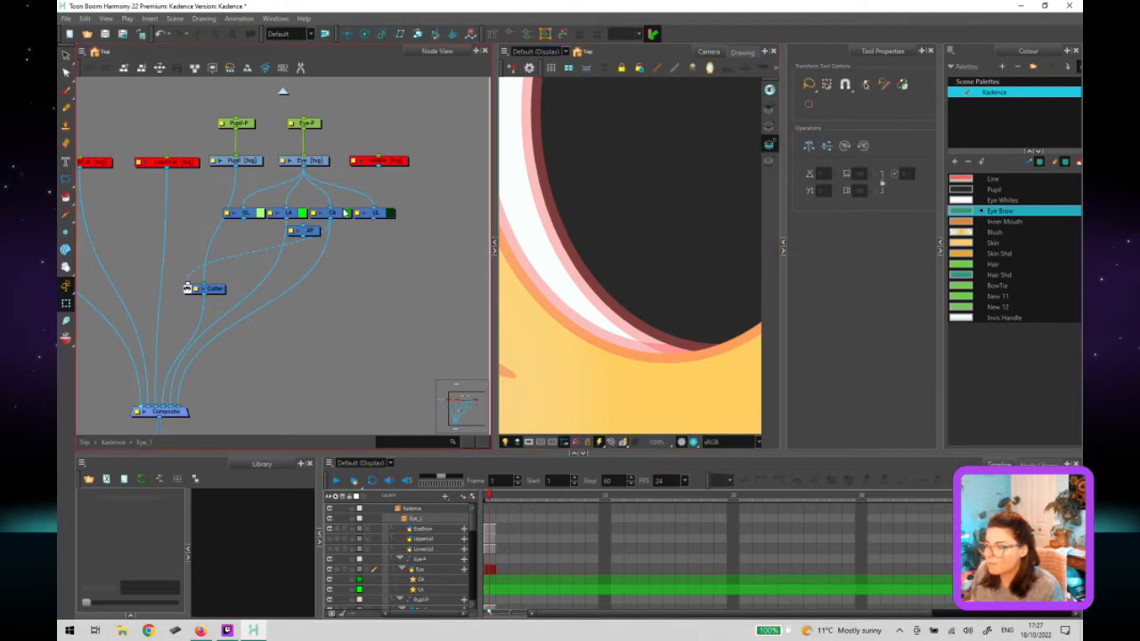
click(336, 213)
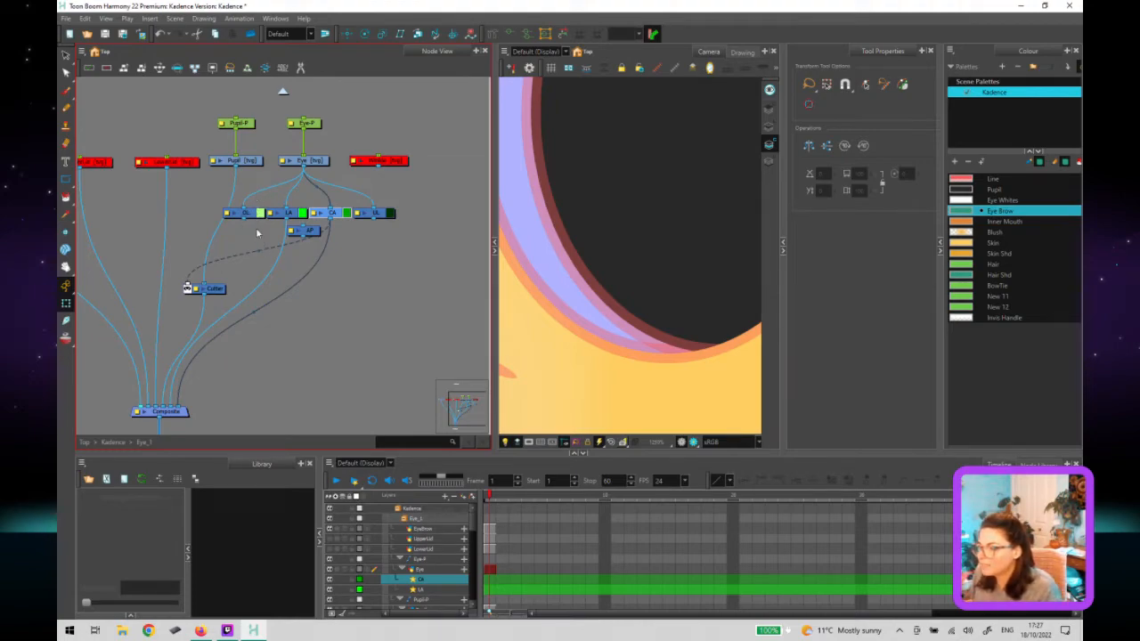
click(353, 222)
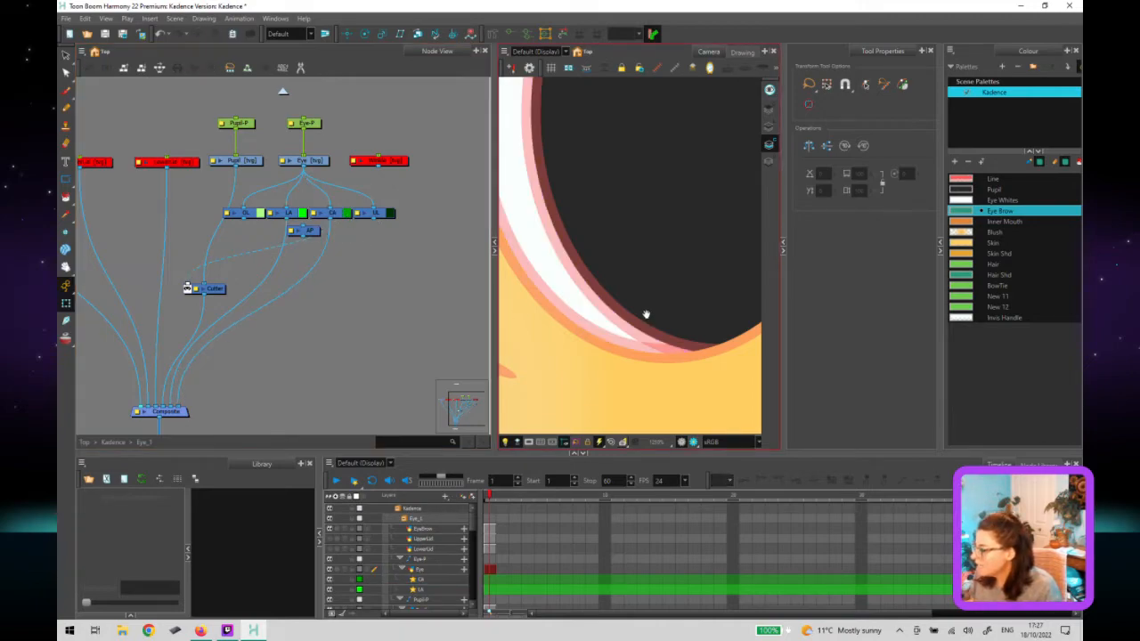
scroll(615, 303, down, 2)
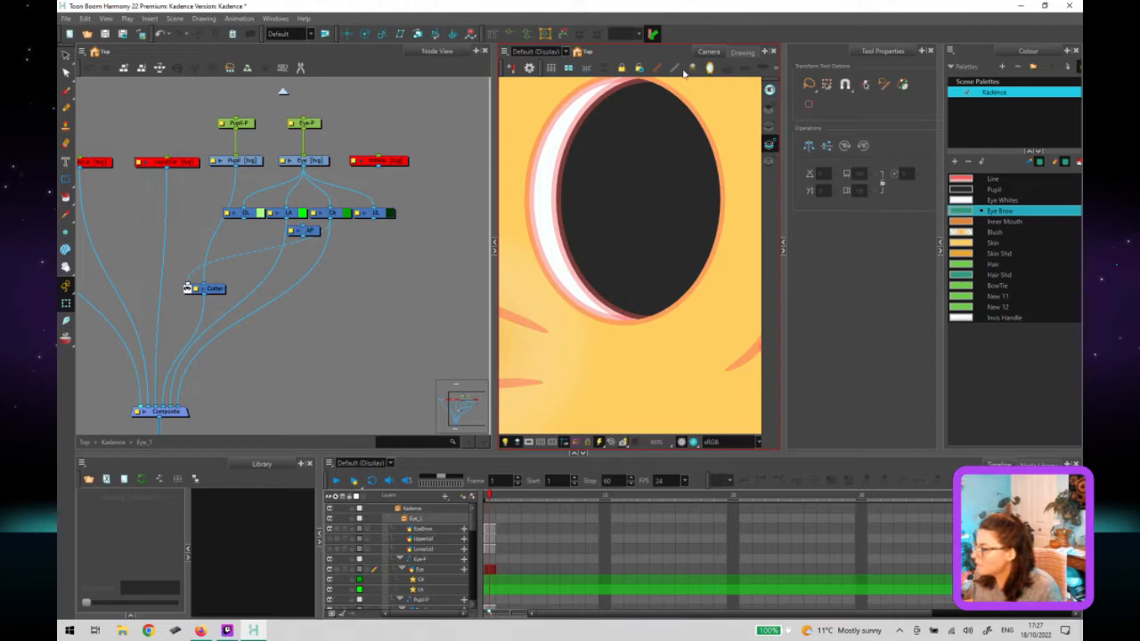
drag(649, 129, 650, 142)
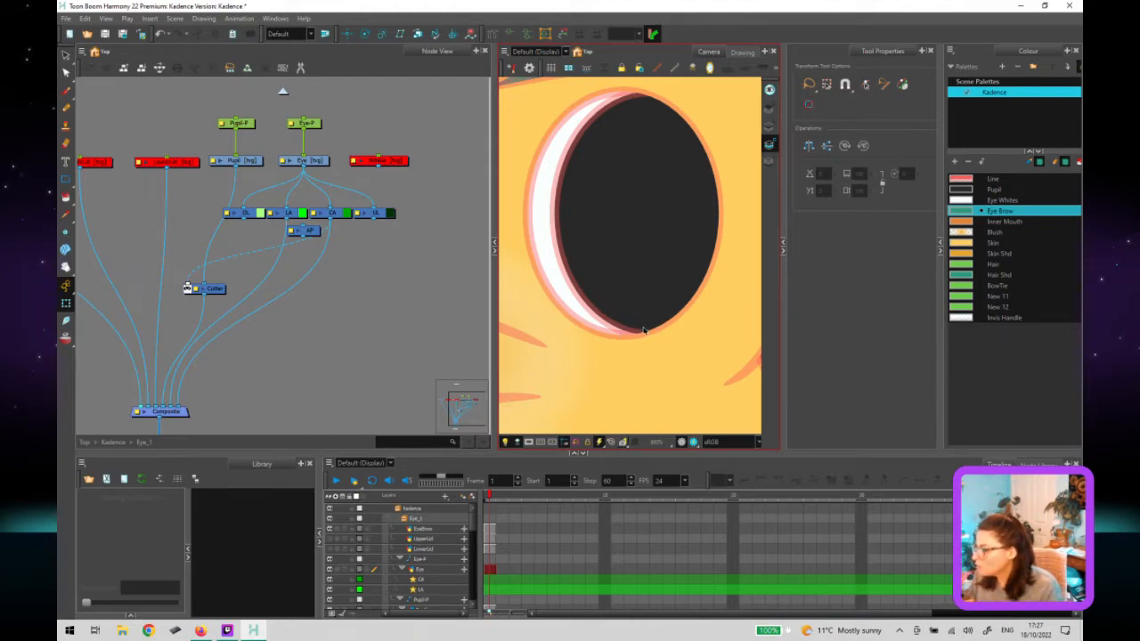
Reorder the Eye's LA cable on the Composite ahead of the Cutter's cable so the eye outline draws over the pupil.
click(287, 247)
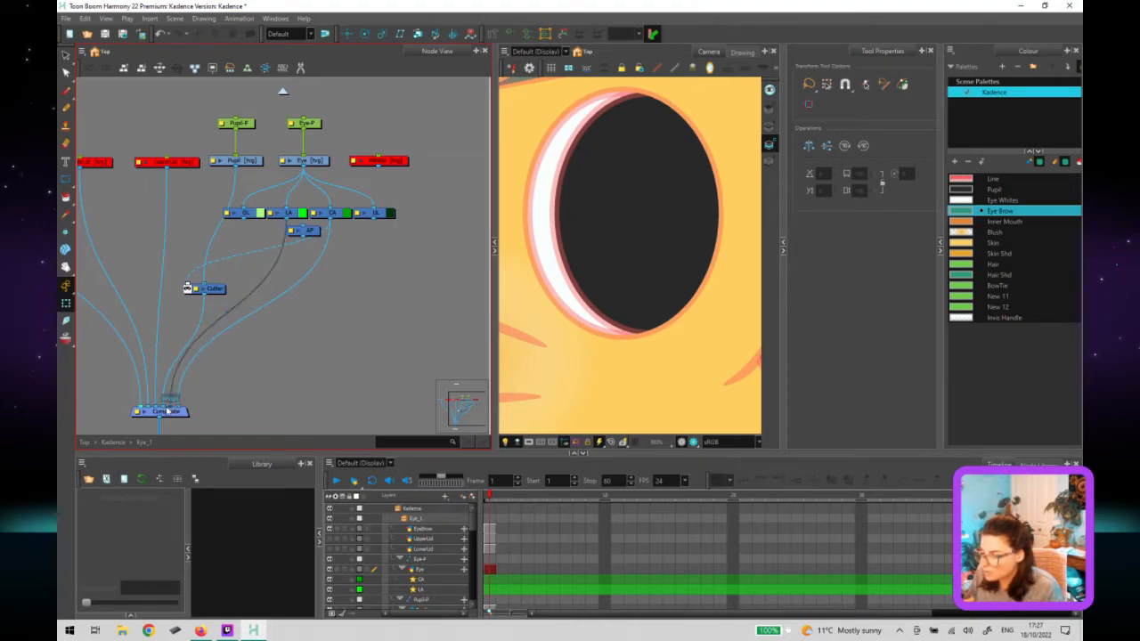
click(633, 161)
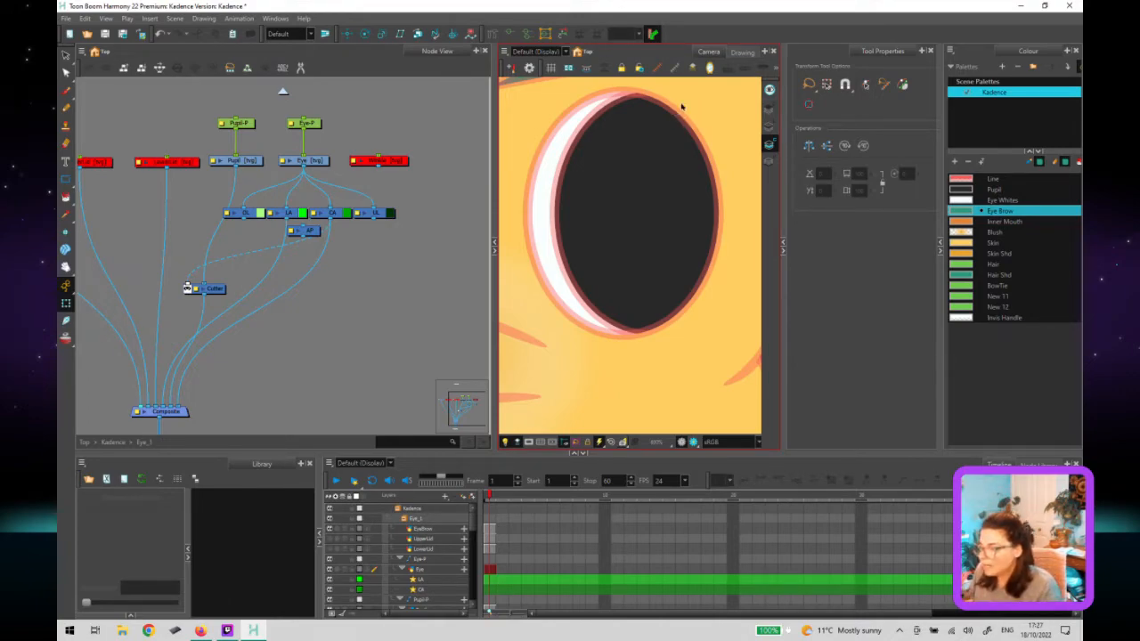
click(319, 288)
scroll(186, 324, down, 1)
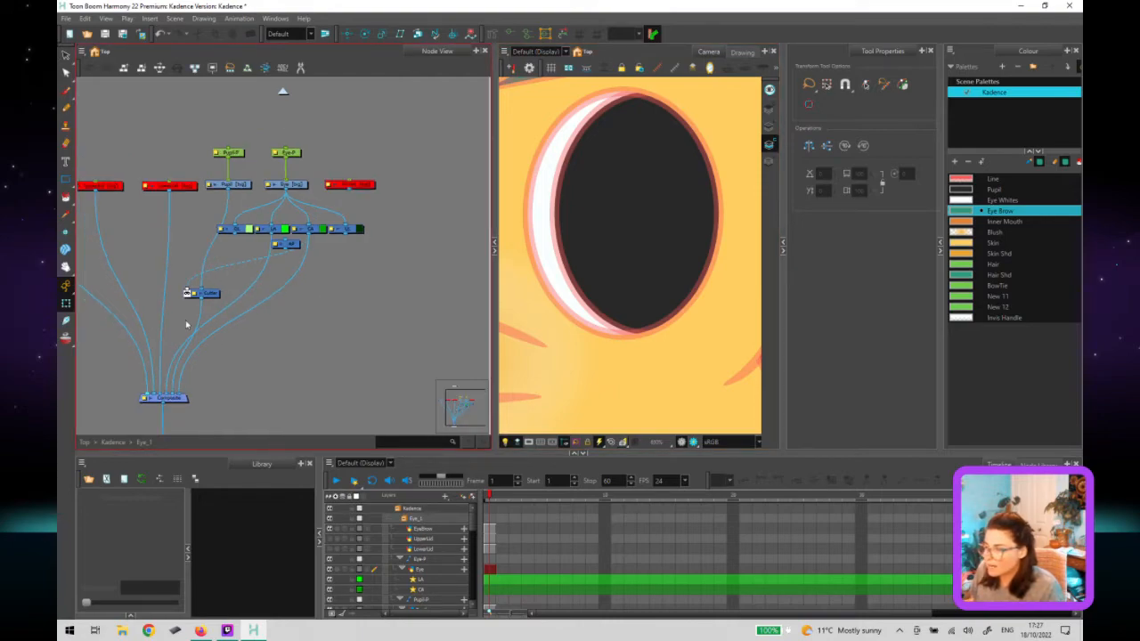
scroll(186, 324, down, 1)
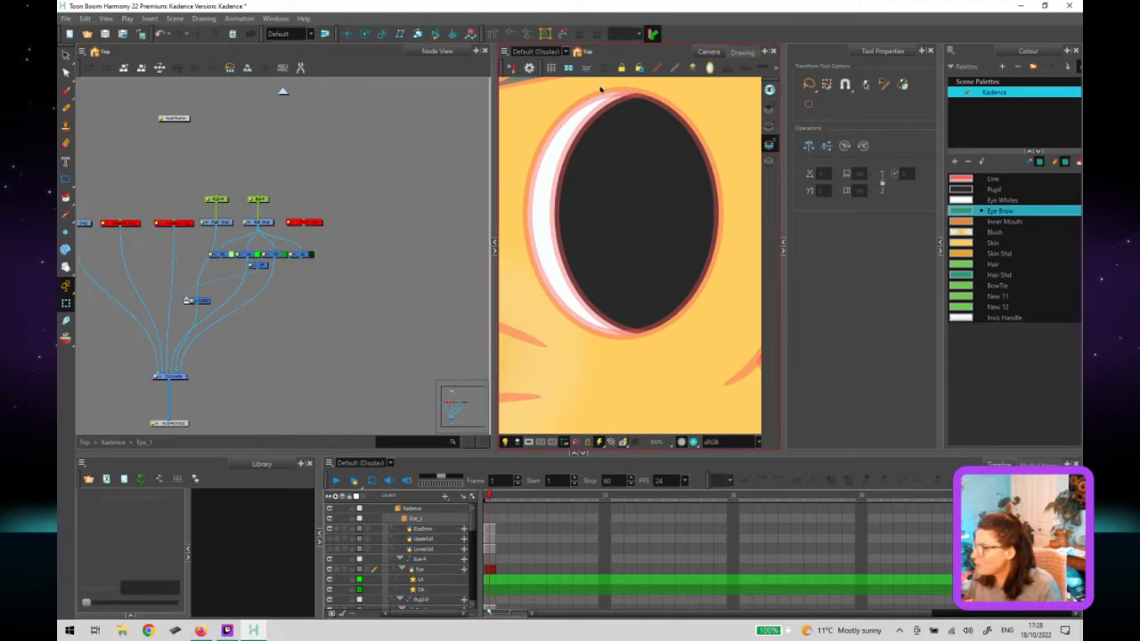
Examine the masked eye and the whole Eye_1 network, selecting the Pupil, Eye and Cutter nodes in turn.
click(638, 291)
mouse_move(639, 292)
mouse_down()
mouse_move(575, 286)
mouse_move(623, 249)
mouse_move(630, 225)
mouse_move(662, 321)
mouse_move(613, 318)
mouse_move(605, 224)
mouse_move(569, 288)
mouse_move(579, 258)
mouse_move(635, 207)
mouse_move(660, 234)
mouse_move(658, 284)
mouse_move(636, 300)
mouse_move(643, 293)
mouse_up()
click(313, 360)
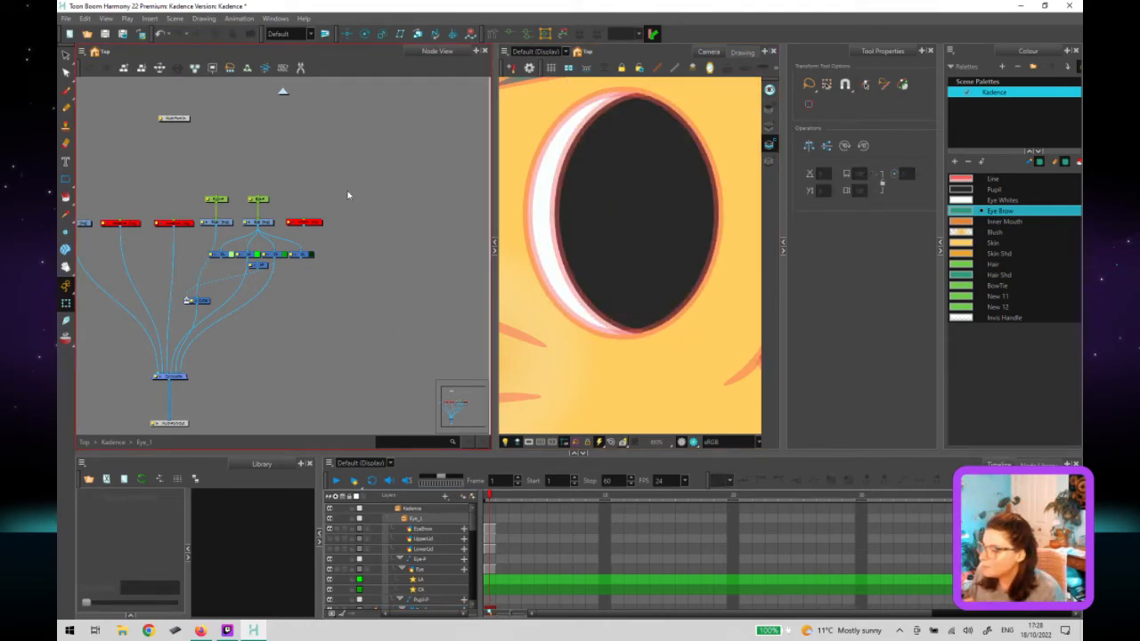
click(150, 223)
click(360, 376)
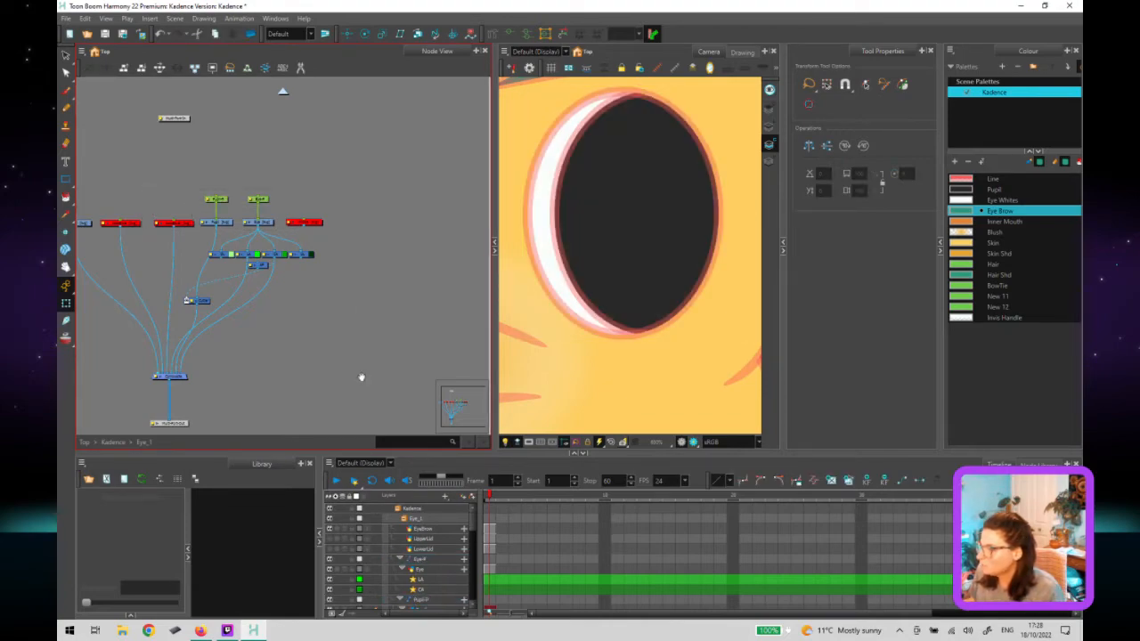
drag(340, 370, 409, 361)
click(276, 293)
click(298, 214)
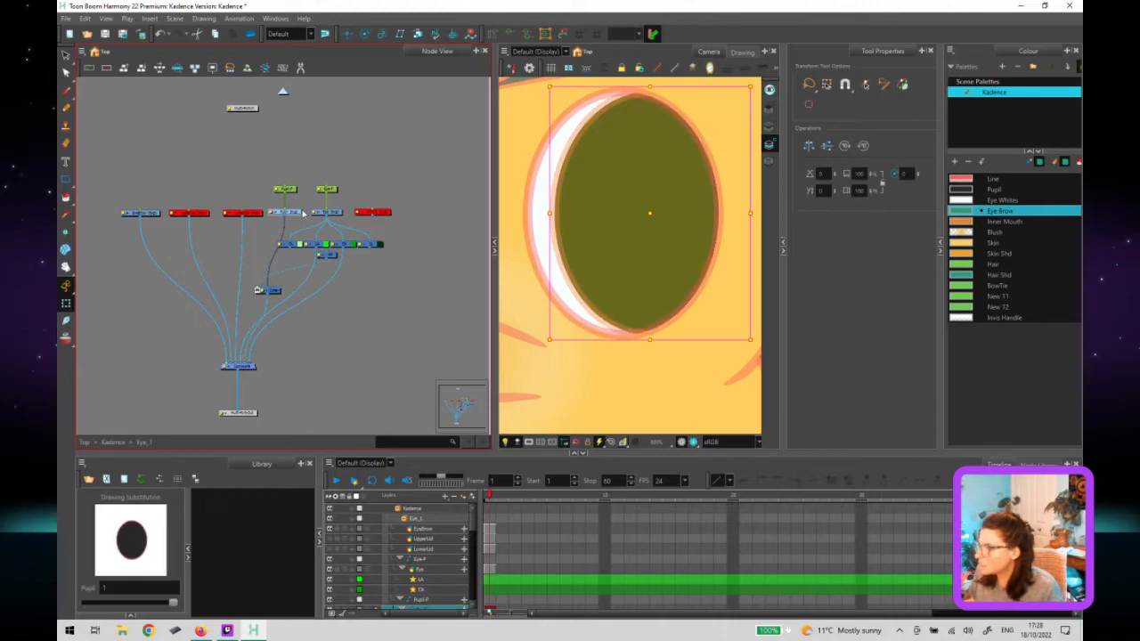
scroll(634, 302, down, 1)
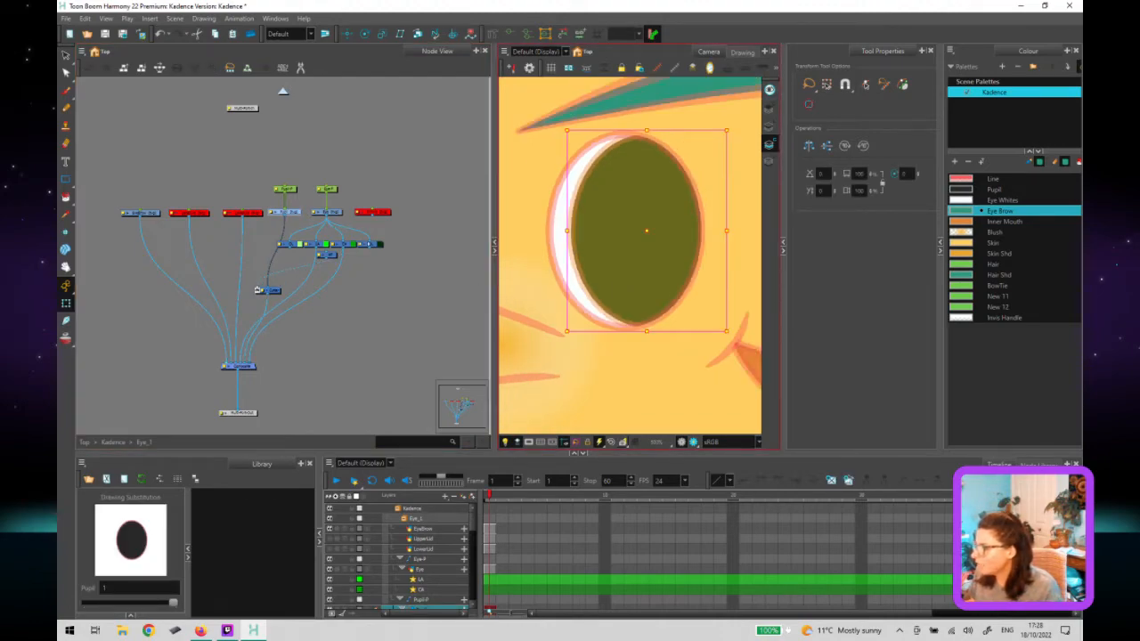
click(337, 216)
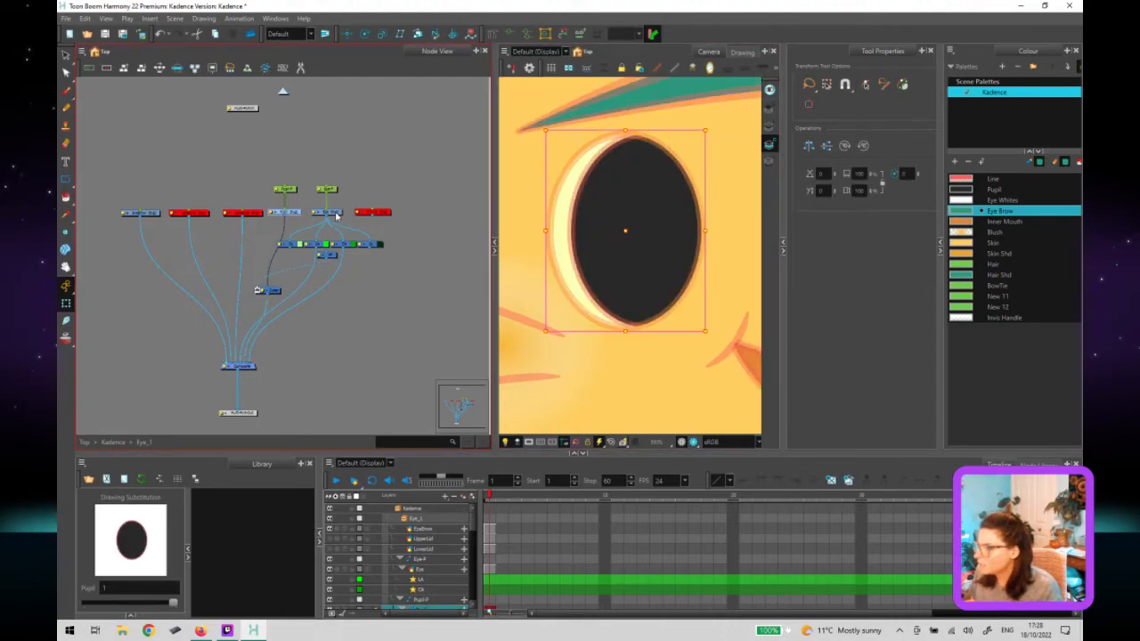
click(276, 294)
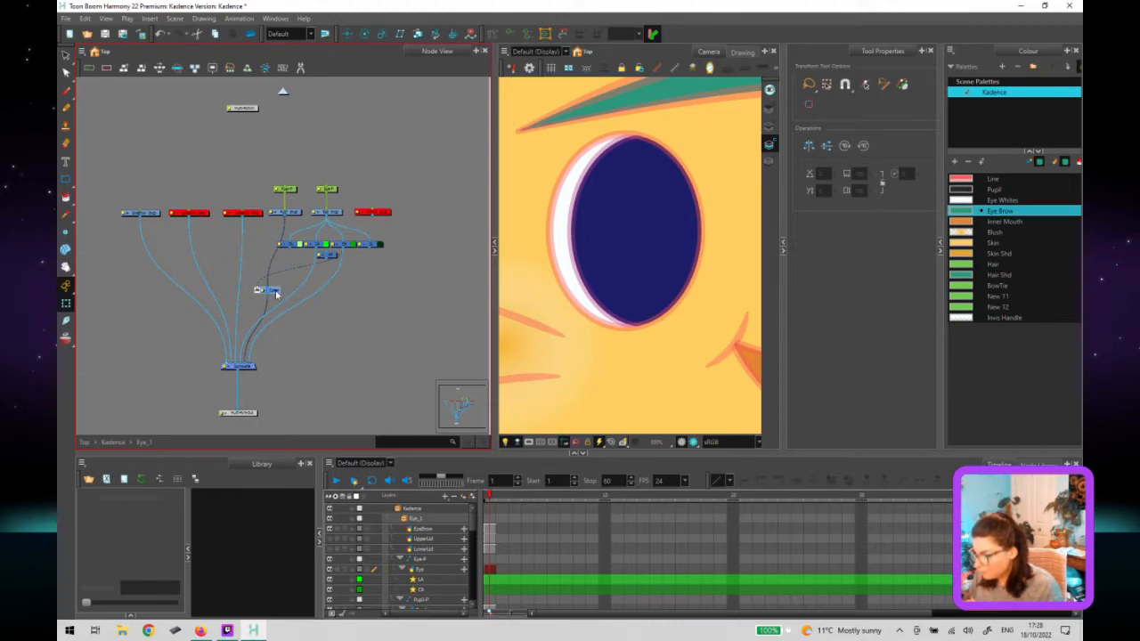
click(623, 283)
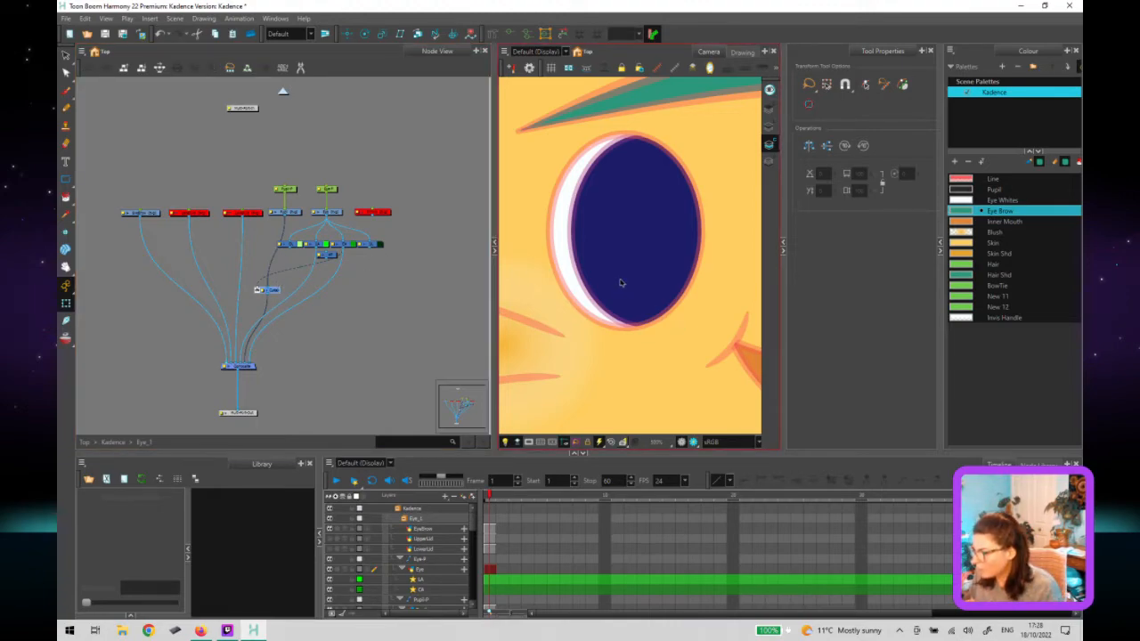
click(302, 417)
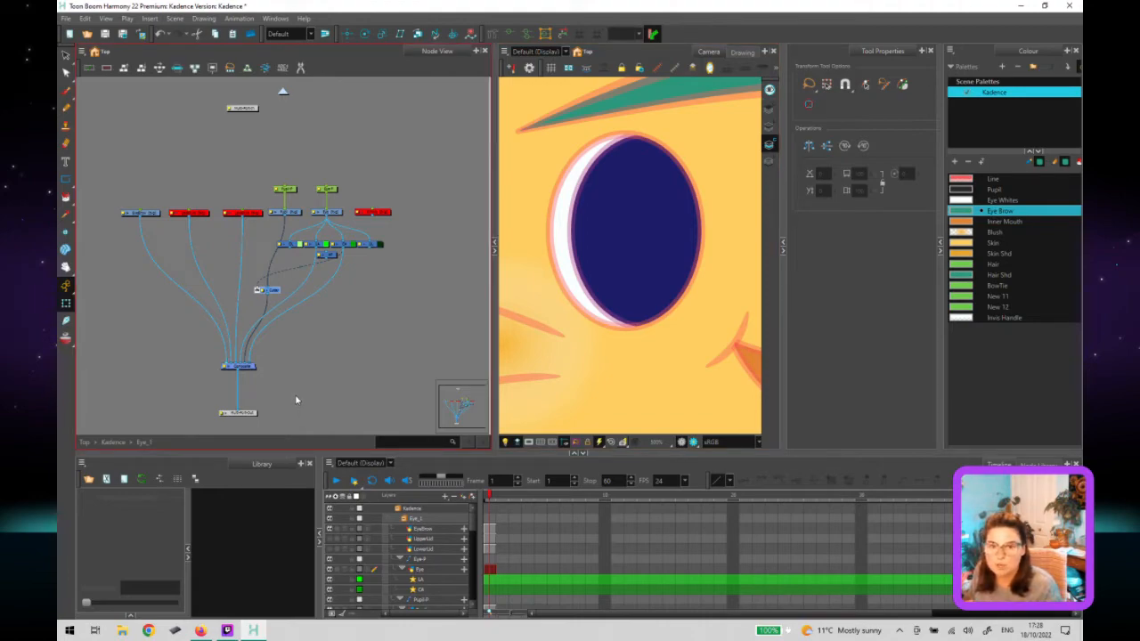
Paste a copy of the pupil's Cutter node into the Eye_1 group and place it beside the original Cutter.
click(583, 322)
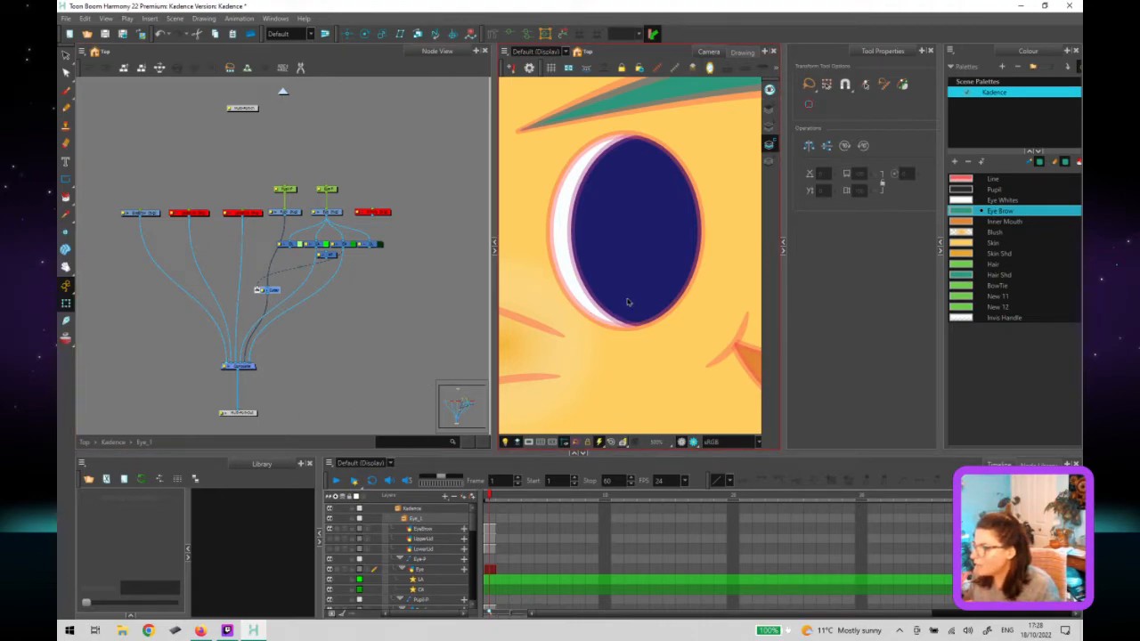
click(627, 302)
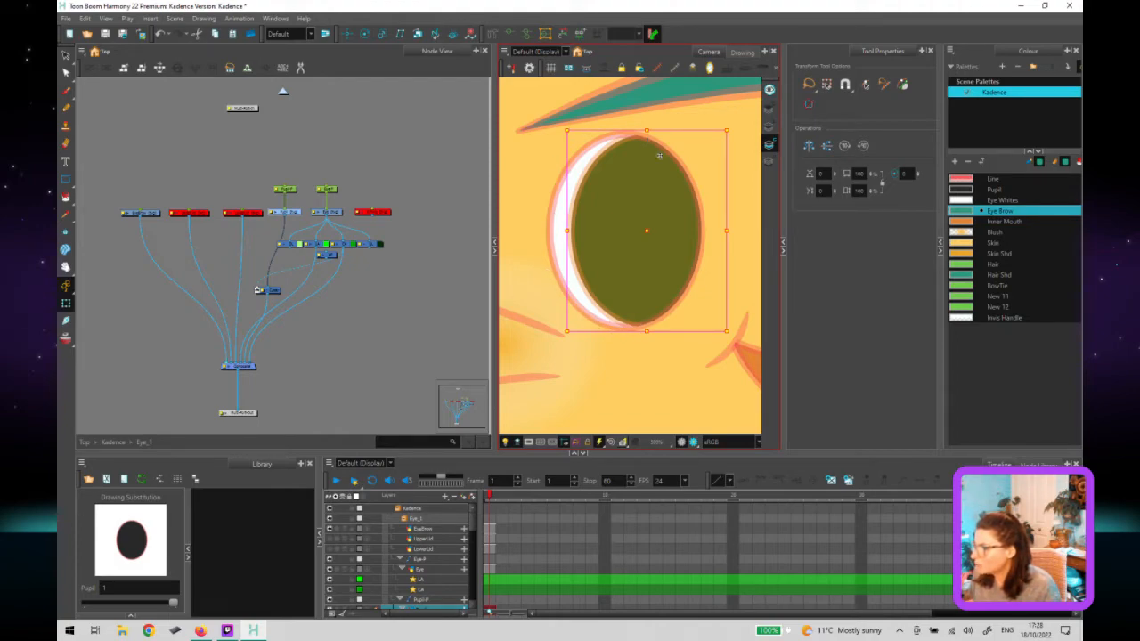
click(300, 329)
key(ctrl+v)
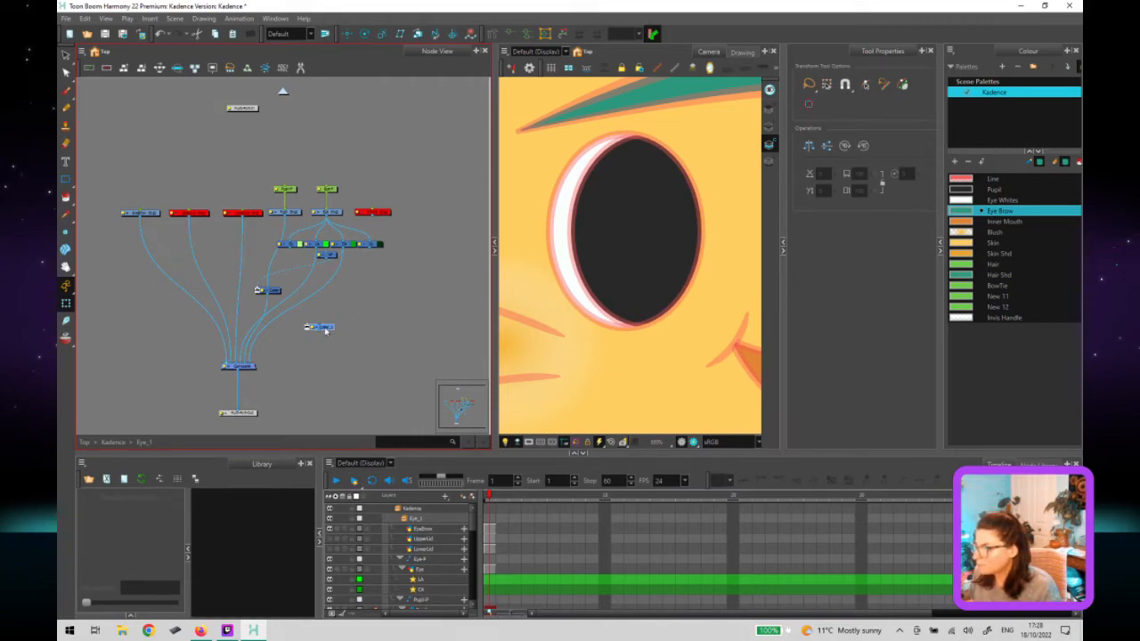
drag(329, 330, 347, 301)
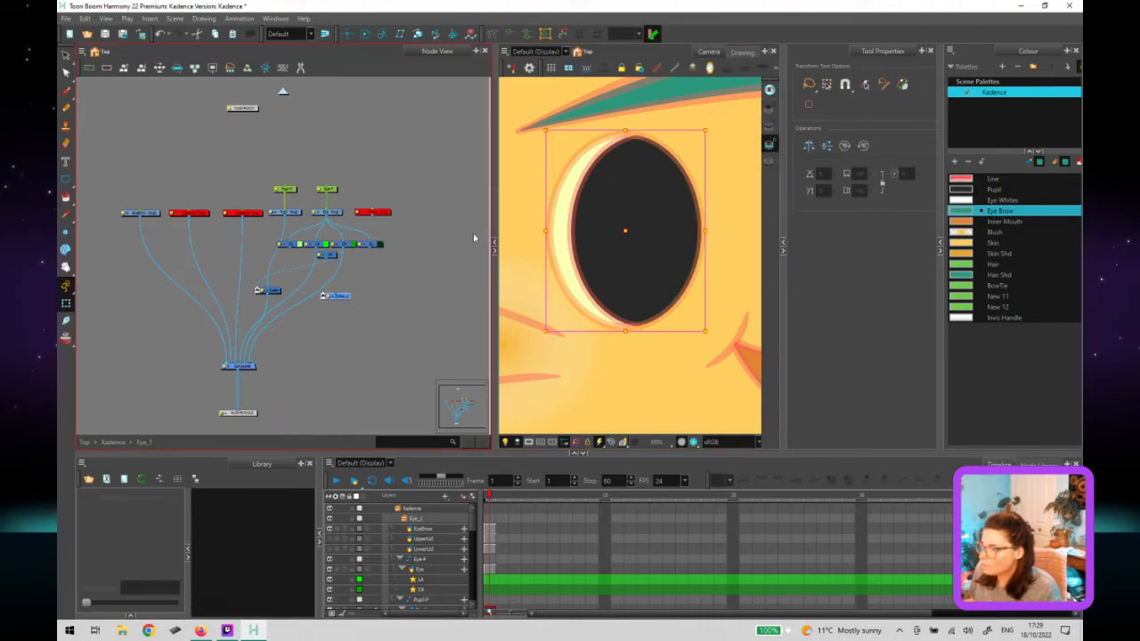
Inspect the Eye drawing's line art and colour art layers separately.
click(623, 265)
double_click(610, 265)
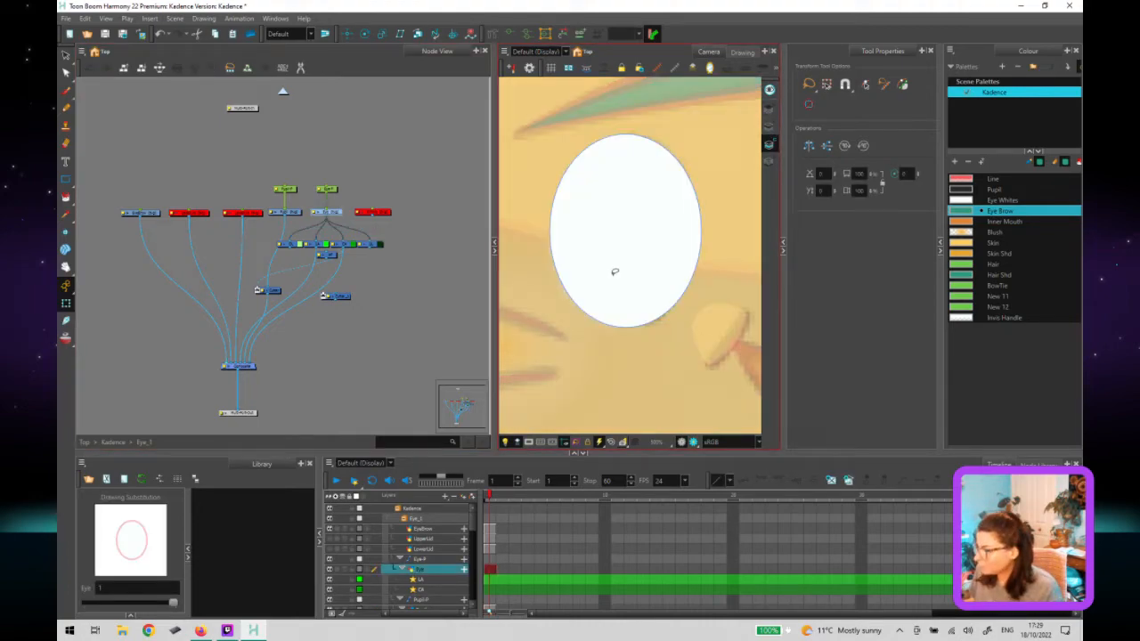
click(769, 126)
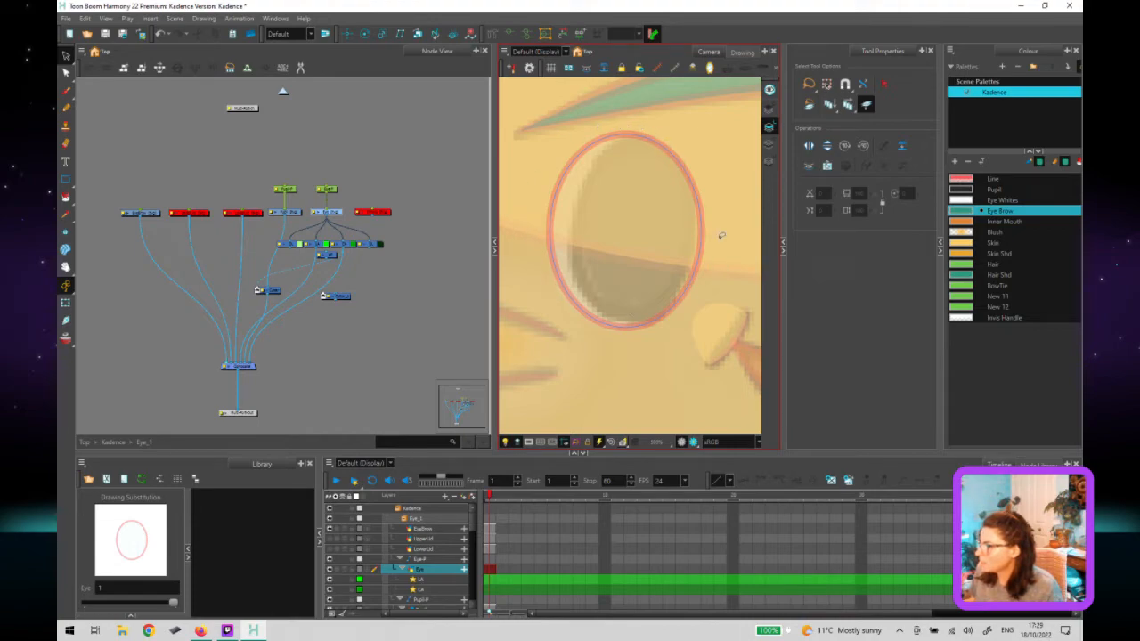
click(770, 142)
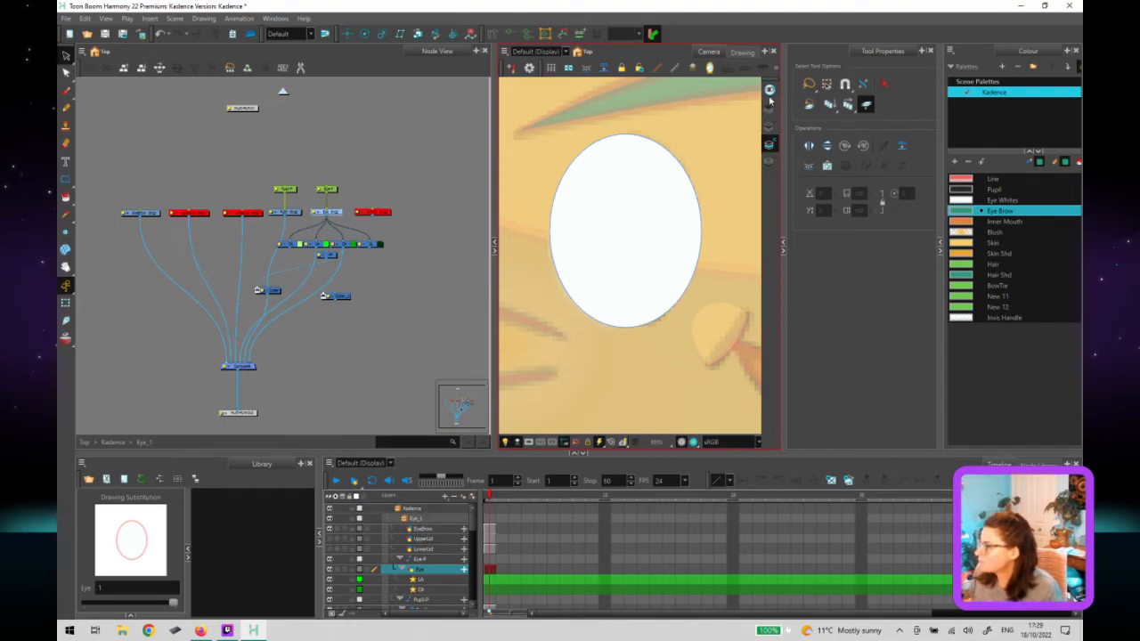
key(shift+t)
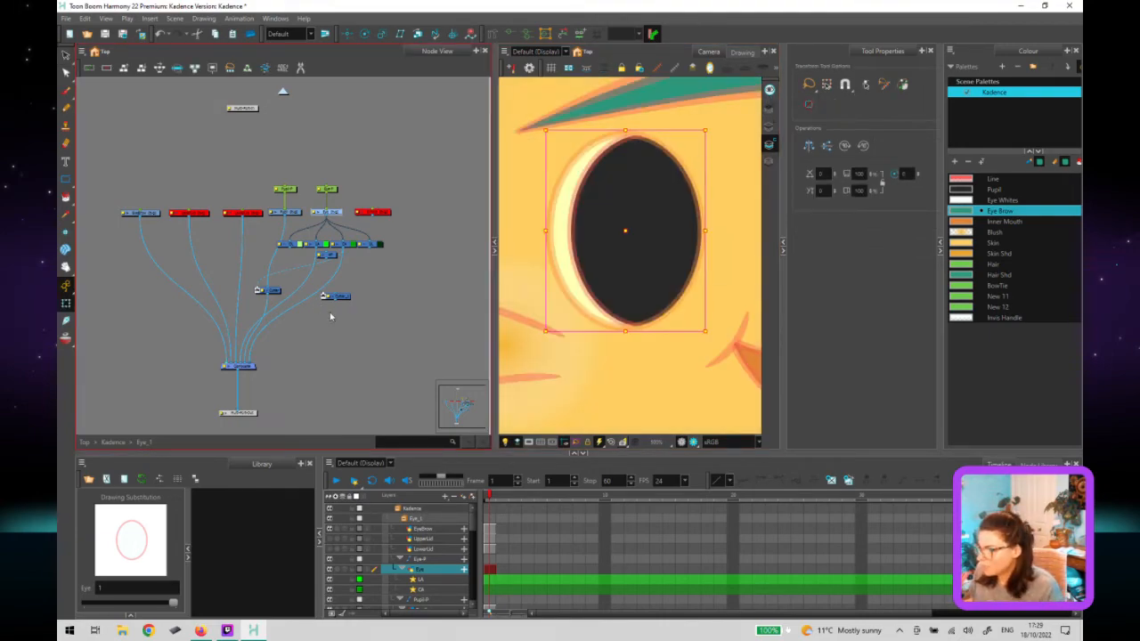
click(344, 332)
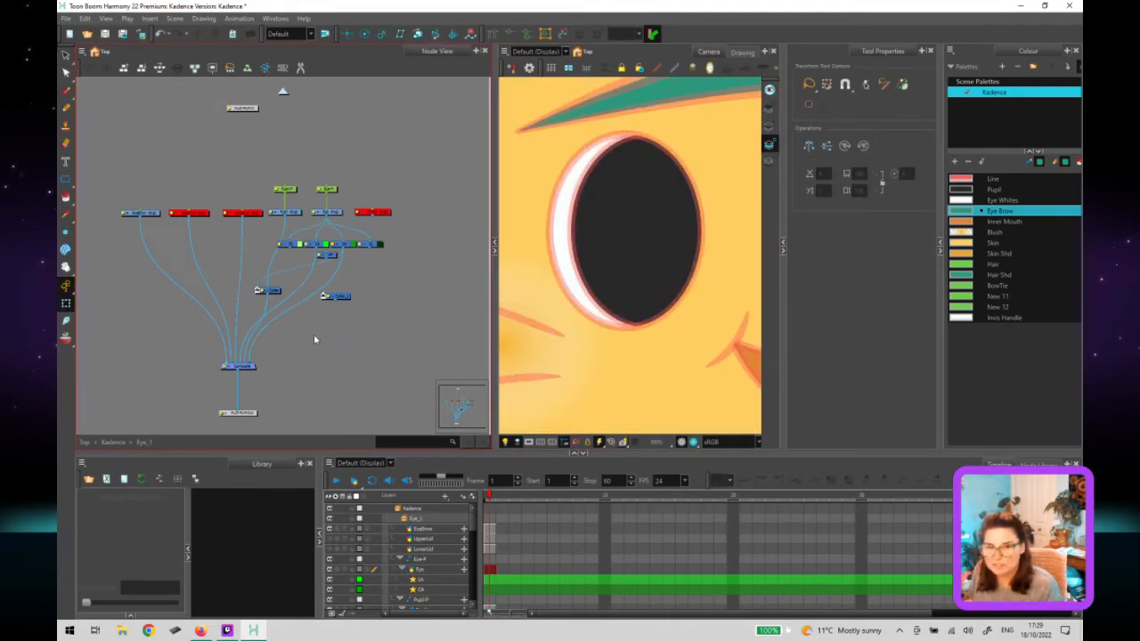
Insert the copied Cutter node into the connection between the eye's line art and the composite.
click(349, 296)
drag(351, 296, 361, 292)
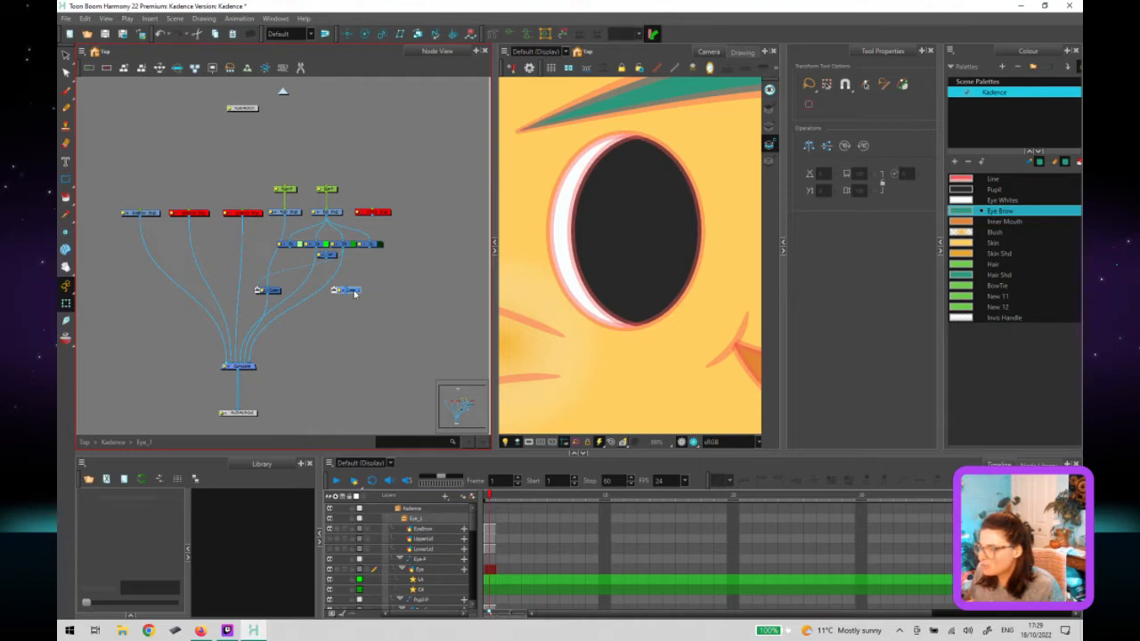
drag(355, 296, 354, 298)
click(562, 292)
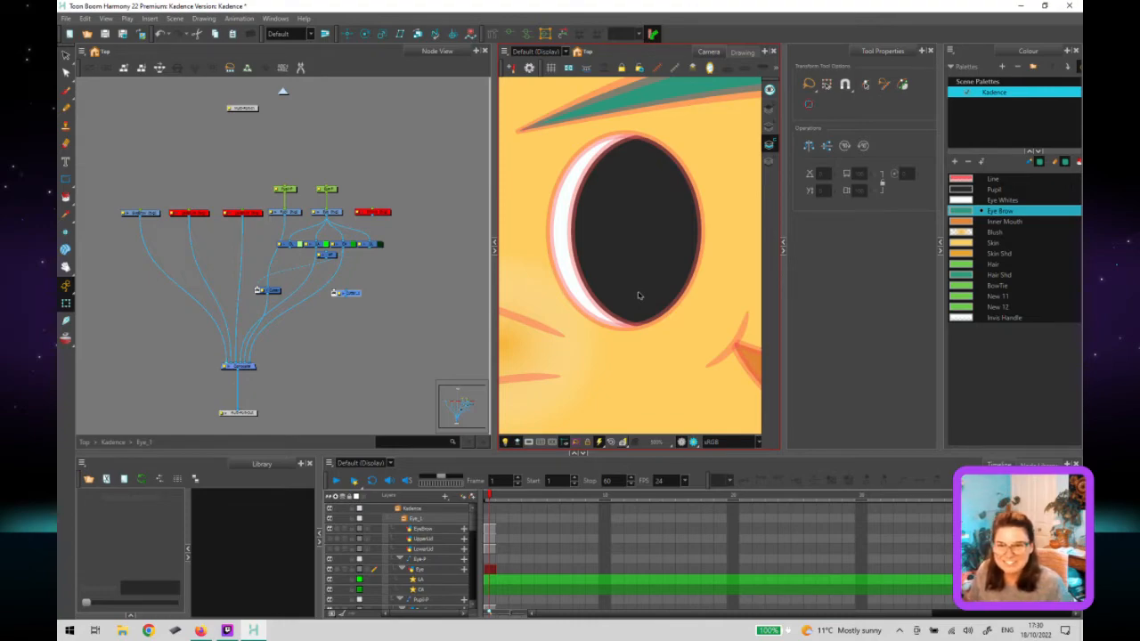
click(340, 284)
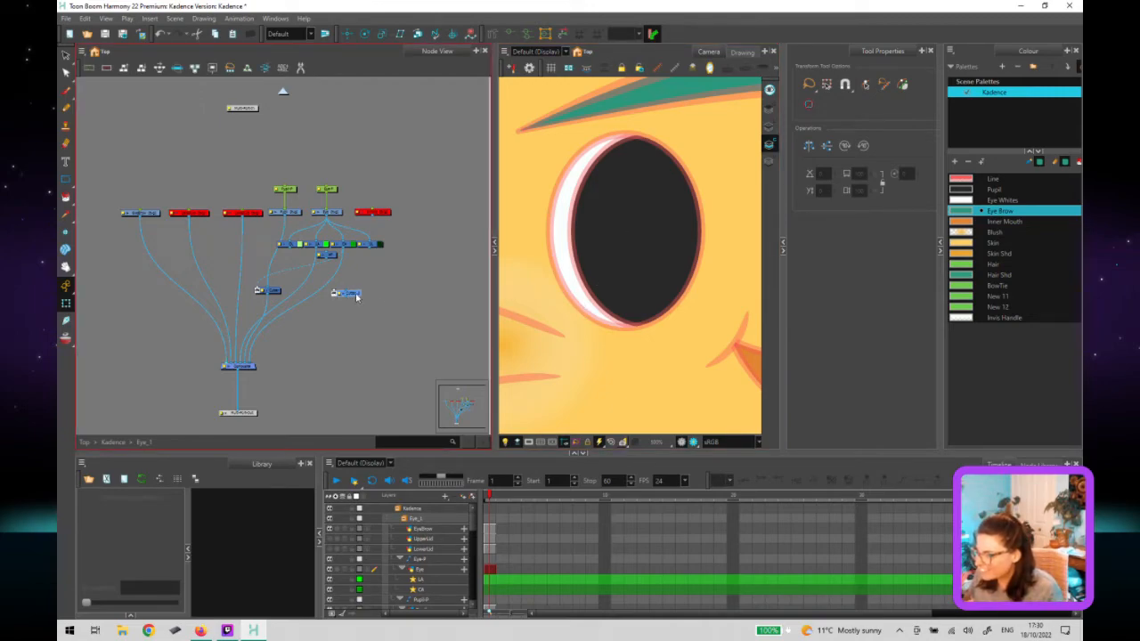
drag(356, 294, 315, 293)
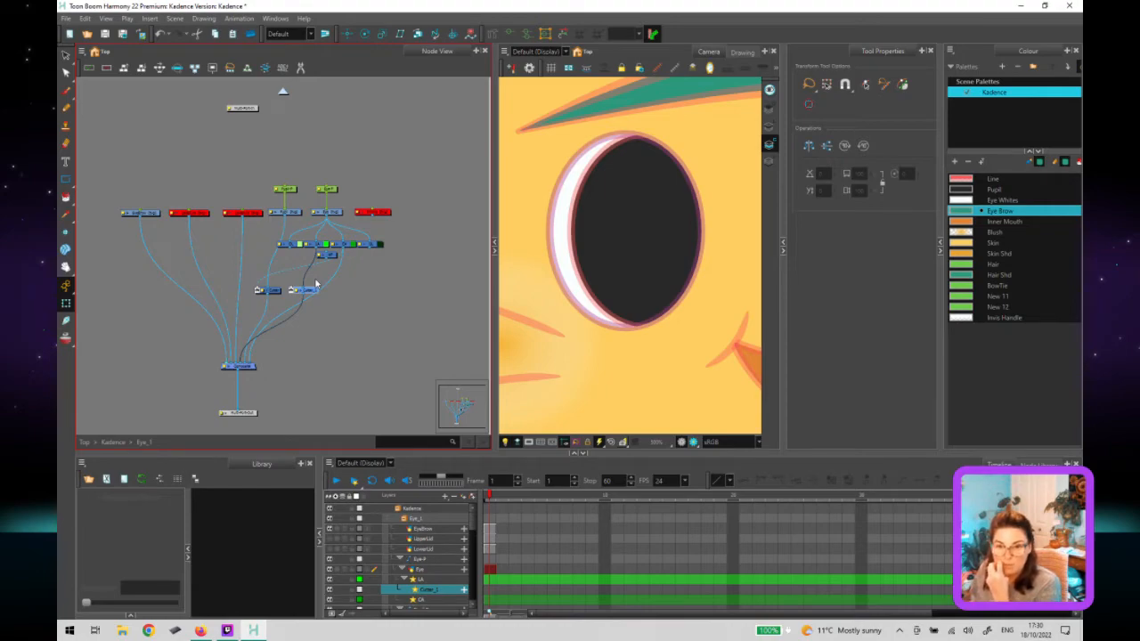
Connect the Pupil drawing to the new Cutter's matte port and shift the Cutter slightly to tidy the network.
click(310, 291)
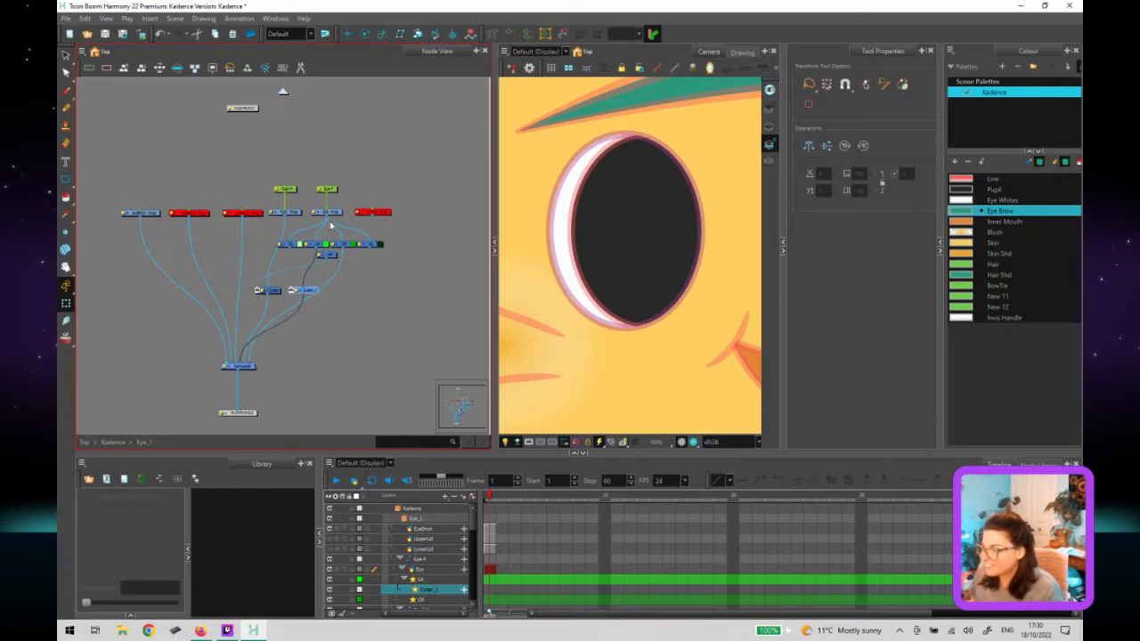
click(299, 283)
mouse_move(289, 283)
mouse_down()
mouse_move(271, 229)
mouse_move(285, 216)
mouse_up()
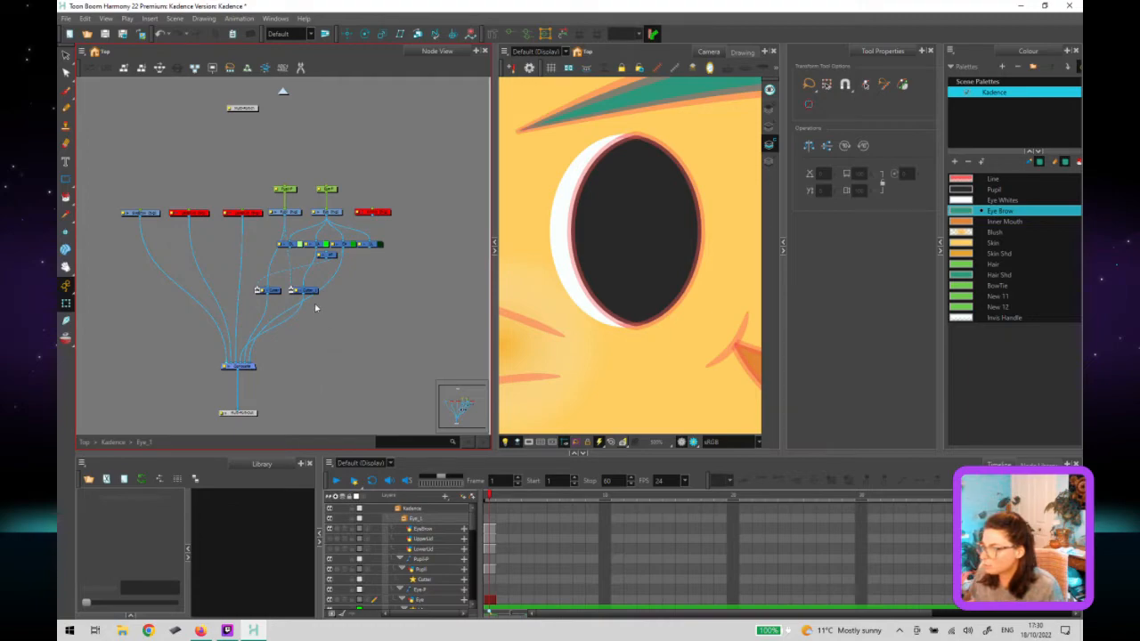
drag(311, 291, 317, 291)
Move the pupil sideways across the eye to test how its overlapping outline gets cut.
click(337, 325)
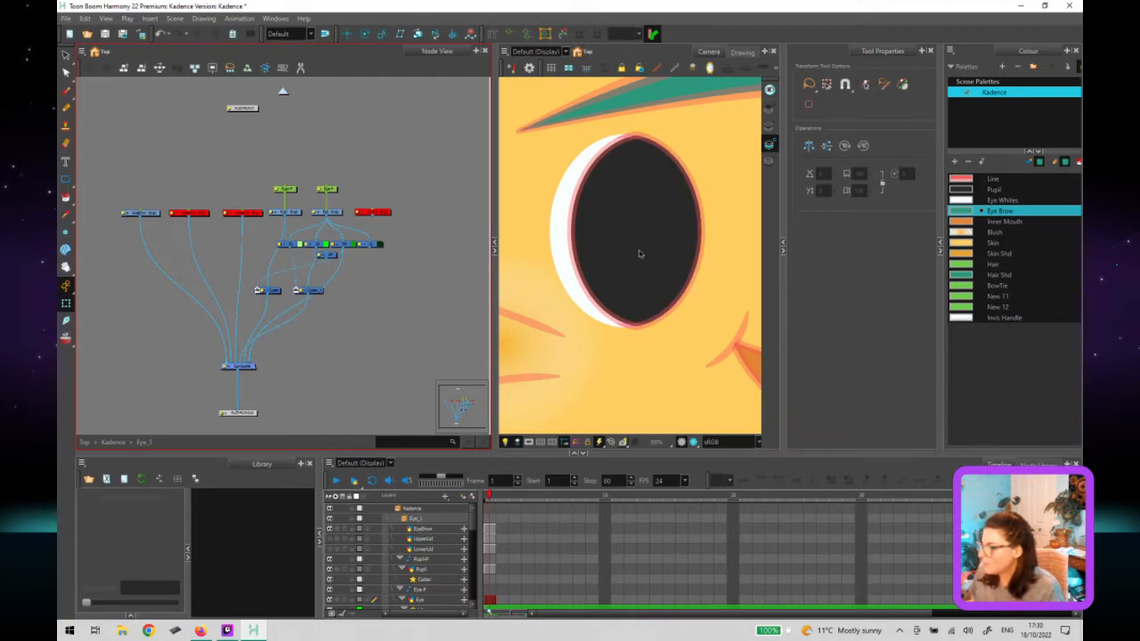
click(638, 254)
drag(622, 262, 585, 263)
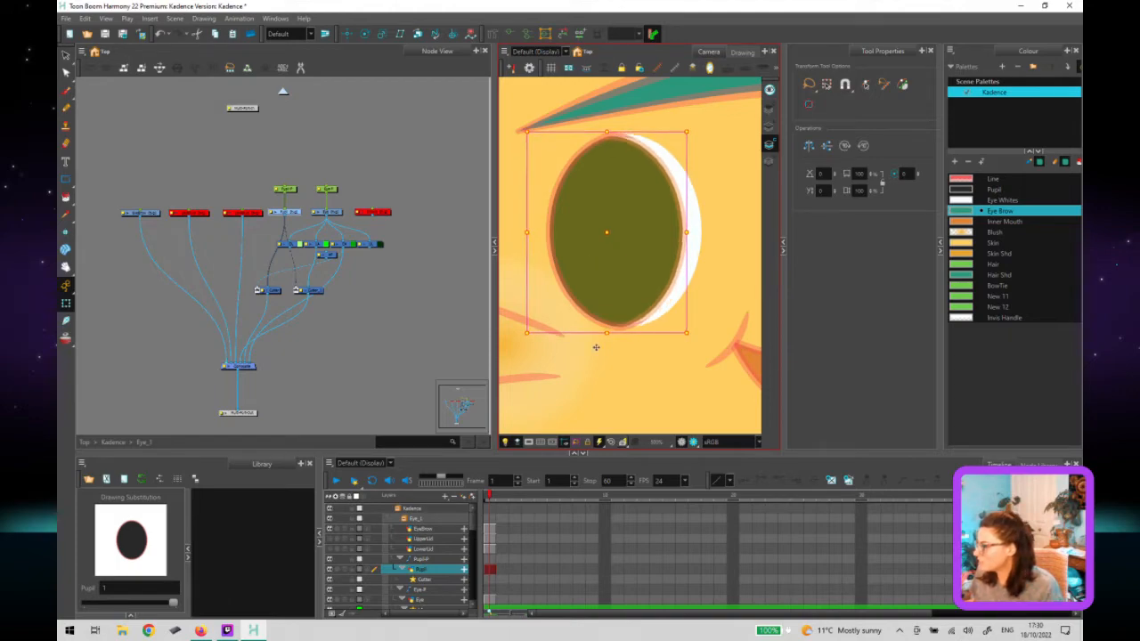
Set the Line colour's alpha to 255 to make the outlines fully opaque.
double_click(959, 178)
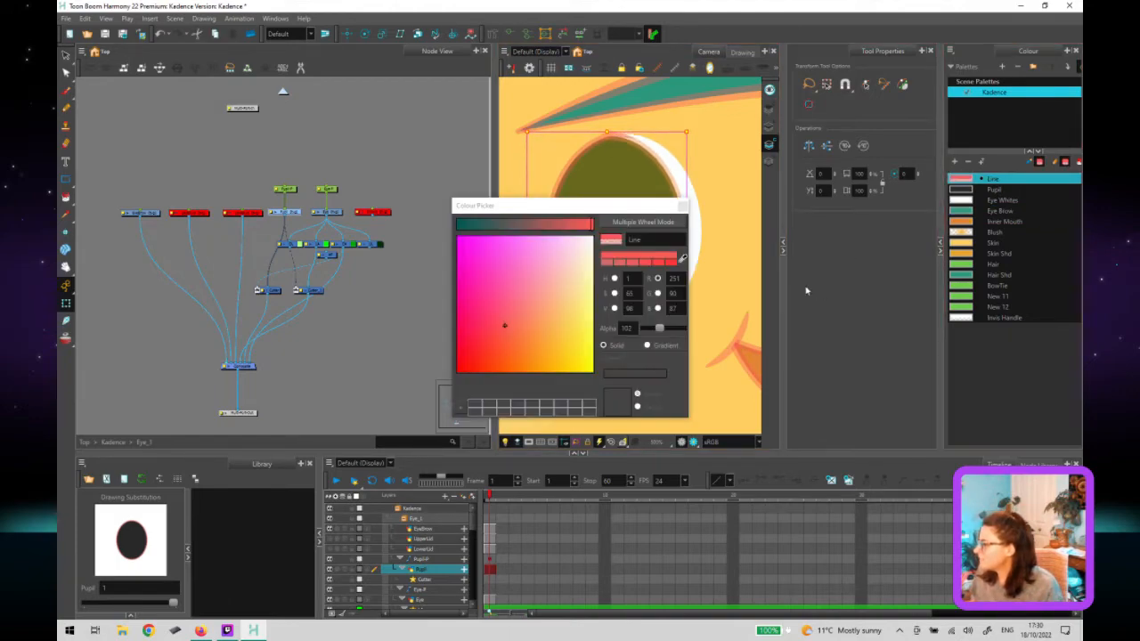
drag(659, 327, 697, 329)
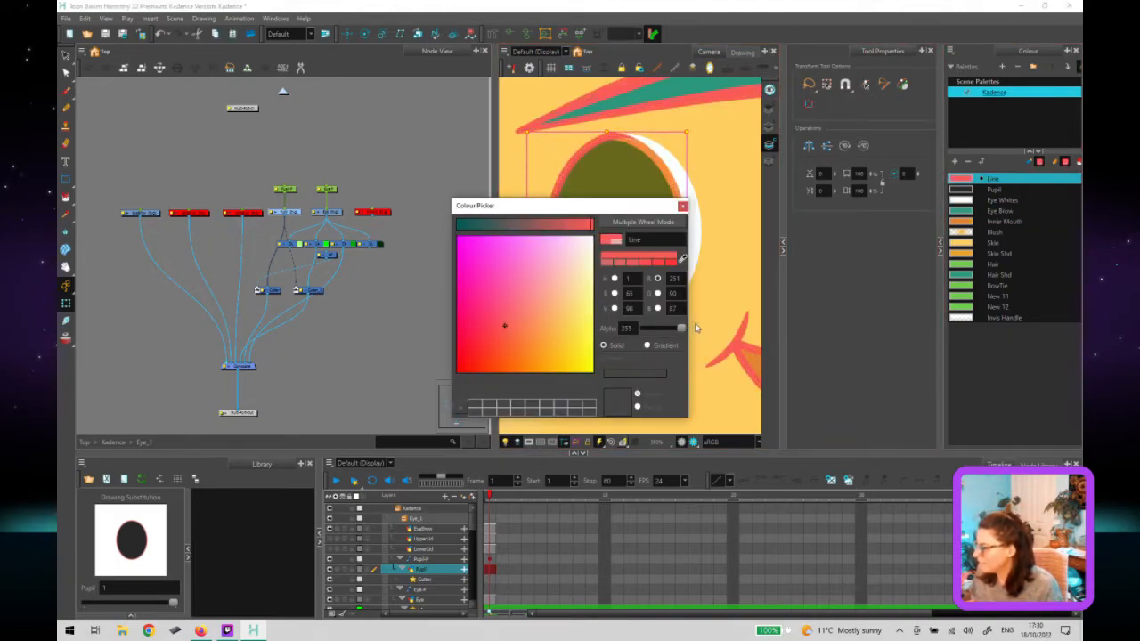
click(682, 207)
click(436, 314)
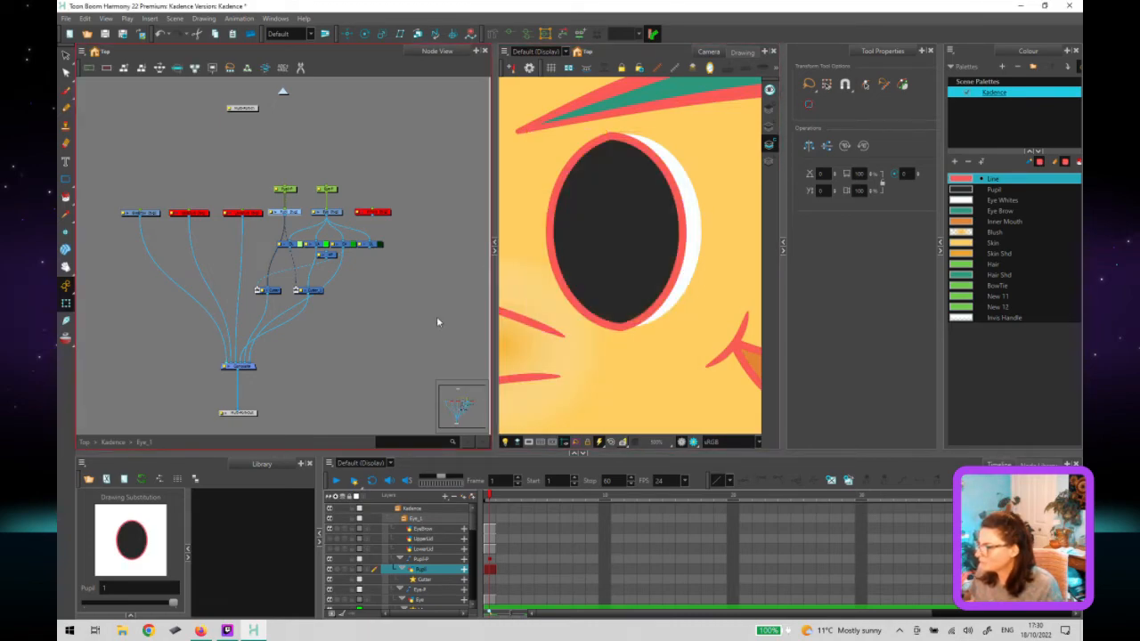
Move the pupil back across the eye to check the opaque outlines against the eye white.
click(610, 286)
mouse_move(611, 287)
mouse_down()
mouse_move(652, 287)
mouse_move(658, 251)
mouse_move(659, 278)
mouse_move(643, 285)
mouse_move(605, 285)
mouse_move(588, 258)
mouse_move(635, 279)
mouse_move(661, 271)
mouse_up()
click(579, 313)
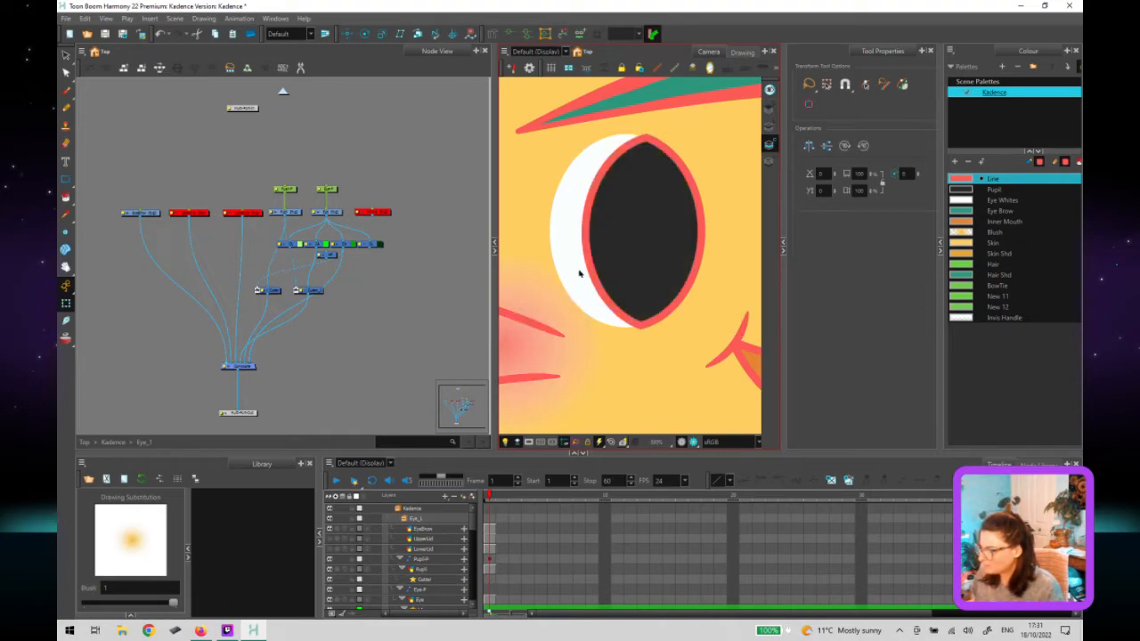
click(579, 274)
Reset the transformations on the Pupil-P and Eye-P pegs.
click(285, 190)
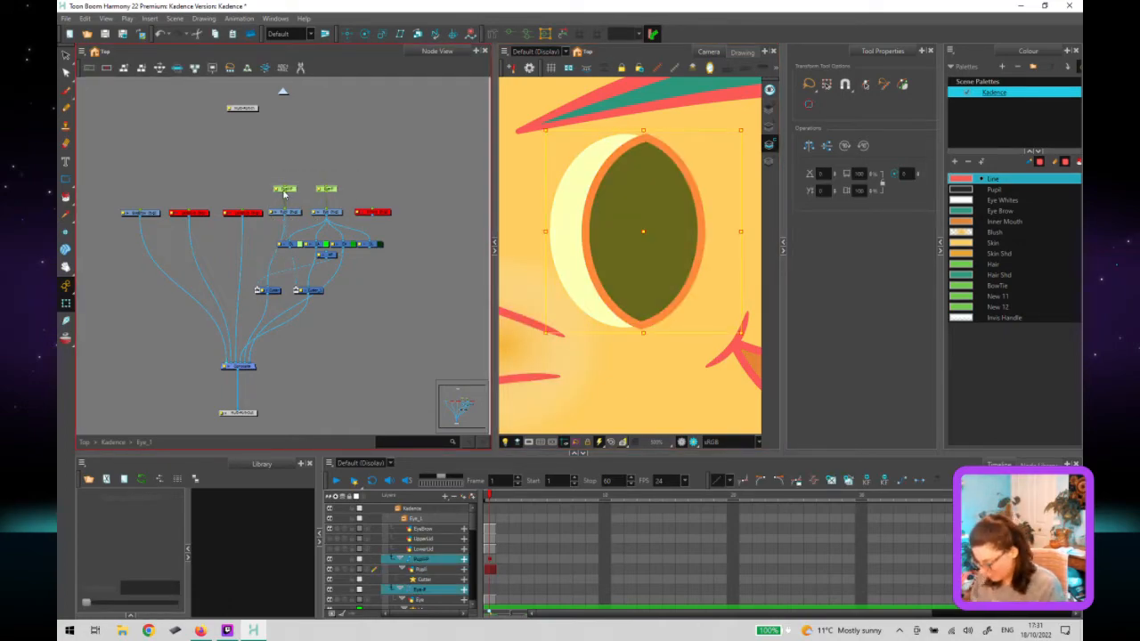
key(shift+r)
drag(267, 173, 343, 195)
click(389, 186)
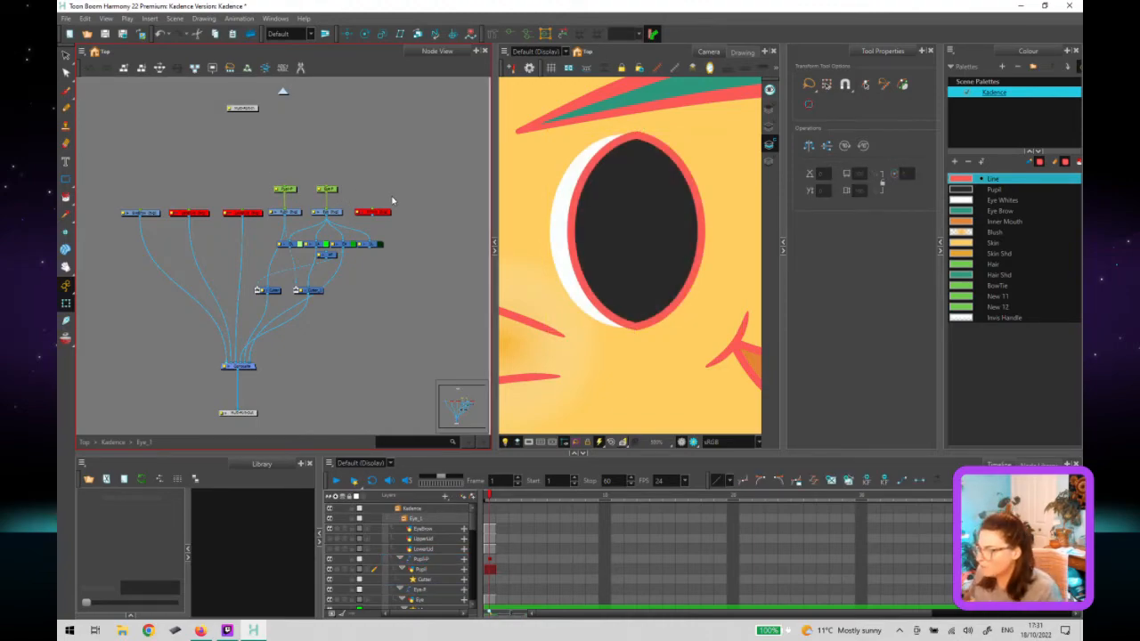
Enable the Wrinkle drawing node and connect it to the Eye_1 group's composite.
click(380, 214)
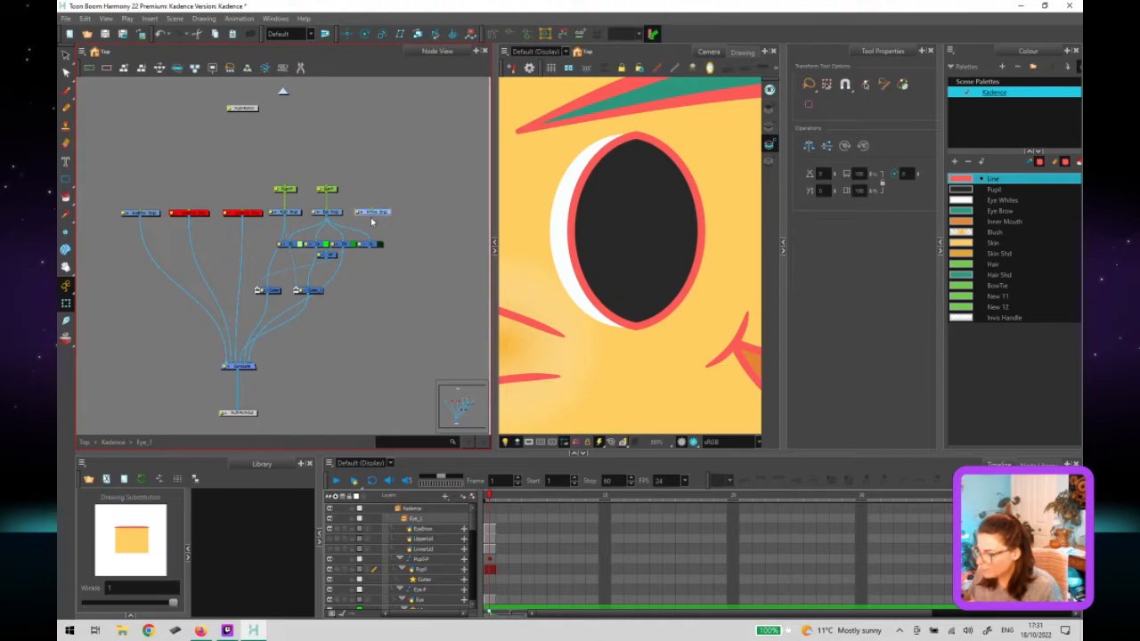
mouse_move(373, 216)
mouse_down()
mouse_move(387, 224)
mouse_move(411, 356)
mouse_move(305, 392)
mouse_move(225, 366)
mouse_up()
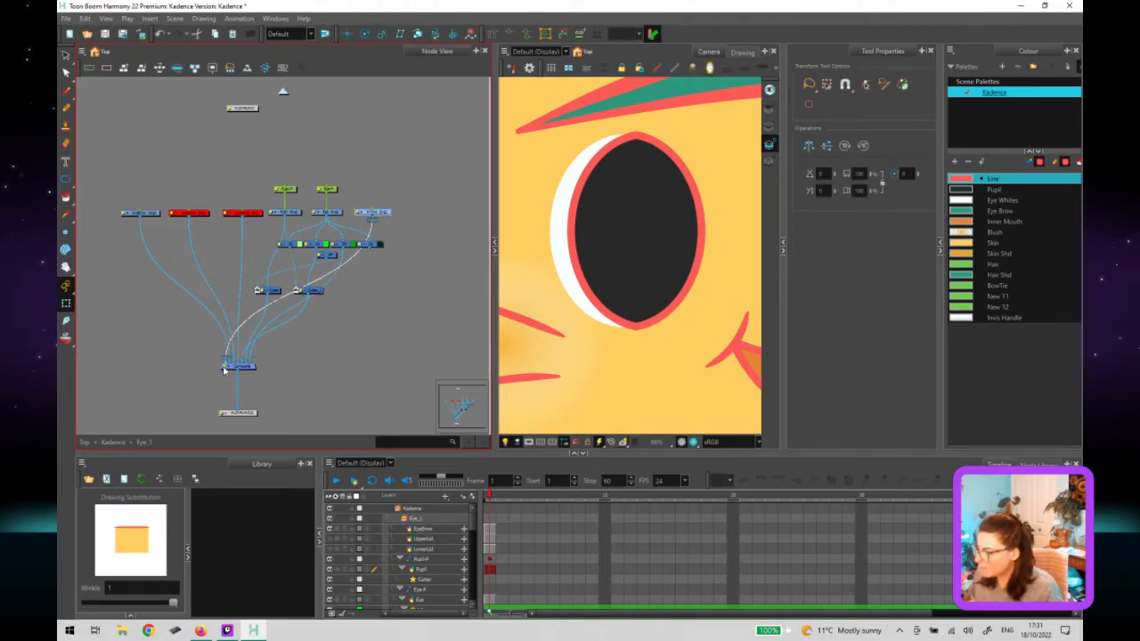
click(287, 363)
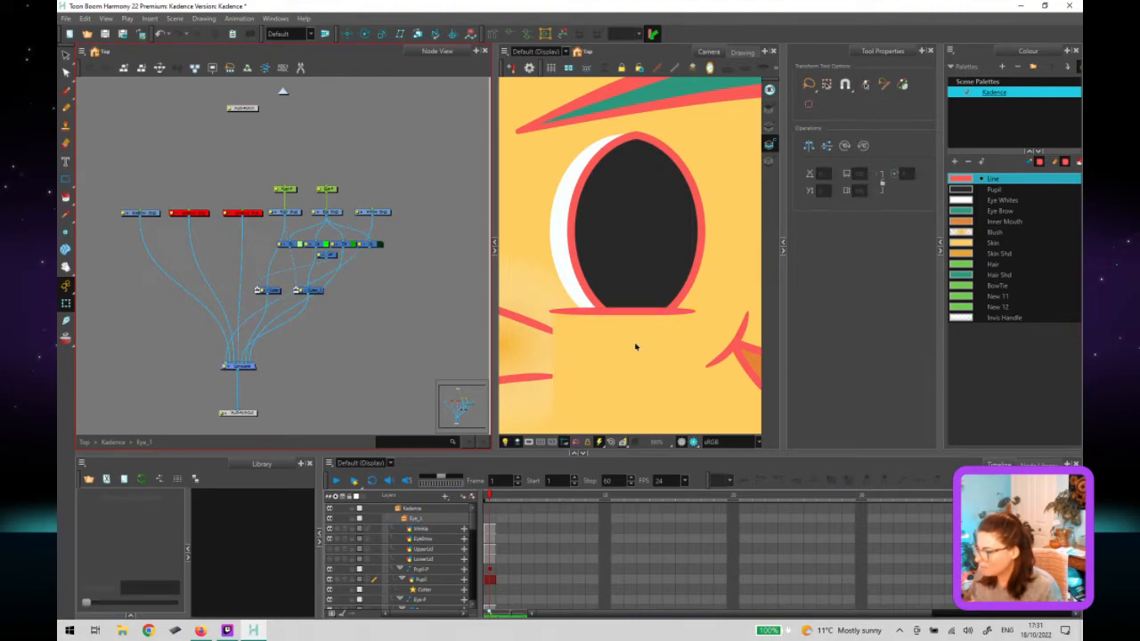
Move the Wrinkle node to the outer side of the EyeBrow node and lower the composite to space out the network.
drag(385, 212, 101, 214)
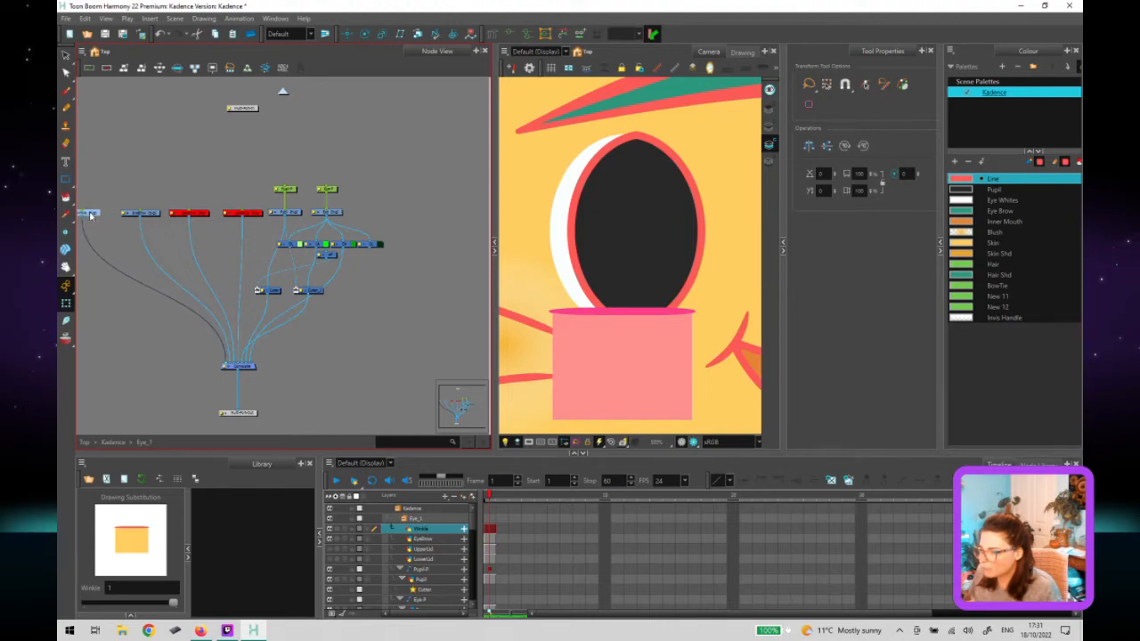
drag(162, 316, 227, 327)
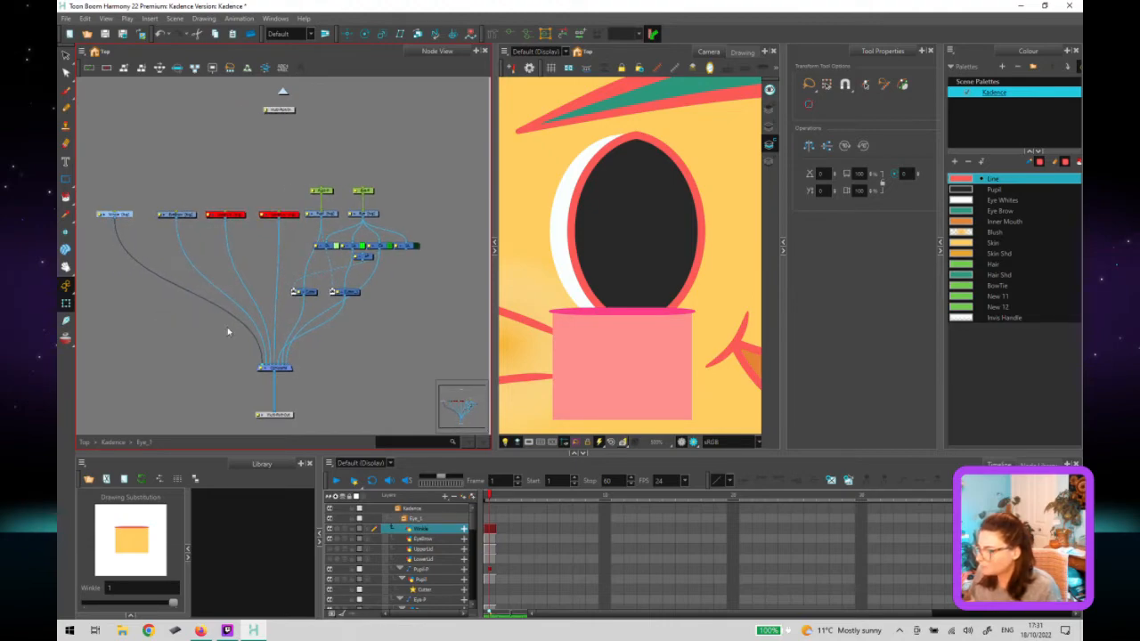
click(345, 365)
drag(290, 371, 290, 390)
Enable the UpperLid and LowerLid drawings and disable the Wrinkle drawing.
drag(276, 235, 225, 240)
key(a)
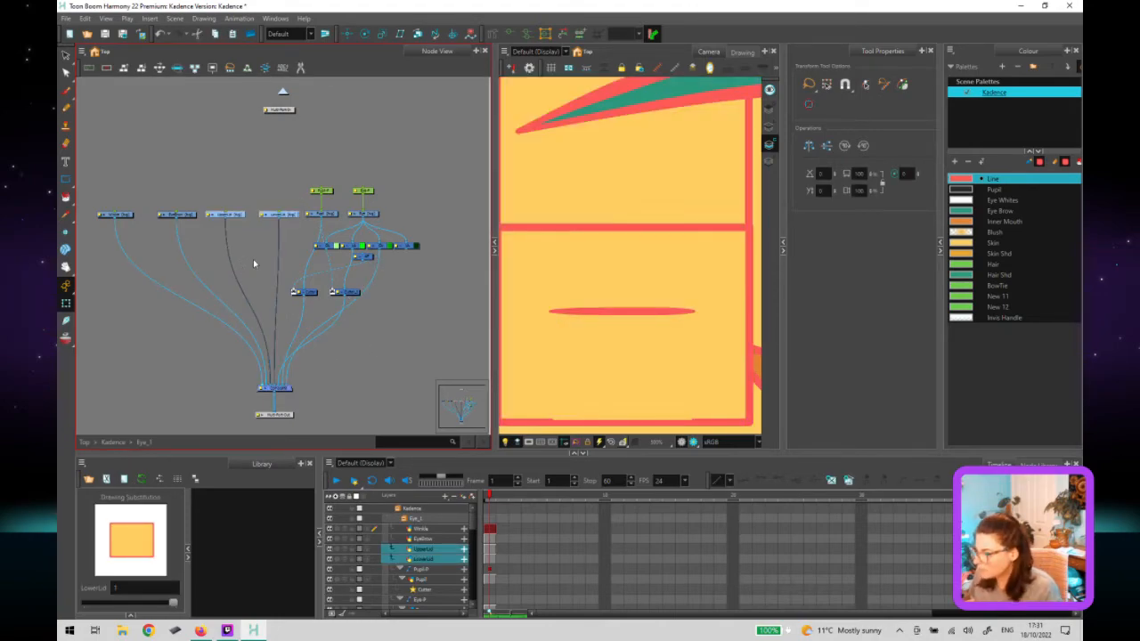
drag(111, 184, 122, 237)
key(a)
click(185, 210)
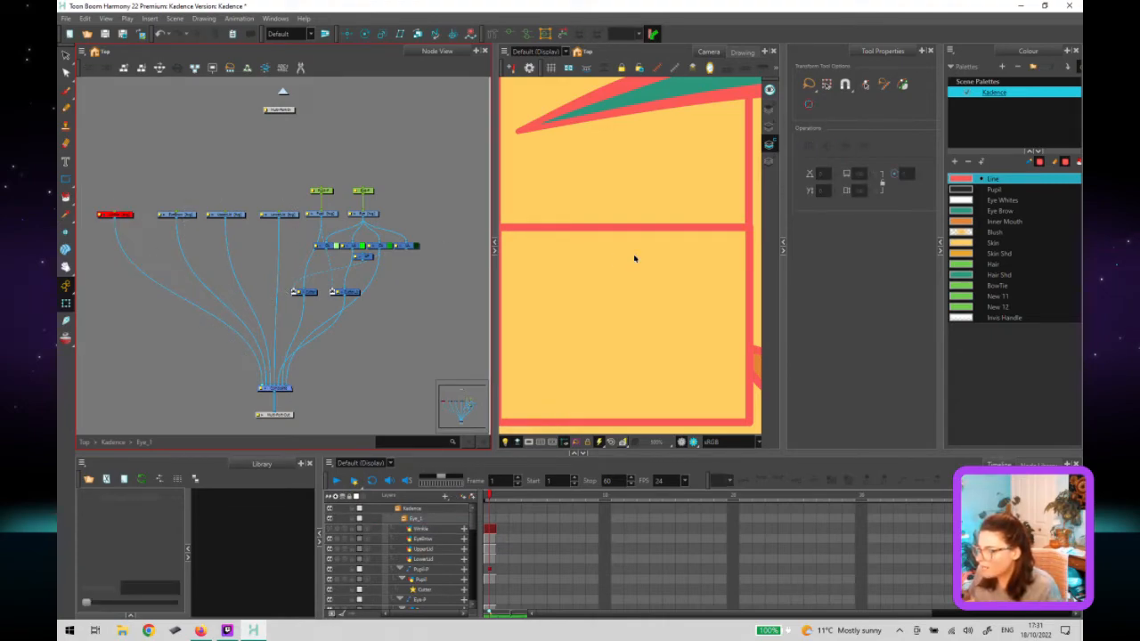
Duplicate the Pupil's Cutter node and insert the copy on the connection between the LowerLid drawing and the composite.
scroll(635, 259, down, 2)
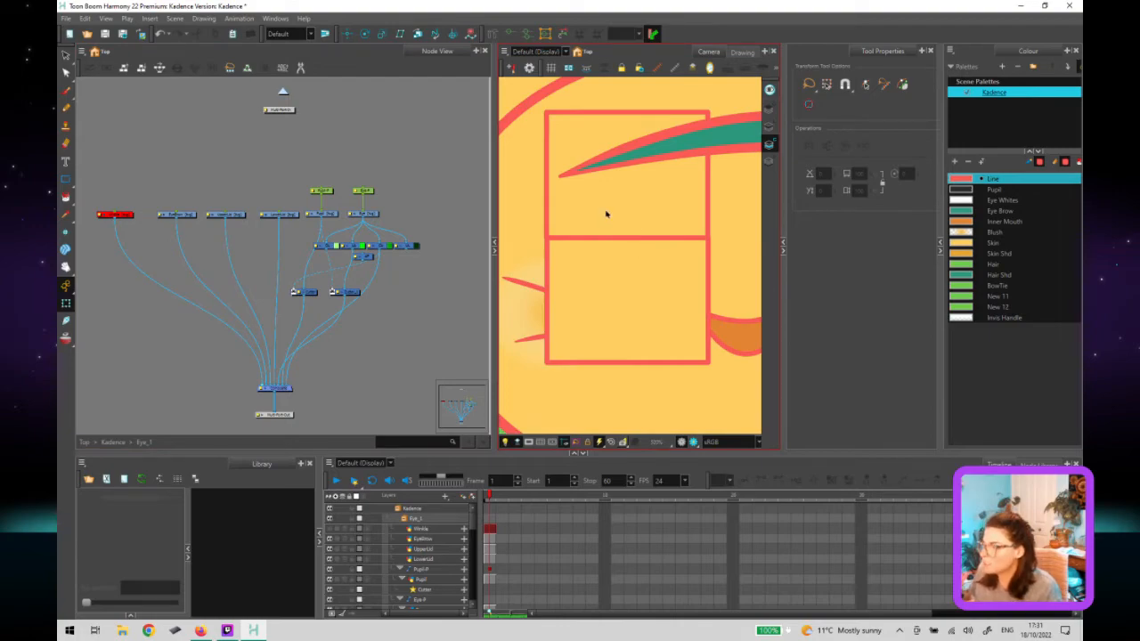
click(347, 352)
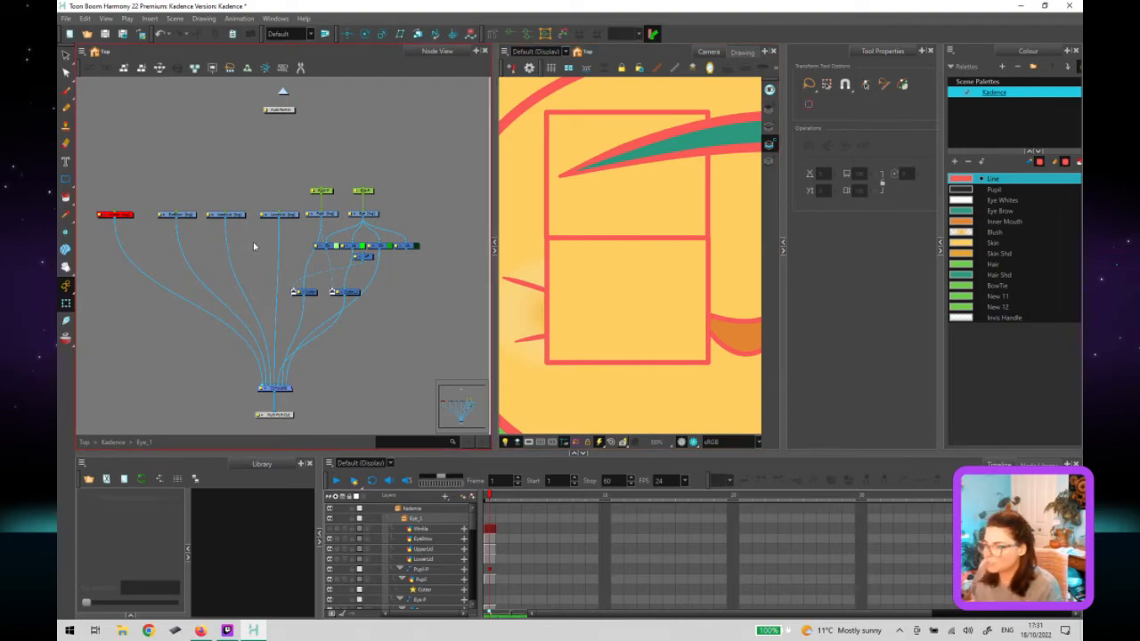
click(324, 217)
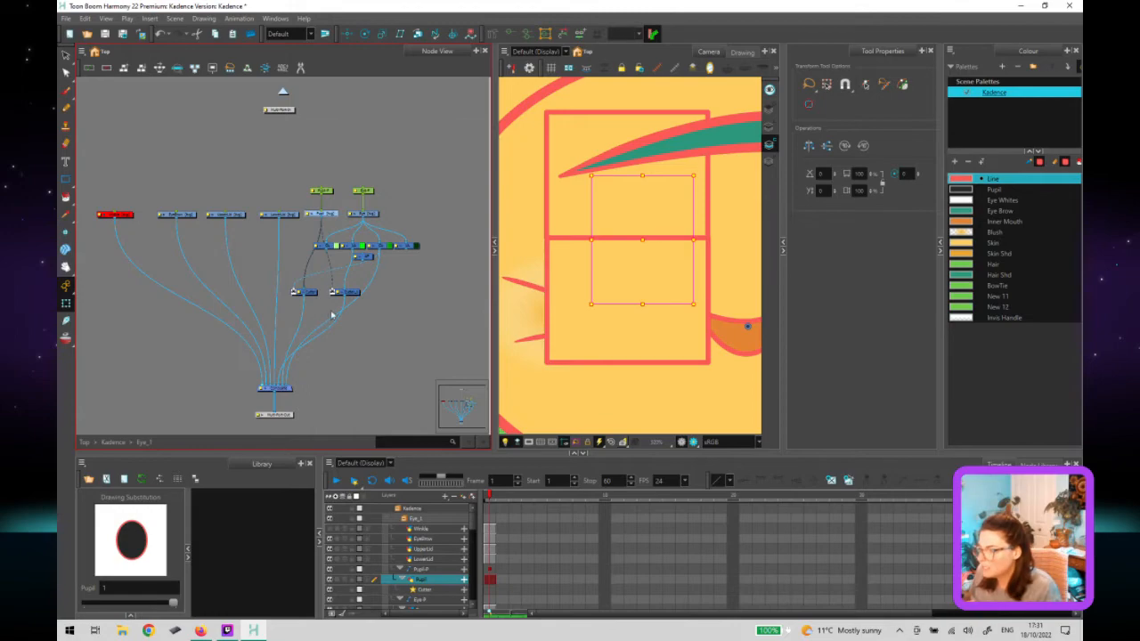
click(354, 301)
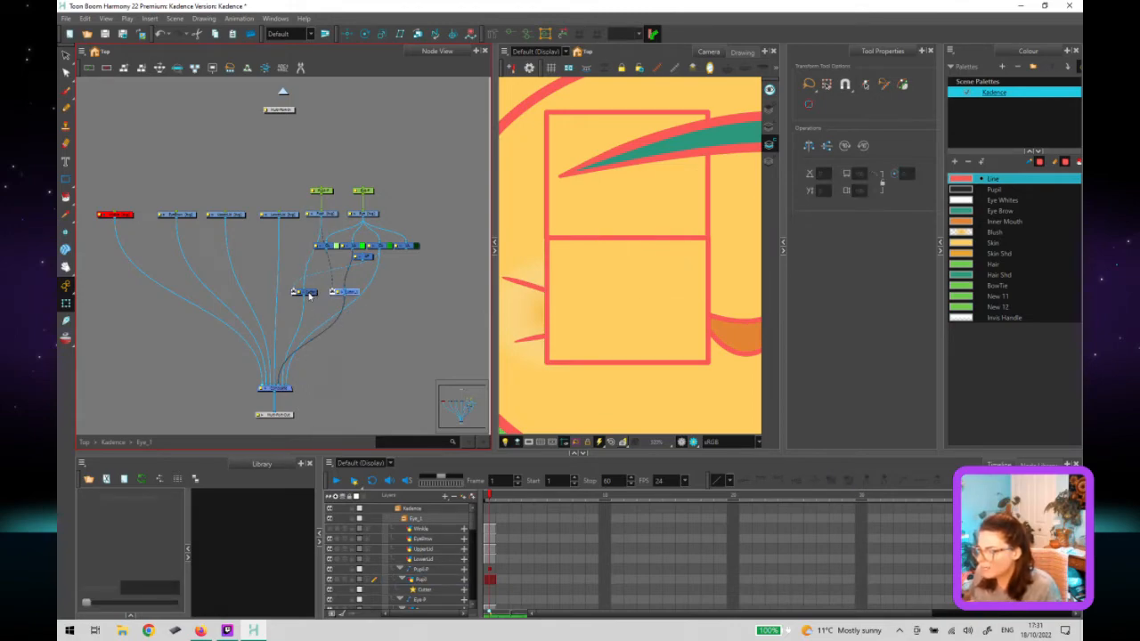
click(310, 296)
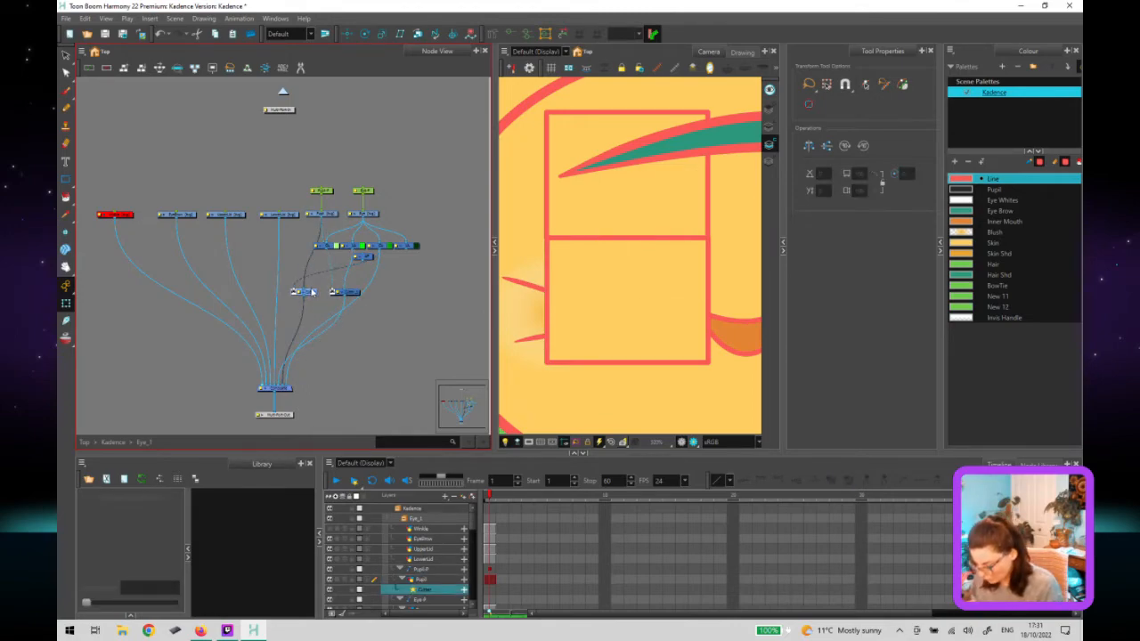
drag(314, 295, 269, 282)
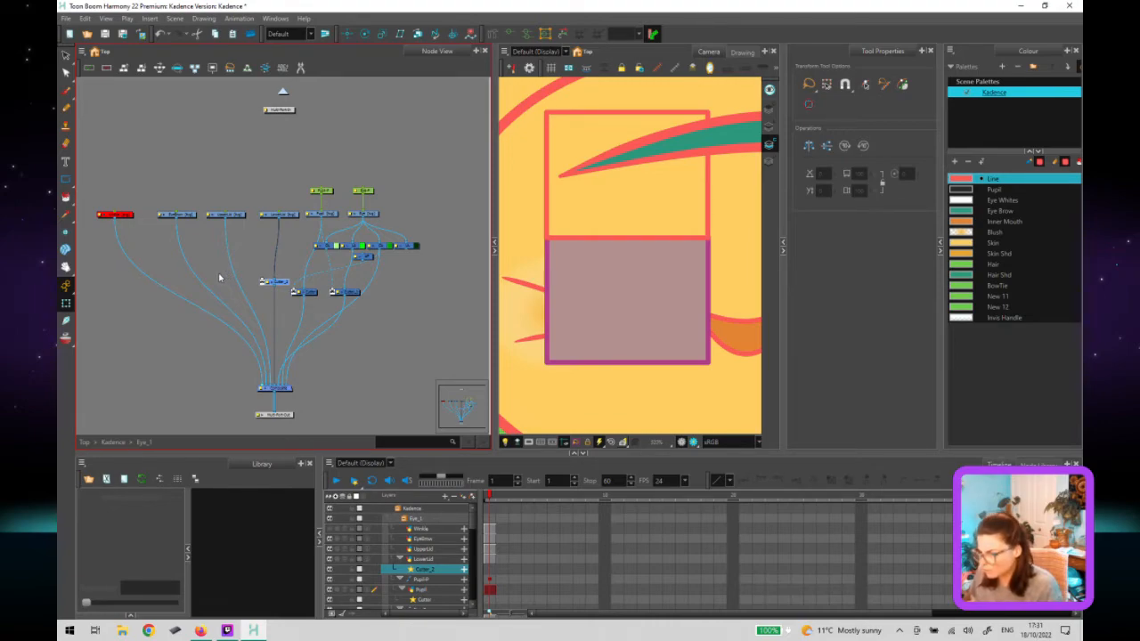
Insert another Cutter copy on the UpperLid connection and link the Eye's CA node to the matte ports of both lid cutters.
click(219, 279)
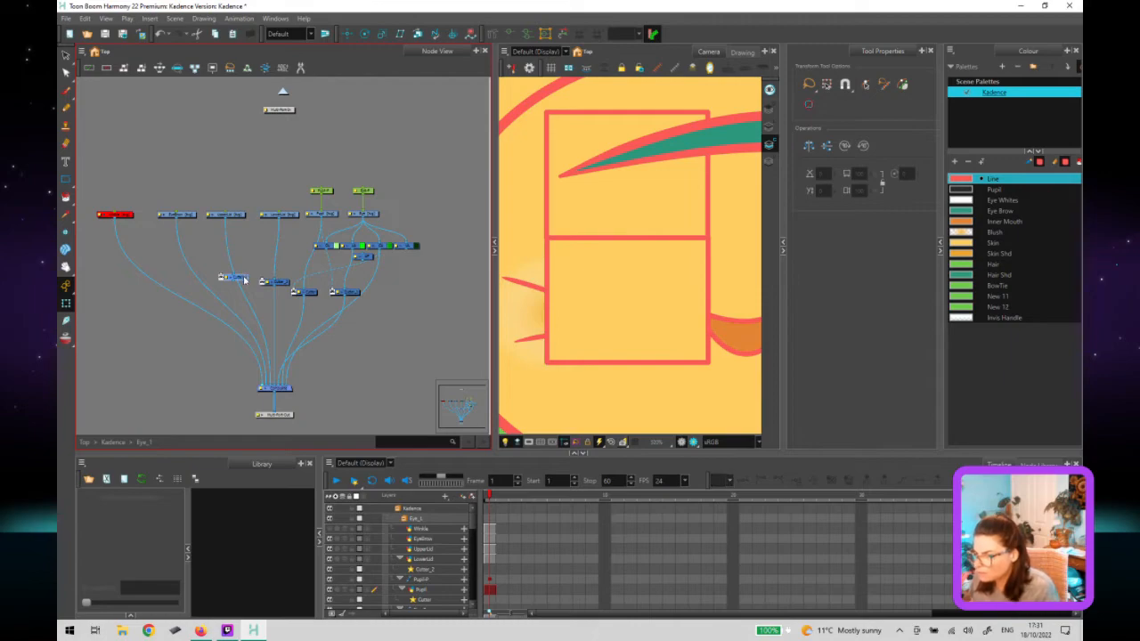
key(ctrl+v)
drag(248, 285, 242, 284)
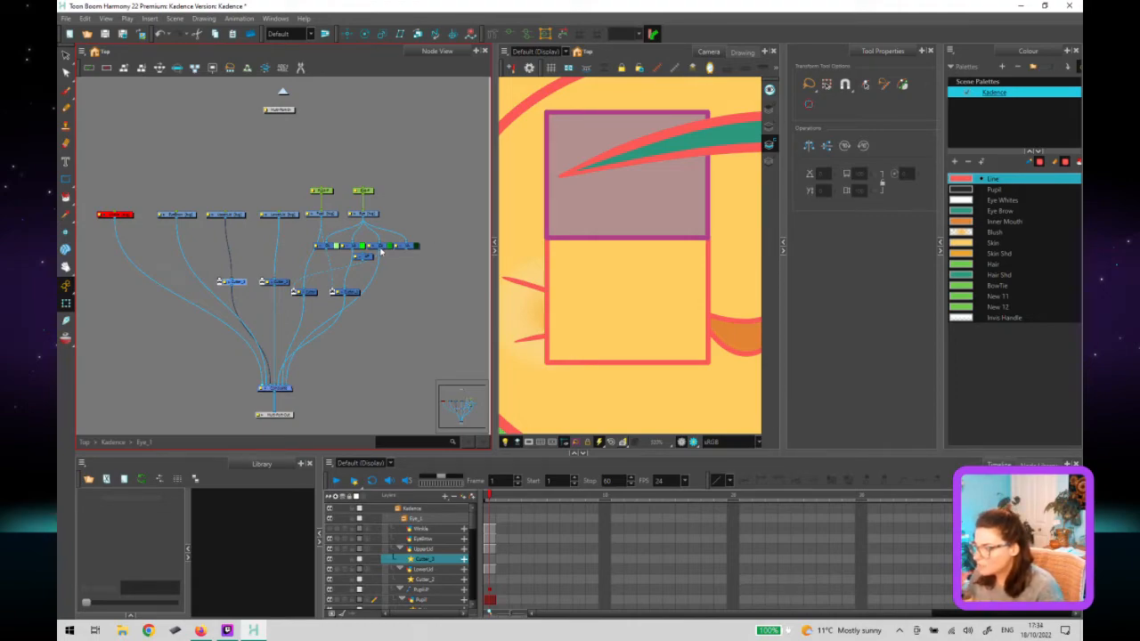
drag(380, 253, 220, 283)
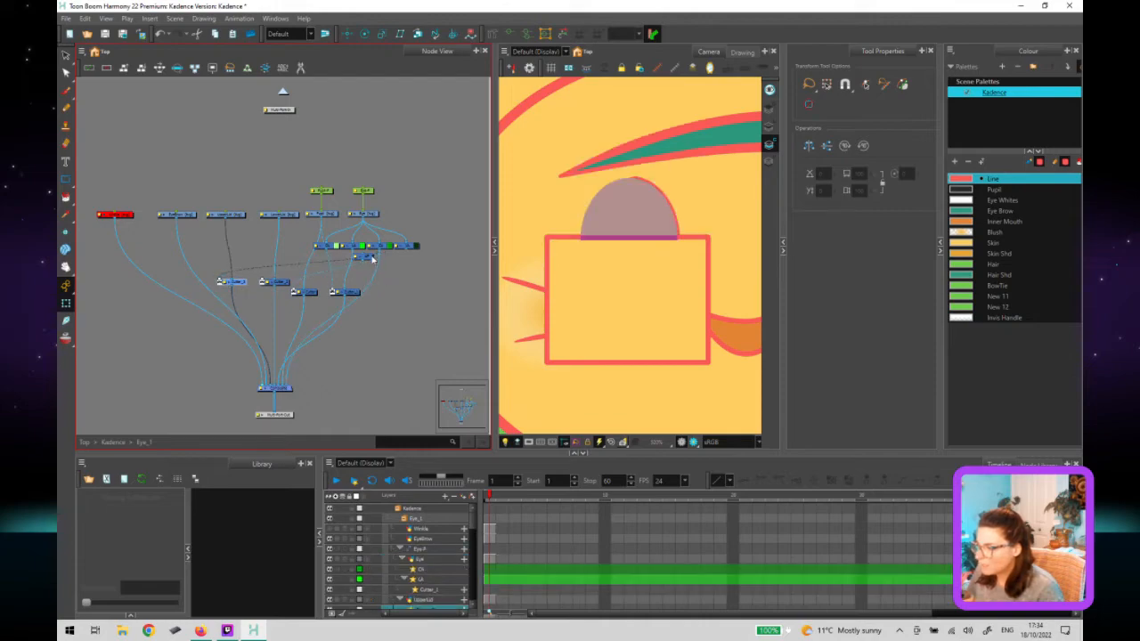
drag(380, 254, 265, 284)
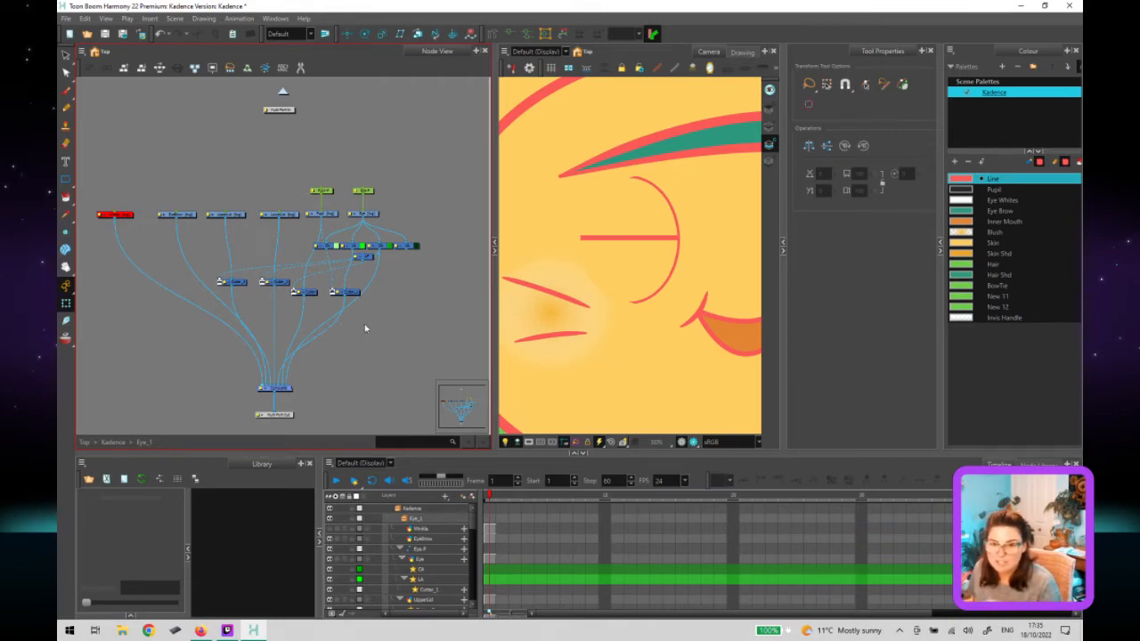
Paste a copy of the Eye's art-layer nodes into an empty area of the Eye_1 network and check the parent Kadence group.
click(329, 250)
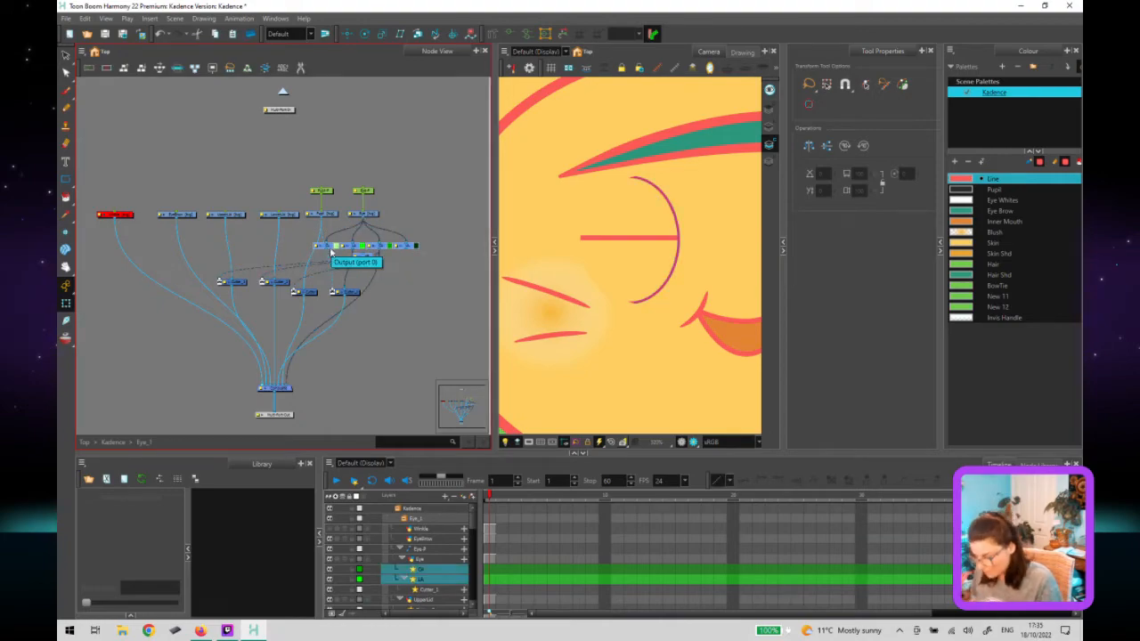
scroll(322, 186, down, 2)
click(336, 123)
key(ctrl+v)
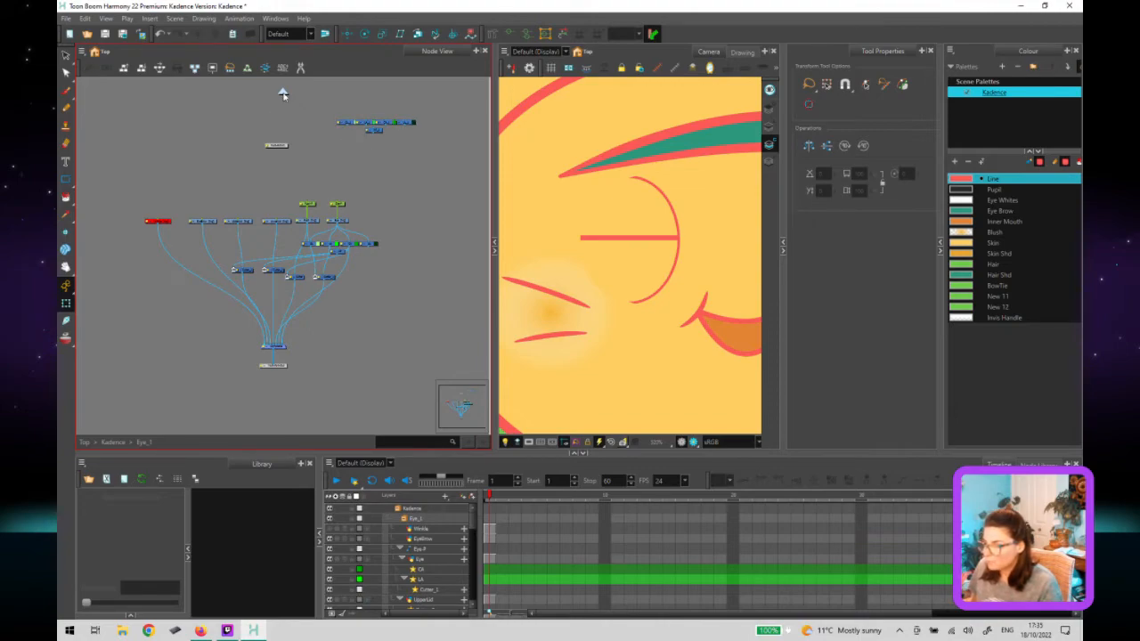
click(282, 93)
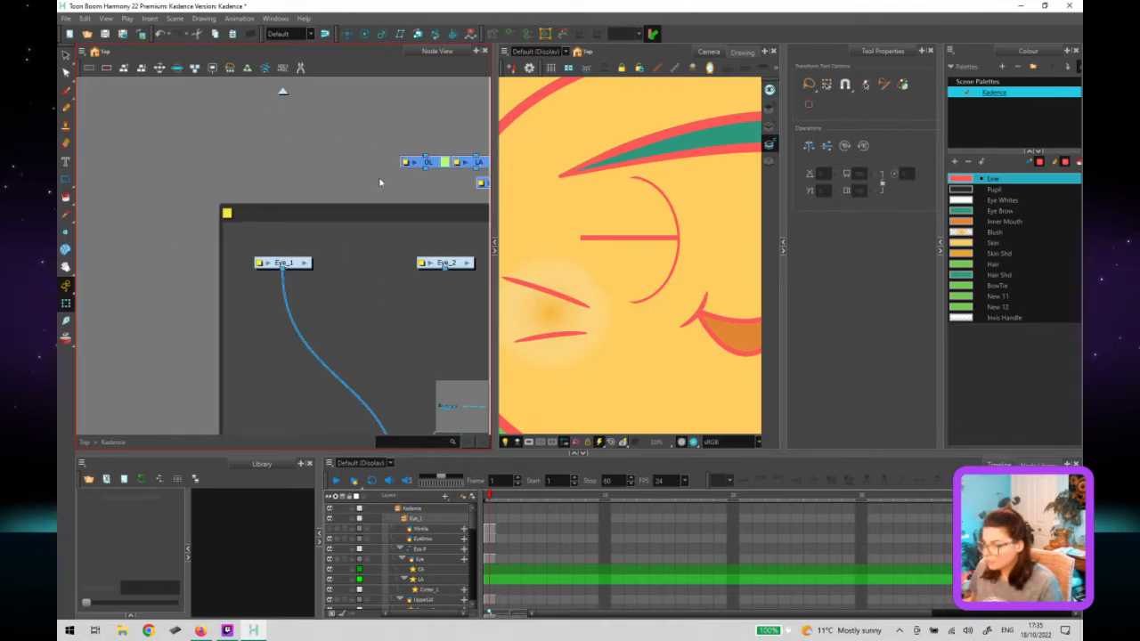
scroll(425, 211, down, 2)
click(336, 250)
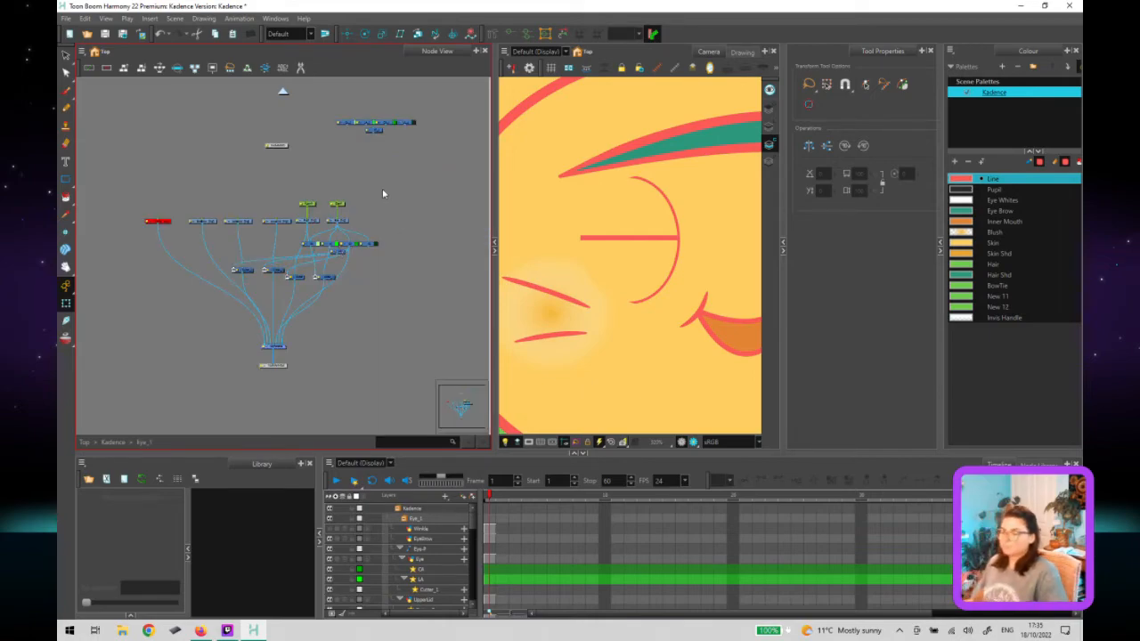
click(362, 164)
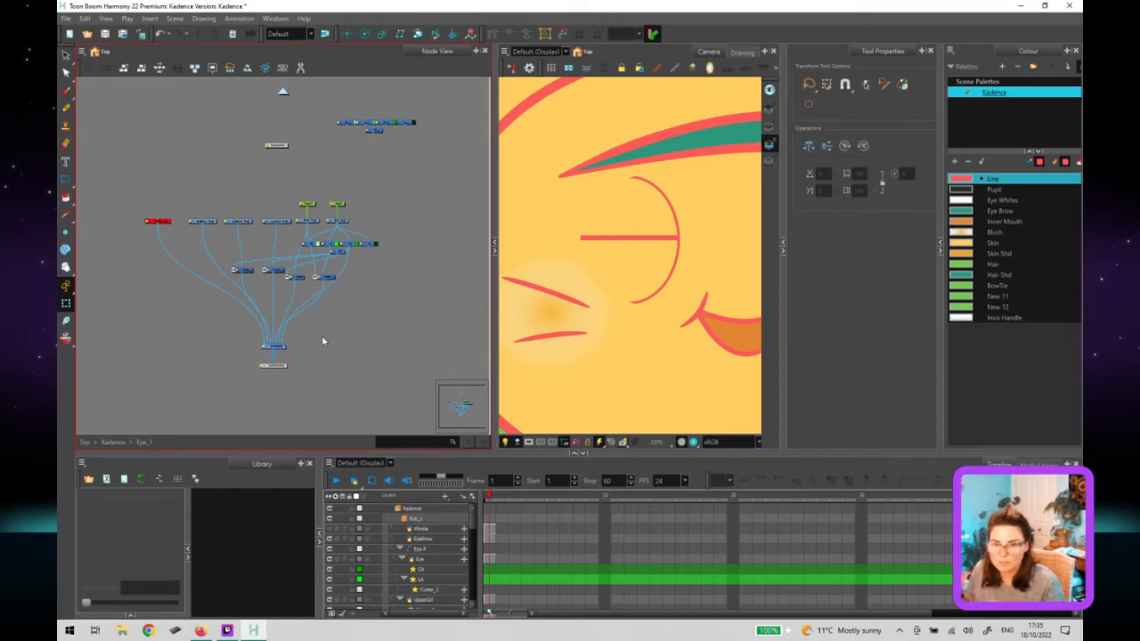
Line up the four Cutter nodes in one row beneath their drawings.
scroll(267, 365, up, 3)
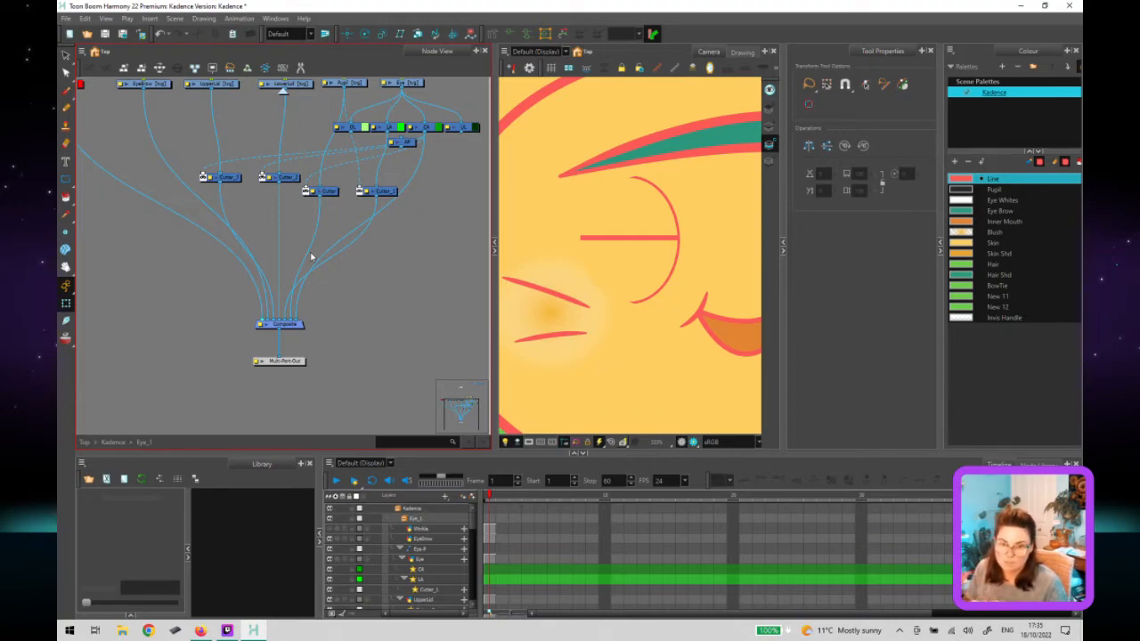
scroll(291, 240, down, 2)
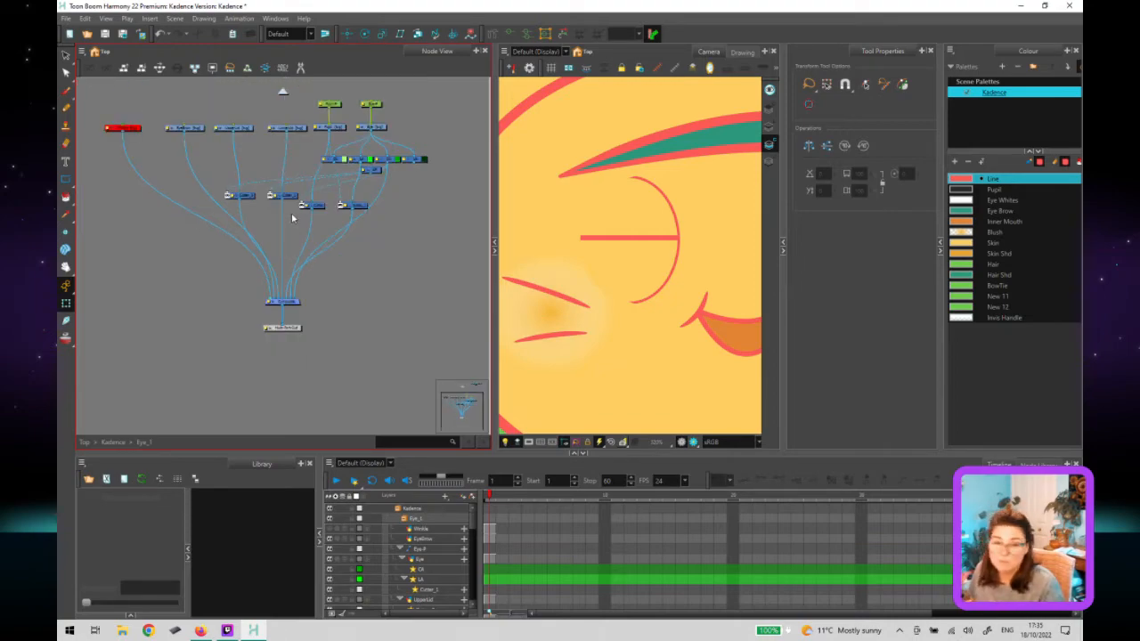
mouse_move(289, 197)
mouse_down()
mouse_move(289, 209)
mouse_move(242, 209)
mouse_move(369, 209)
mouse_up()
click(321, 208)
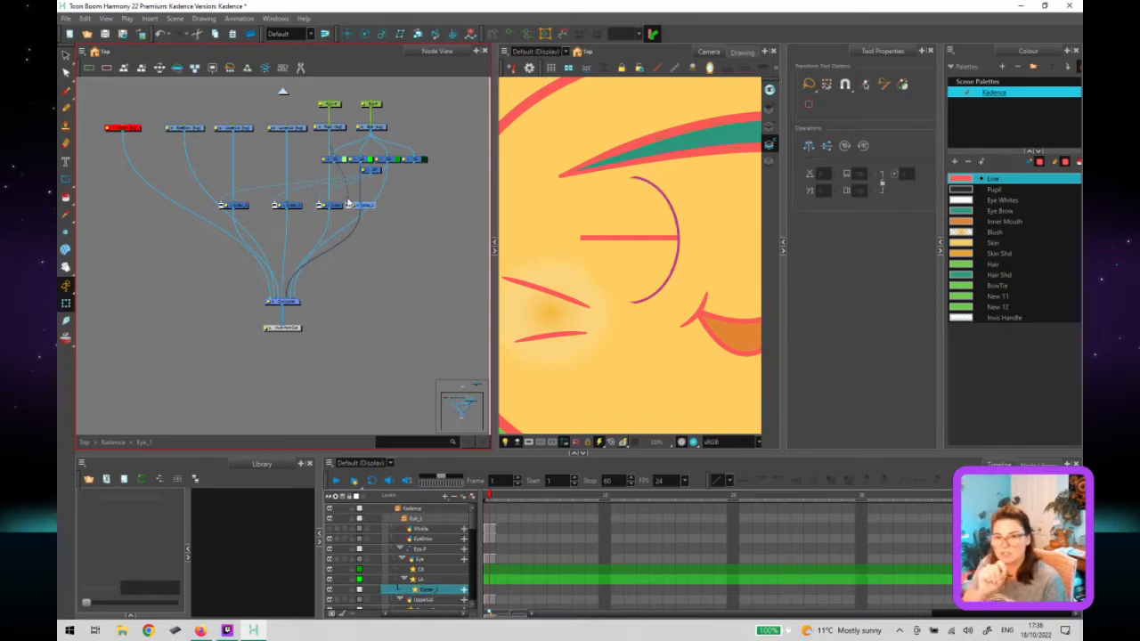
Move the Composite and Multi-Port-Out nodes further down to space out the Eye_1 network.
drag(338, 286, 295, 407)
scroll(340, 354, down, 3)
scroll(349, 312, down, 2)
scroll(323, 311, up, 3)
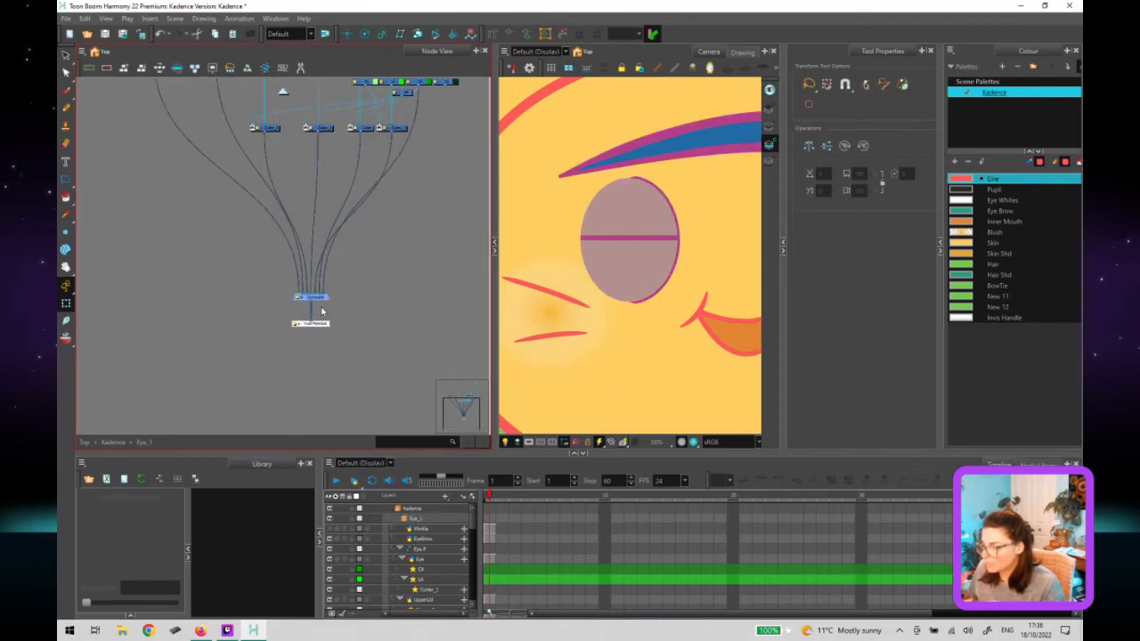
drag(322, 310, 324, 386)
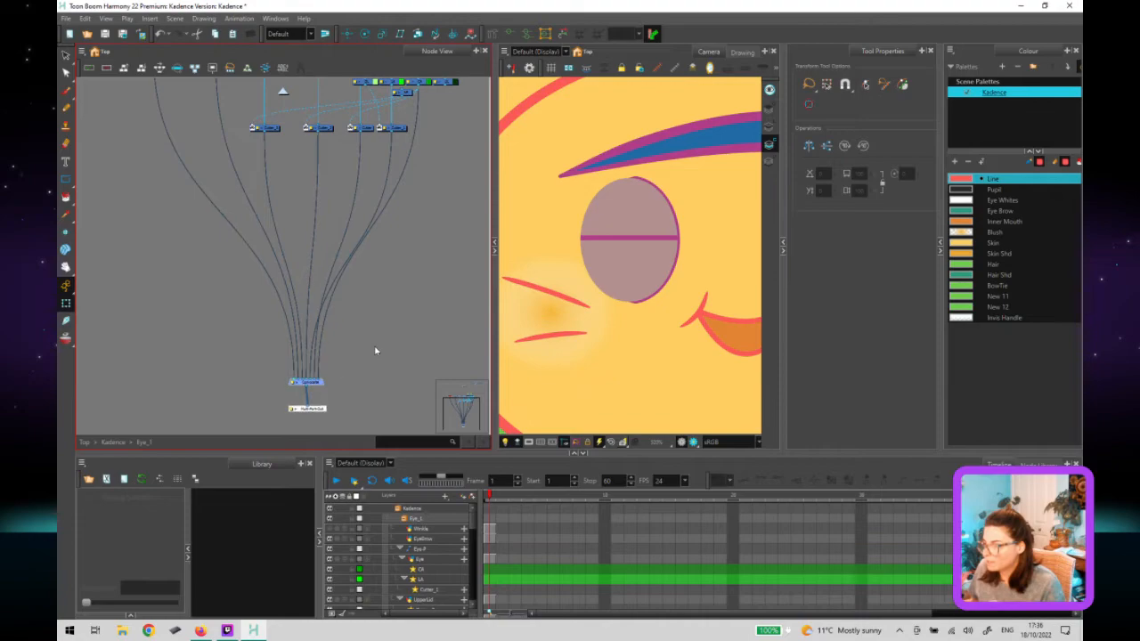
Examine how the Eye's art-layer nodes and the cutters connect to each other and to the composite.
click(399, 154)
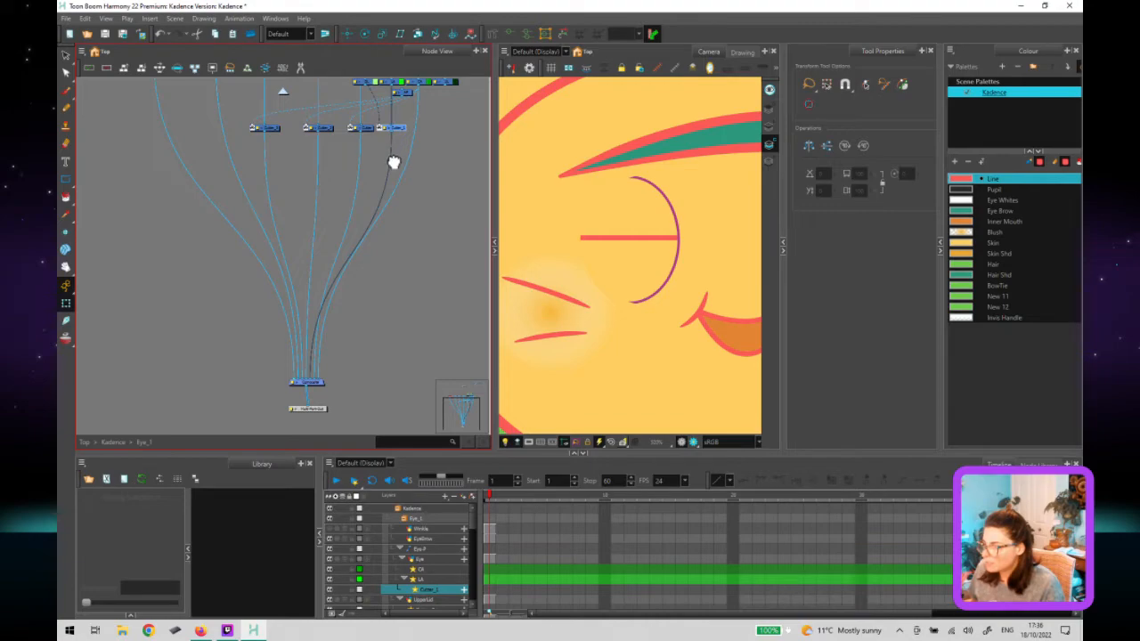
scroll(405, 133, up, 1)
click(419, 106)
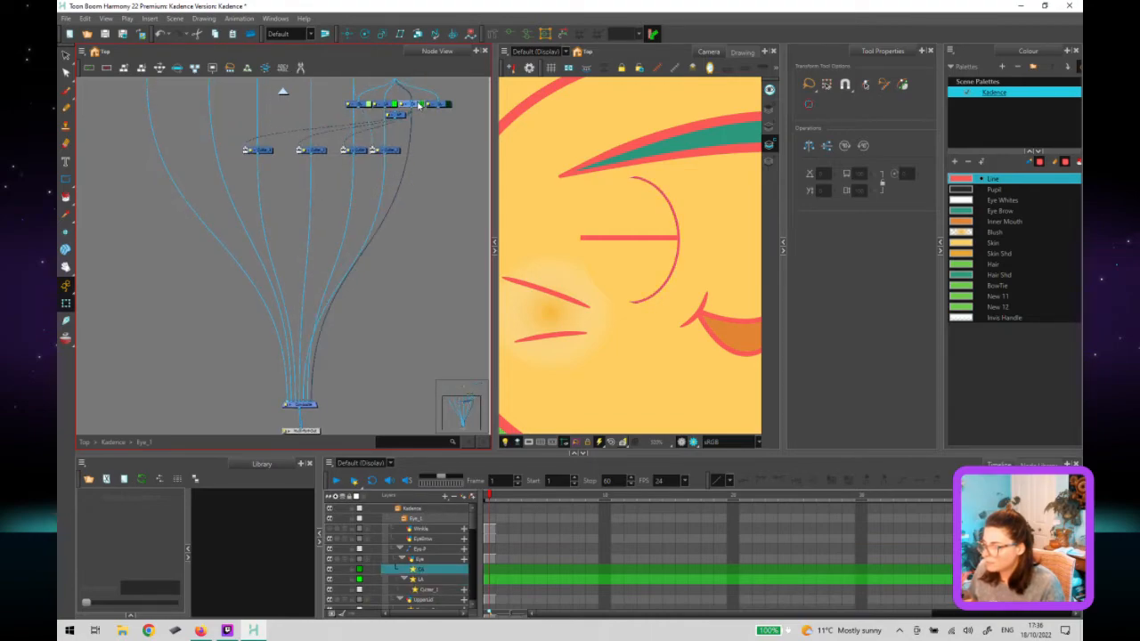
click(364, 107)
click(364, 107)
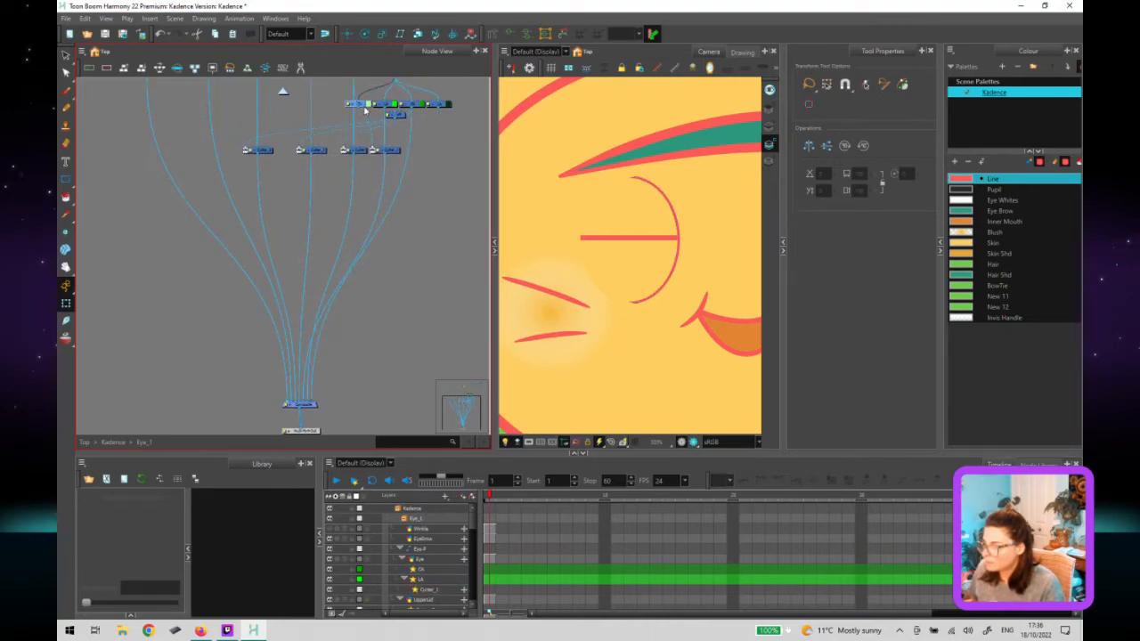
click(373, 151)
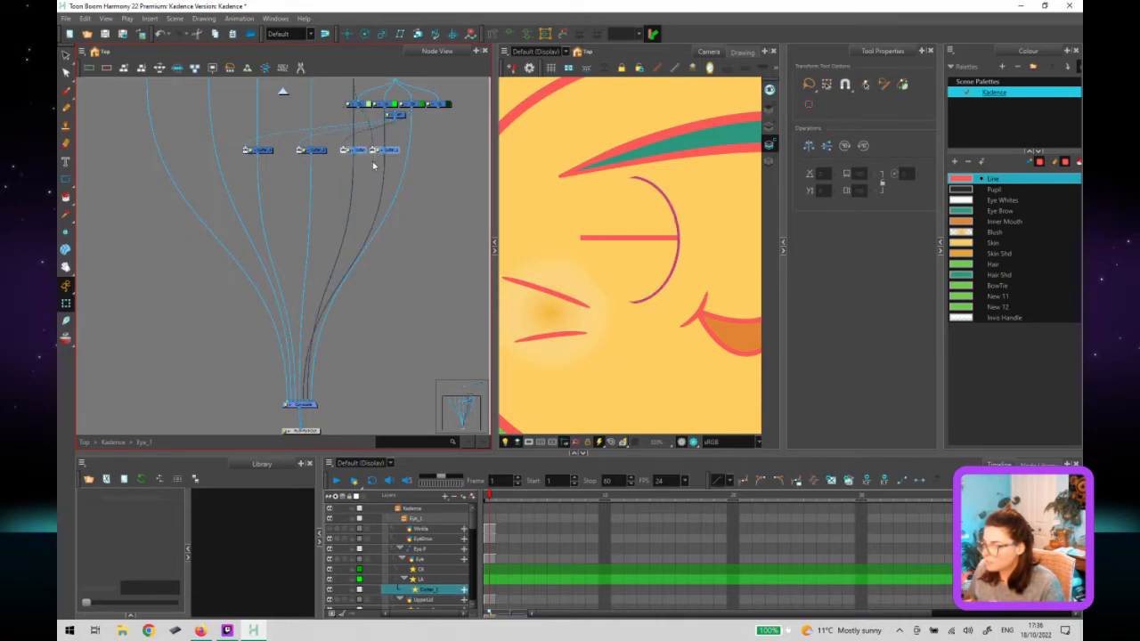
click(388, 138)
click(383, 152)
scroll(383, 156, down, 3)
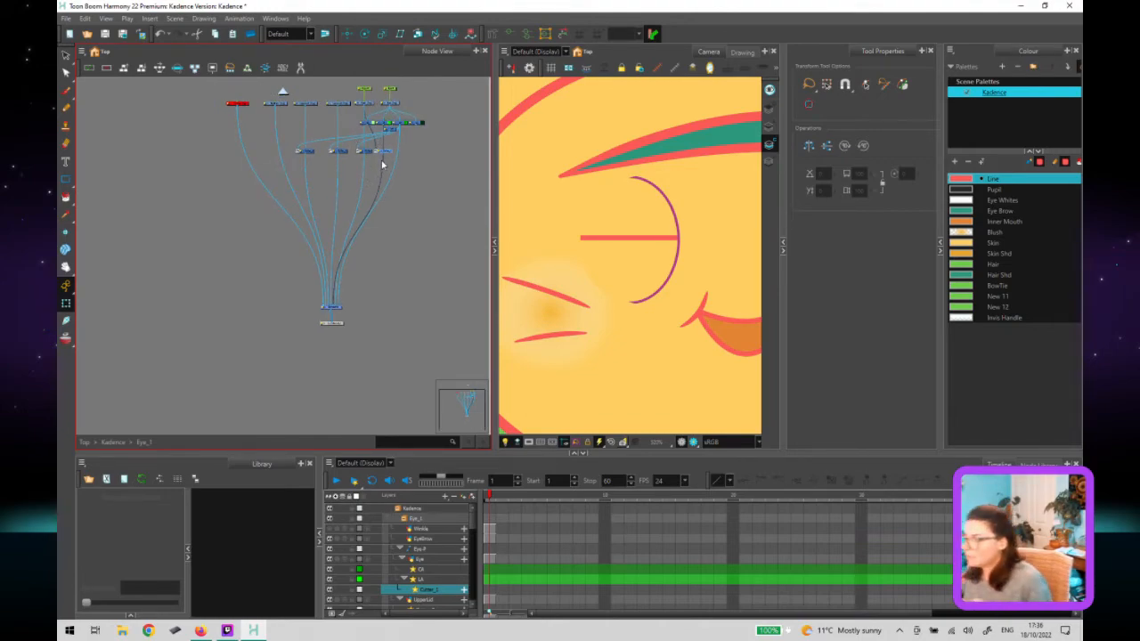
click(383, 164)
click(399, 127)
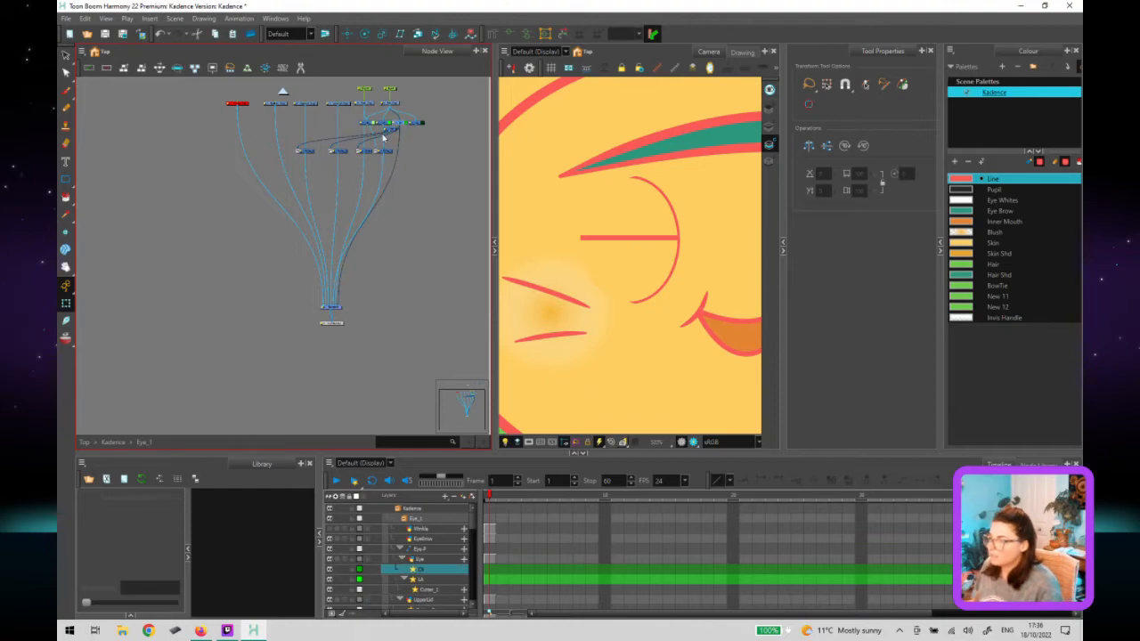
scroll(396, 136, up, 3)
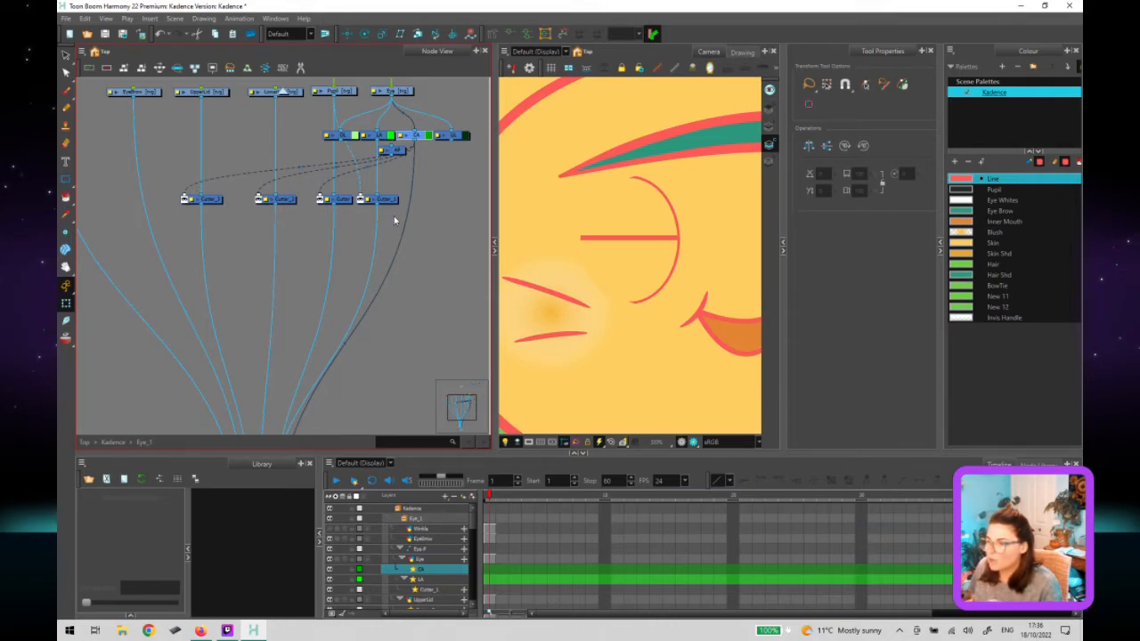
click(623, 237)
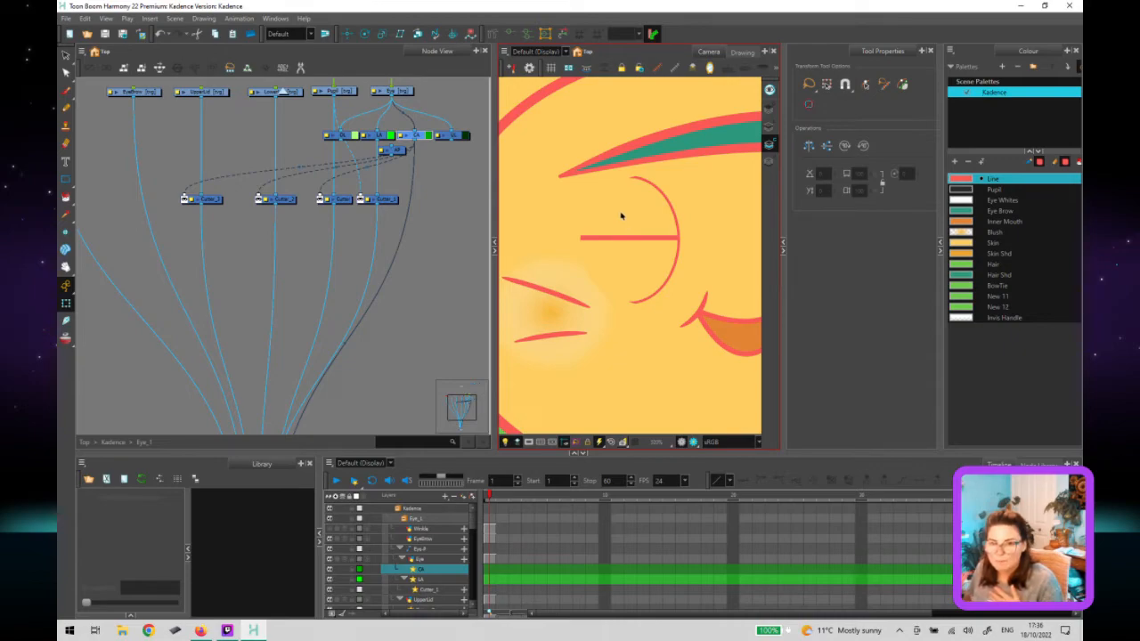
click(433, 260)
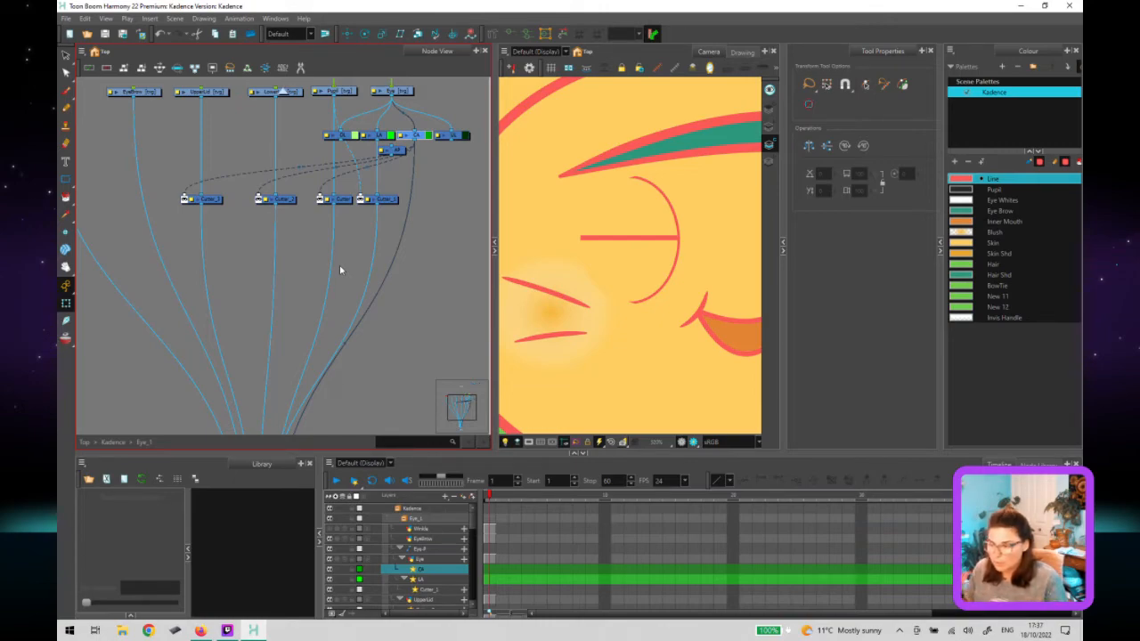
Move the main composite up, paste a duplicate of it above and connect the duplicate to the main composite.
scroll(317, 335, down, 5)
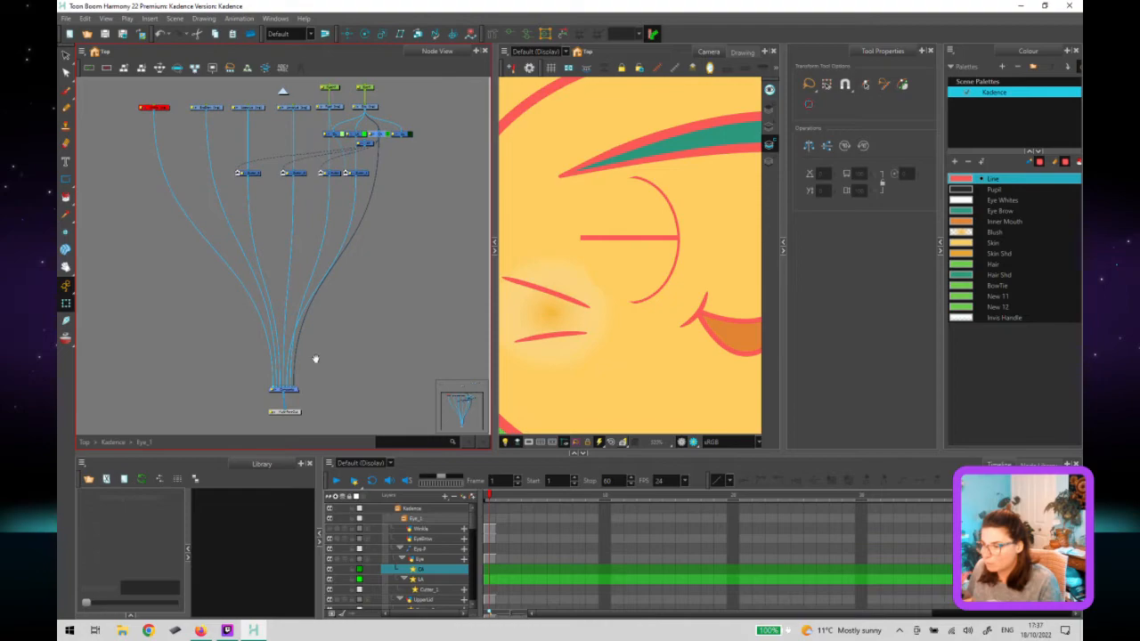
drag(295, 392, 295, 327)
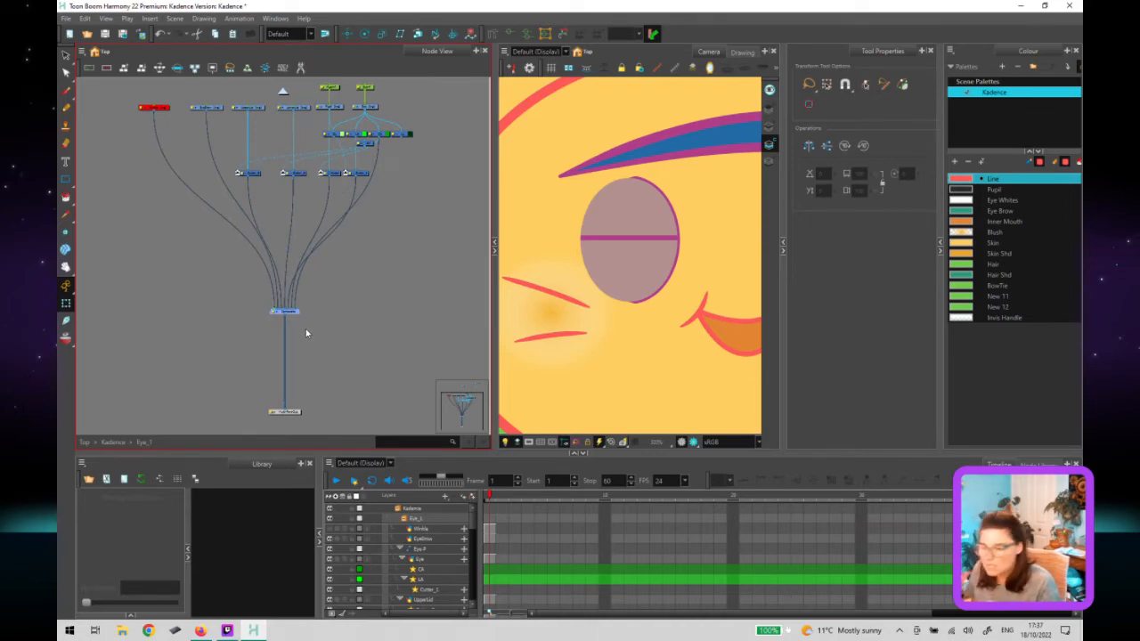
click(296, 314)
click(297, 315)
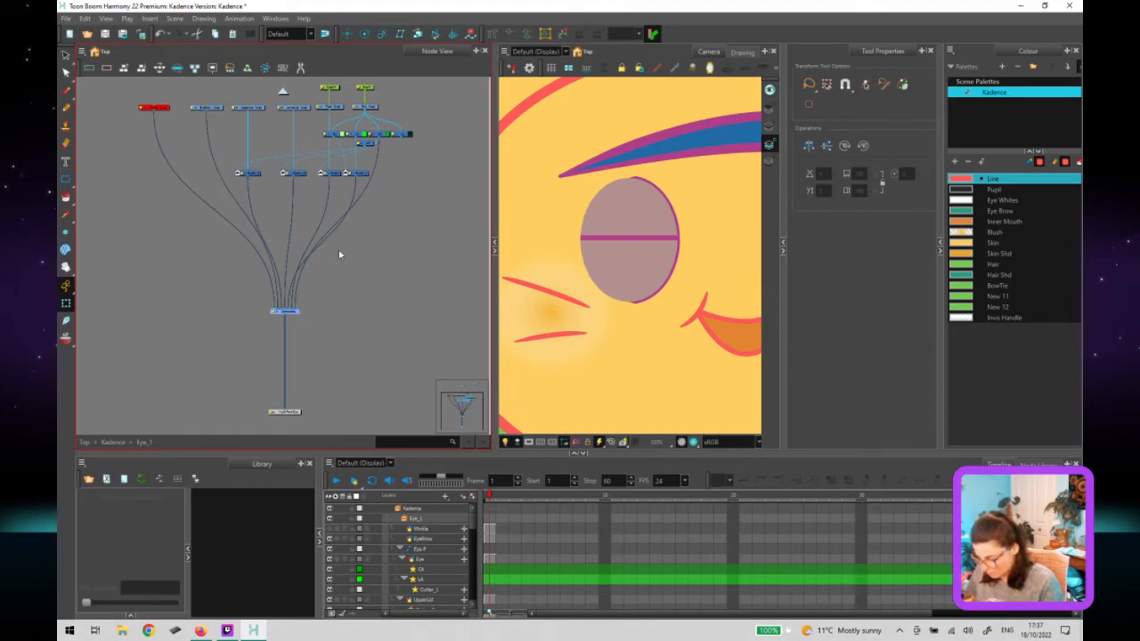
key(ctrl+v)
drag(346, 251, 285, 311)
Connect the UpperLid, LowerLid and Pupil cutters to the new composite.
drag(249, 177, 282, 214)
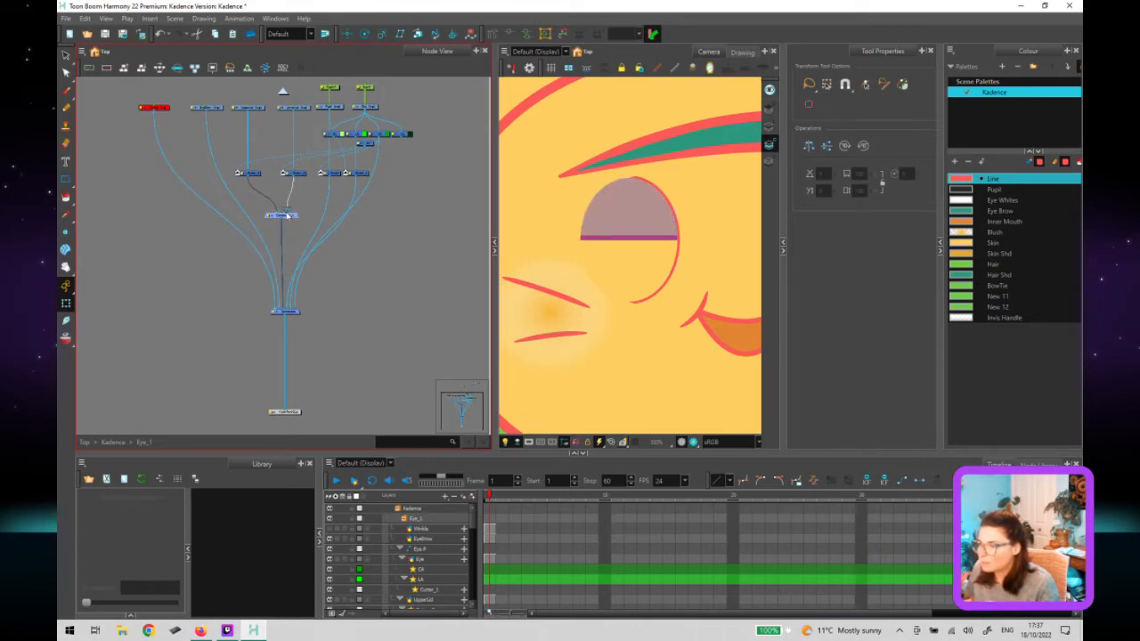
drag(287, 214, 341, 204)
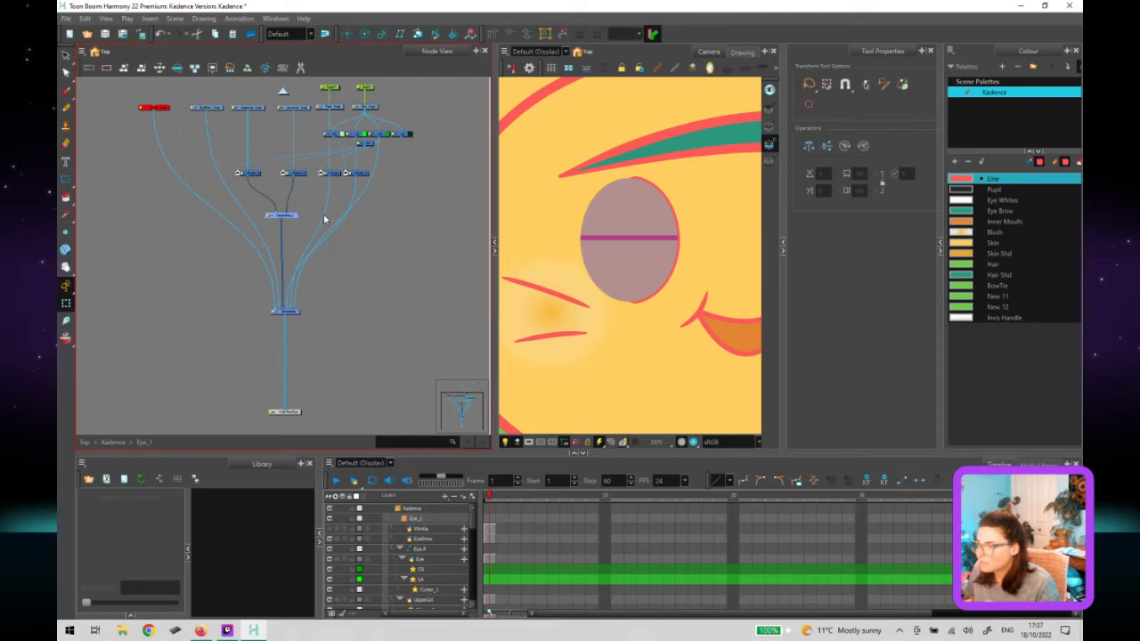
drag(325, 220, 291, 214)
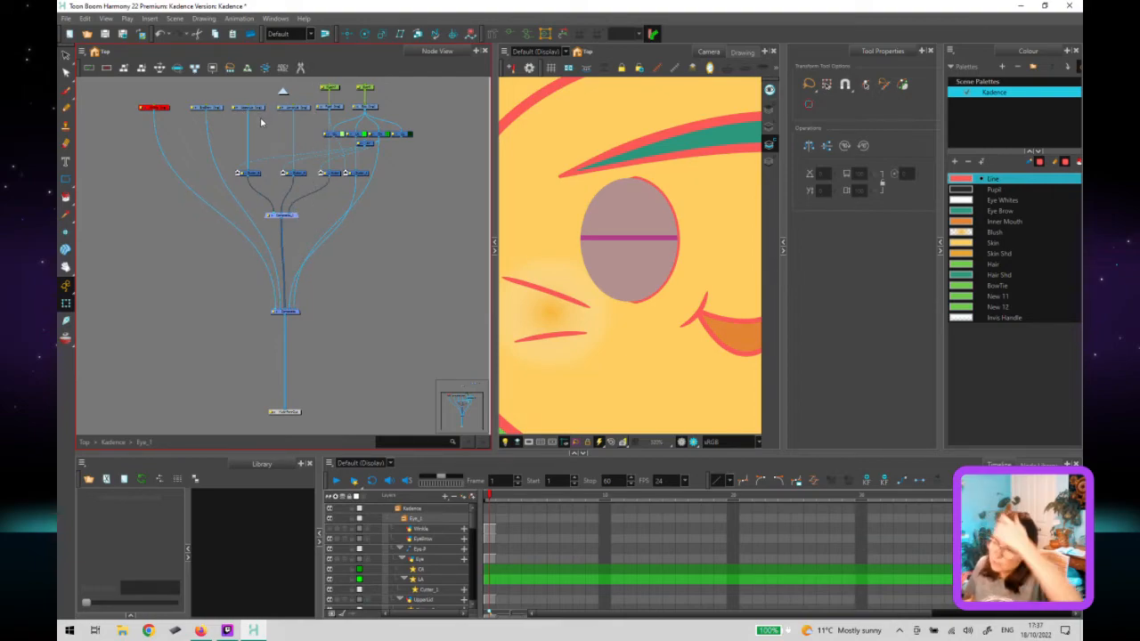
Reorder the Eye outline cutter's connection at the main composite so it renders in front of the lid-and-pupil composite.
click(362, 171)
click(361, 171)
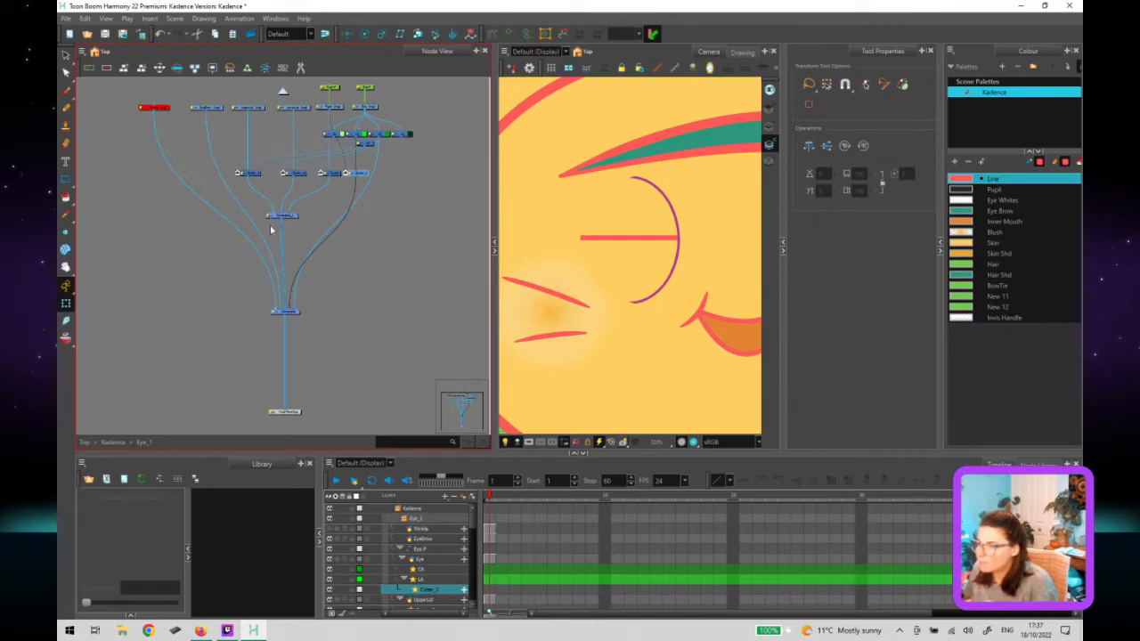
drag(288, 310, 291, 312)
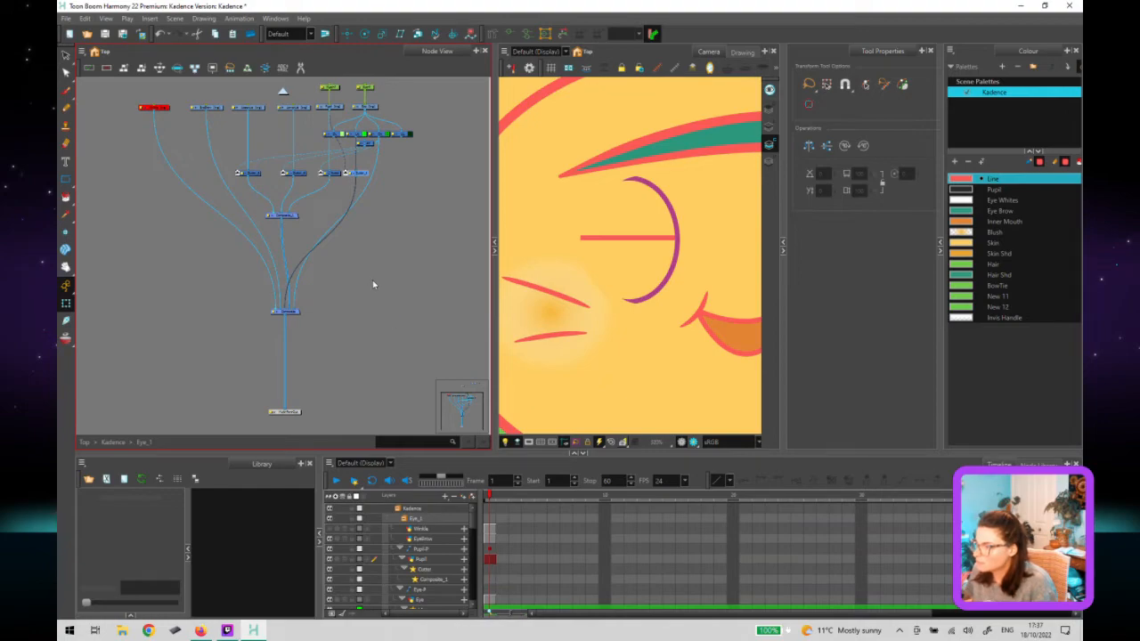
scroll(659, 267, down, 3)
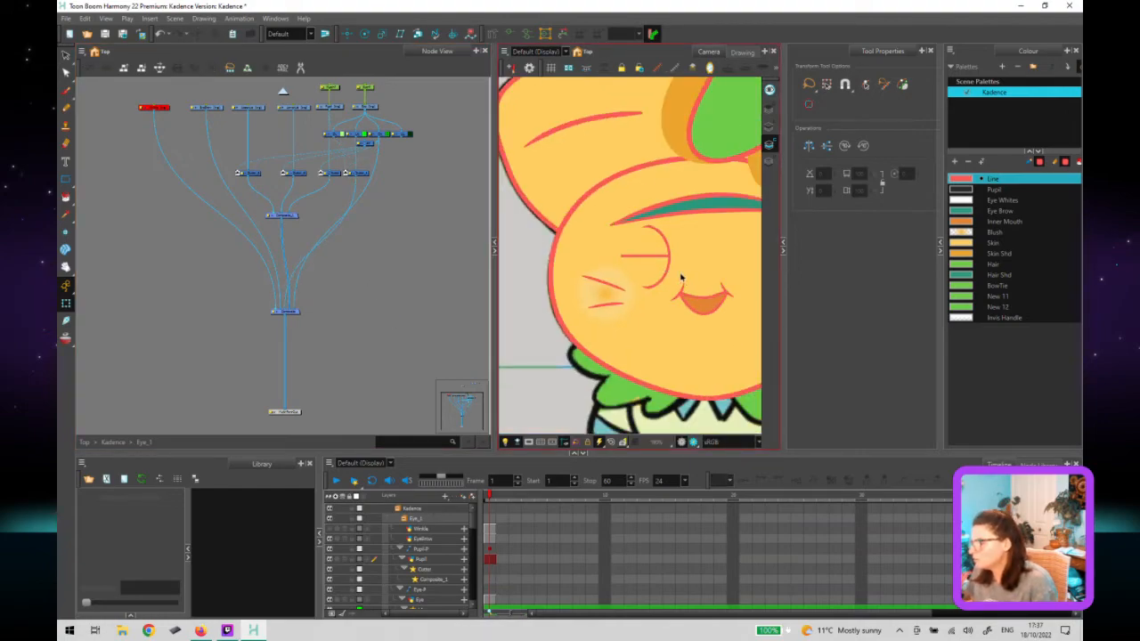
click(372, 297)
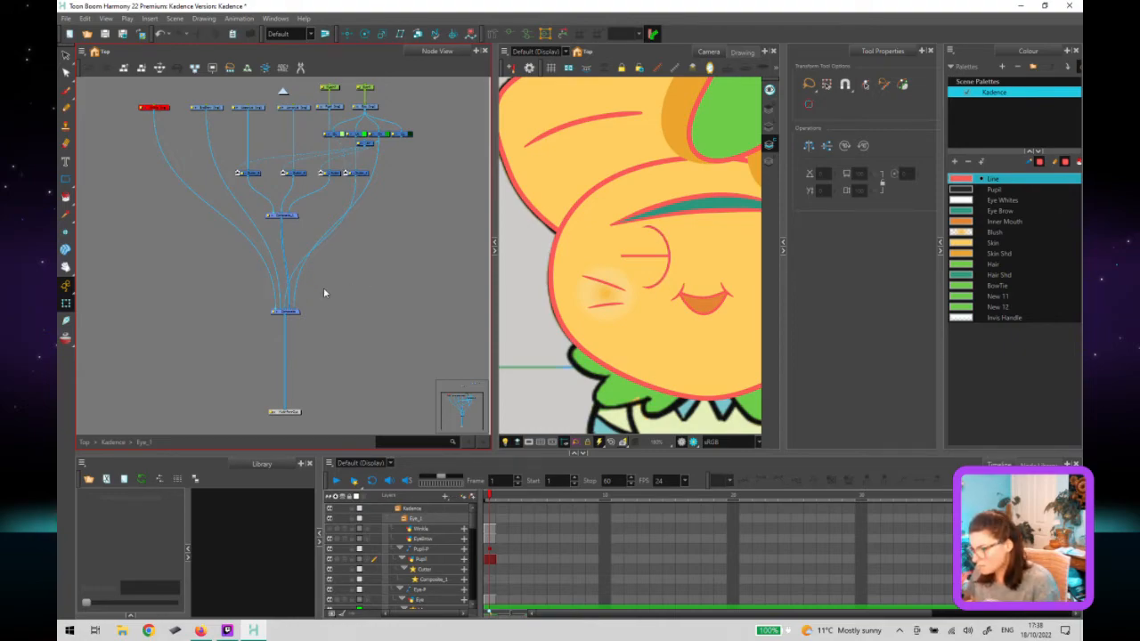
Move the lid-and-pupil composite and the main composite further down to space out the node network.
drag(295, 313, 298, 323)
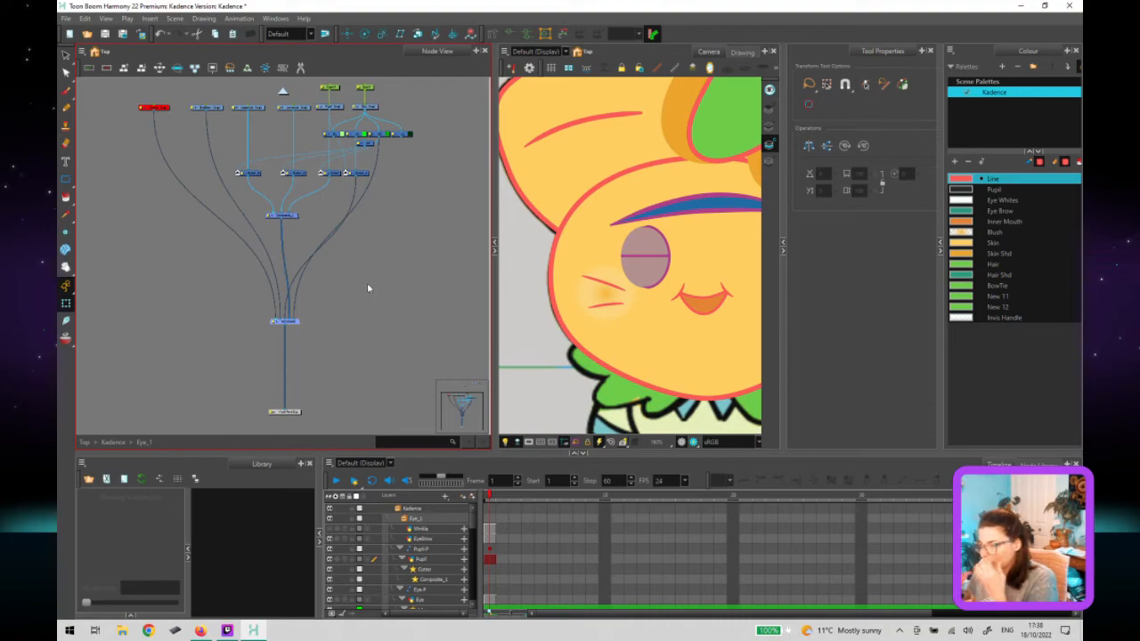
click(393, 206)
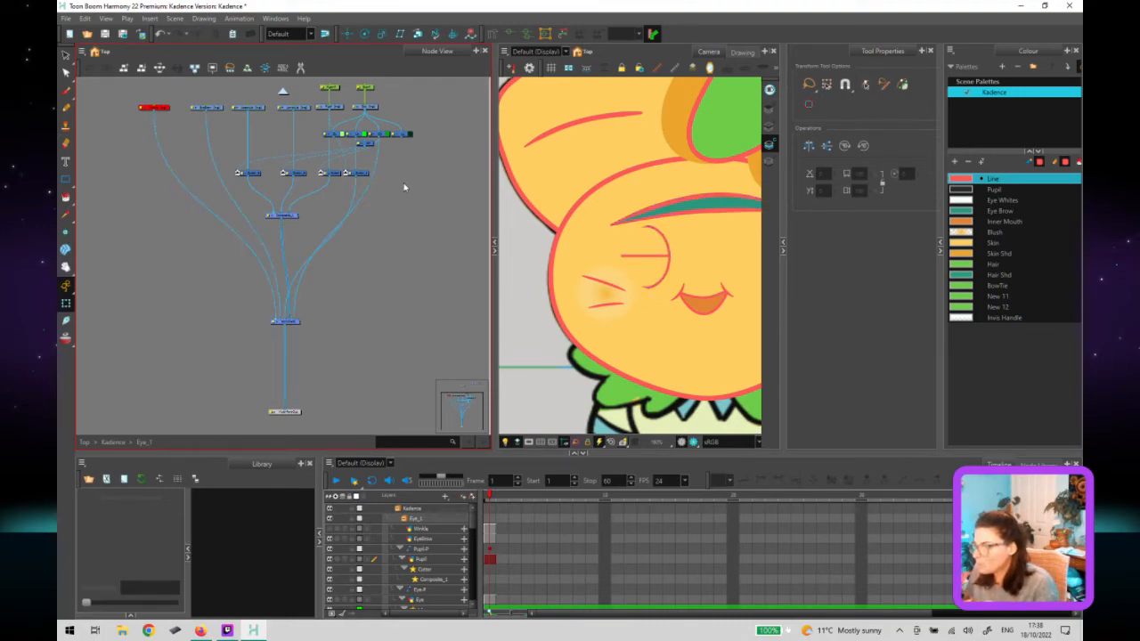
click(659, 242)
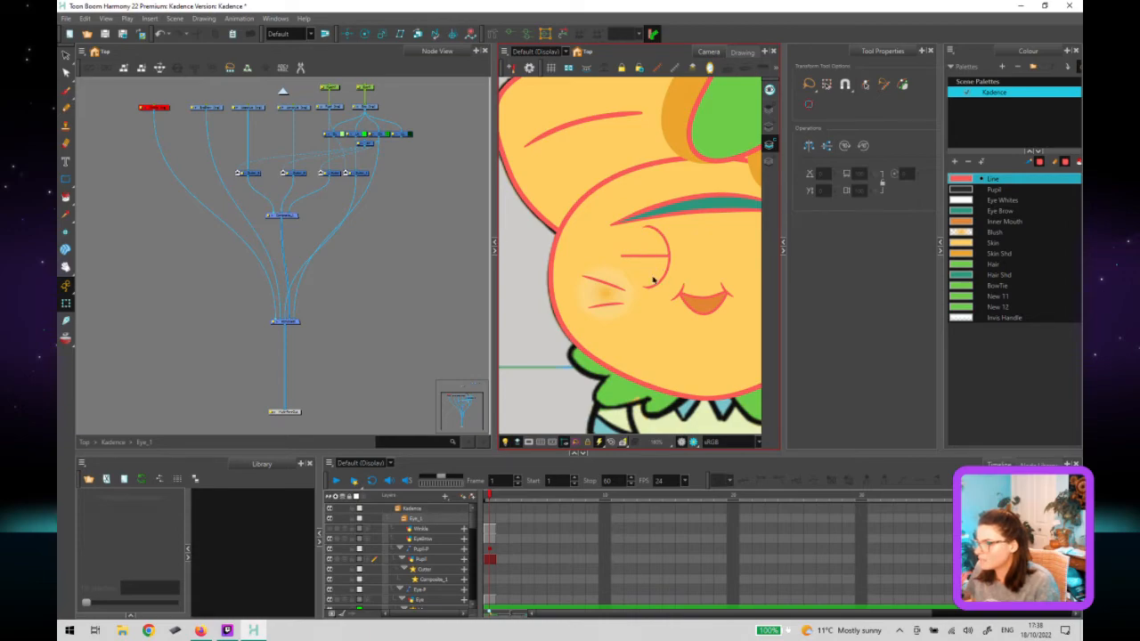
click(310, 216)
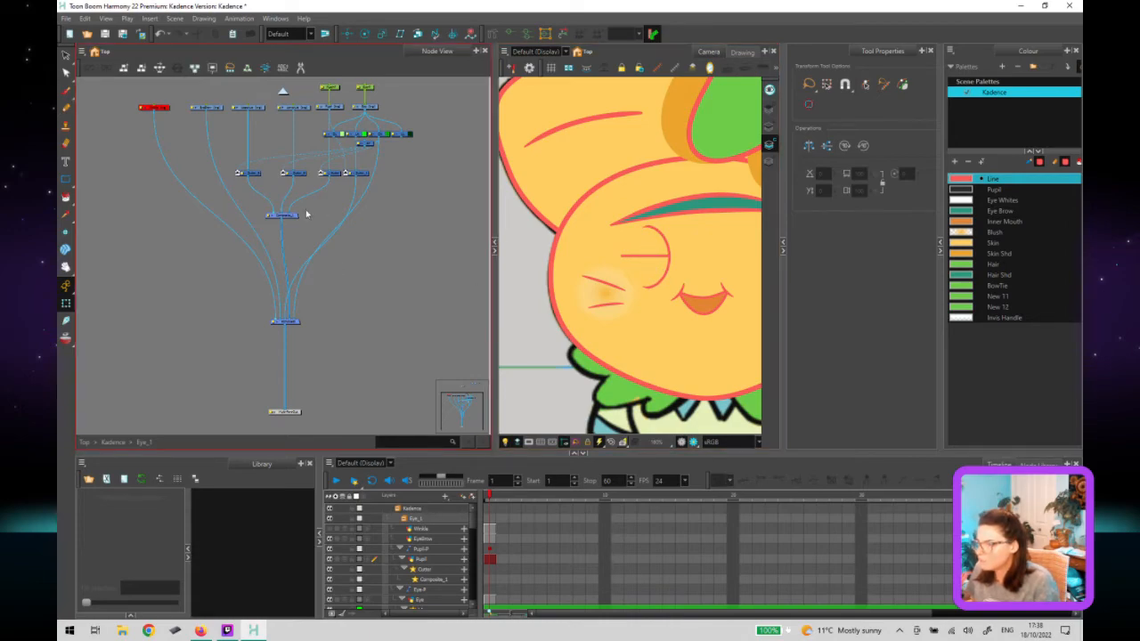
drag(296, 219, 303, 232)
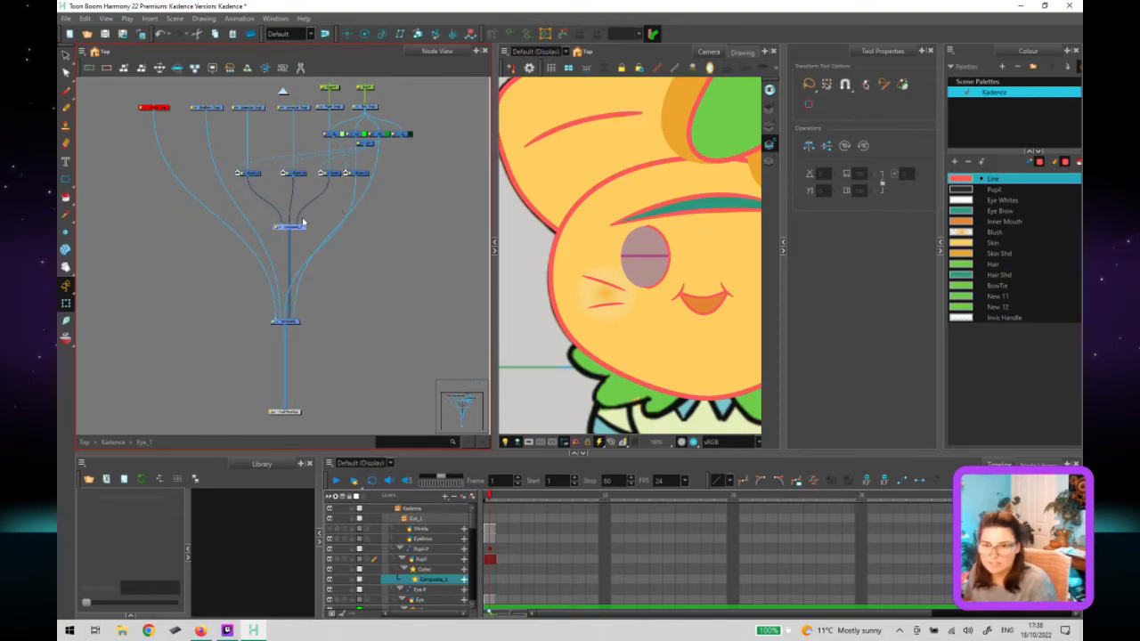
click(326, 233)
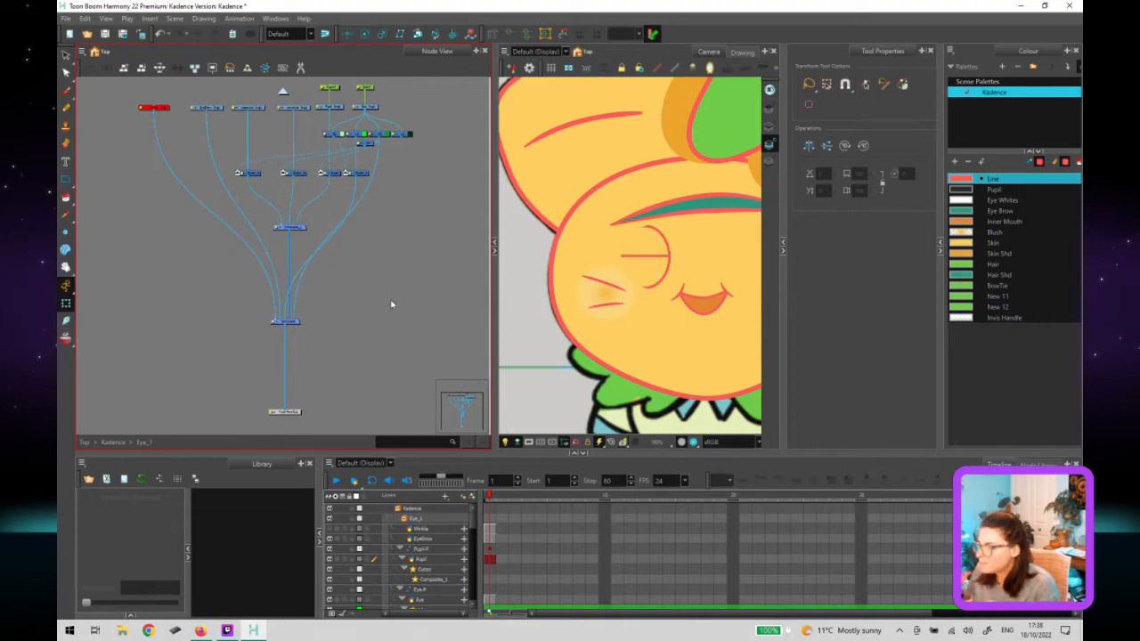
drag(300, 326, 298, 340)
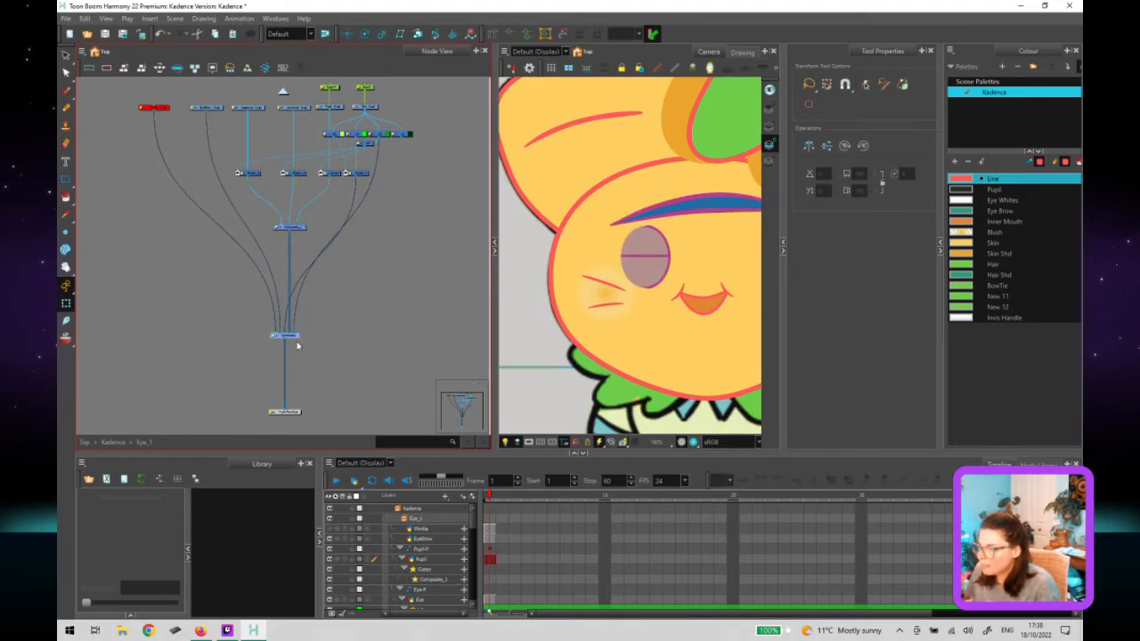
click(337, 317)
key(ctrl+a)
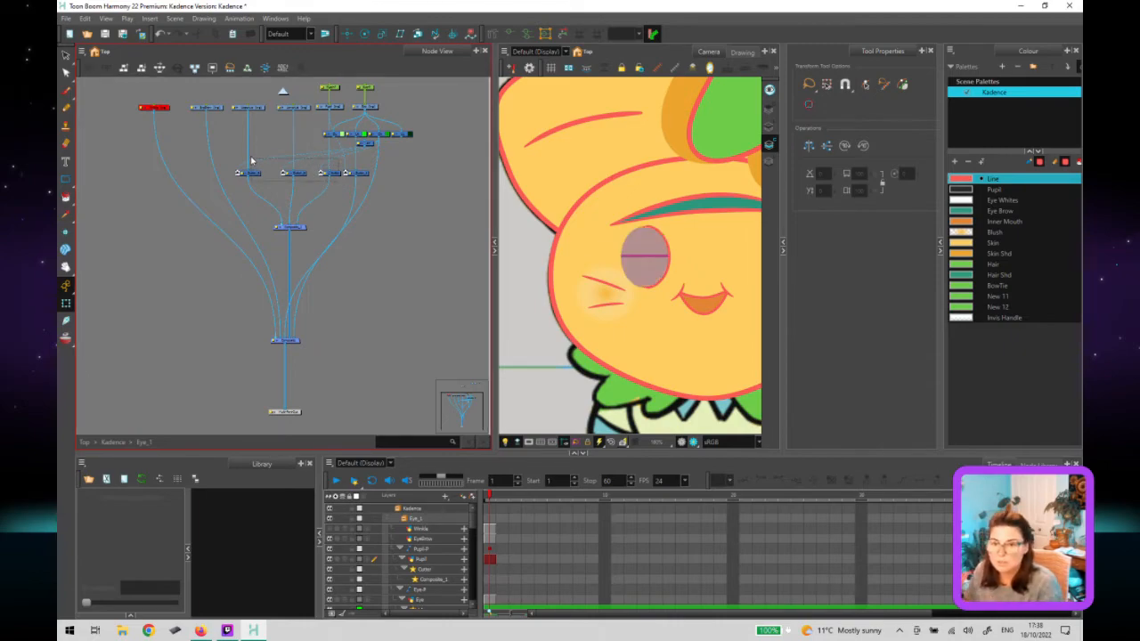
Insert a copy of the Pupil cutter between the two composites and delete the separate UpperLid, LowerLid and Pupil cutters.
click(296, 233)
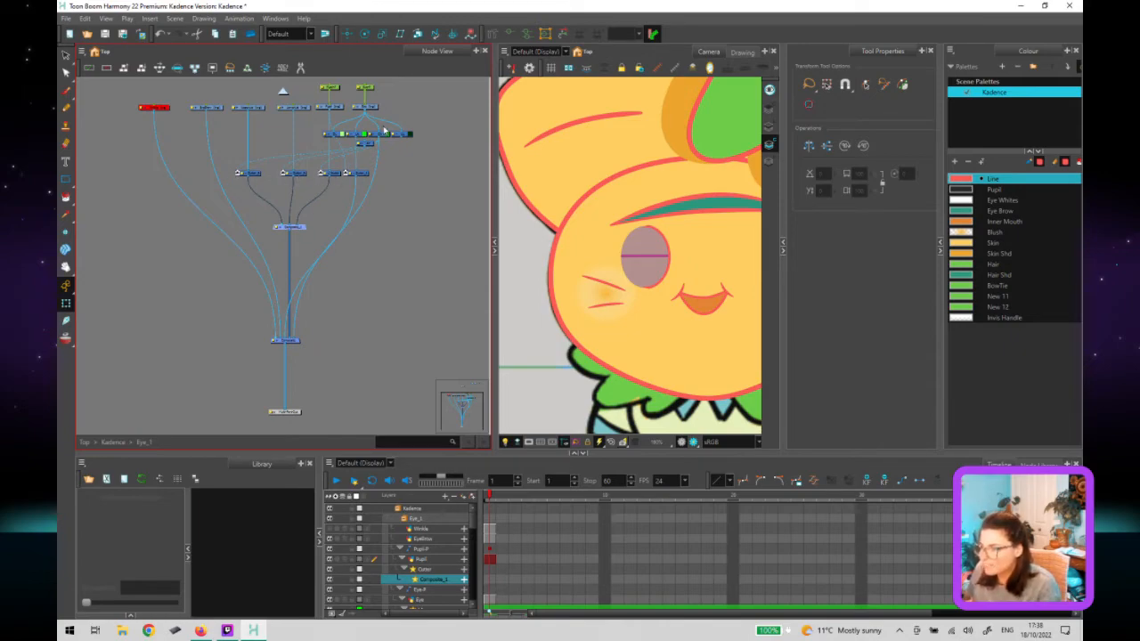
click(373, 173)
click(373, 173)
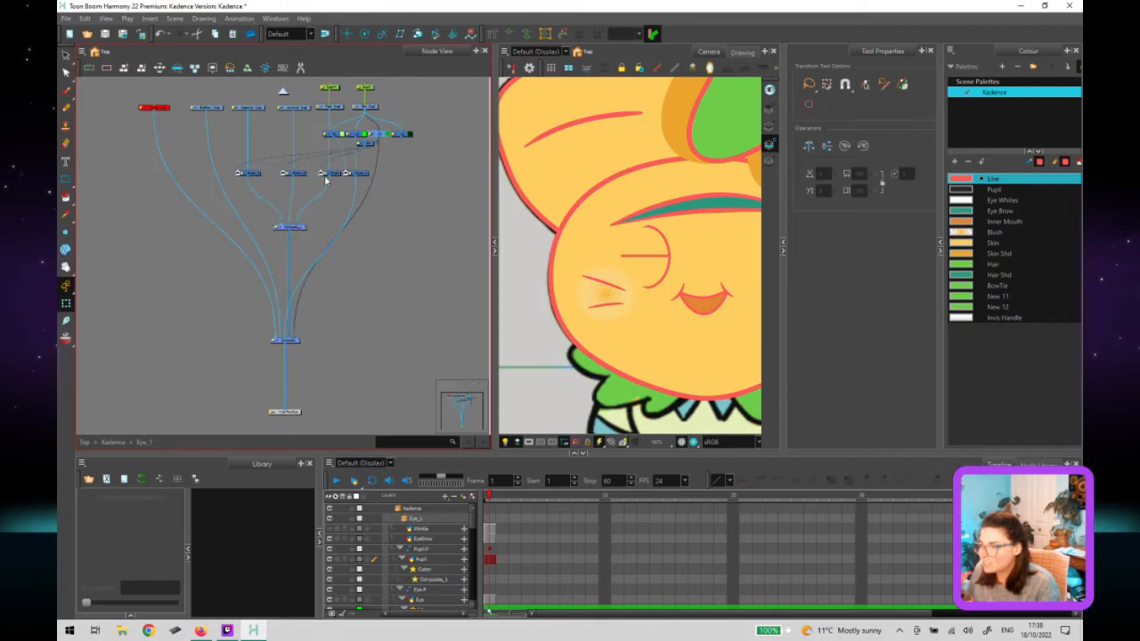
click(334, 177)
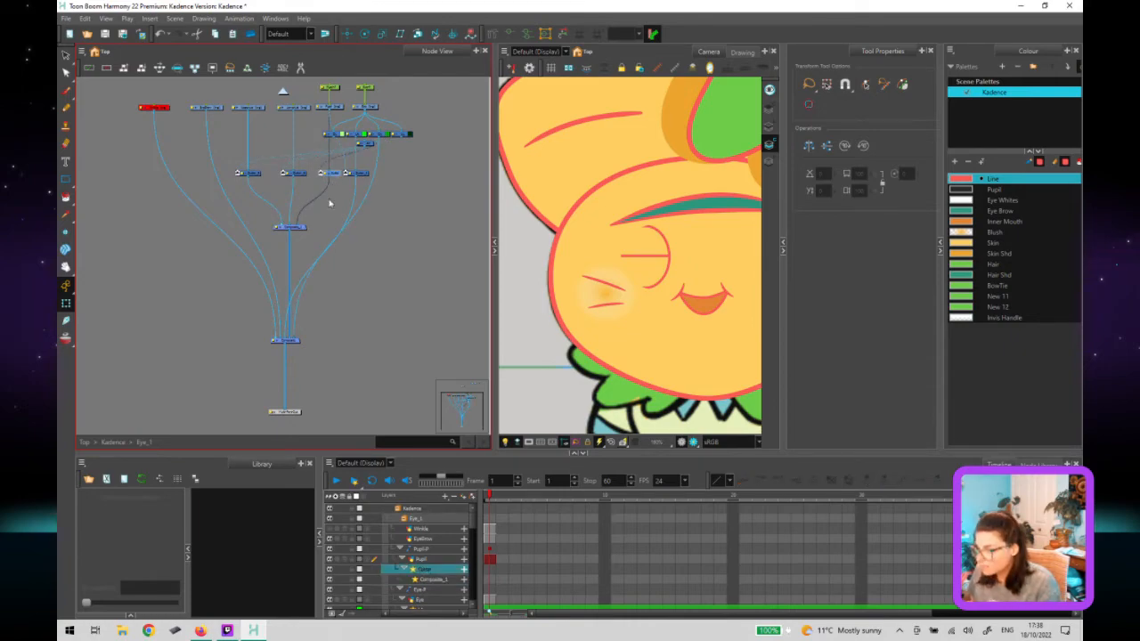
click(343, 204)
mouse_move(297, 248)
mouse_down()
mouse_move(323, 257)
mouse_move(282, 247)
mouse_up()
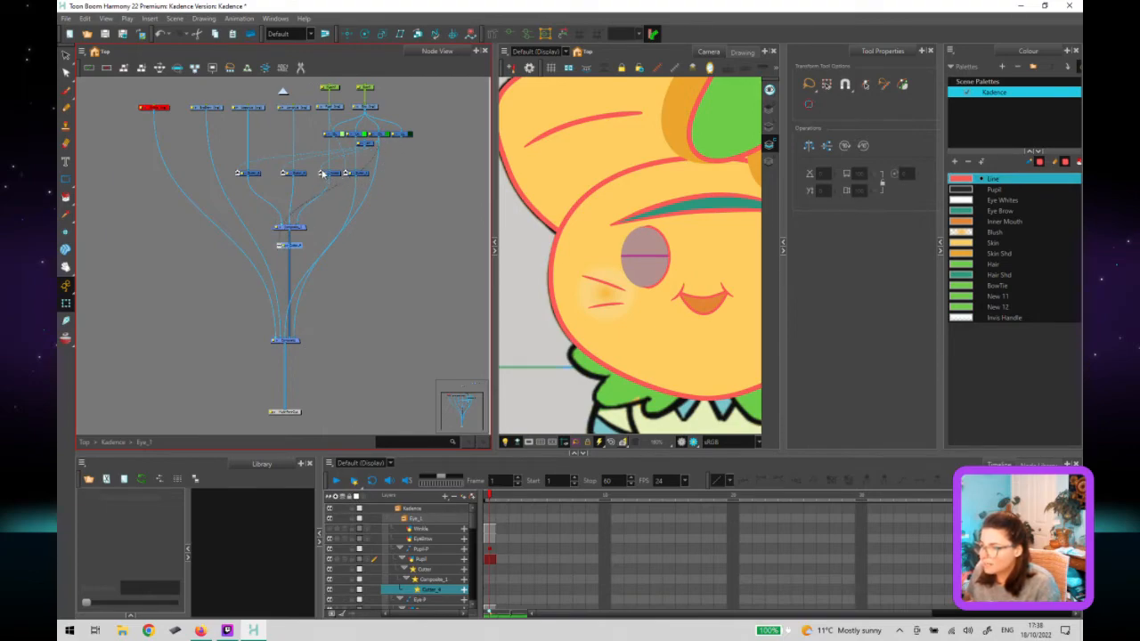
drag(285, 171, 234, 160)
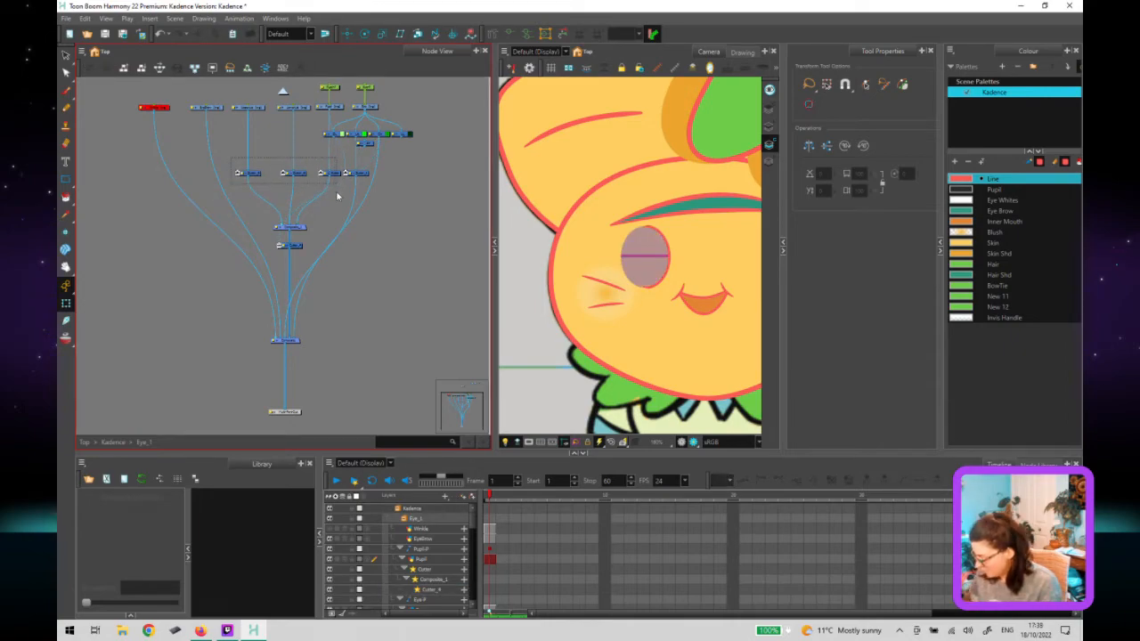
key(Delete)
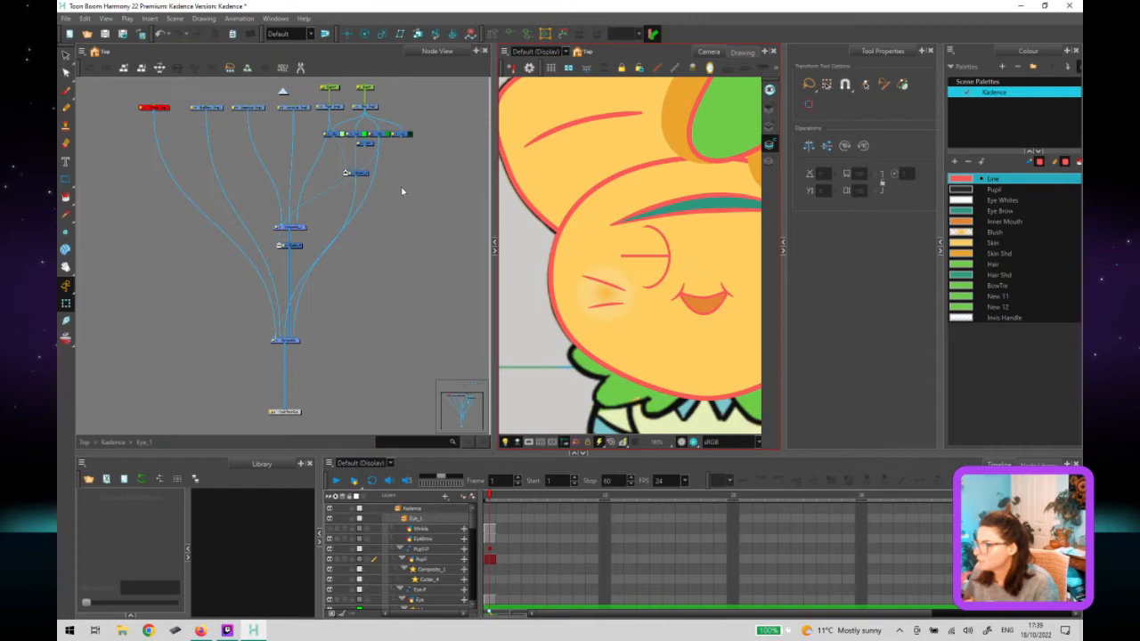
Add parent pegs to the UpperLid and LowerLid drawings and move the node network down to make room for them.
click(295, 107)
click(269, 121)
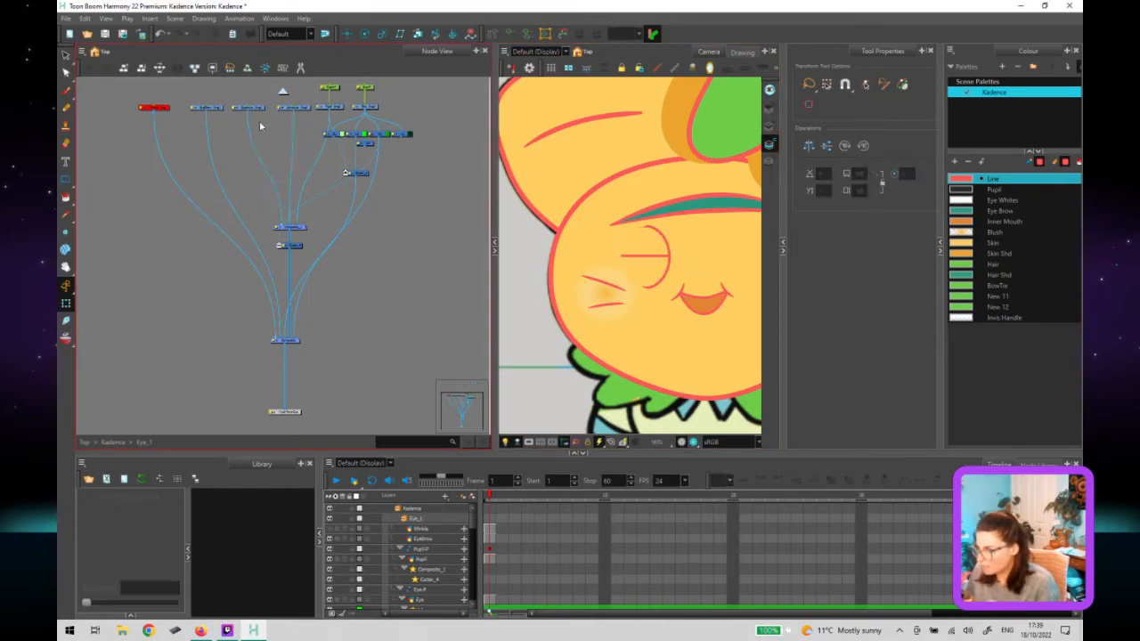
click(317, 106)
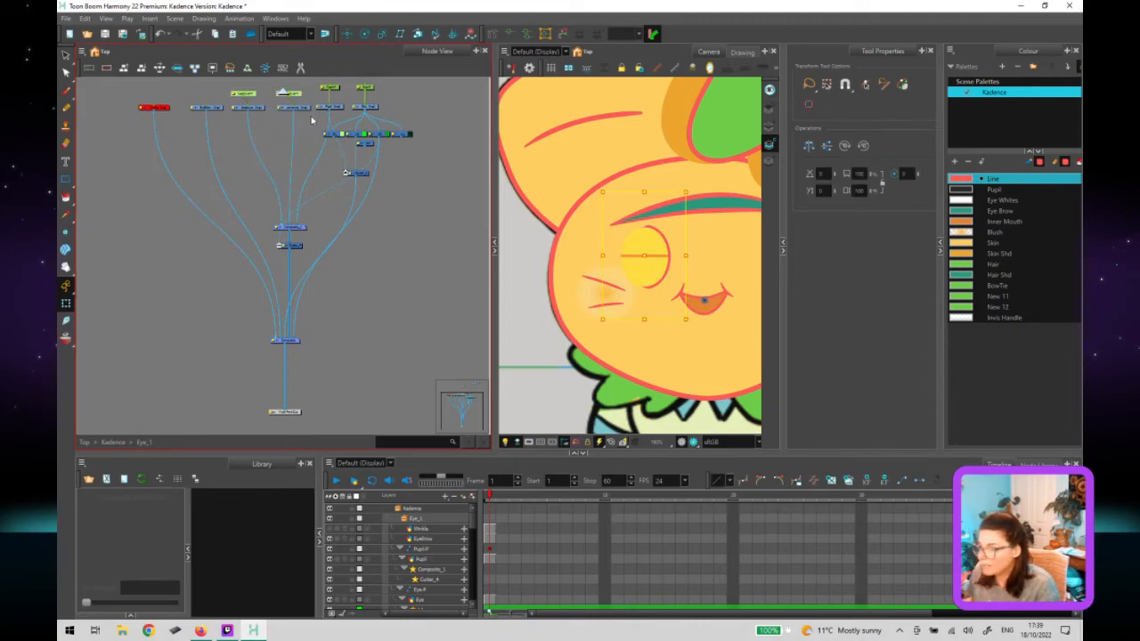
click(303, 139)
drag(304, 153, 306, 200)
click(256, 143)
click(300, 142)
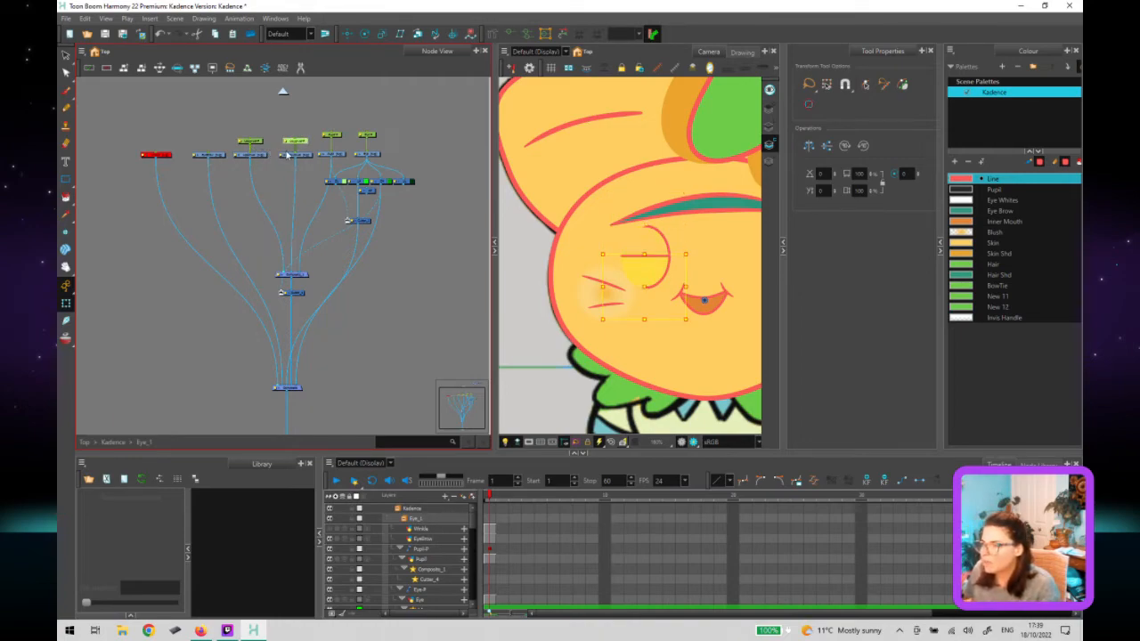
Nudge the lower lid down in the camera view to uncover the bottom of the eye.
click(650, 262)
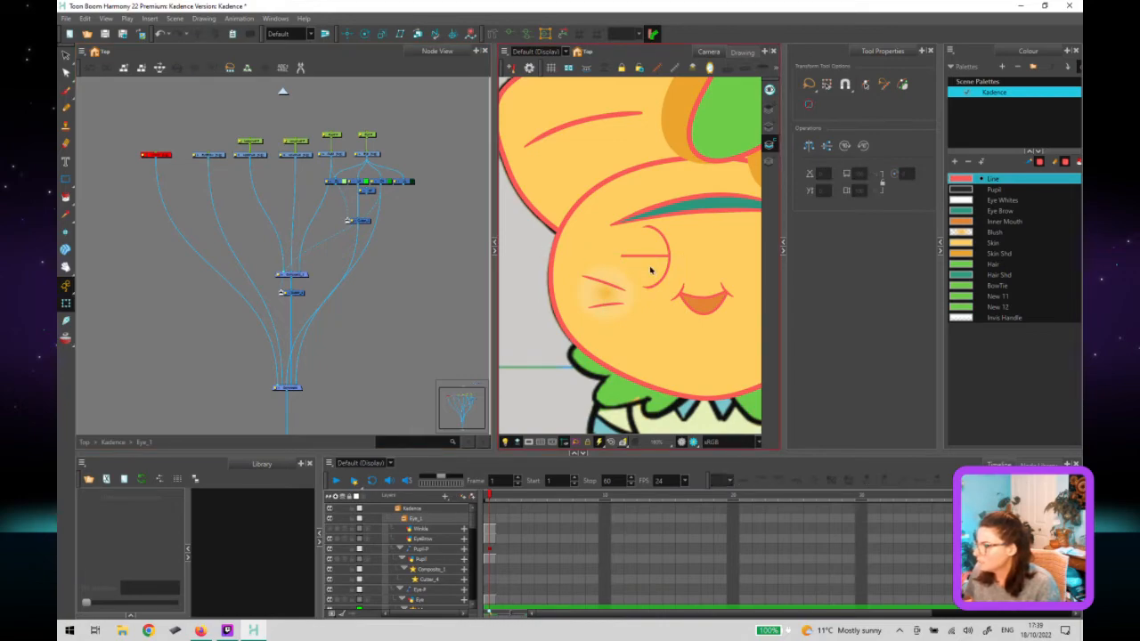
key(Down)
key(Down)
key(Down)
key(Down)
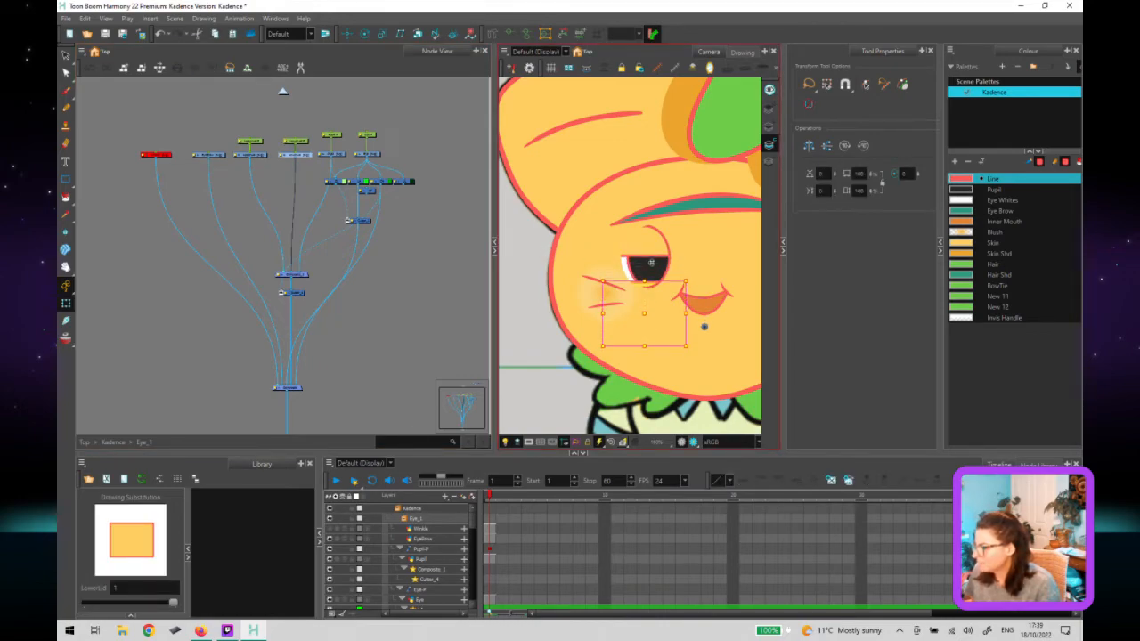
Nudge the upper lid up in the camera view to open the eye.
key(Up)
key(Up)
key(Up)
key(Up)
key(Up)
key(Up)
key(Up)
key(Up)
key(Up)
key(Up)
key(Up)
key(Up)
key(Up)
key(Up)
key(Up)
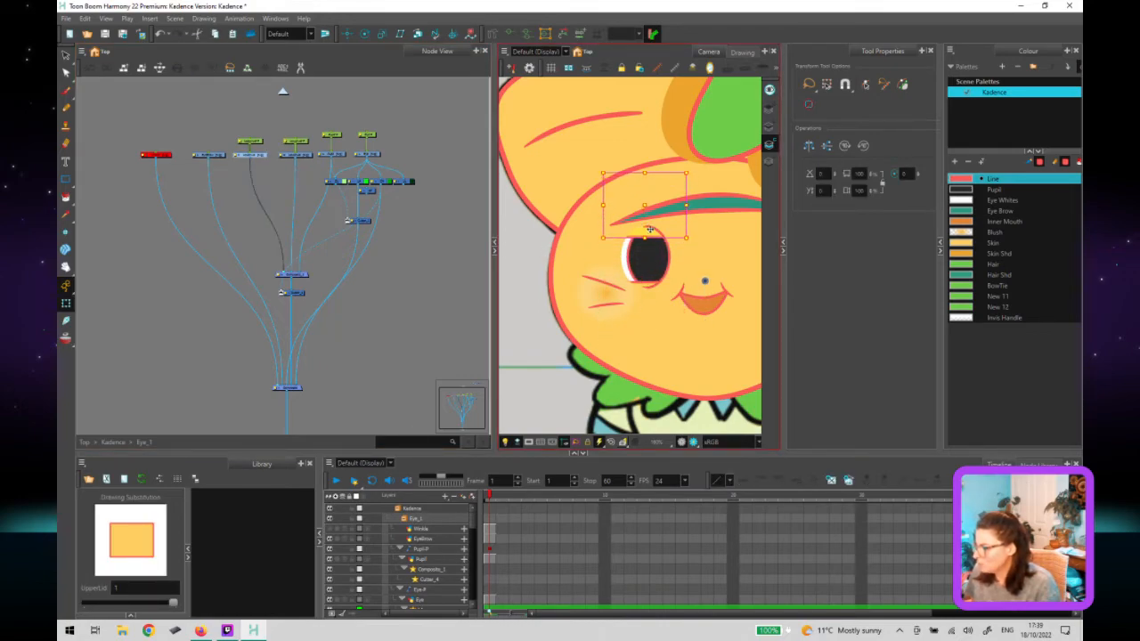
scroll(688, 279, down, 5)
key(Escape)
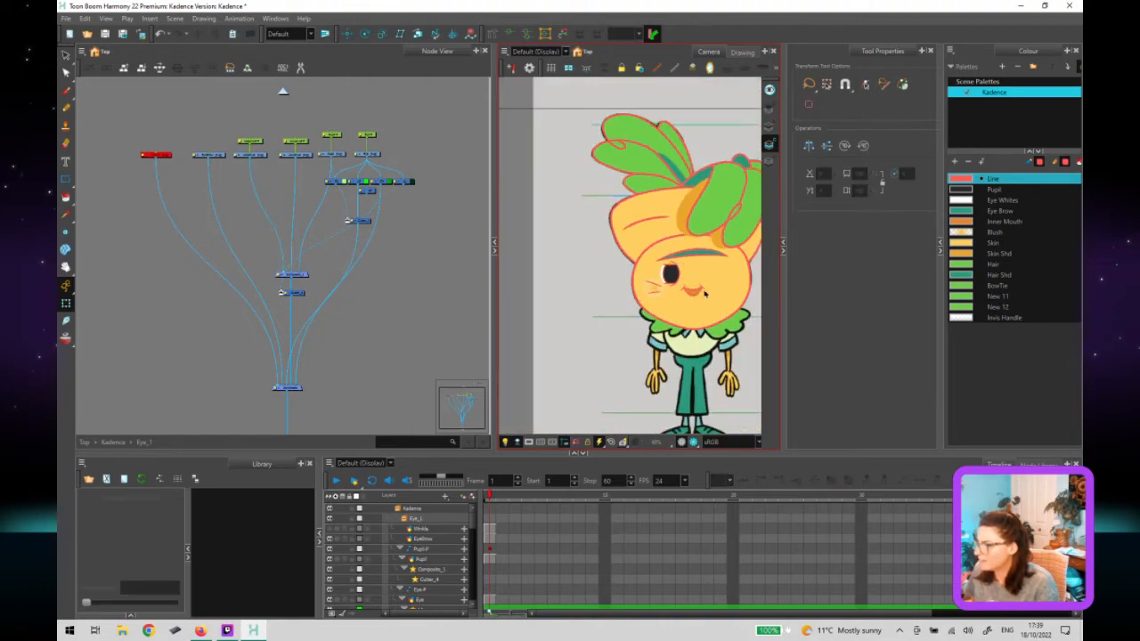
Line up the two lid pegs with the Pupil and Eye pegs, and disable the UpperLid and LowerLid drawing nodes.
scroll(674, 291, up, 5)
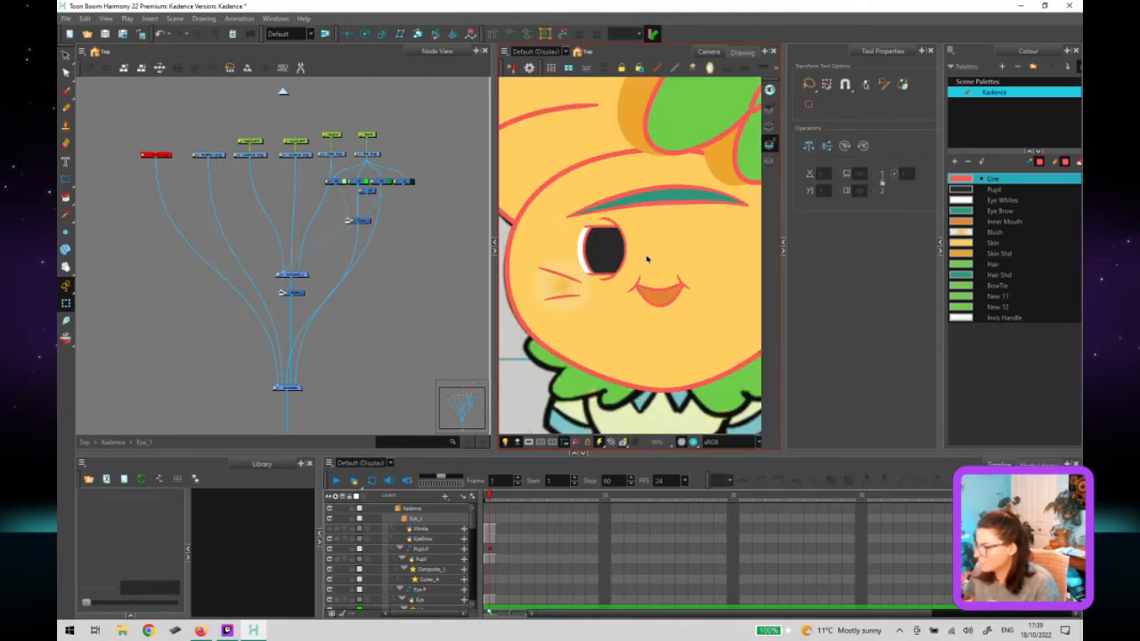
drag(649, 271, 628, 291)
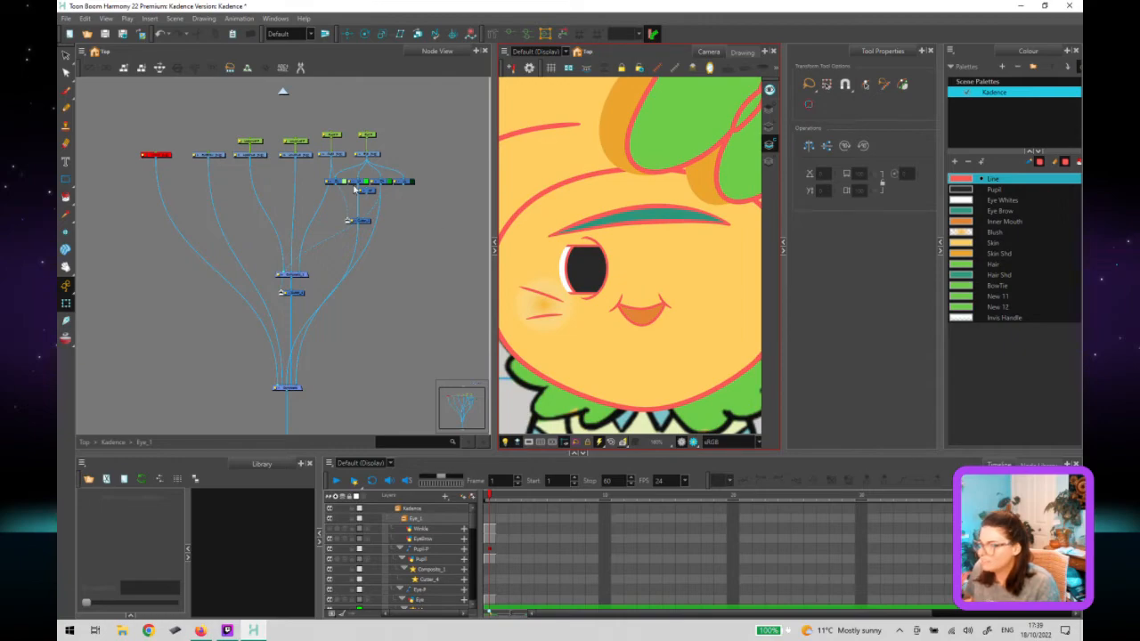
drag(305, 142, 255, 143)
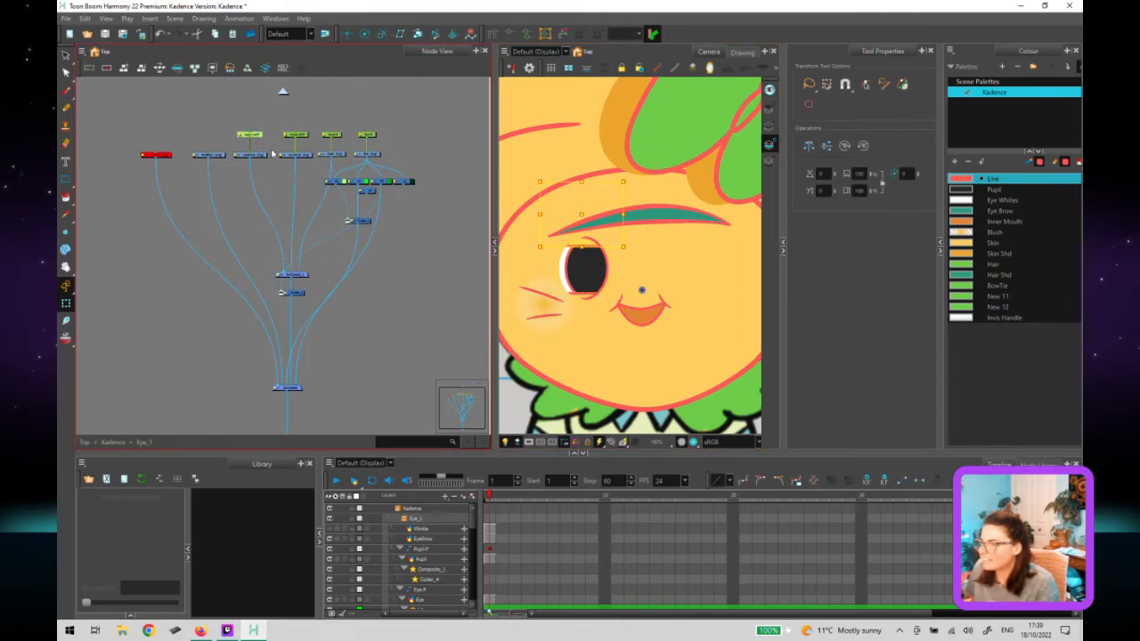
click(274, 147)
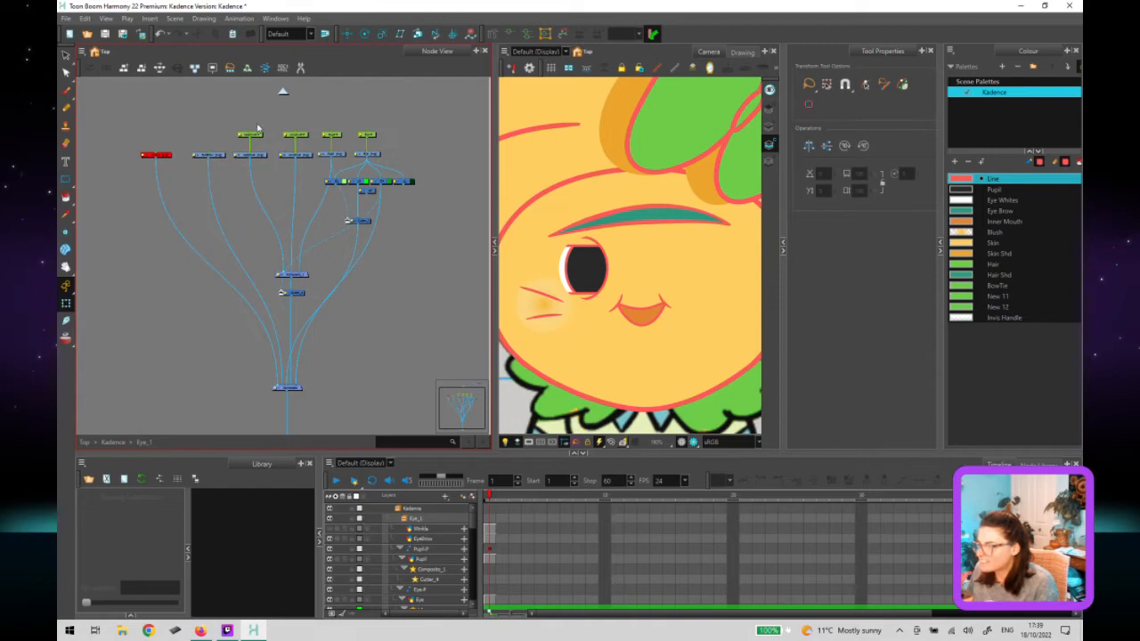
click(304, 158)
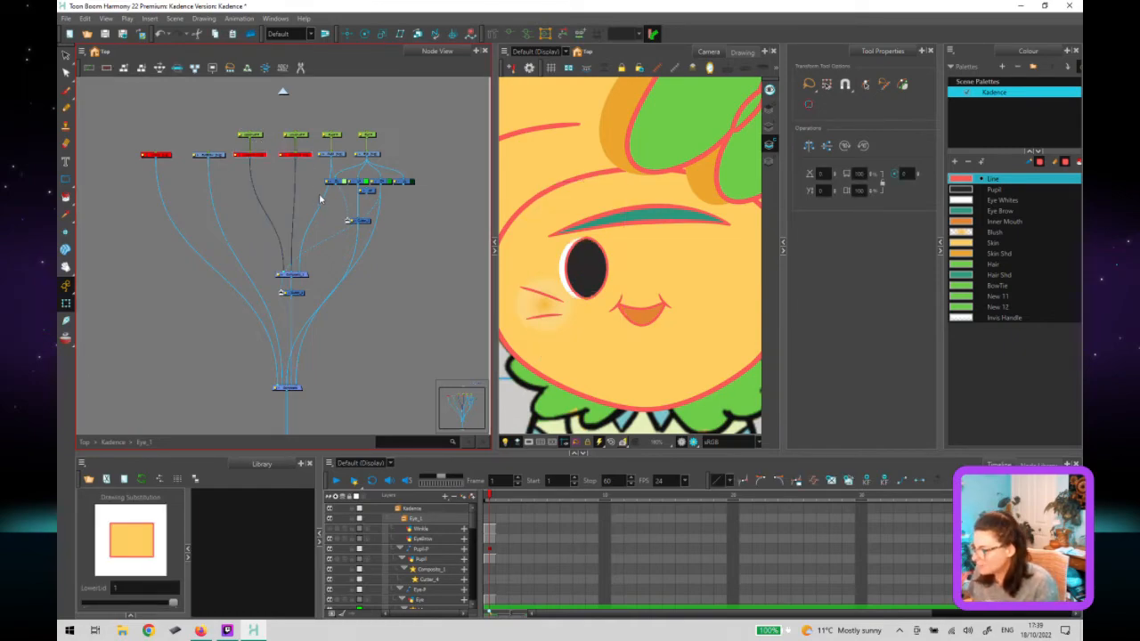
click(259, 248)
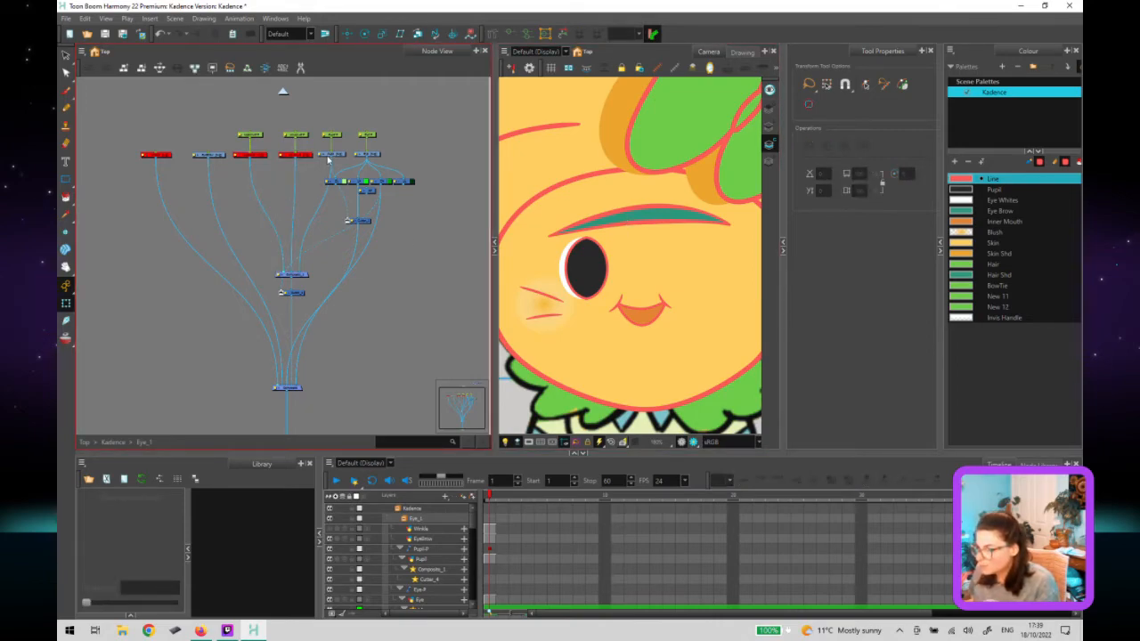
Shift the EyeBrow drawing node slightly away from the UpperLid node and select it.
click(219, 158)
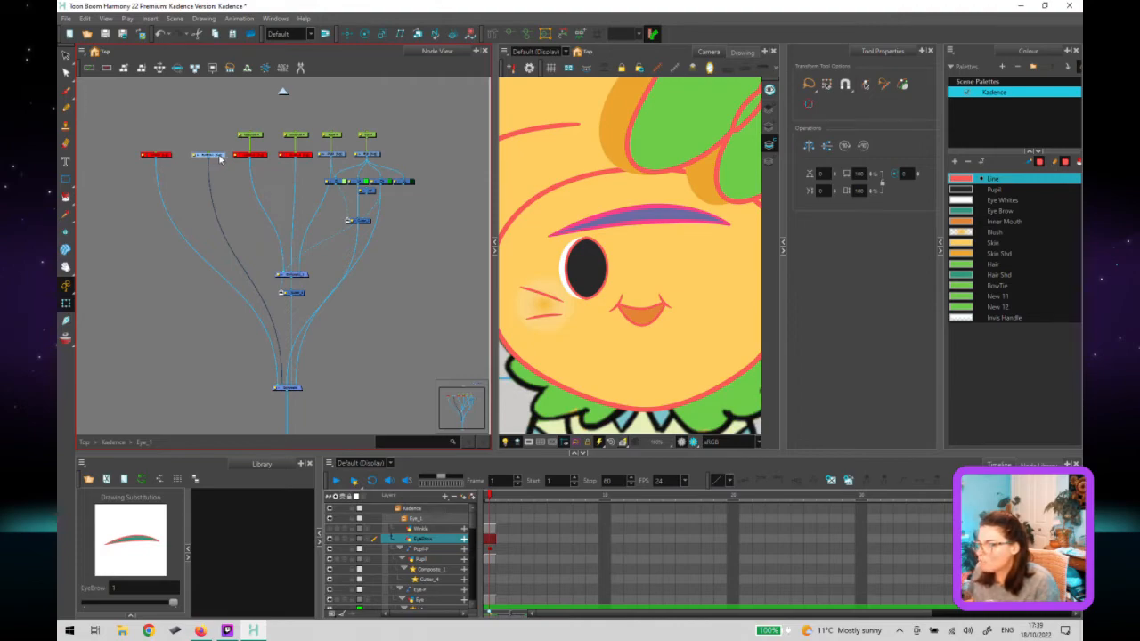
drag(219, 159, 212, 158)
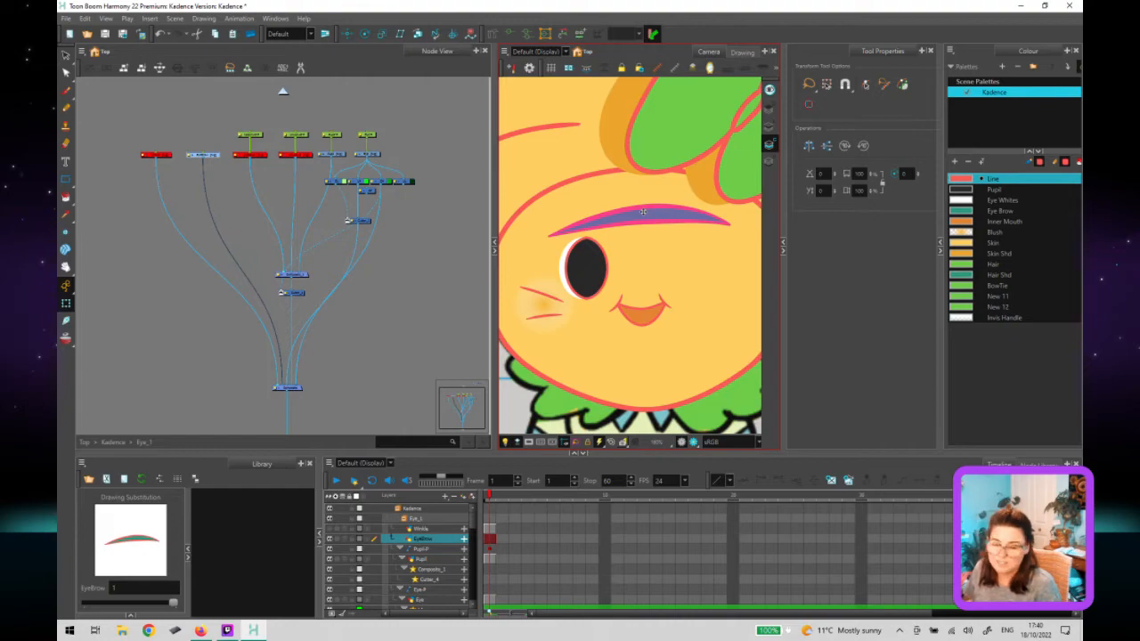
click(221, 193)
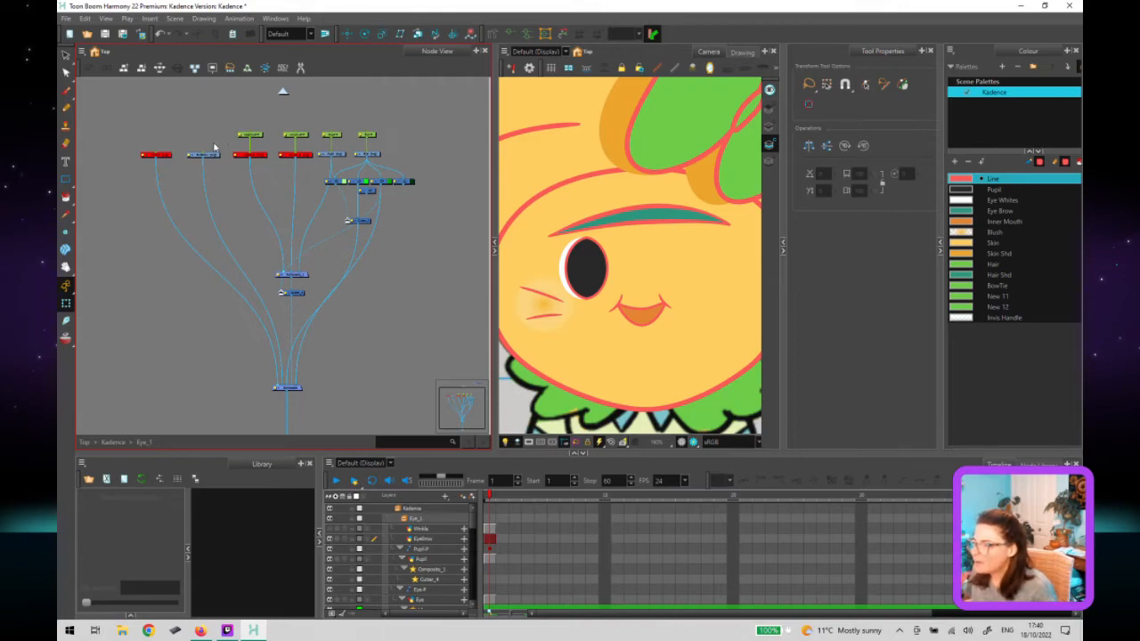
click(211, 151)
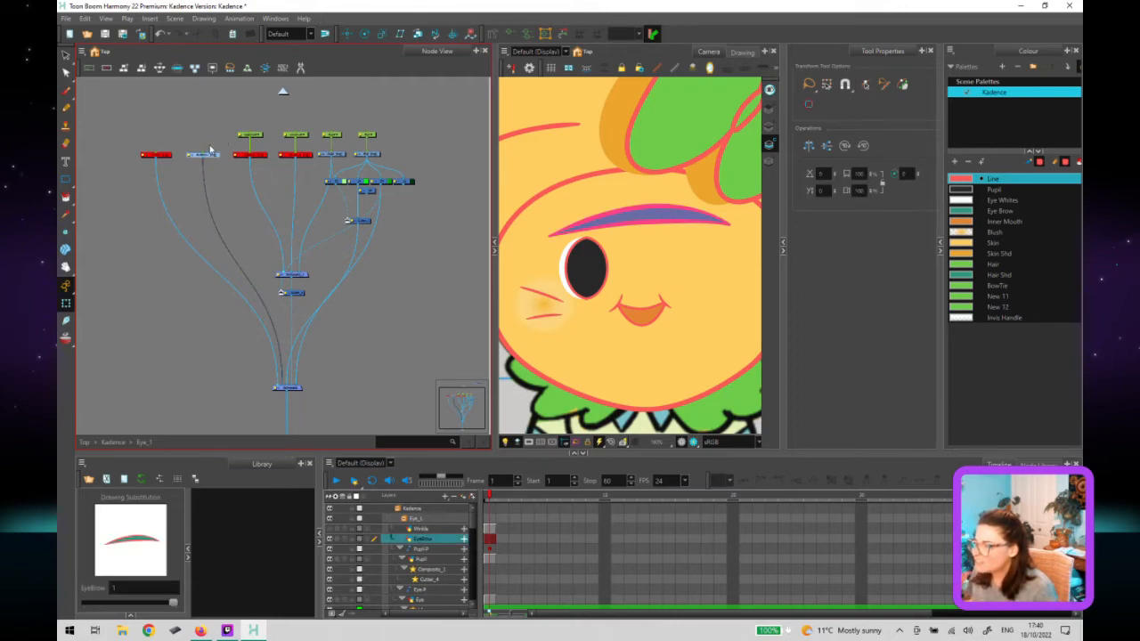
Add a peg above the EyeBrow drawing node and line it up with the neighbouring pegs.
click(634, 205)
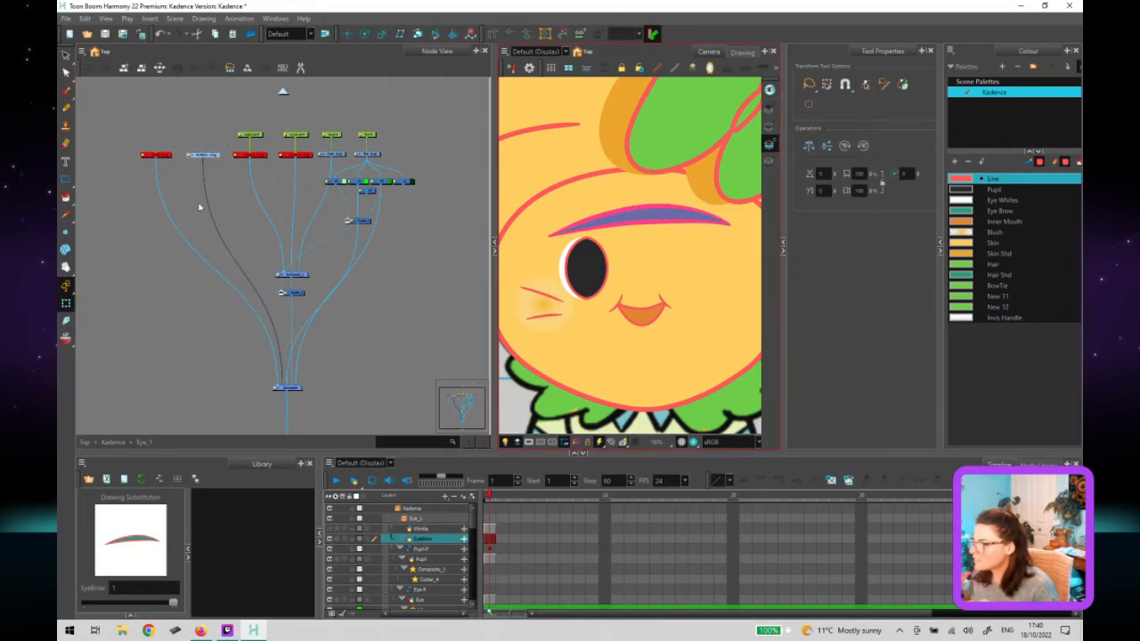
click(205, 157)
key(ctrl+p)
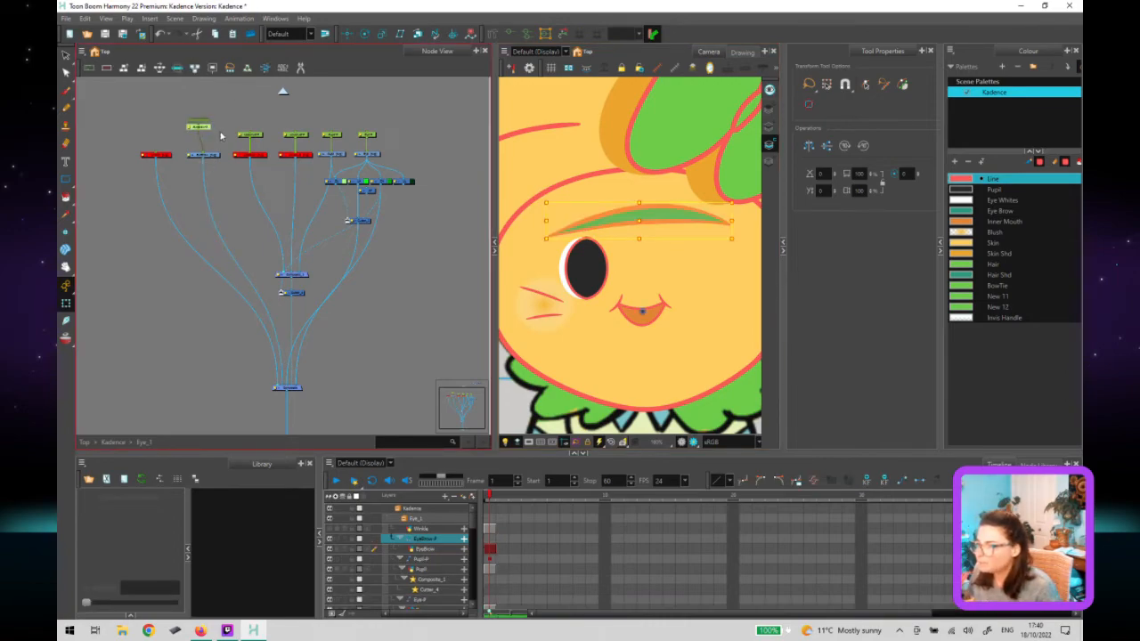
drag(201, 127, 210, 141)
Test moving the eyebrow down over the eye in the camera view, and undo the move.
click(671, 217)
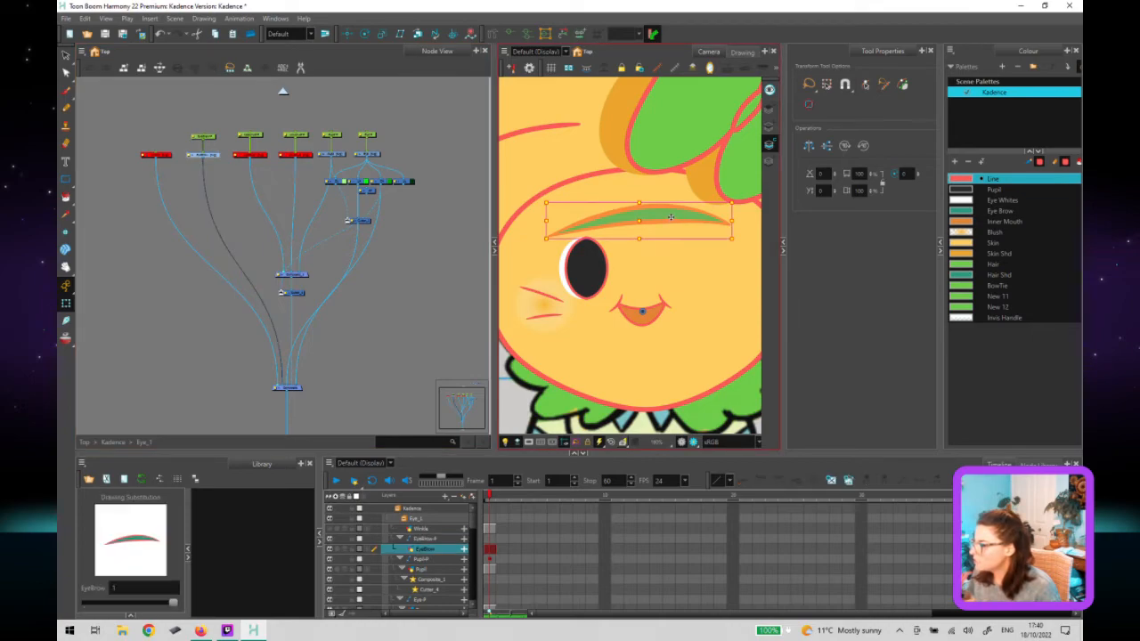
drag(668, 216, 655, 248)
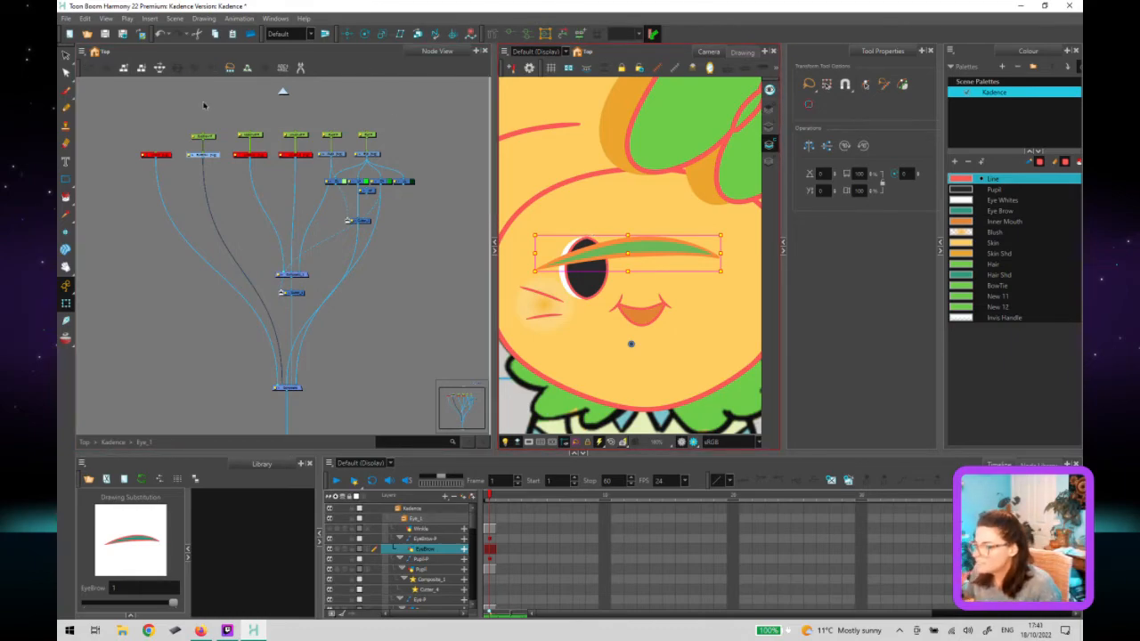
click(209, 140)
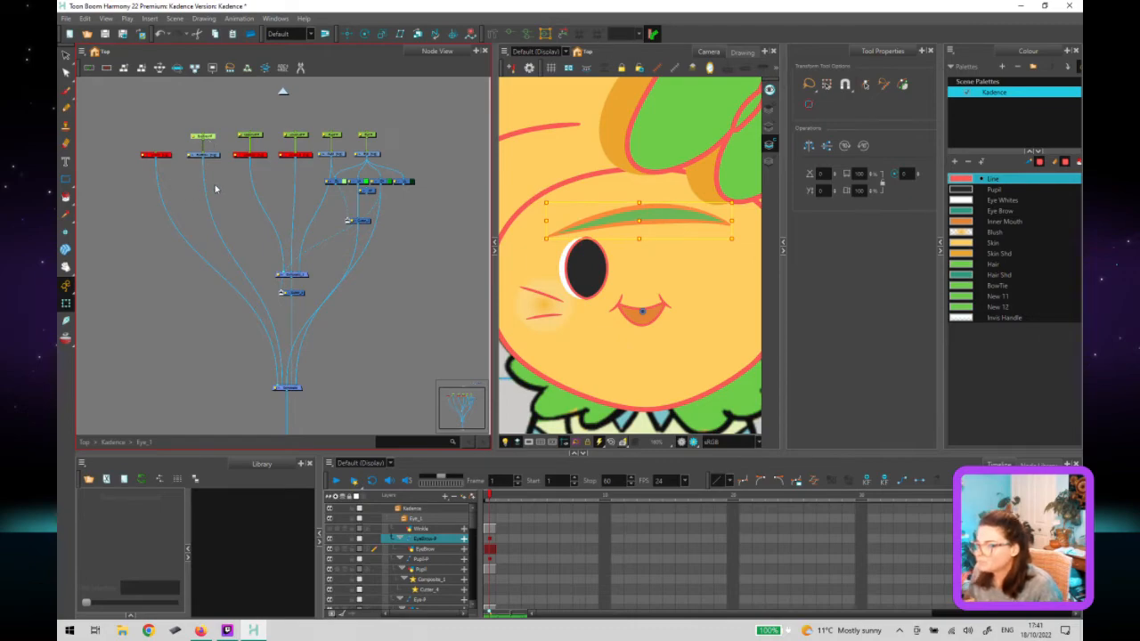
click(711, 283)
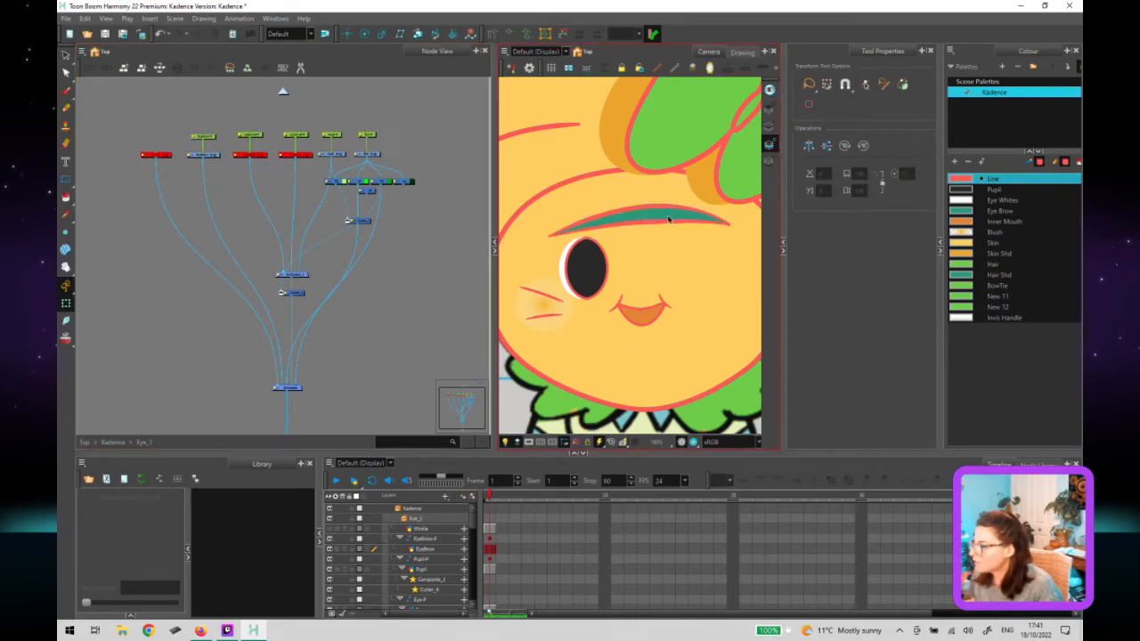
Copy the eyebrow artwork from the Line Art layer onto the Underlay Art layer, and place a copy of its outline just above.
click(668, 219)
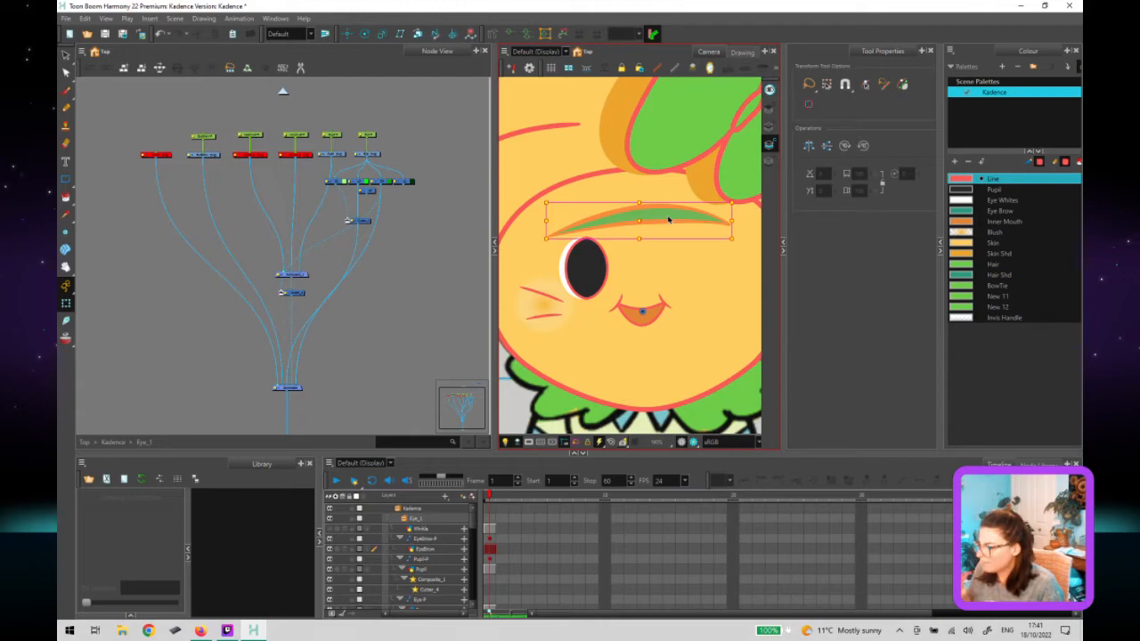
double_click(669, 219)
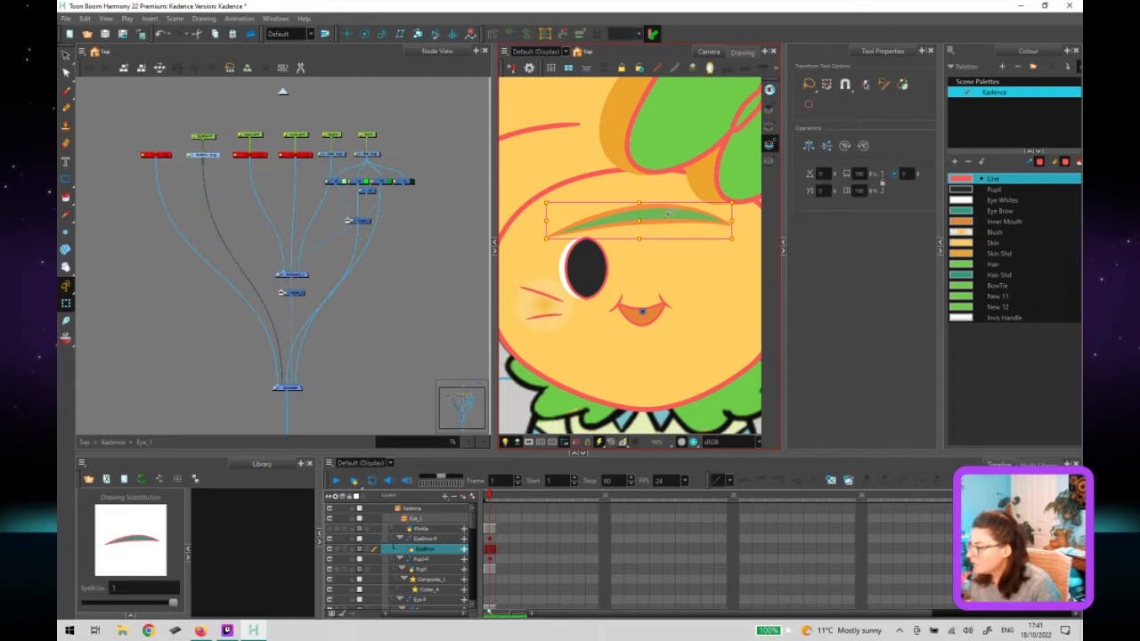
click(769, 125)
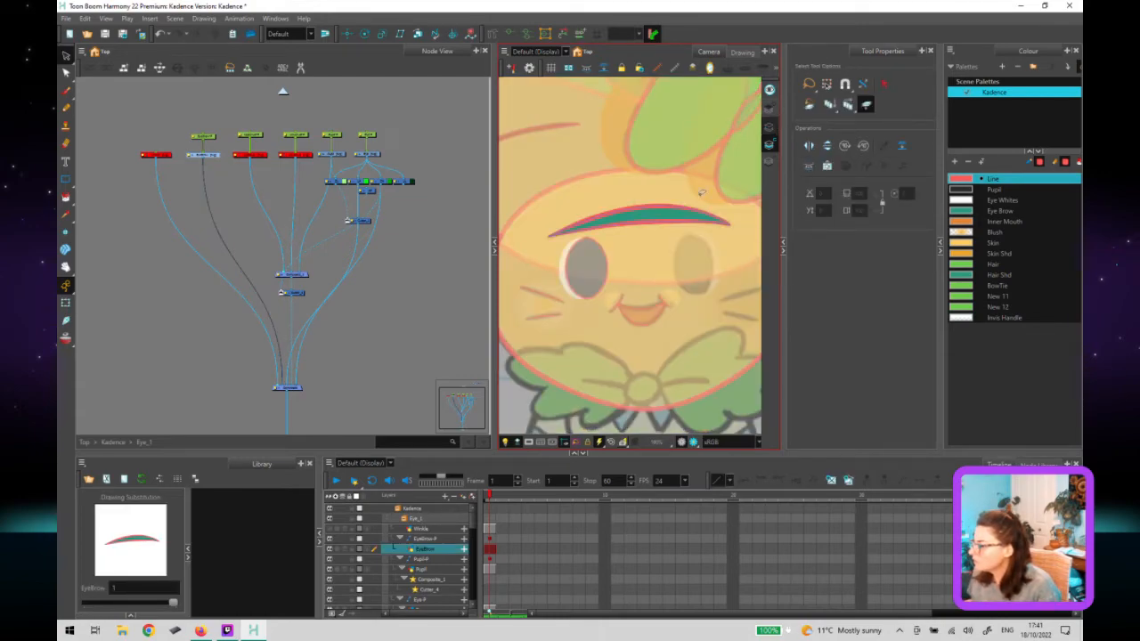
click(645, 245)
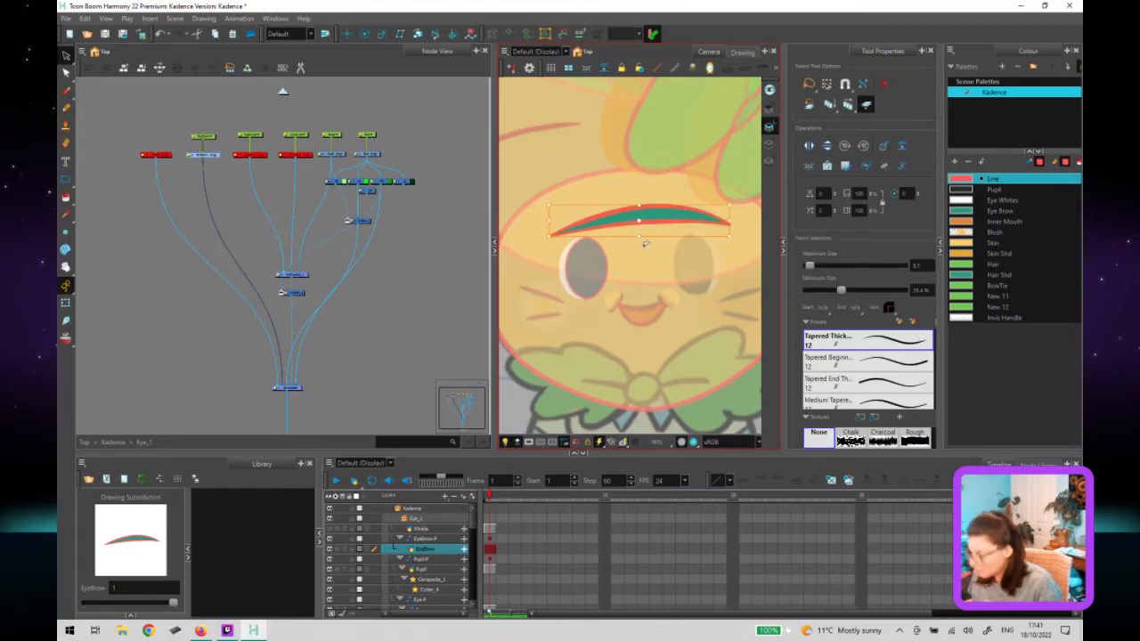
click(773, 162)
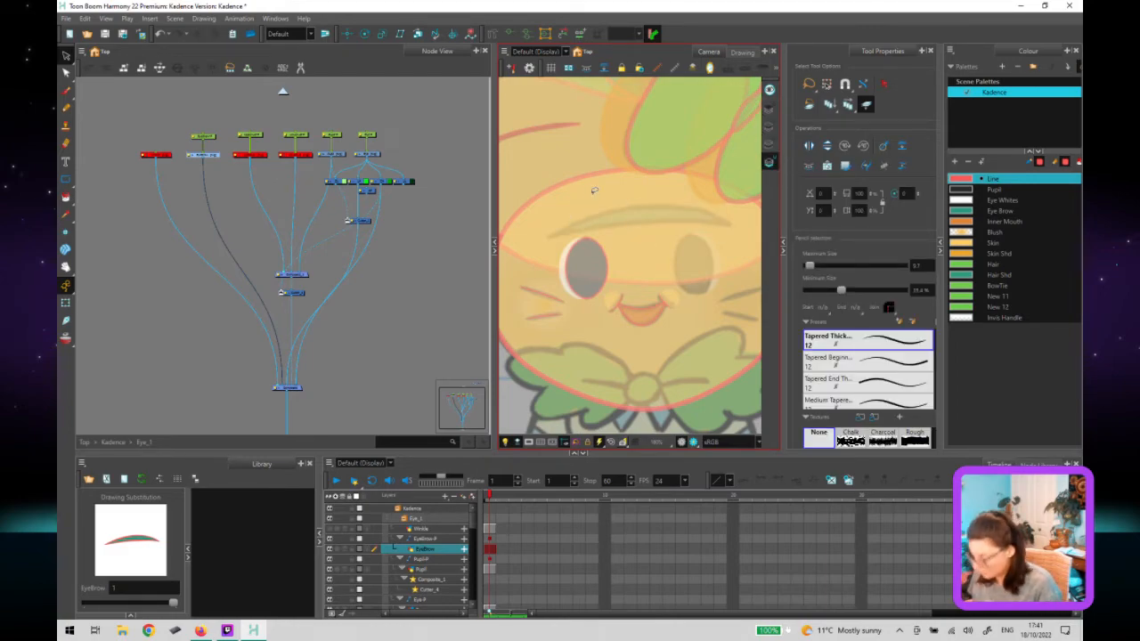
key(ctrl+v)
click(621, 178)
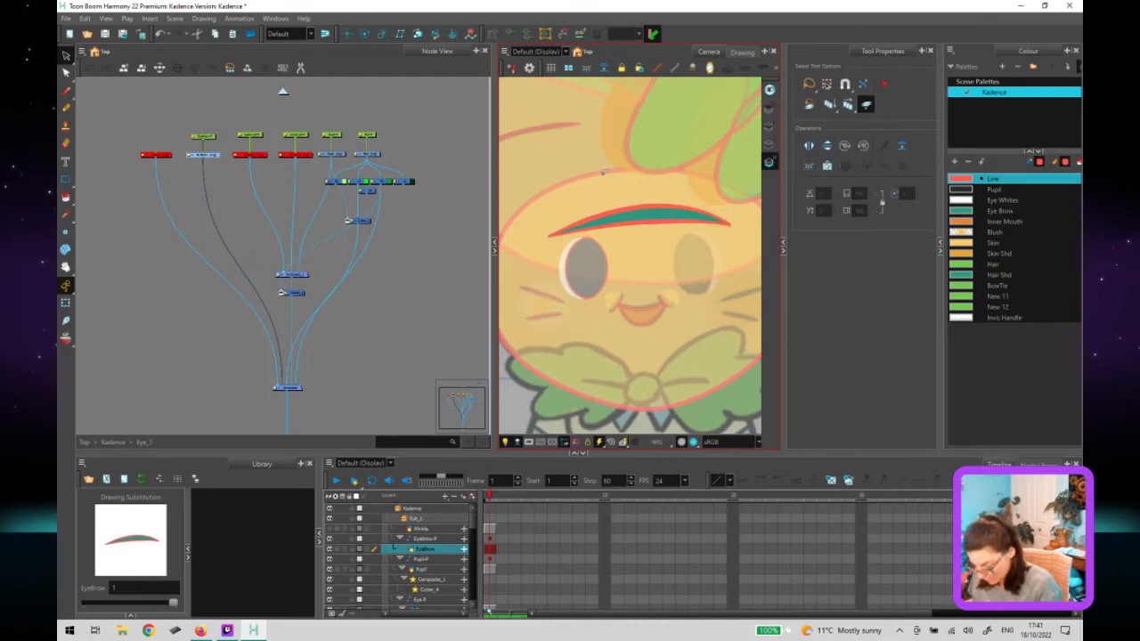
click(629, 208)
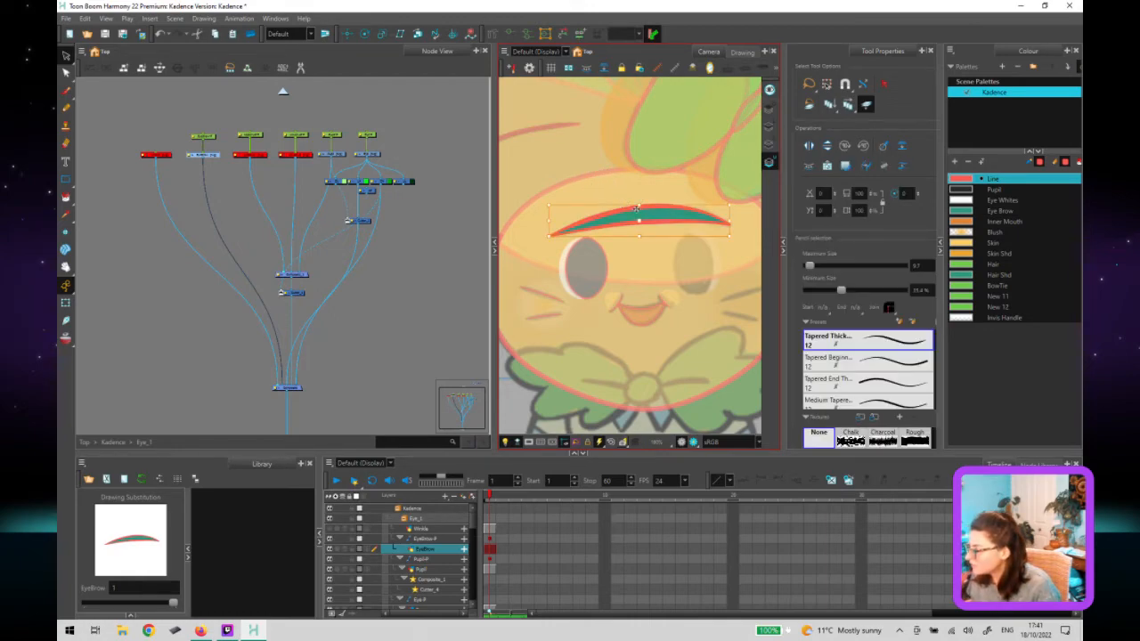
mouse_move(635, 207)
mouse_down()
mouse_move(646, 212)
mouse_move(650, 174)
mouse_move(632, 190)
mouse_up()
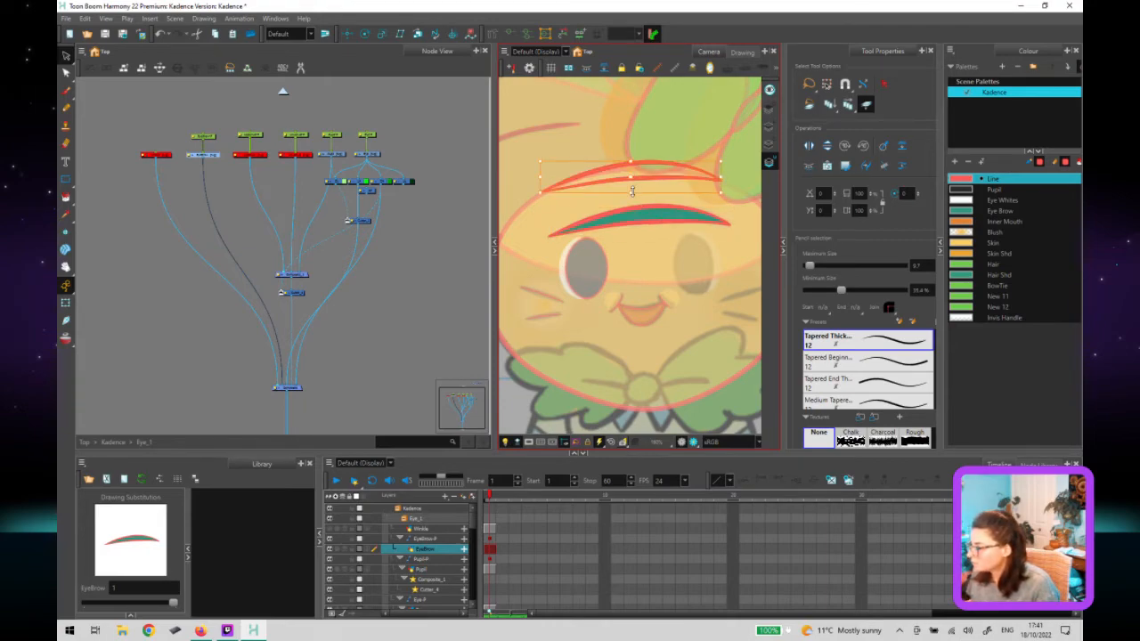
Remove the lower curve of the raised outline copy and pull the upper curve's middle up into a tall arch with the Contour Editor.
key(Escape)
key(alt+q)
click(622, 182)
drag(649, 183, 650, 163)
drag(643, 124, 647, 112)
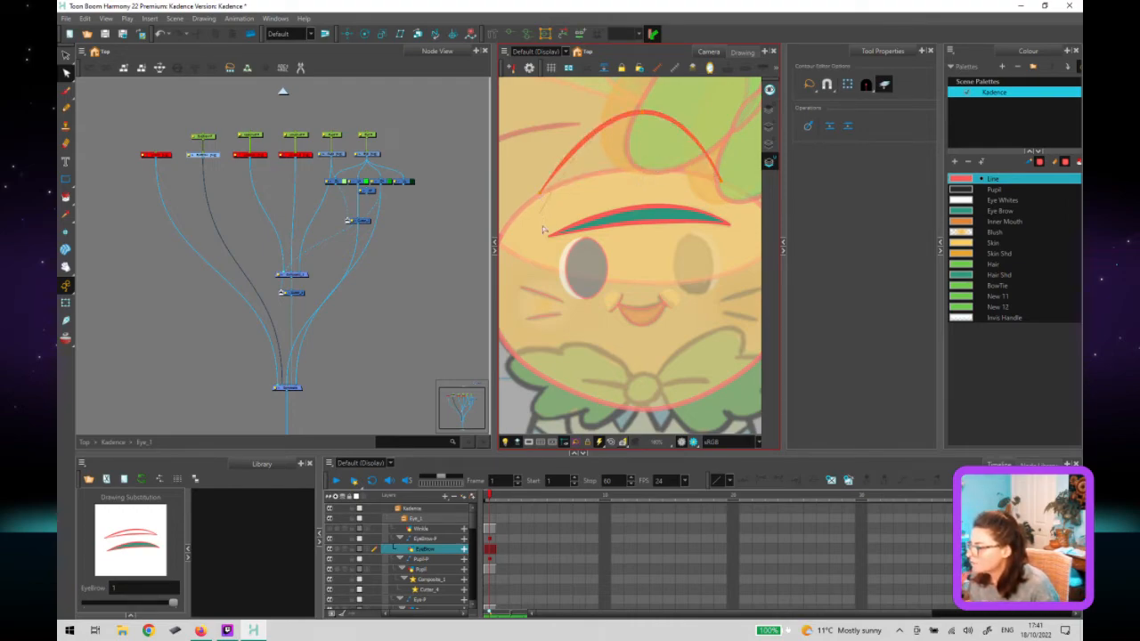
Pull both ends of the arch down onto the eyebrow's tips, using snapping to close the outline.
drag(542, 230, 537, 192)
click(725, 185)
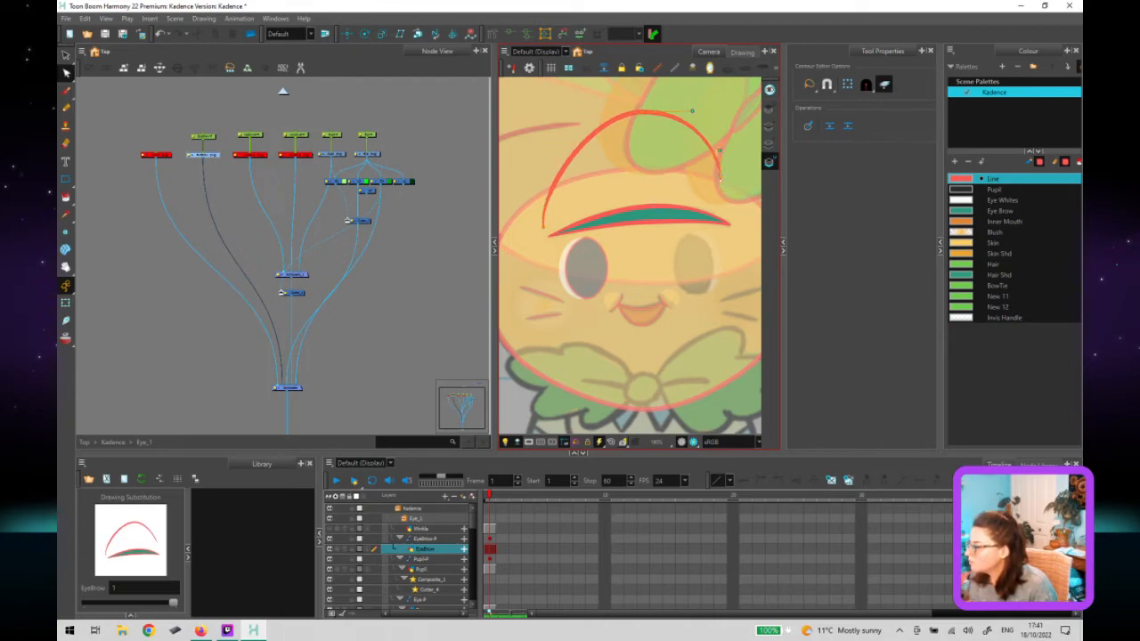
drag(724, 185, 729, 223)
click(827, 85)
click(546, 238)
drag(544, 229, 548, 236)
Widen the curve handles at the peak of the arch to give it a rounder dome shape.
click(646, 112)
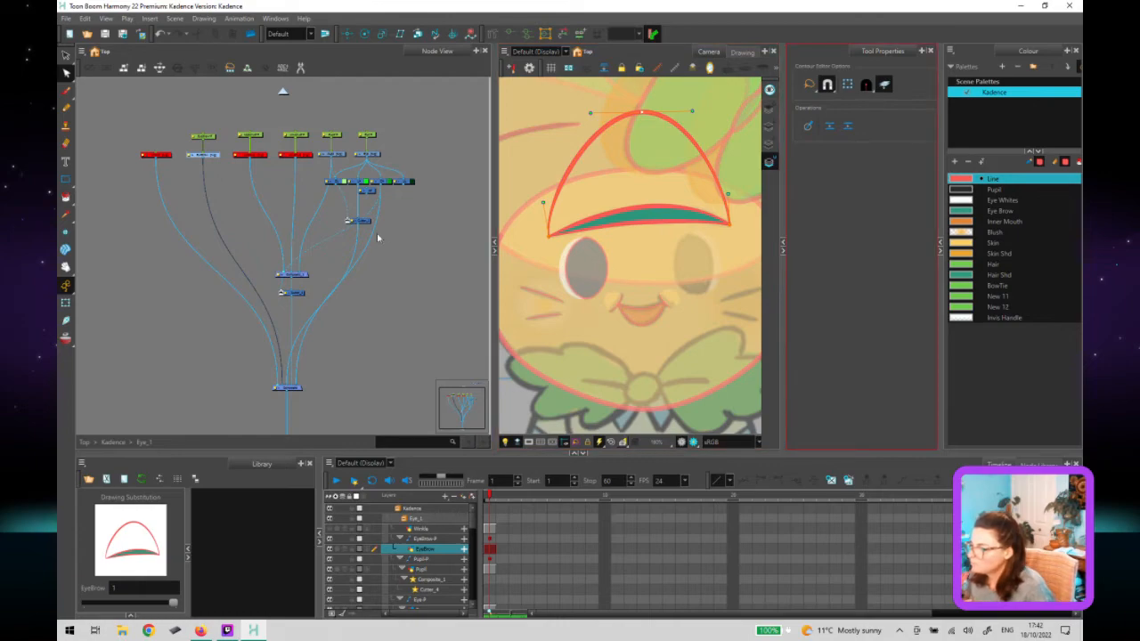
mouse_move(663, 109)
mouse_down()
mouse_move(608, 148)
mouse_move(598, 119)
mouse_up()
drag(688, 114, 716, 106)
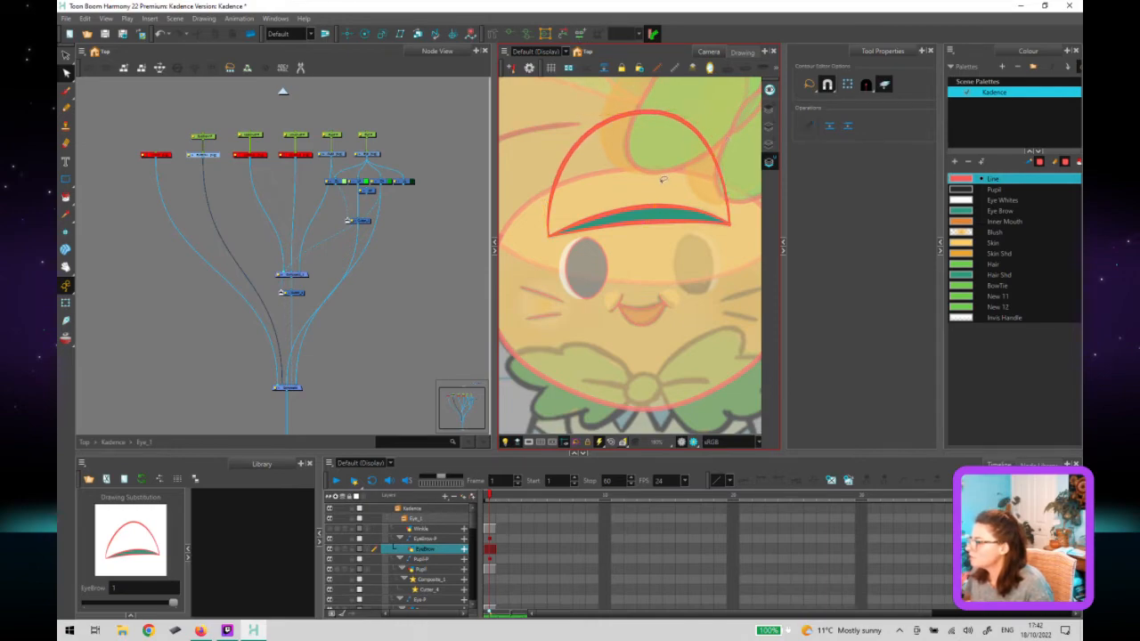
Add a new colour named Cutter to the Kadence palette.
click(985, 326)
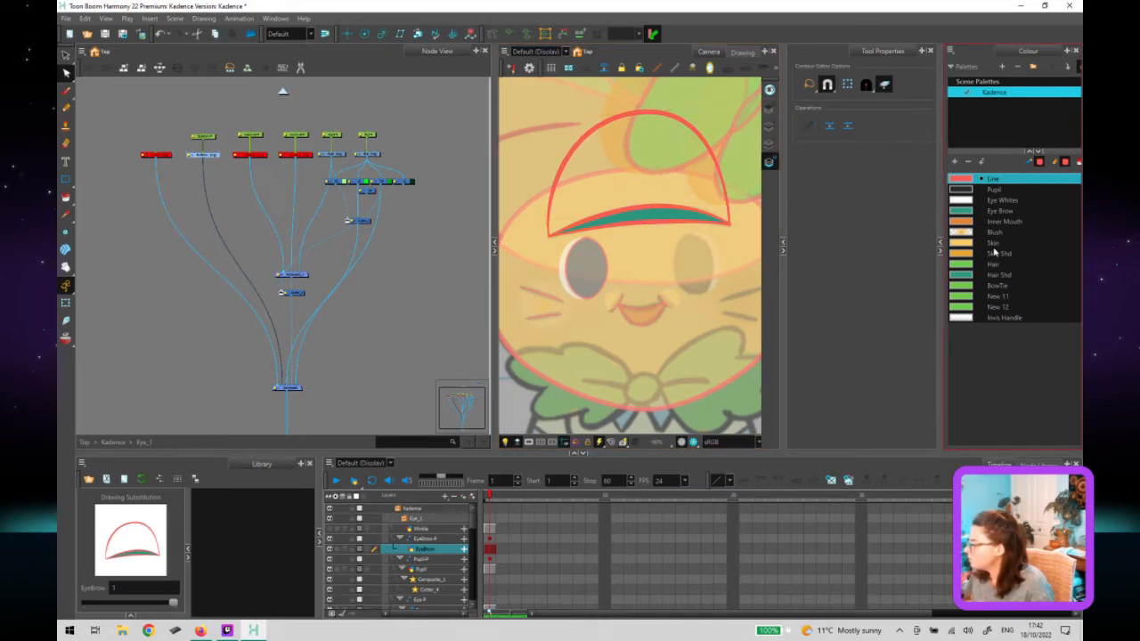
click(953, 161)
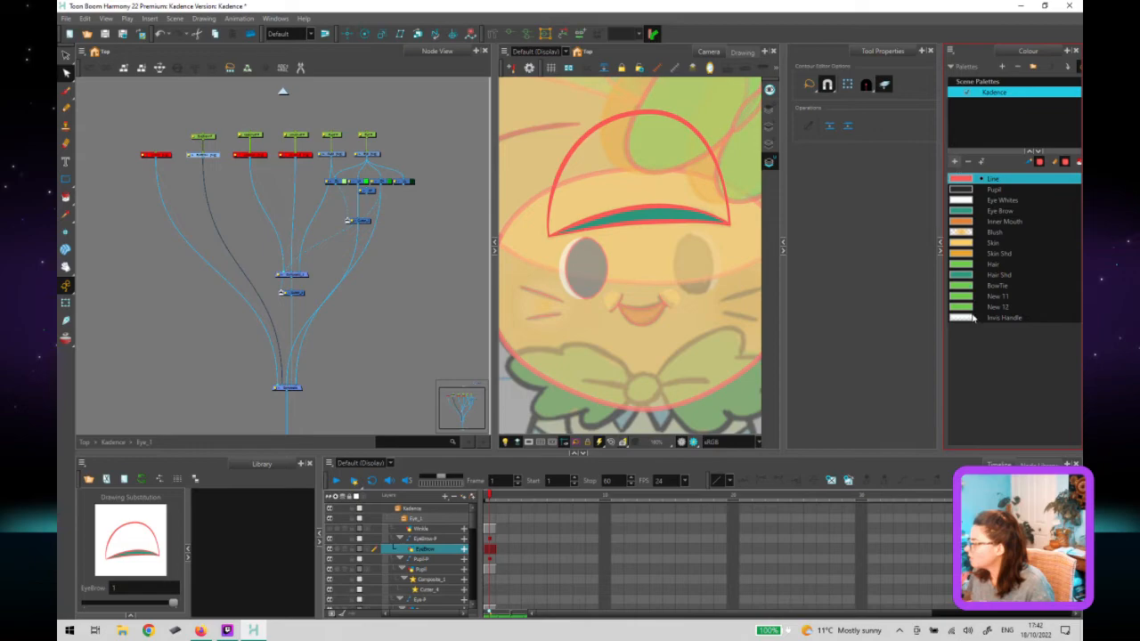
double_click(969, 329)
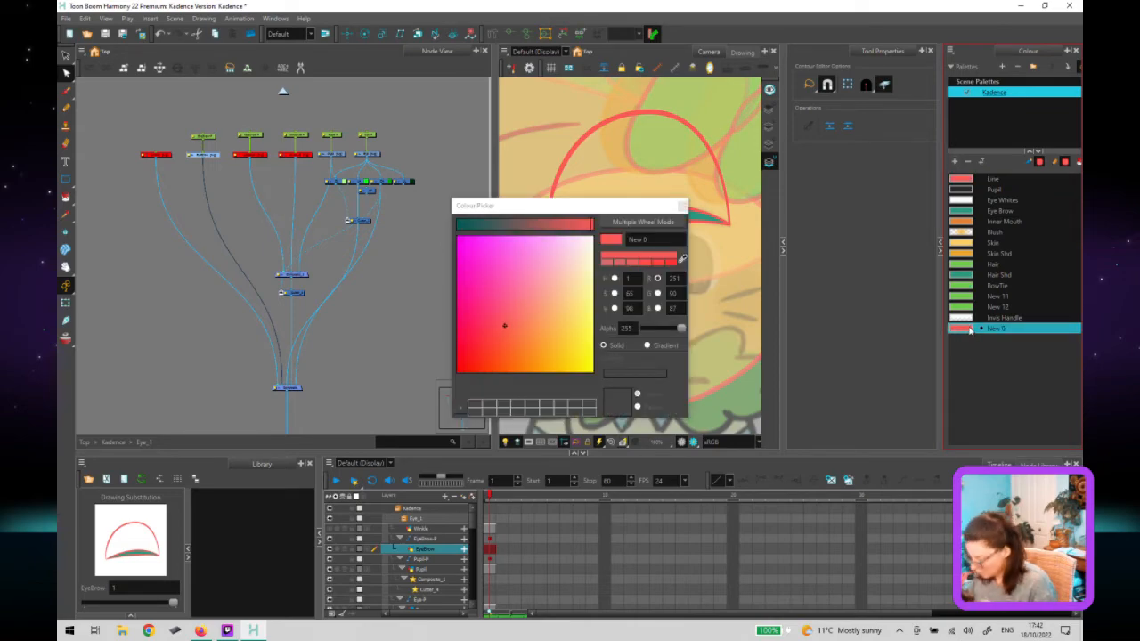
key(Caps_Lock)
key(Caps_Lock)
key(Caps_Lock)
key(Caps_Lock)
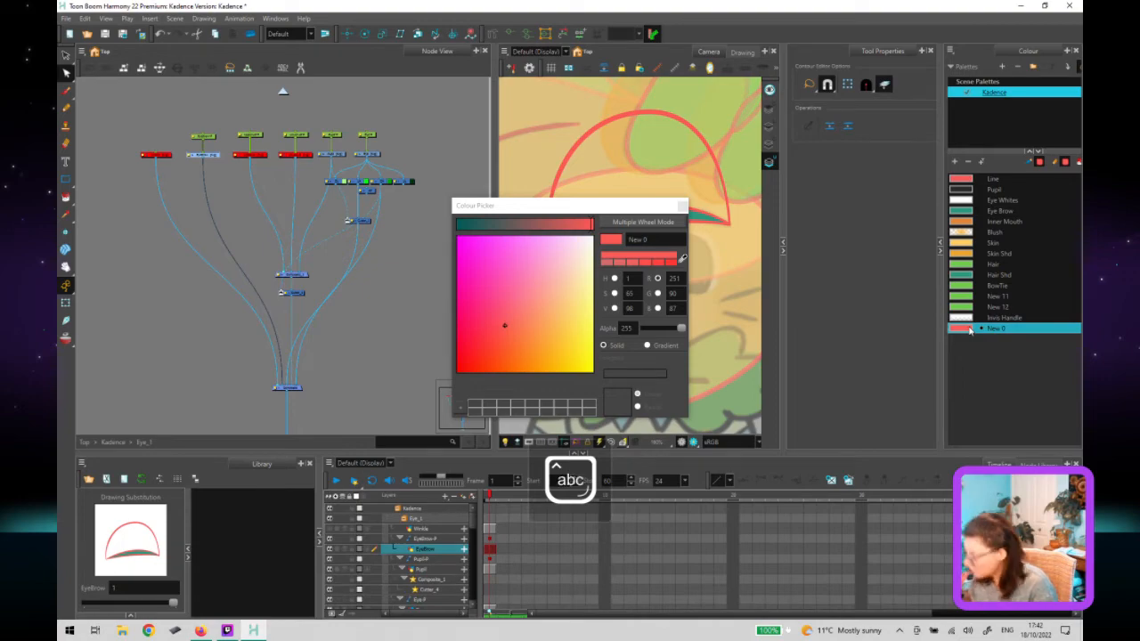
key(l)
double_click(638, 240)
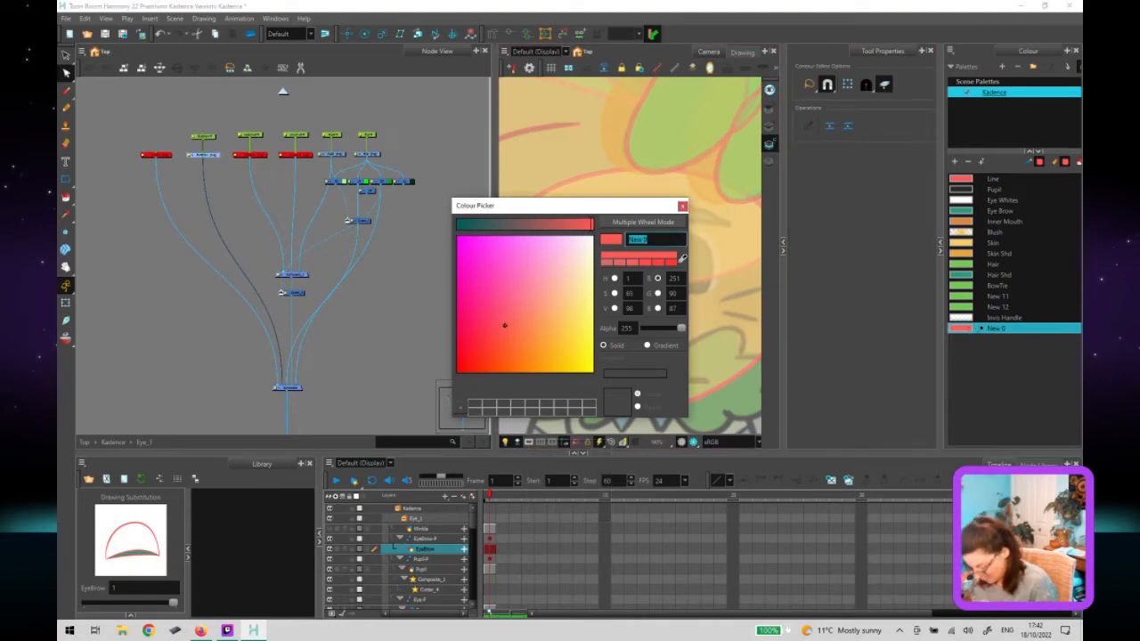
key(Caps_Lock)
text(C)
key(Caps_Lock)
text(utter)
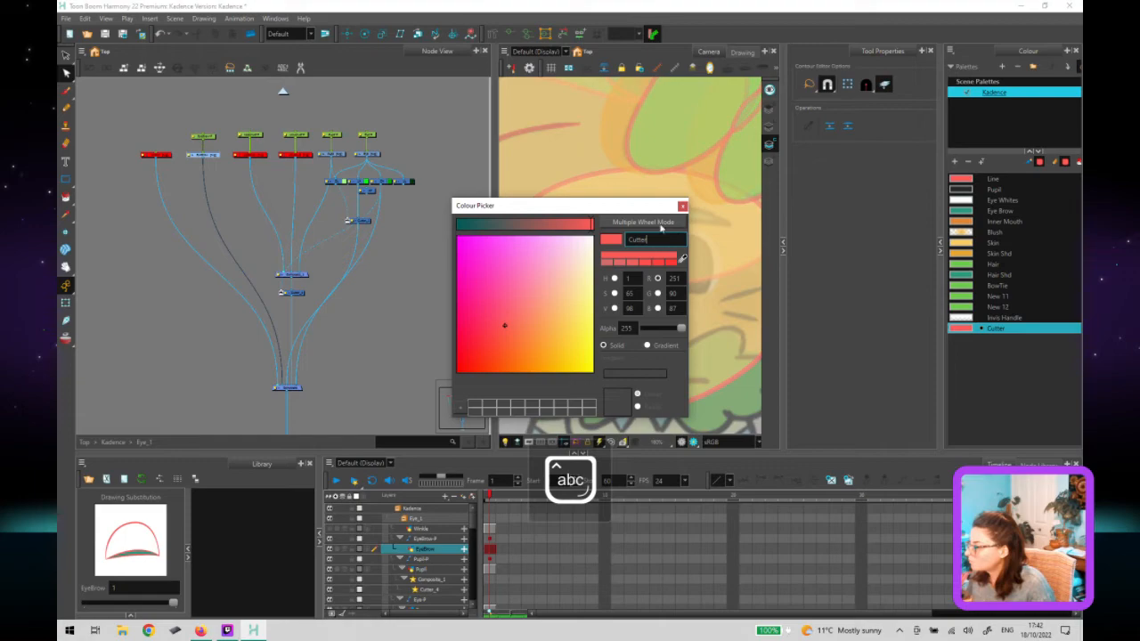
Set the Cutter colour to bright green with RGB 0, 255, 0.
click(580, 288)
click(551, 269)
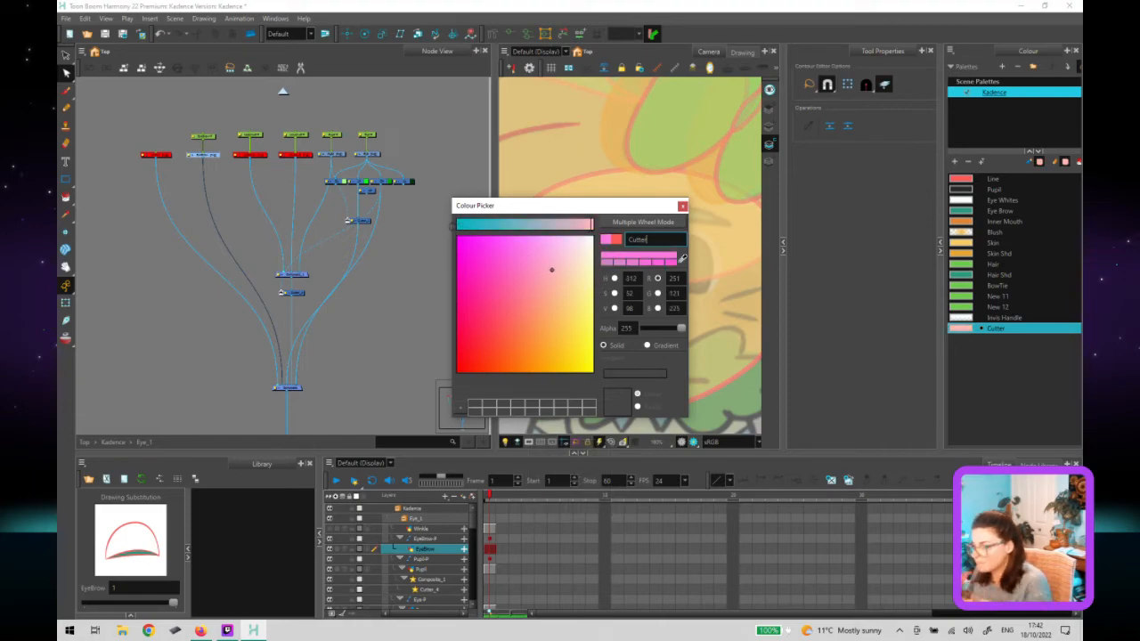
click(457, 236)
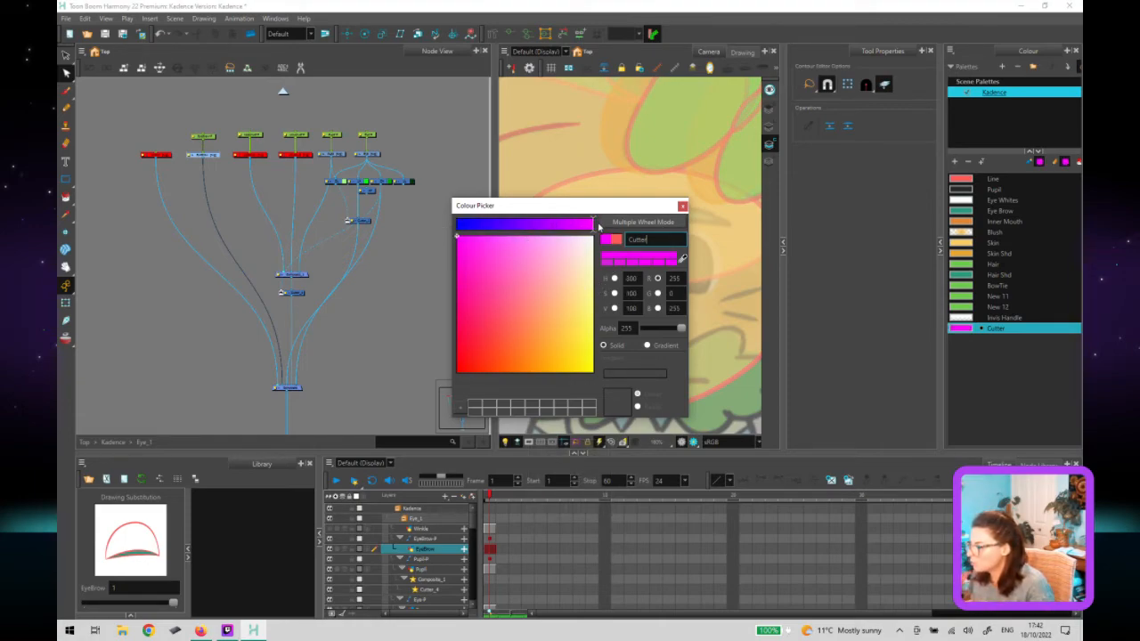
click(592, 371)
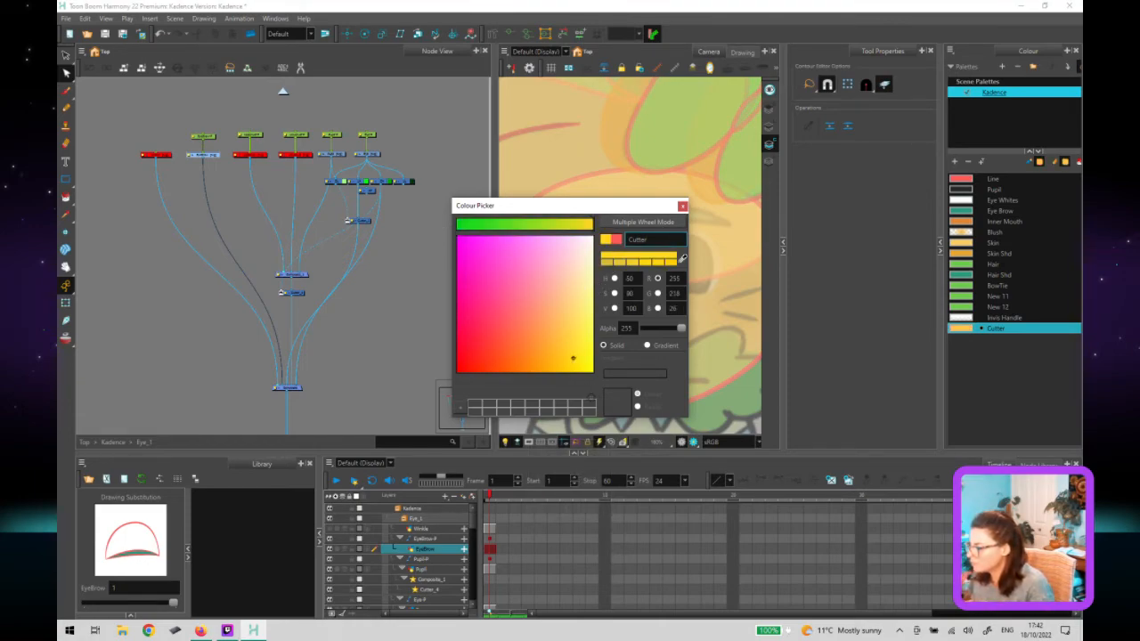
click(460, 226)
click(458, 227)
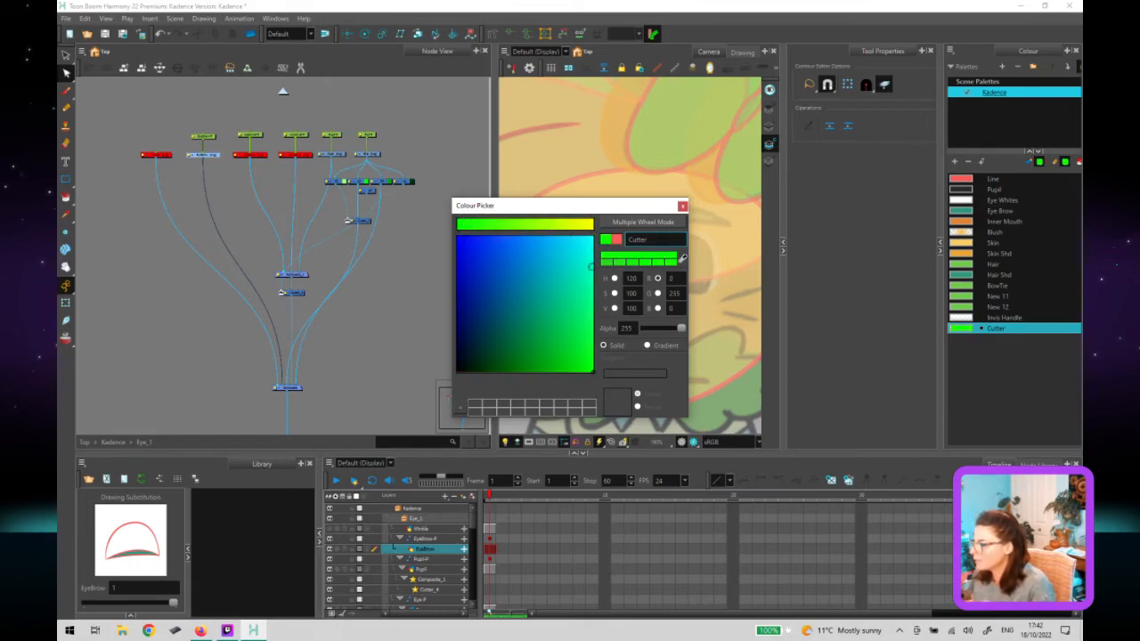
click(682, 206)
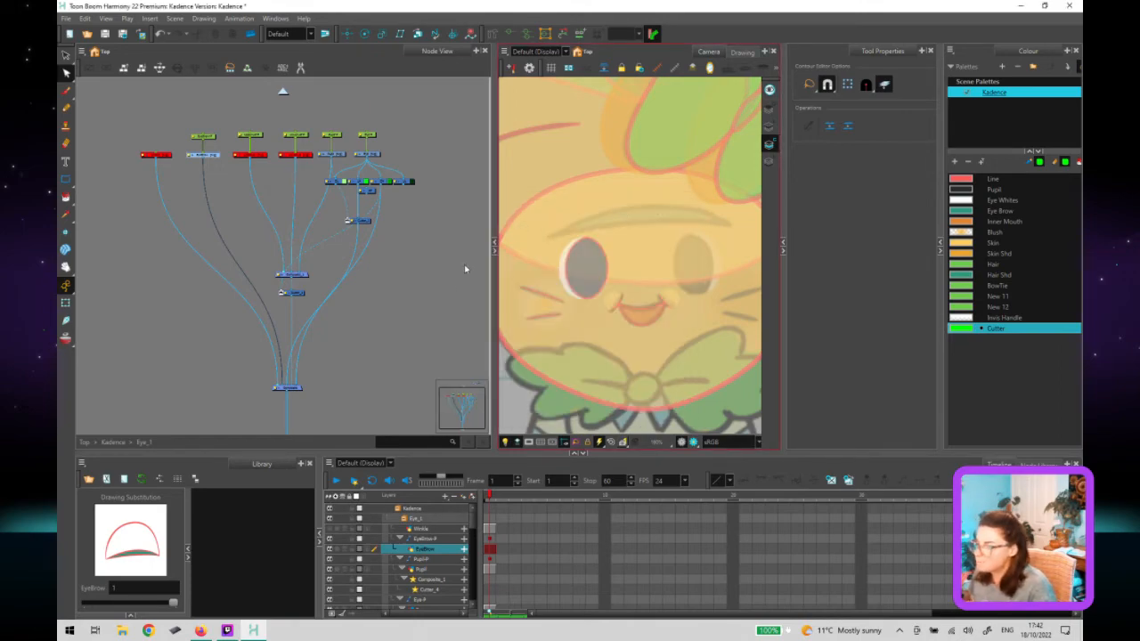
Fill the arch above the eyebrow with the Cutter colour on the EyeBrow drawing's Underlay Art layer.
click(232, 227)
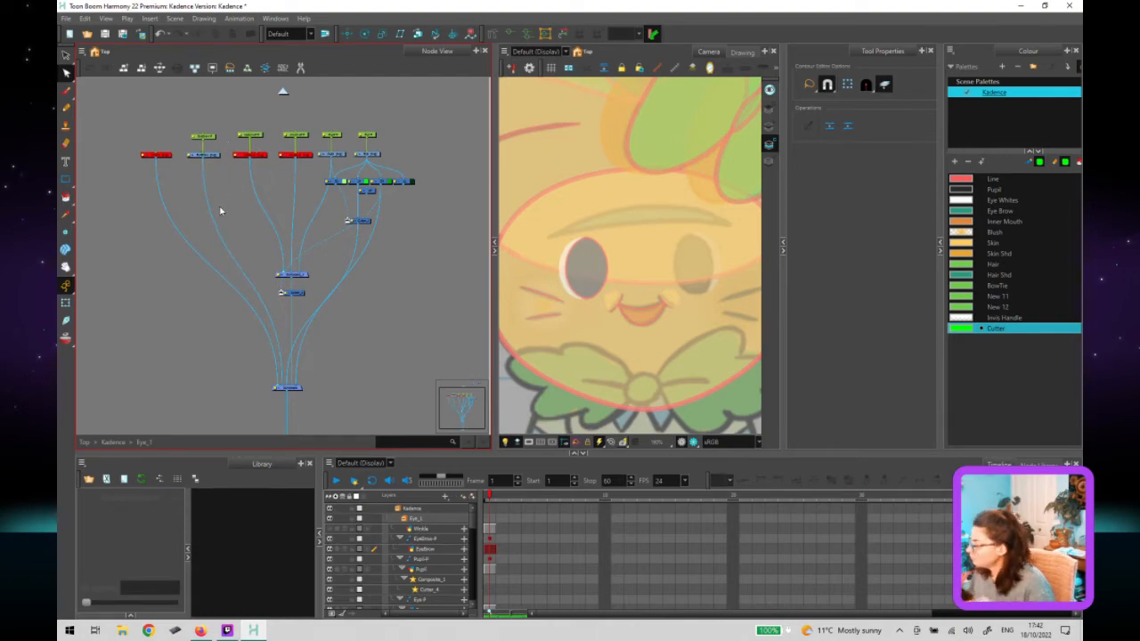
click(210, 157)
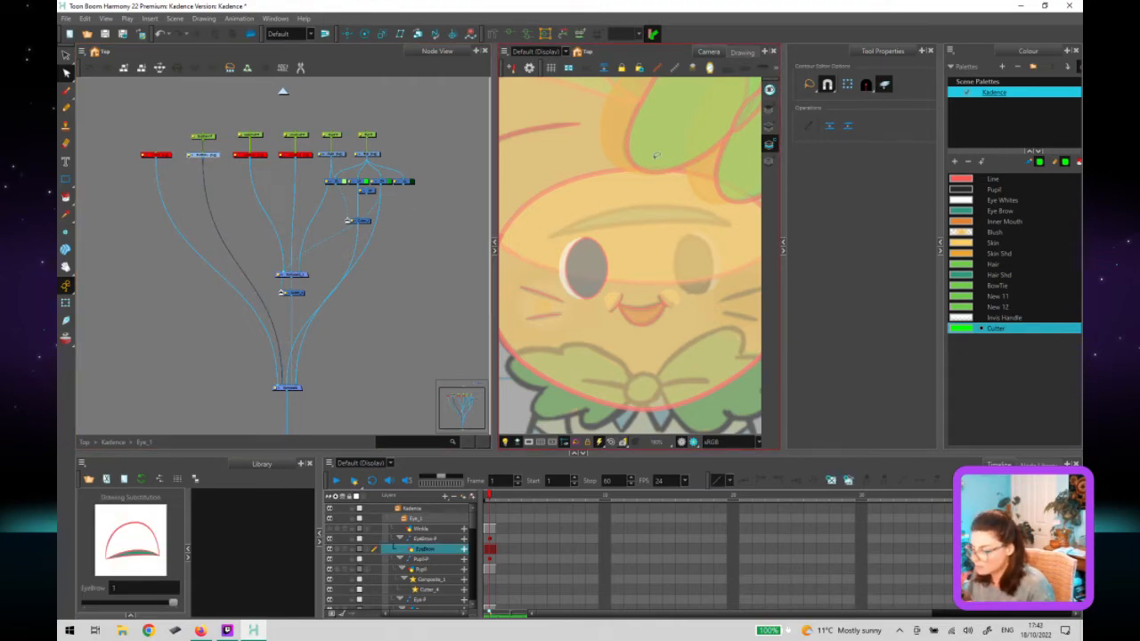
click(769, 161)
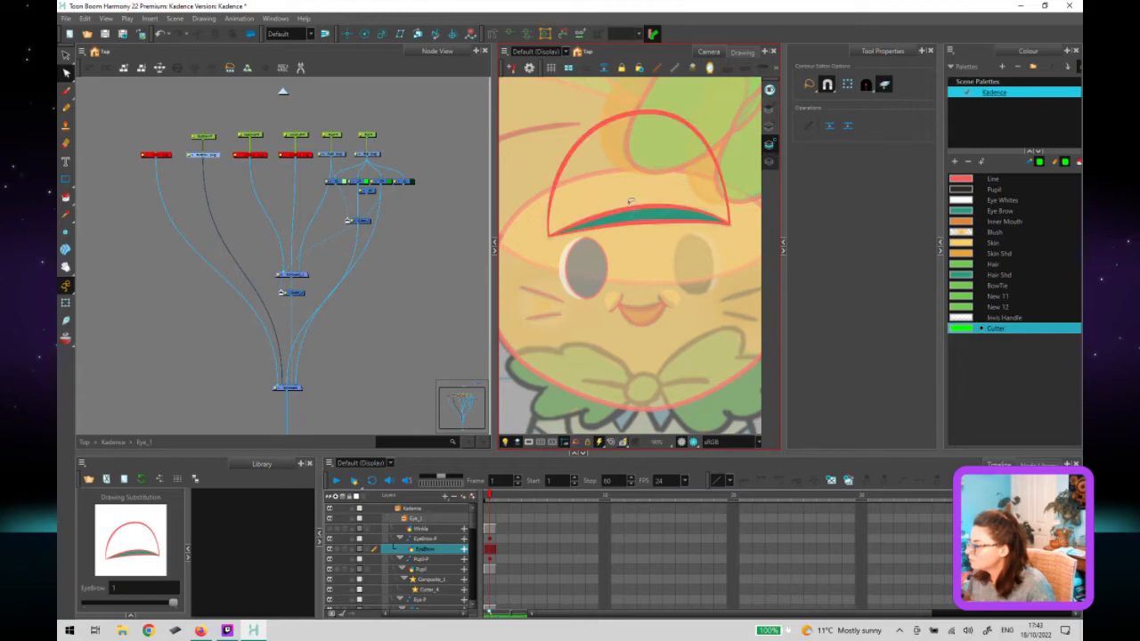
click(624, 186)
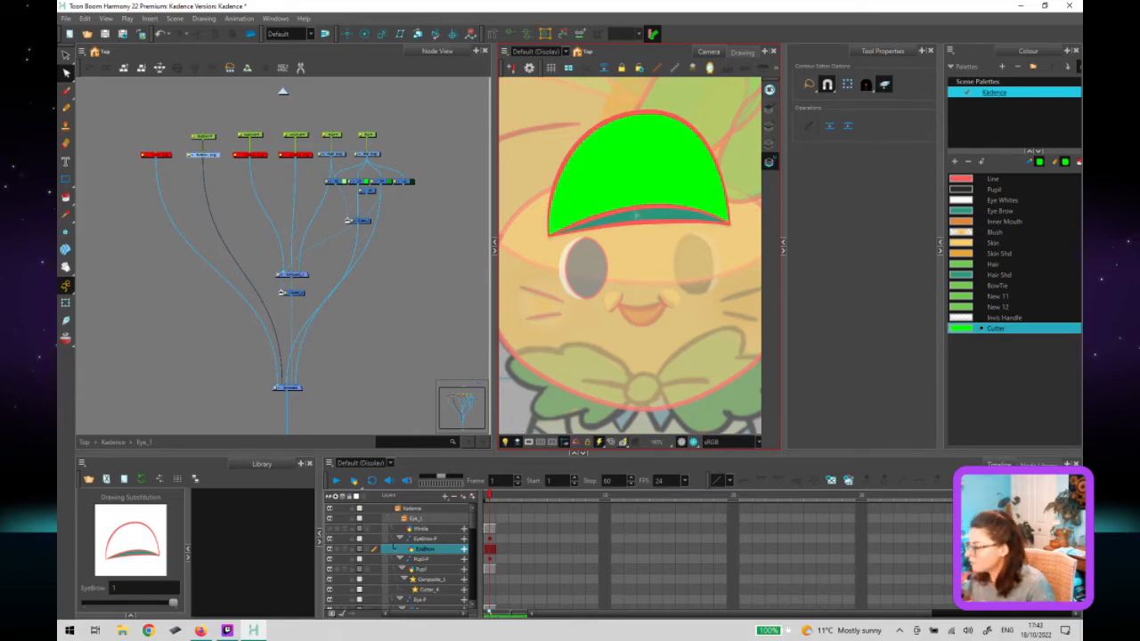
Clear the red outlines and the teal eyebrow fill from the Underlay Art drawing, keeping only the solid green cutter shape.
key(alt+s)
click(660, 189)
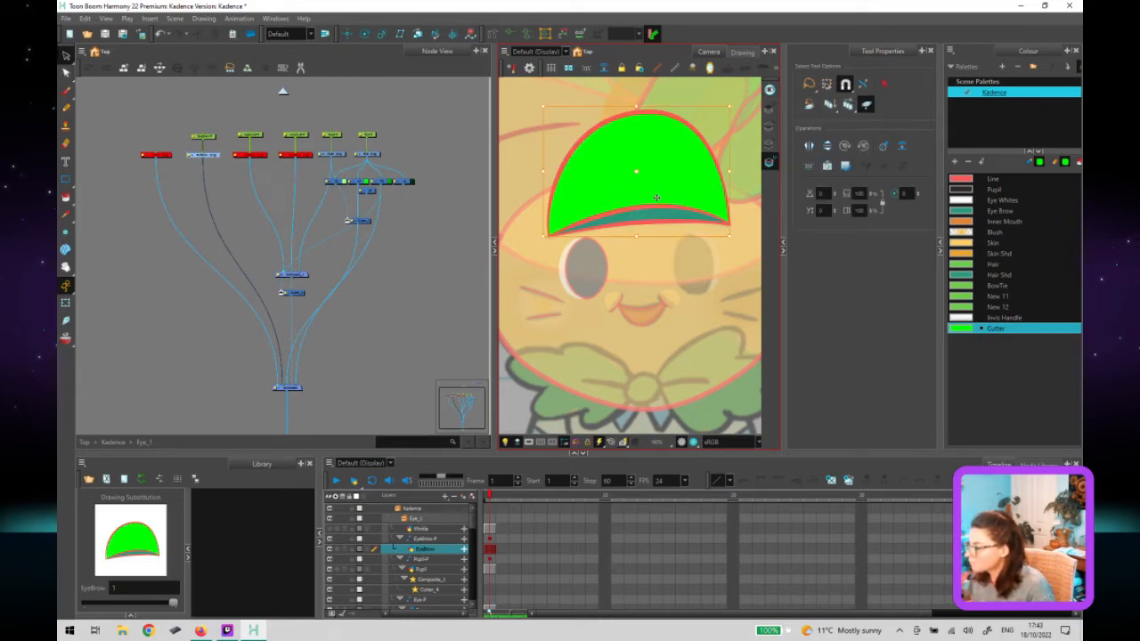
click(657, 259)
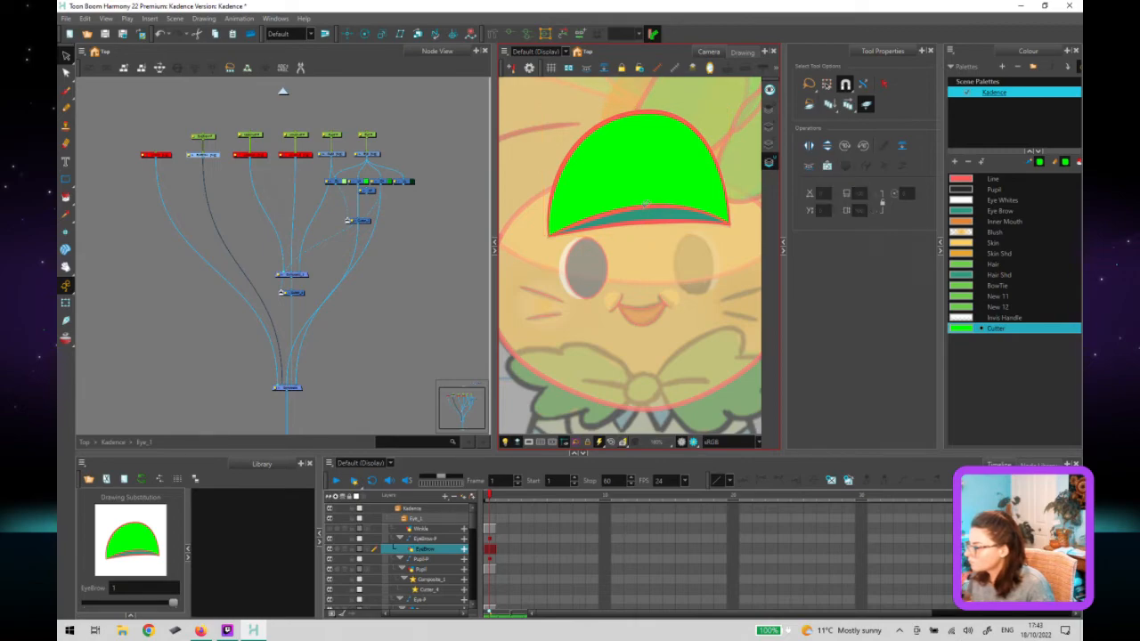
click(639, 207)
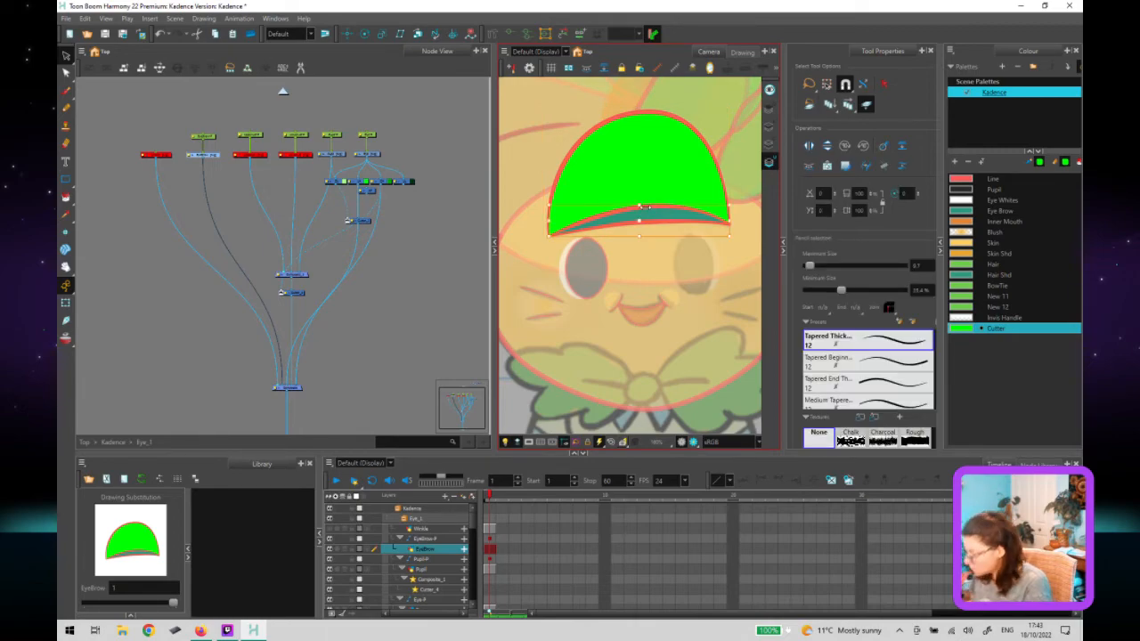
key(Escape)
click(719, 163)
key(Escape)
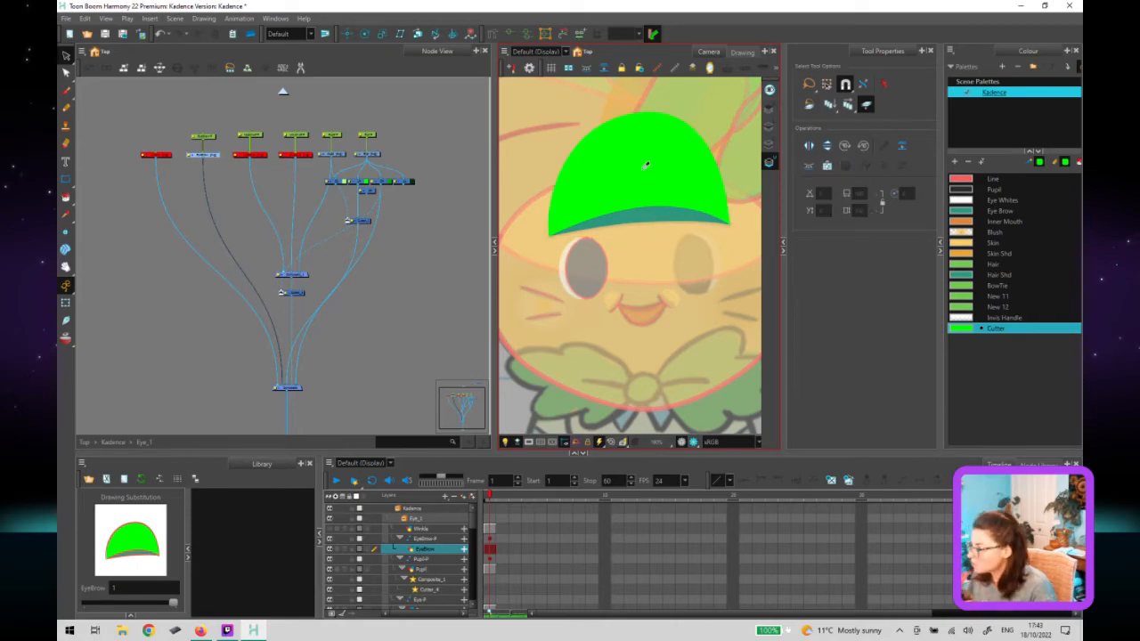
click(653, 214)
key(Delete)
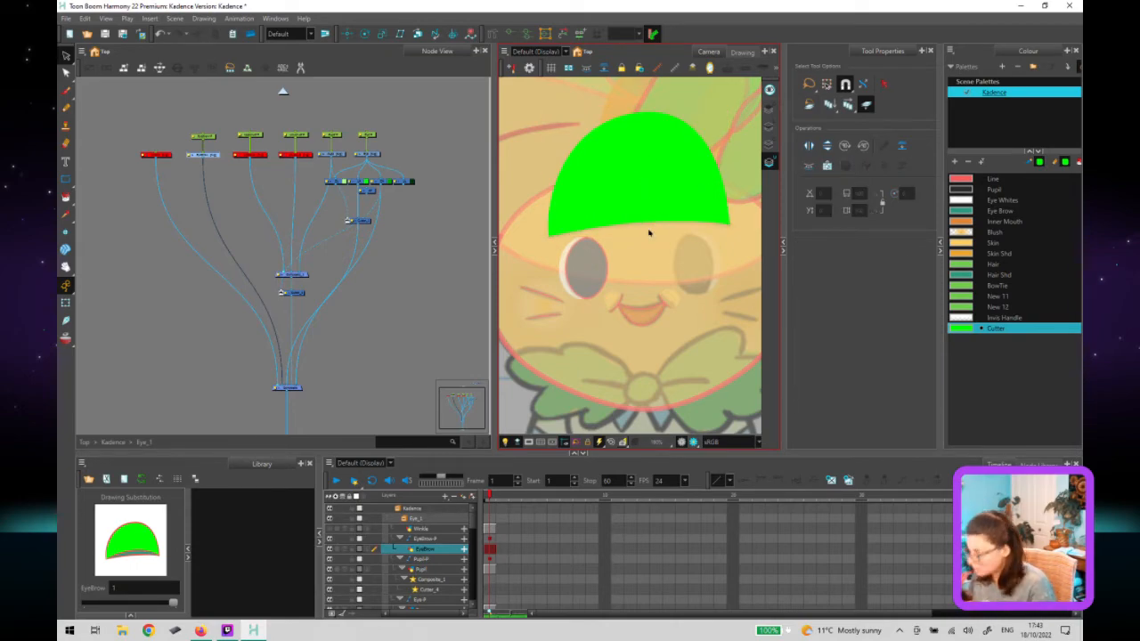
click(436, 302)
key(ctrl+z)
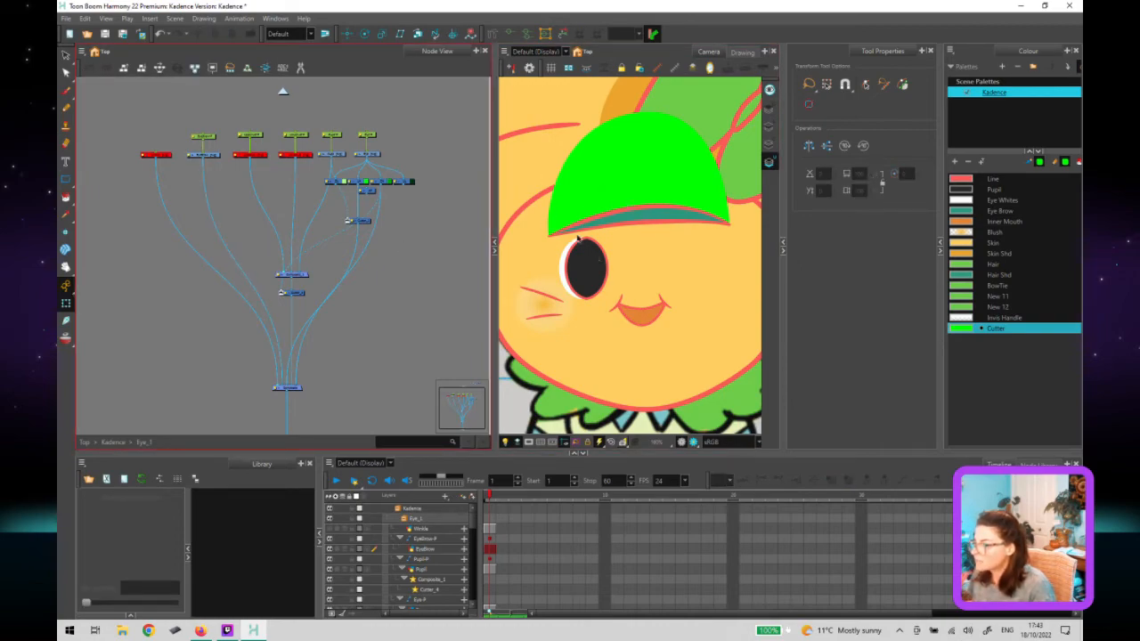
Copy the eye's four art layer nodes and paste the duplicates beneath the EyeBrow drawing node.
click(627, 213)
drag(315, 181, 417, 186)
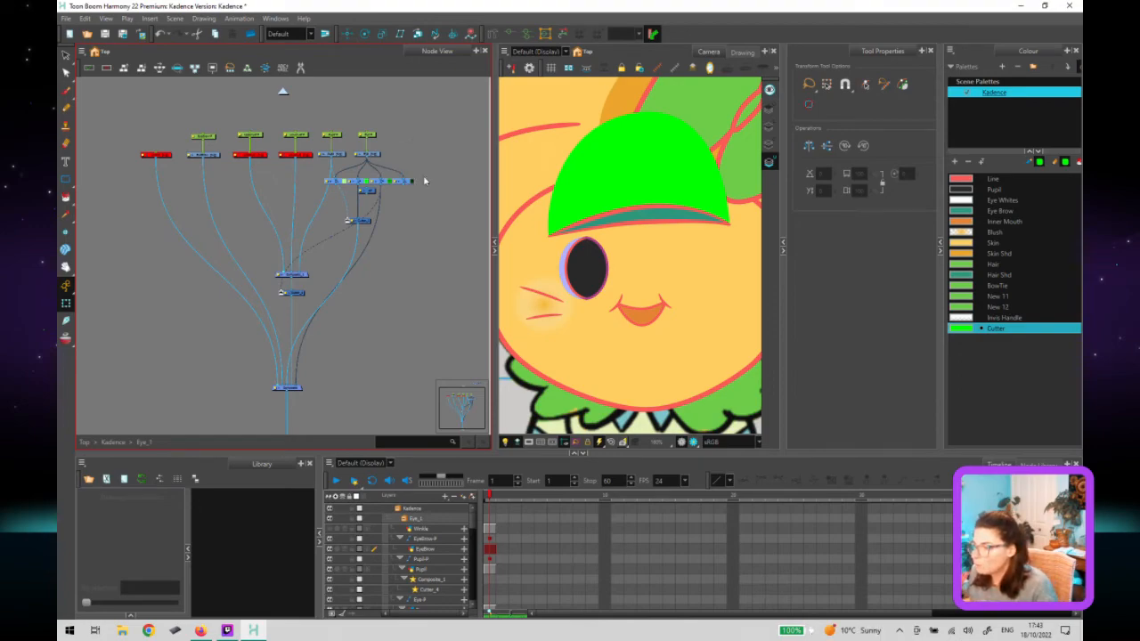
click(344, 184)
key(ctrl+c)
key(ctrl+v)
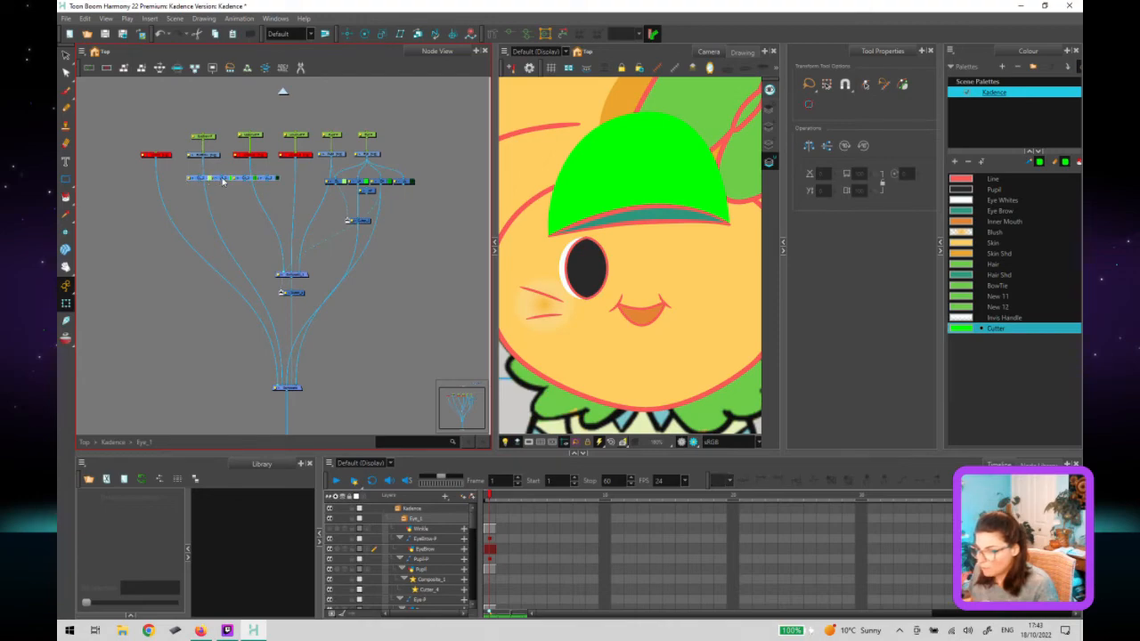
drag(239, 186, 226, 204)
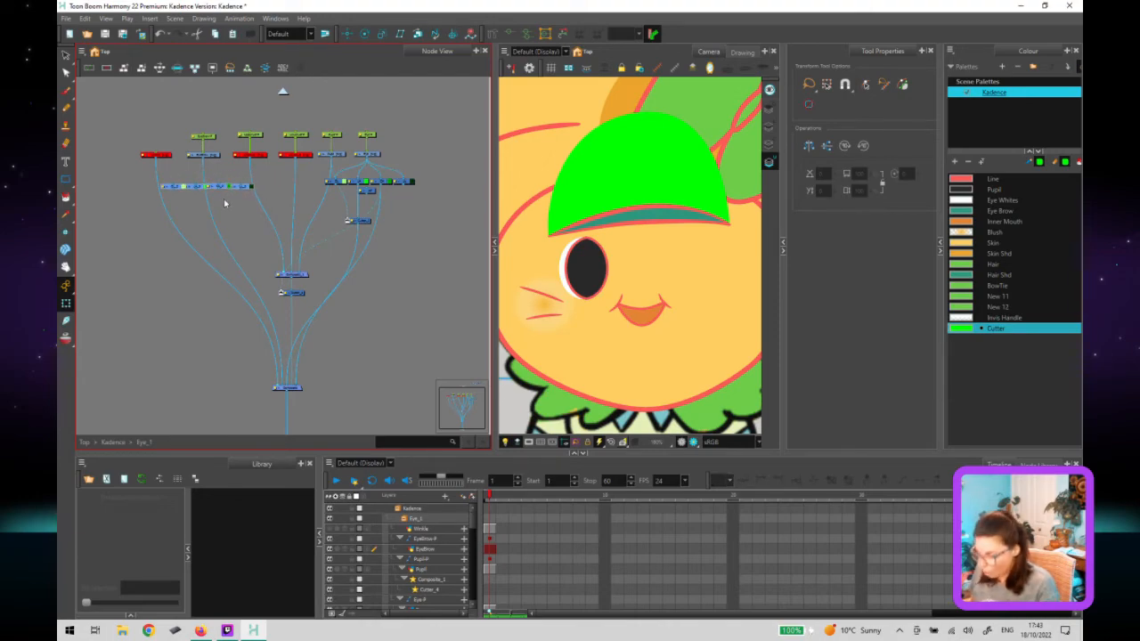
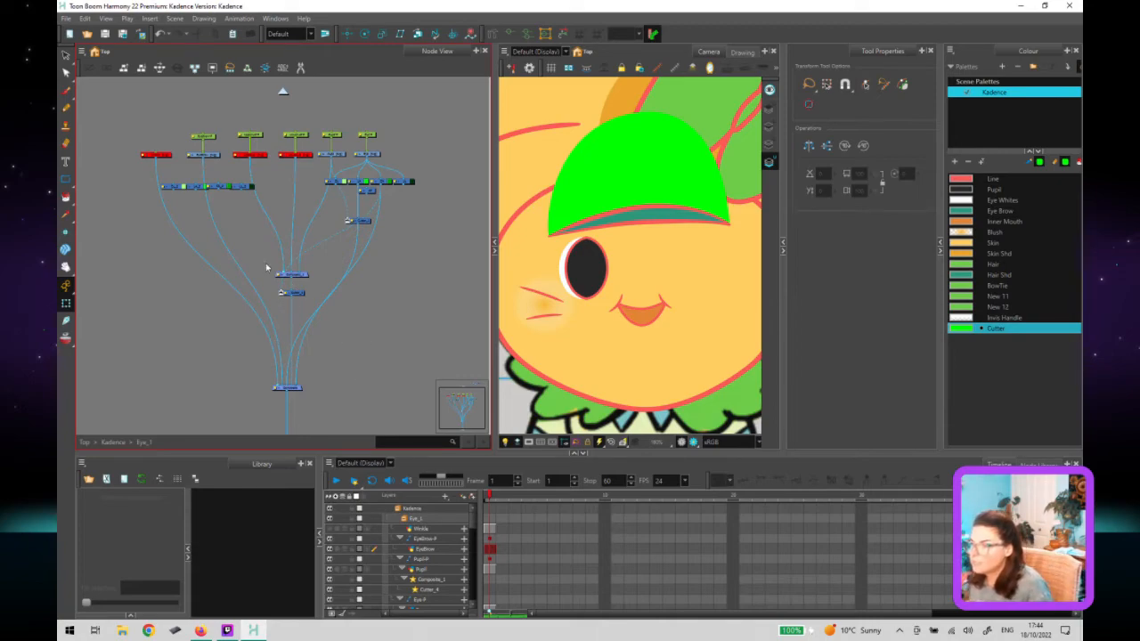
Delete the duplicated Overlay node from the set under EyeBrow and save the scene.
scroll(193, 165, up, 3)
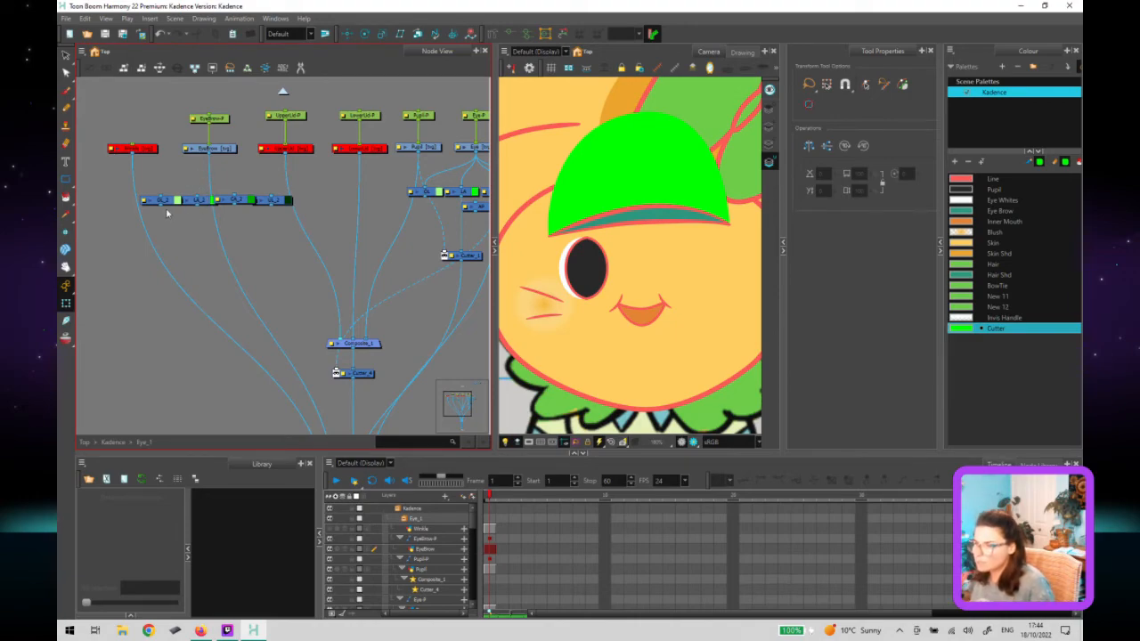
drag(168, 204, 163, 204)
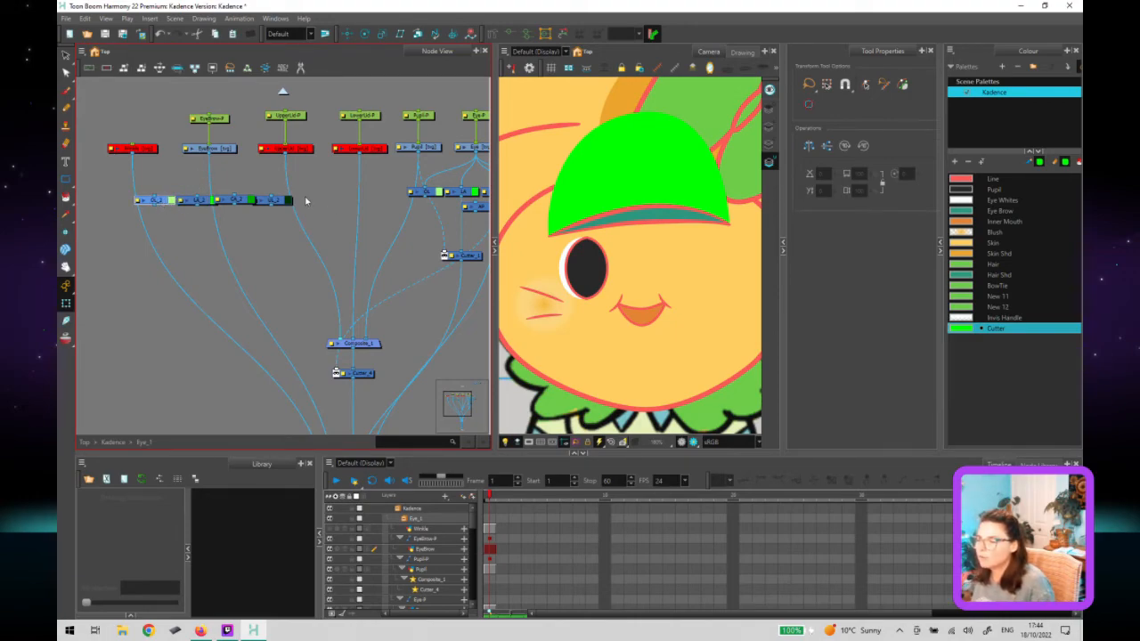
key(Delete)
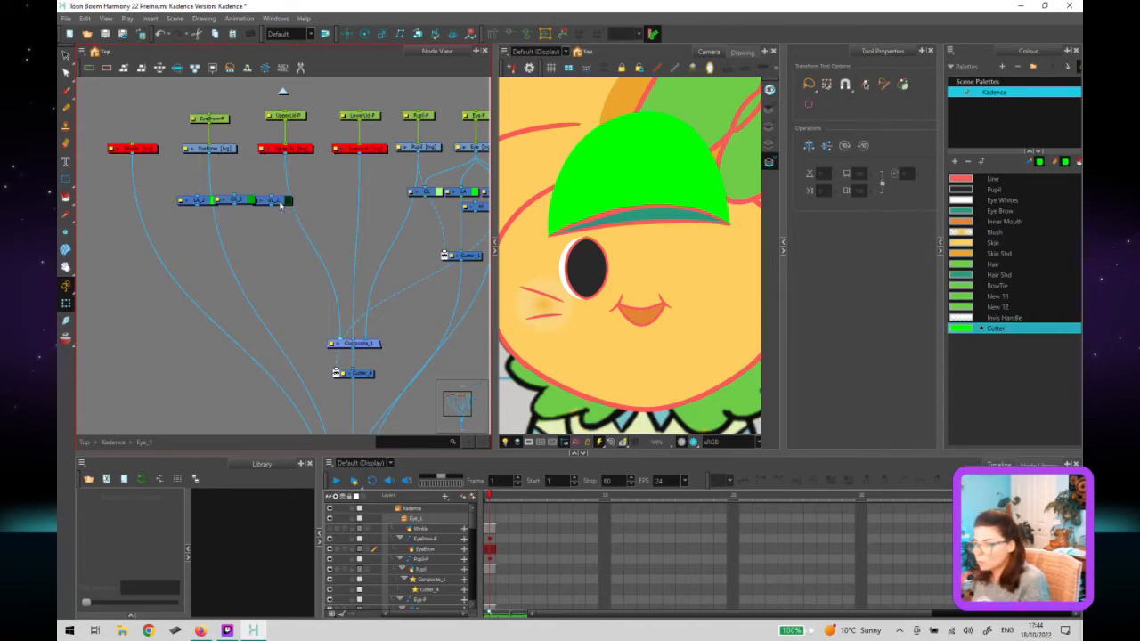
key(ctrl+s)
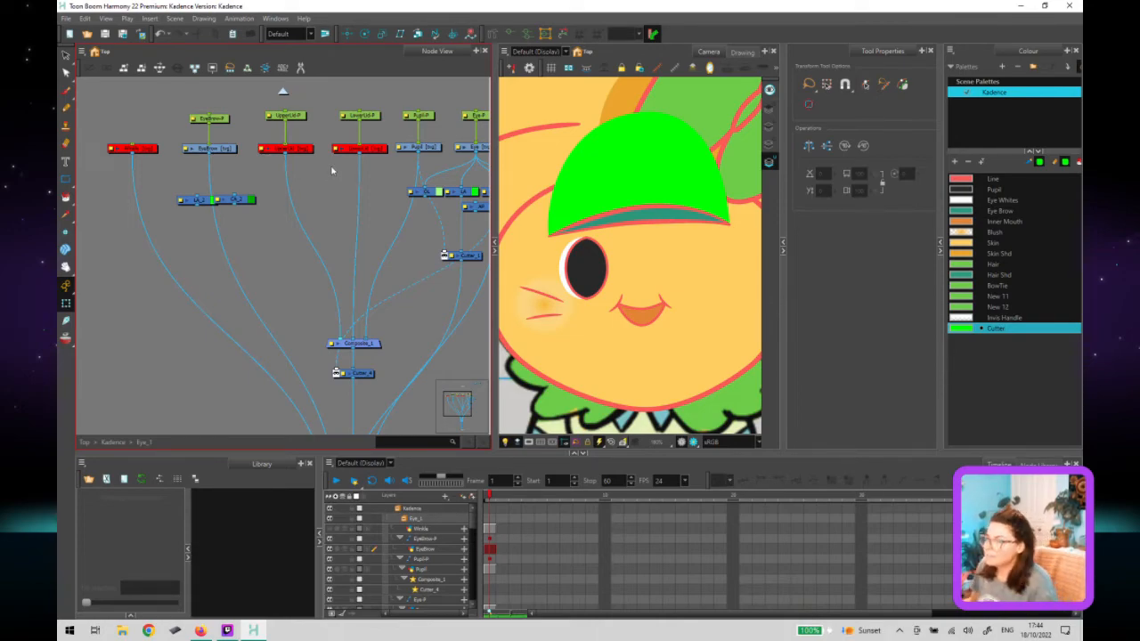
Remove the duplicated Colour Art node and insert the Line Art node between the EyeBrow drawing and the composite.
drag(245, 204, 259, 205)
key(ctrl+z)
key(ctrl+z)
key(ctrl+z)
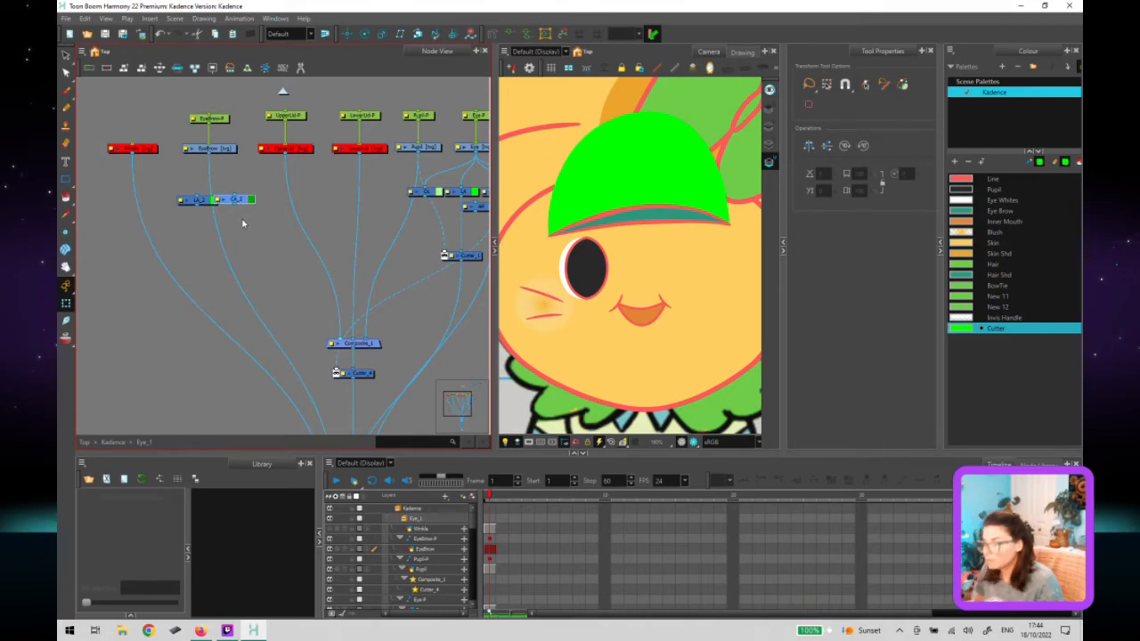
key(ctrl+z)
drag(239, 203, 219, 204)
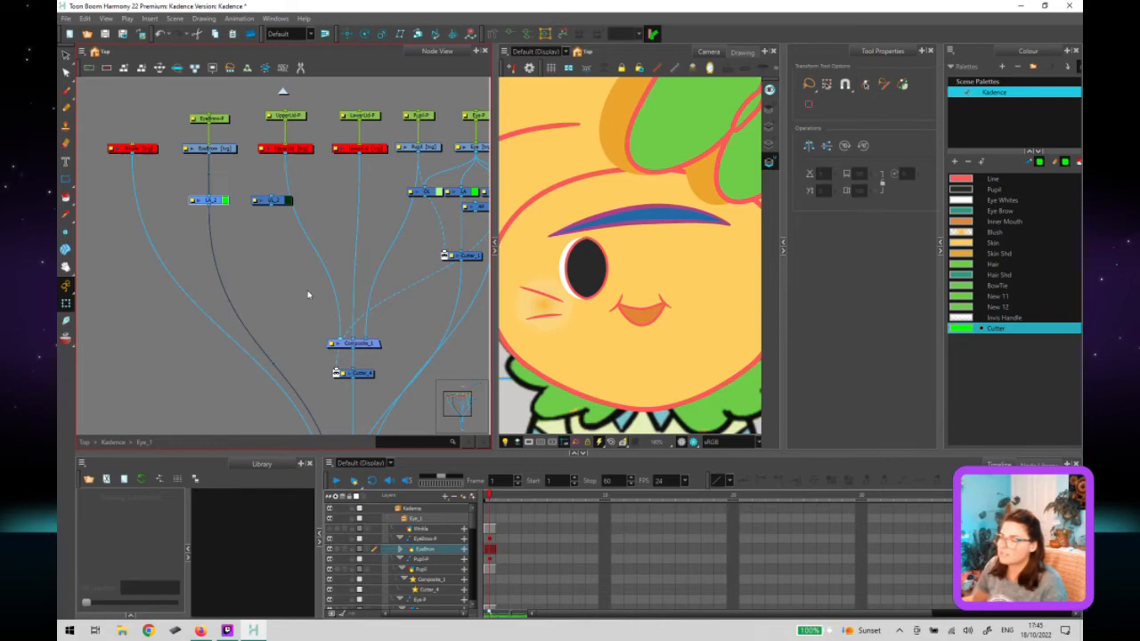
Examine the node network from the Eye_1 group up through the Kadence group to the Top level's composite and display nodes.
scroll(334, 309, down, 3)
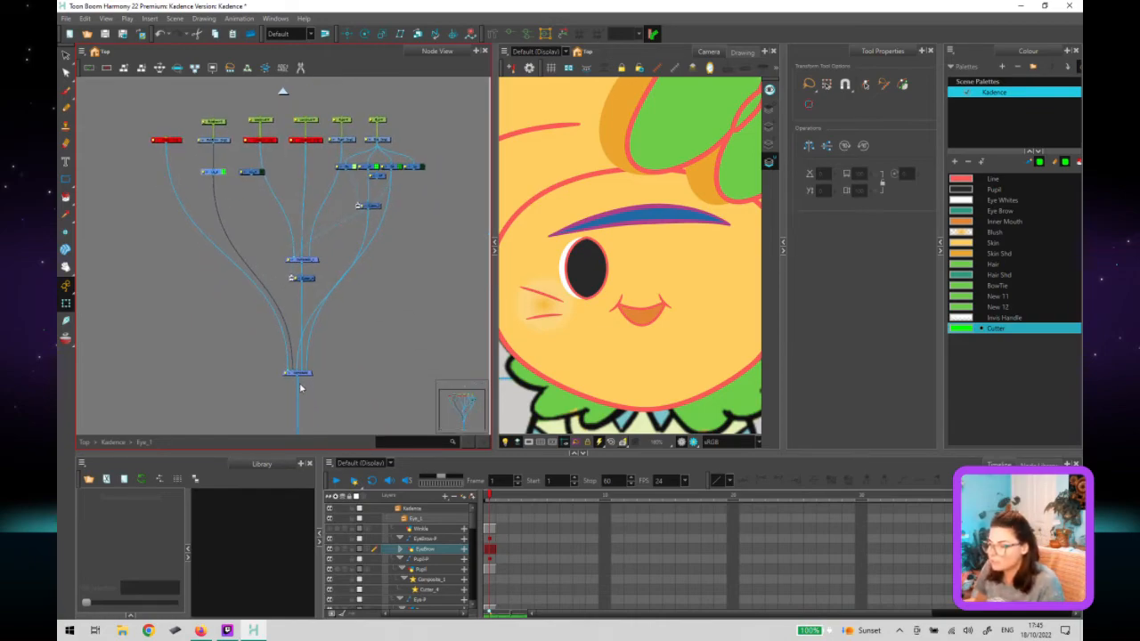
click(283, 91)
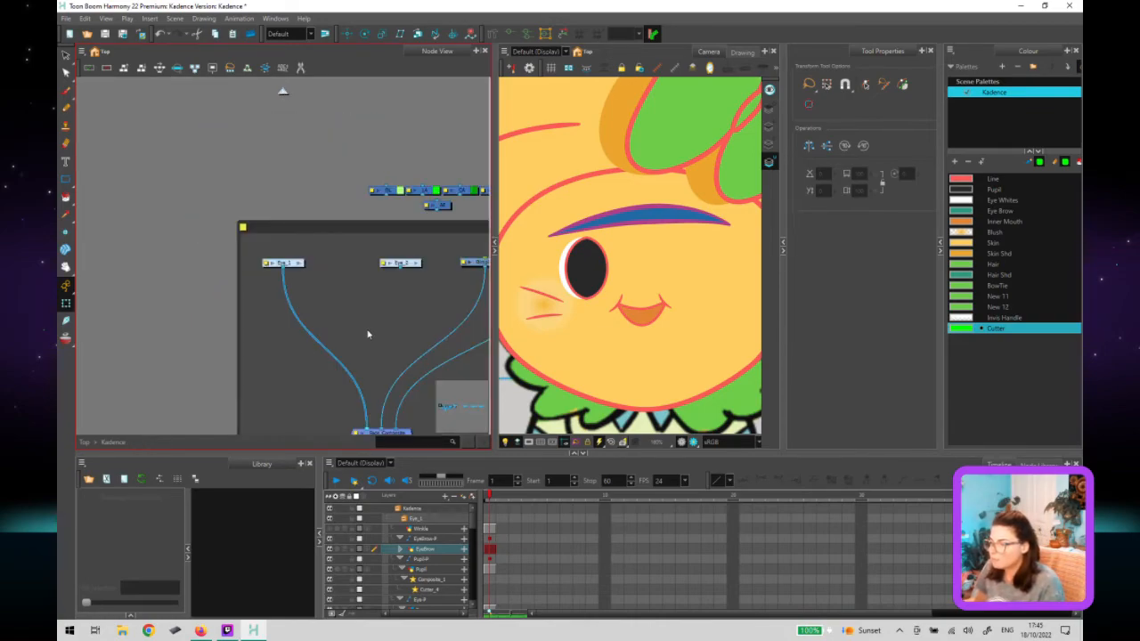
scroll(367, 329, down, 2)
drag(291, 296, 184, 154)
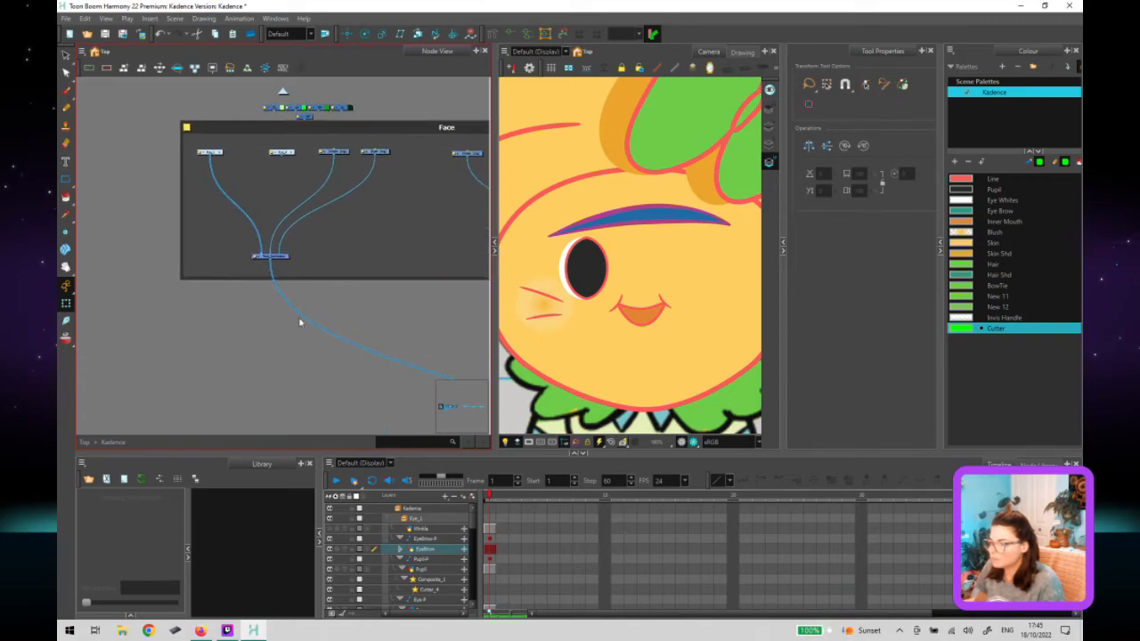
scroll(365, 336, up, 3)
scroll(394, 388, down, 1)
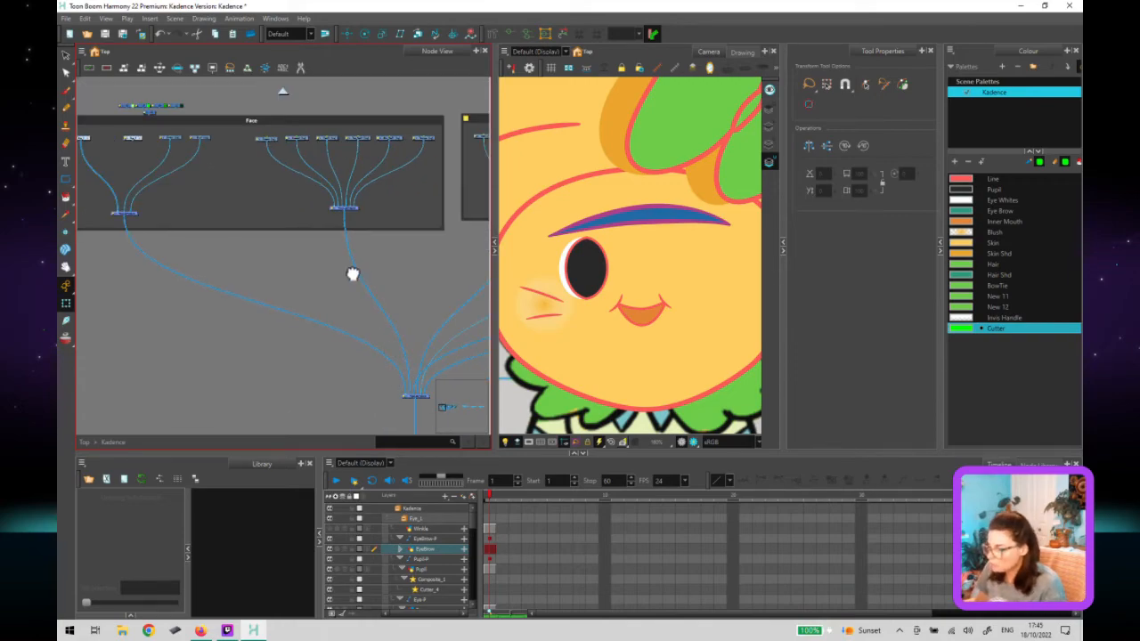
drag(362, 288, 255, 109)
scroll(315, 284, up, 4)
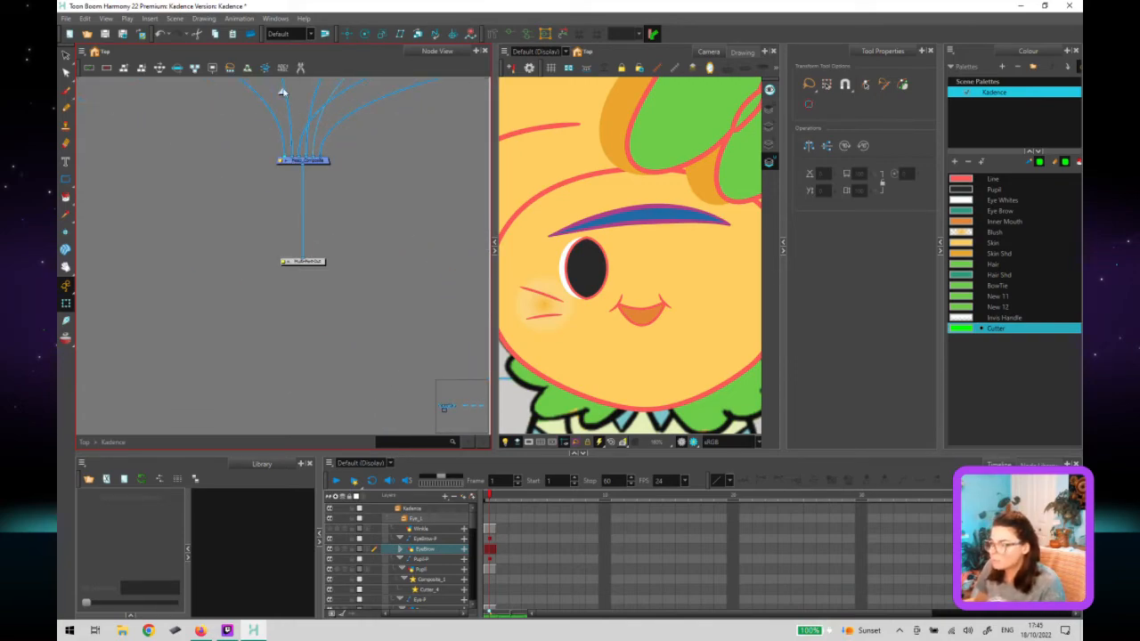
key(ctrl+shift+Return)
click(263, 336)
click(289, 306)
click(331, 346)
click(310, 323)
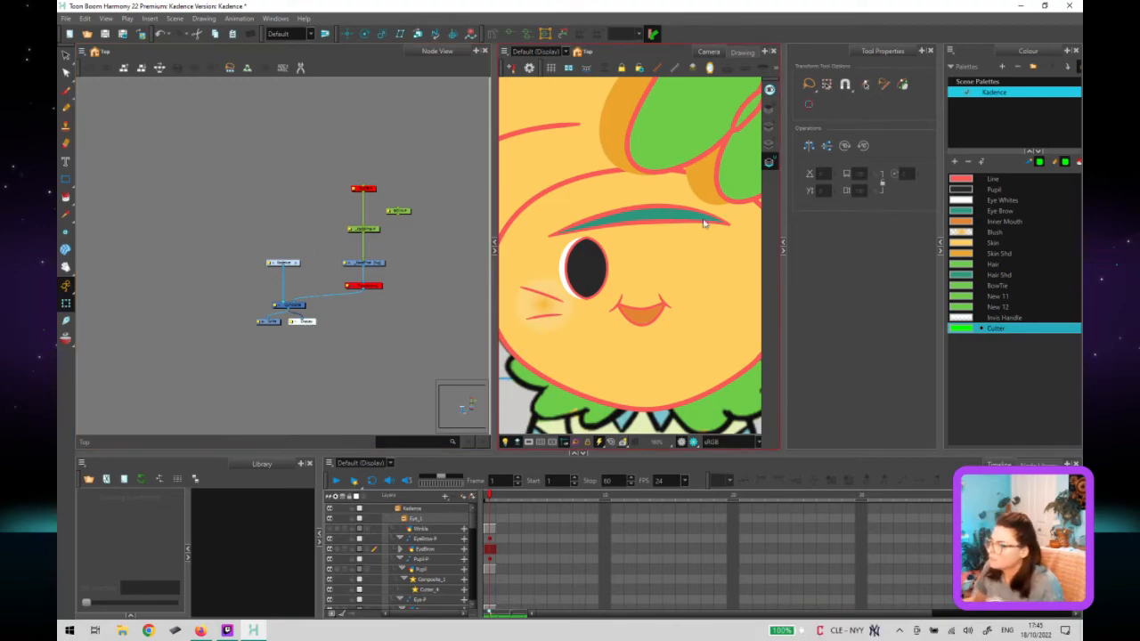
Return to the EyeBrow drawing inside Eye_1 and connect it to its Underlay node.
click(663, 220)
middle_click(273, 251)
key(o)
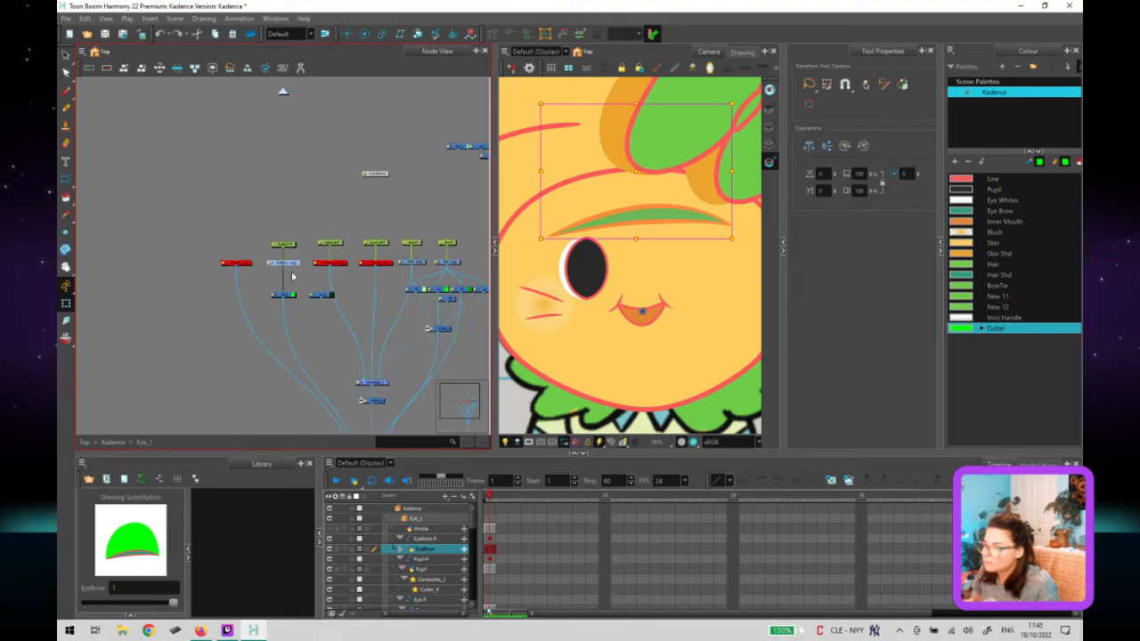
drag(331, 321, 259, 198)
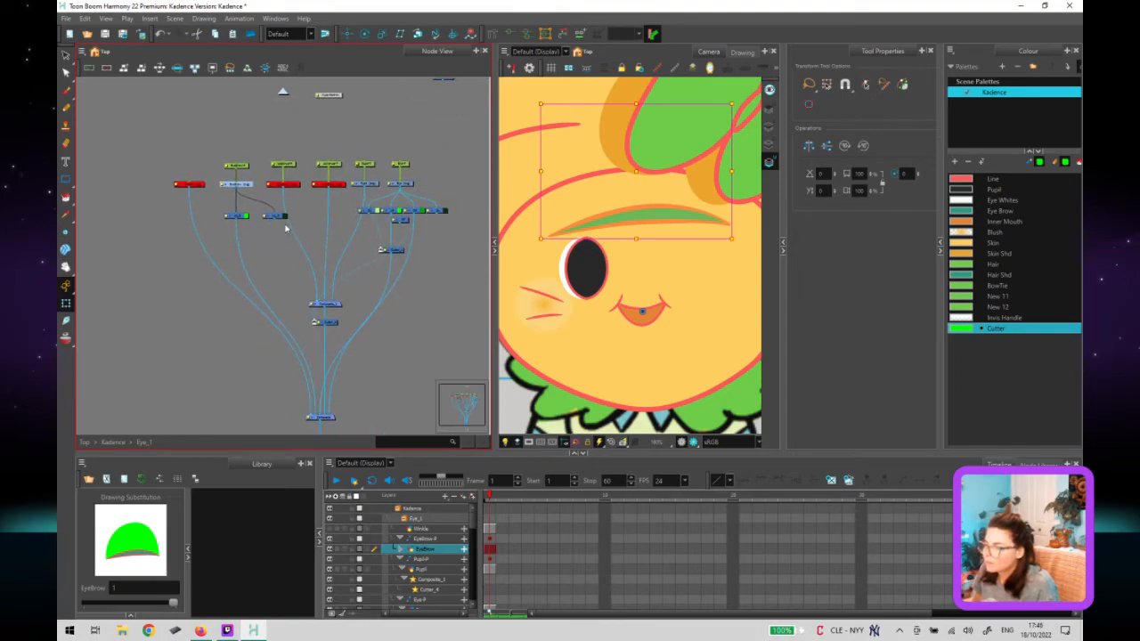
click(322, 392)
drag(323, 392, 319, 407)
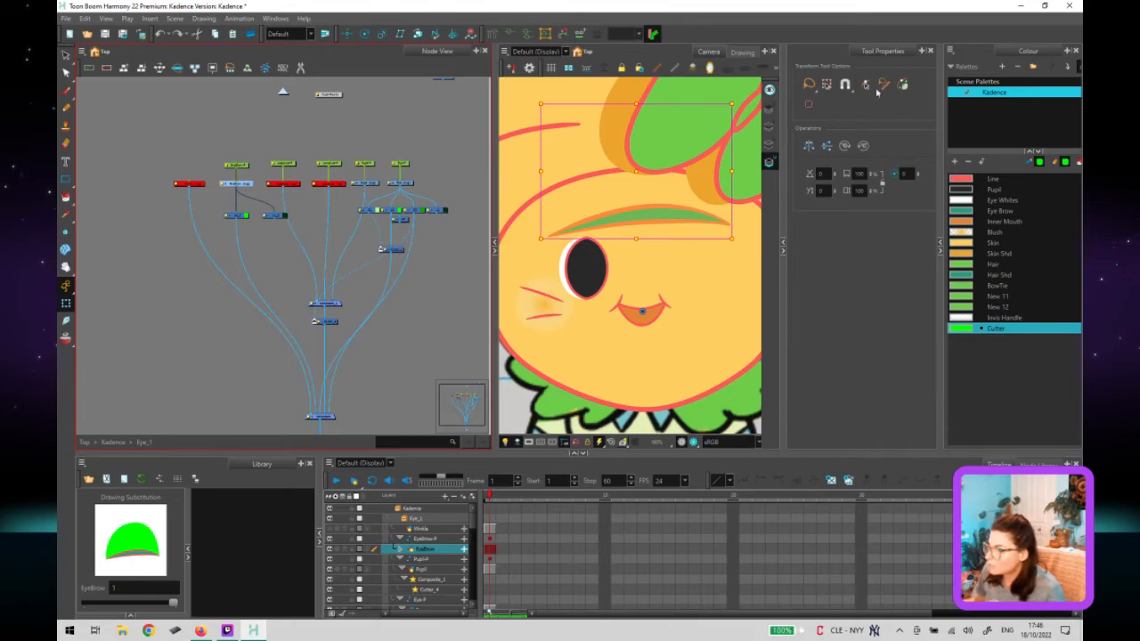
Move the eyebrow down in the camera view until it overlaps the upper part of the eye.
drag(650, 223, 655, 249)
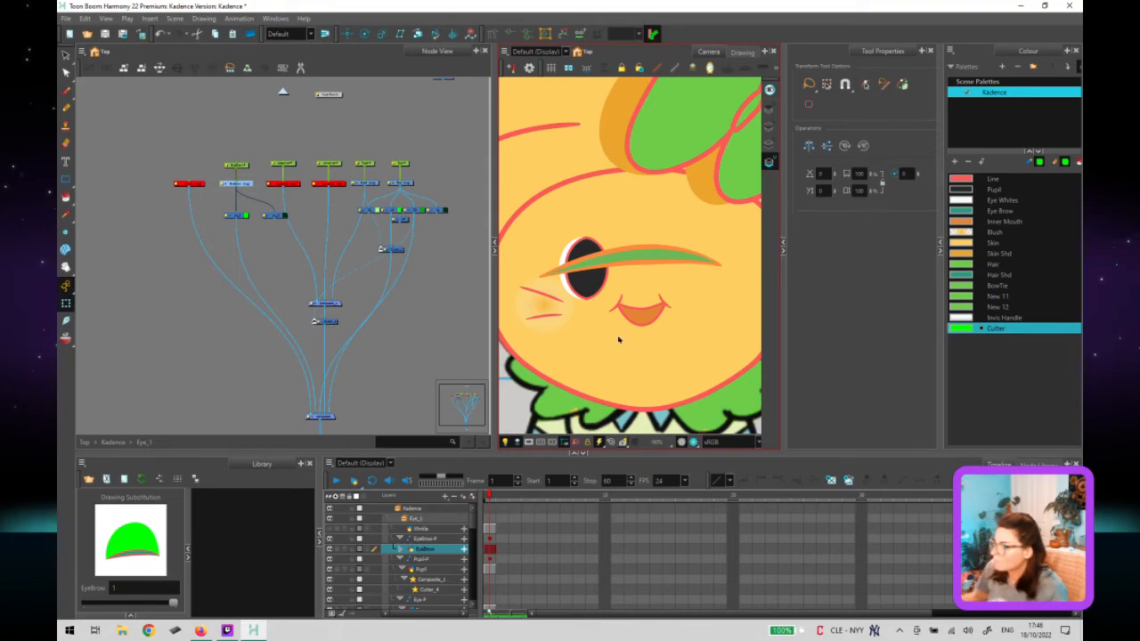
click(365, 399)
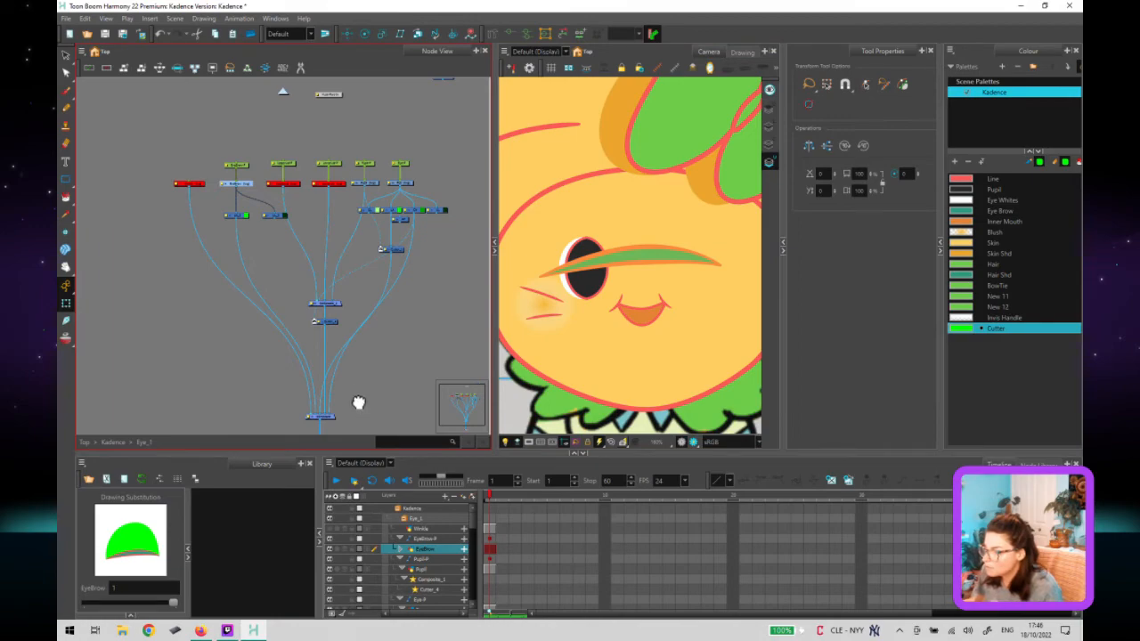
drag(358, 402, 354, 374)
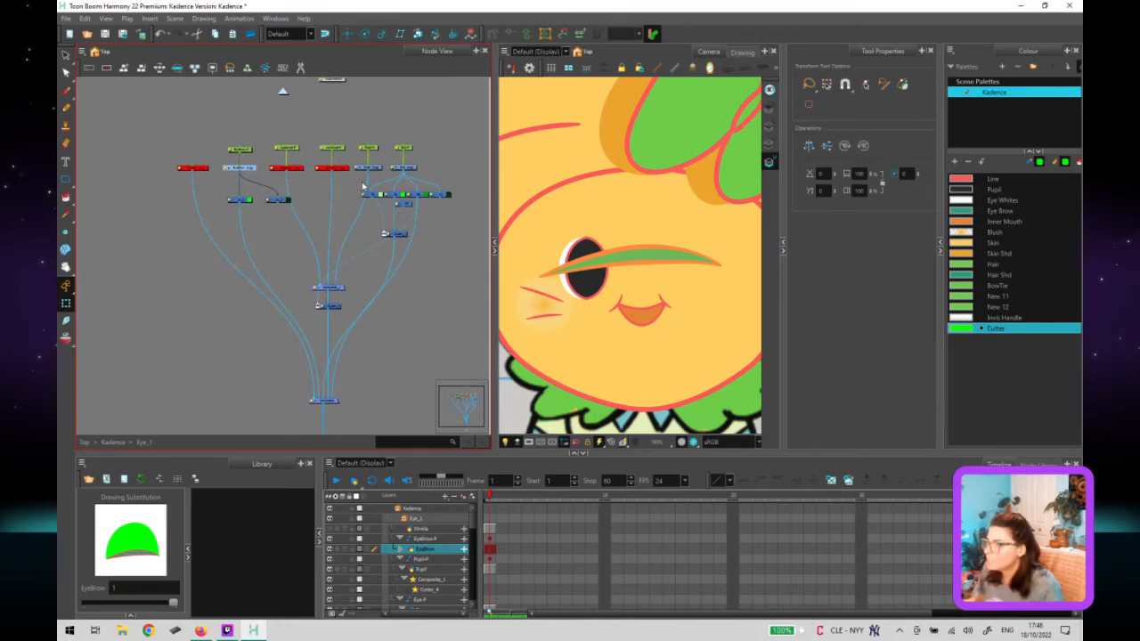
Duplicate the Cutter_4 node for the eye white and move the eye's Colour Art and Underlay nodes apart from the others.
click(335, 308)
drag(336, 308, 420, 306)
drag(423, 205, 421, 201)
drag(423, 195, 432, 195)
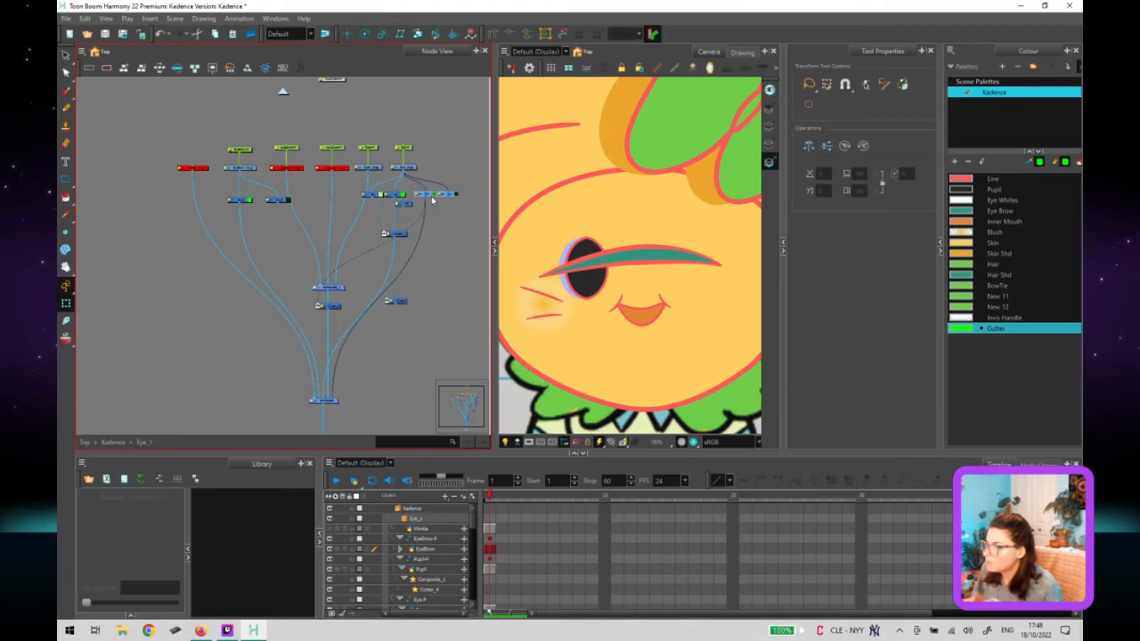
Insert the new cutter between the eye's Colour Art node and the composite, with the EyeBrow Underlay node as its matte.
click(406, 302)
drag(404, 303, 280, 208)
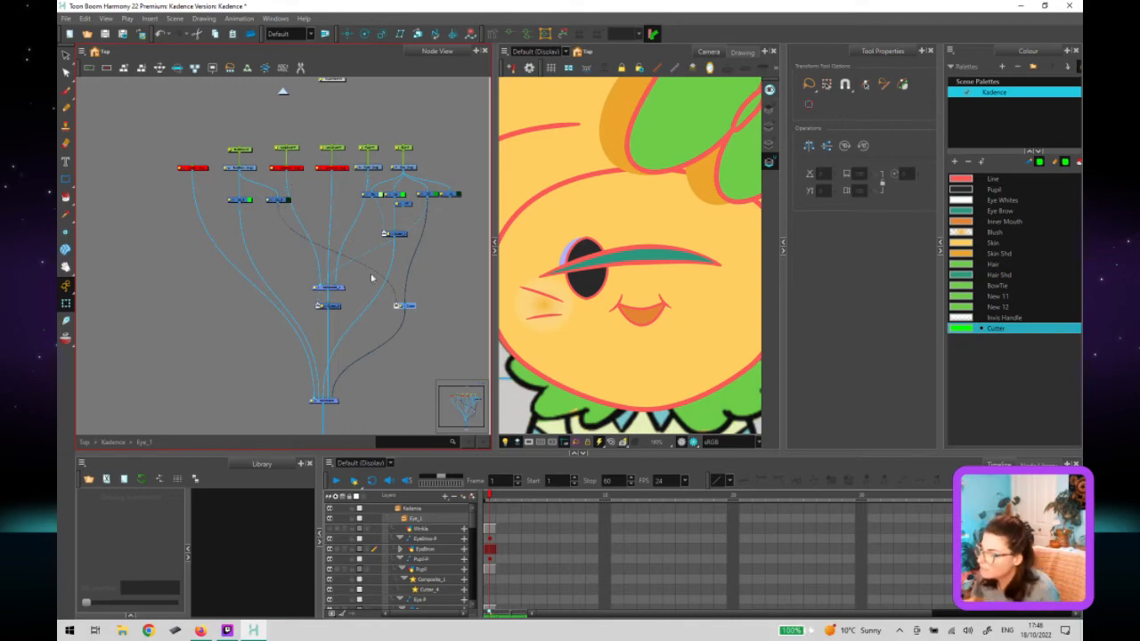
drag(410, 306, 442, 309)
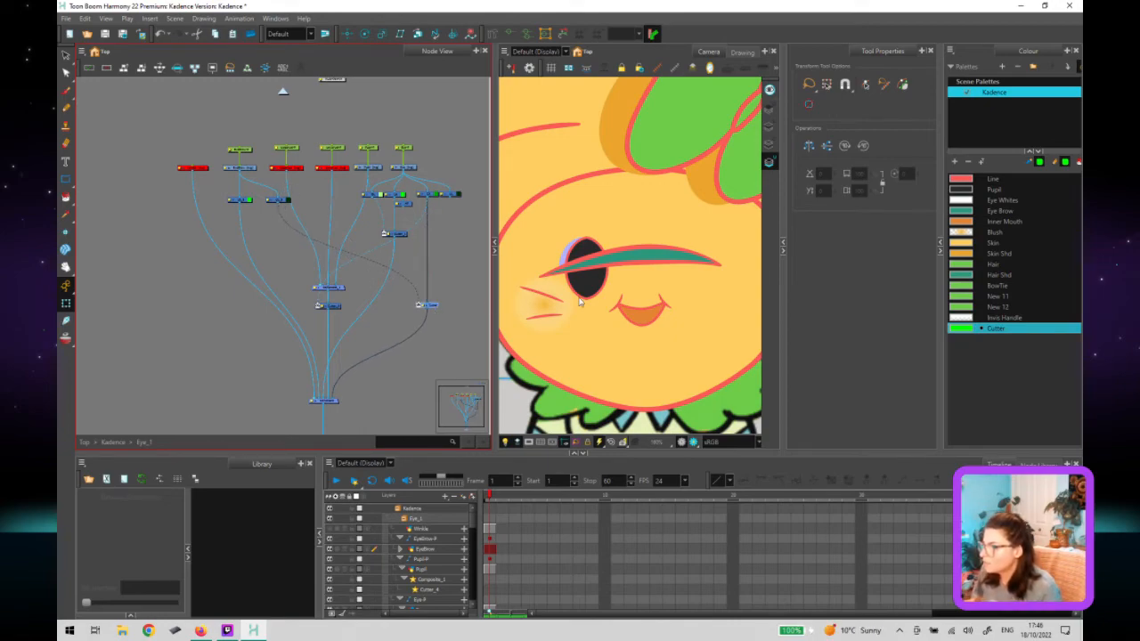
Invert the new cutter's matte so the green shape cuts away the eye white above the eyebrow.
click(508, 285)
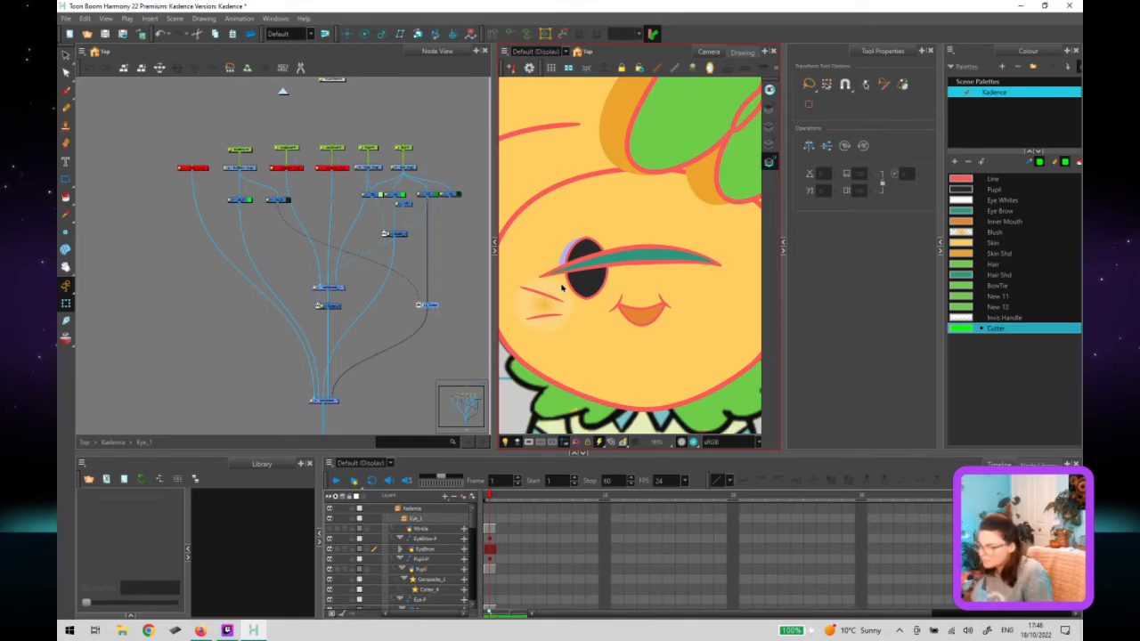
click(420, 305)
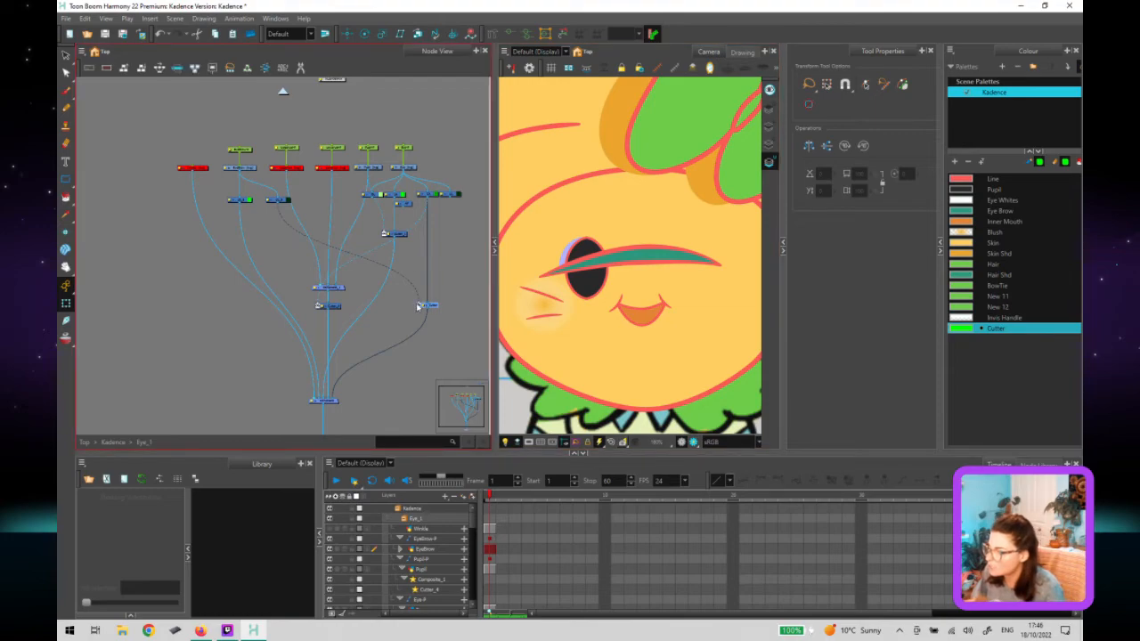
click(391, 323)
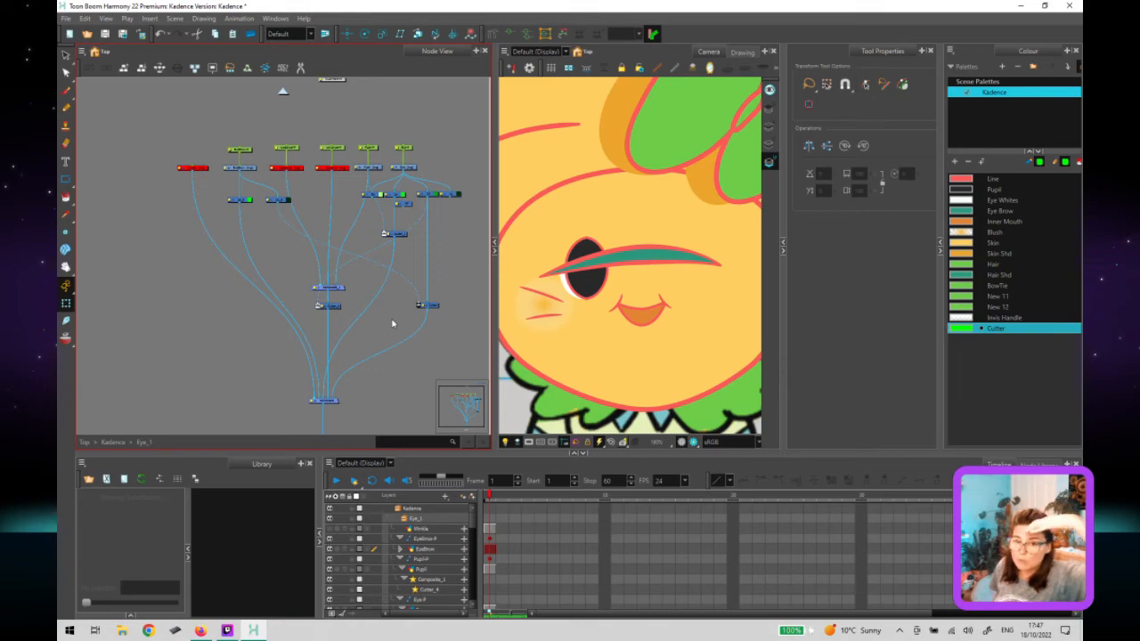
Duplicate the eyebrow cutter and insert the copy between the eye's existing cutter and the final composite.
click(430, 306)
key(ctrl+v)
drag(393, 309, 412, 305)
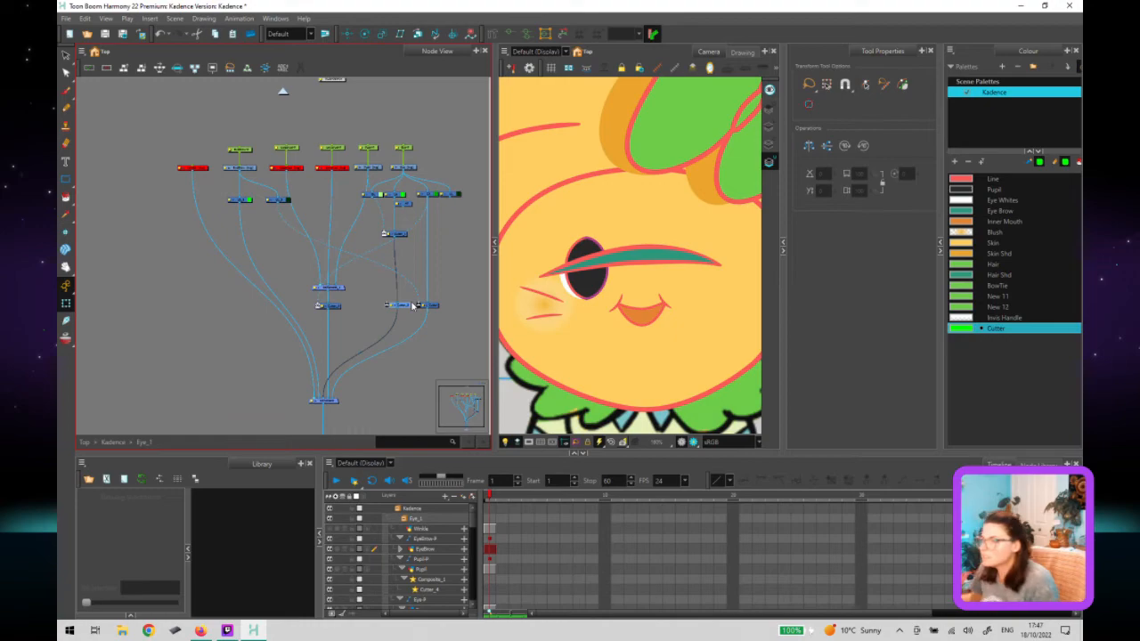
drag(412, 305, 411, 306)
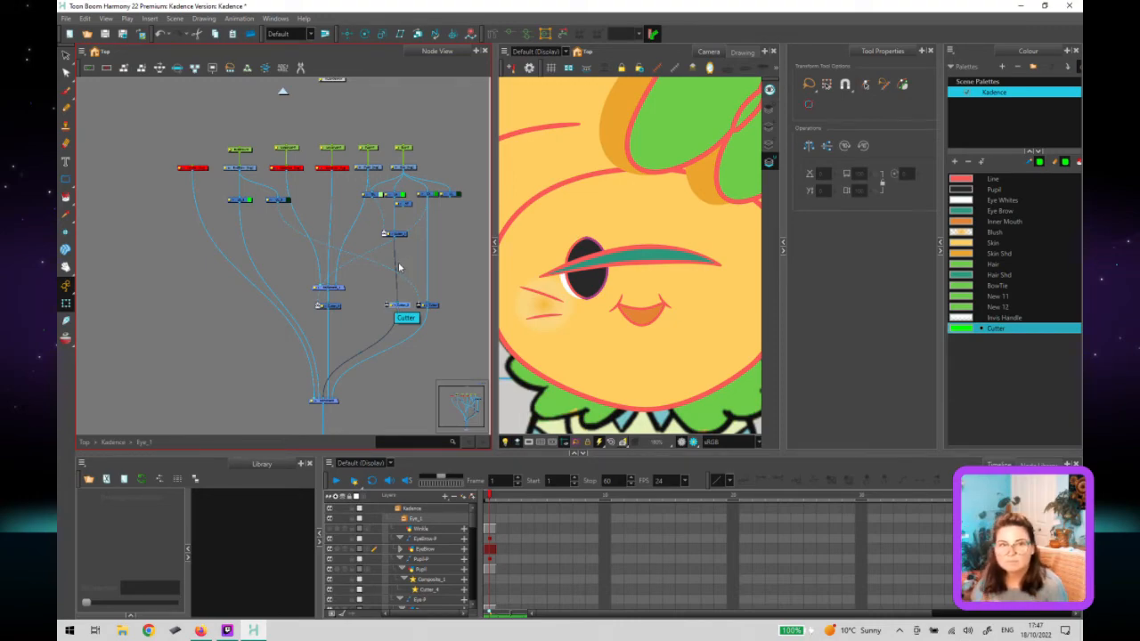
click(356, 323)
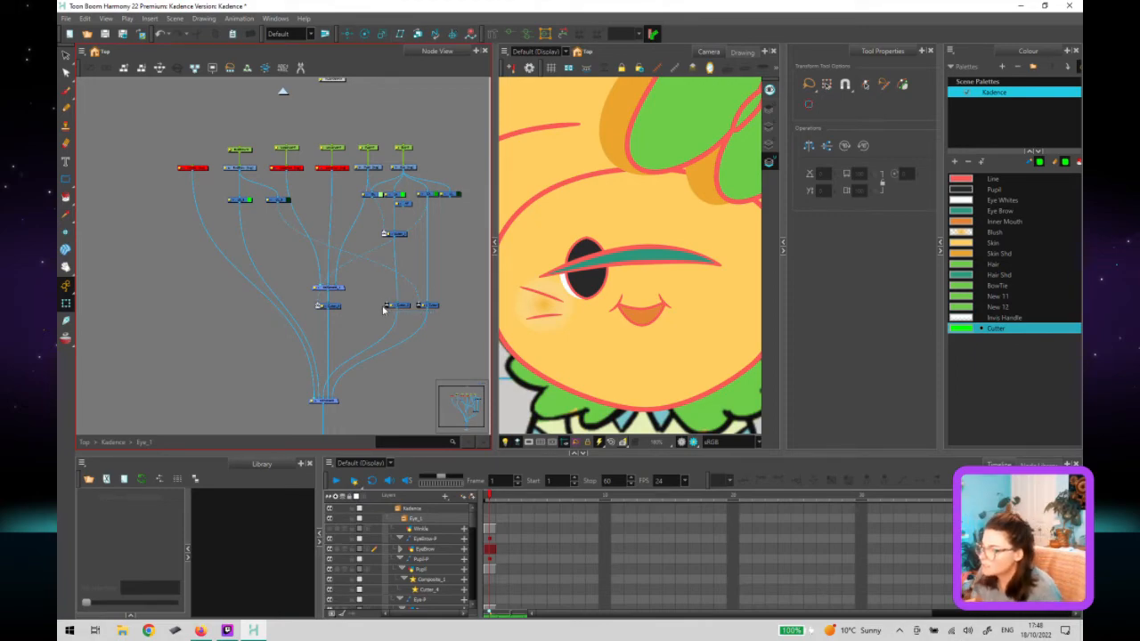
drag(386, 304, 277, 208)
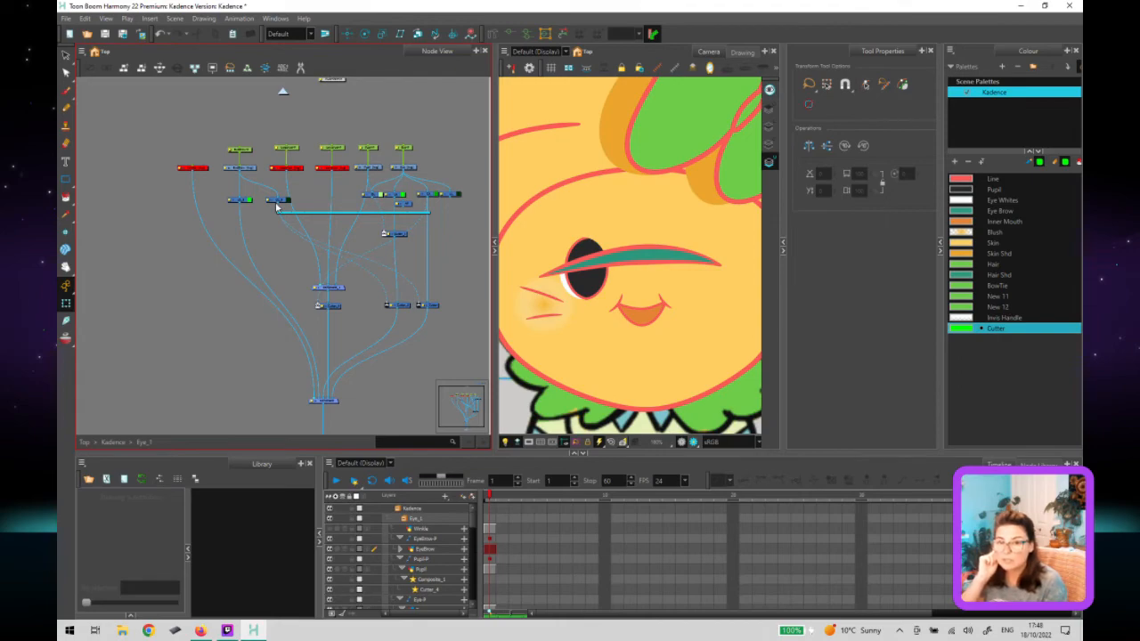
click(276, 207)
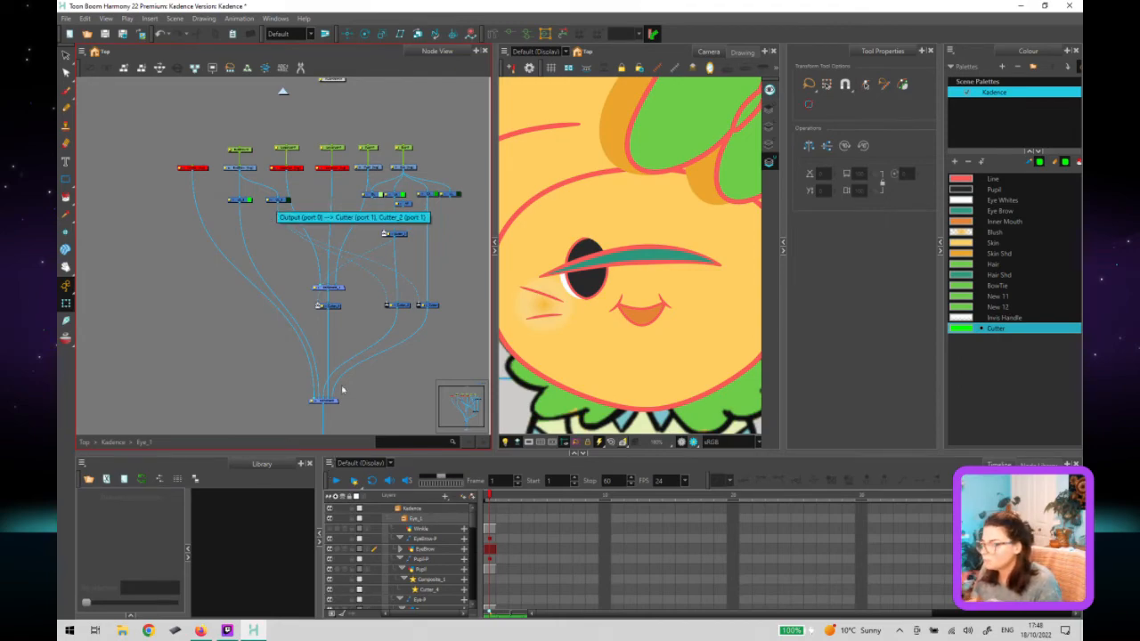
Duplicate the pupil's Composite_1 node and place the copy below the two eyebrow cutters, beside the final composite.
click(360, 269)
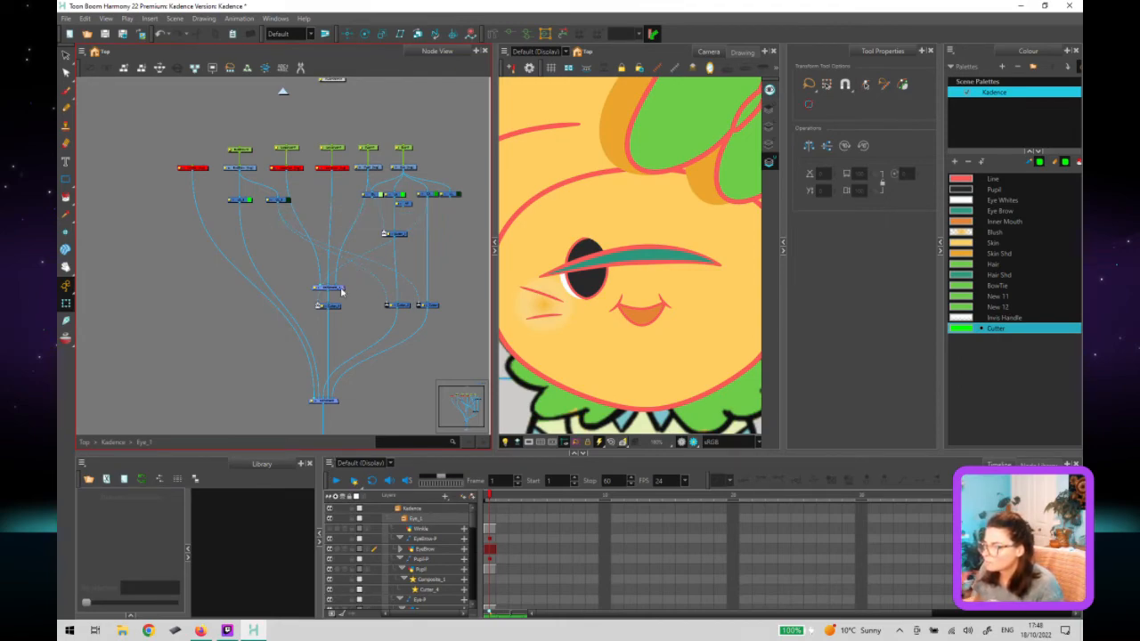
click(344, 288)
key(ctrl+v)
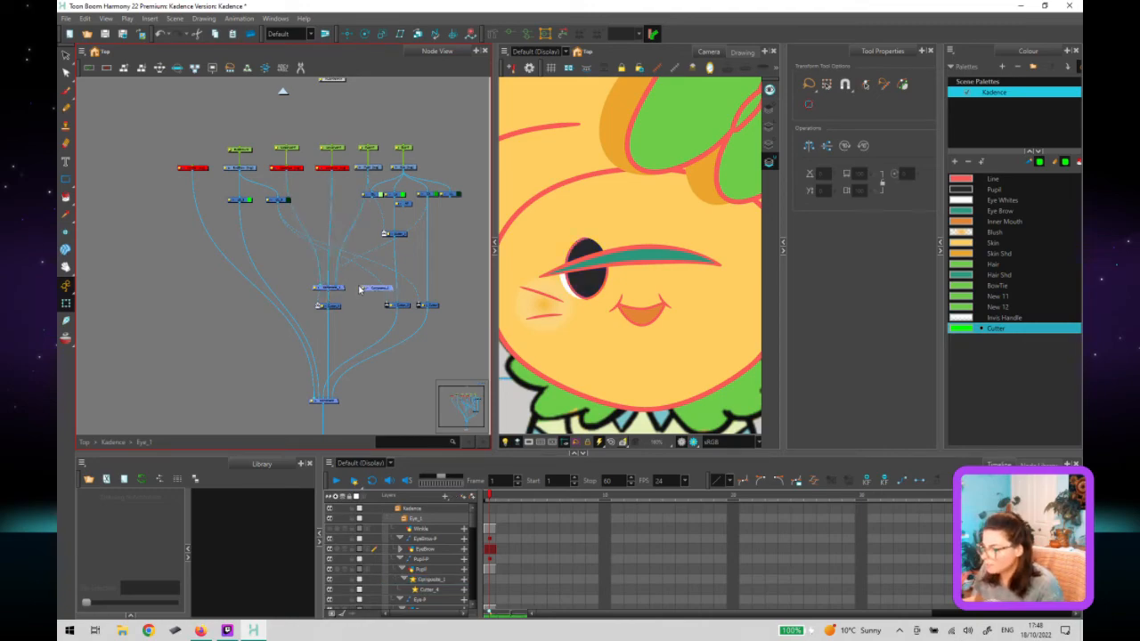
drag(388, 290, 376, 290)
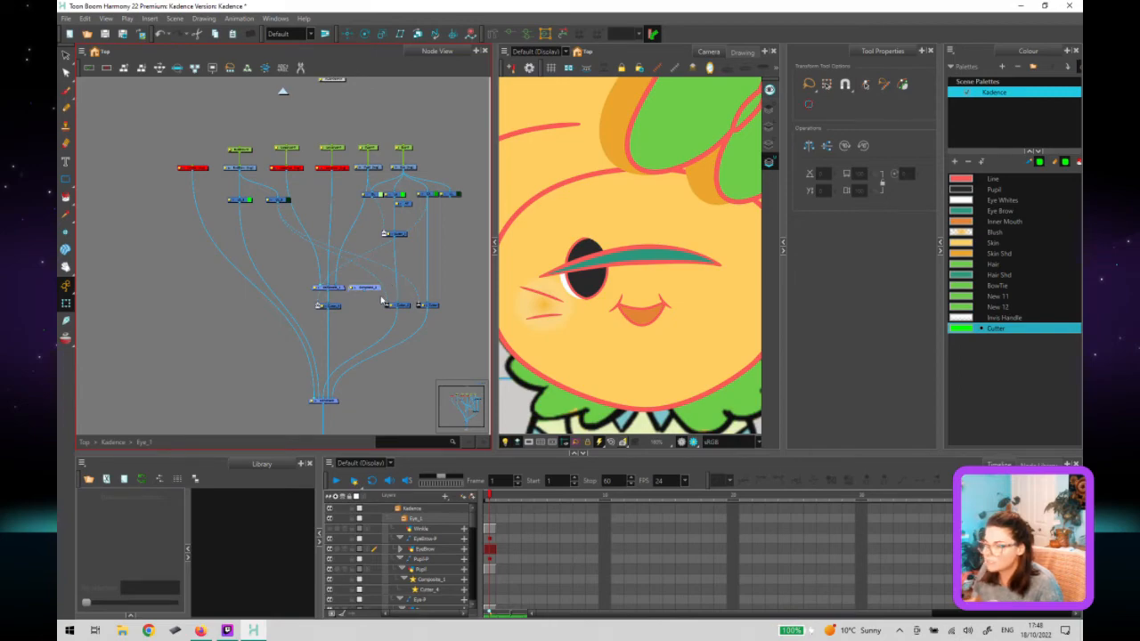
drag(375, 290, 372, 312)
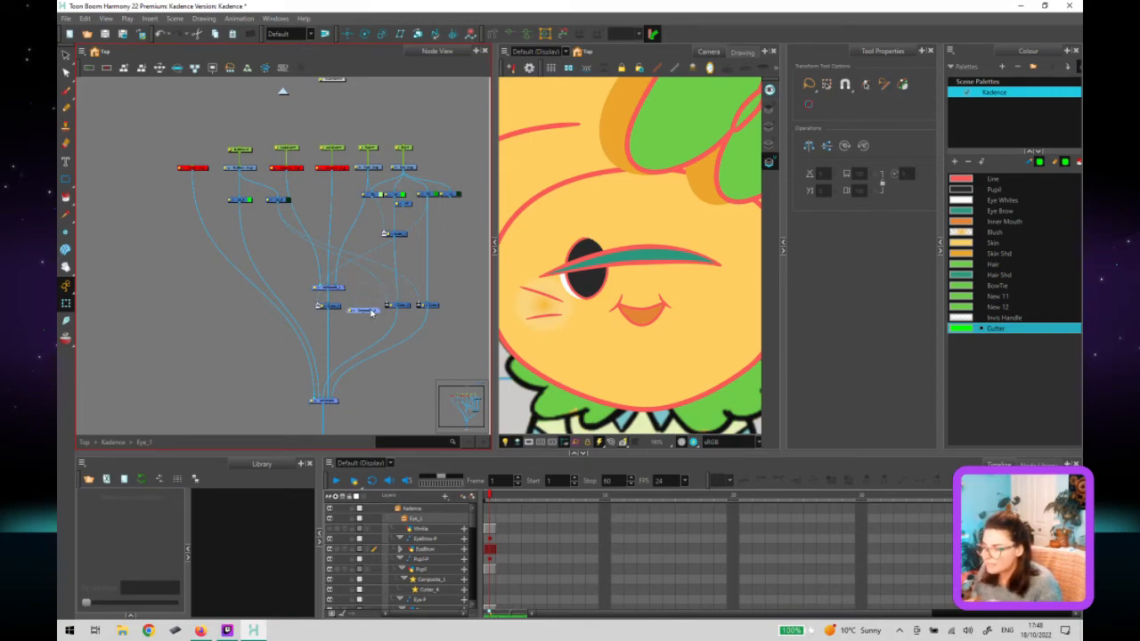
key(ctrl+v)
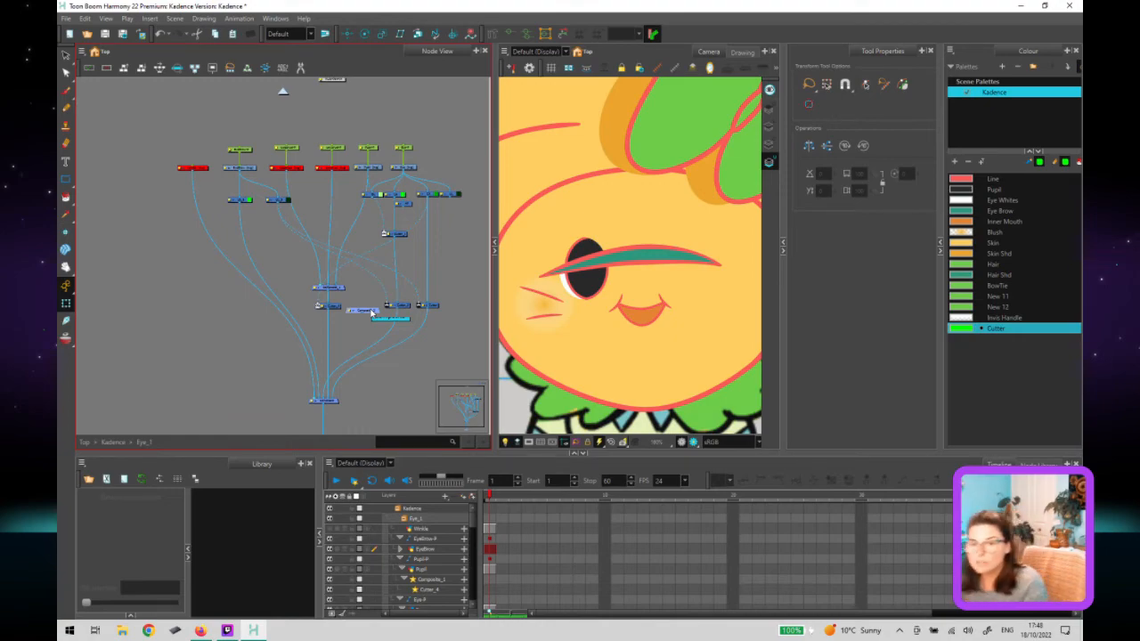
key(Delete)
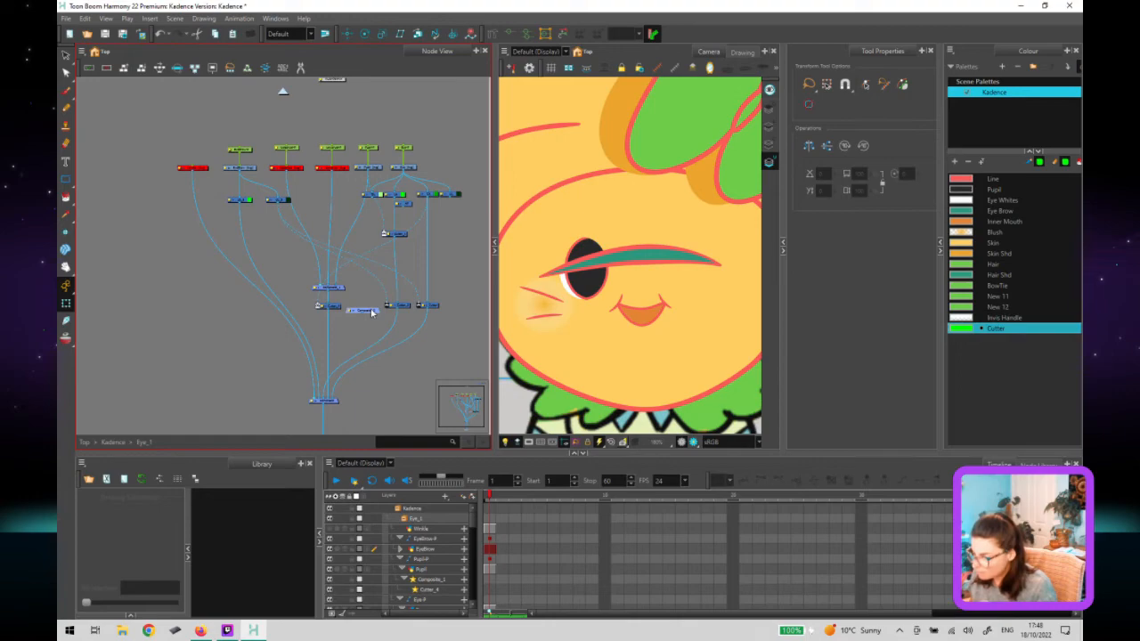
drag(373, 310, 412, 363)
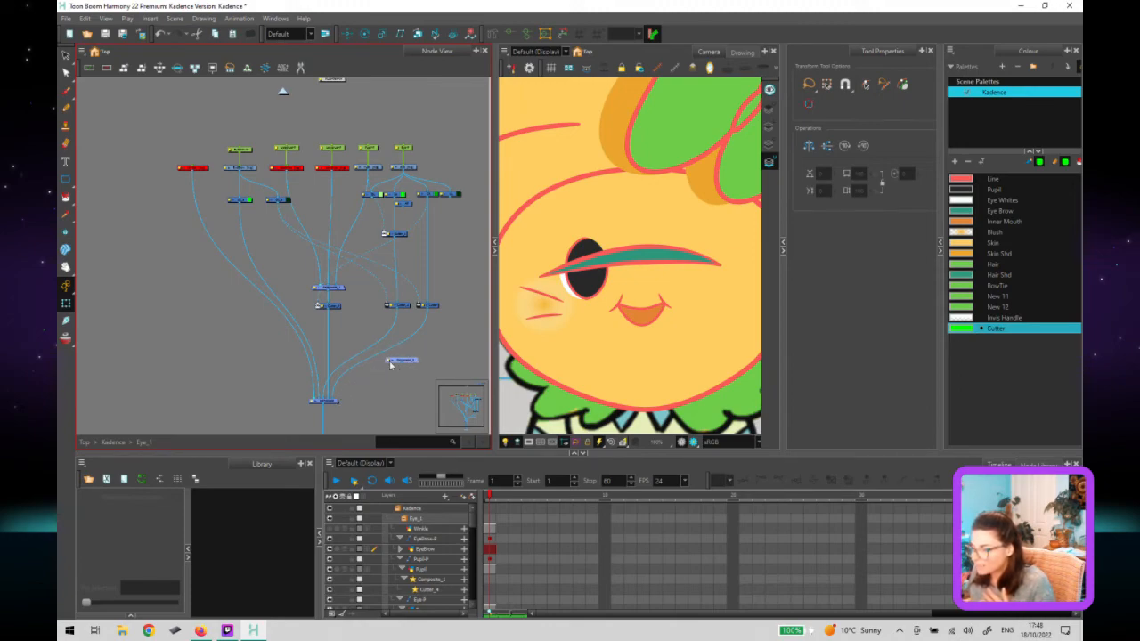
Connect the new composite to the final composite and reroute both eyebrow cutters and the pupil's cutter into the new composite.
drag(336, 399, 337, 401)
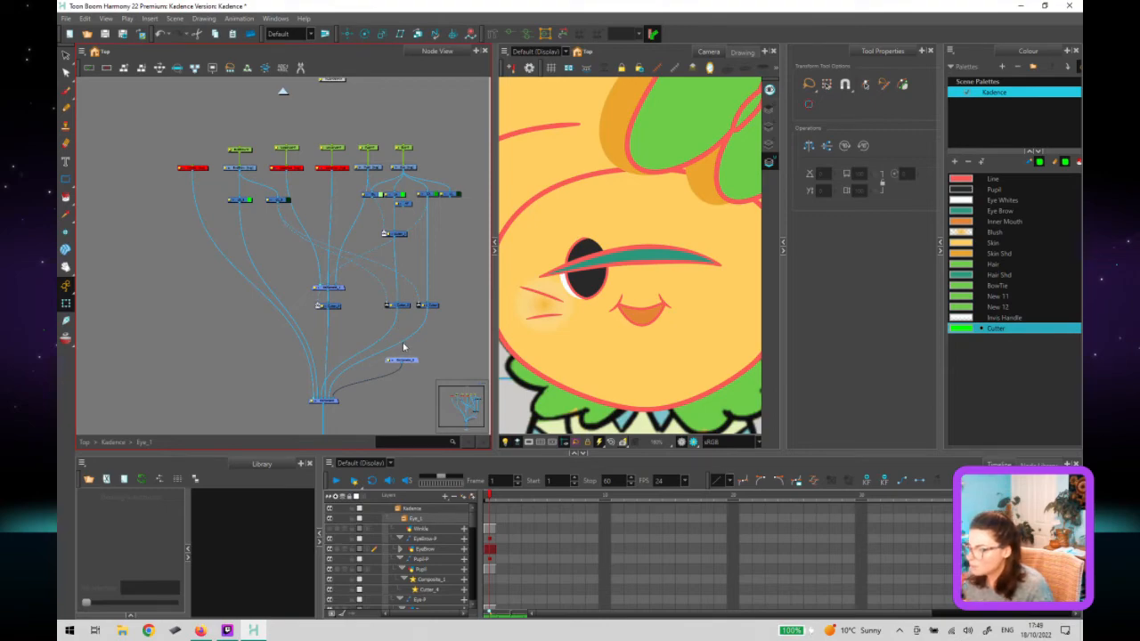
drag(427, 310, 401, 357)
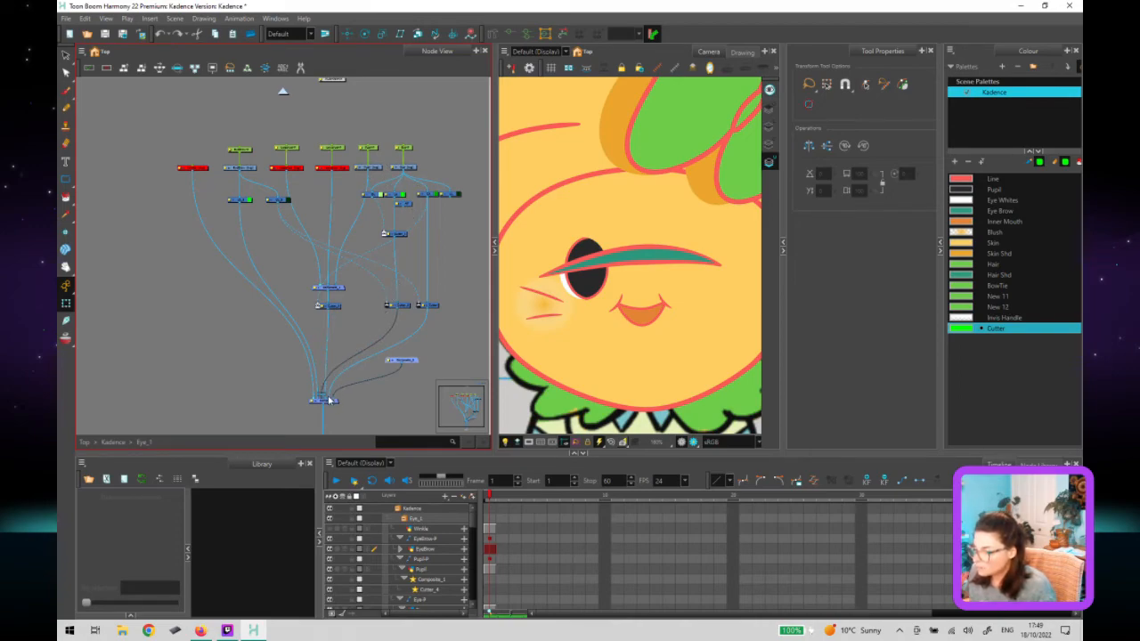
drag(330, 400, 403, 358)
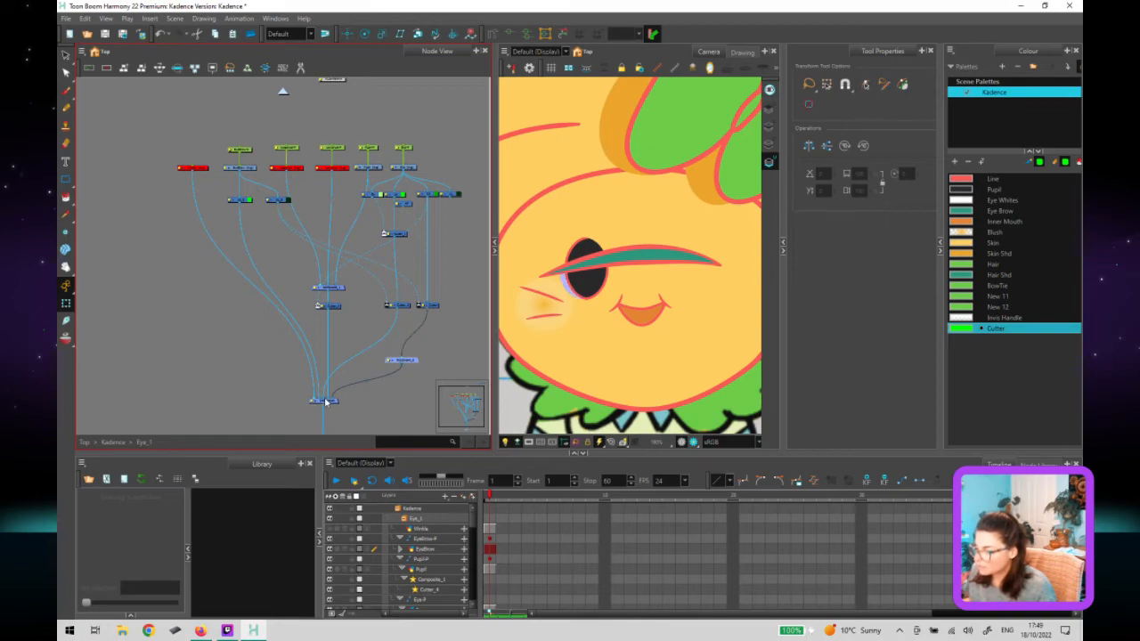
drag(325, 402, 394, 359)
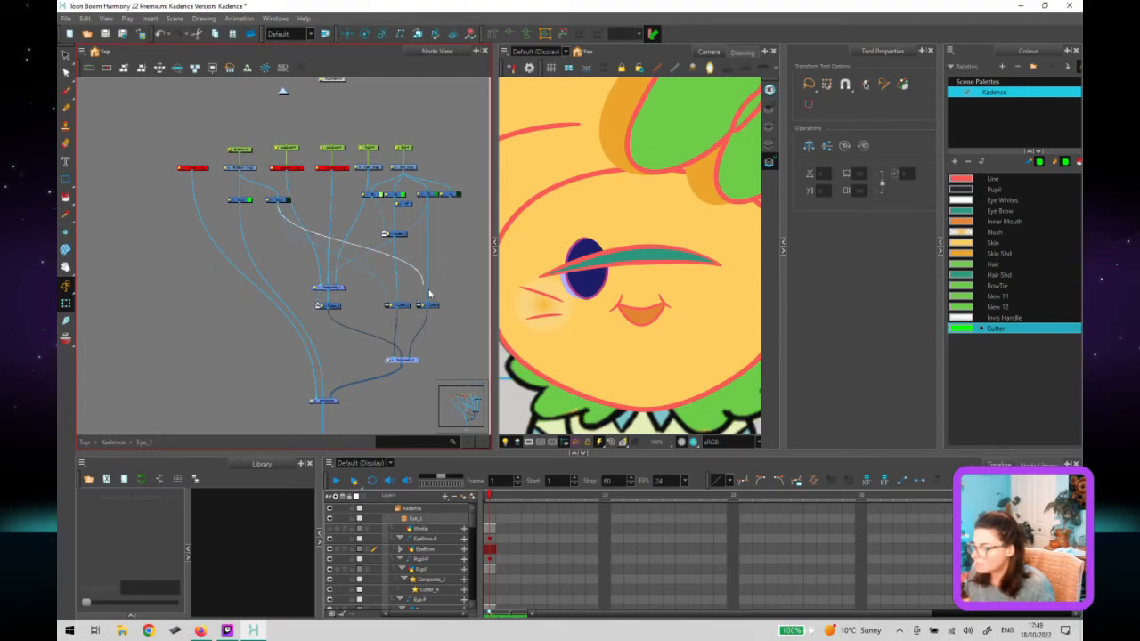
Delete one redundant eyebrow cutter and insert the other between the new and final composites, with the EyeBrow Underlay node as its matte.
key(Delete)
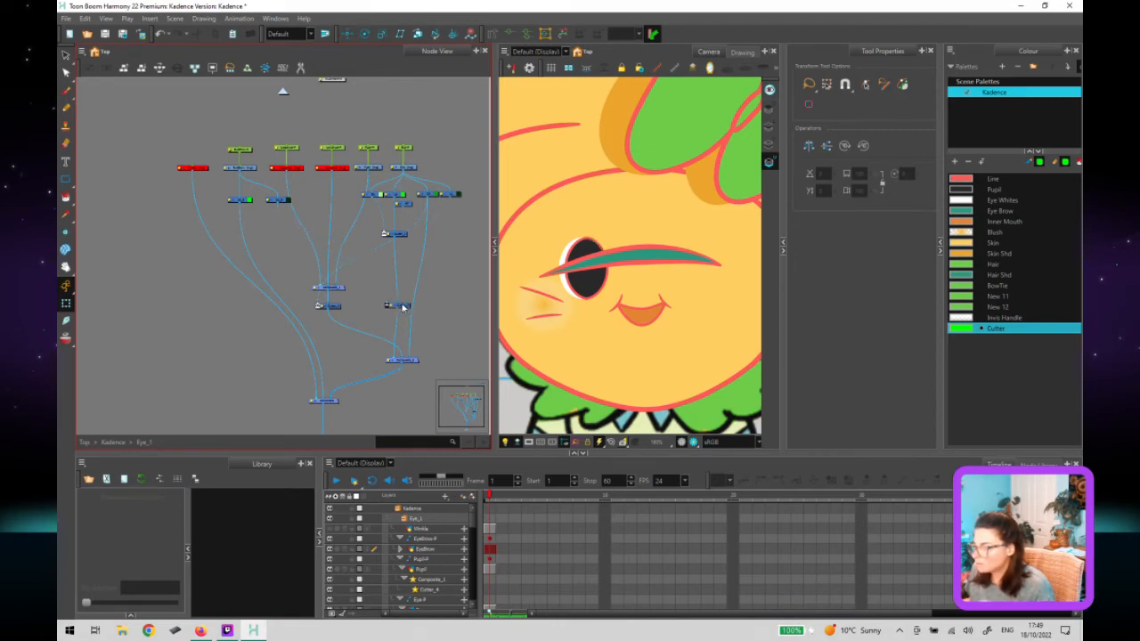
drag(391, 304, 383, 382)
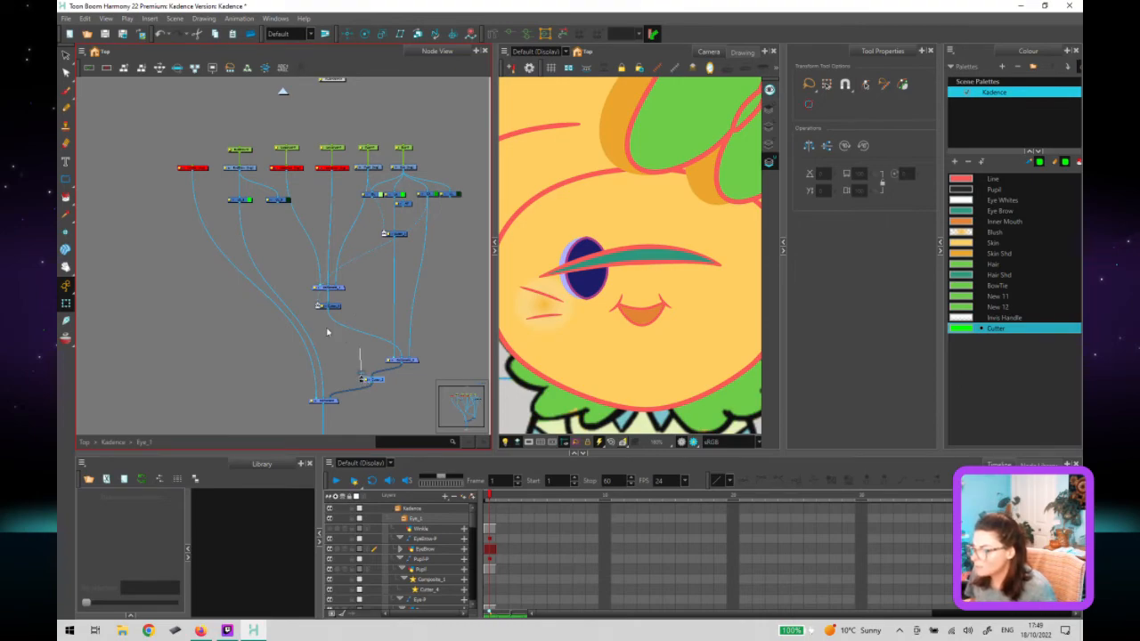
drag(359, 370, 279, 203)
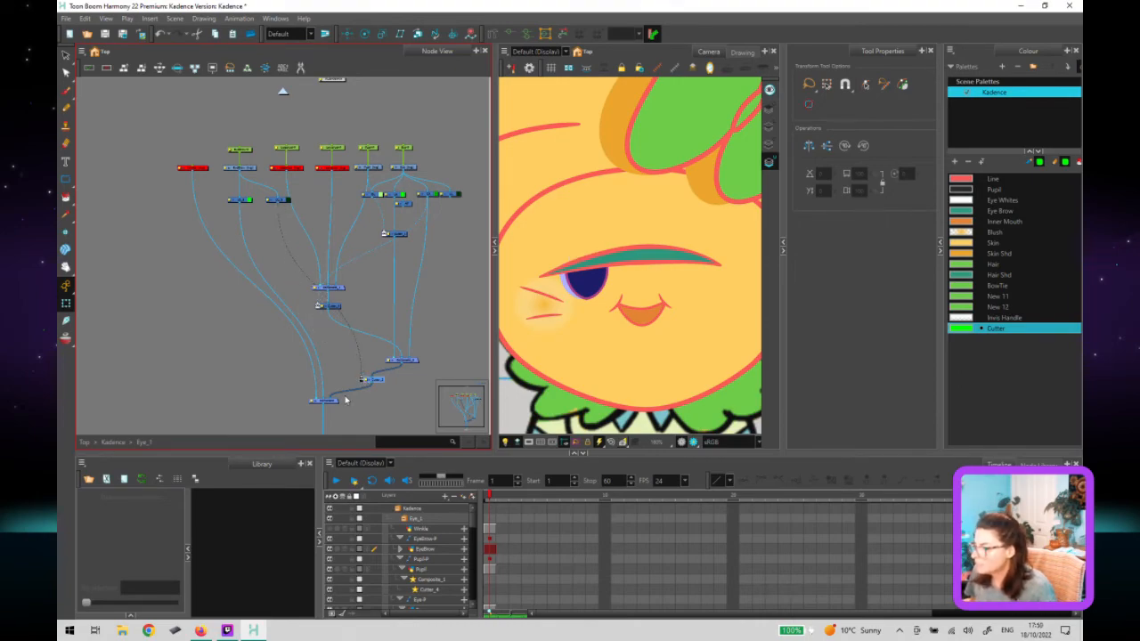
drag(389, 386, 410, 389)
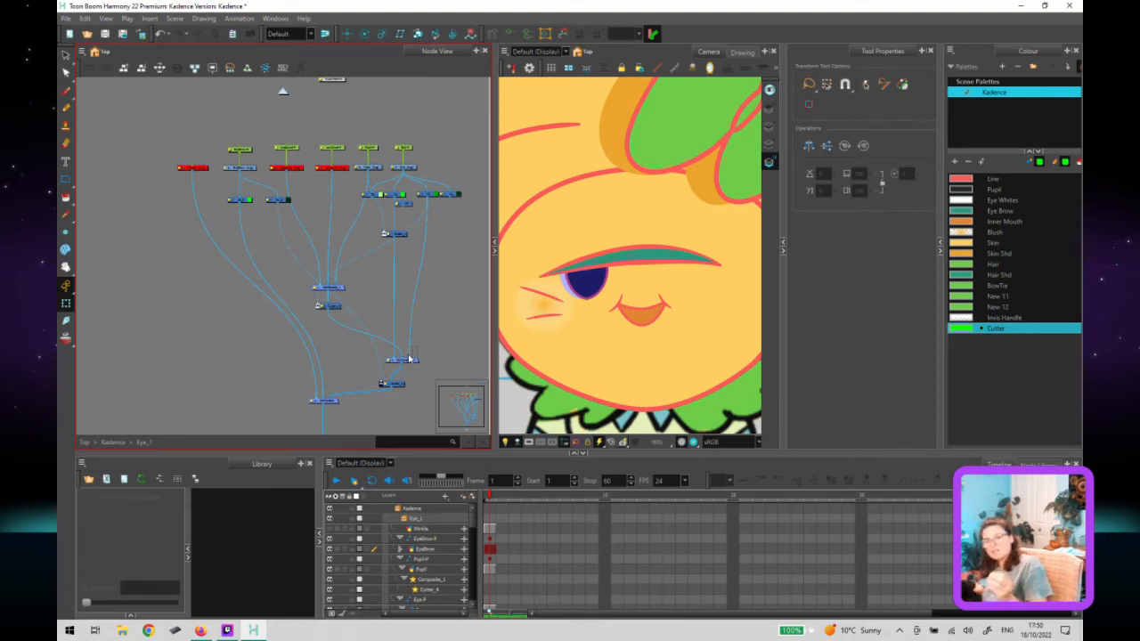
Move the new composite and its eyebrow cutter up, closer to the pupil's cutter, to tidy the node layout.
drag(409, 357, 410, 358)
drag(356, 283, 341, 324)
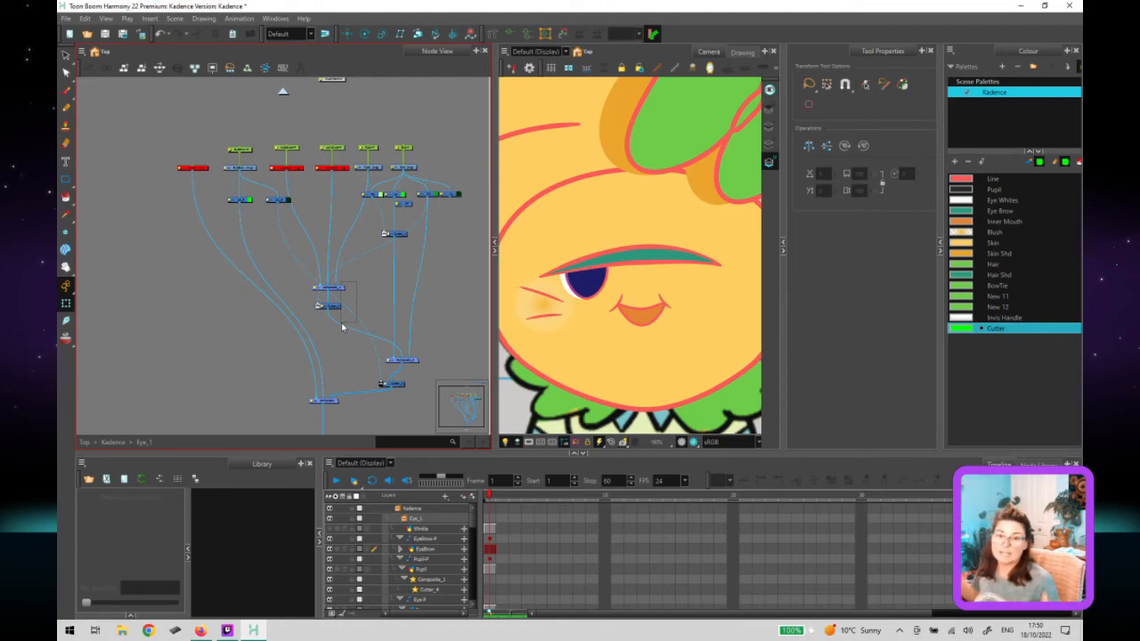
drag(342, 326, 342, 326)
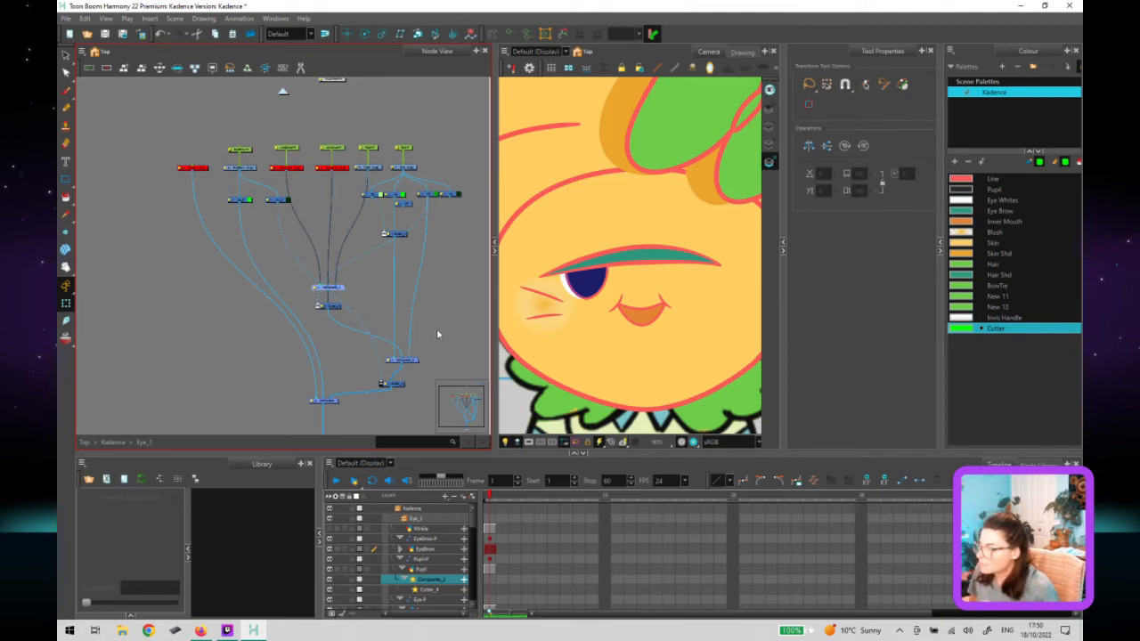
drag(379, 410, 408, 311)
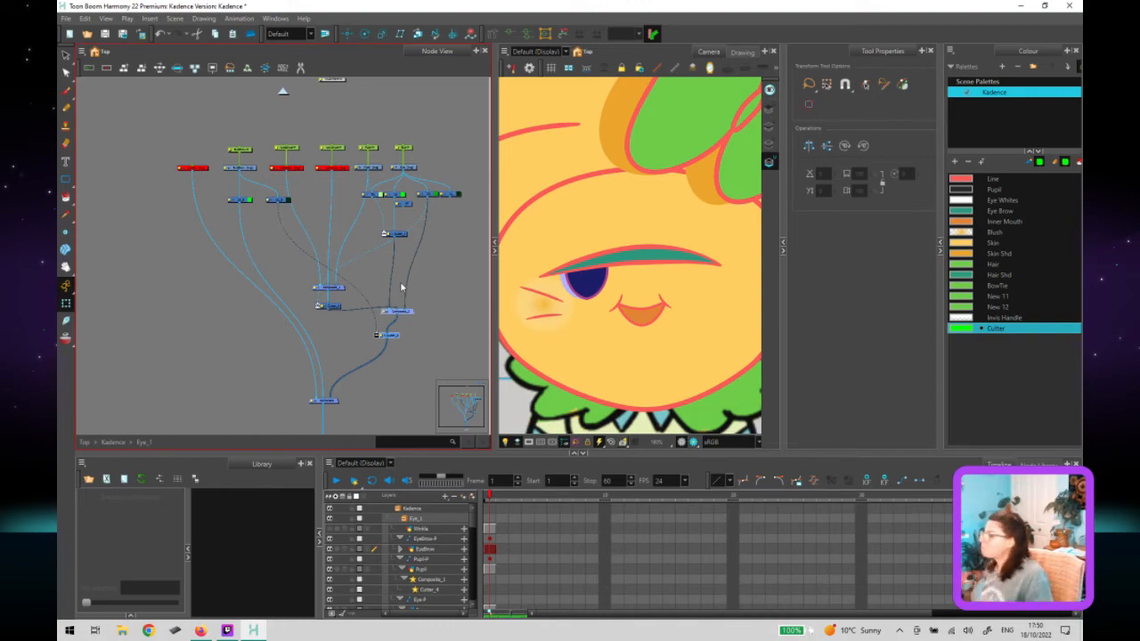
click(415, 315)
mouse_move(404, 313)
mouse_down()
mouse_move(394, 351)
mouse_move(397, 324)
mouse_up()
Rename the new Composite_2 node as Eye_Composite.
double_click(397, 324)
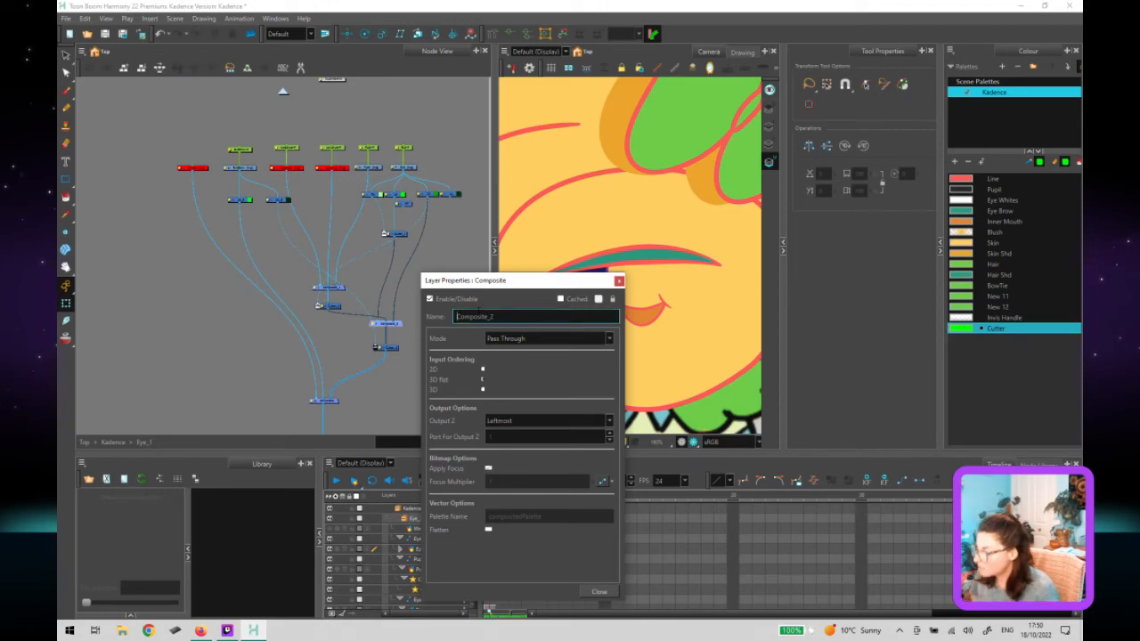
key(Caps_Lock)
text(E)
key(Caps_Lock)
text(ye_)
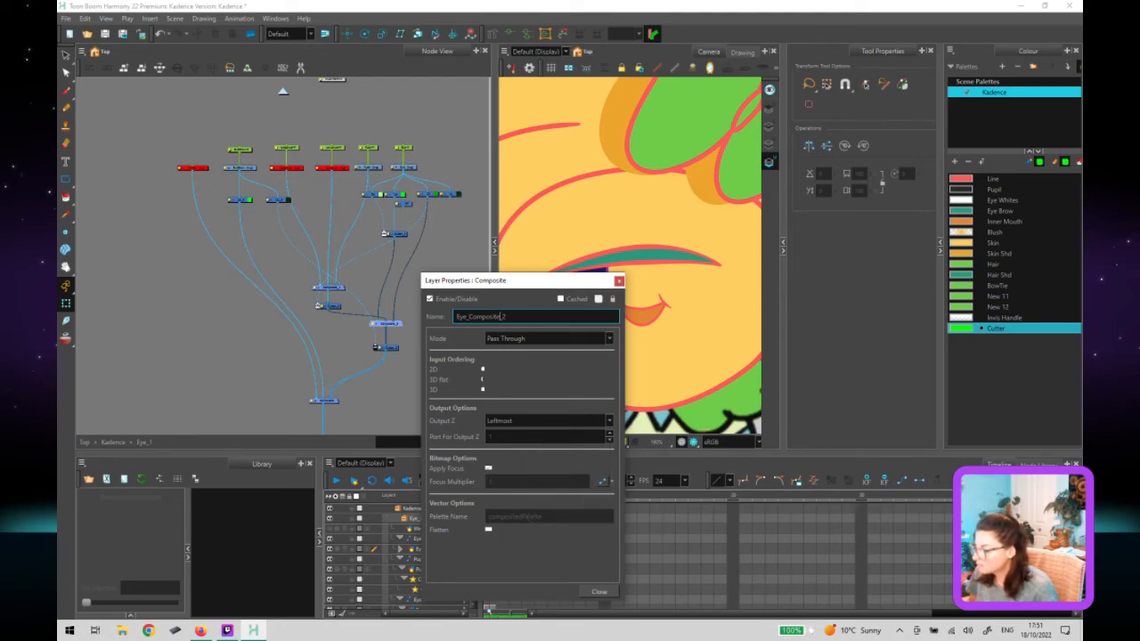
key(Return)
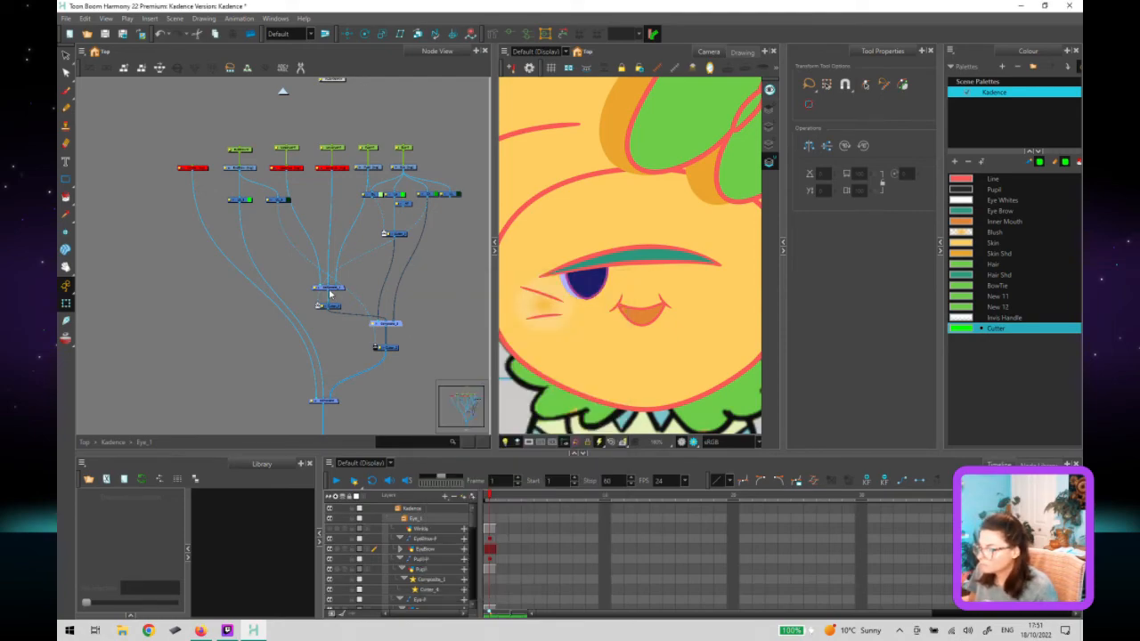
Rename the Composite_1 node as Pupil_Composite and close its properties.
double_click(318, 288)
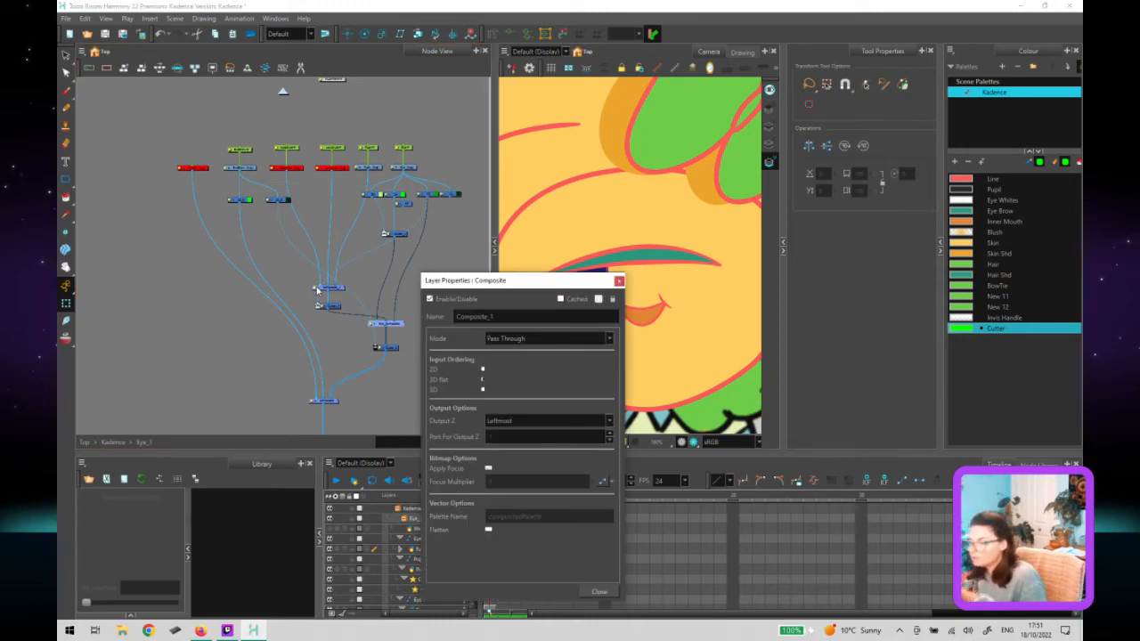
click(491, 316)
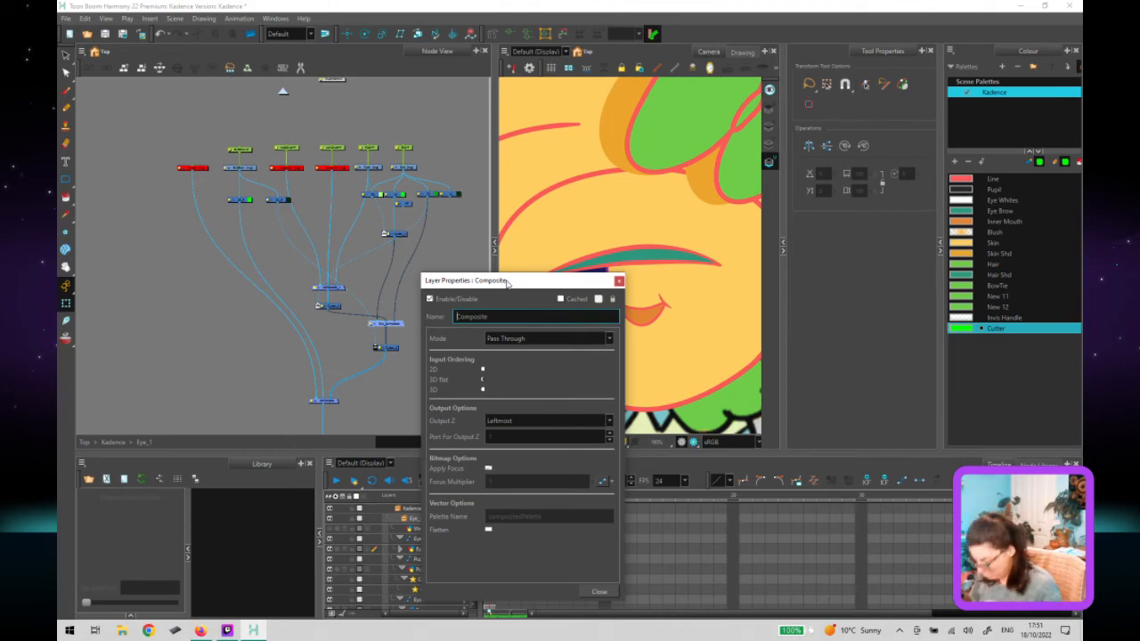
text(E)
text(upil)
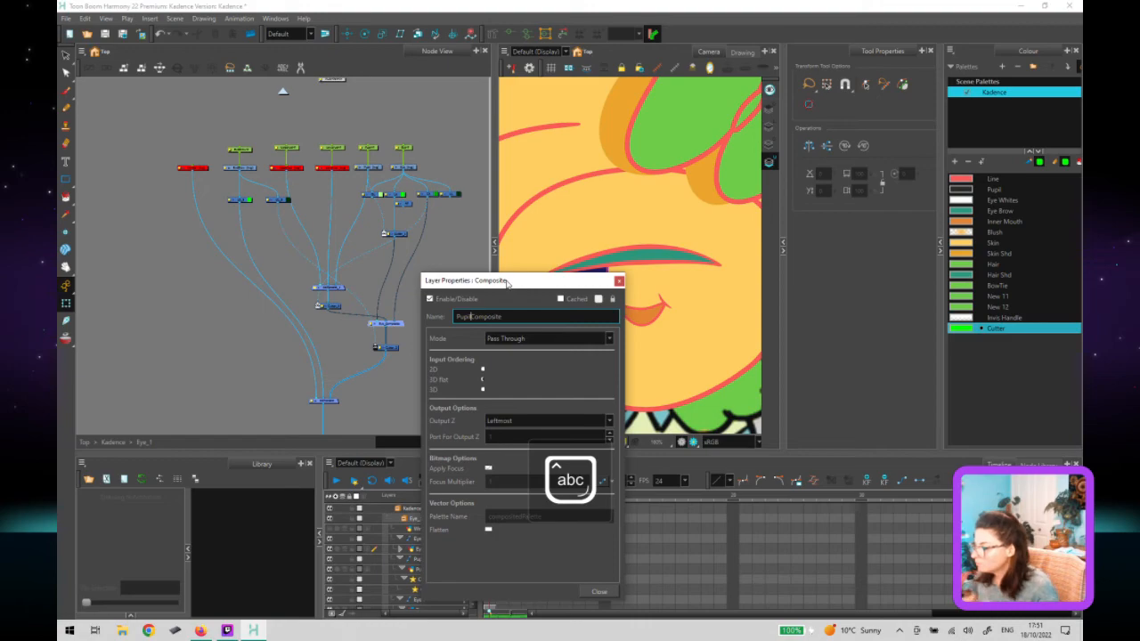
click(618, 280)
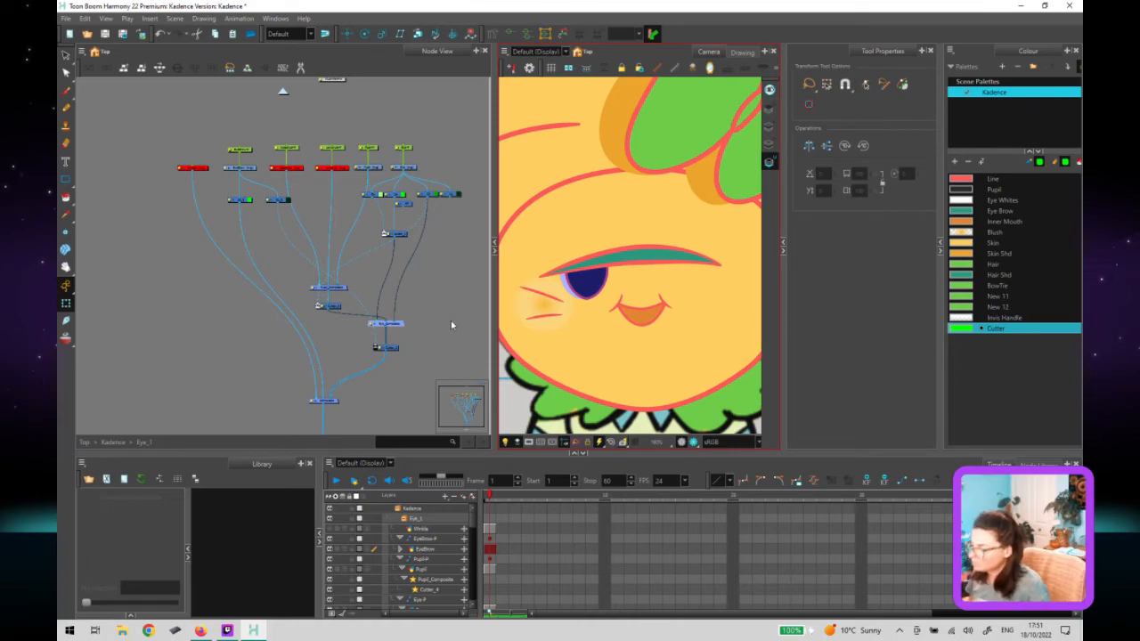
Save the scene and move the EyeBrow Underlay node close beside the eyebrow's Colour Art node.
click(368, 262)
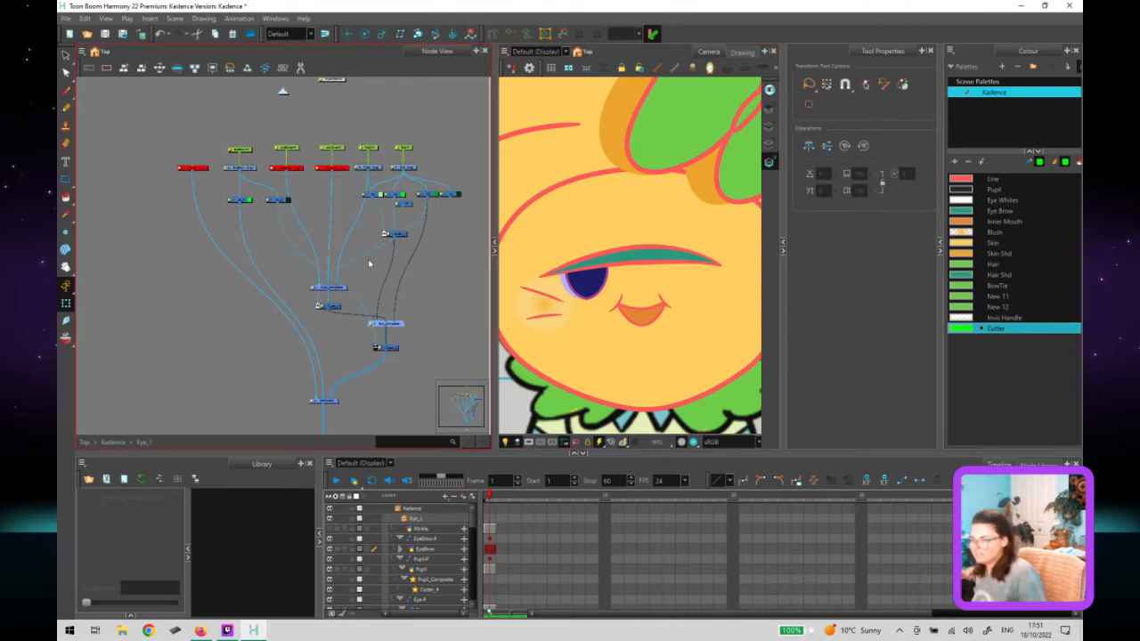
click(375, 247)
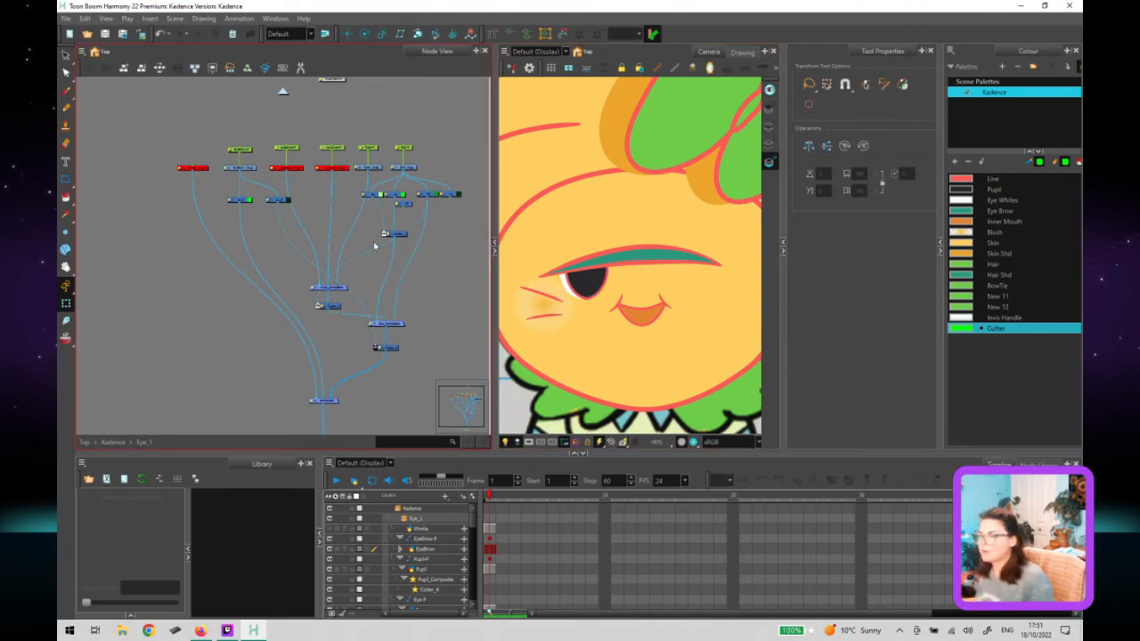
click(273, 203)
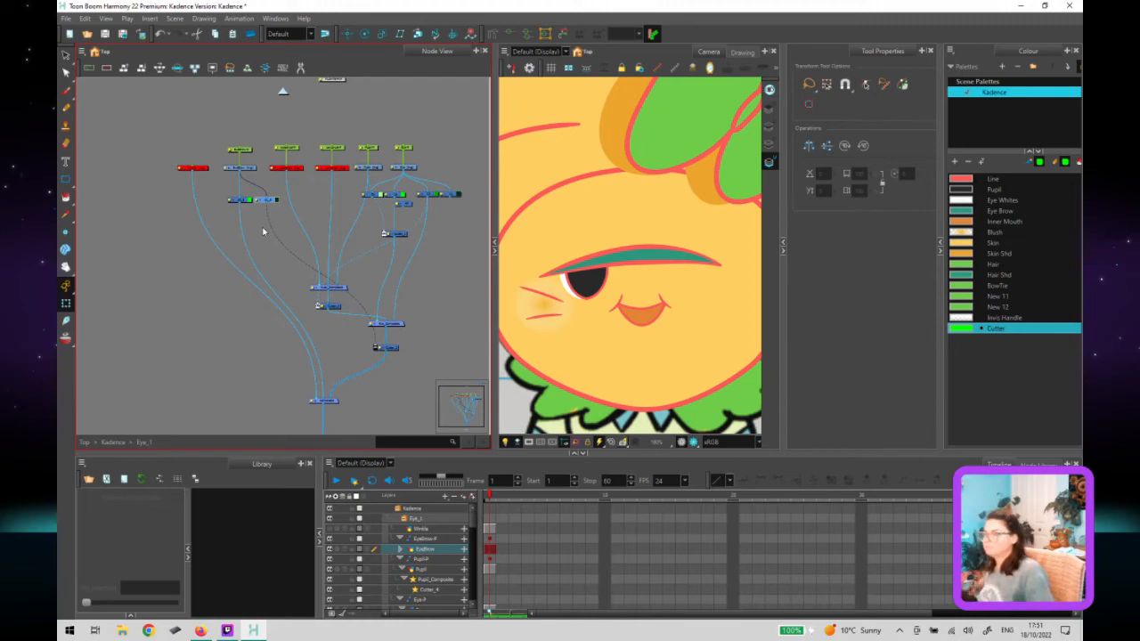
Select the EyeBrow peg and raise the eyebrow above the eye to test the cutter.
click(407, 336)
drag(259, 136, 246, 158)
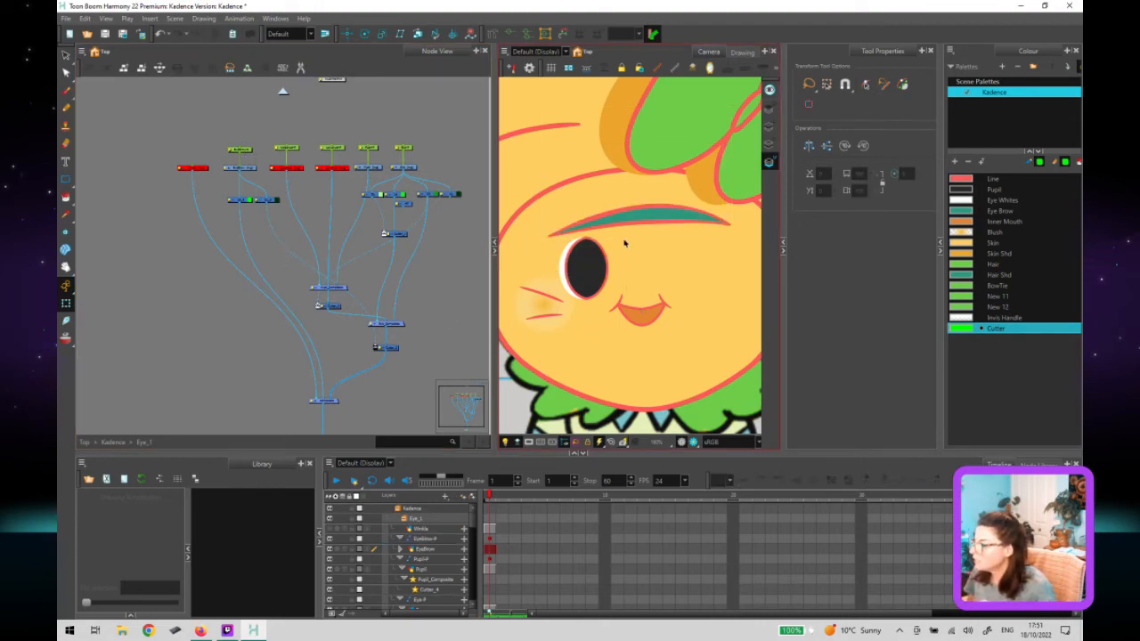
click(390, 184)
Enable the disabled Wrinkle drawing node so its shape shows under the eye.
click(181, 188)
click(191, 168)
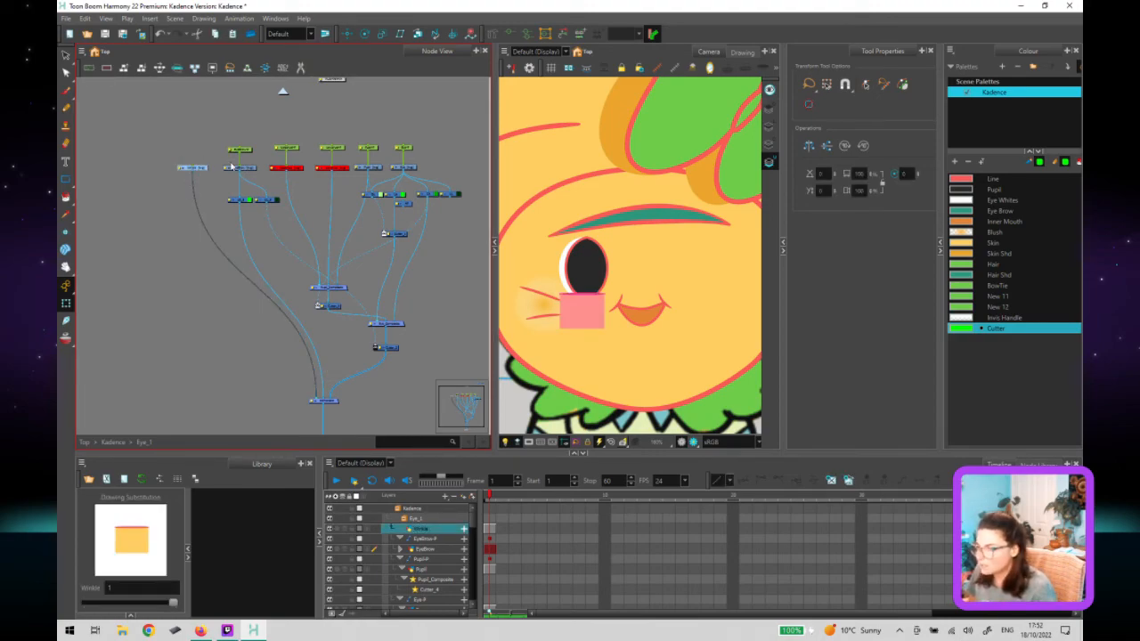
click(217, 185)
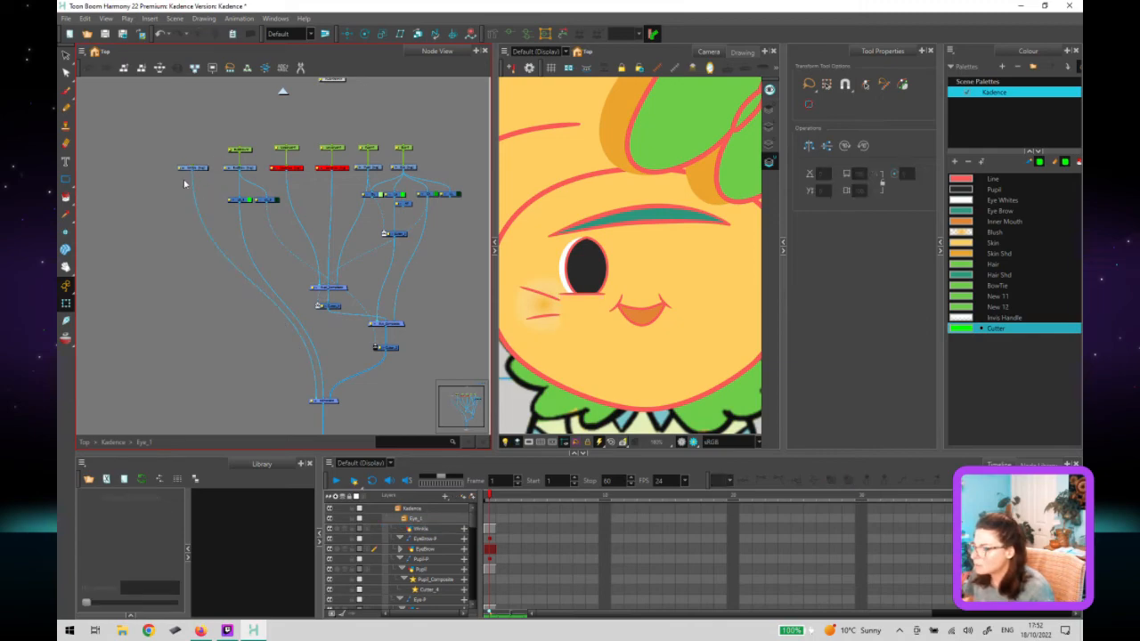
Inspect the Wrinkle drawing's line and skin-coloured patch below the eye on its Line Art layer.
click(180, 169)
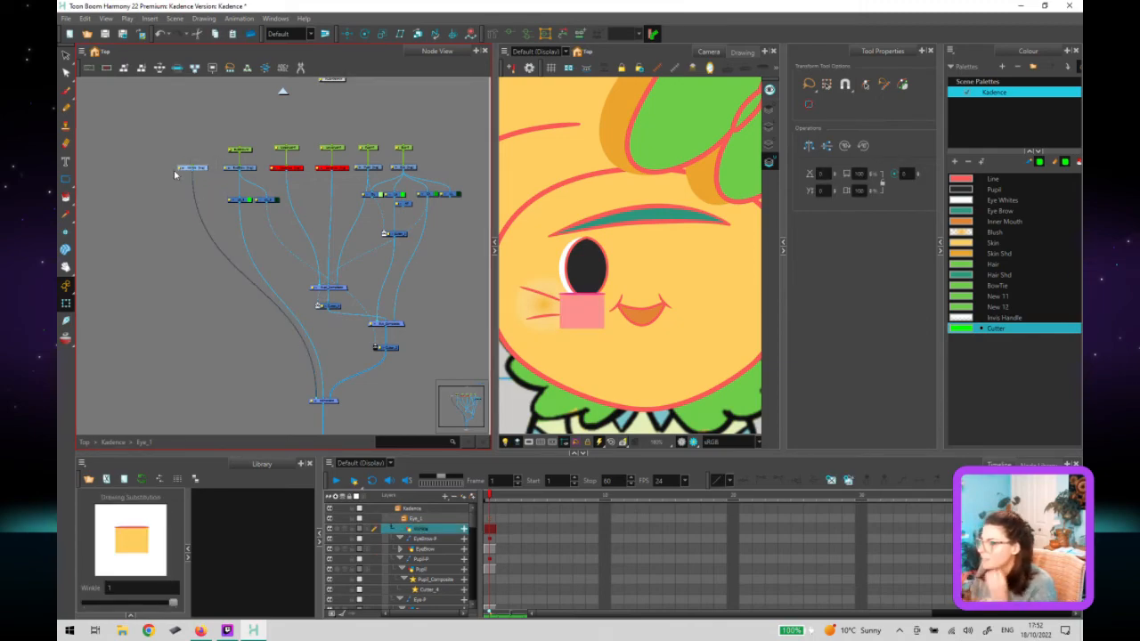
click(214, 190)
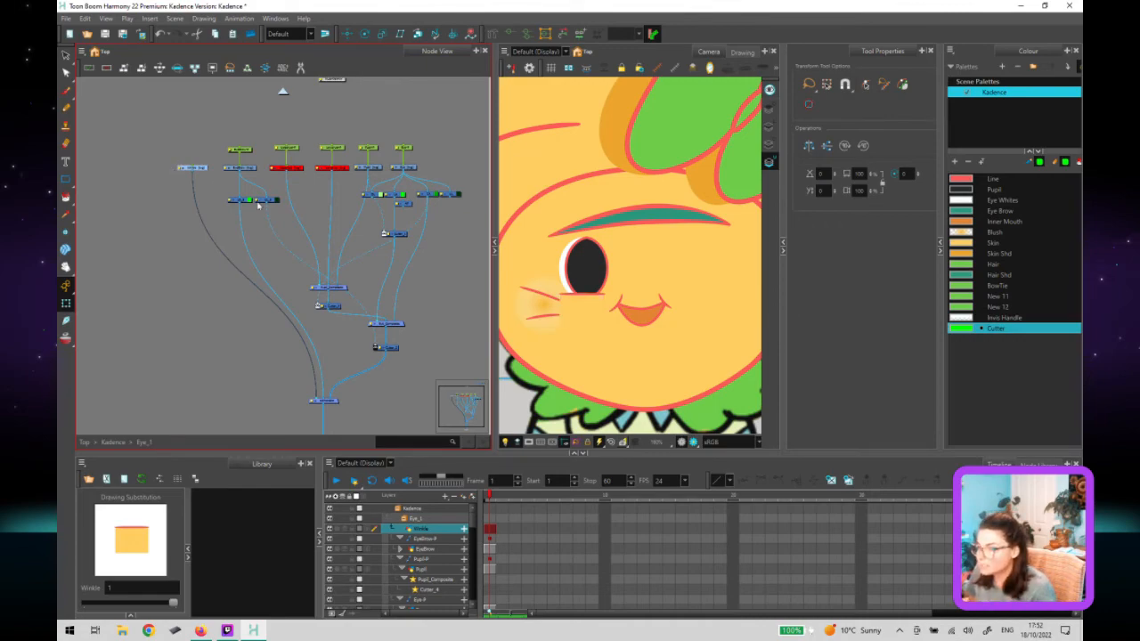
click(583, 320)
click(581, 314)
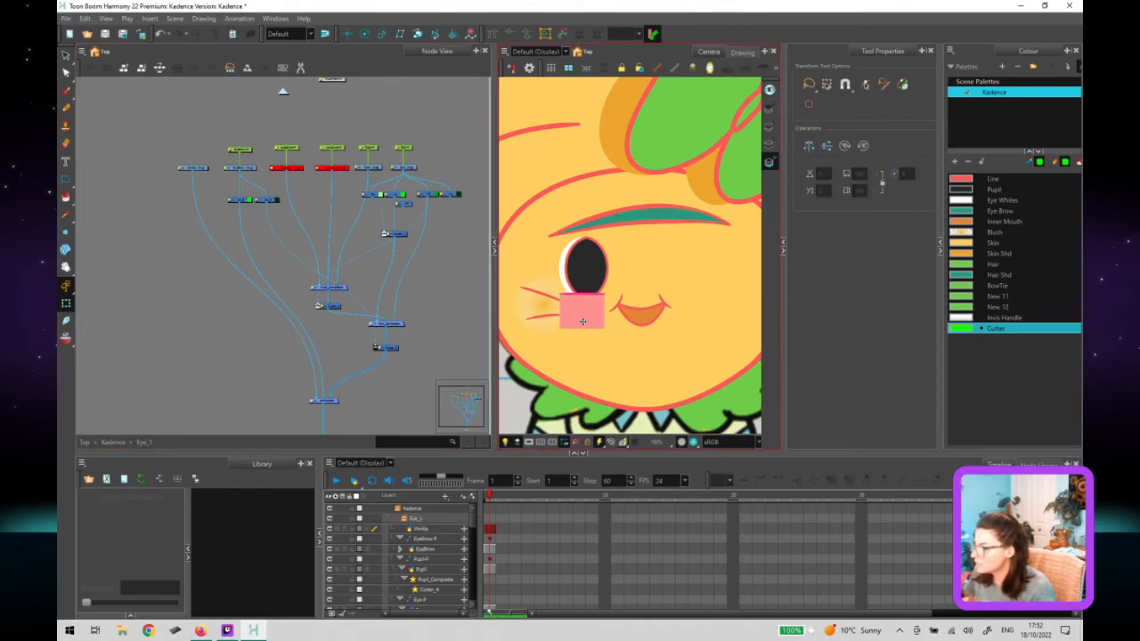
key(alt+s)
scroll(582, 312, down, 2)
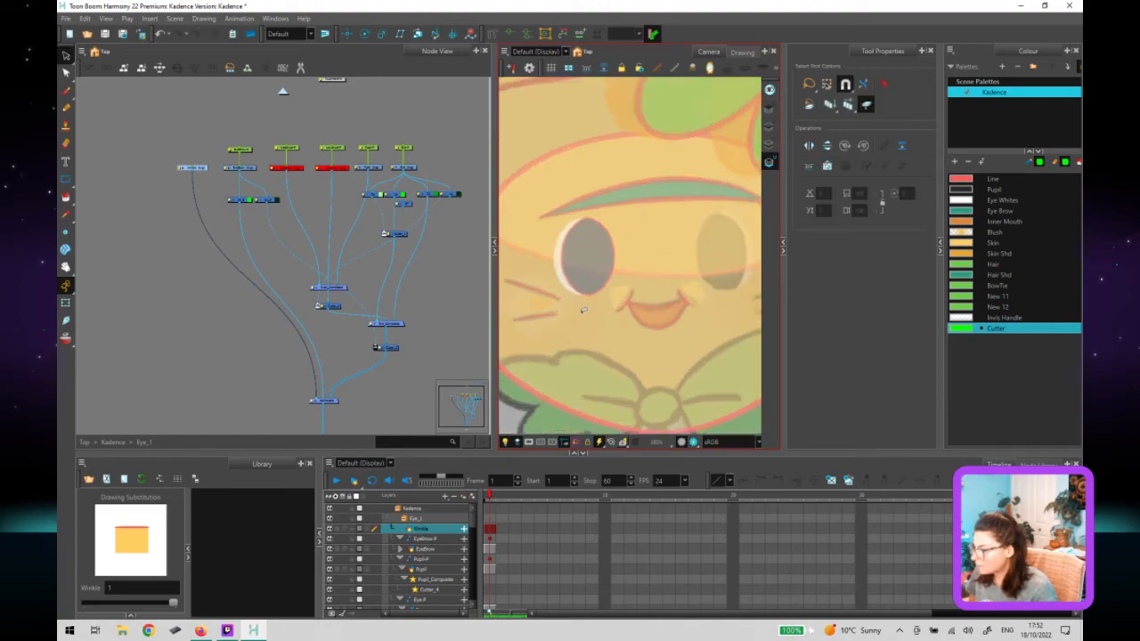
scroll(582, 311, up, 6)
click(769, 126)
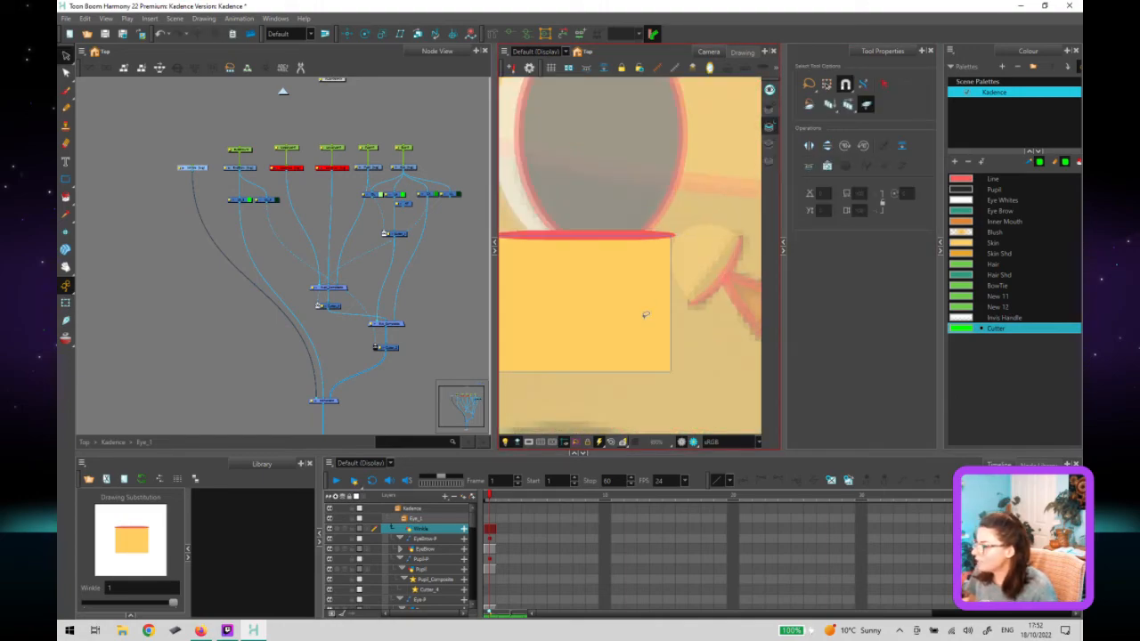
scroll(644, 311, down, 1)
click(623, 312)
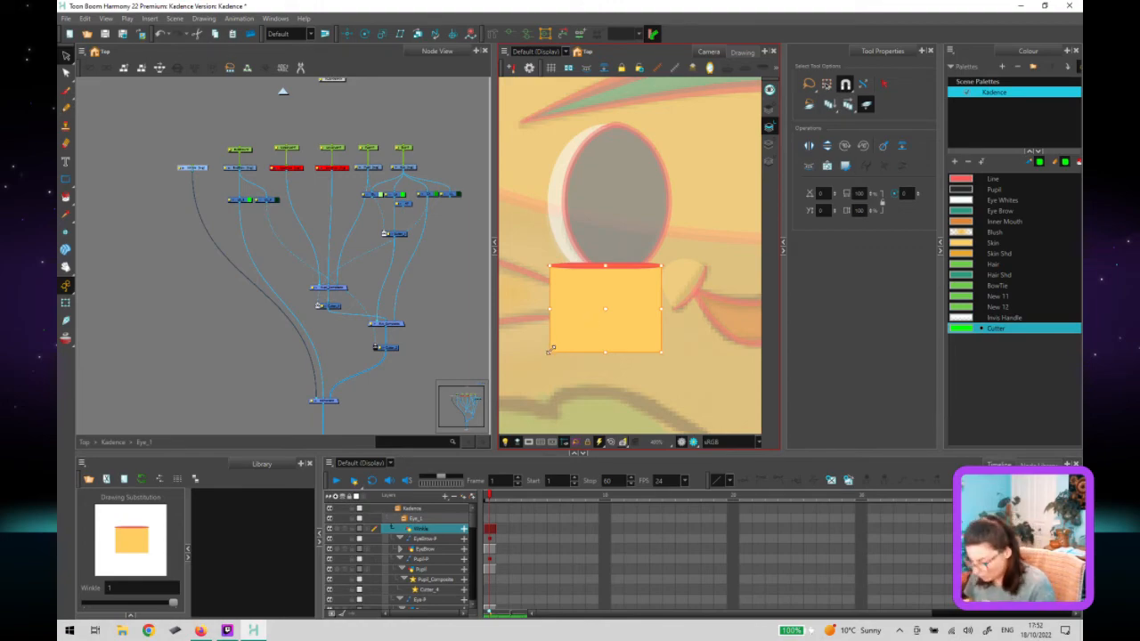
key(shift+t)
click(460, 342)
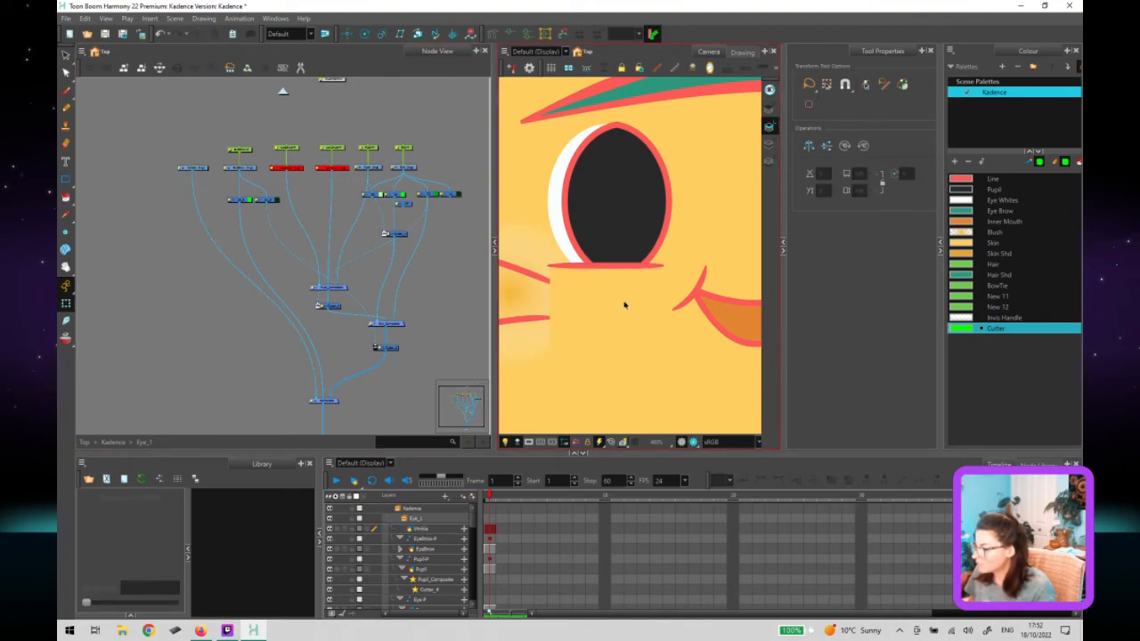
scroll(623, 302, down, 2)
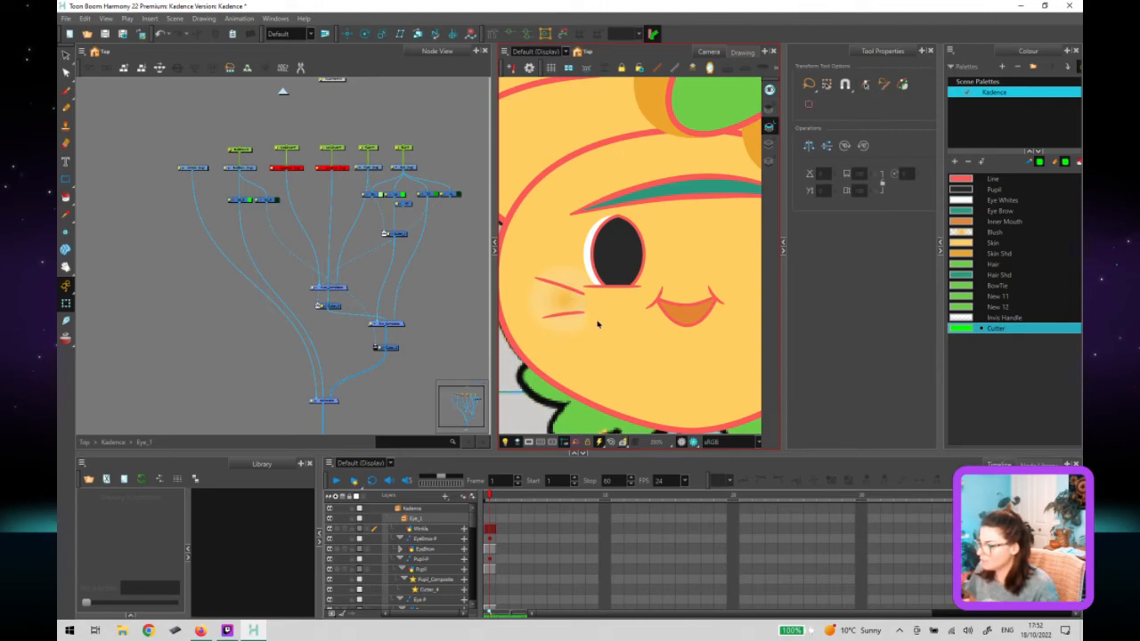
Move the Wrinkle drawing's rectangular fill from its Line Art layer to the Underlay layer and recolour it with the Cutter swatch.
click(598, 322)
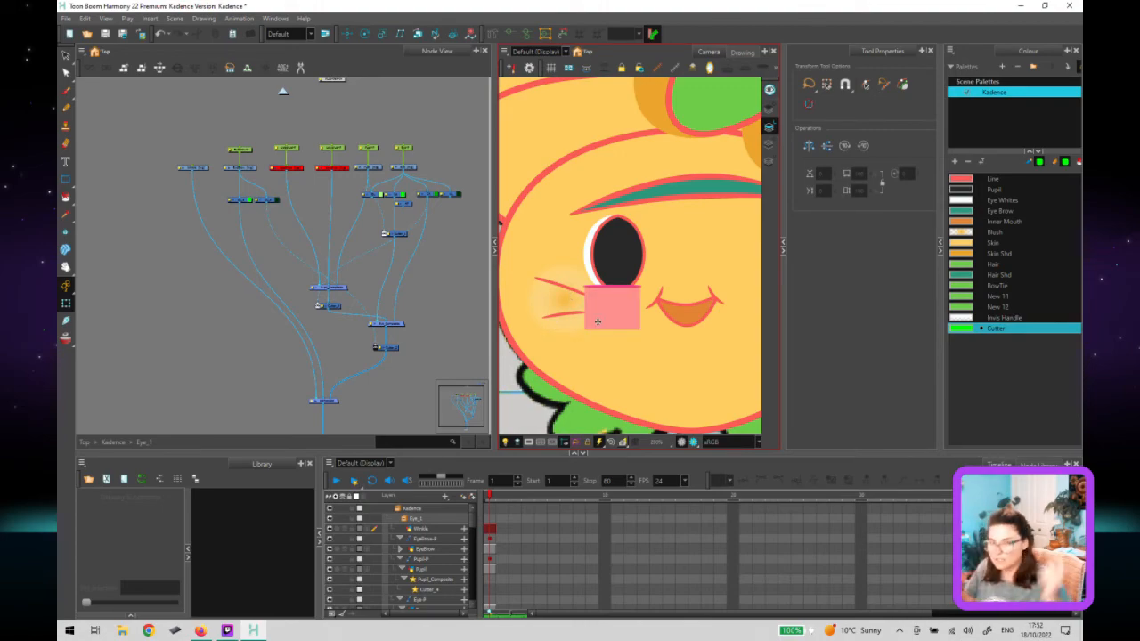
click(613, 318)
double_click(613, 314)
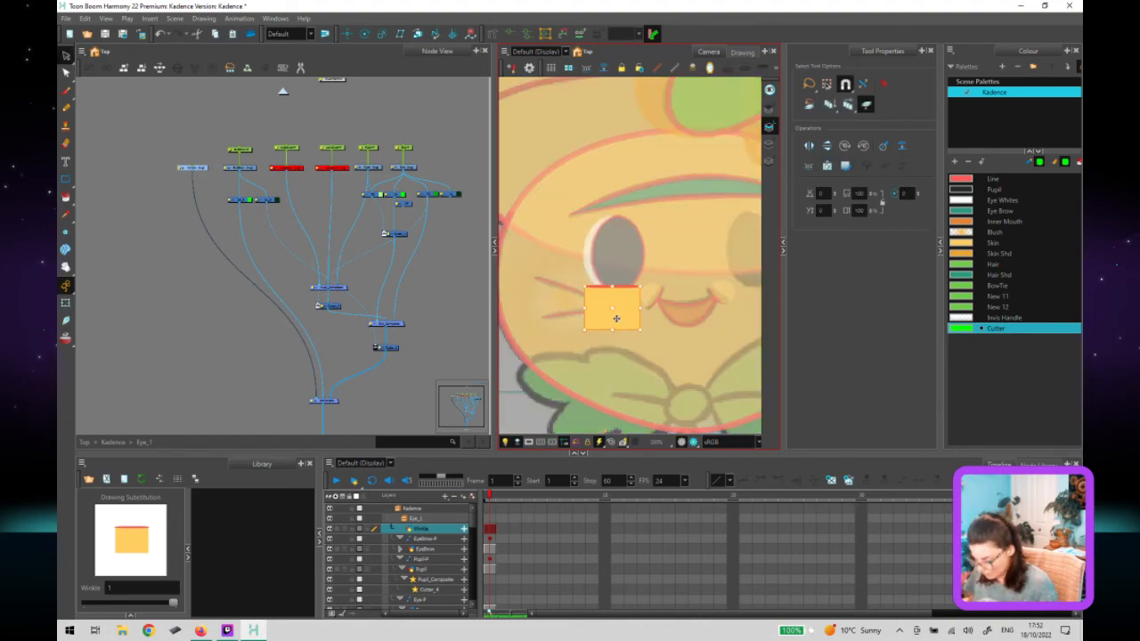
key(Delete)
click(769, 162)
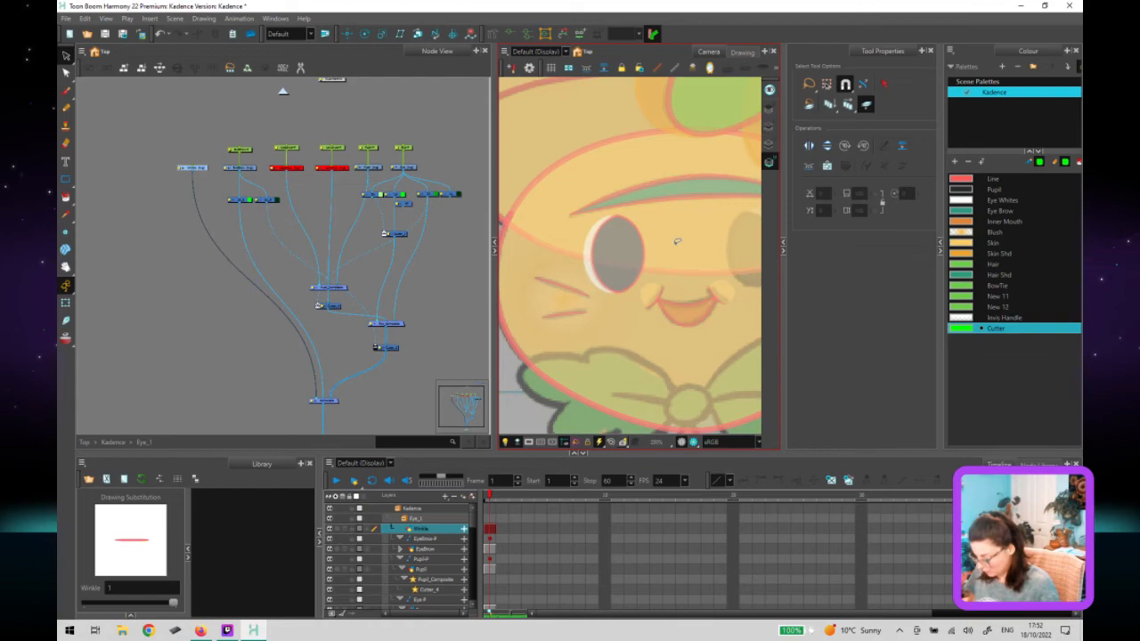
key(ctrl+v)
click(1007, 329)
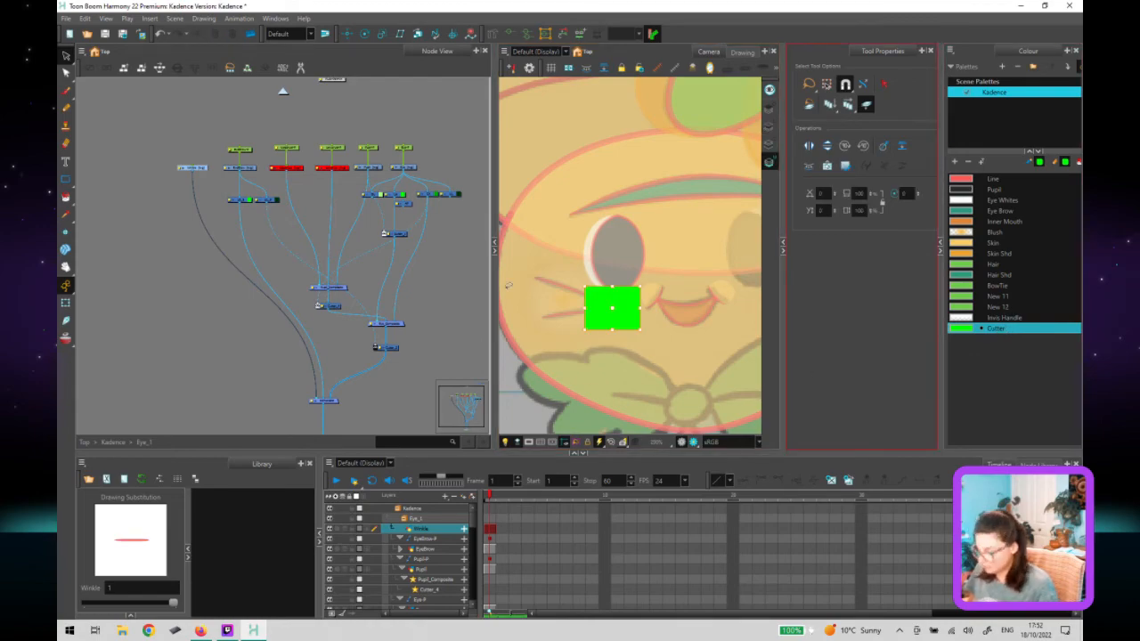
double_click(507, 287)
Duplicate the eyebrow's two art-layer nodes and connect them beneath the Wrinkle drawing node, with the first one feeding the composite.
click(276, 201)
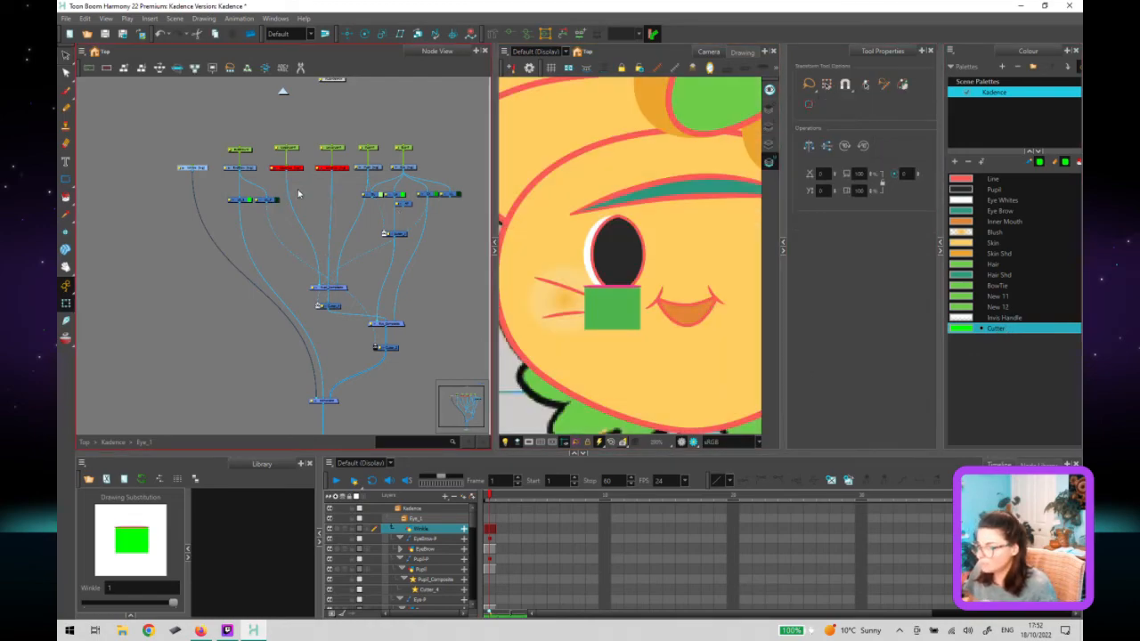
drag(298, 194, 217, 214)
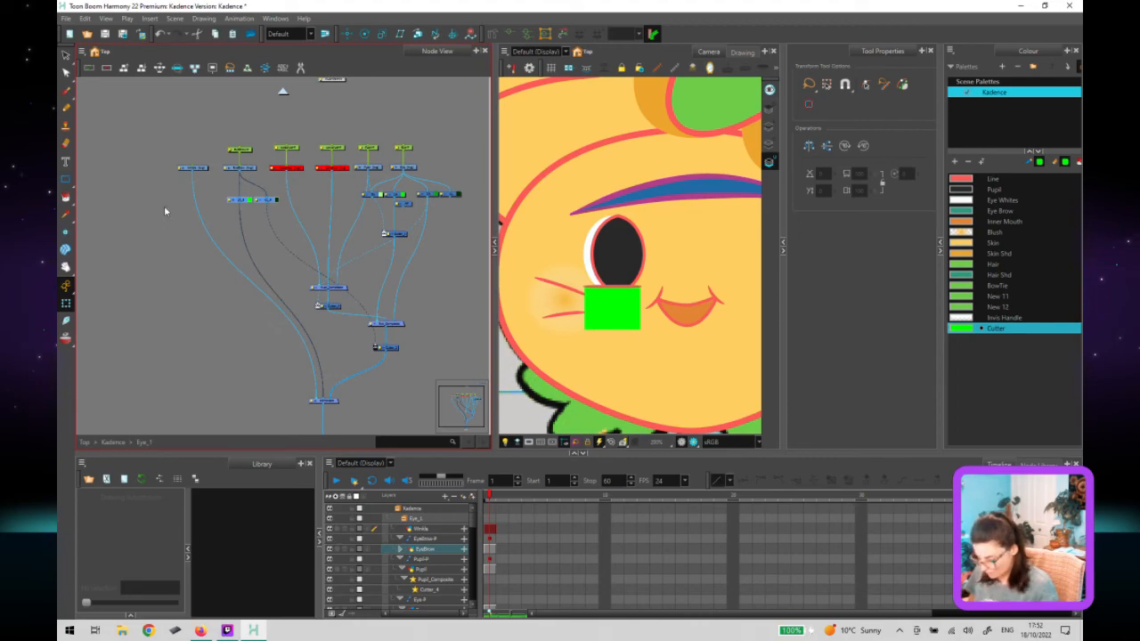
key(ctrl+v)
drag(189, 211, 191, 202)
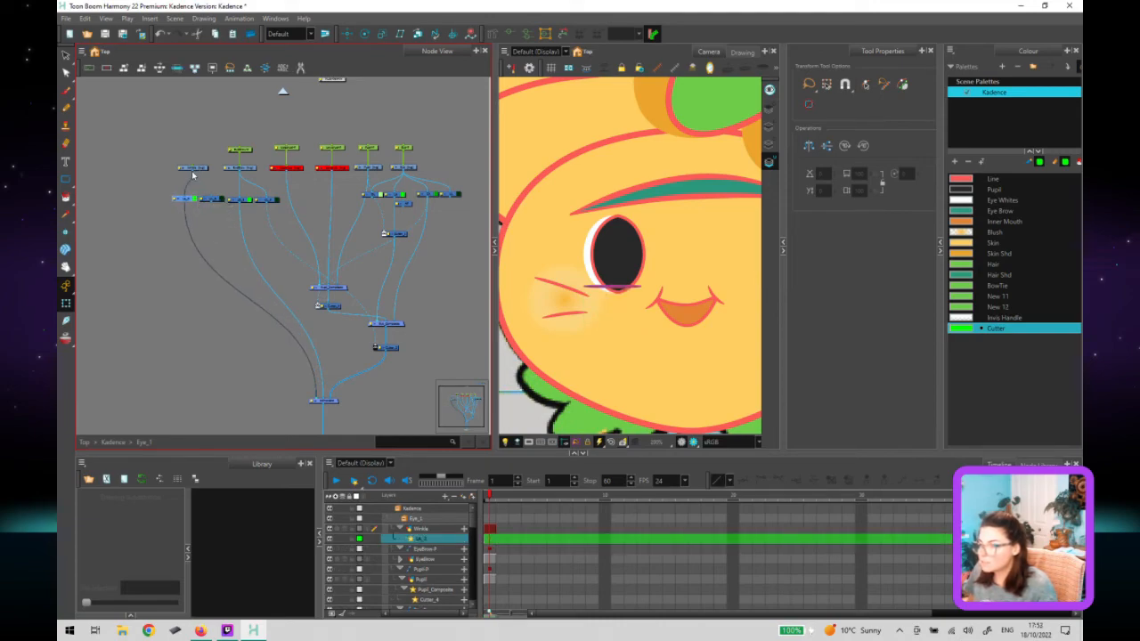
click(244, 377)
Lower the final composite node to make room, and rename the Eye_Composite node as EyeWhites_Composite.
scroll(334, 324, down, 3)
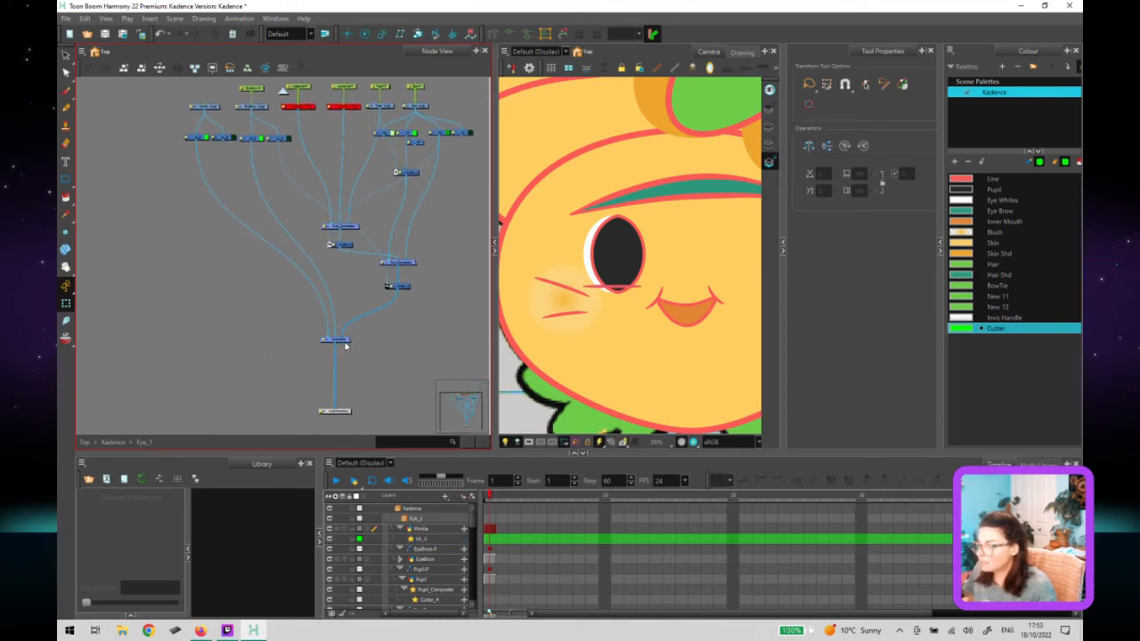
drag(346, 342, 348, 358)
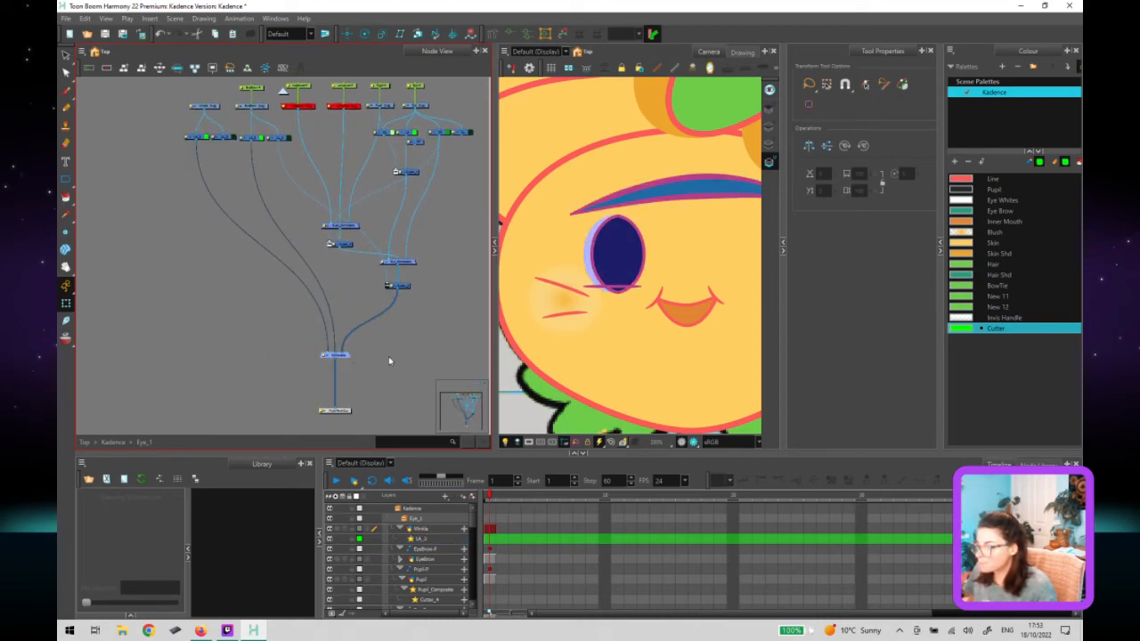
click(412, 263)
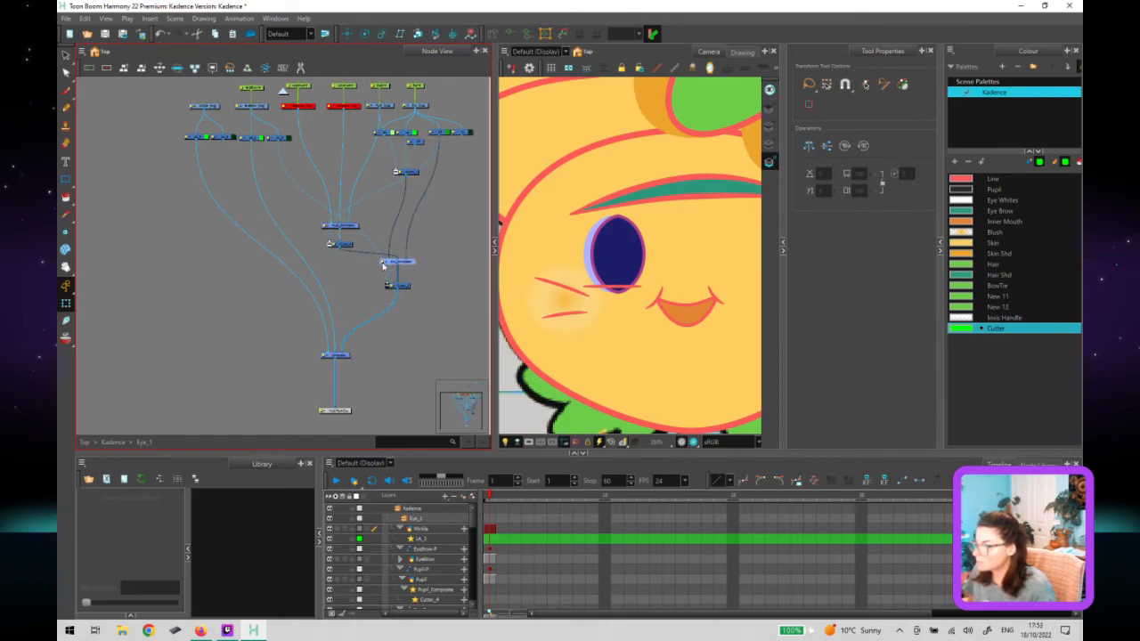
double_click(383, 263)
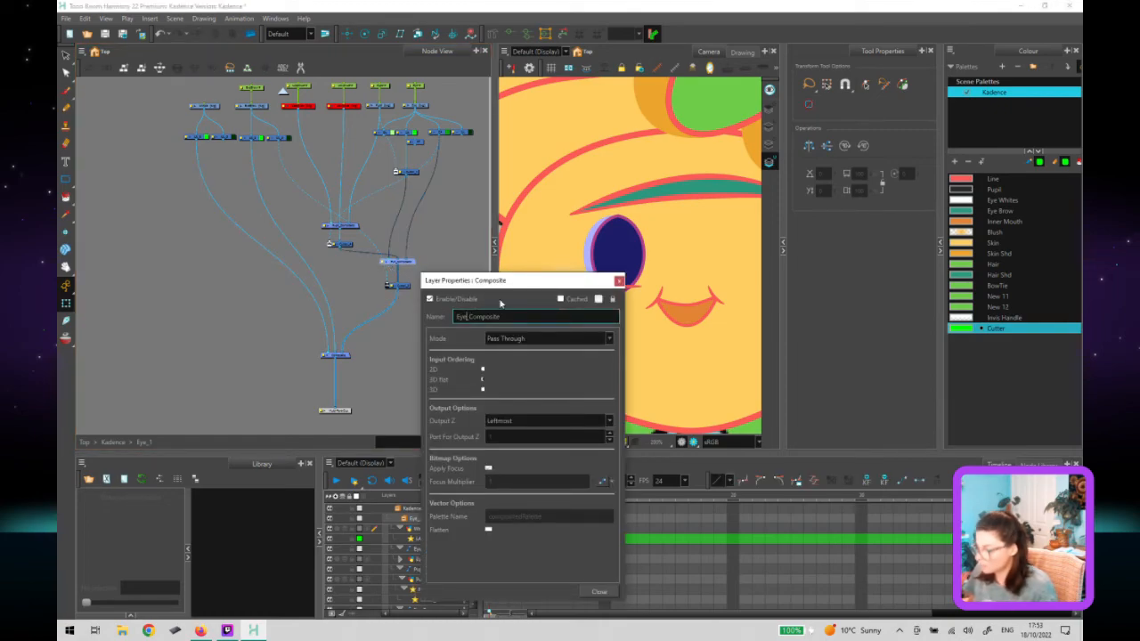
key(Caps_Lock)
text(W)
key(Caps_Lock)
text(hites)
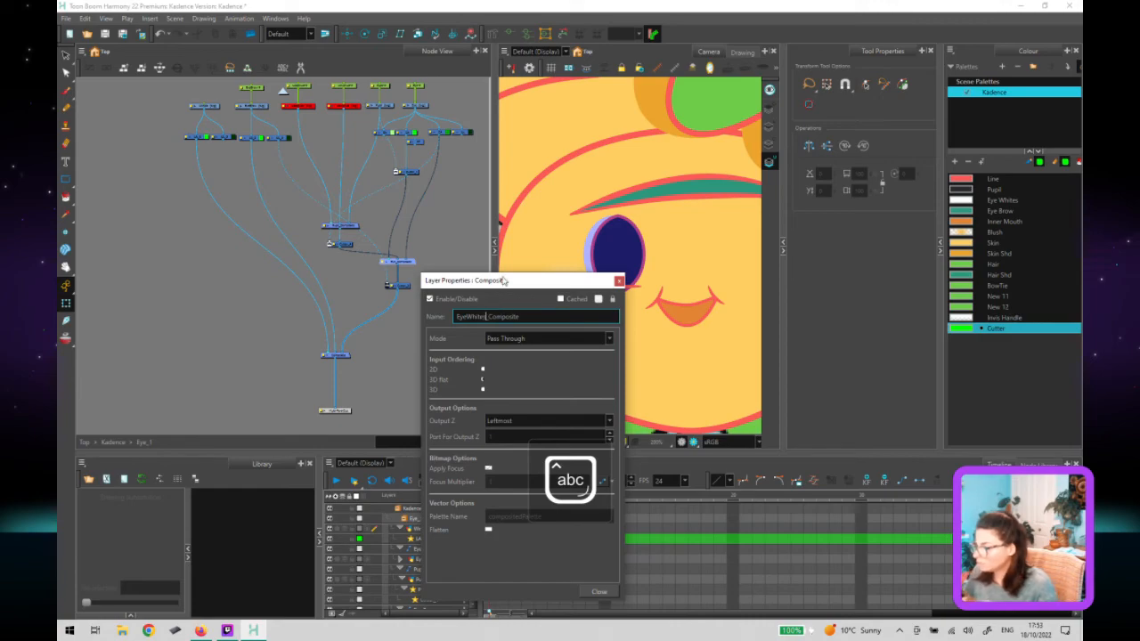
key(Return)
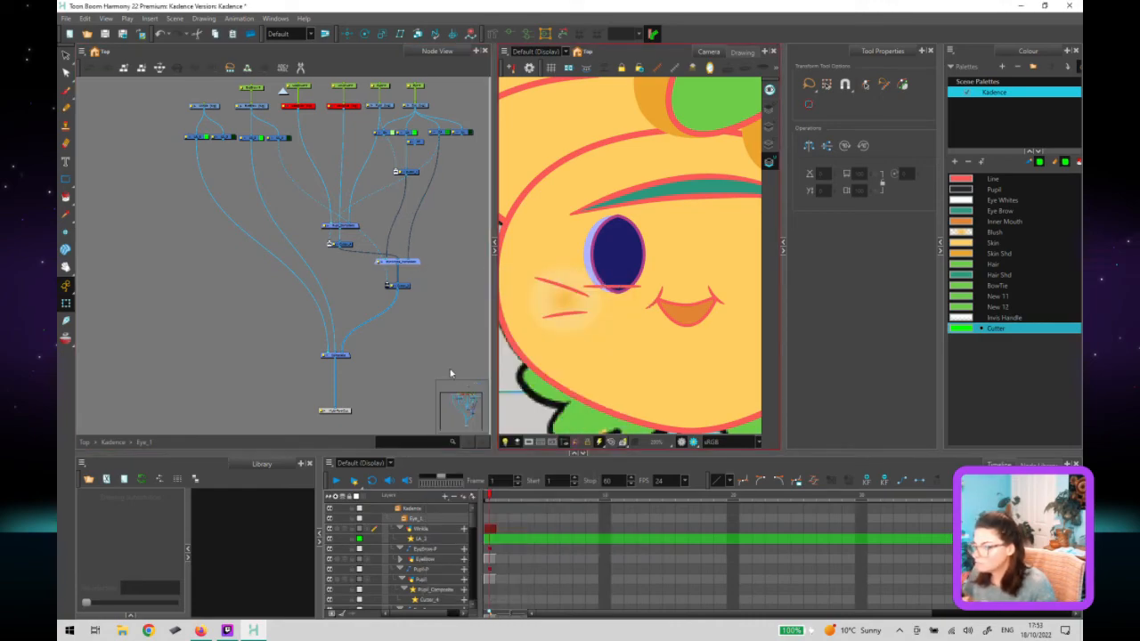
Duplicate the final composite node, insert the copy just above the group's output, and move the original composite up.
click(335, 356)
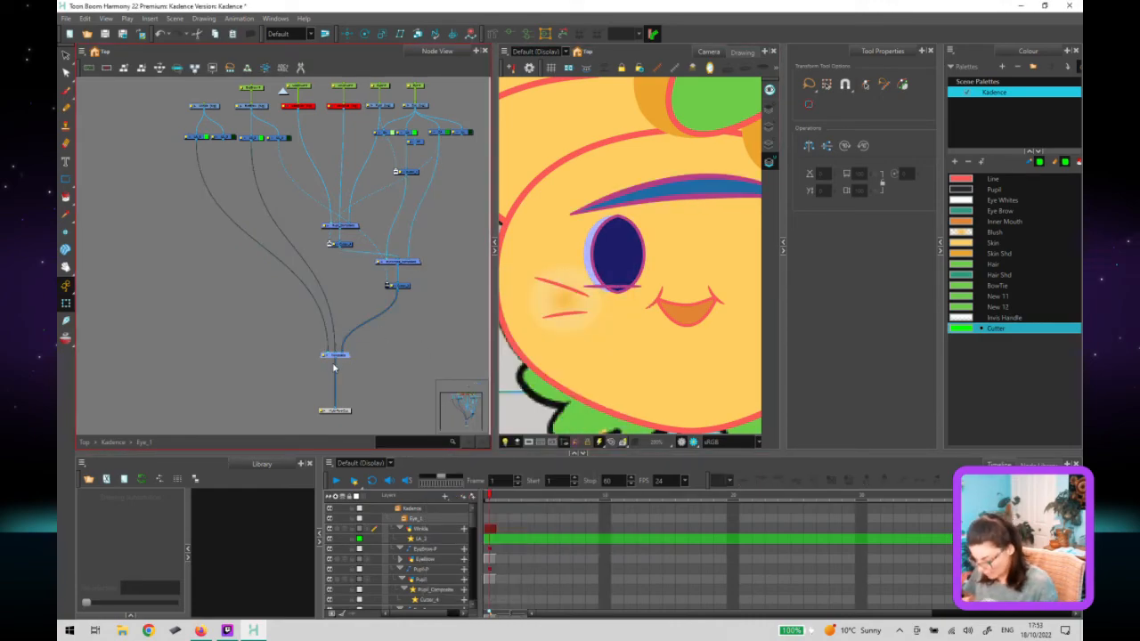
key(ctrl+v)
drag(352, 375, 348, 392)
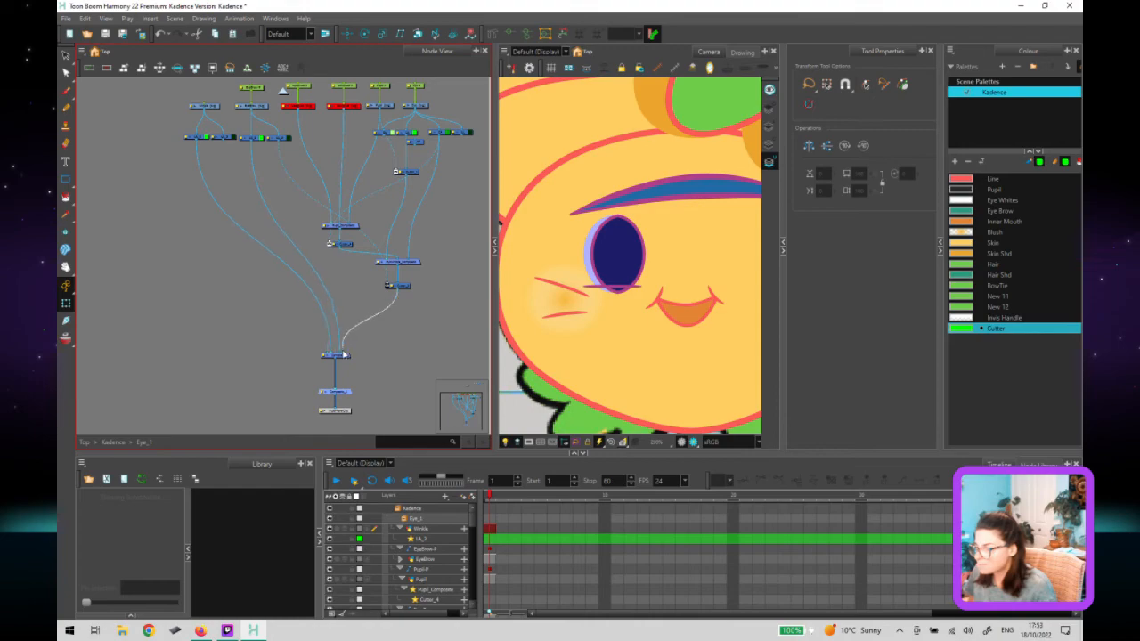
drag(346, 357, 345, 343)
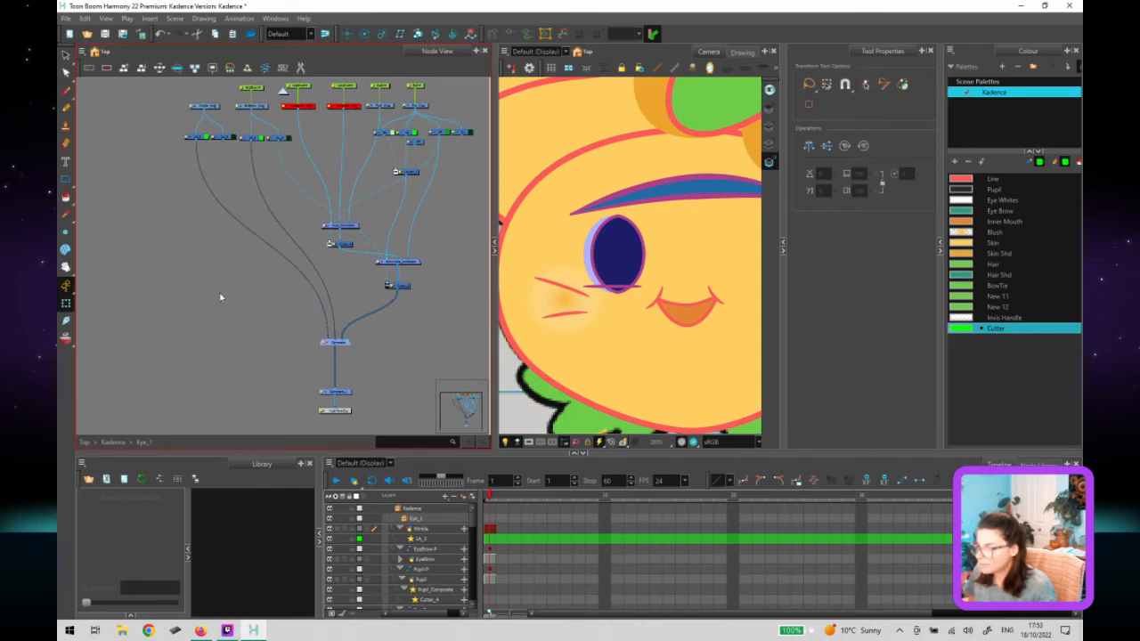
Duplicate the lowest Cutter node, insert the copy between it and the composite, and connect the wrinkle's Underlay node as its matte.
click(221, 169)
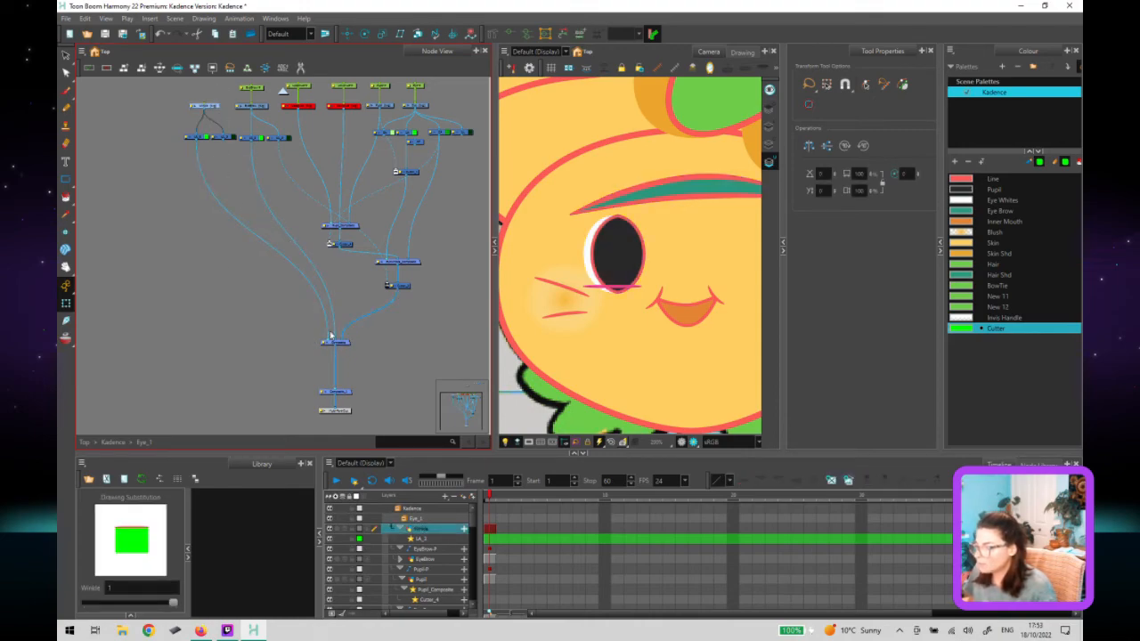
click(399, 284)
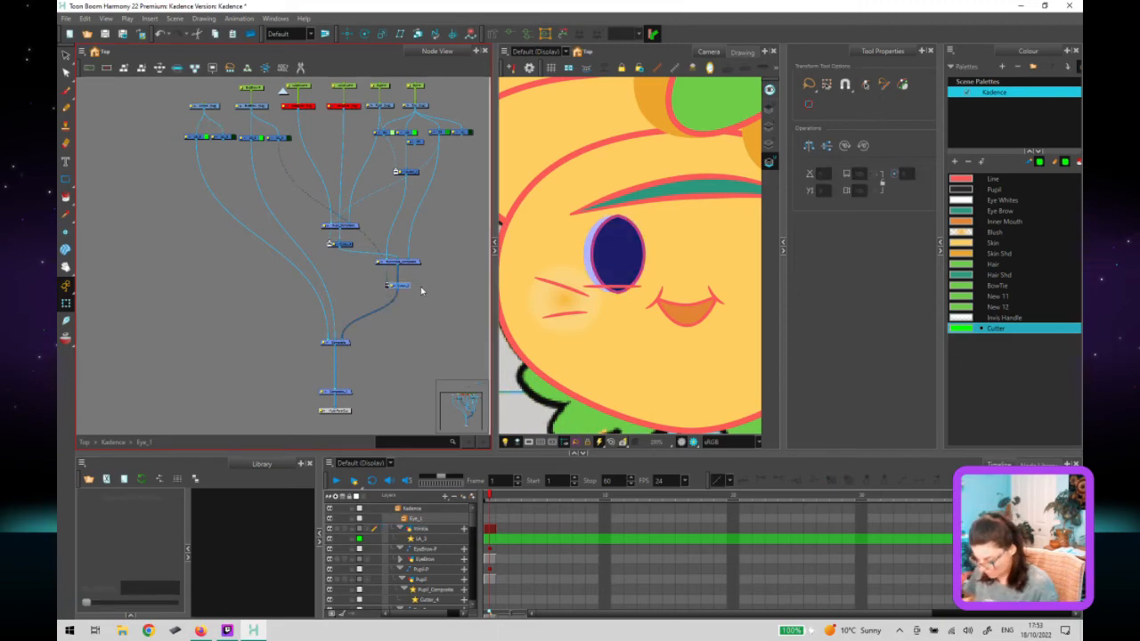
key(ctrl+c)
key(ctrl+v)
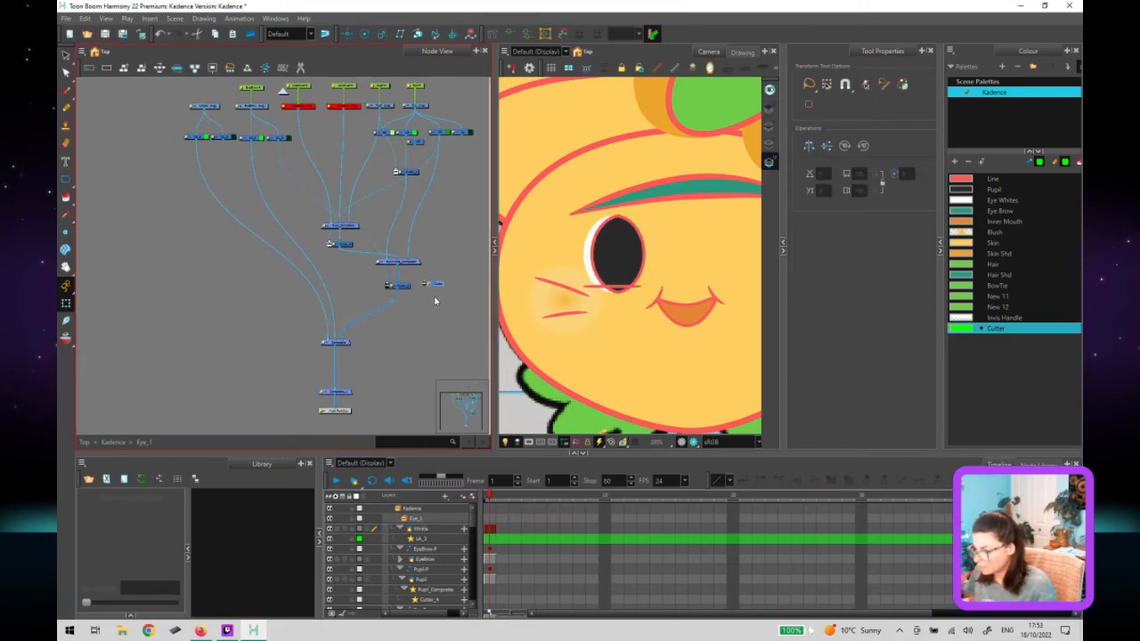
drag(433, 283, 388, 317)
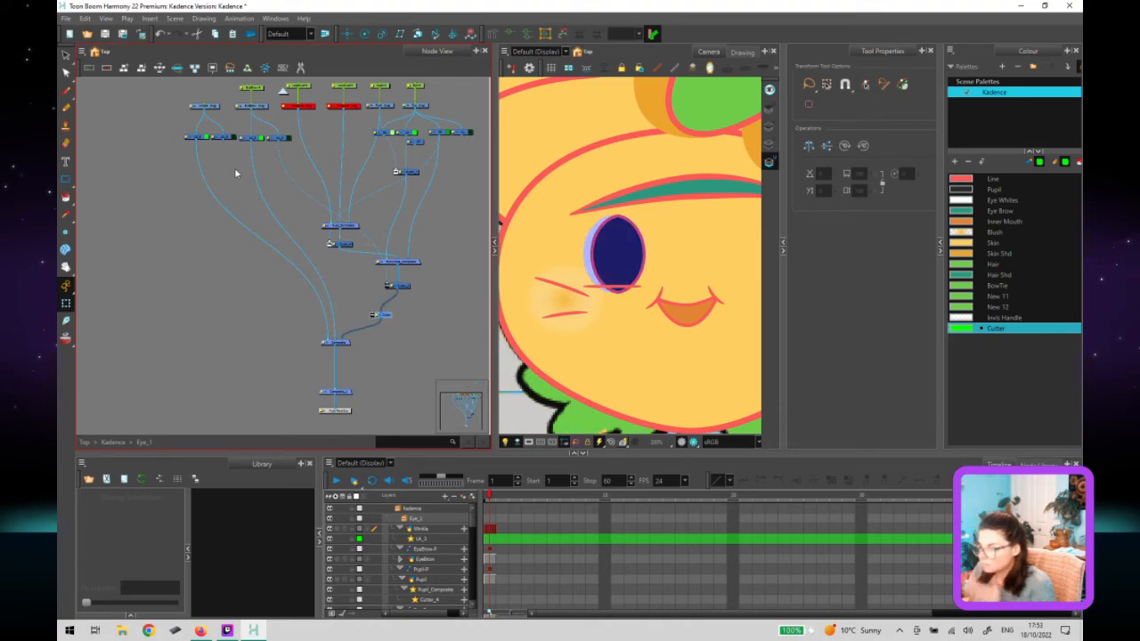
drag(225, 140, 378, 317)
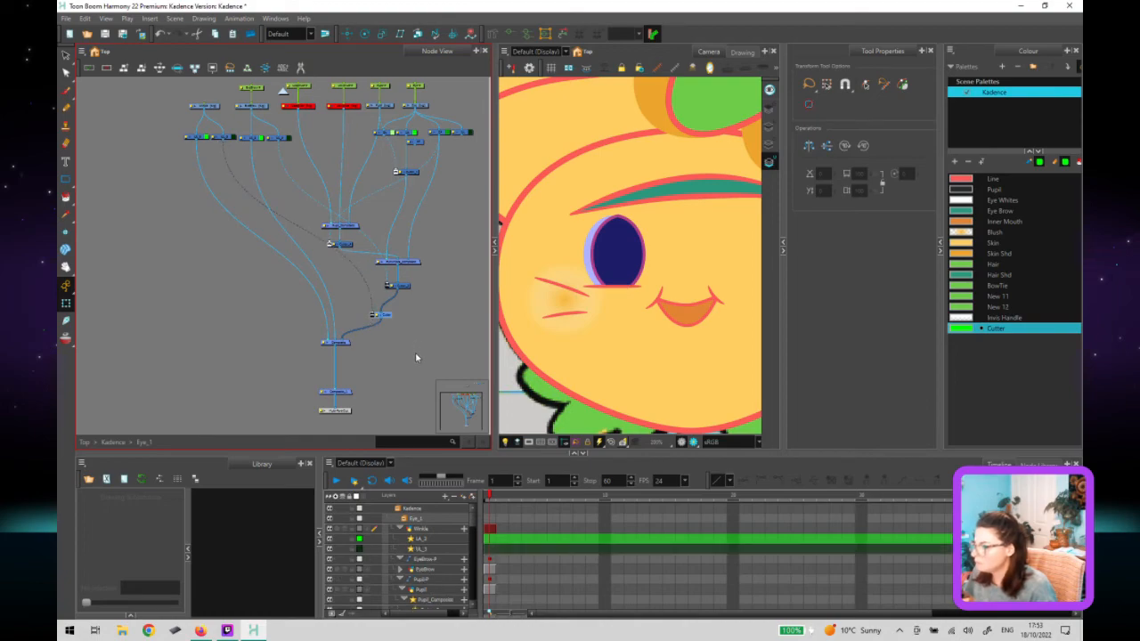
Add a parent peg above the Wrinkle drawing node and raise the wrinkle over the lower part of the eye to test the cutter.
click(617, 288)
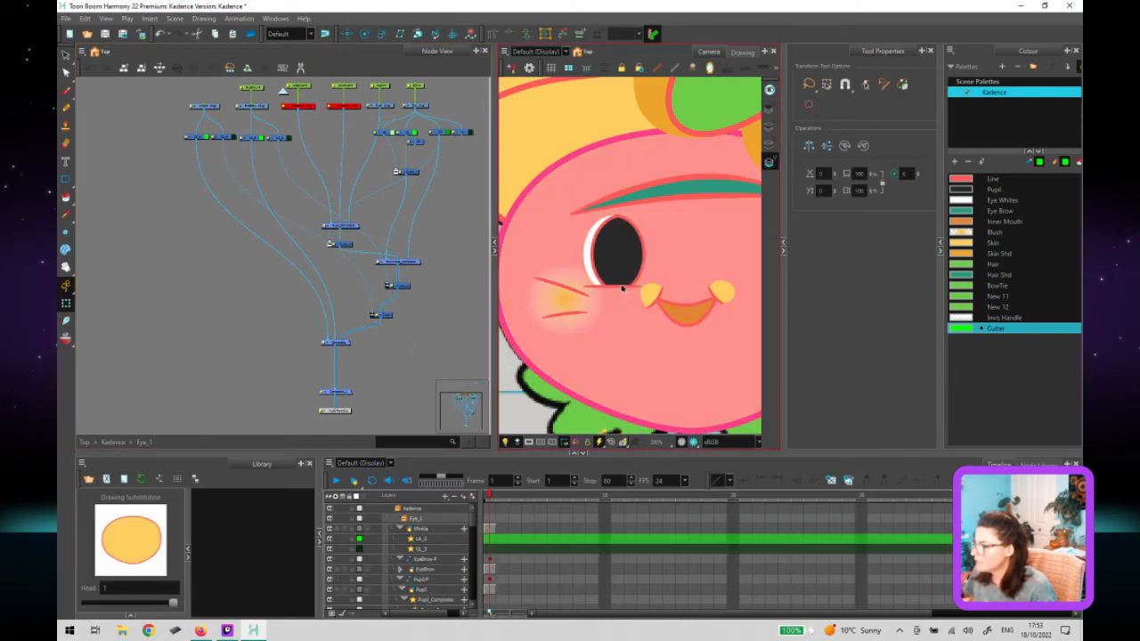
click(157, 65)
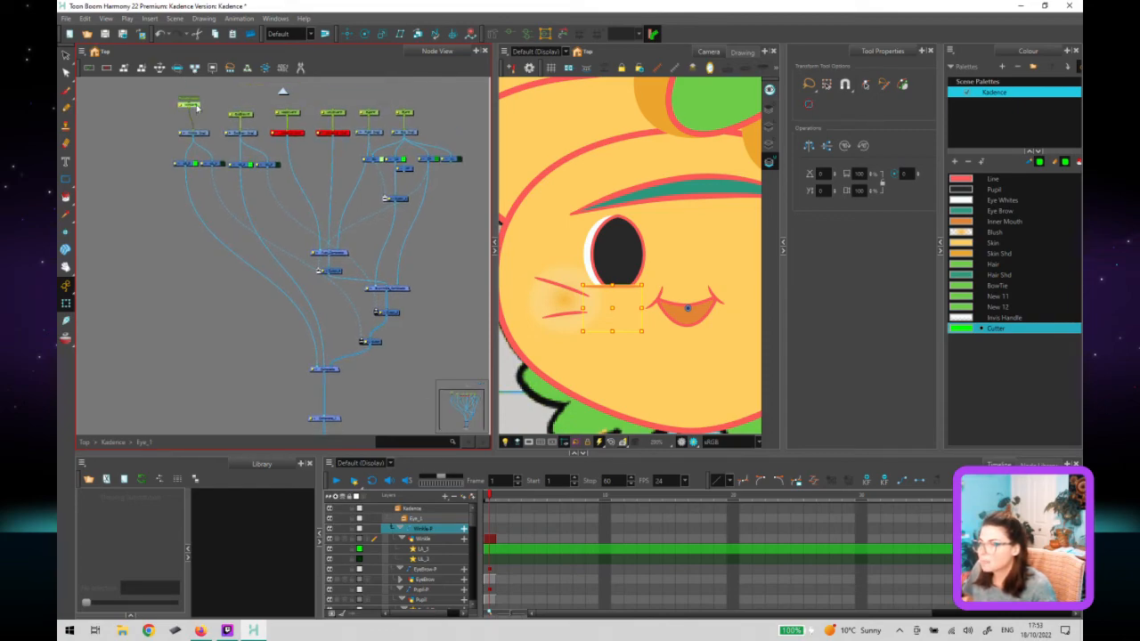
click(616, 312)
drag(616, 312, 615, 288)
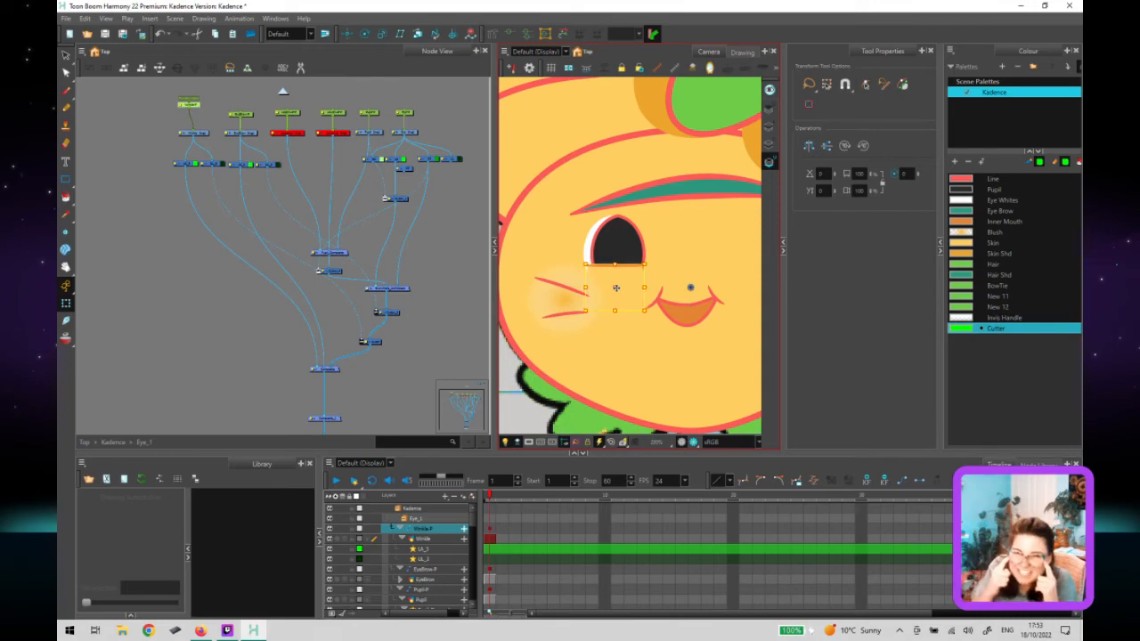
Undo the wrinkle peg's test move, deselect the peg and save the scene.
click(221, 111)
key(ctrl+z)
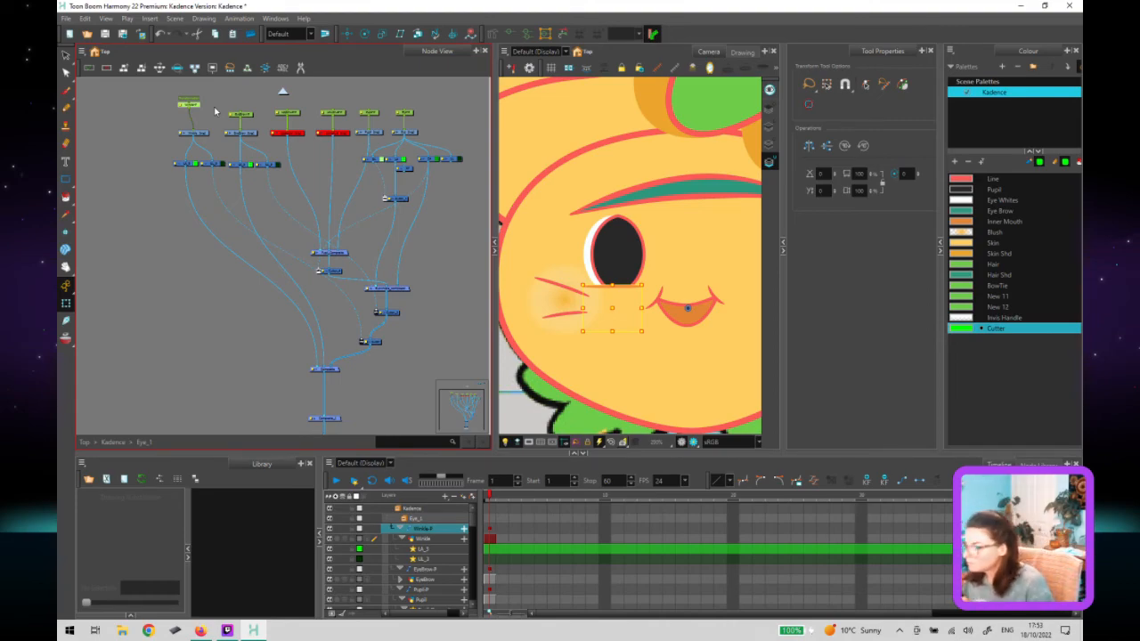
click(171, 117)
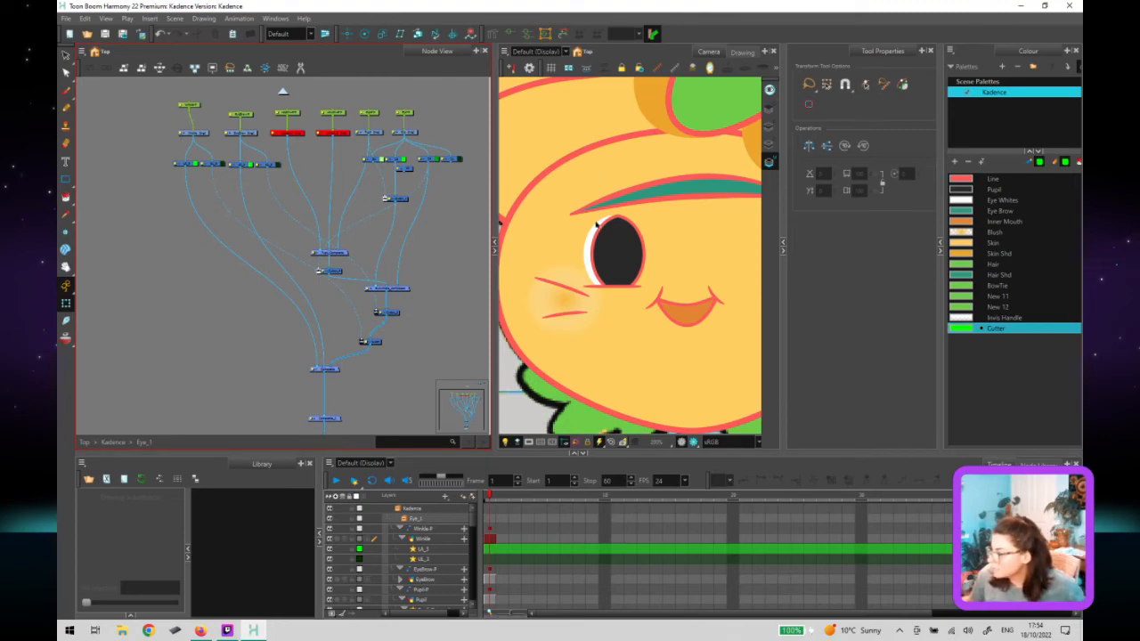
scroll(624, 368, down, 3)
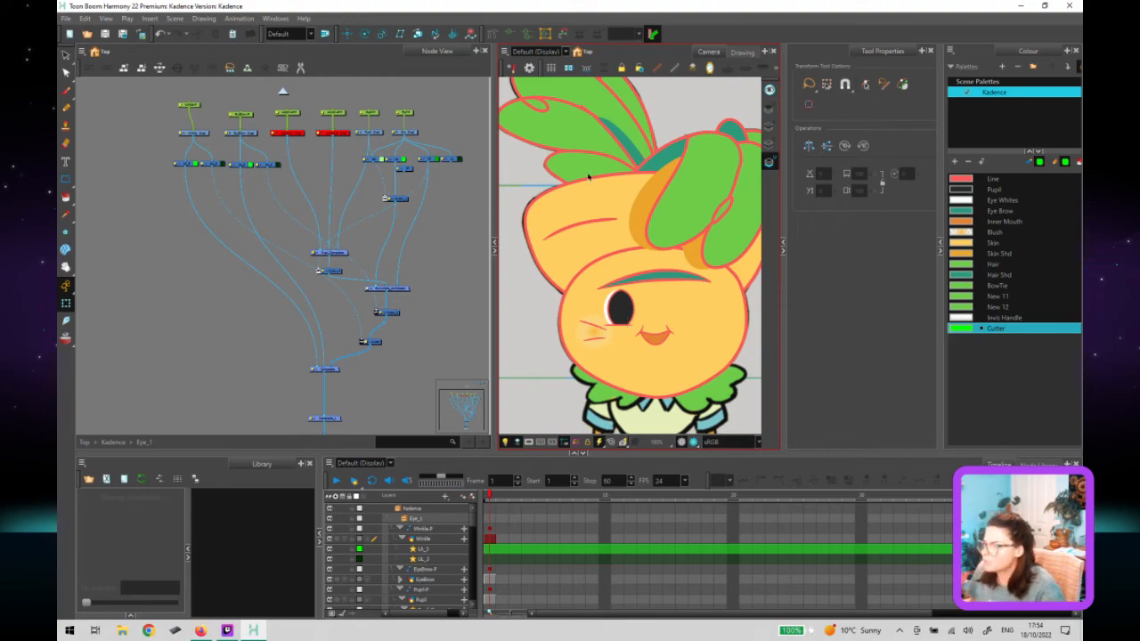
Re-enable the upper and lower lid drawing nodes and line up the wrinkle's peg directly above its drawing node.
drag(334, 134, 278, 154)
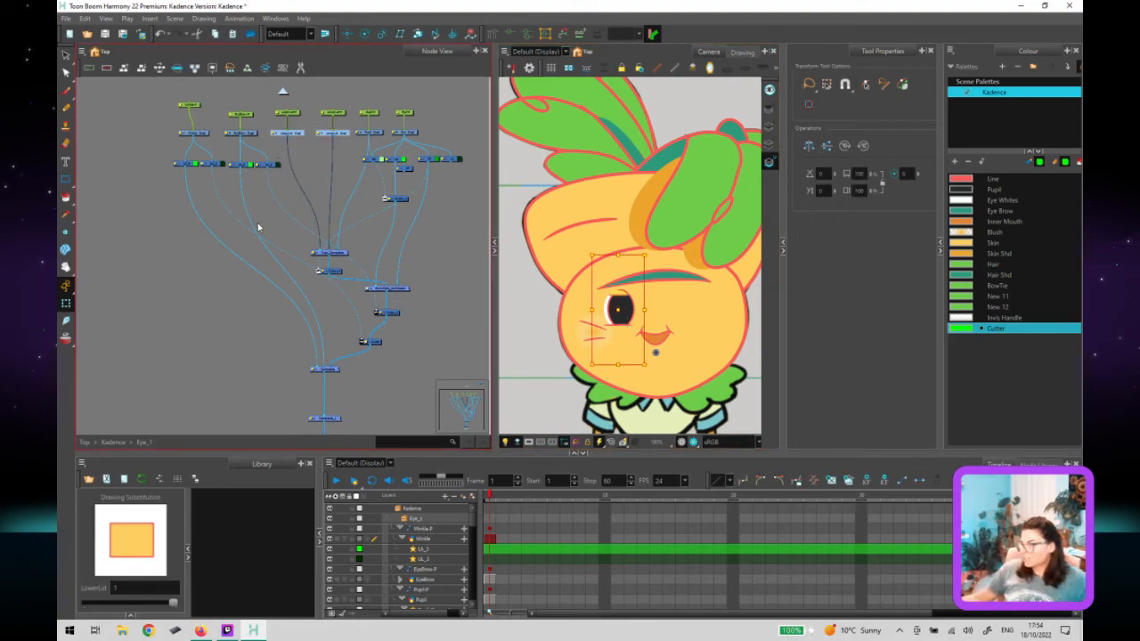
click(206, 135)
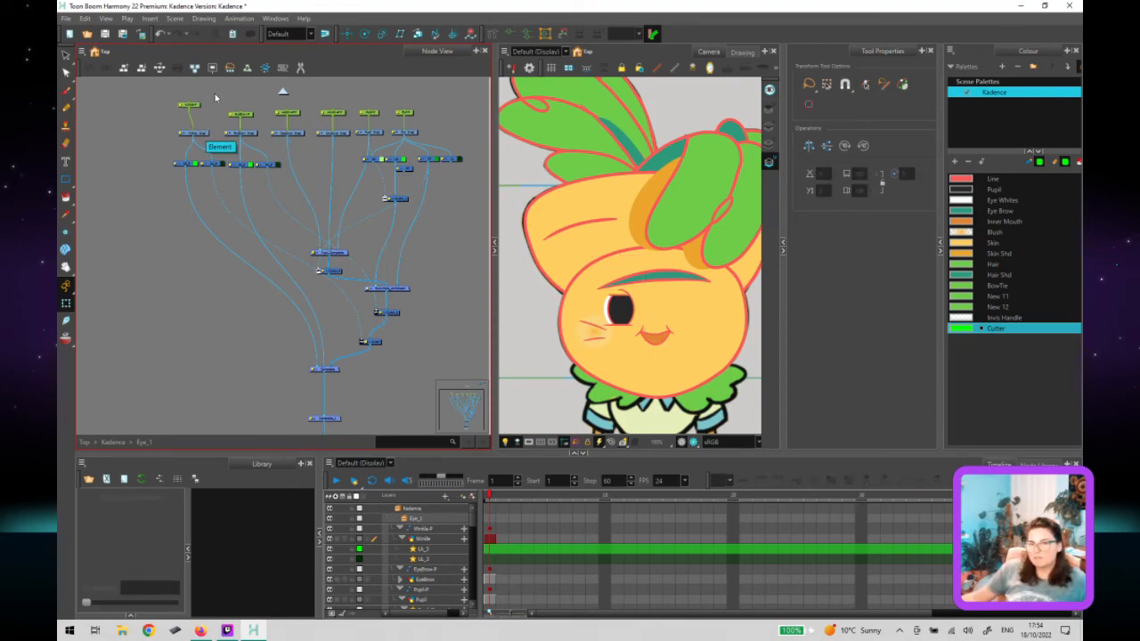
drag(198, 107, 201, 116)
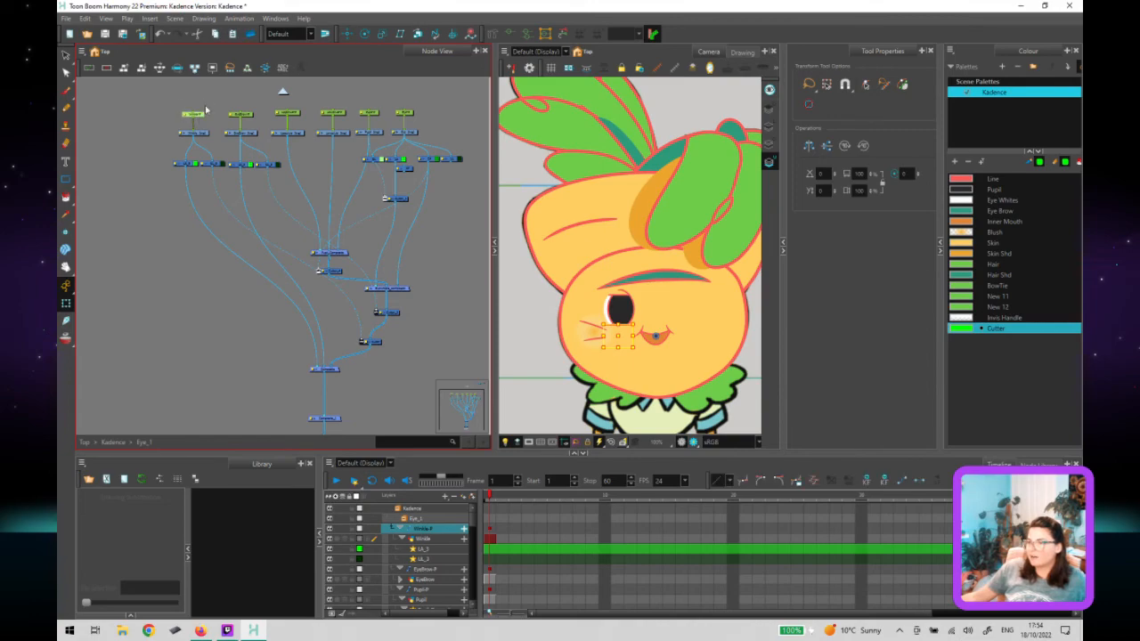
click(209, 123)
click(623, 278)
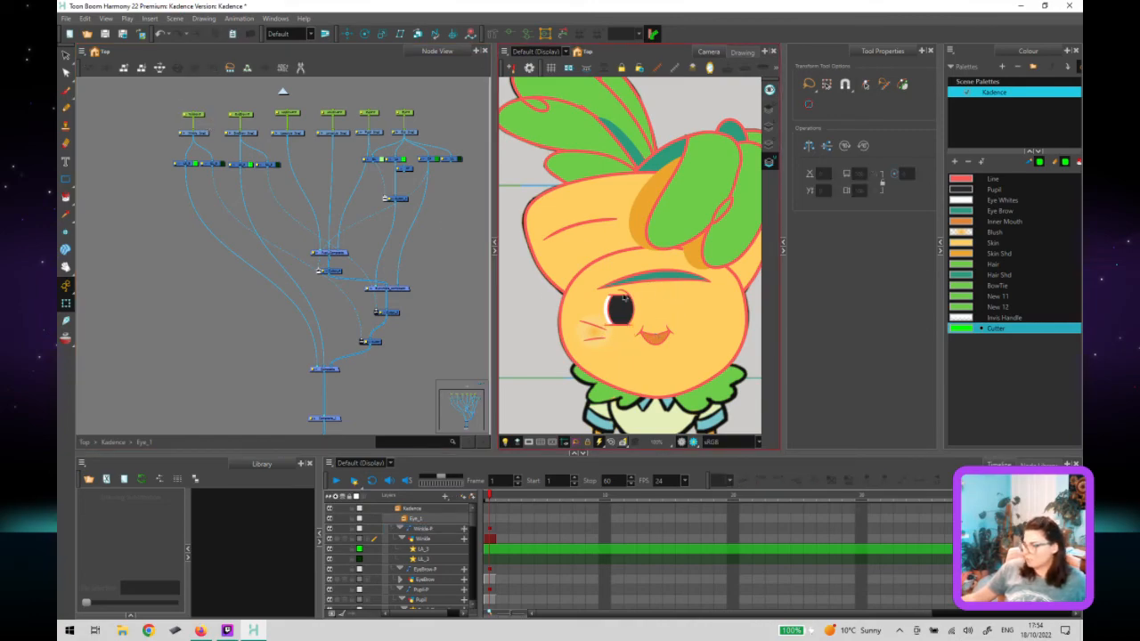
Disable the Wrinkle drawing node in the Eye_1 group.
click(201, 133)
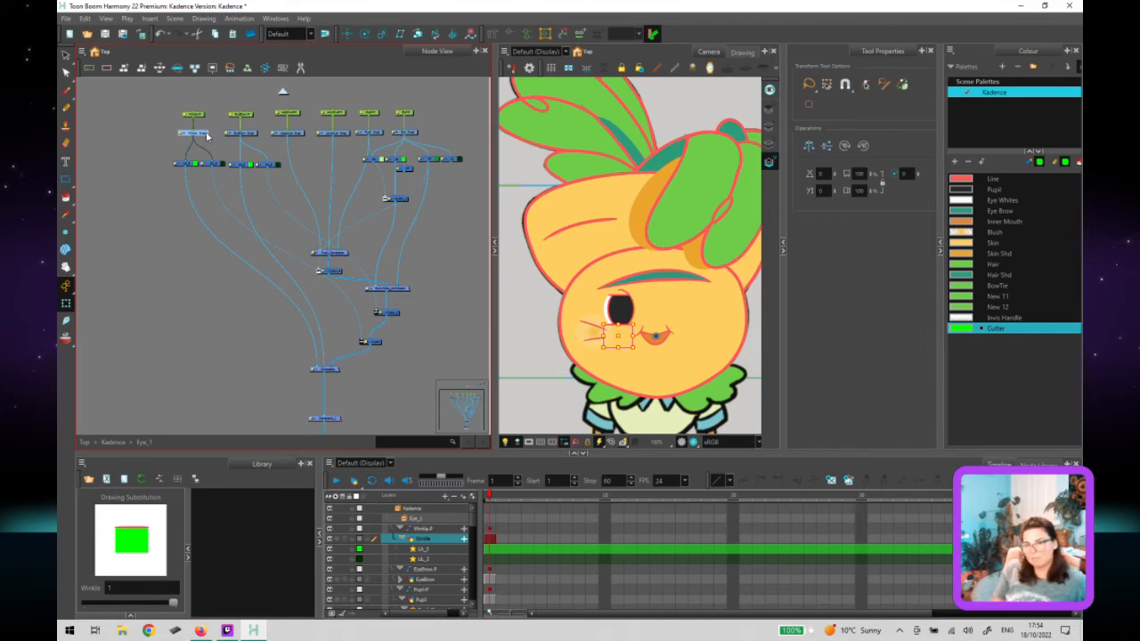
key(d)
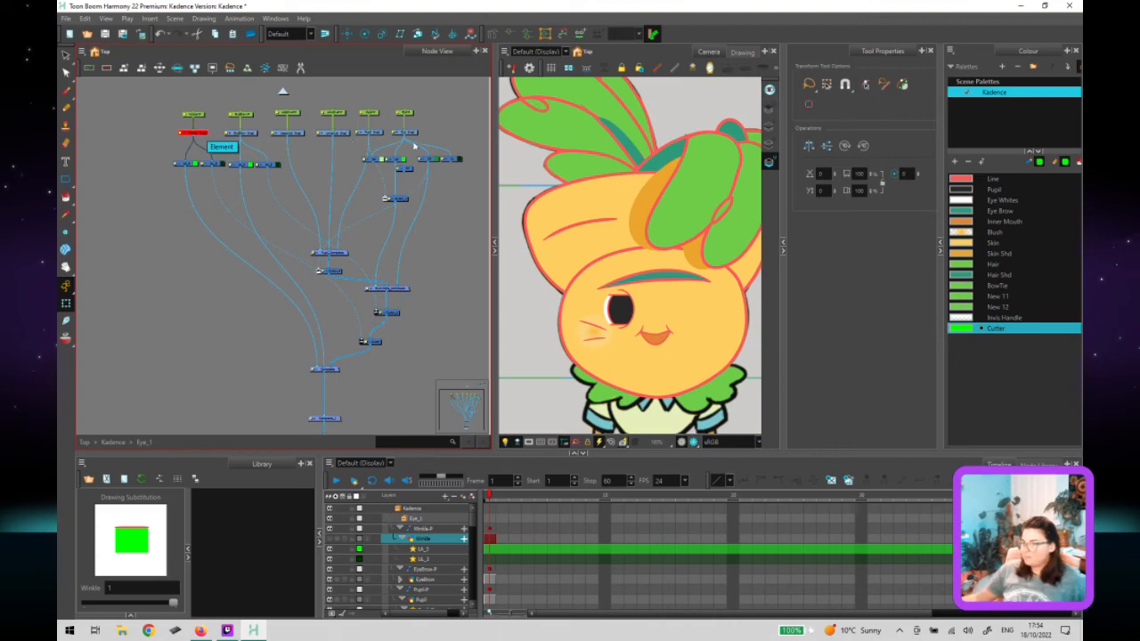
click(628, 329)
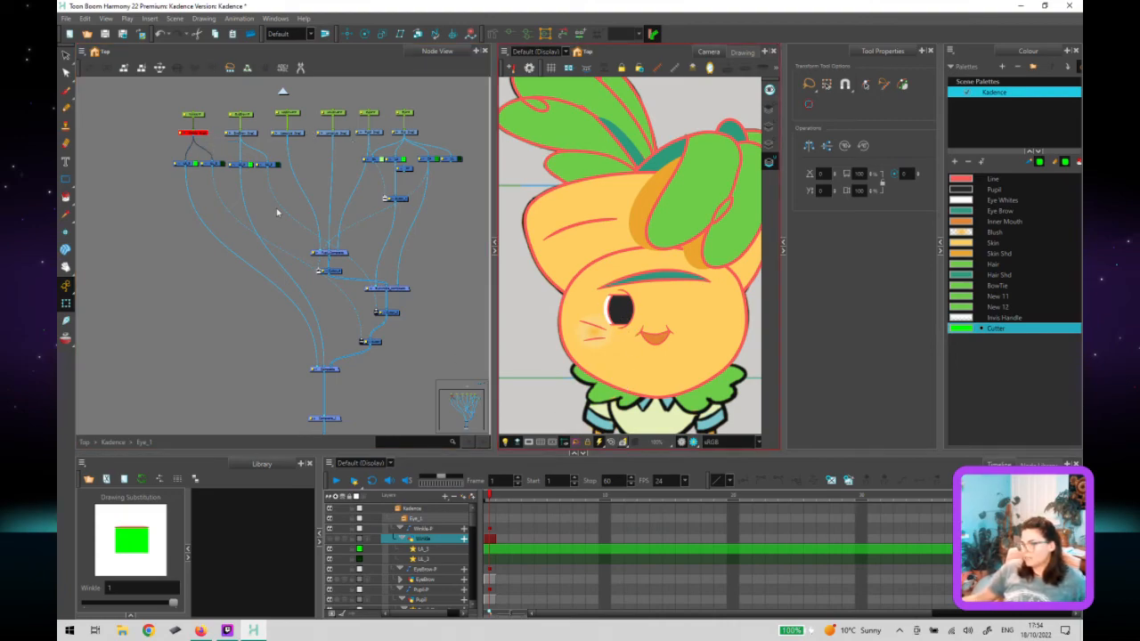
click(203, 132)
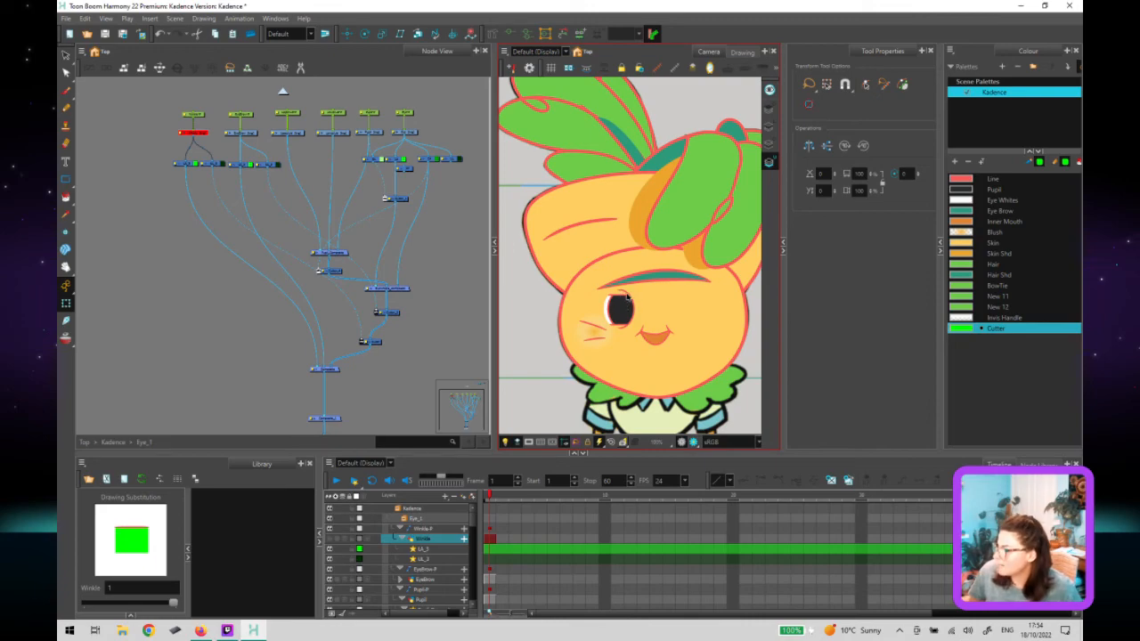
Reset the transformations of the upper and lower lid pegs to their original closed position.
scroll(627, 296, up, 5)
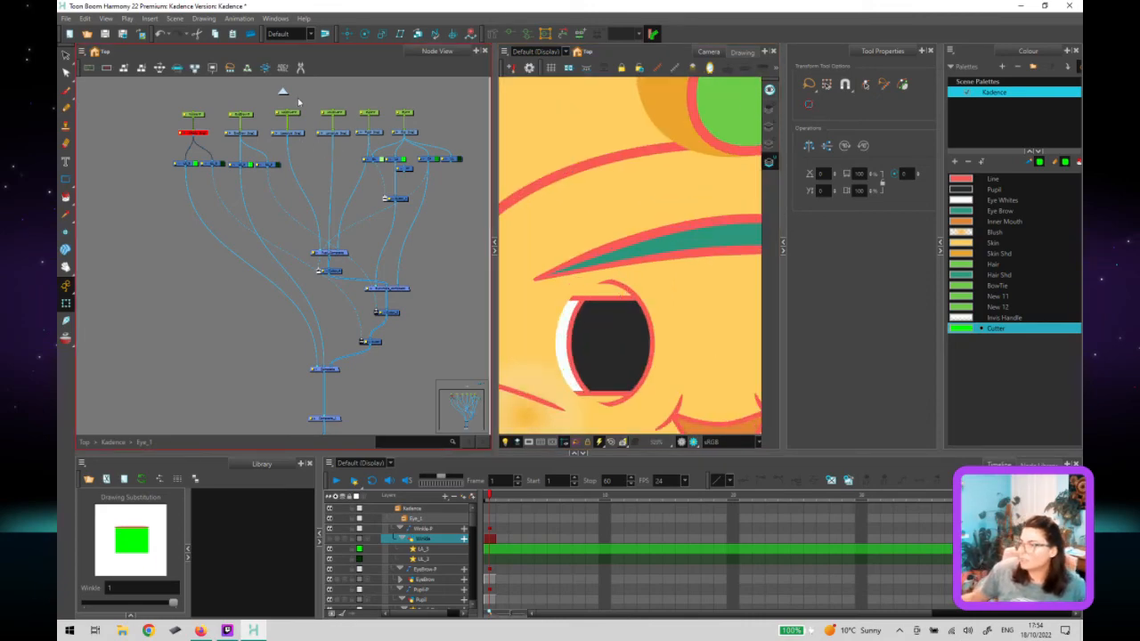
drag(342, 101, 292, 122)
key(r)
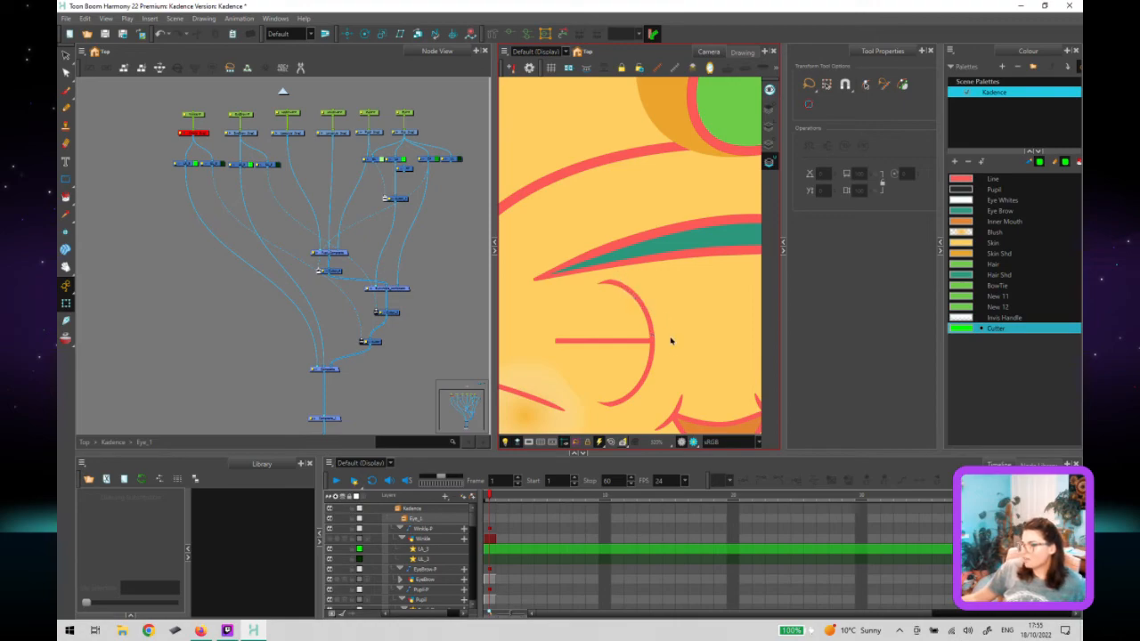
Toggle the Cutter below the eye composite and the Cutter on the eye outline off and on to compare their effects.
click(339, 274)
key(d)
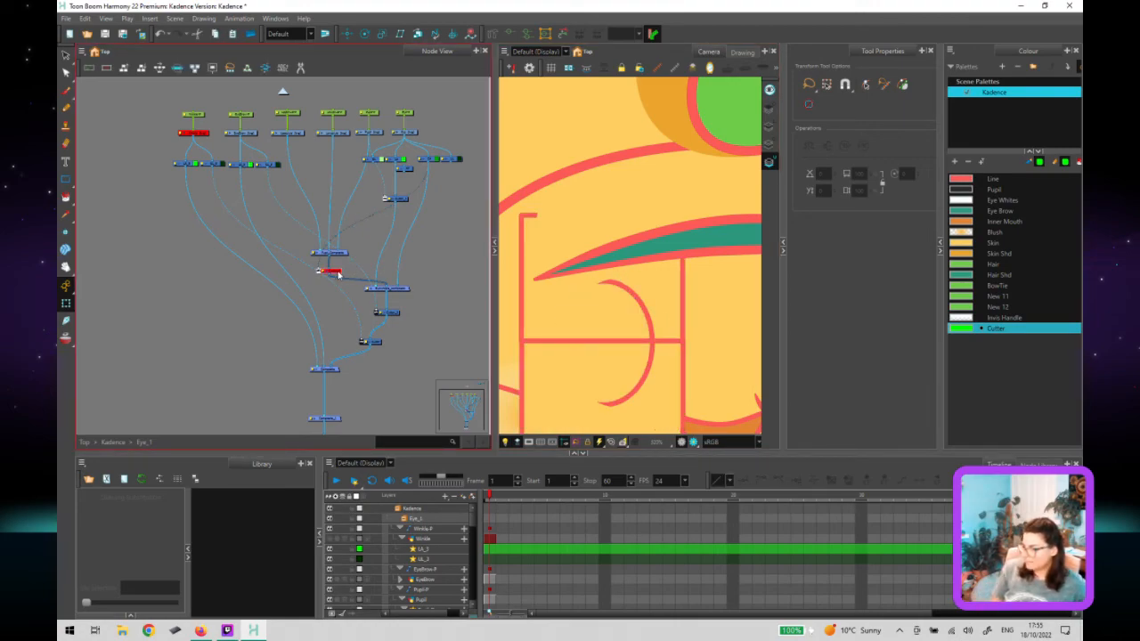
key(d)
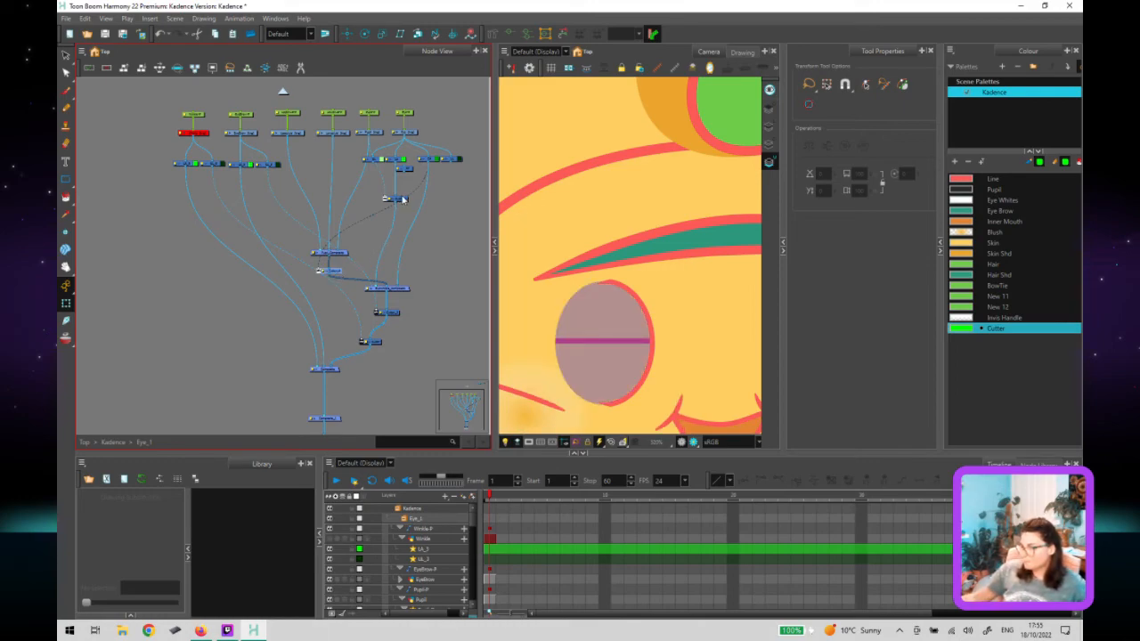
click(406, 203)
key(d)
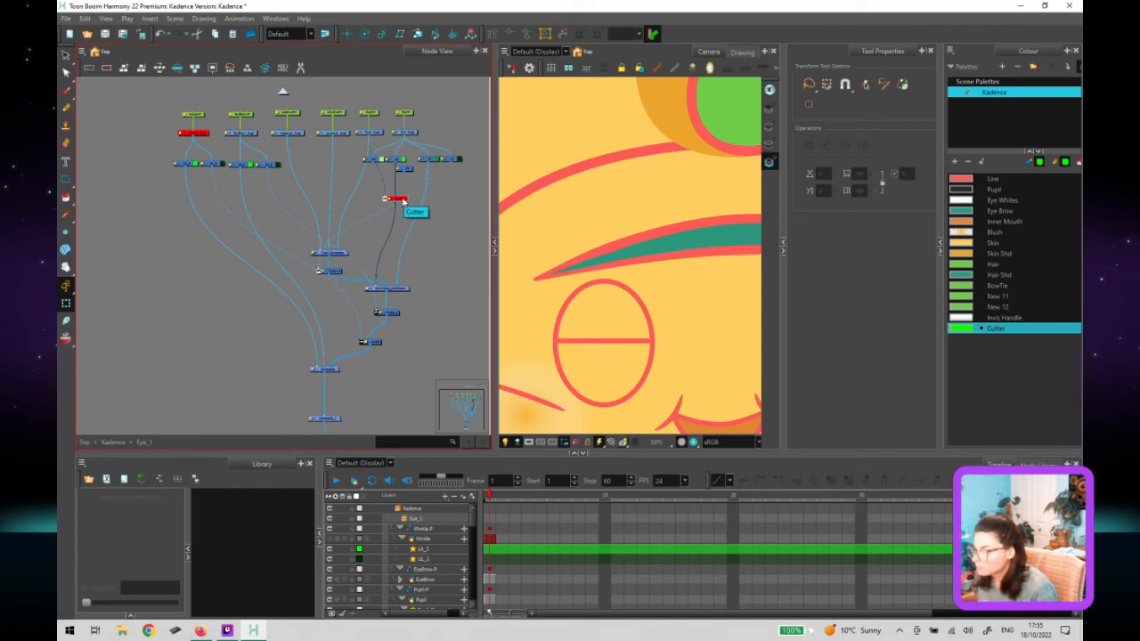
key(d)
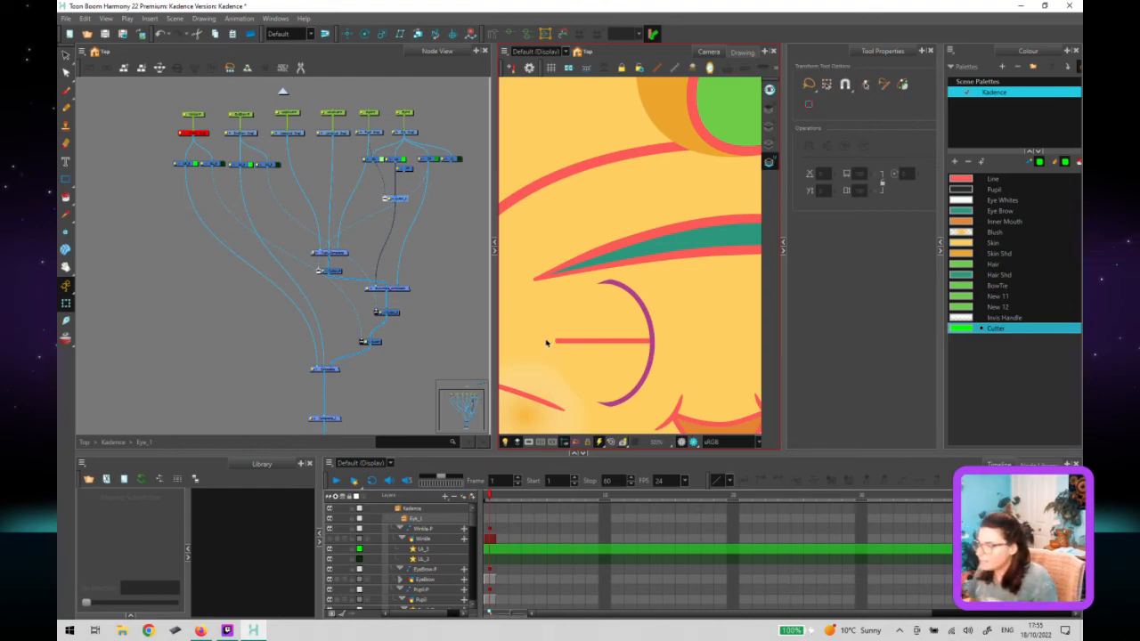
Part the lids slightly, disconnect the Cutter from the eye outline's cable and move it aside, leaving the outline connected to its composite.
drag(608, 322, 612, 369)
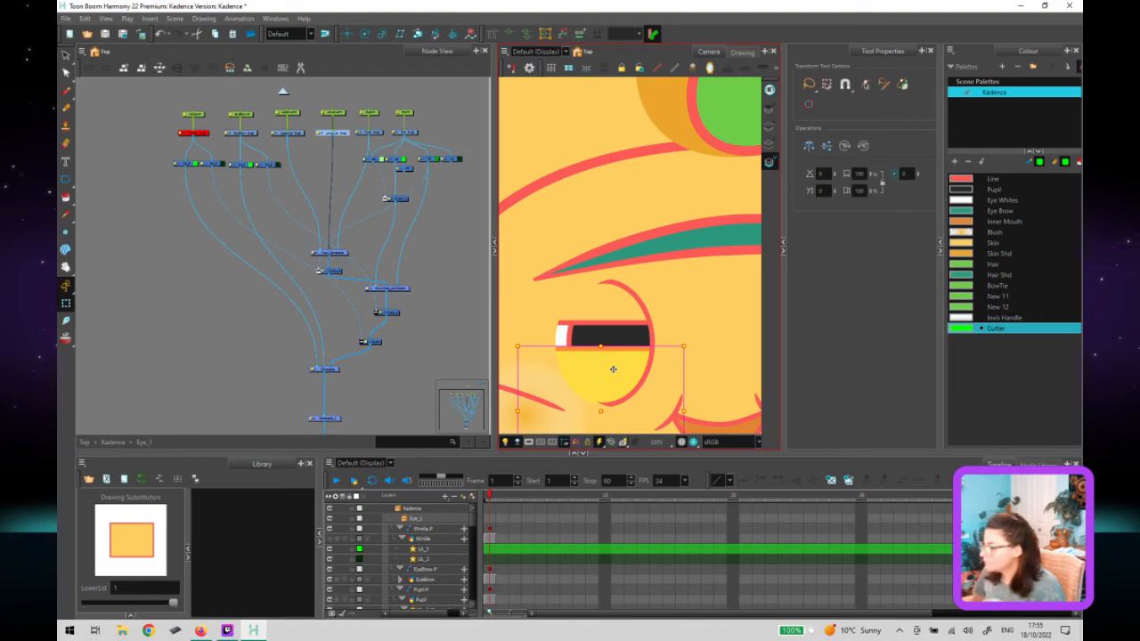
drag(388, 195, 382, 188)
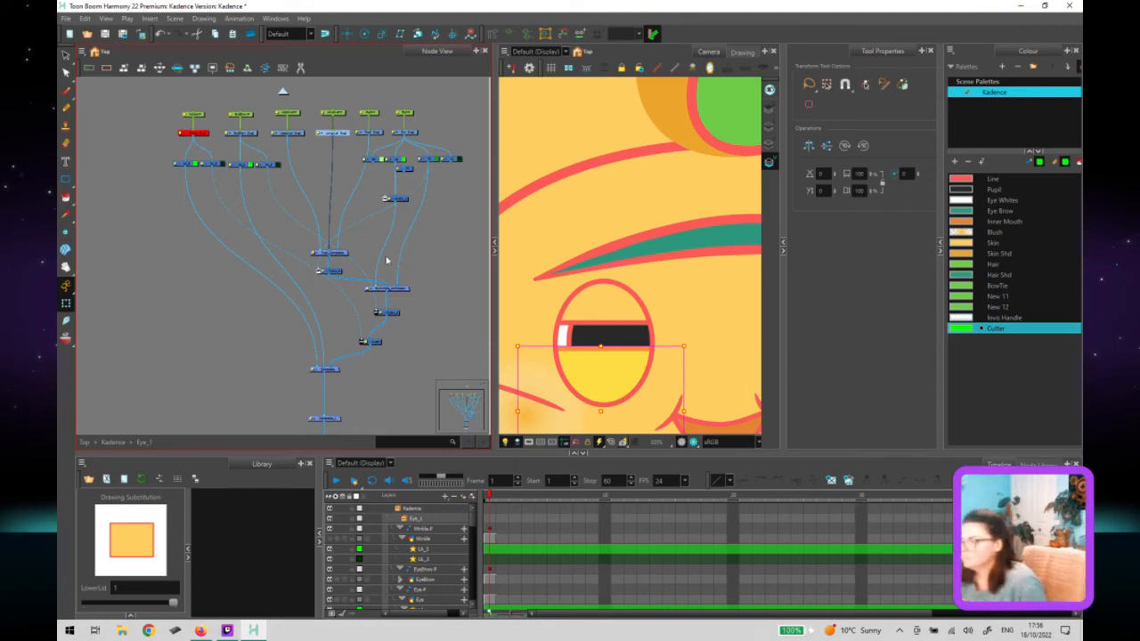
click(589, 354)
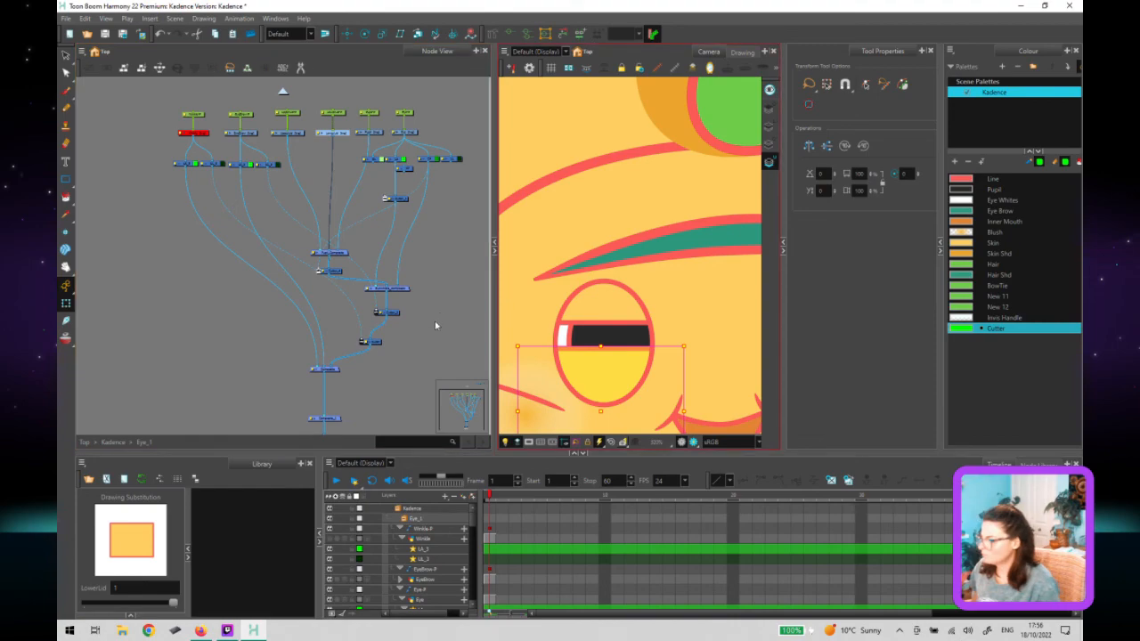
click(440, 341)
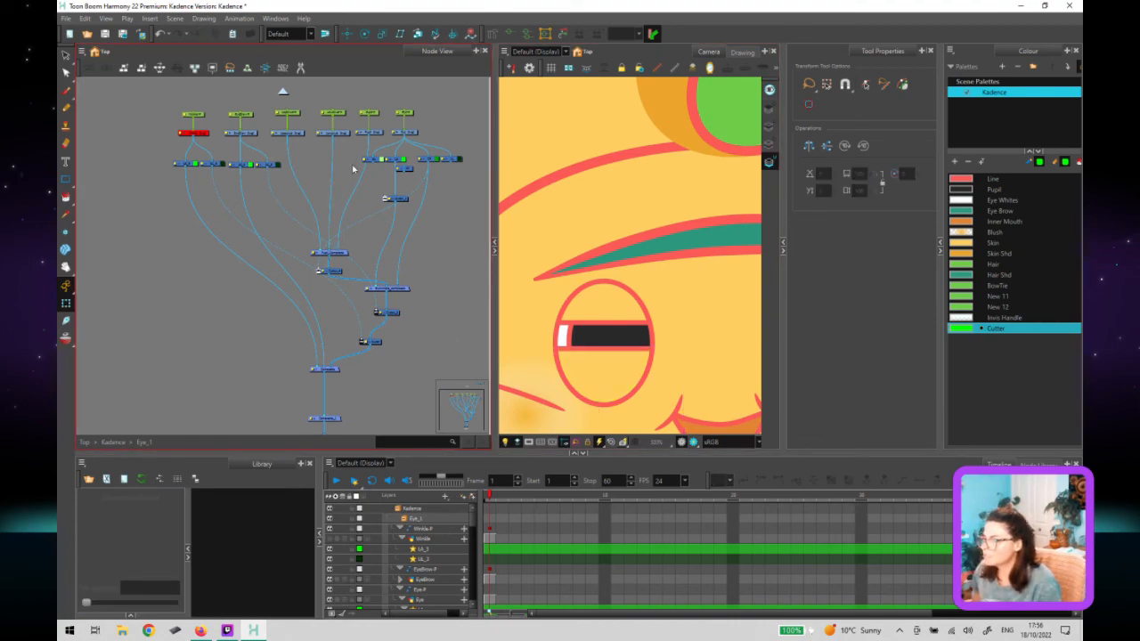
drag(402, 199, 468, 252)
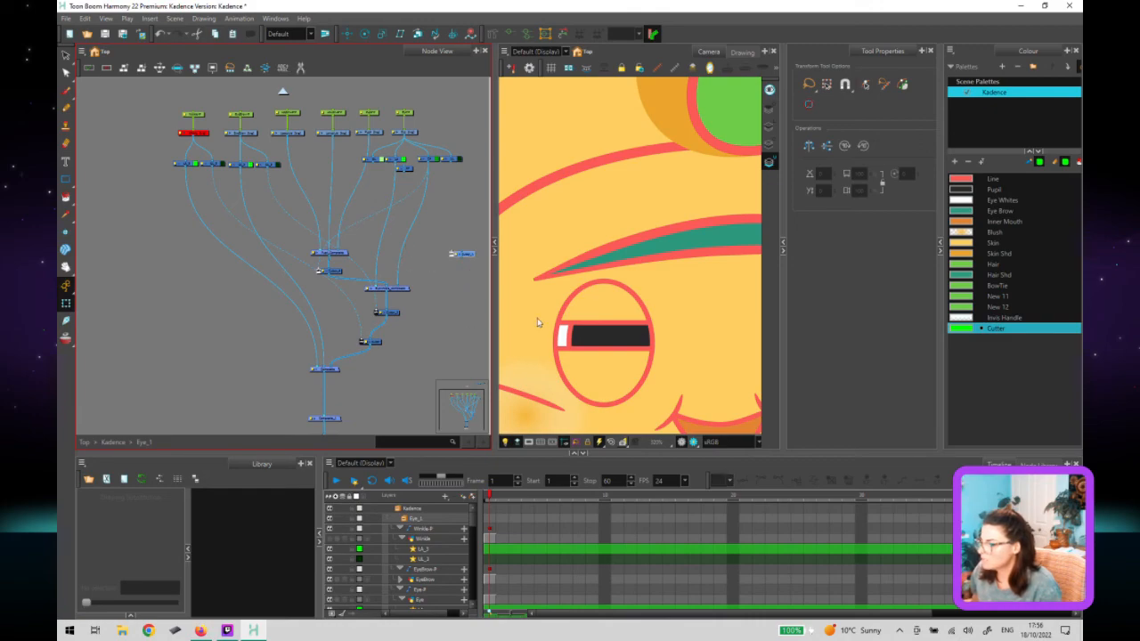
Inspect the pupil drawing and the eyebrow and wrinkle Cutter nodes to trace what each one cuts.
click(584, 337)
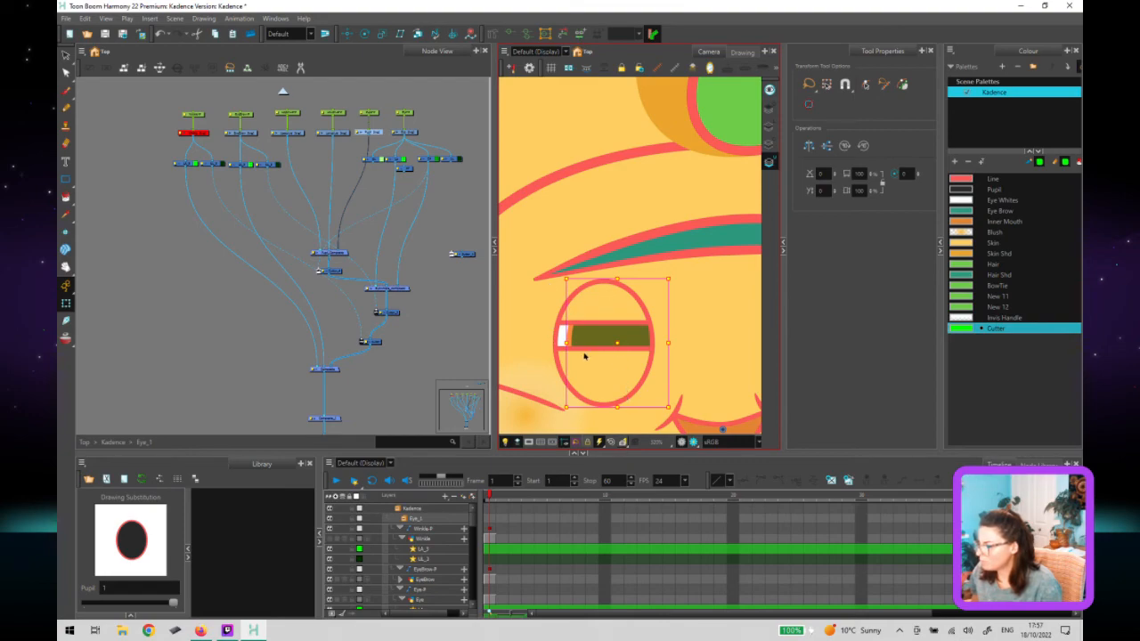
click(348, 218)
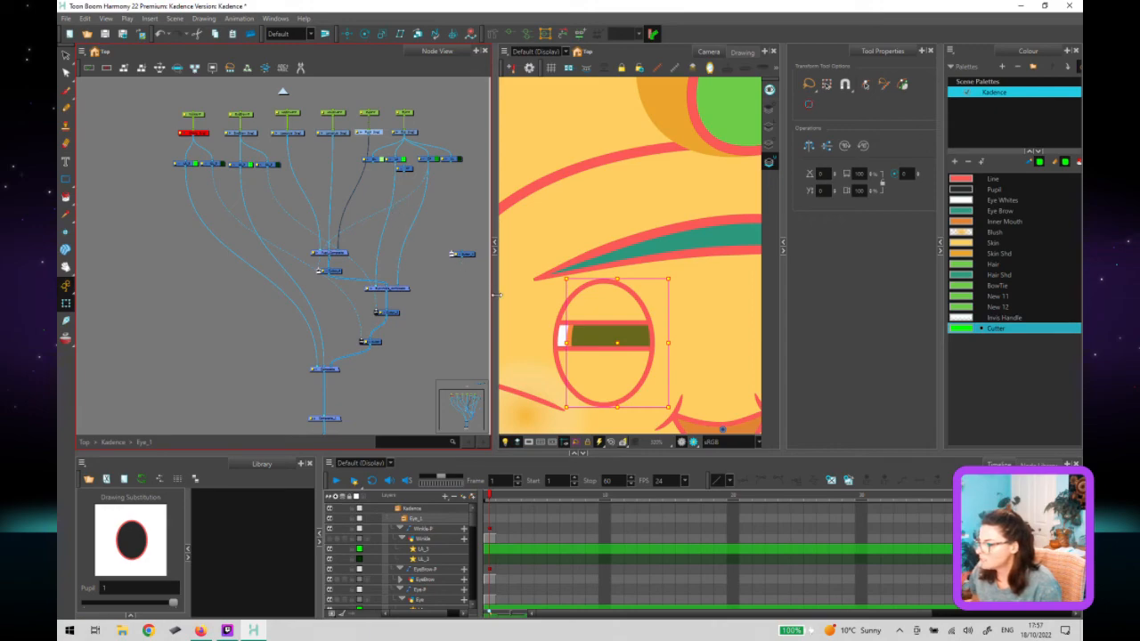
click(519, 346)
click(403, 220)
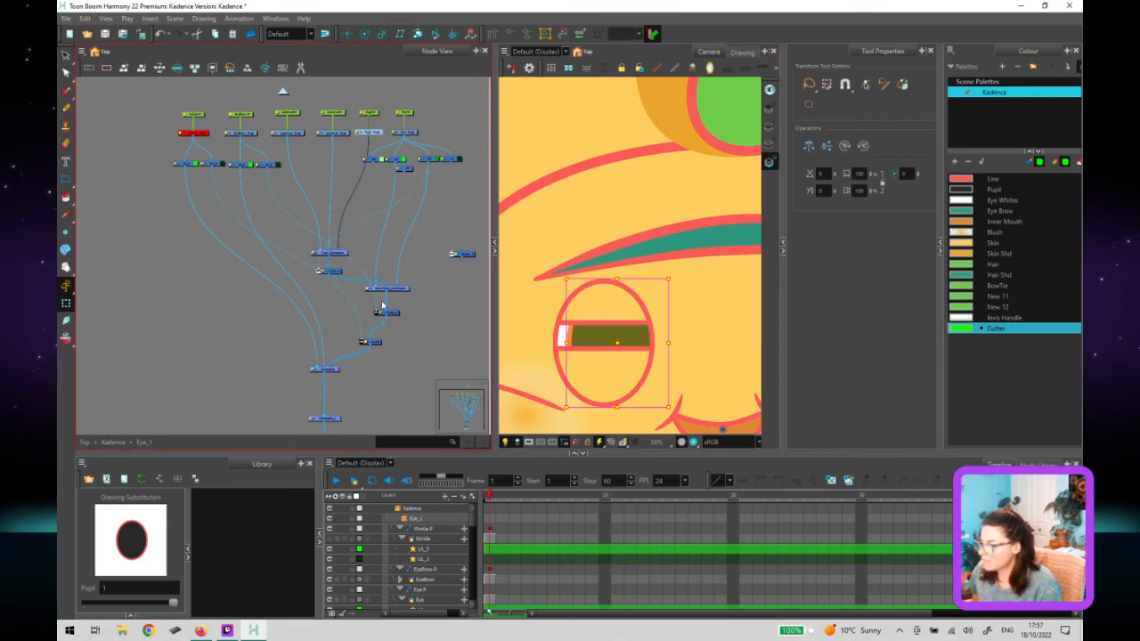
click(396, 315)
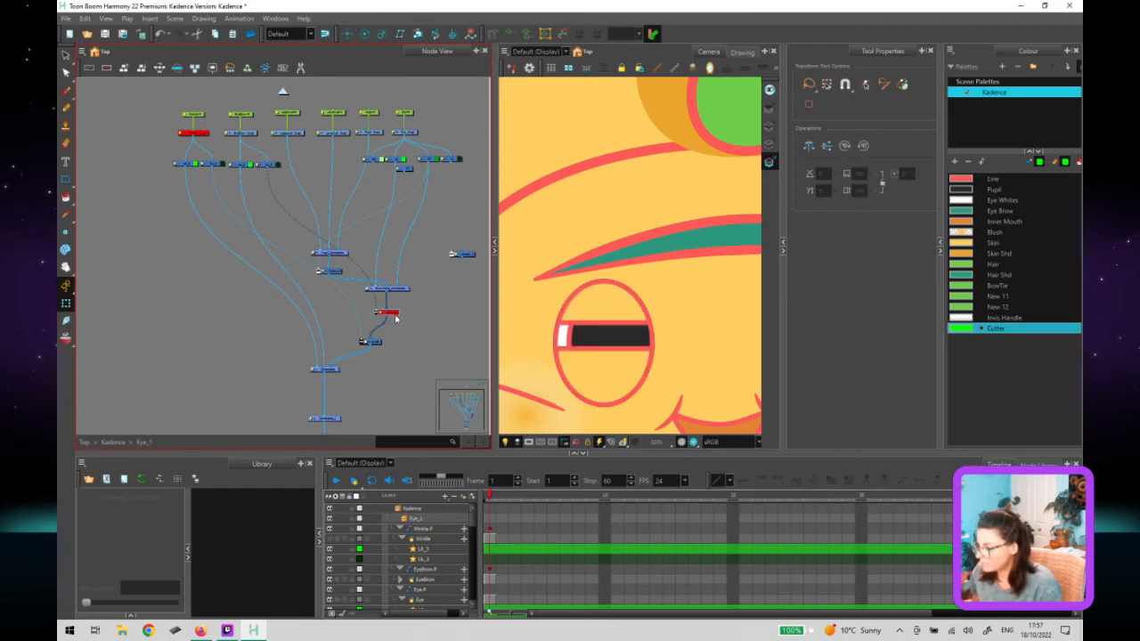
click(374, 342)
click(376, 344)
click(377, 344)
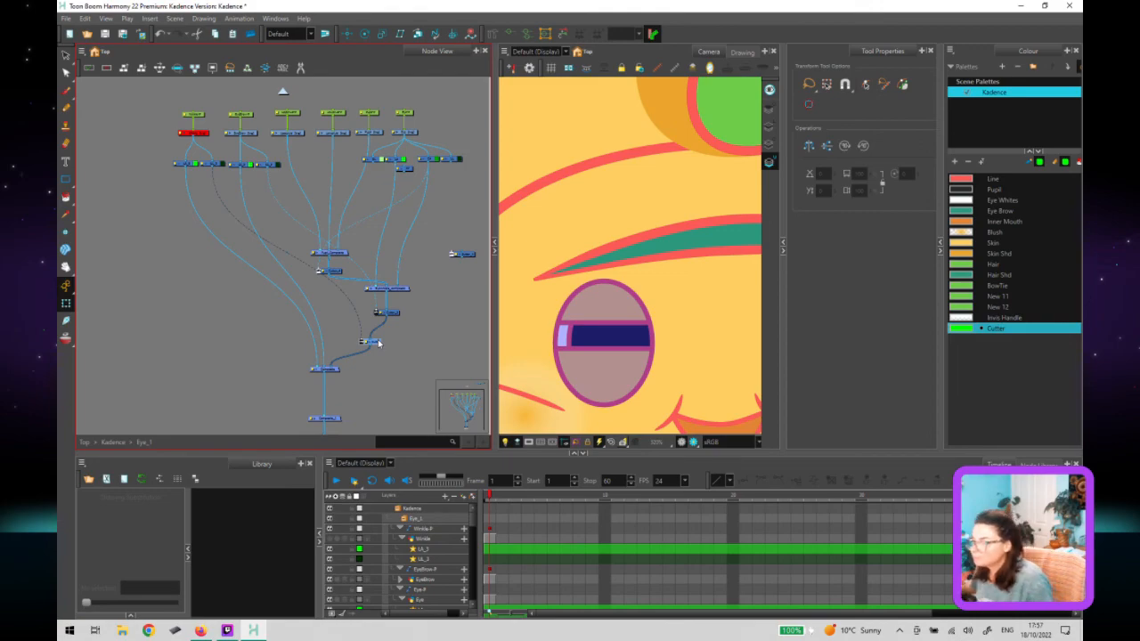
drag(377, 342, 374, 341)
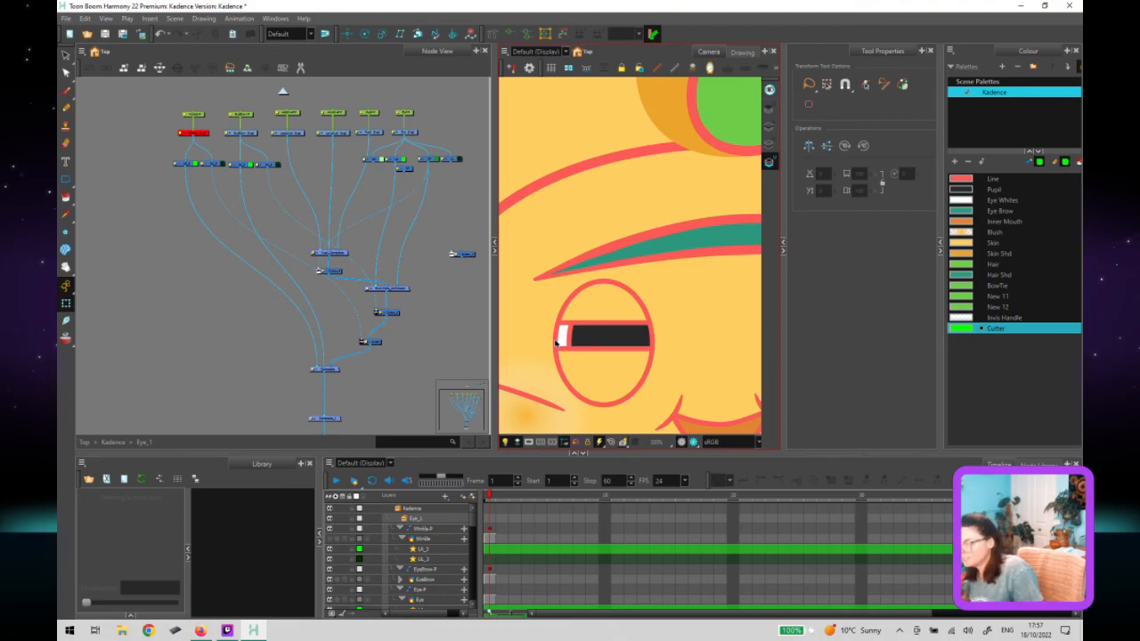
Disconnect the eye outline node from the composite above the eyebrow Cutter and connect it to the composite below the wrinkle Cutter.
click(373, 296)
drag(375, 269, 381, 230)
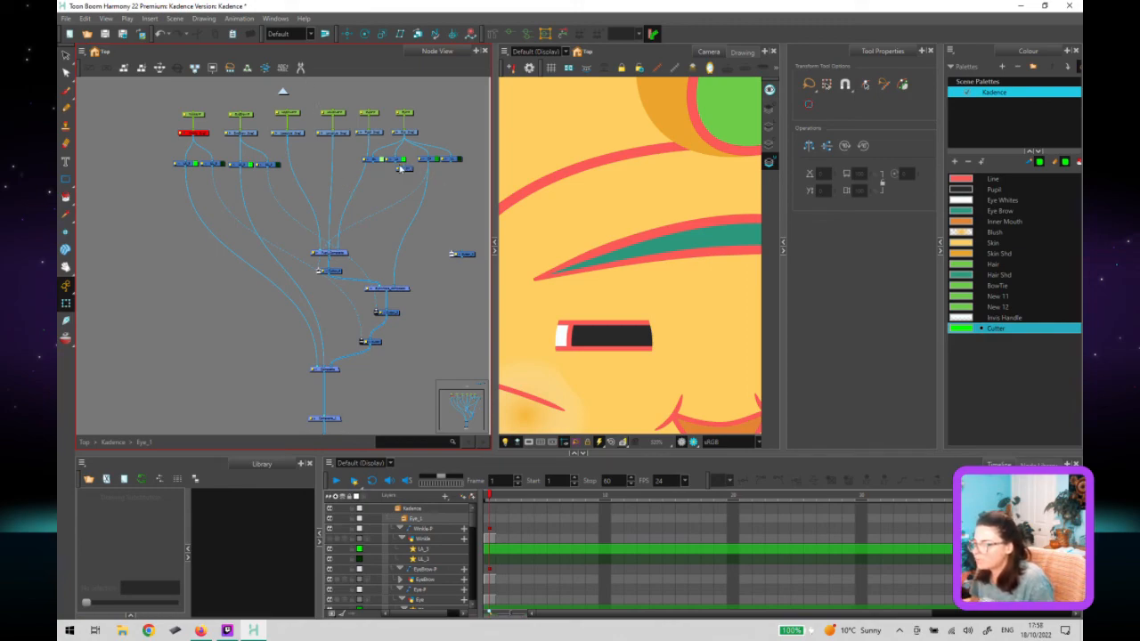
mouse_move(395, 170)
mouse_down()
mouse_move(321, 235)
mouse_move(317, 253)
mouse_up()
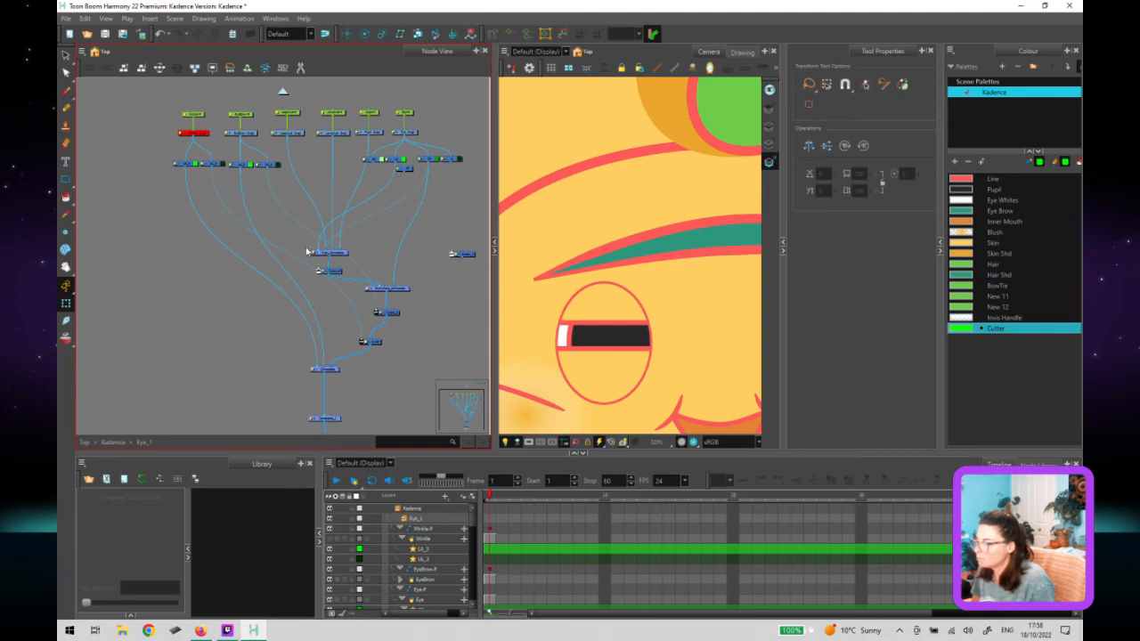
key(ctrl+z)
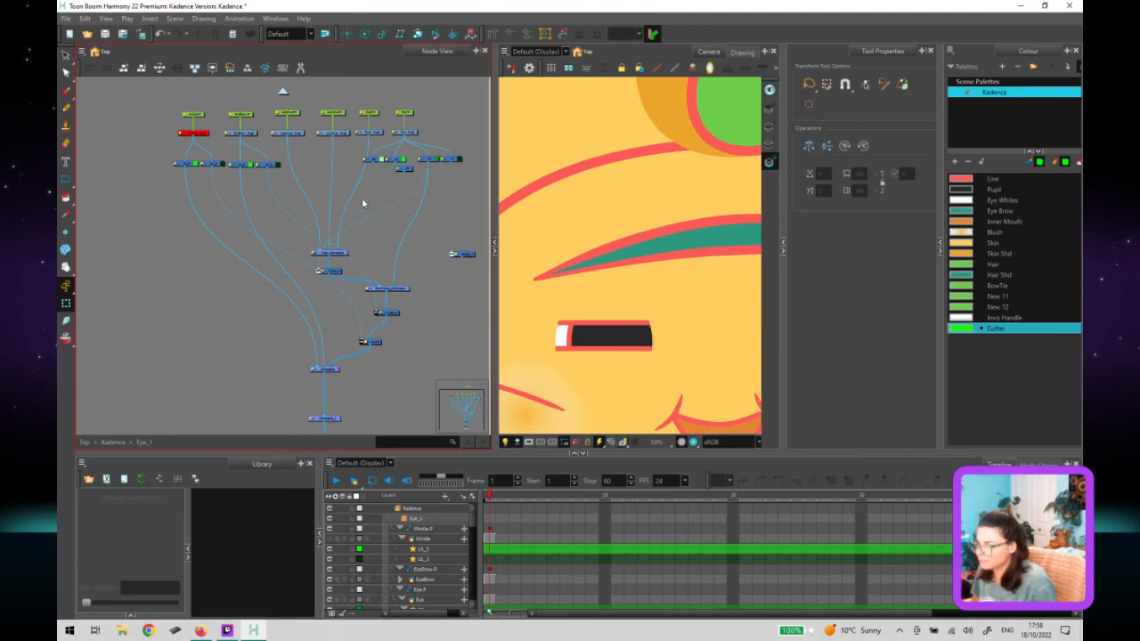
drag(395, 169, 325, 367)
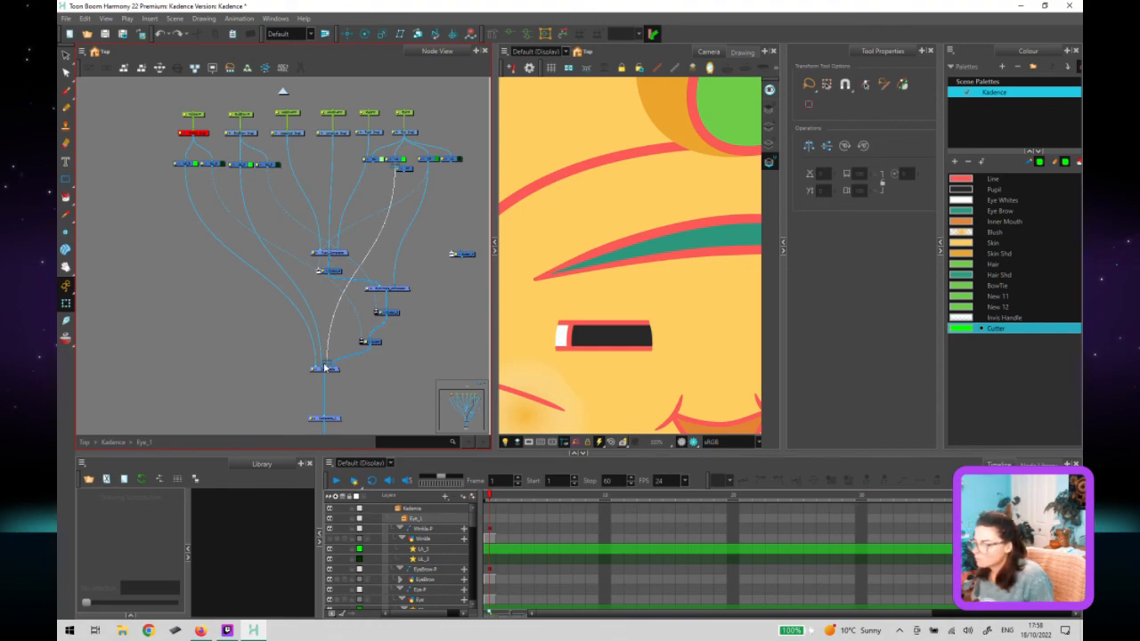
drag(325, 368, 324, 368)
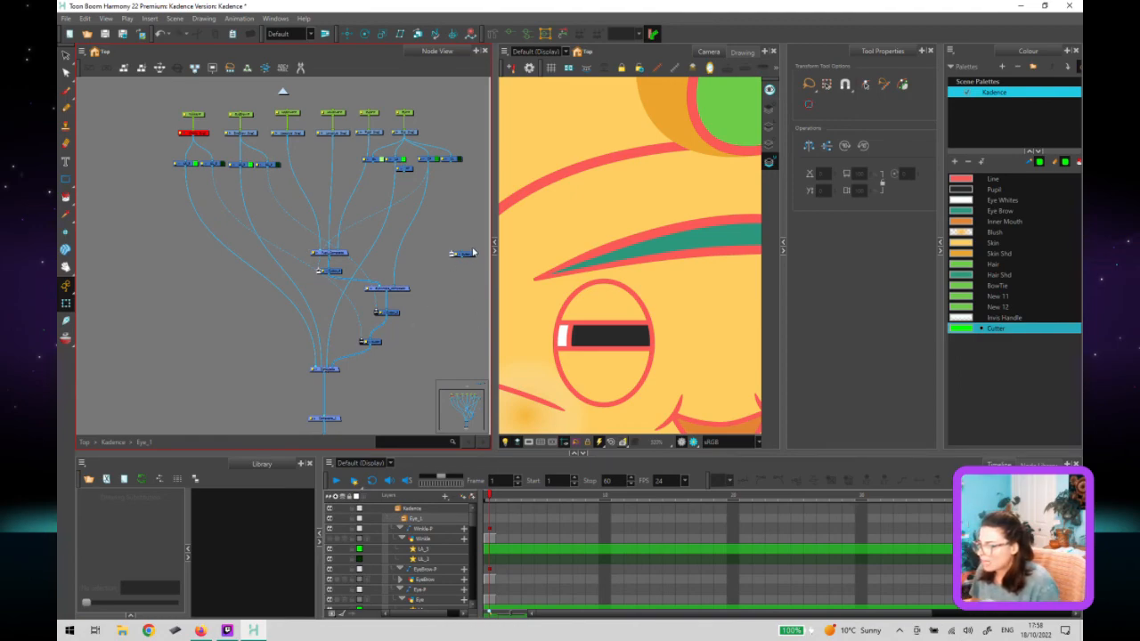
Insert the detached Cutter on the eye outline's new cable, connect its matte to the eye composite's output, and place it beside the upper Cutter.
drag(472, 256, 348, 311)
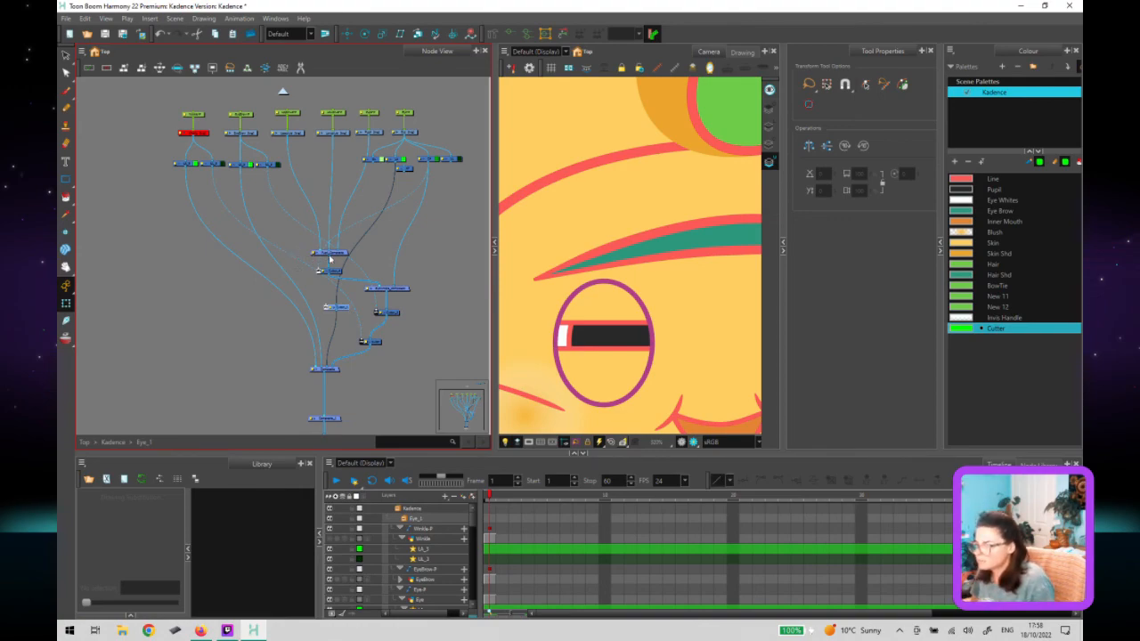
drag(319, 268, 327, 305)
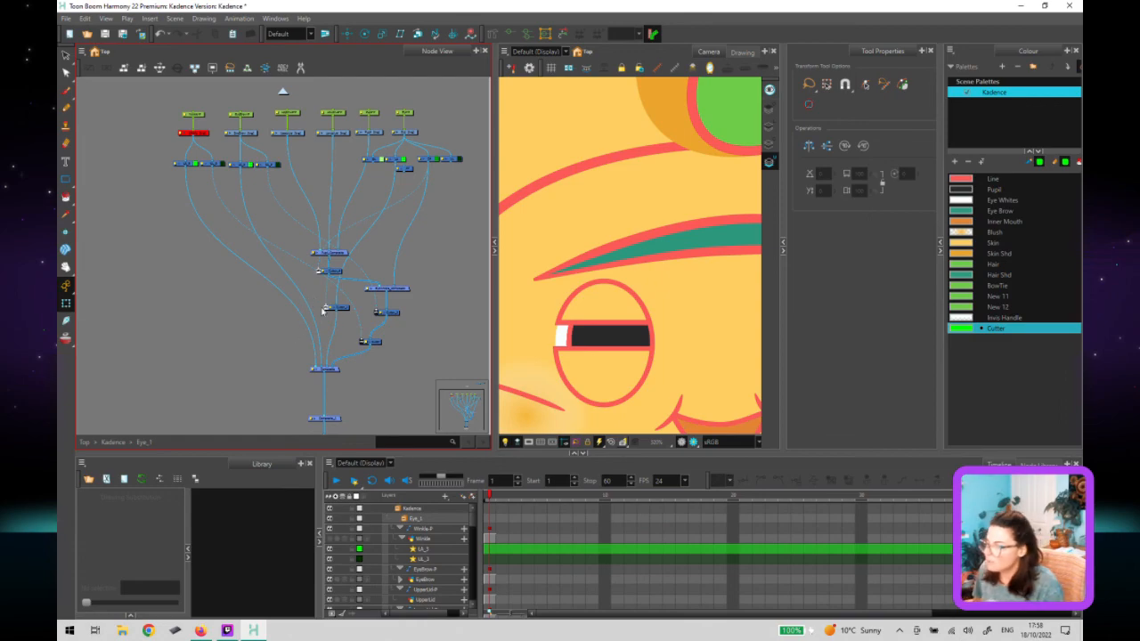
click(337, 312)
drag(336, 313, 341, 318)
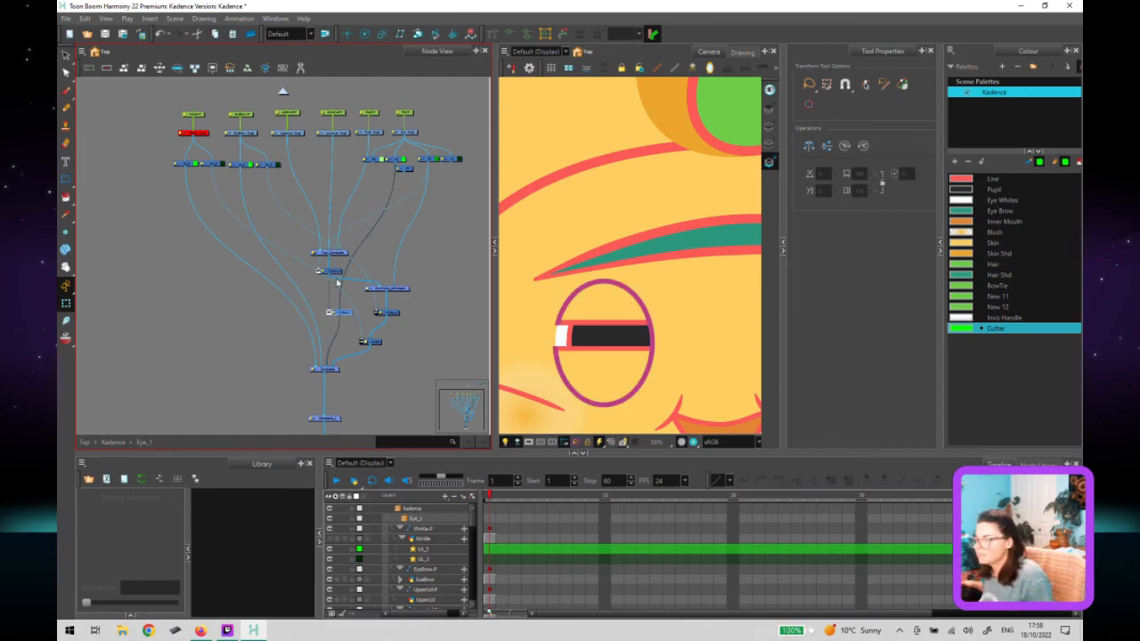
drag(349, 318, 389, 281)
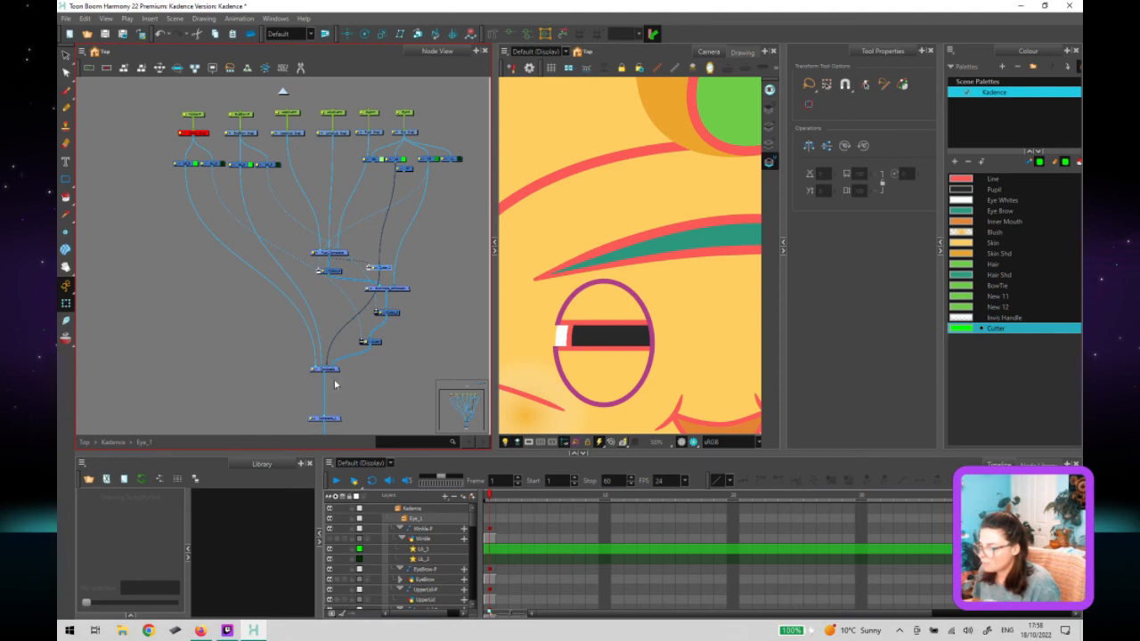
Reconnect the wrinkle and eyebrow cables to the bottom composite, and move the outline's composite and its Cutter into clearer positions.
drag(316, 367, 318, 415)
drag(325, 372, 324, 371)
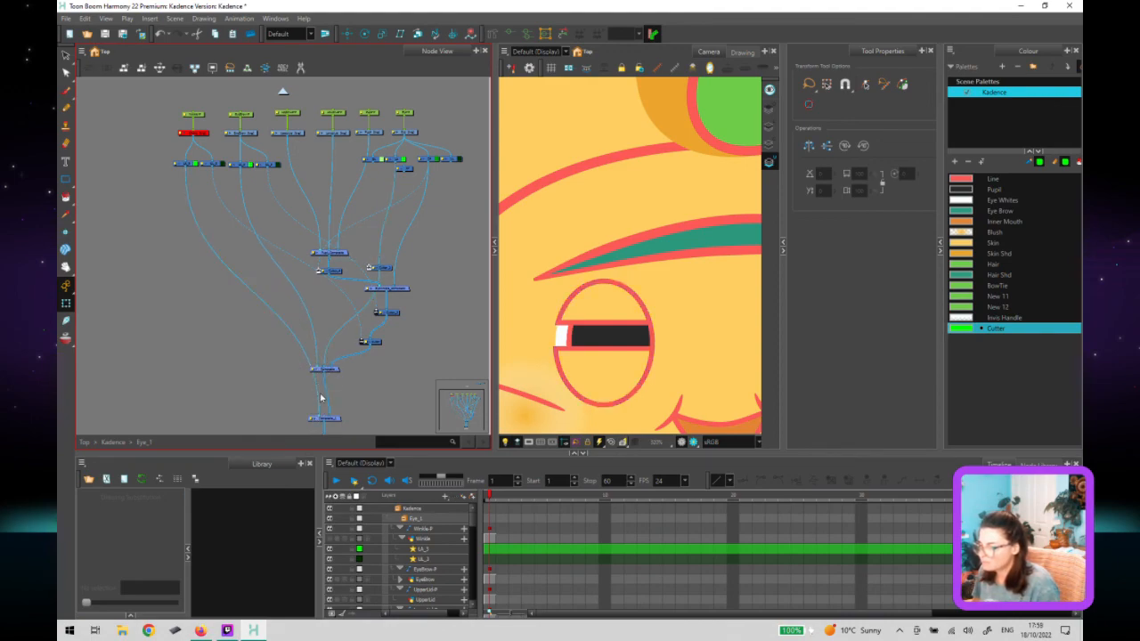
drag(319, 369, 326, 417)
drag(337, 370, 361, 372)
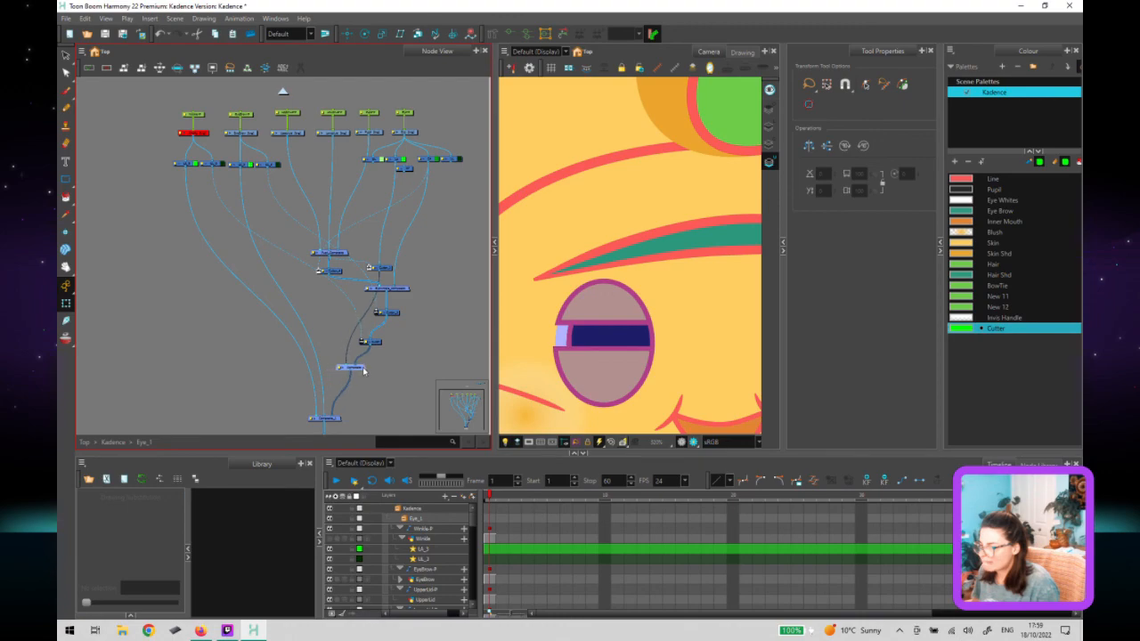
drag(385, 270, 369, 274)
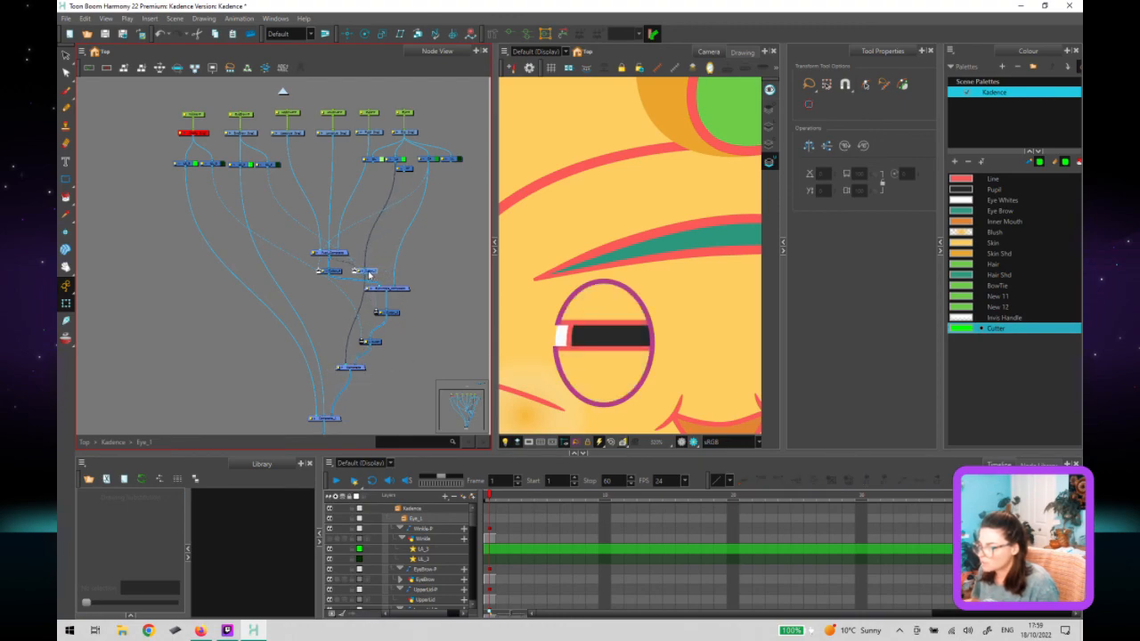
click(381, 343)
click(615, 309)
click(449, 358)
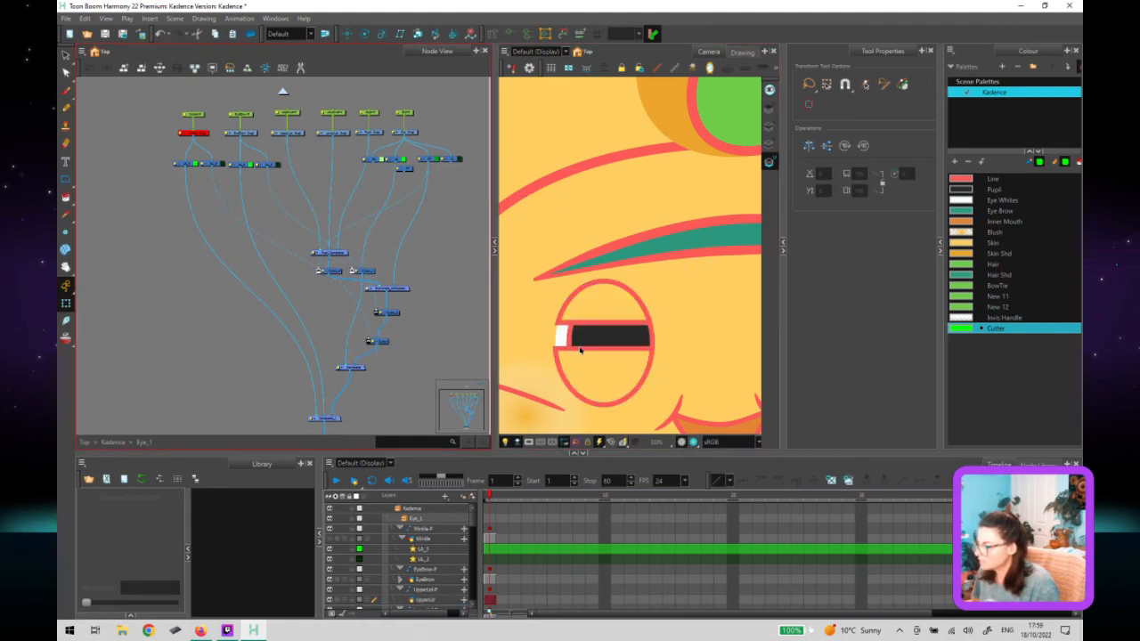
Pose the lids to test the rig, opening the eye wider and tilting the upper lid.
scroll(613, 376, down, 3)
click(613, 375)
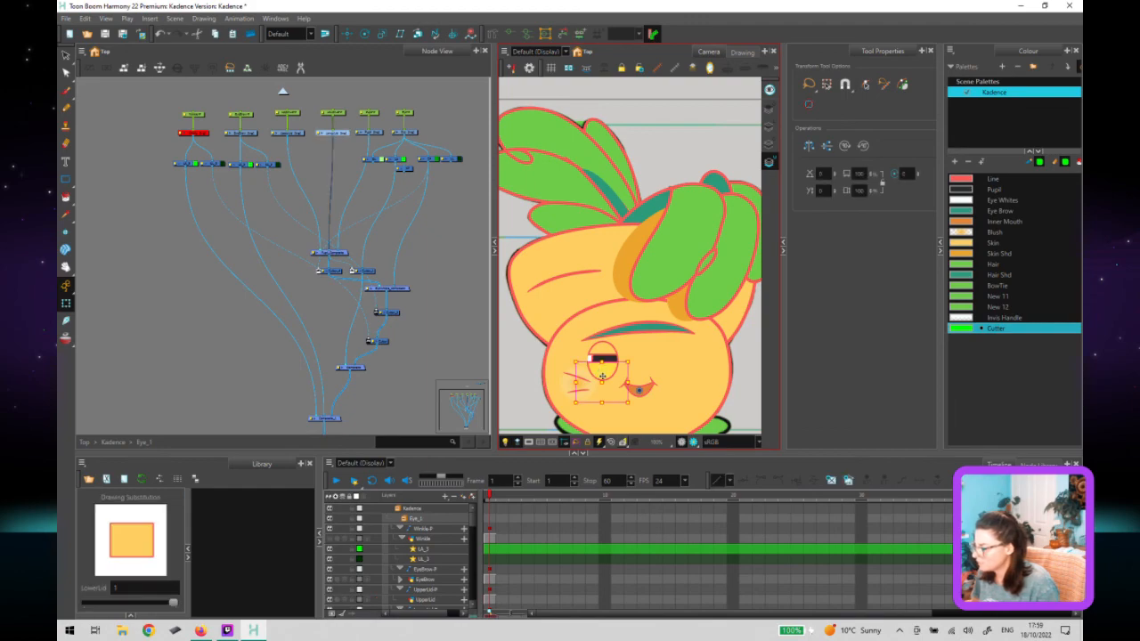
click(623, 341)
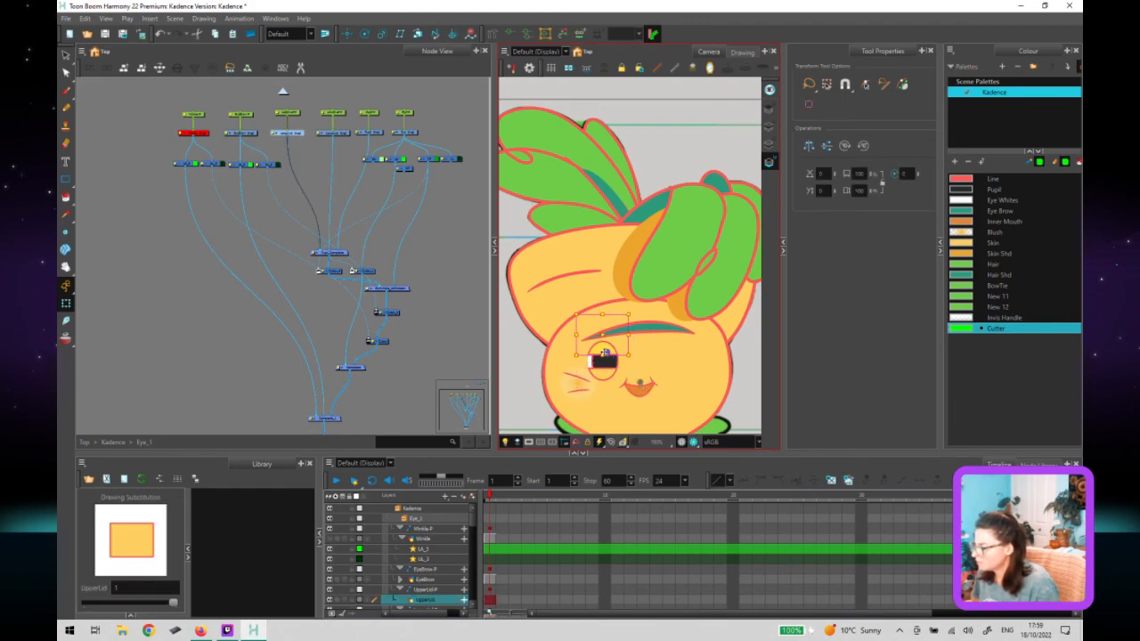
drag(636, 312, 646, 370)
click(610, 374)
click(535, 398)
Move the pupil back and forth between the tilted lids to test how it is cut.
scroll(591, 367, up, 5)
click(616, 348)
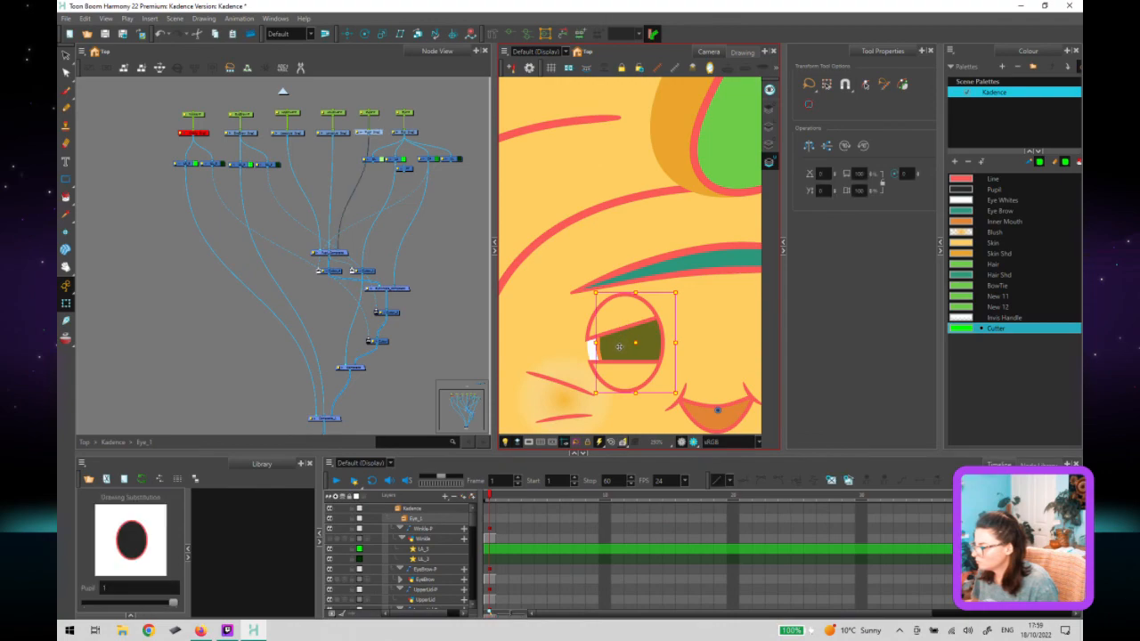
drag(616, 348, 602, 352)
click(540, 331)
scroll(710, 369, down, 5)
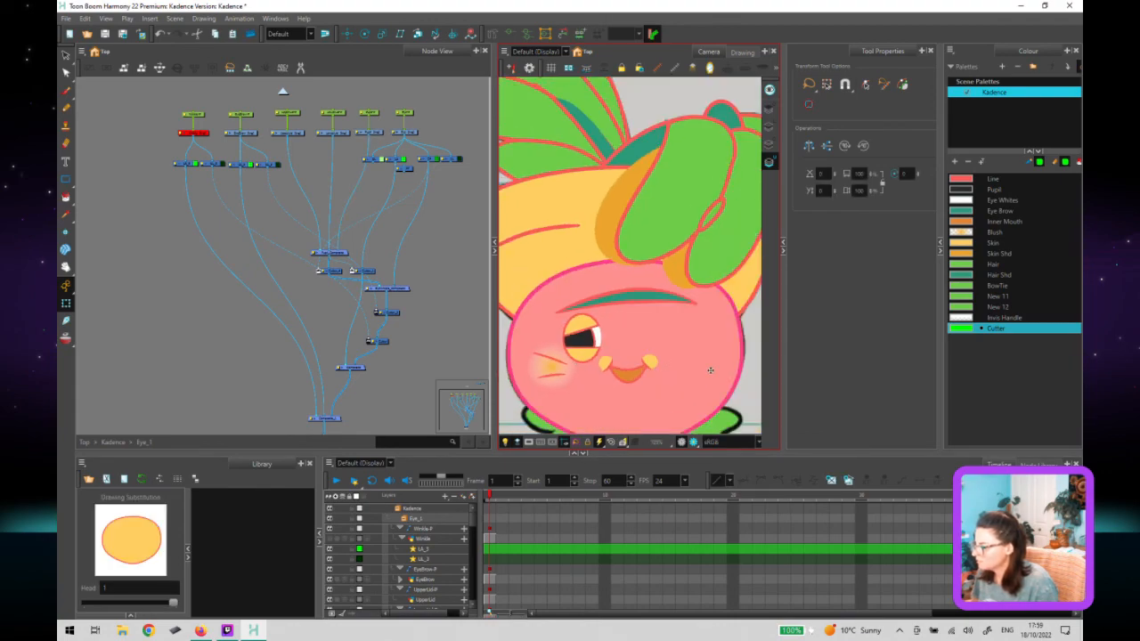
click(750, 403)
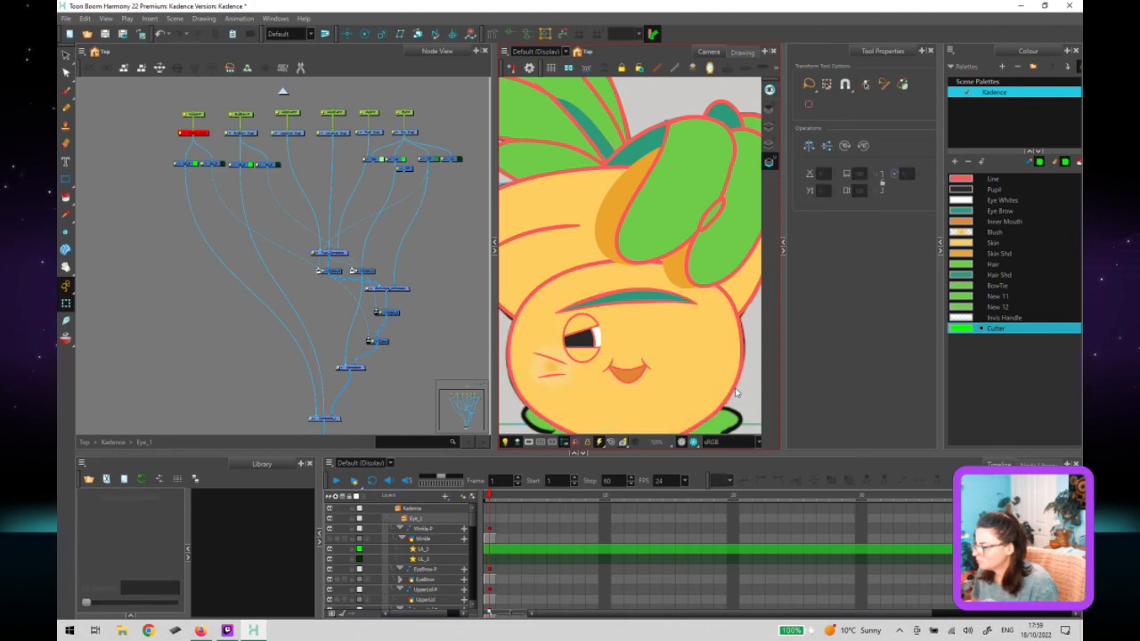
click(586, 341)
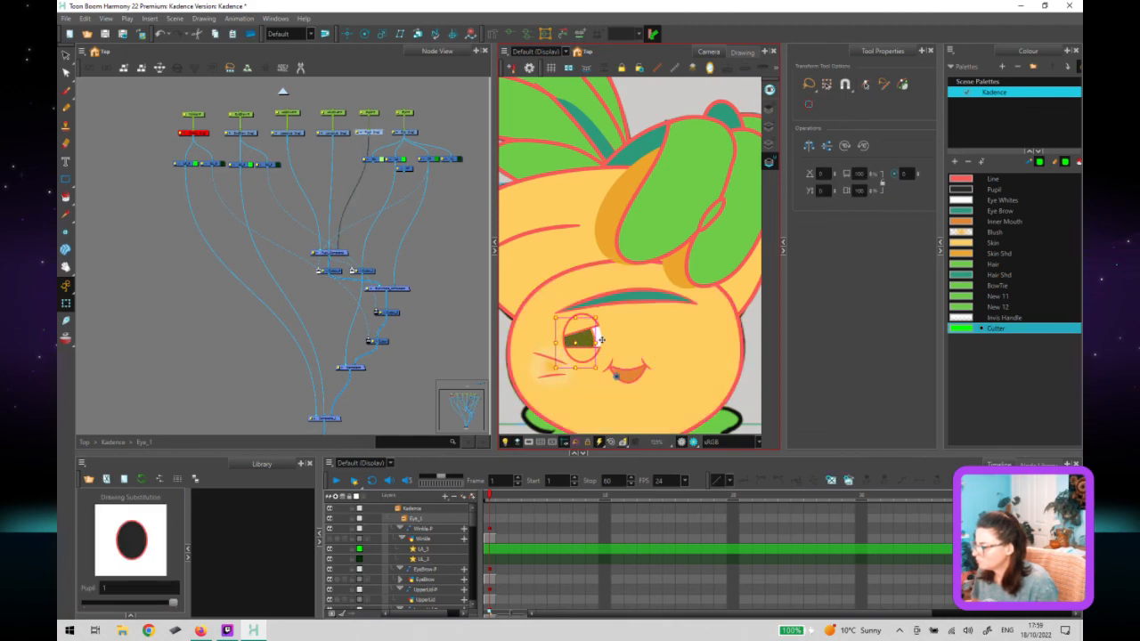
drag(601, 339, 621, 337)
click(749, 385)
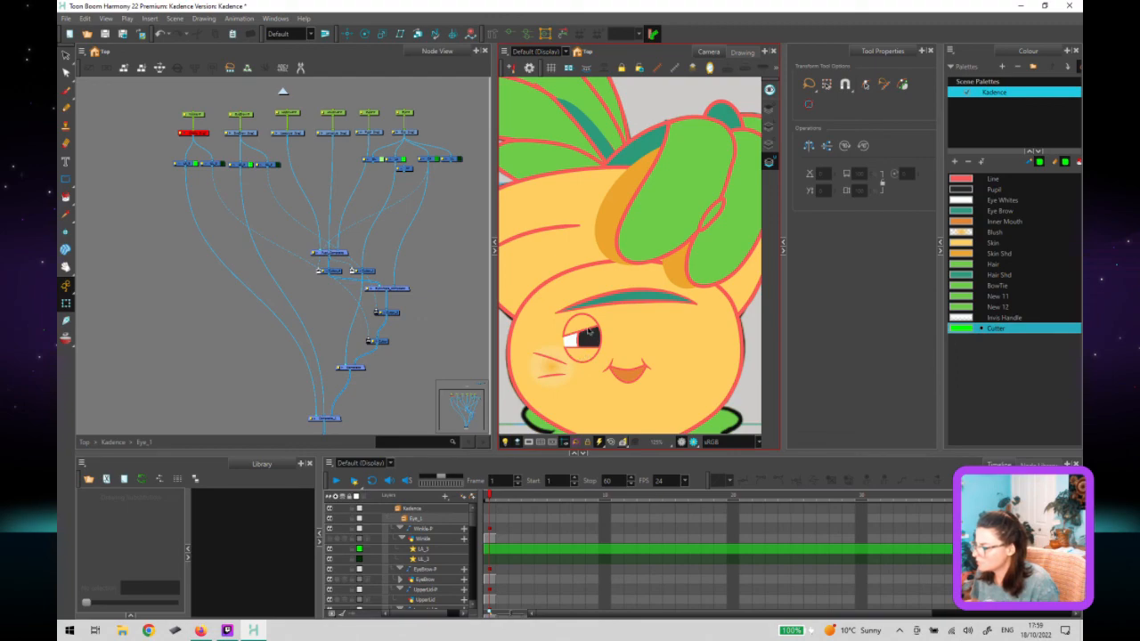
Enable the wrinkle drawing again and reset the transformations on all of the eye's pegs.
scroll(431, 315, down, 3)
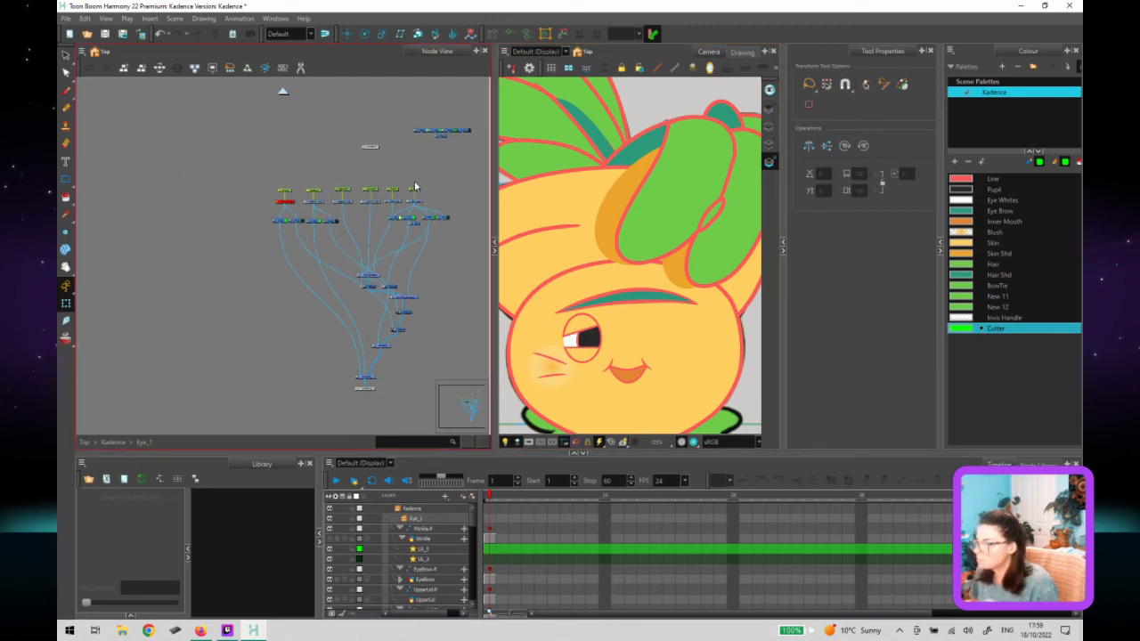
click(277, 210)
click(263, 167)
drag(262, 166, 441, 199)
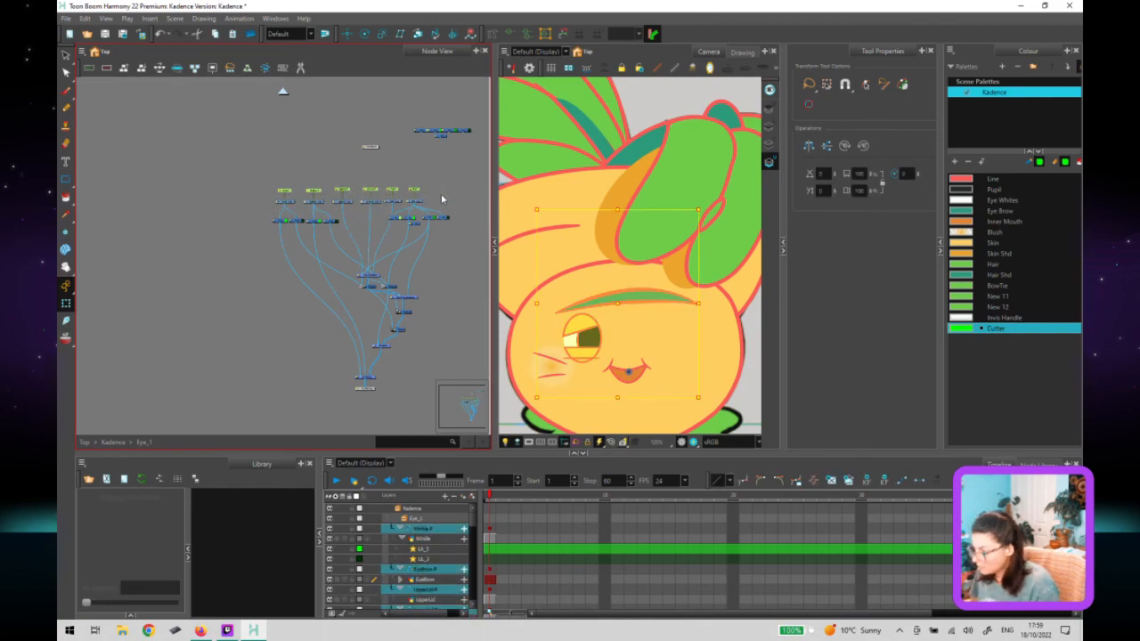
click(441, 199)
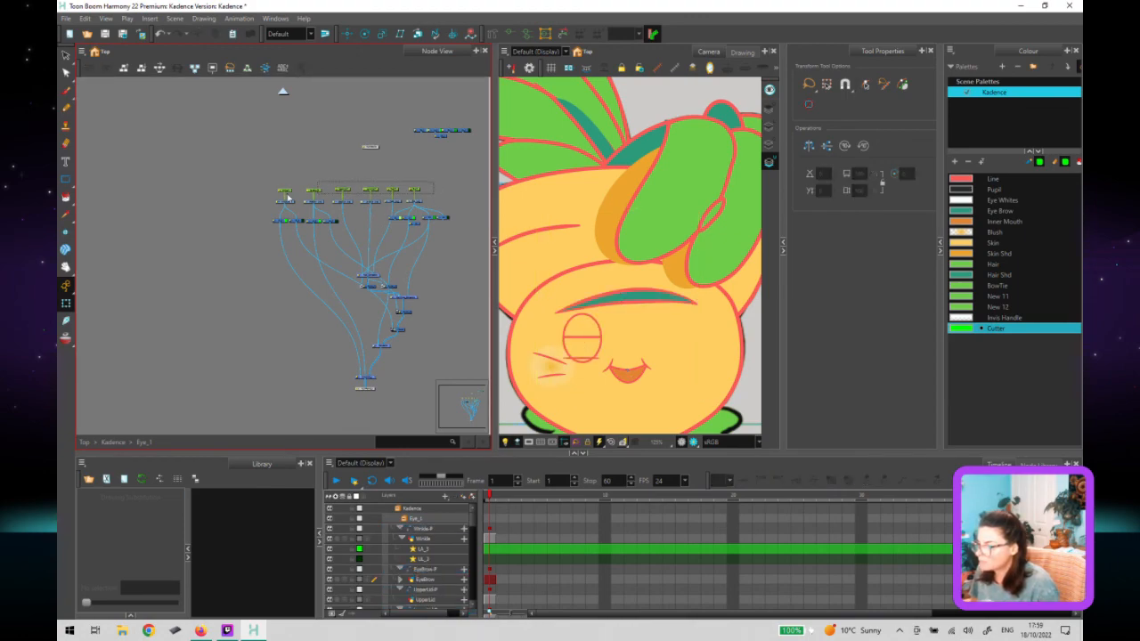
Disable the upper and lower lid drawings and save the scene.
scroll(329, 192, up, 4)
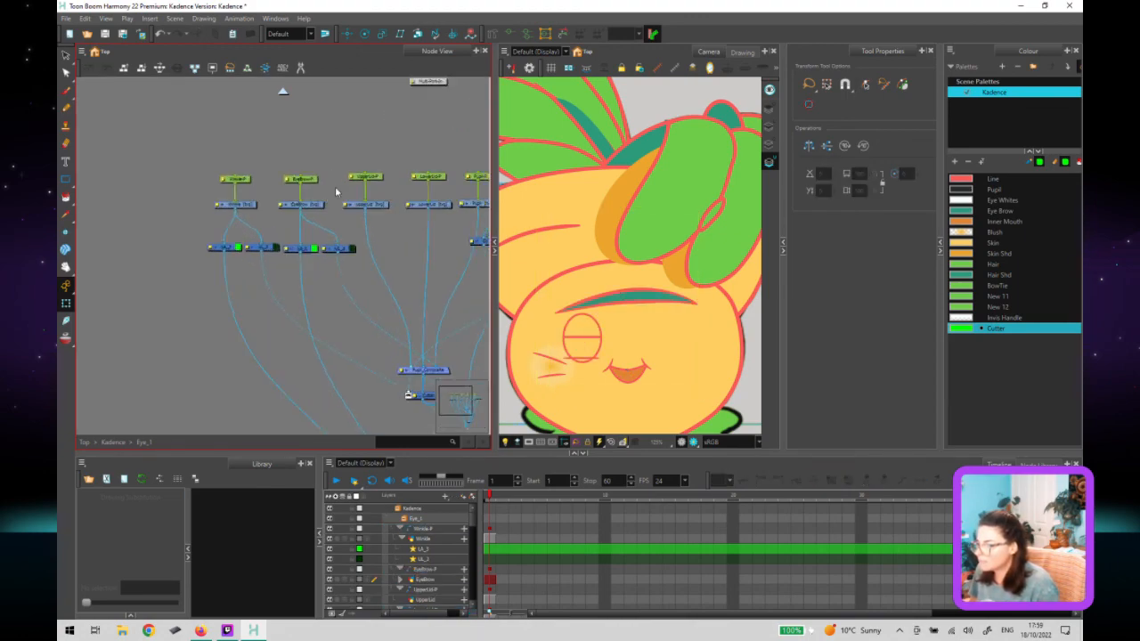
scroll(335, 190, up, 1)
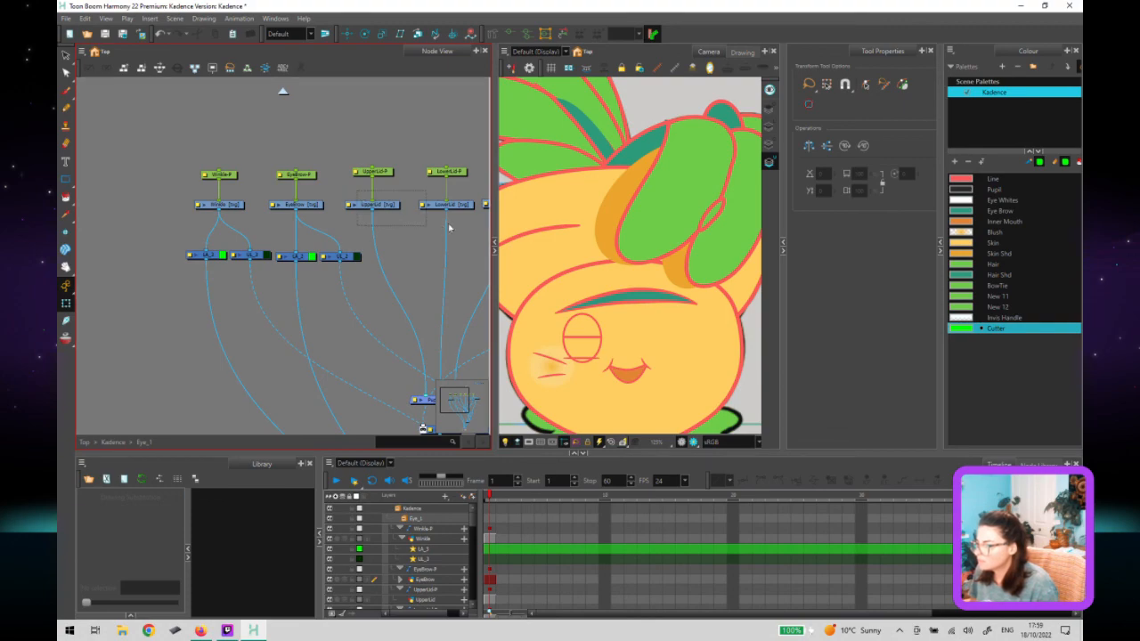
drag(448, 228, 434, 242)
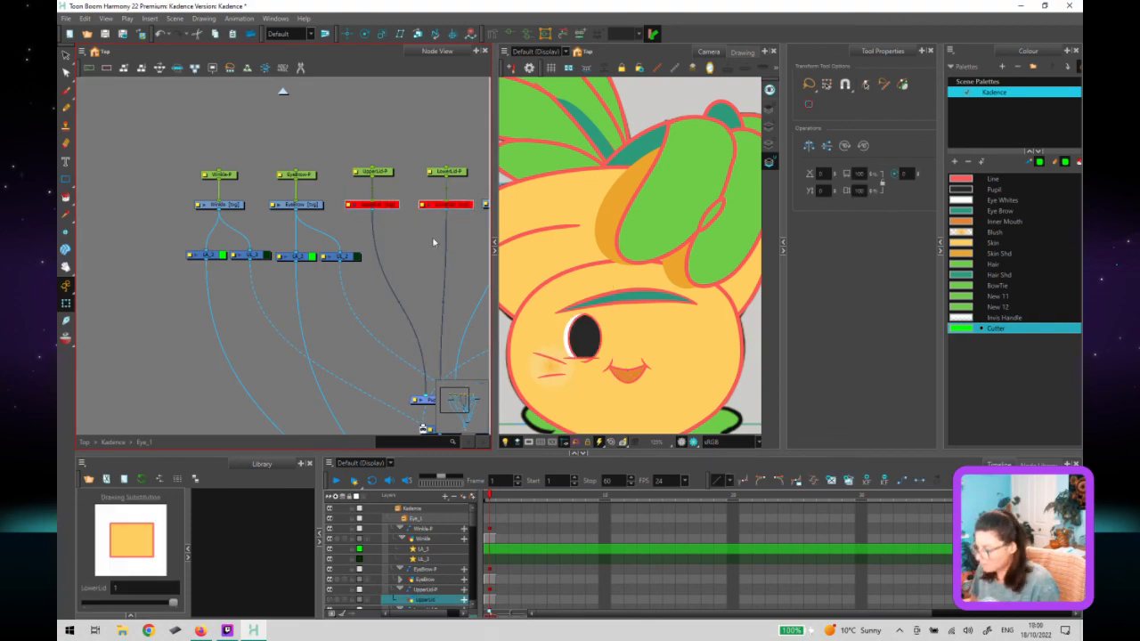
click(405, 274)
scroll(408, 273, down, 2)
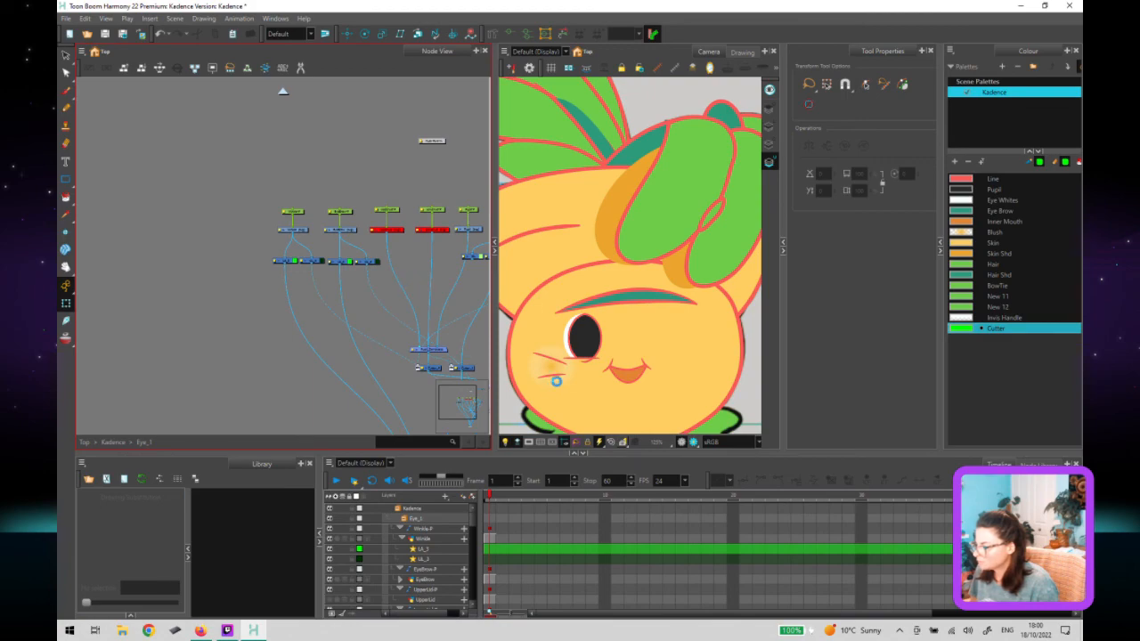
Move the wrinkle Cutter onto the cable between the outline's composite and the bottom composite, and reconnect the wrinkle's matte to it.
scroll(595, 363, up, 3)
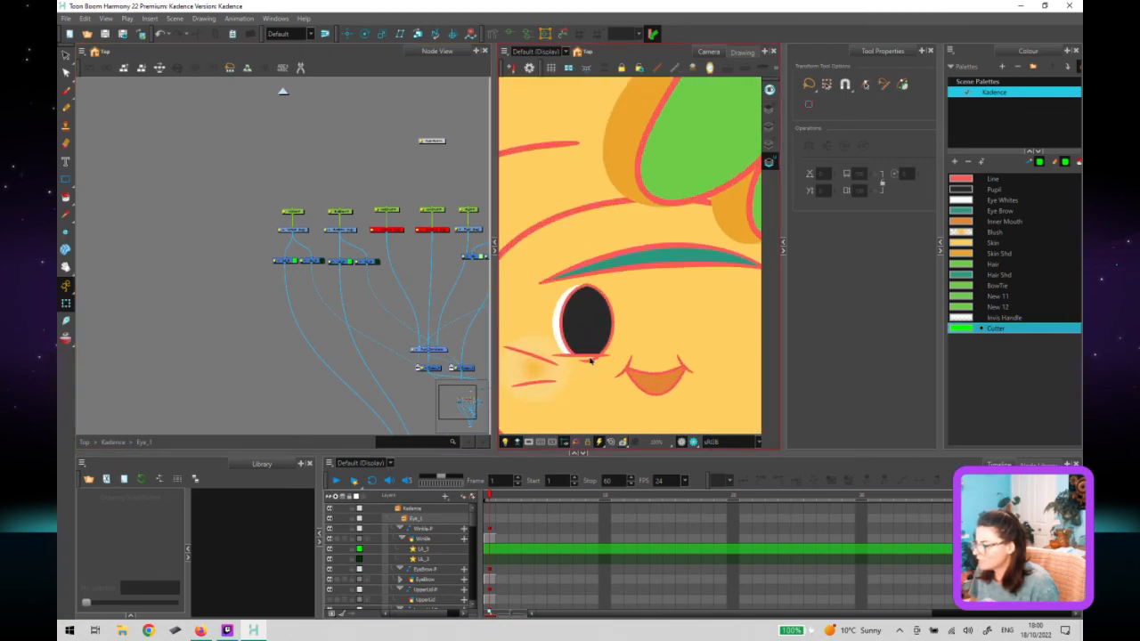
click(589, 358)
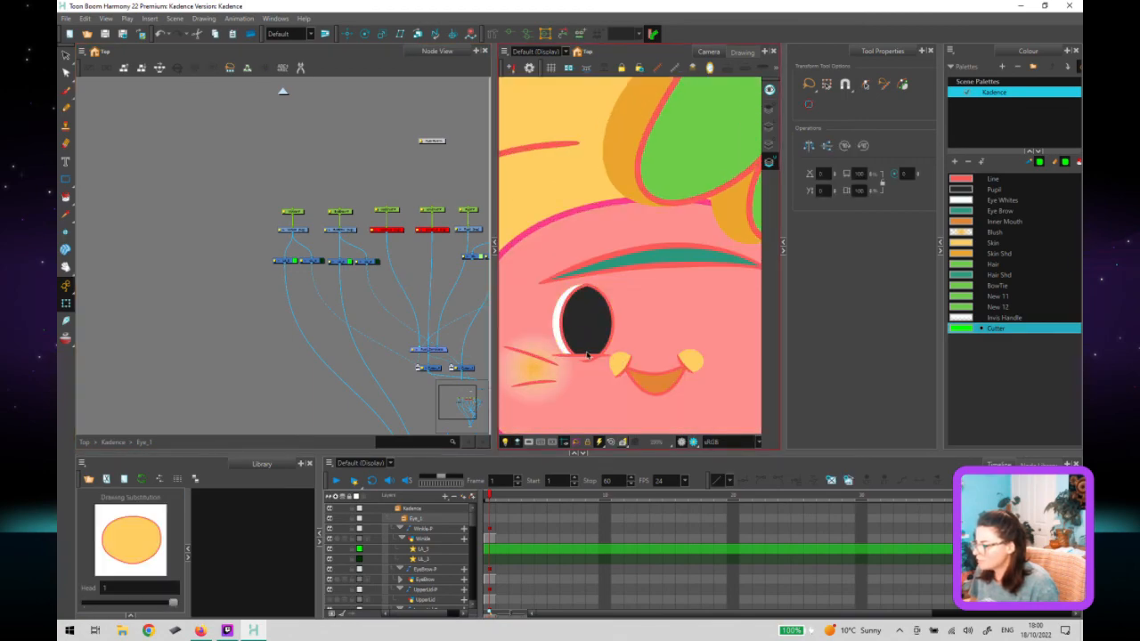
click(588, 357)
drag(287, 285, 214, 218)
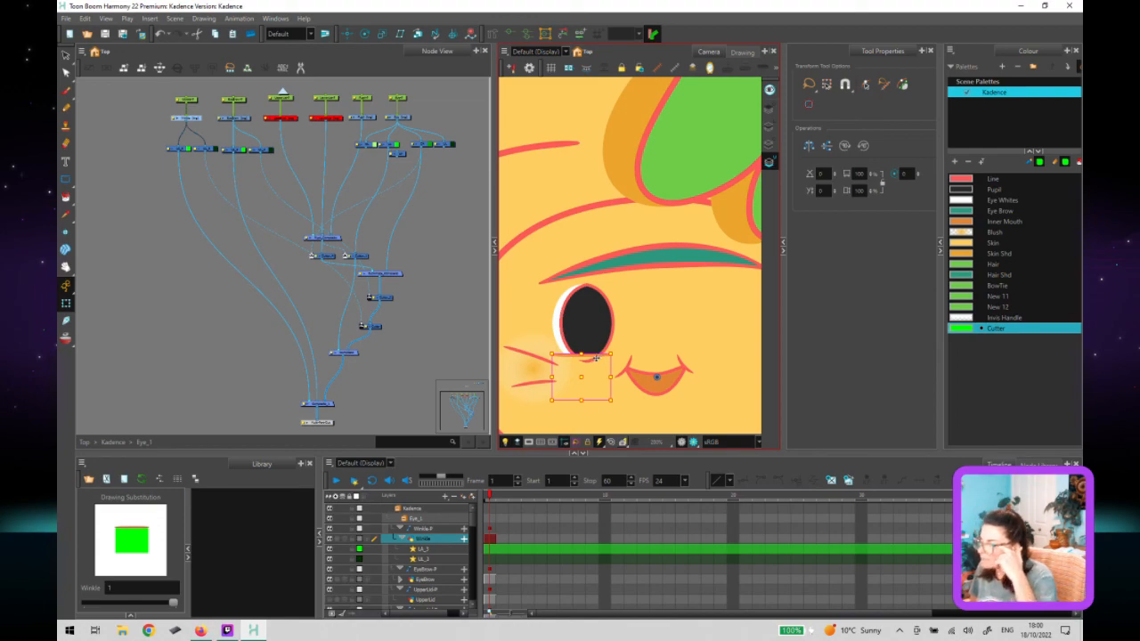
click(388, 360)
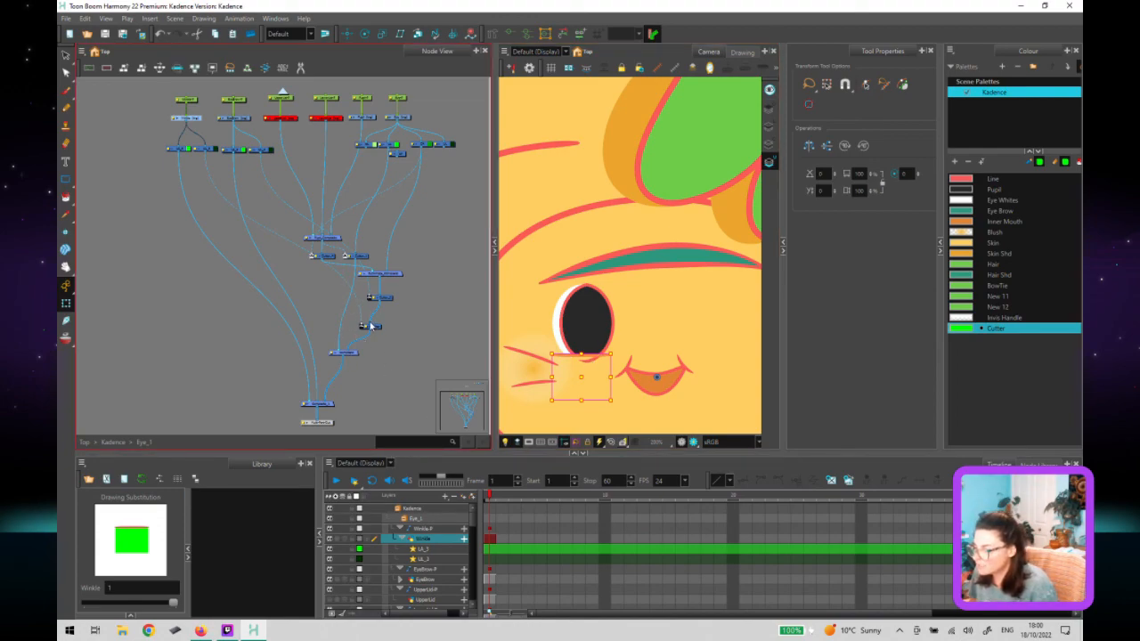
click(227, 224)
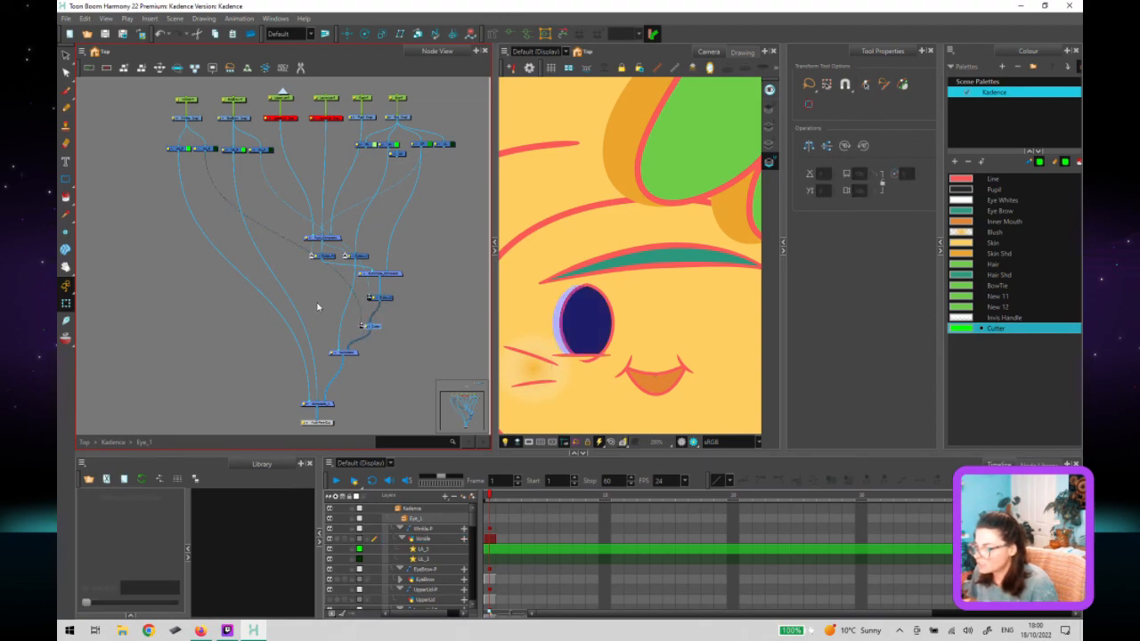
drag(372, 326, 338, 372)
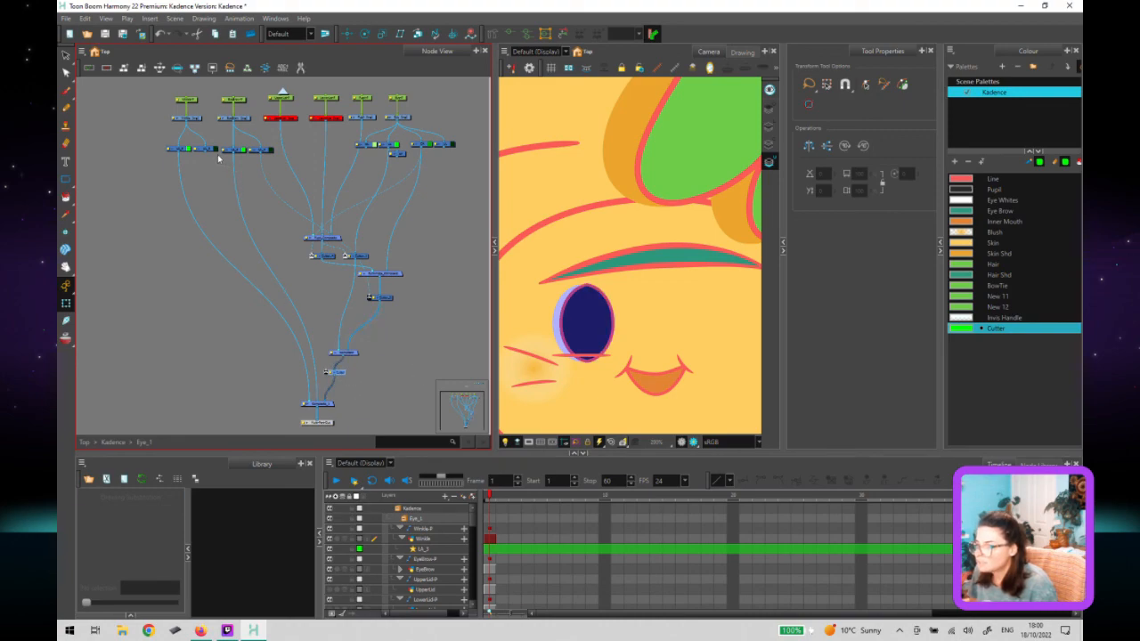
drag(207, 155, 333, 399)
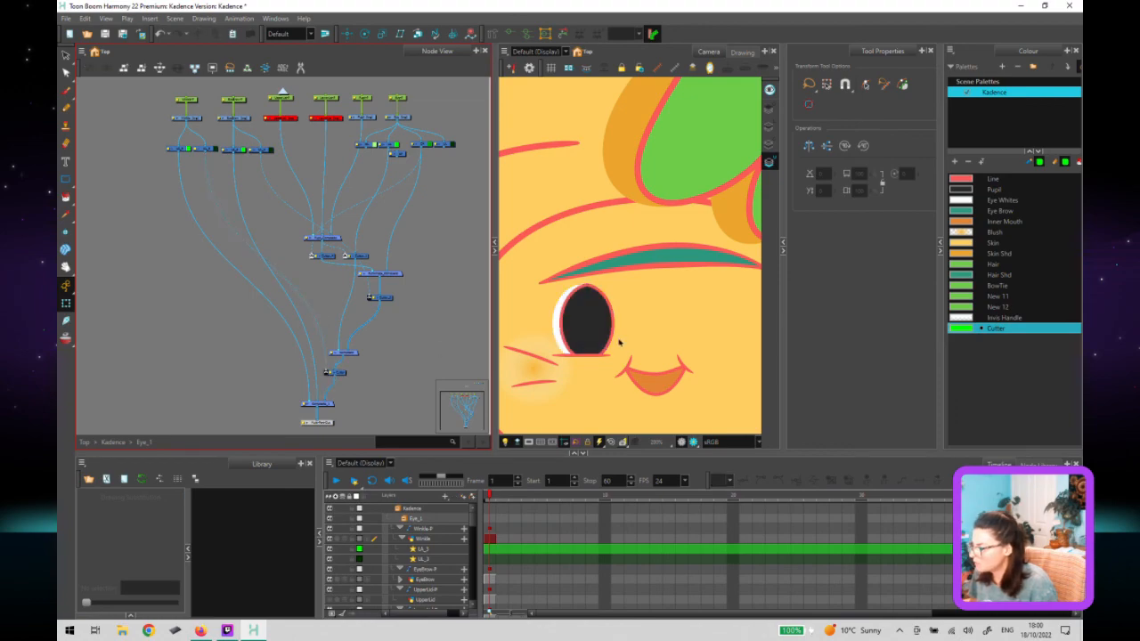
Lower the eyebrow over the eye to test how it cuts the outline and pupil.
scroll(621, 346, down, 3)
scroll(620, 346, down, 1)
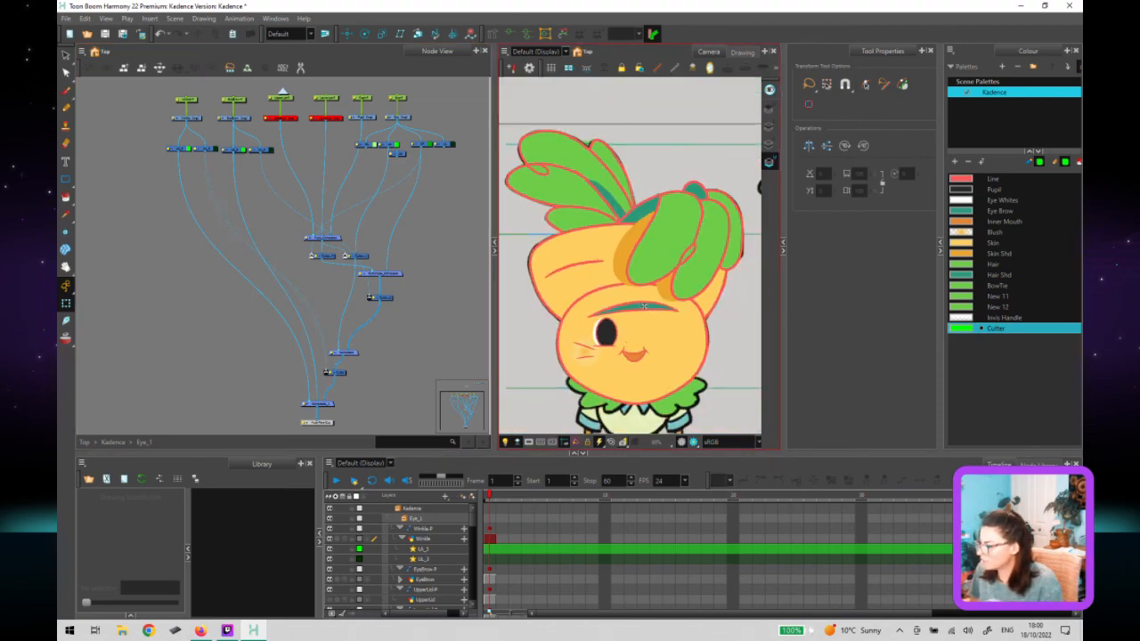
click(644, 316)
drag(644, 316, 644, 330)
Move the eyebrow Cutter below the outline's composite, just above the wrinkle Cutter, and reconnect the eyebrow's matte to it.
click(256, 177)
click(264, 185)
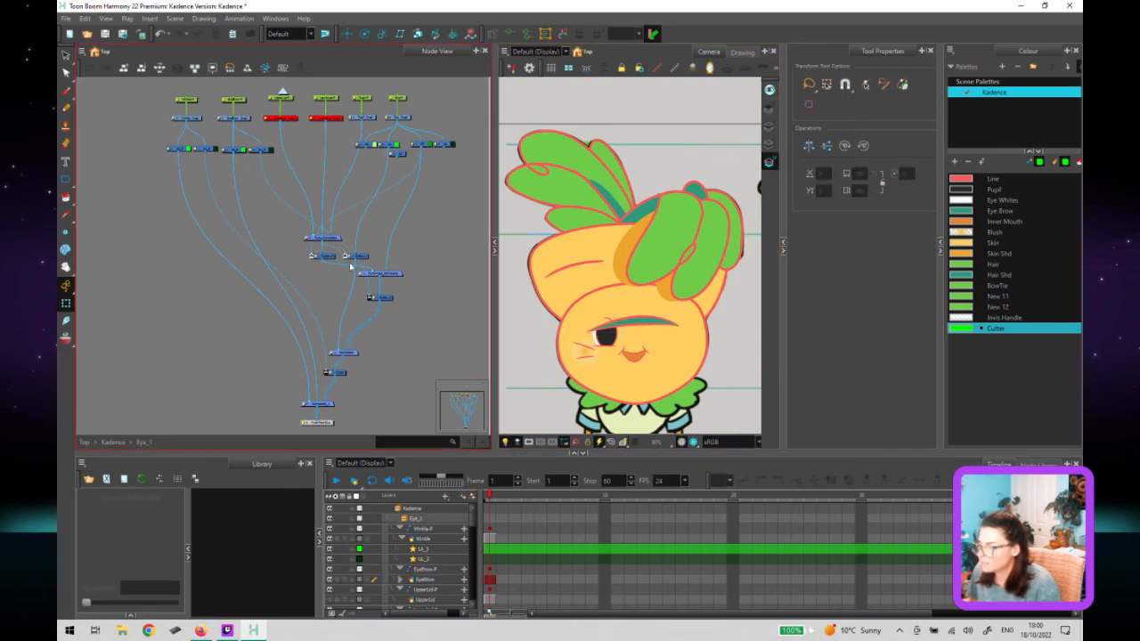
drag(357, 354, 395, 306)
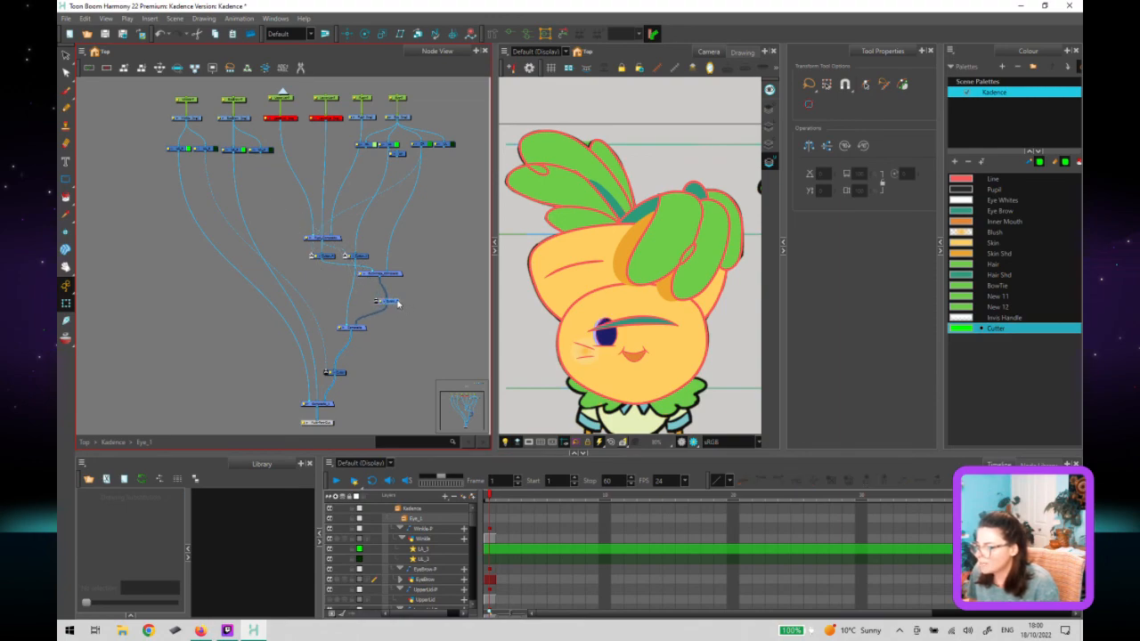
drag(386, 301, 264, 157)
Connect the outline Cutter to the wide composite, delete the redundant composite beneath it, and tidy the layout of the remaining nodes.
drag(362, 329, 367, 286)
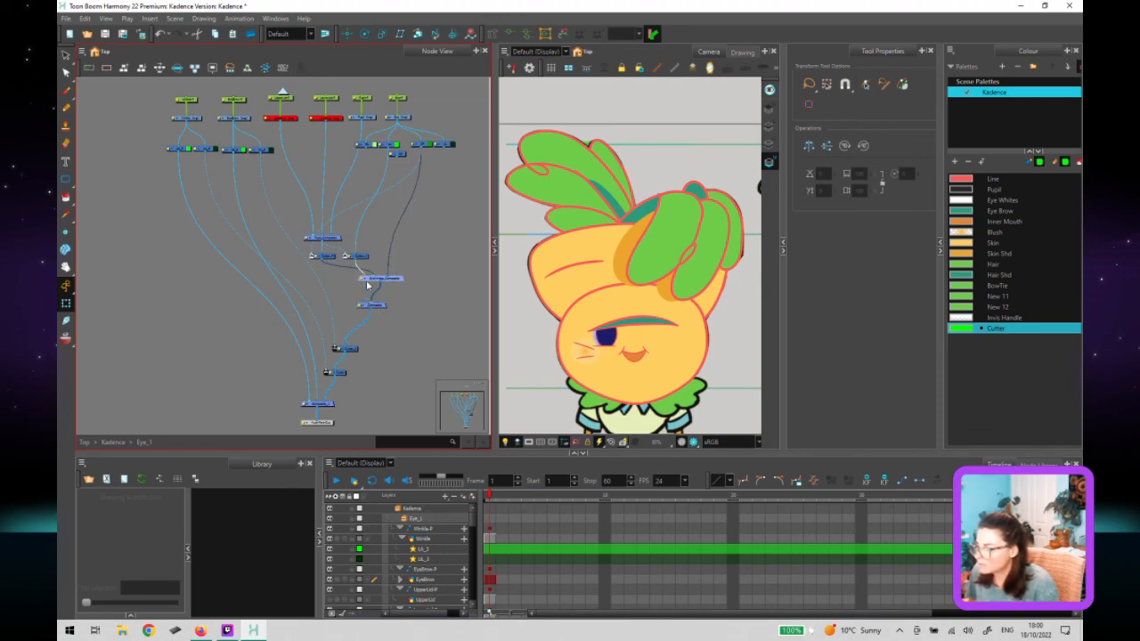
click(383, 308)
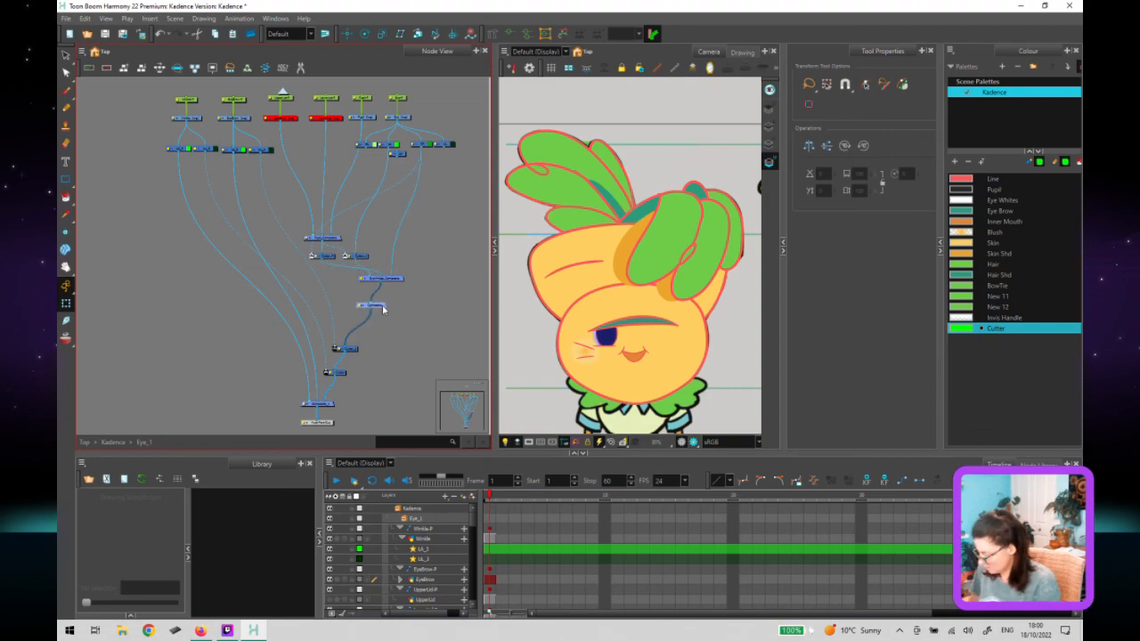
drag(399, 283, 350, 376)
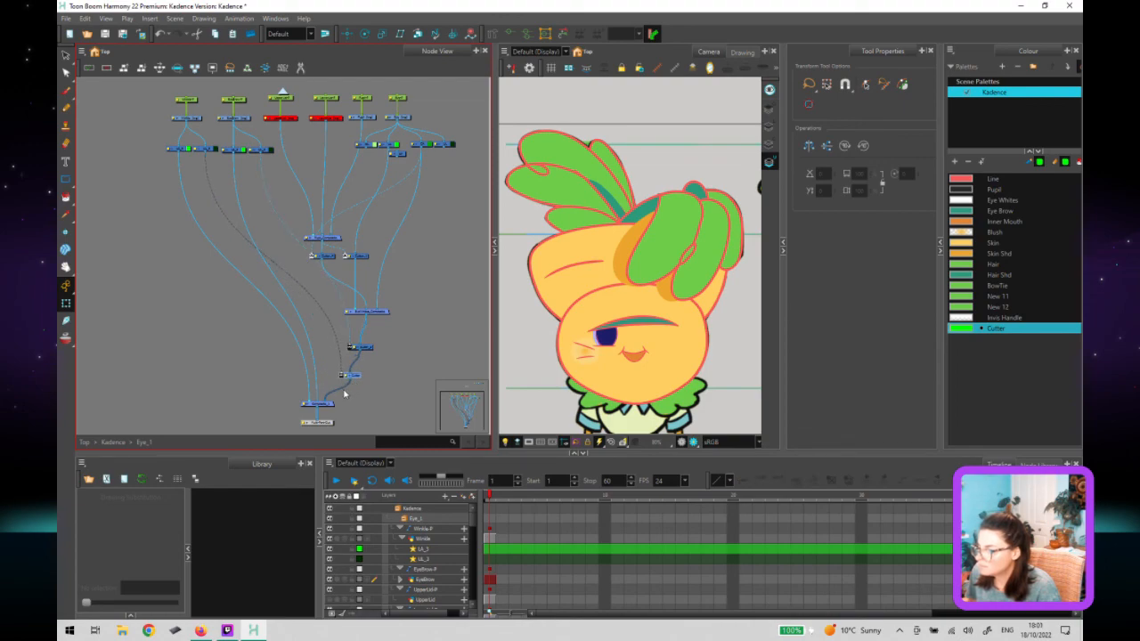
click(336, 420)
drag(331, 424, 348, 427)
click(368, 418)
Reset the eyebrow and wrinkle pegs to their default pose, keep both pegs enabled, and save the scene.
click(245, 105)
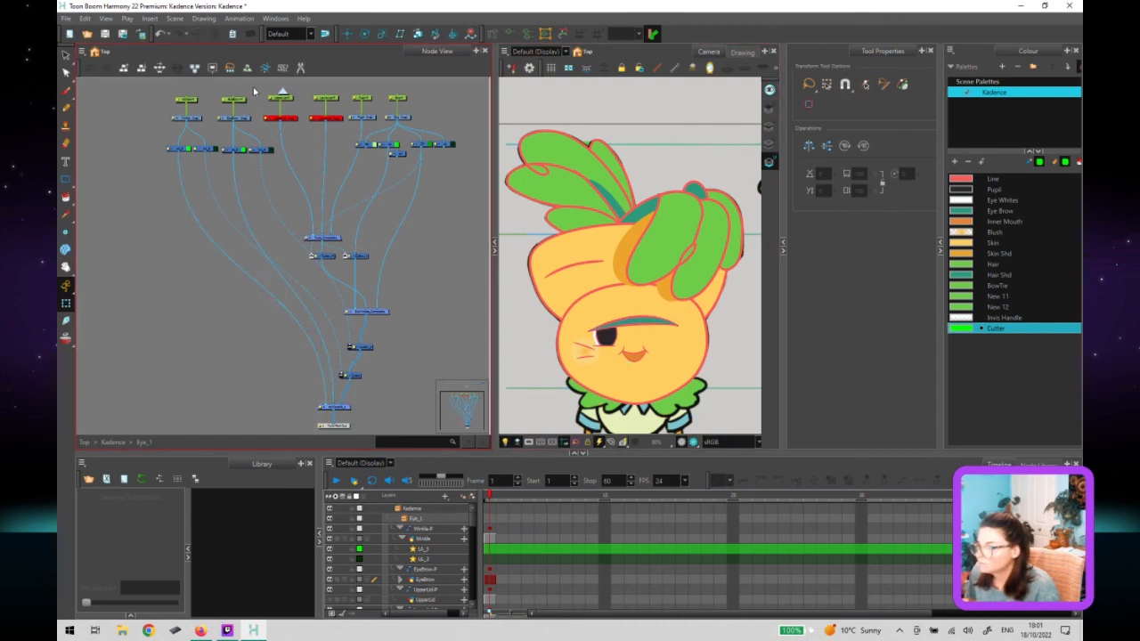
ctrl+click(192, 101)
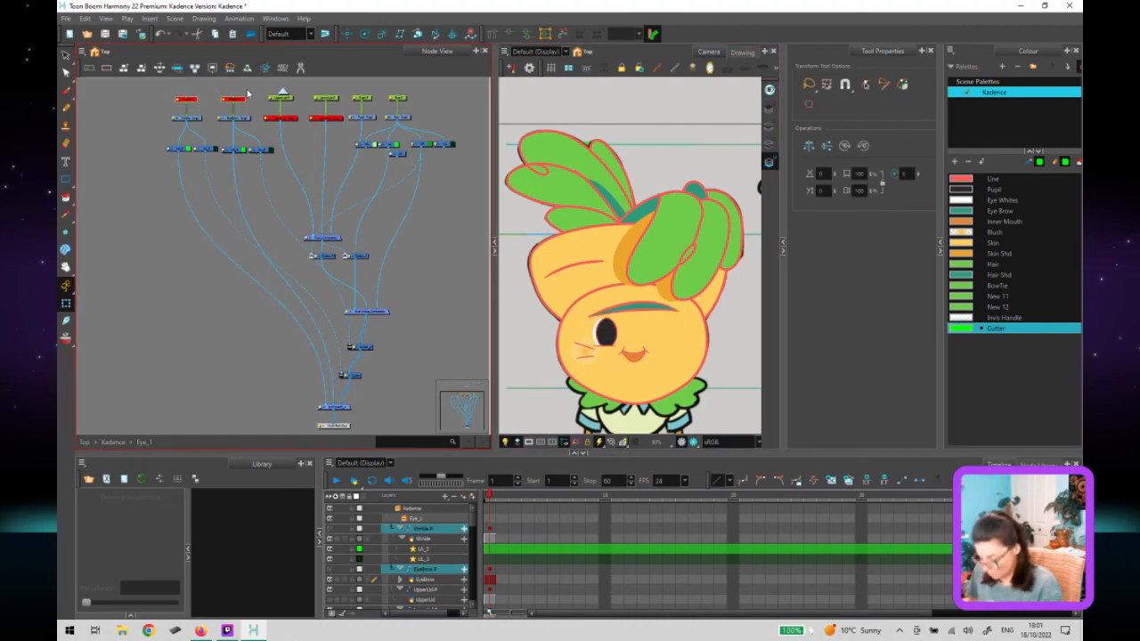
click(432, 97)
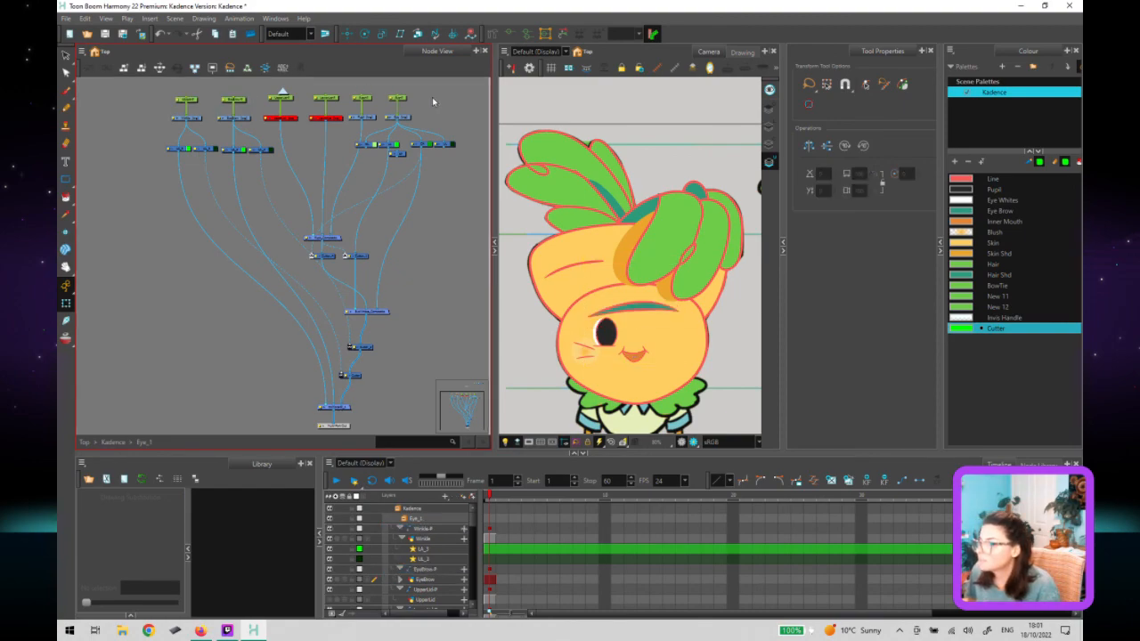
click(450, 97)
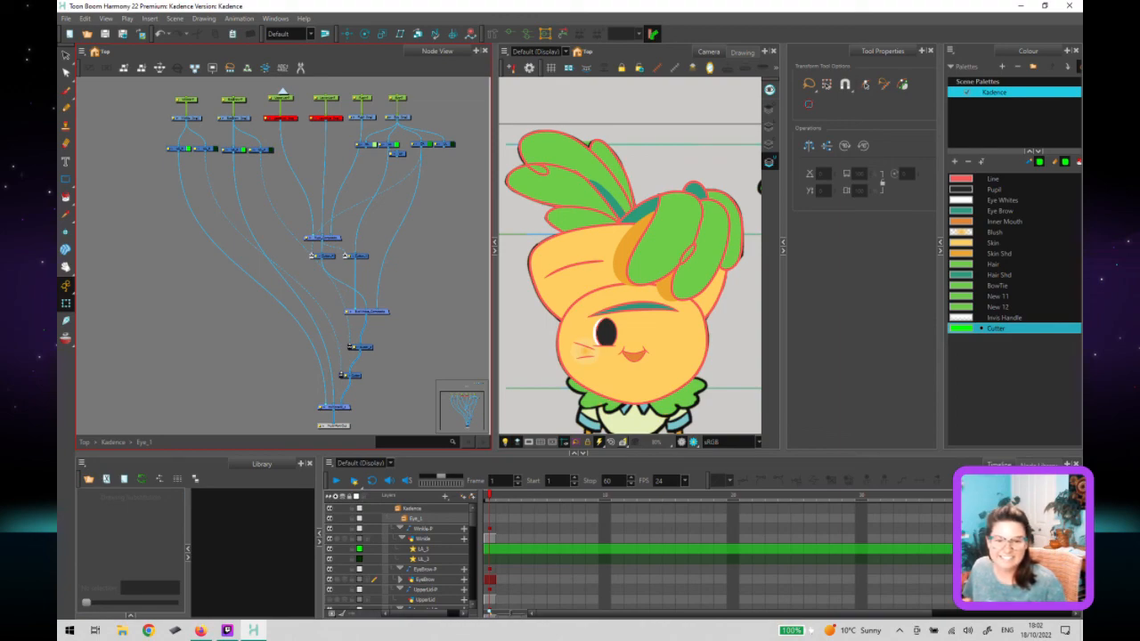
key(alt+Tab)
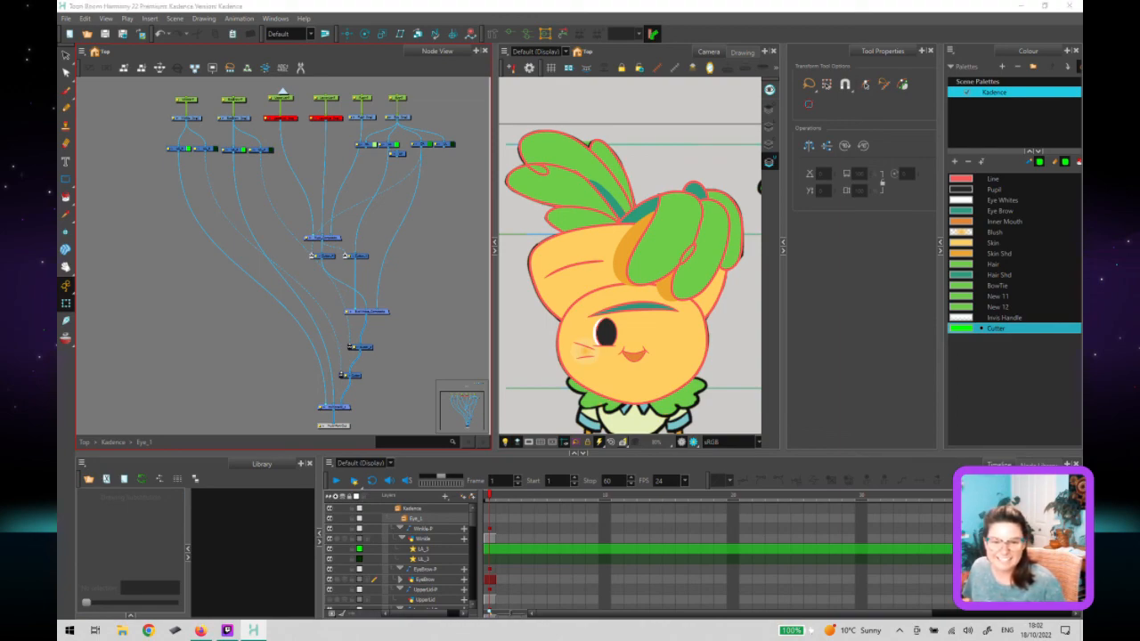